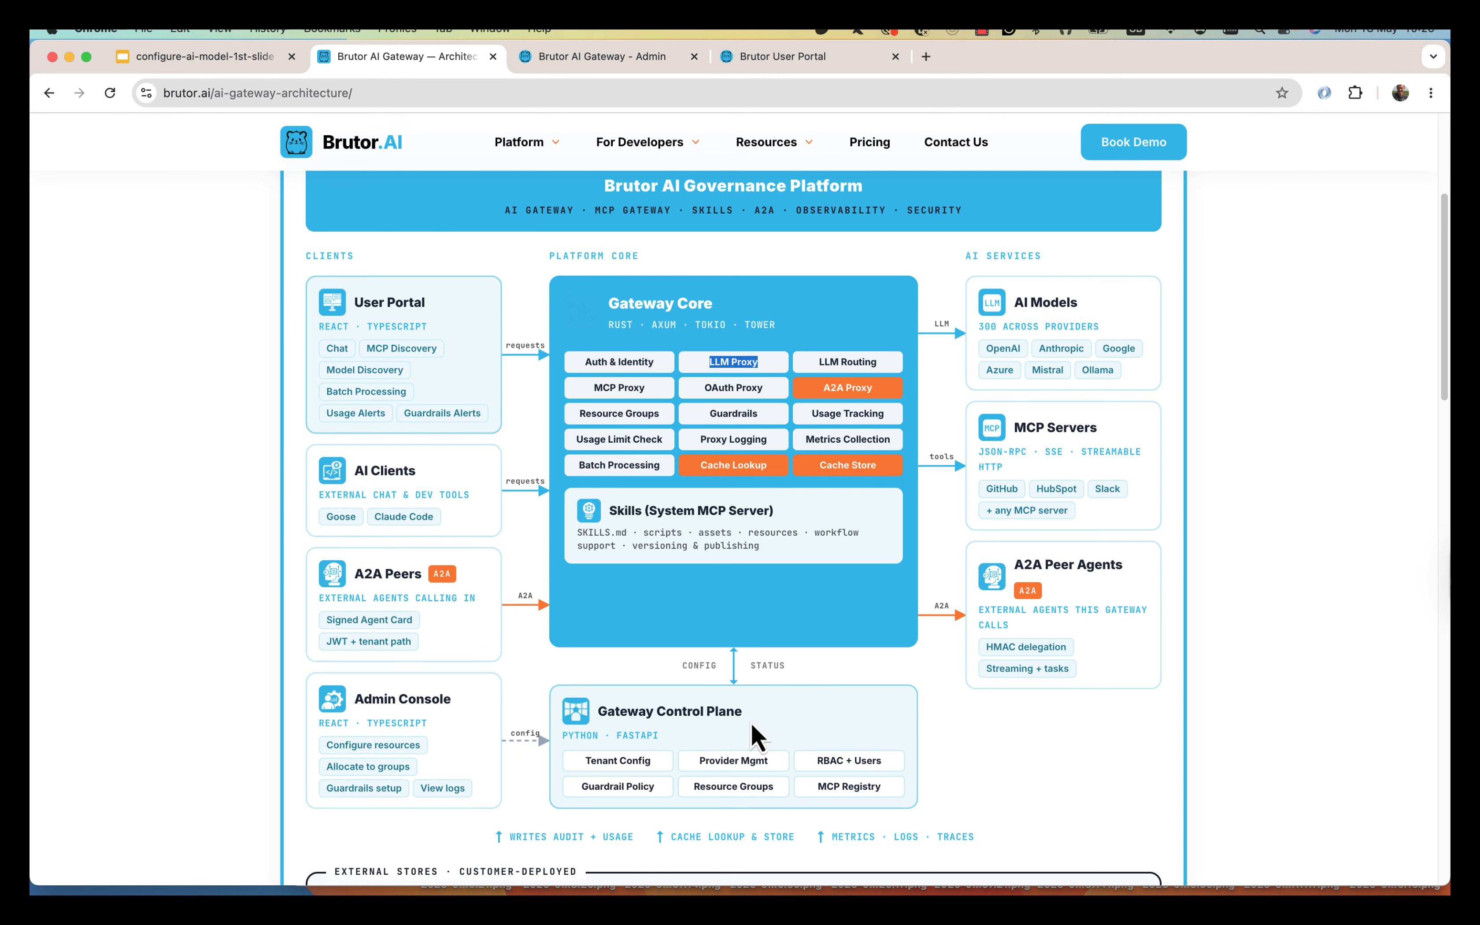
On the Admin sign-in page, enter the admin username for the default tenant.
click(603, 61)
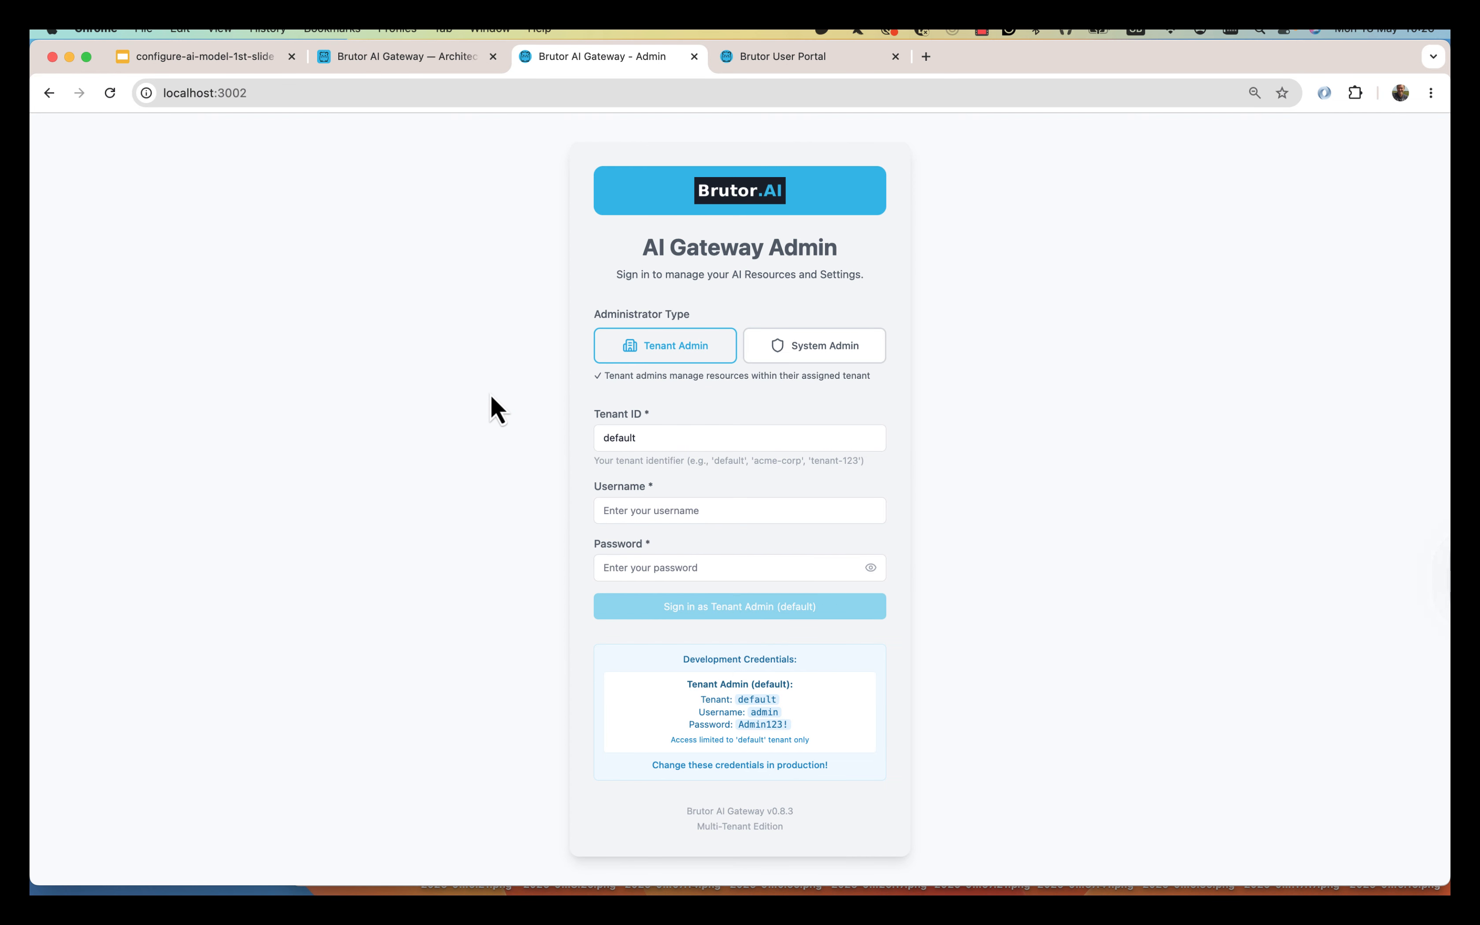
click(658, 513)
click(1017, 482)
click(651, 511)
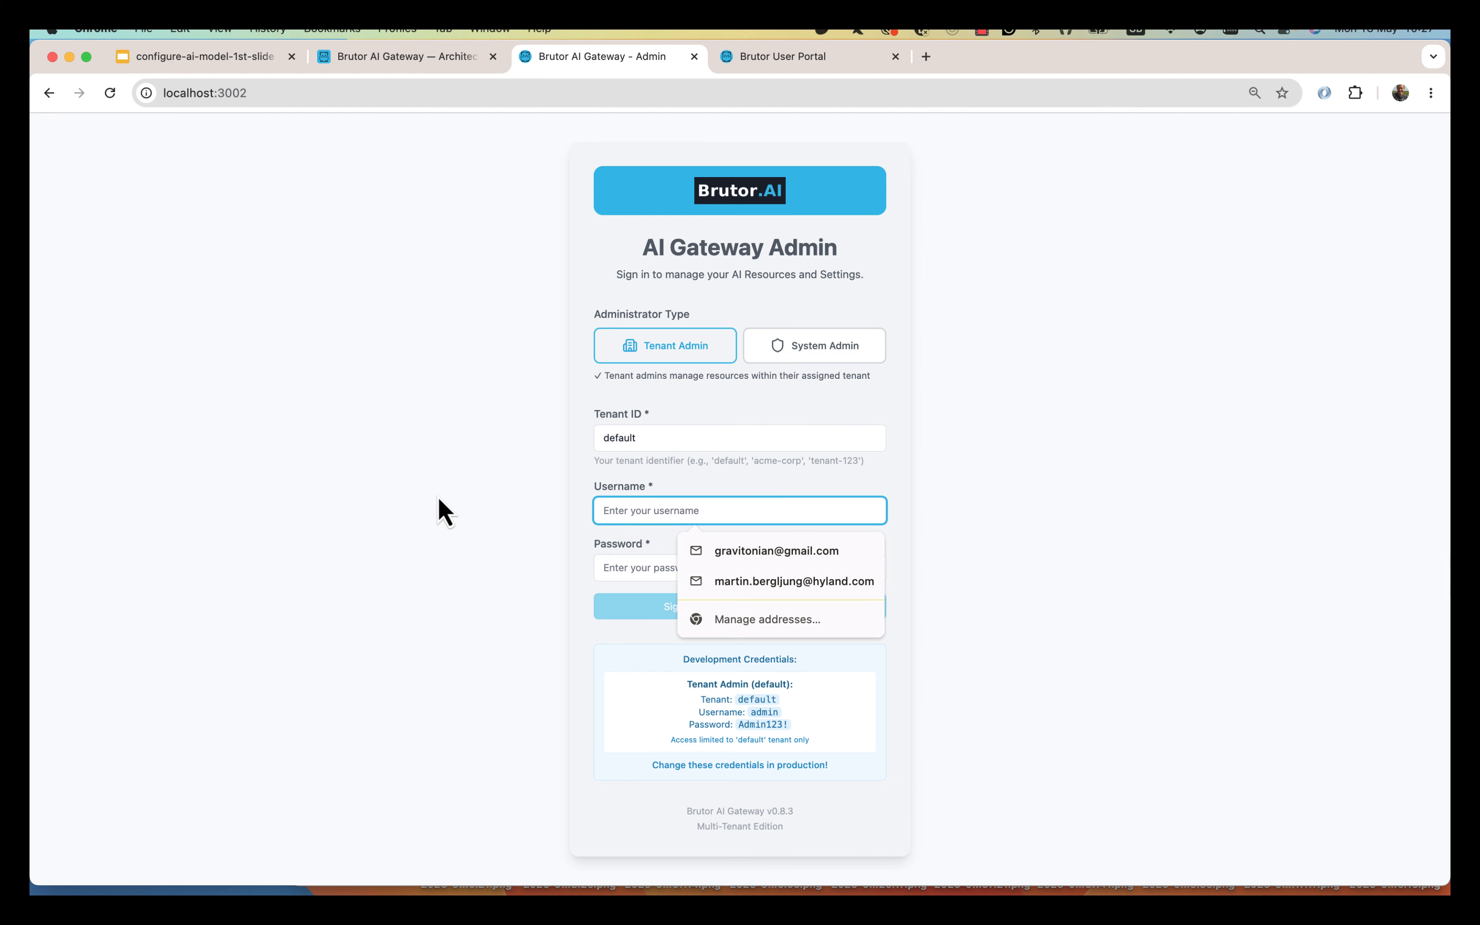
text(ad)
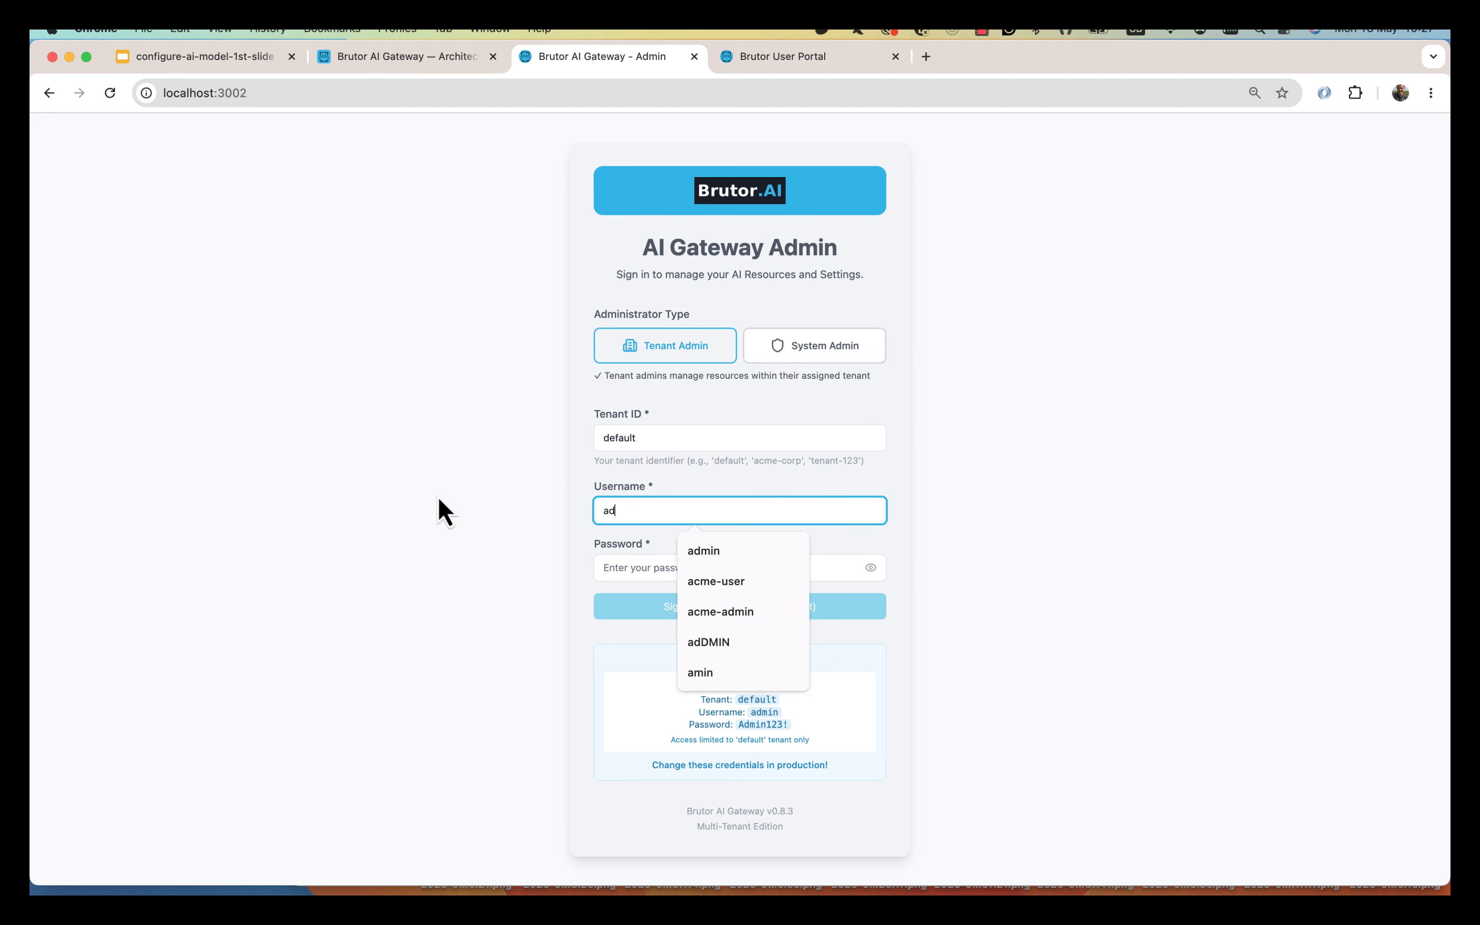
key(Down)
key(Return)
Enter and verify the admin password, then sign in as Tenant Admin (default).
key(Tab)
text(Admin123)
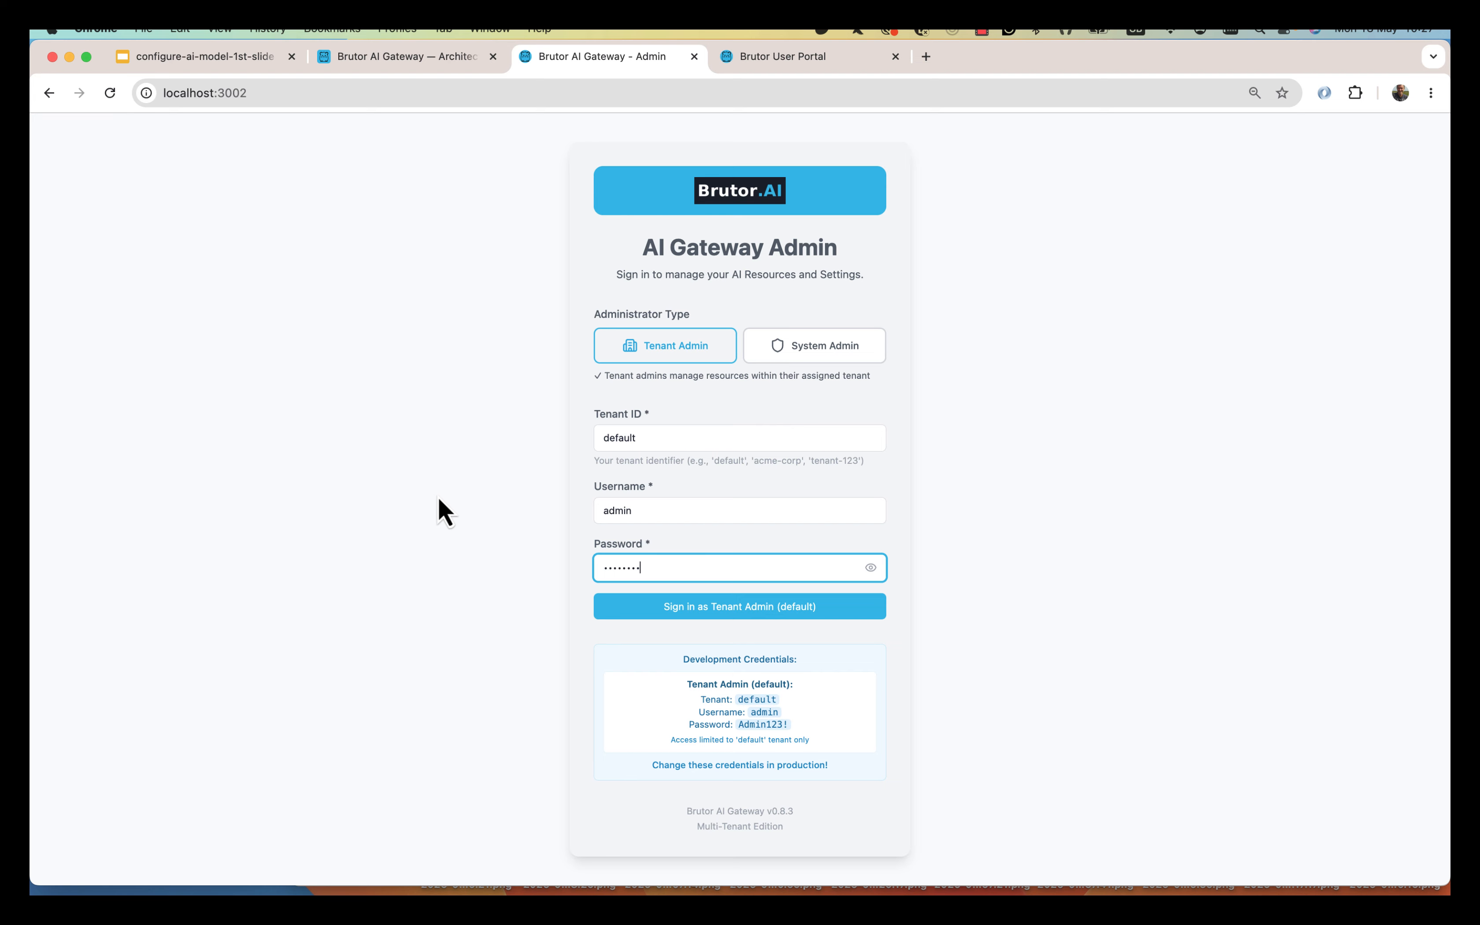
text(!)
drag(739, 712, 797, 728)
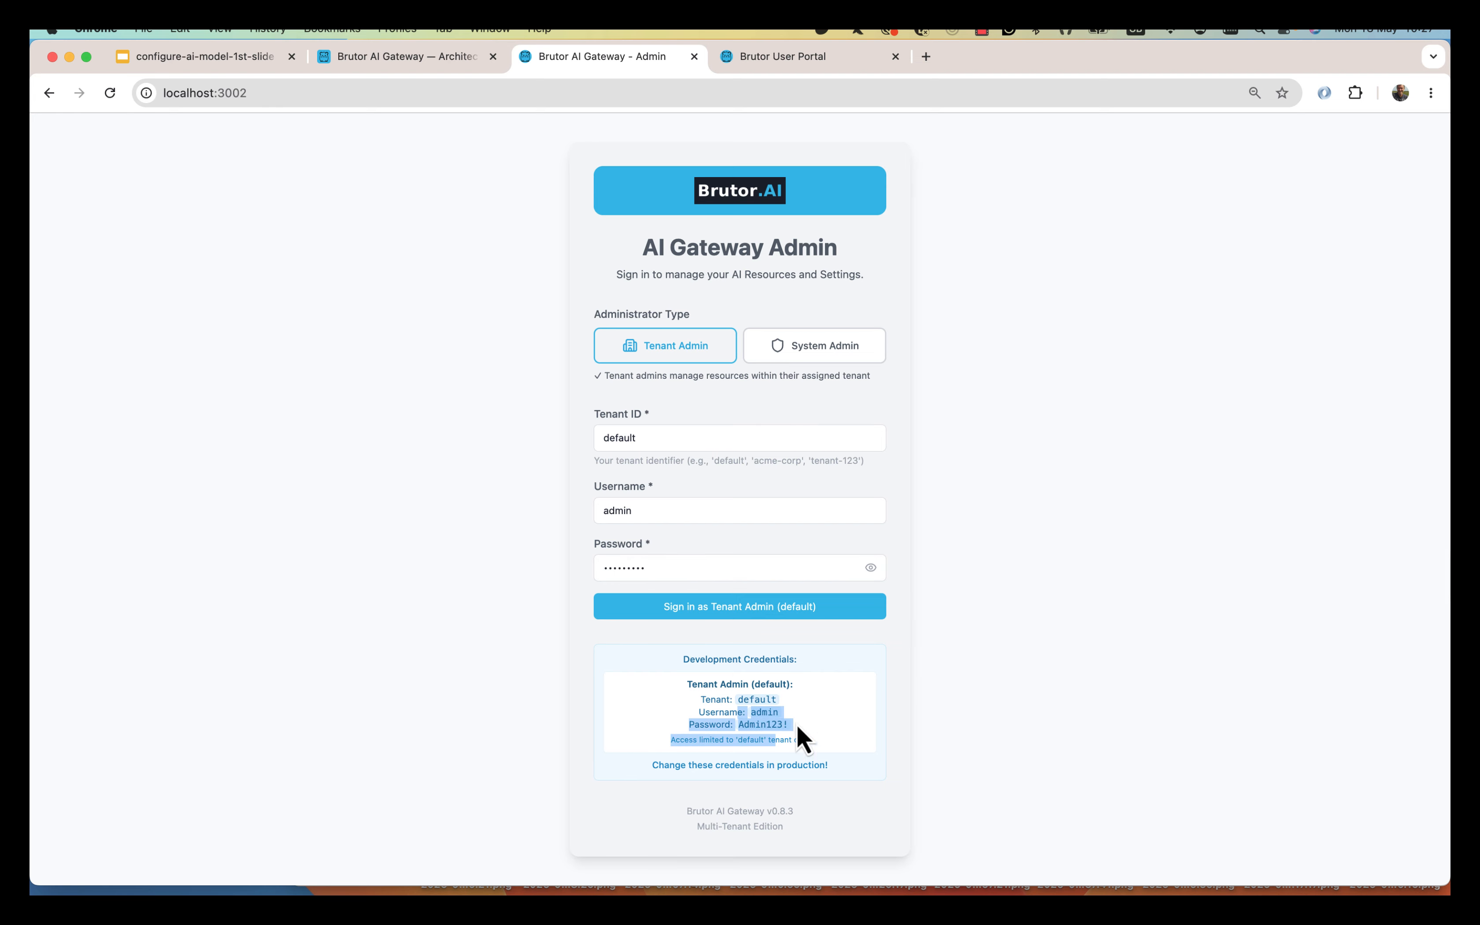
click(871, 568)
click(754, 607)
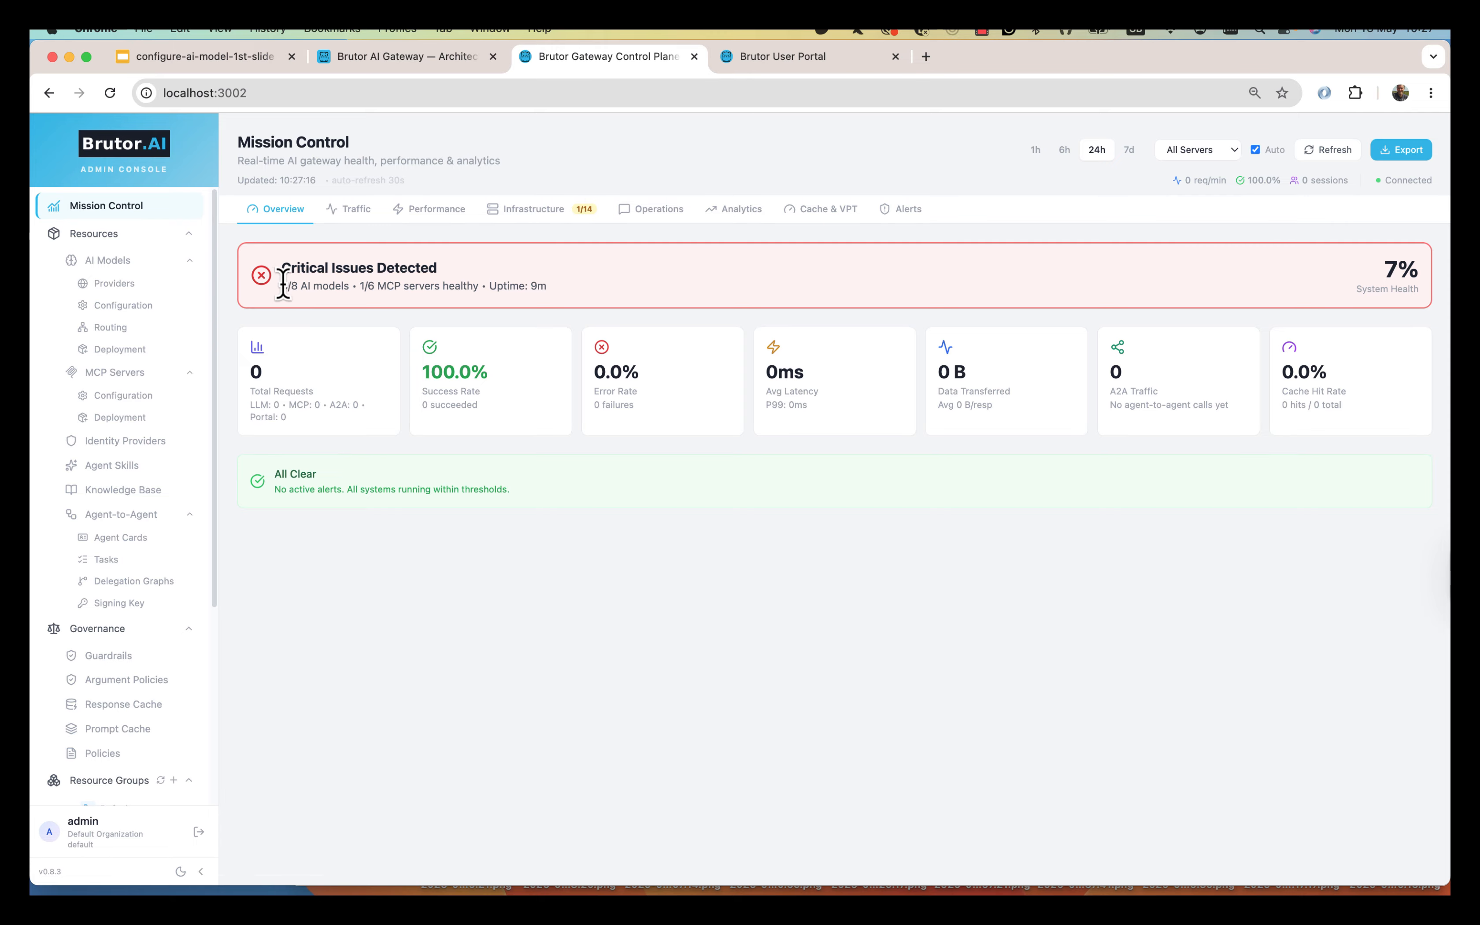
Note the healthy AI model count, then scroll the AI Models Providers list to OpenAI.
drag(290, 286, 346, 289)
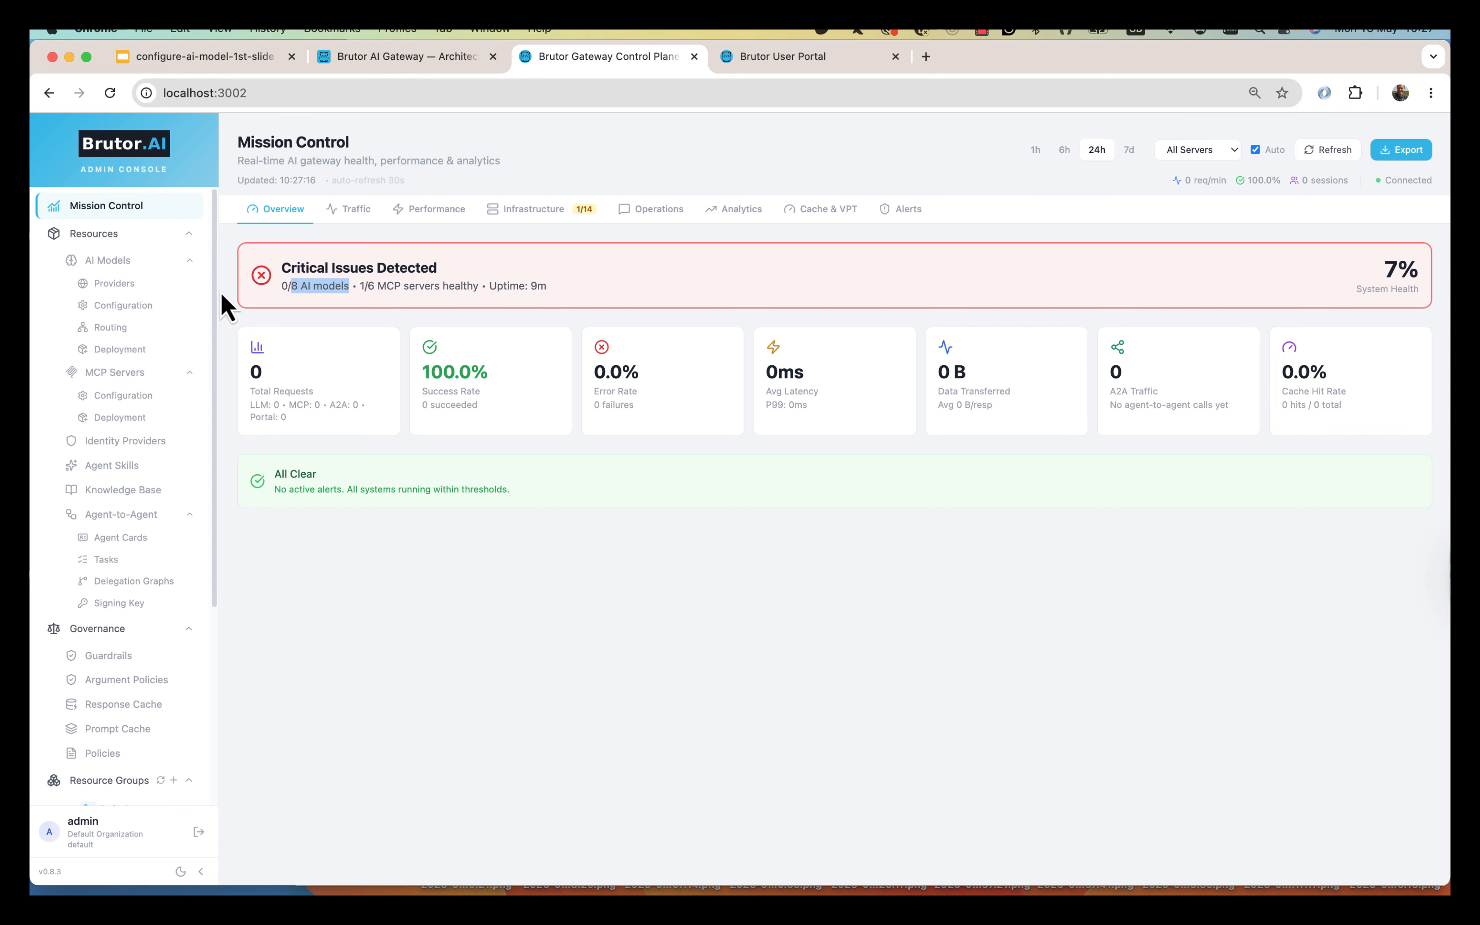
click(116, 283)
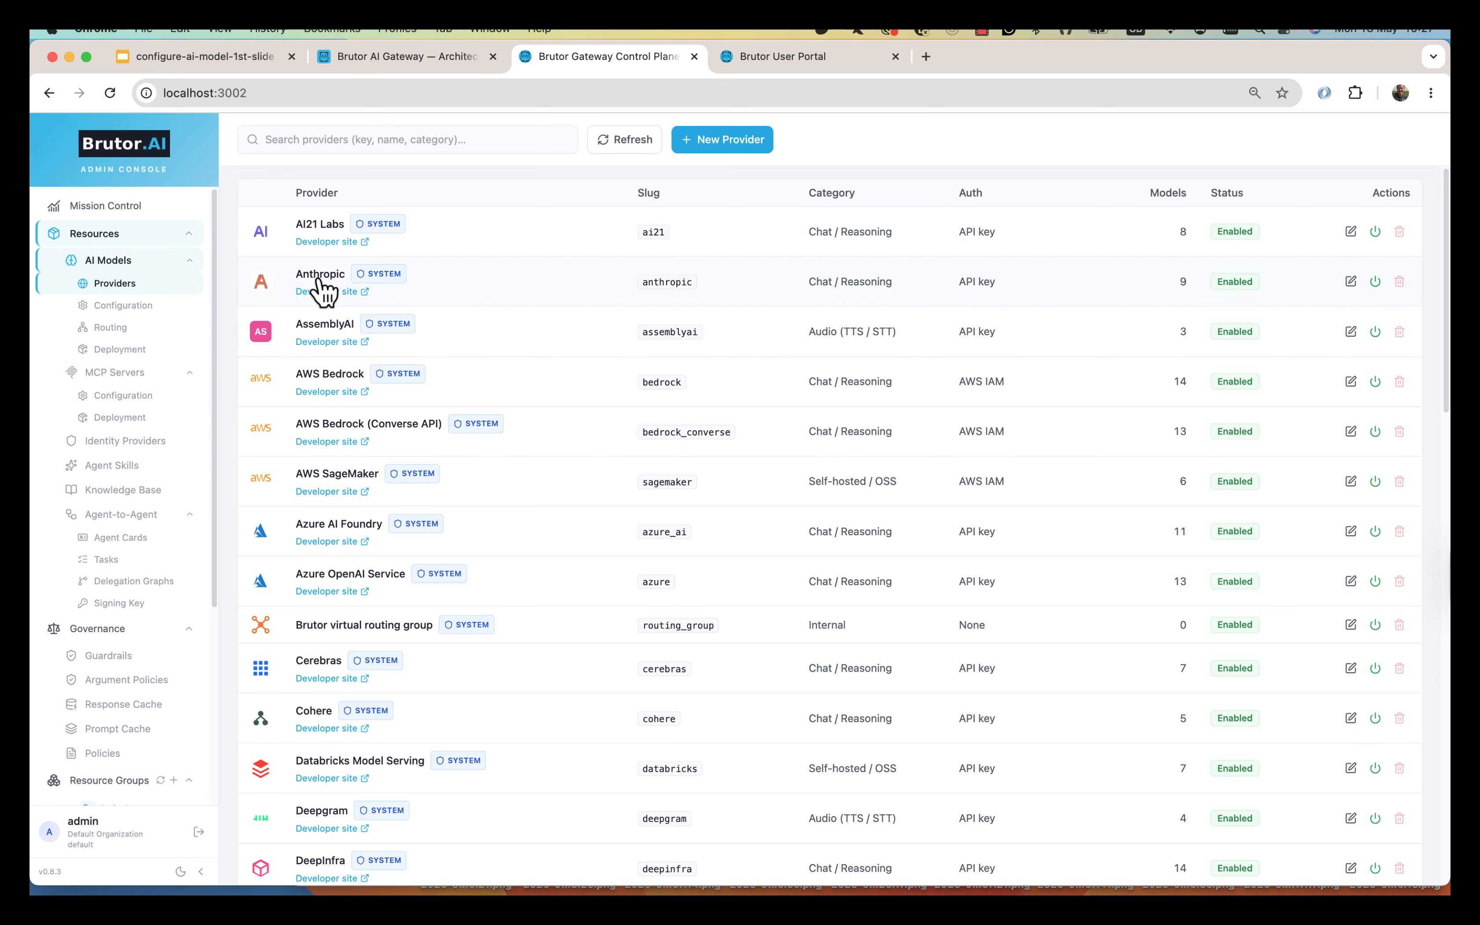
scroll(622, 704, down, 10)
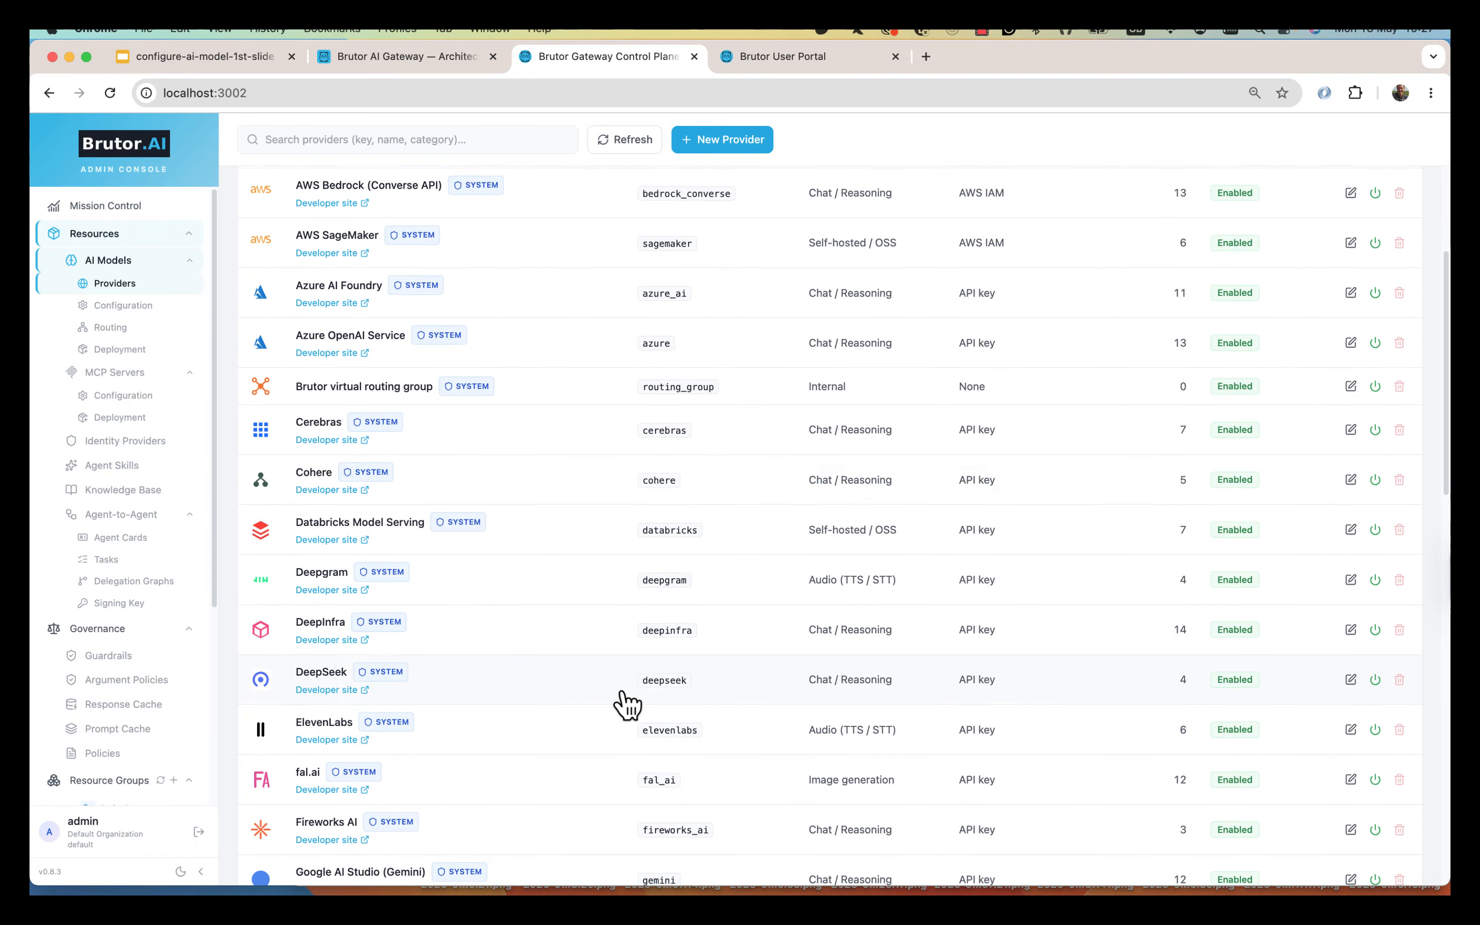
scroll(508, 710, down, 3)
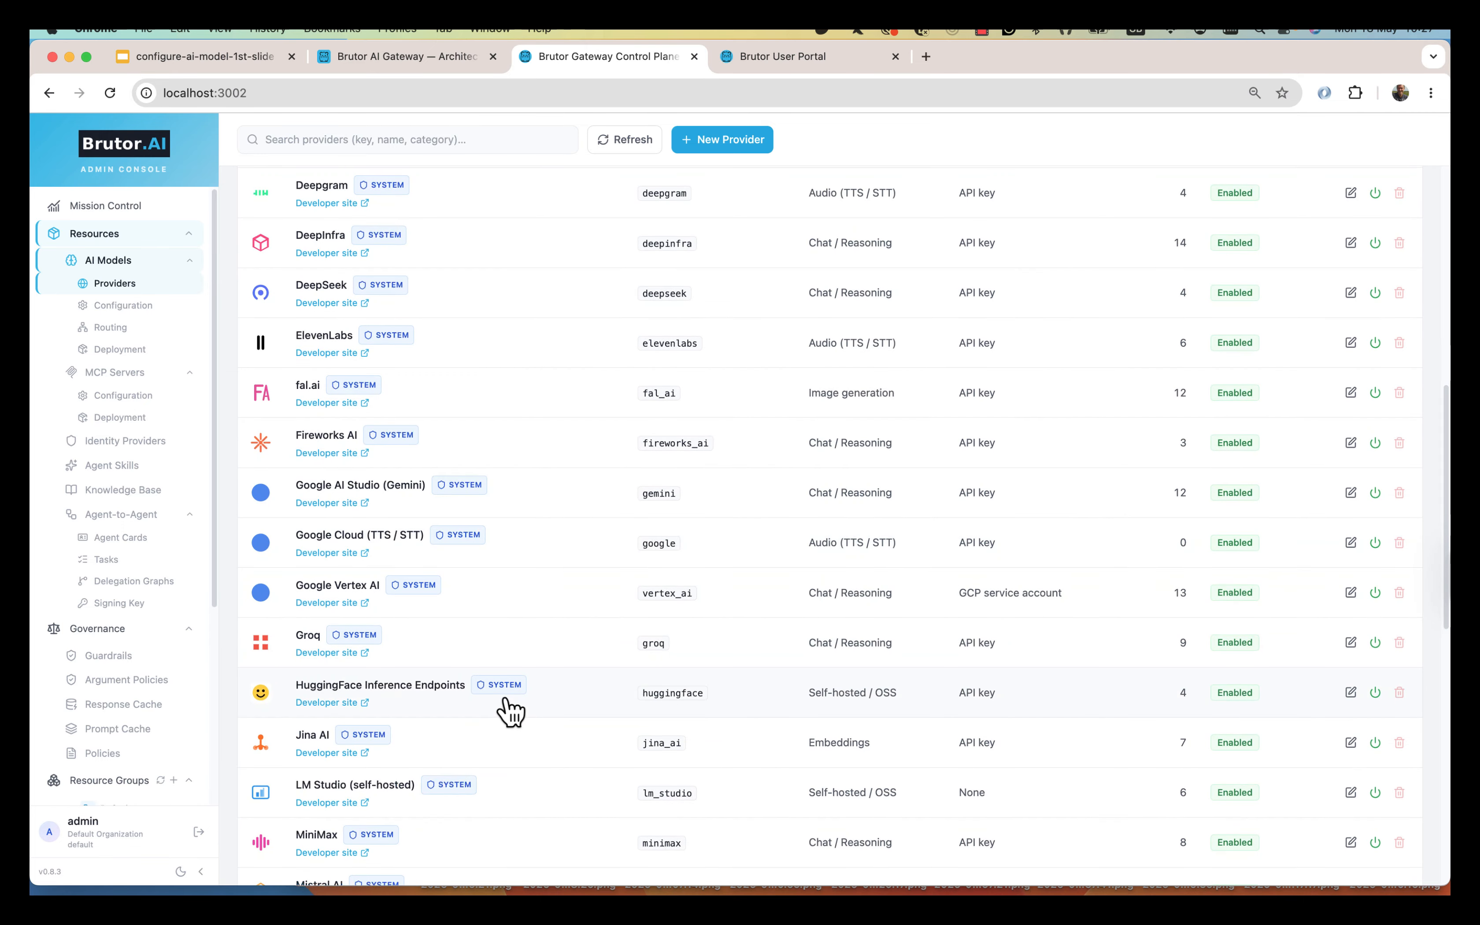
scroll(507, 710, down, 7)
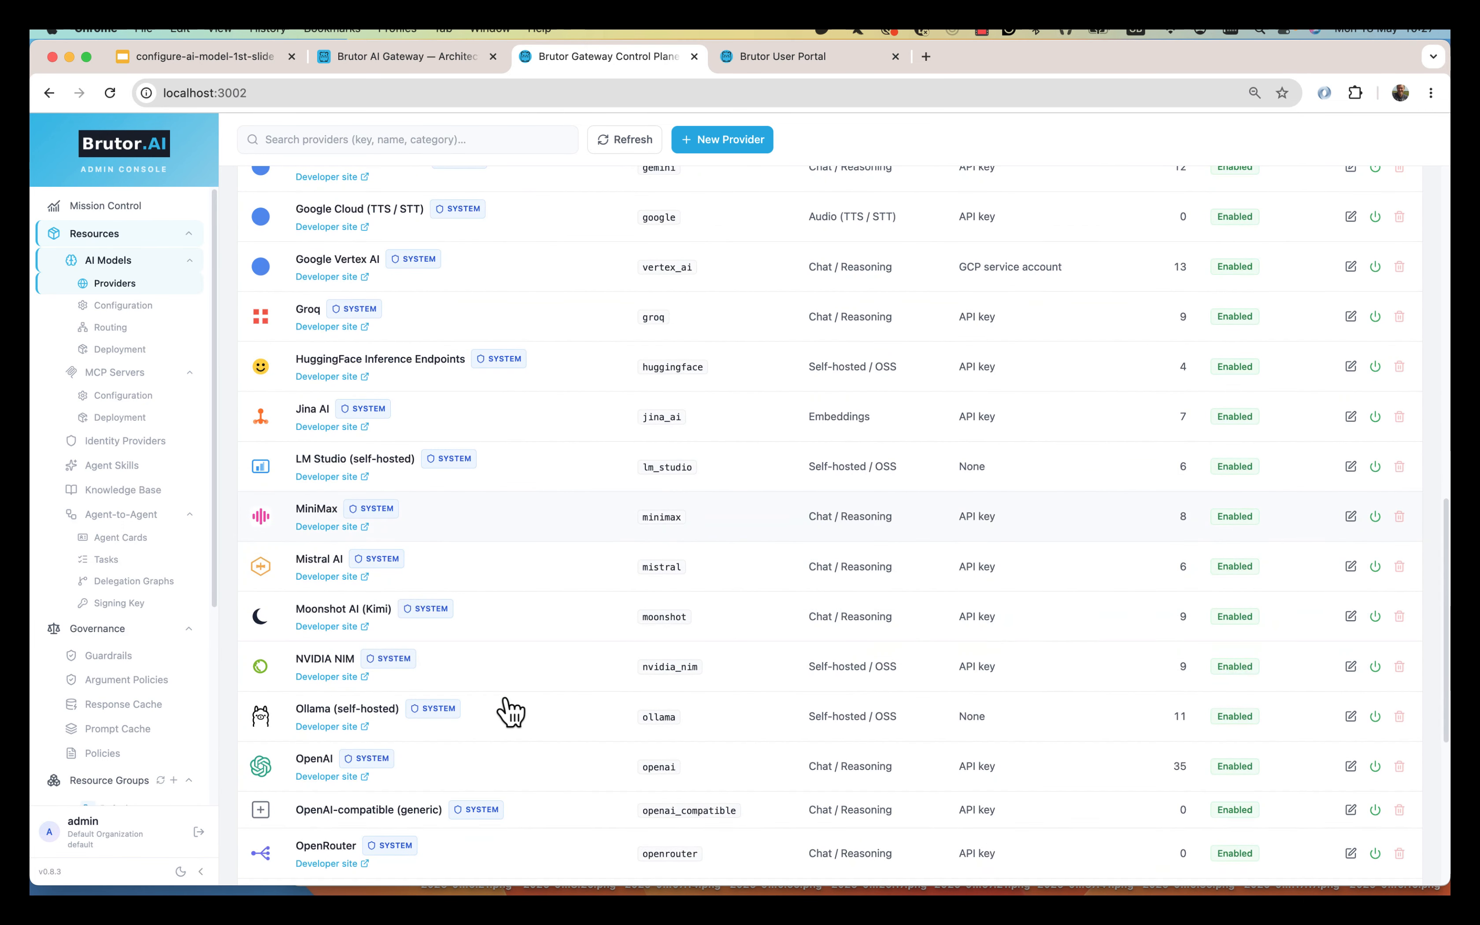
click(539, 779)
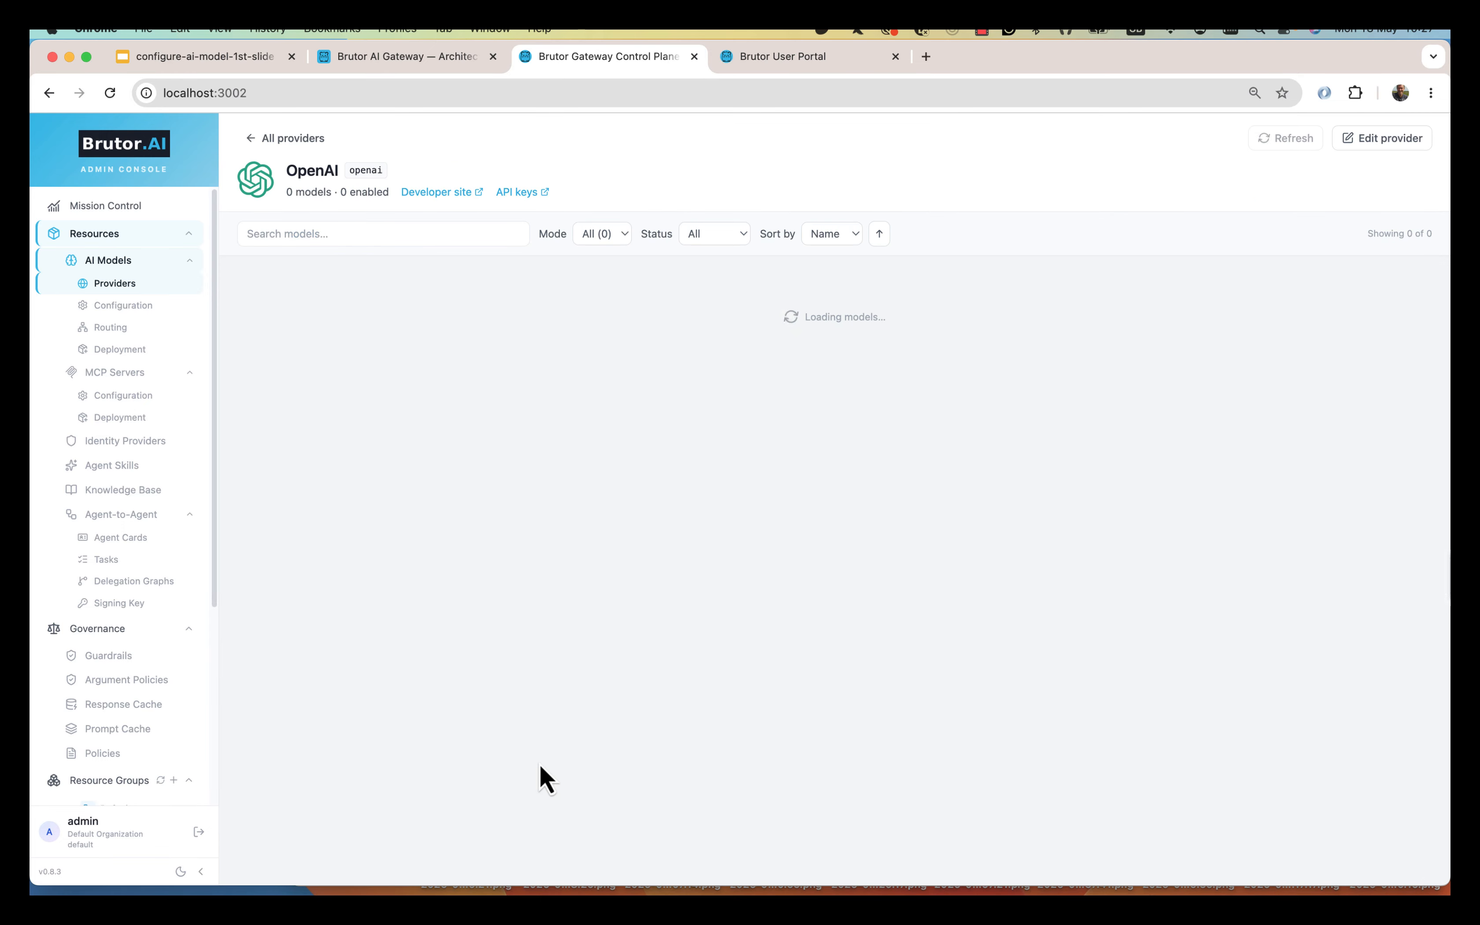
scroll(702, 644, down, 3)
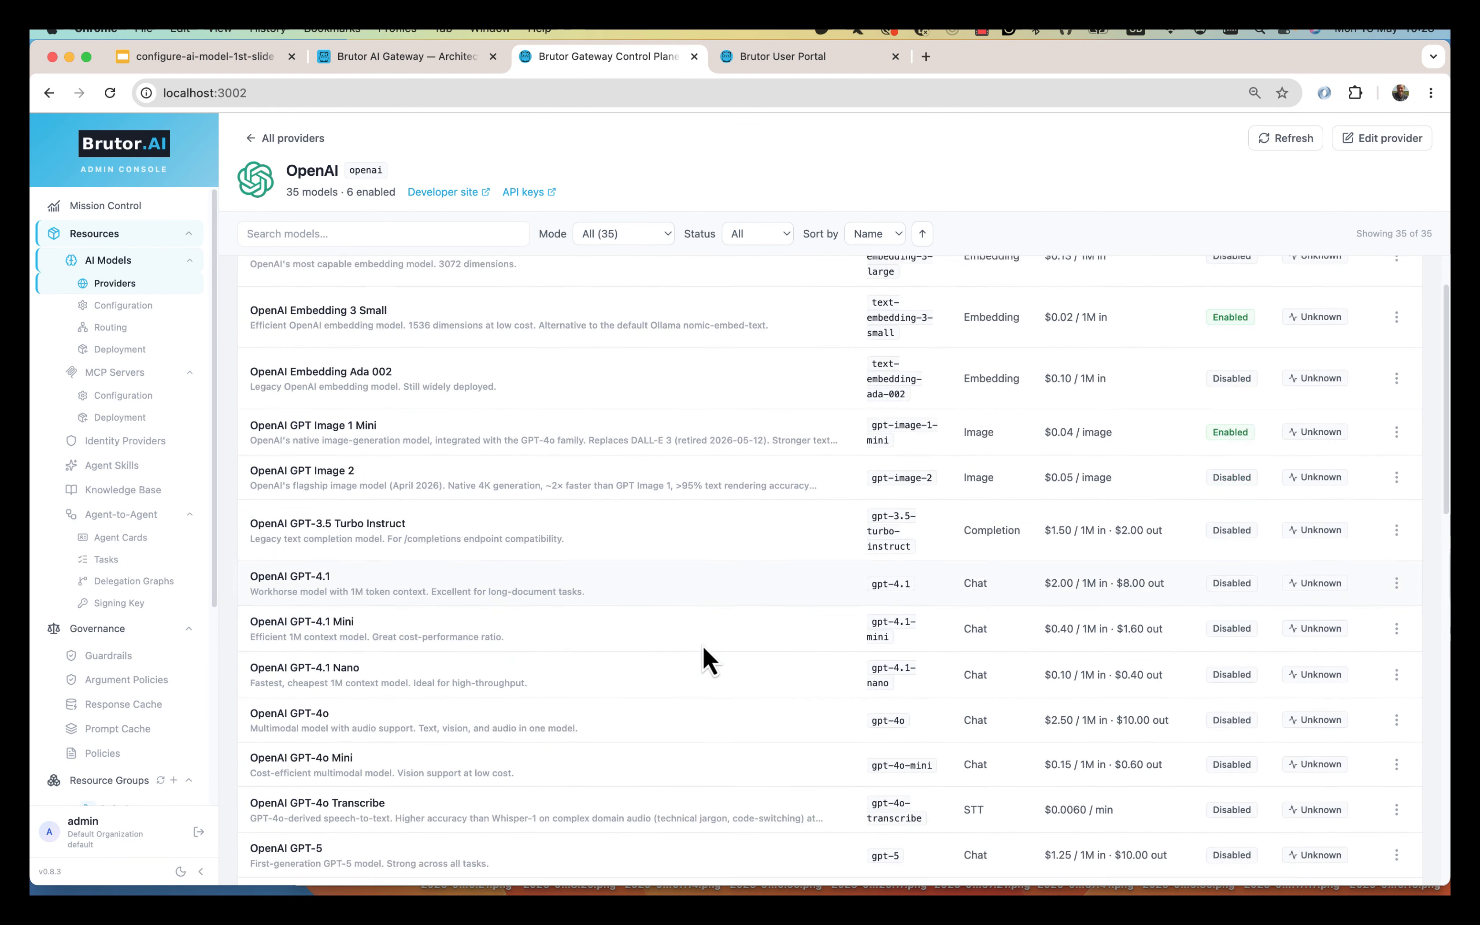
scroll(703, 644, down, 15)
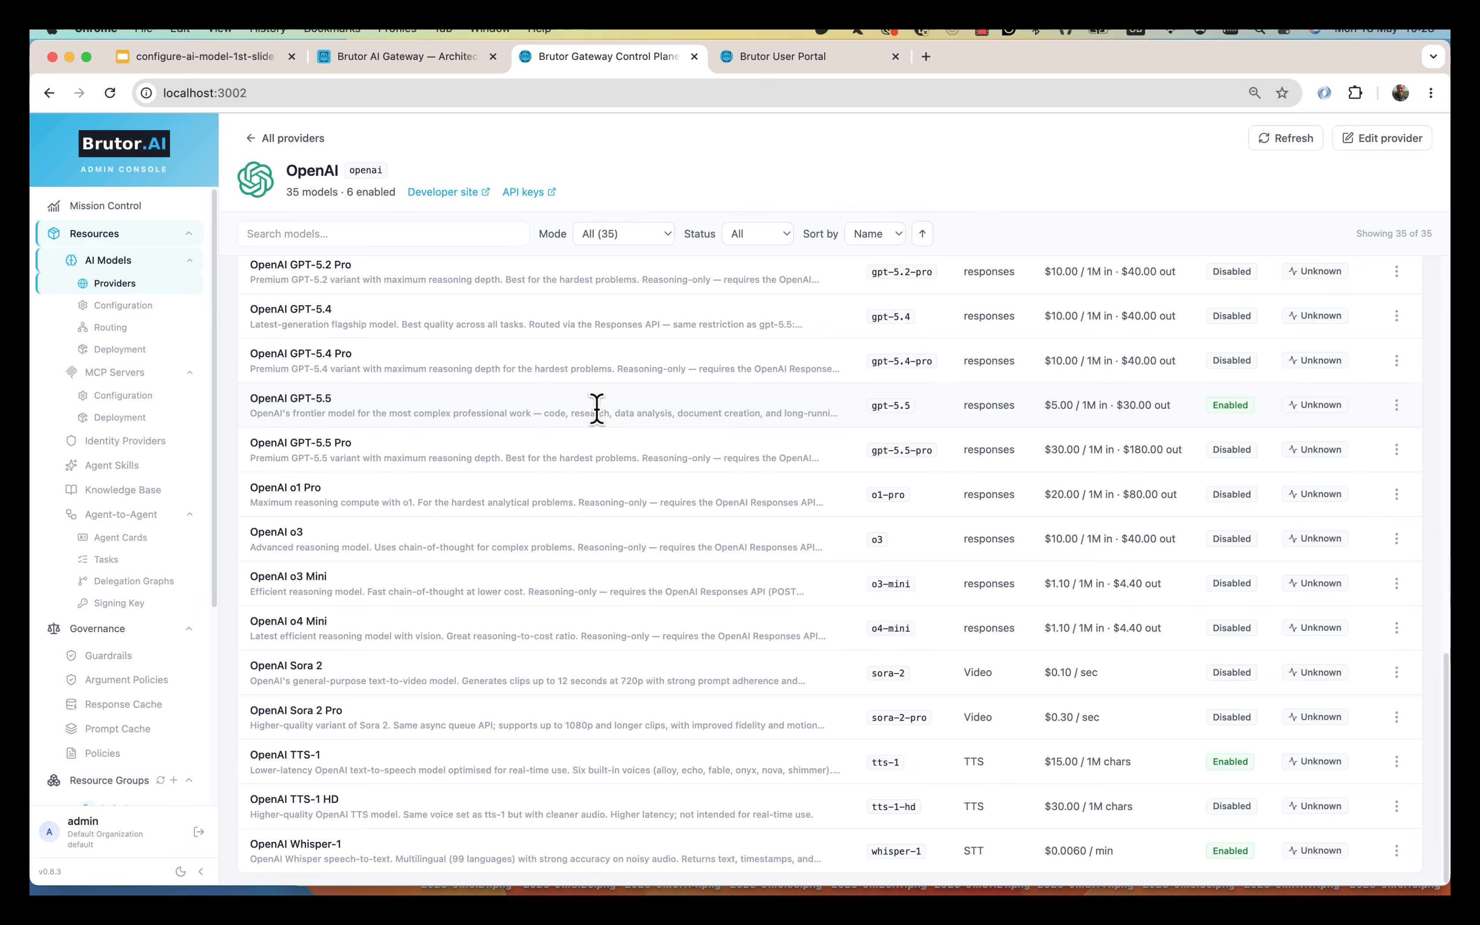
scroll(598, 413, up, 20)
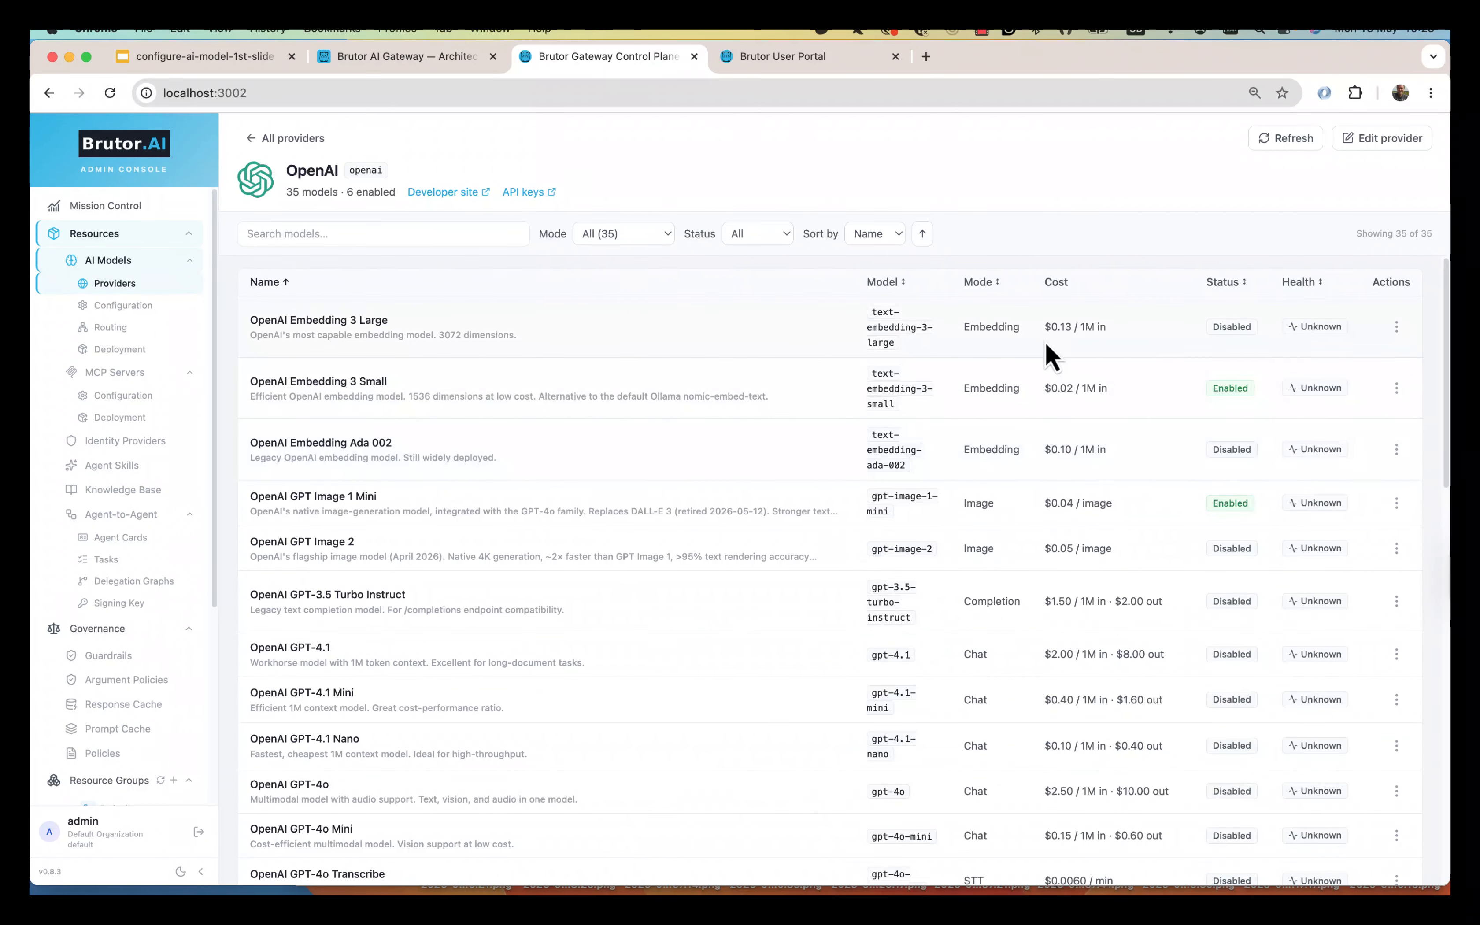
drag(1044, 281, 1076, 293)
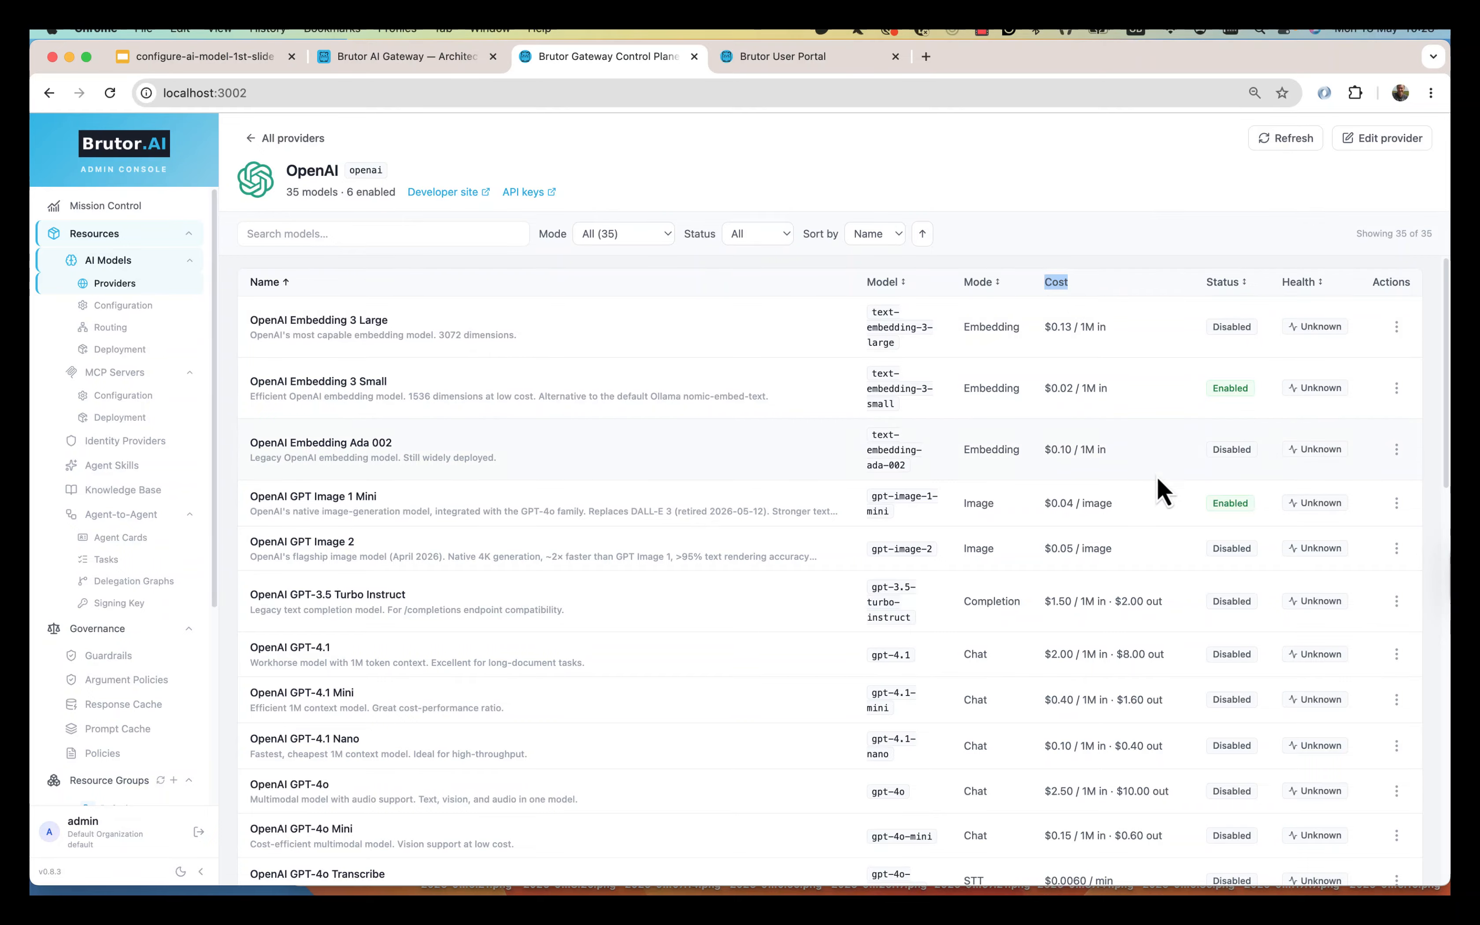
scroll(1159, 478, down, 5)
scroll(1165, 480, down, 7)
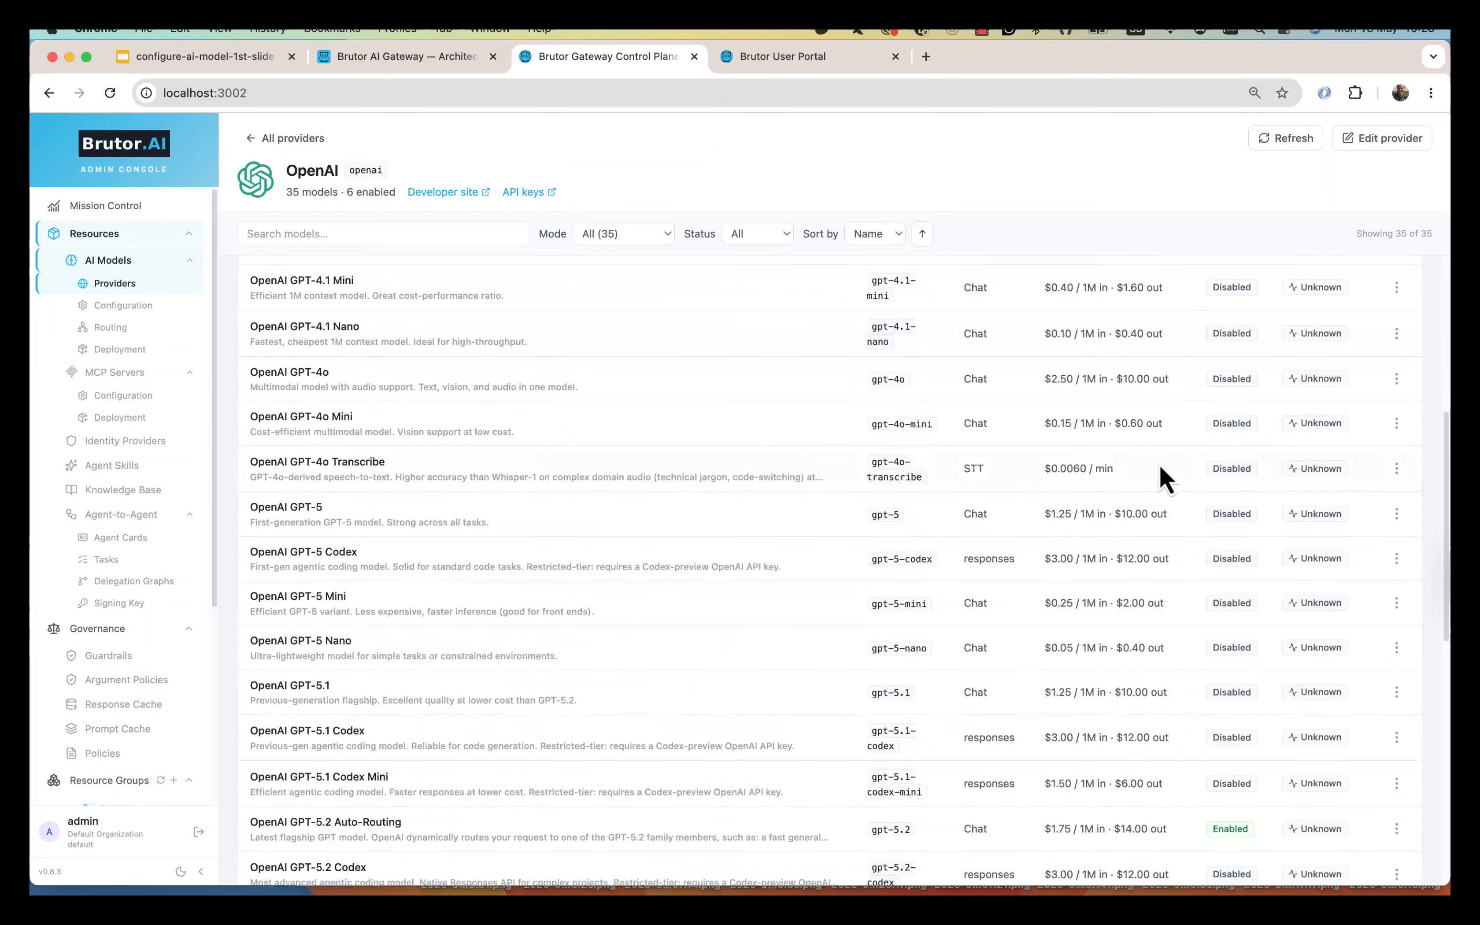
scroll(1162, 477, down, 8)
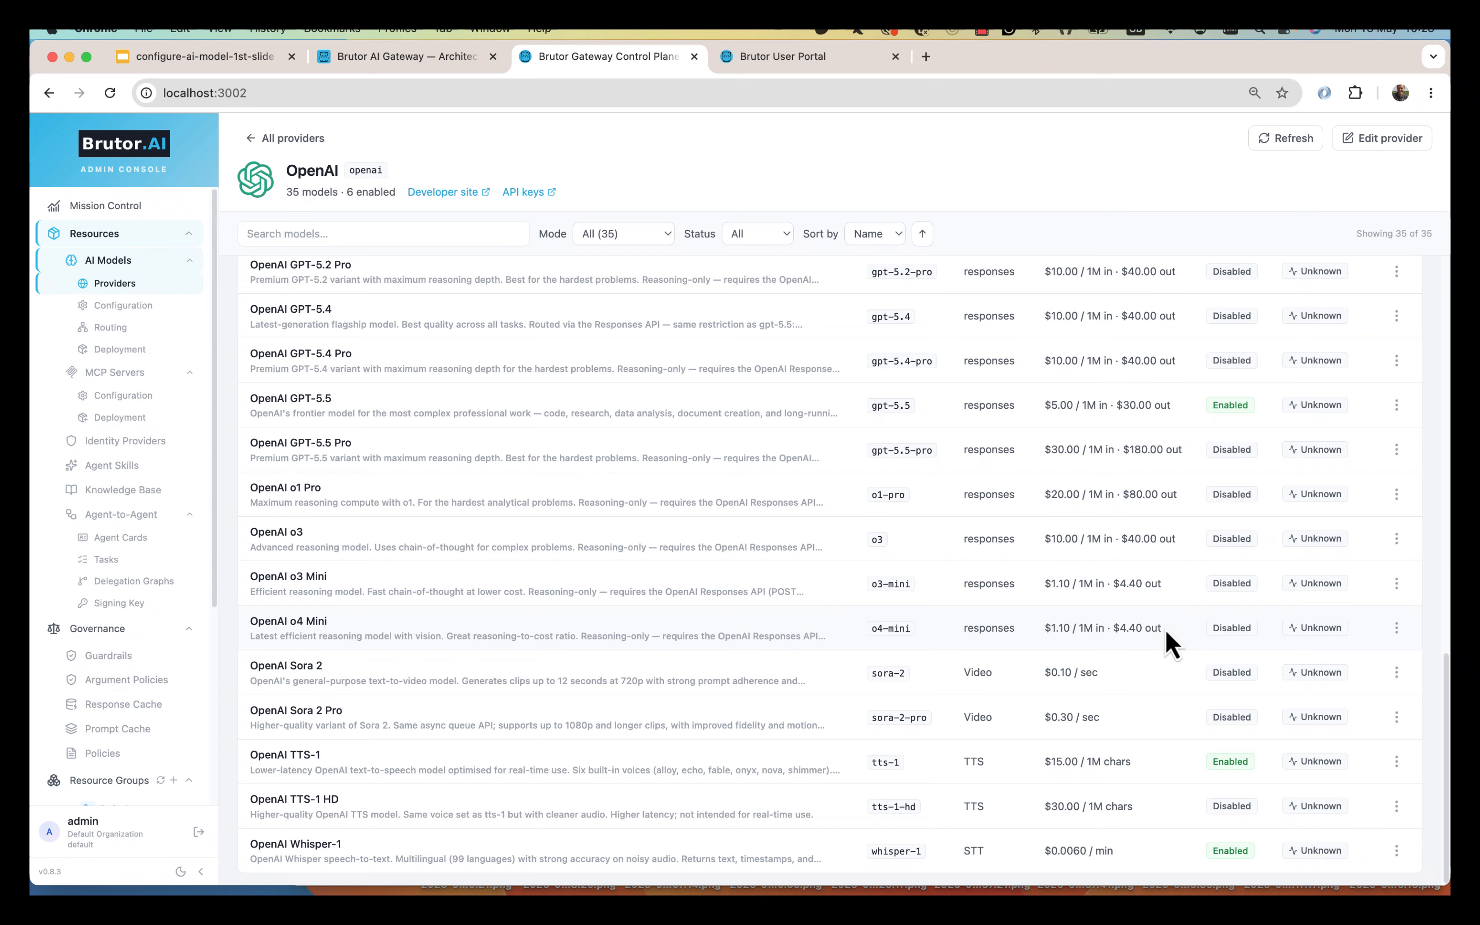
click(1397, 628)
click(1346, 655)
click(422, 267)
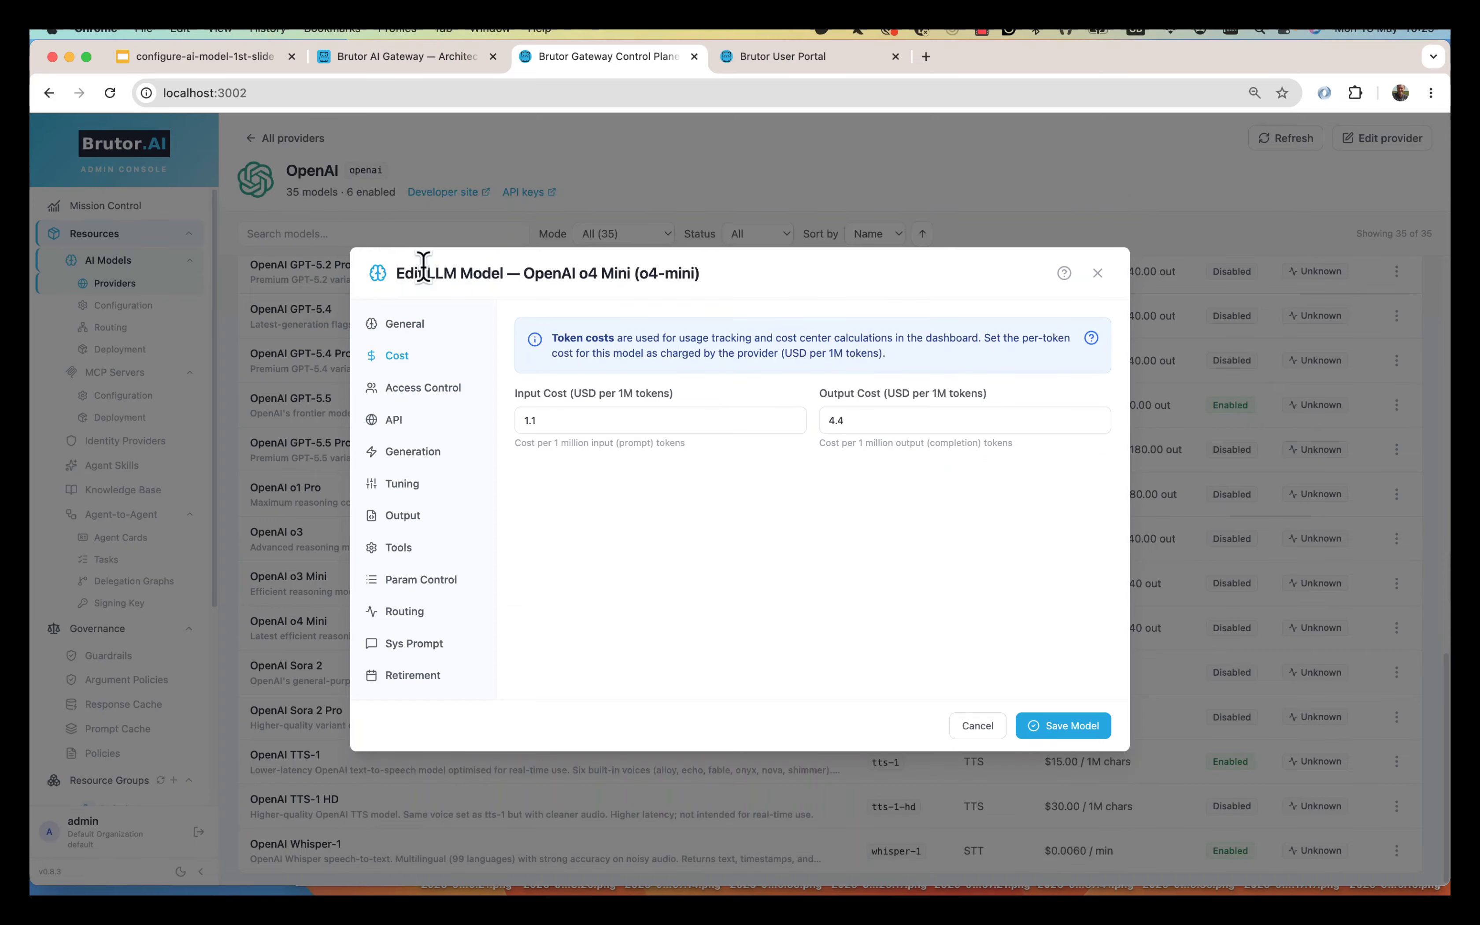
click(560, 415)
click(852, 420)
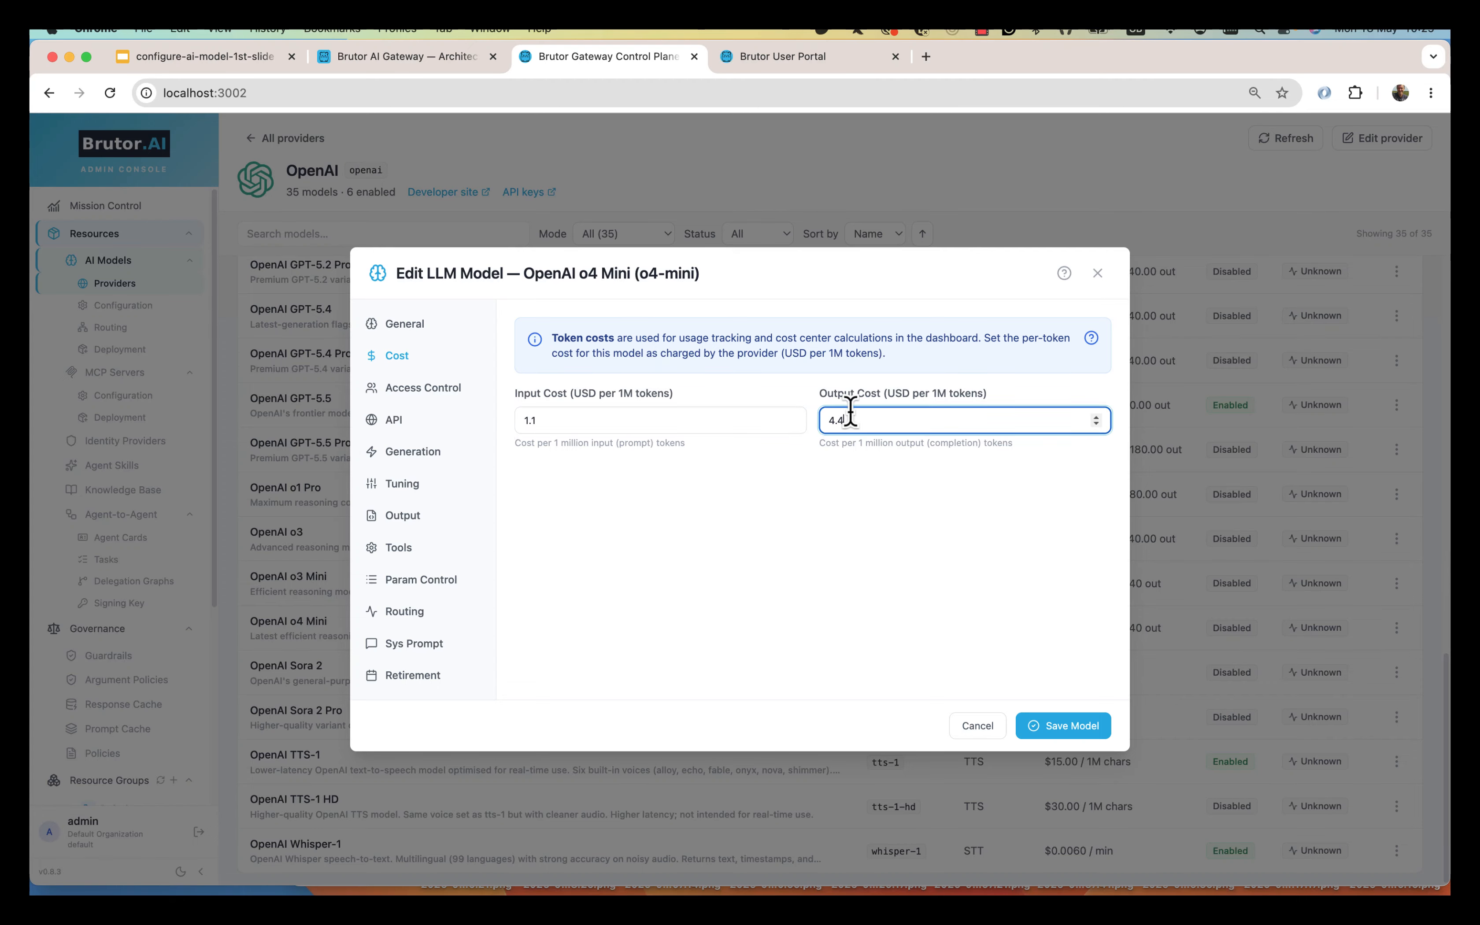
click(757, 573)
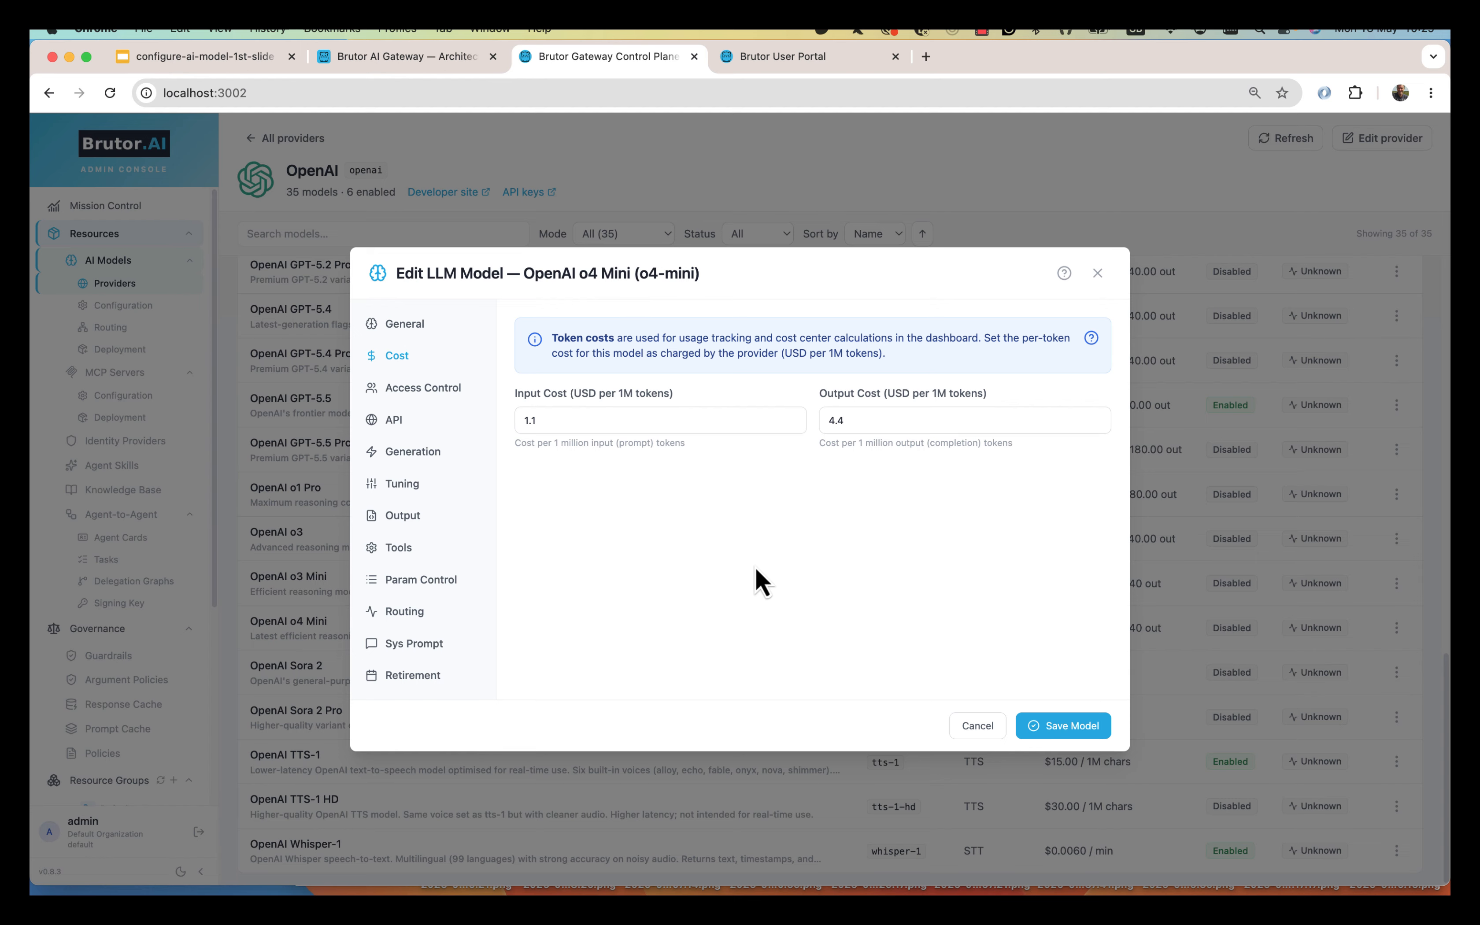
click(990, 734)
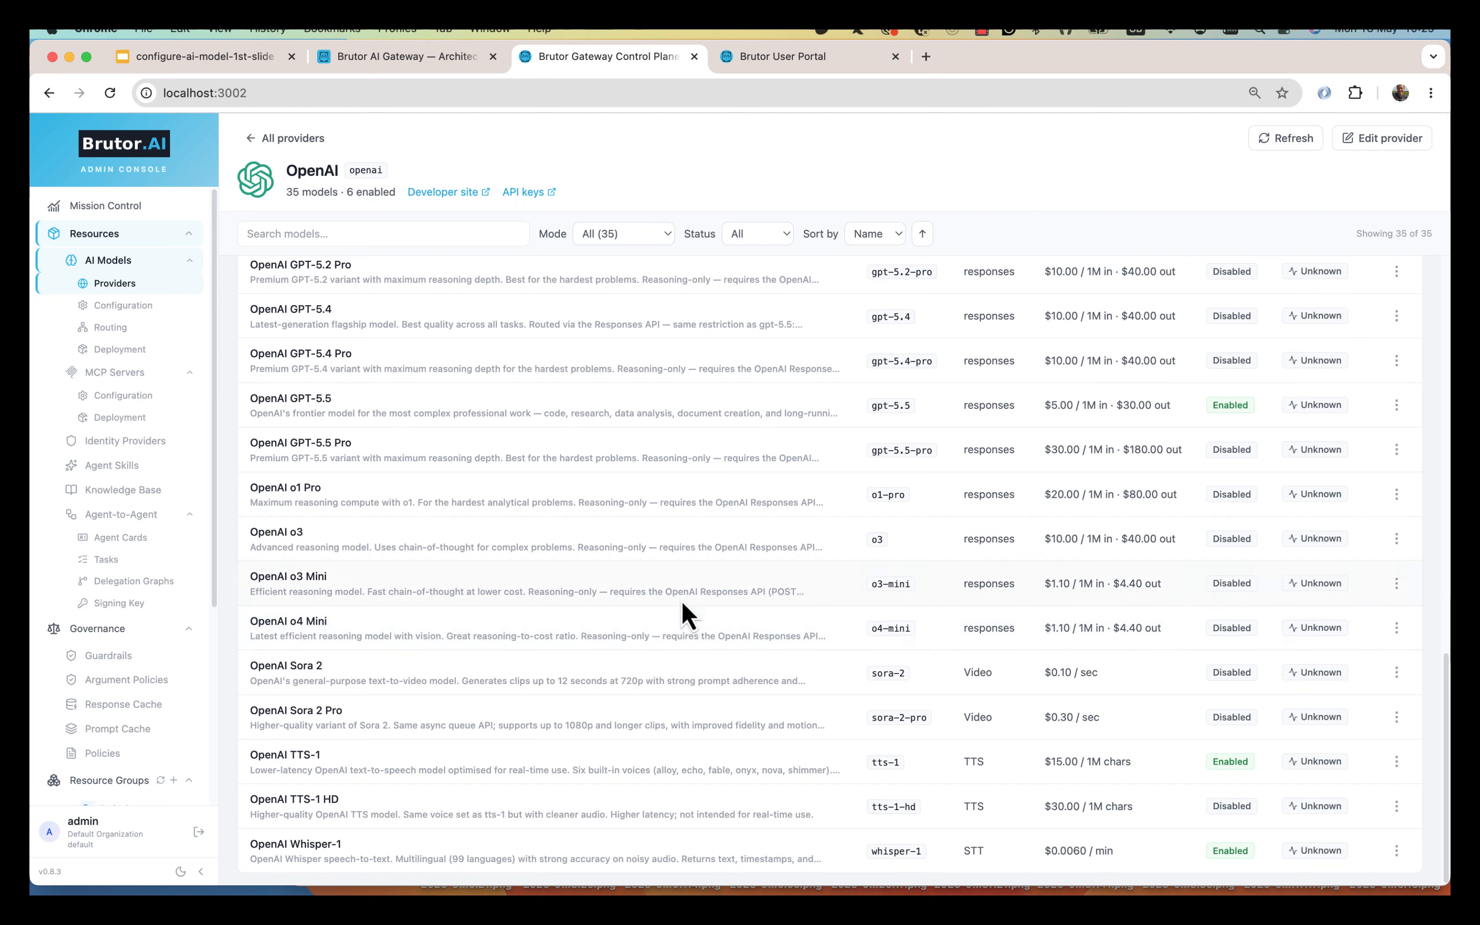
scroll(123, 648, down, 5)
Open the Default resource group, check its Members, and list its 8 directly assigned models.
click(110, 523)
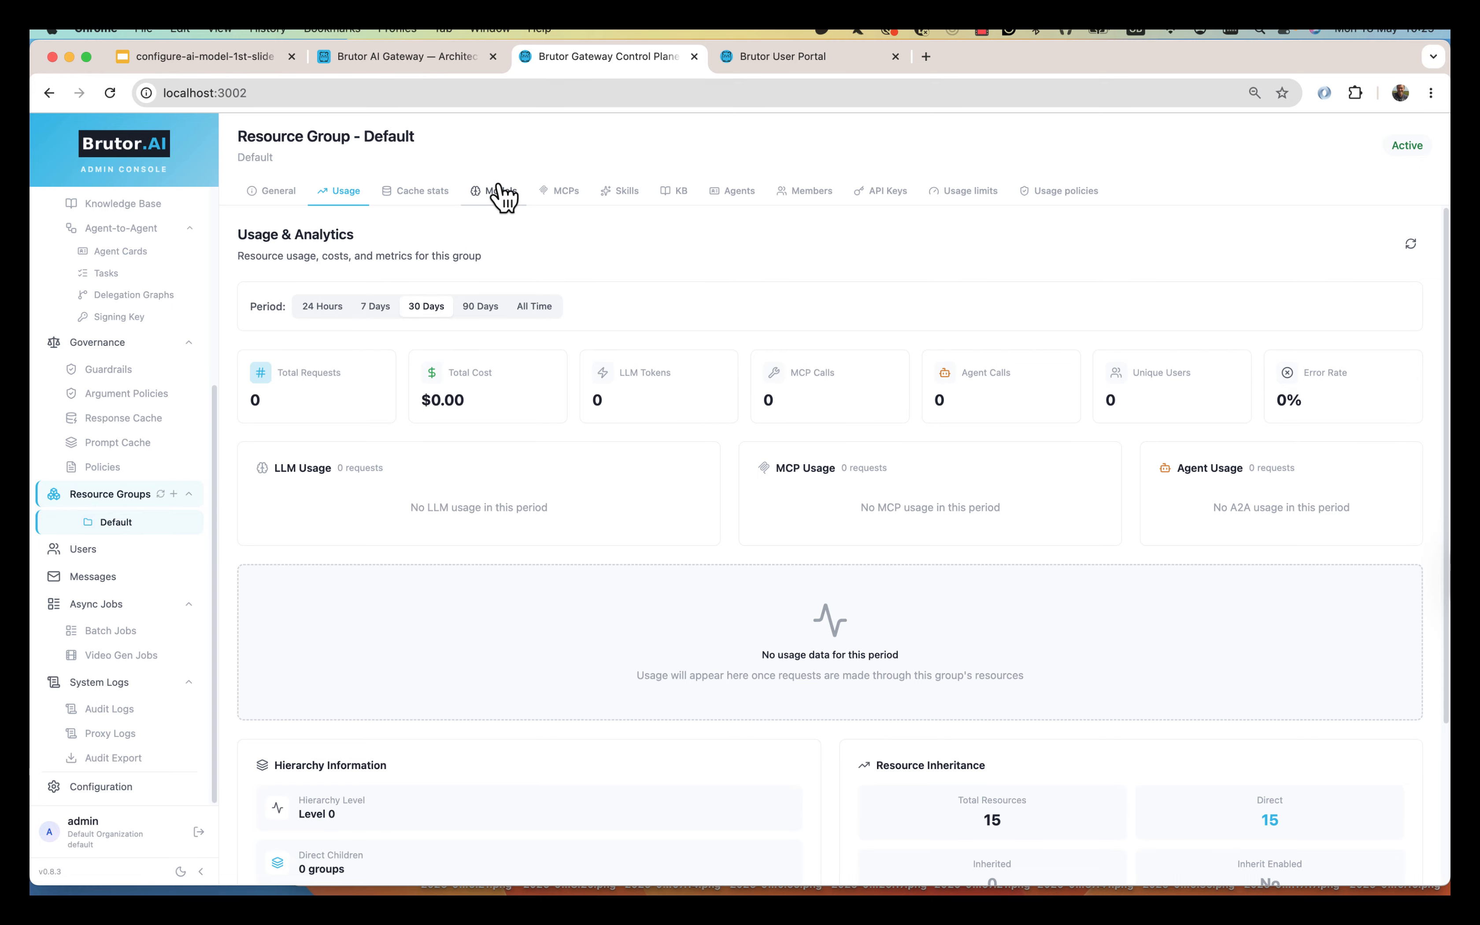
click(496, 194)
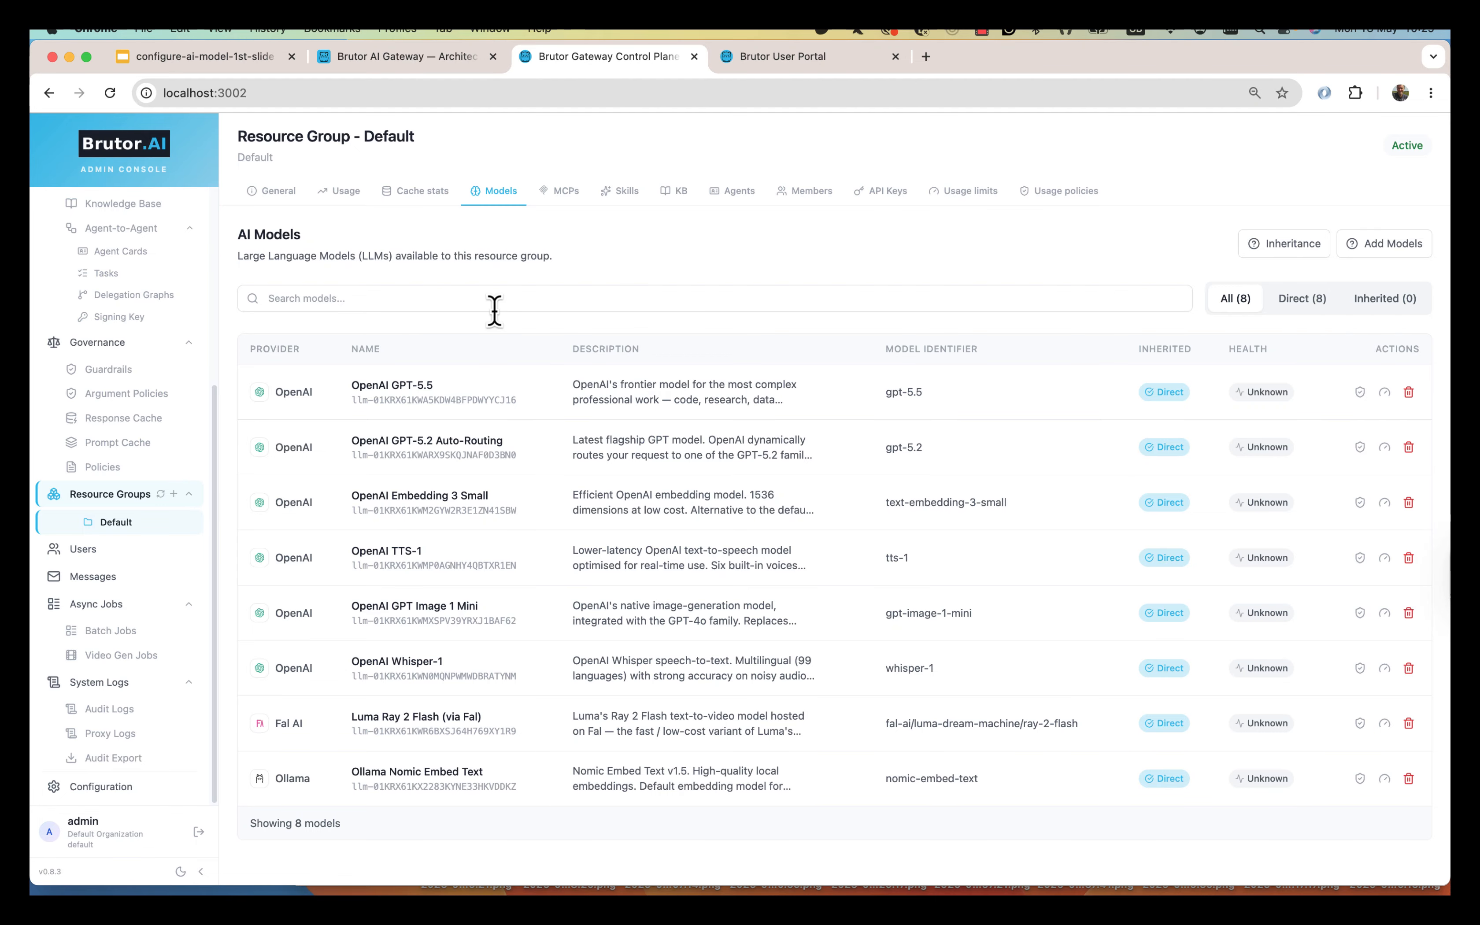
click(803, 194)
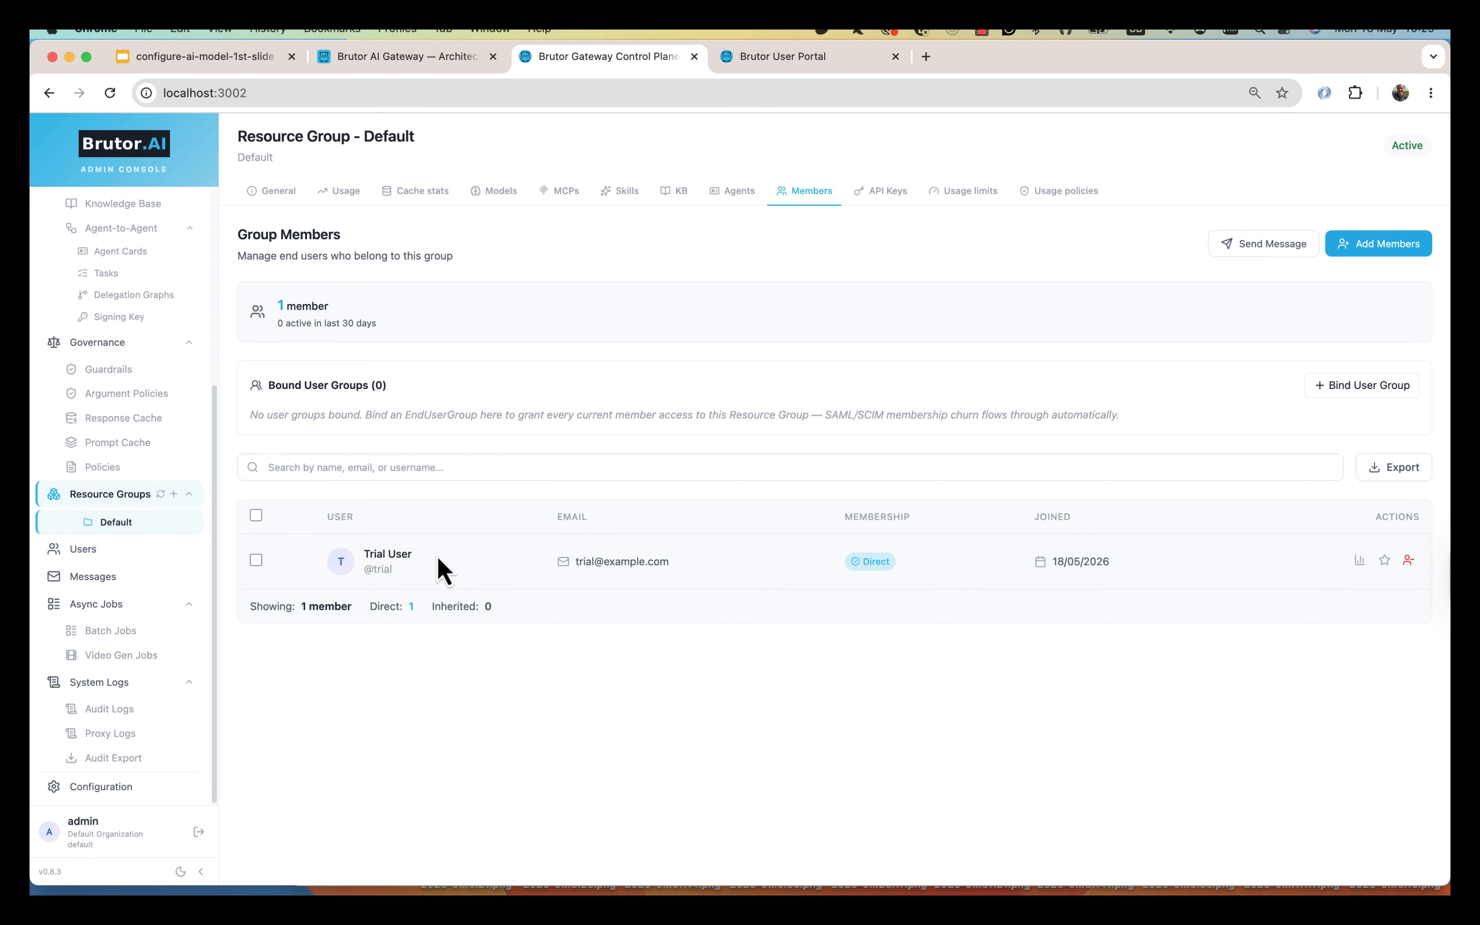
click(502, 195)
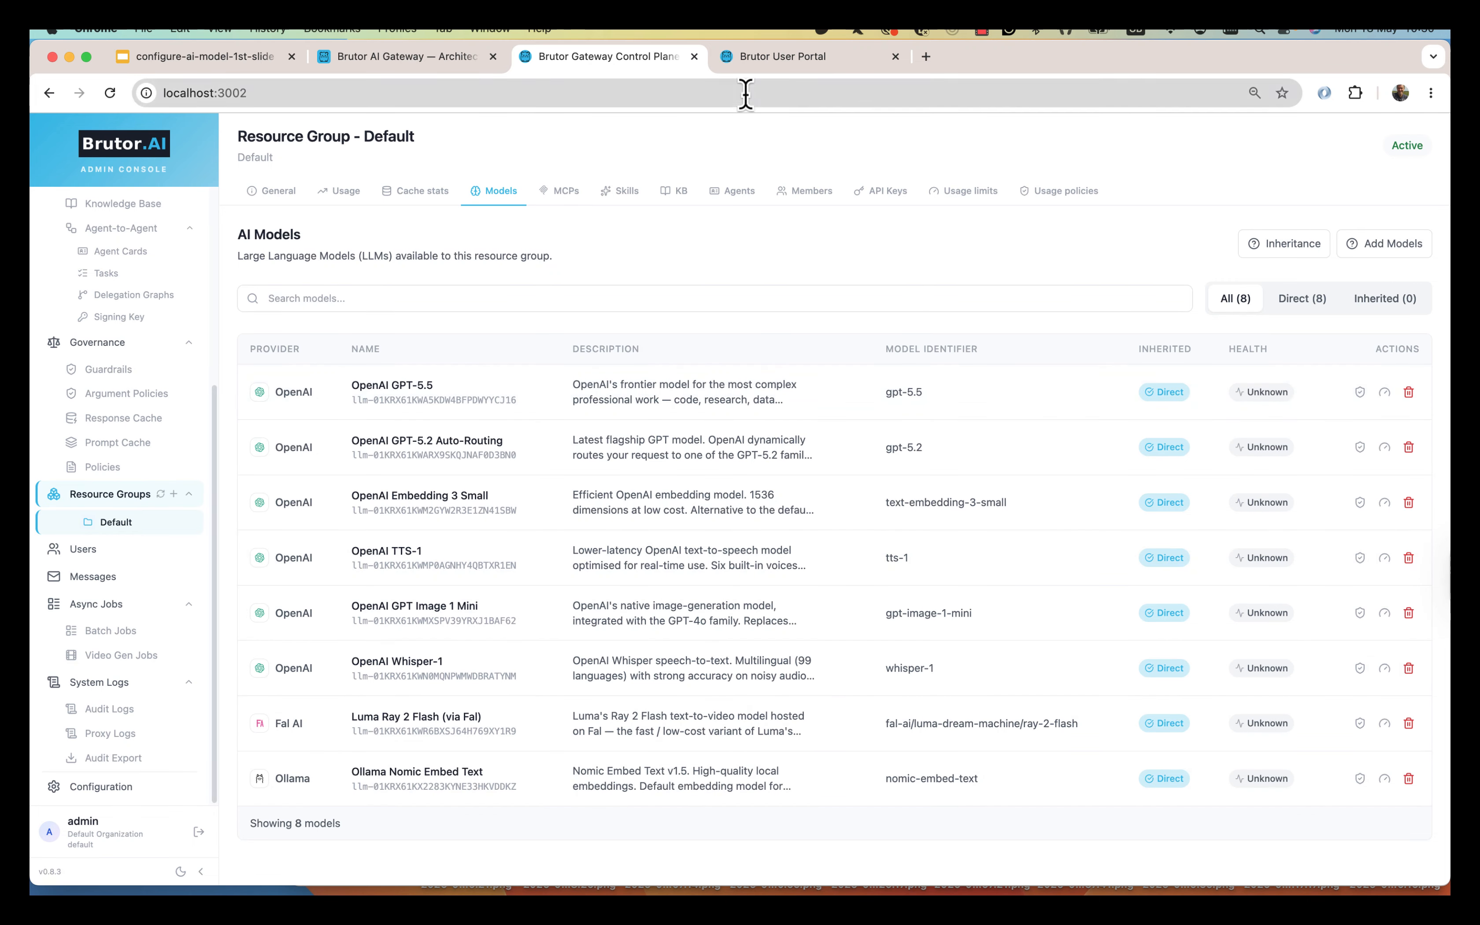
Sign in to the Brutor User Portal with the user's credentials and switch the admin console to dark theme.
click(792, 57)
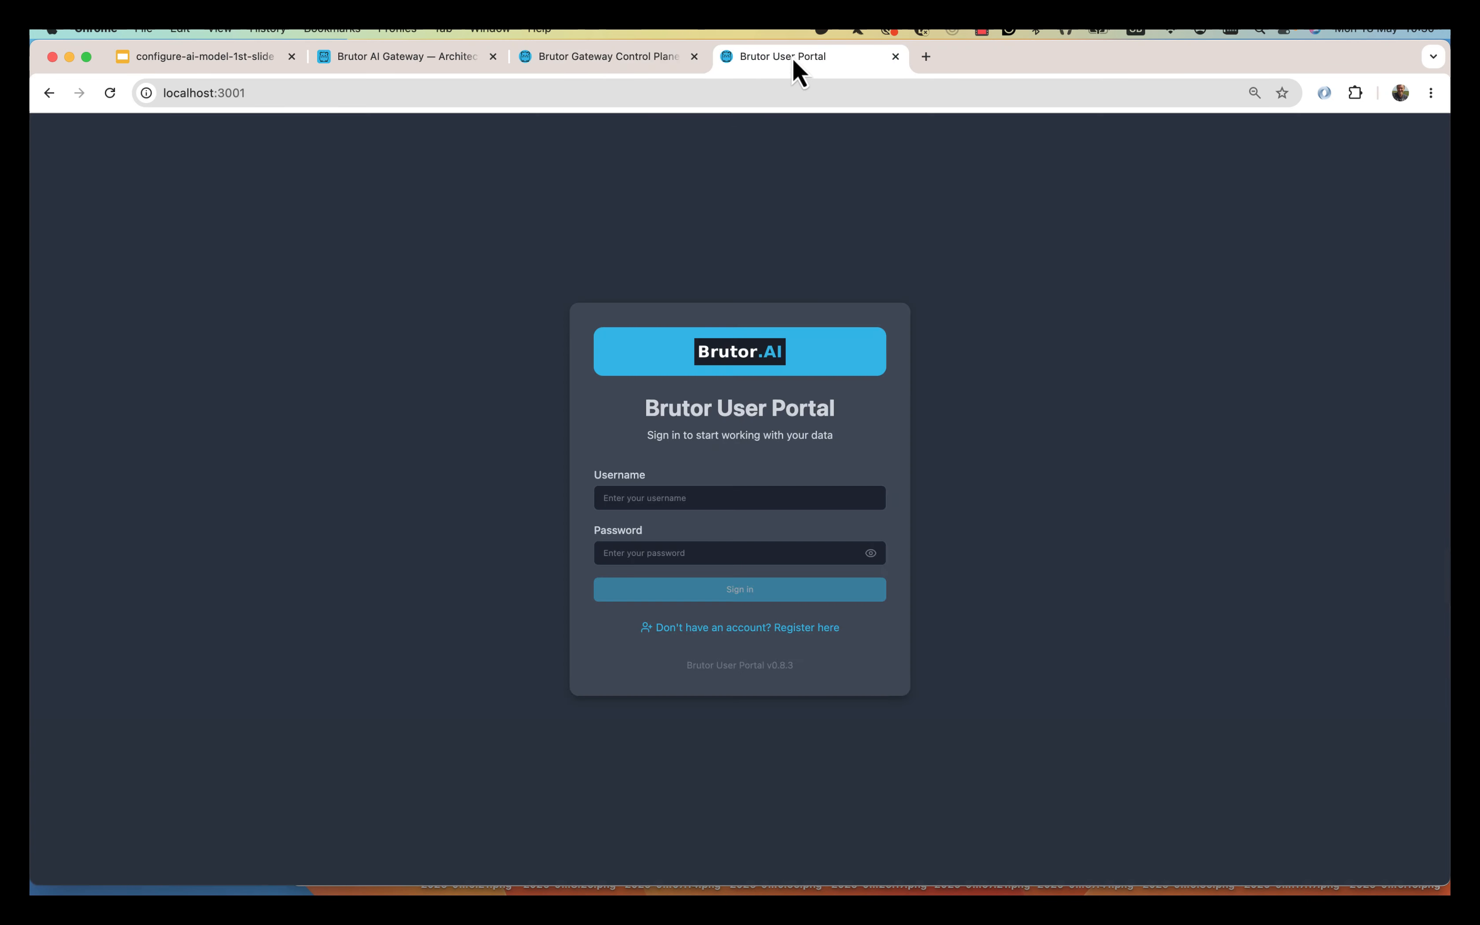
click(702, 497)
text(trial)
key(Tab)
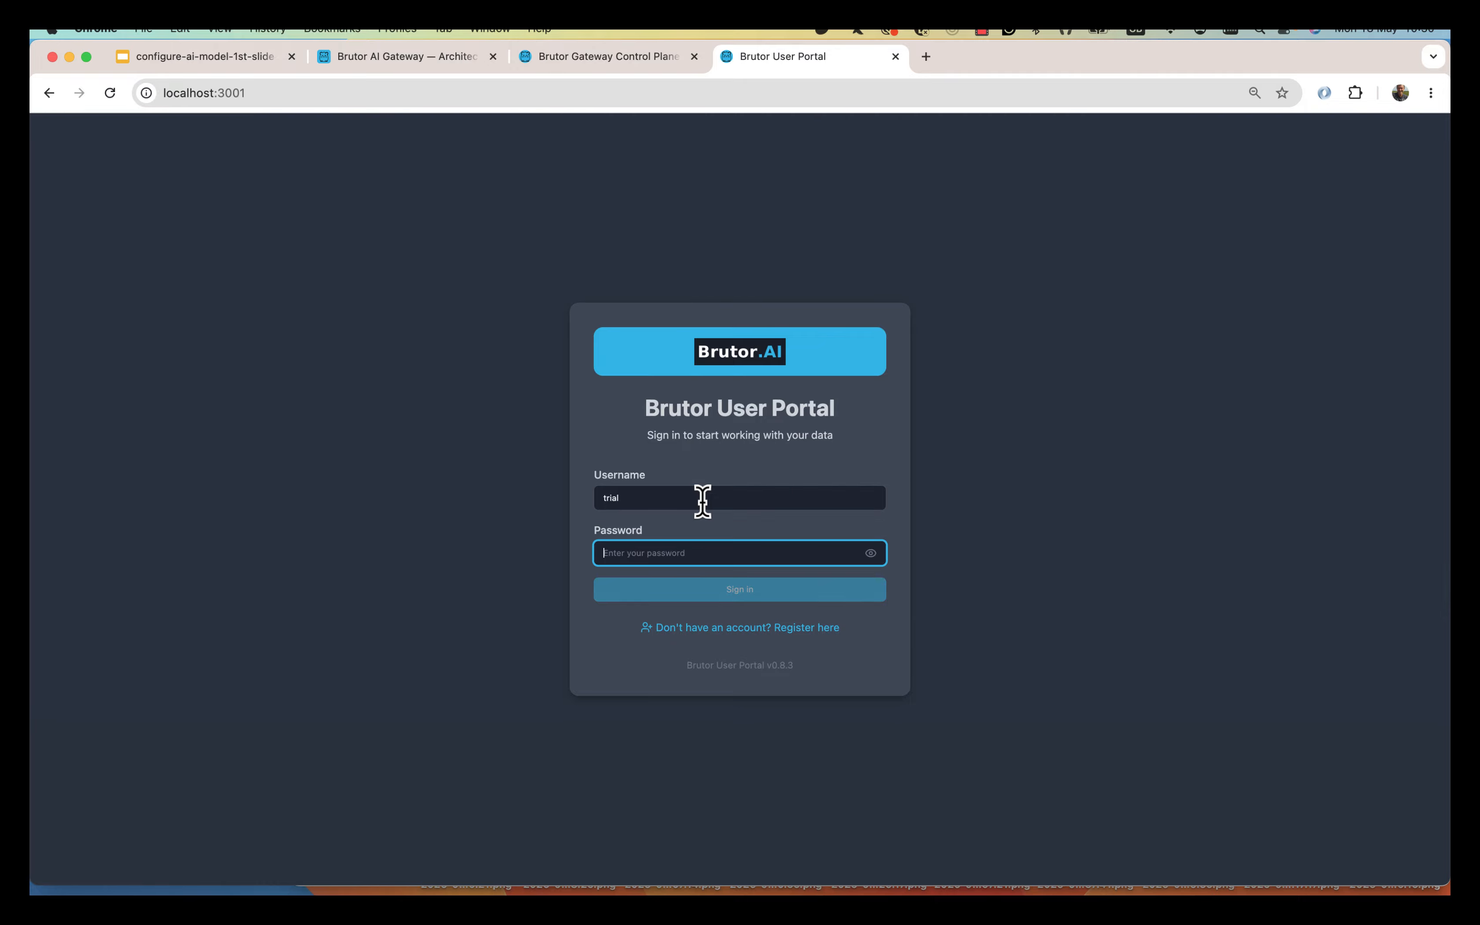
text(••••••••)
key(Return)
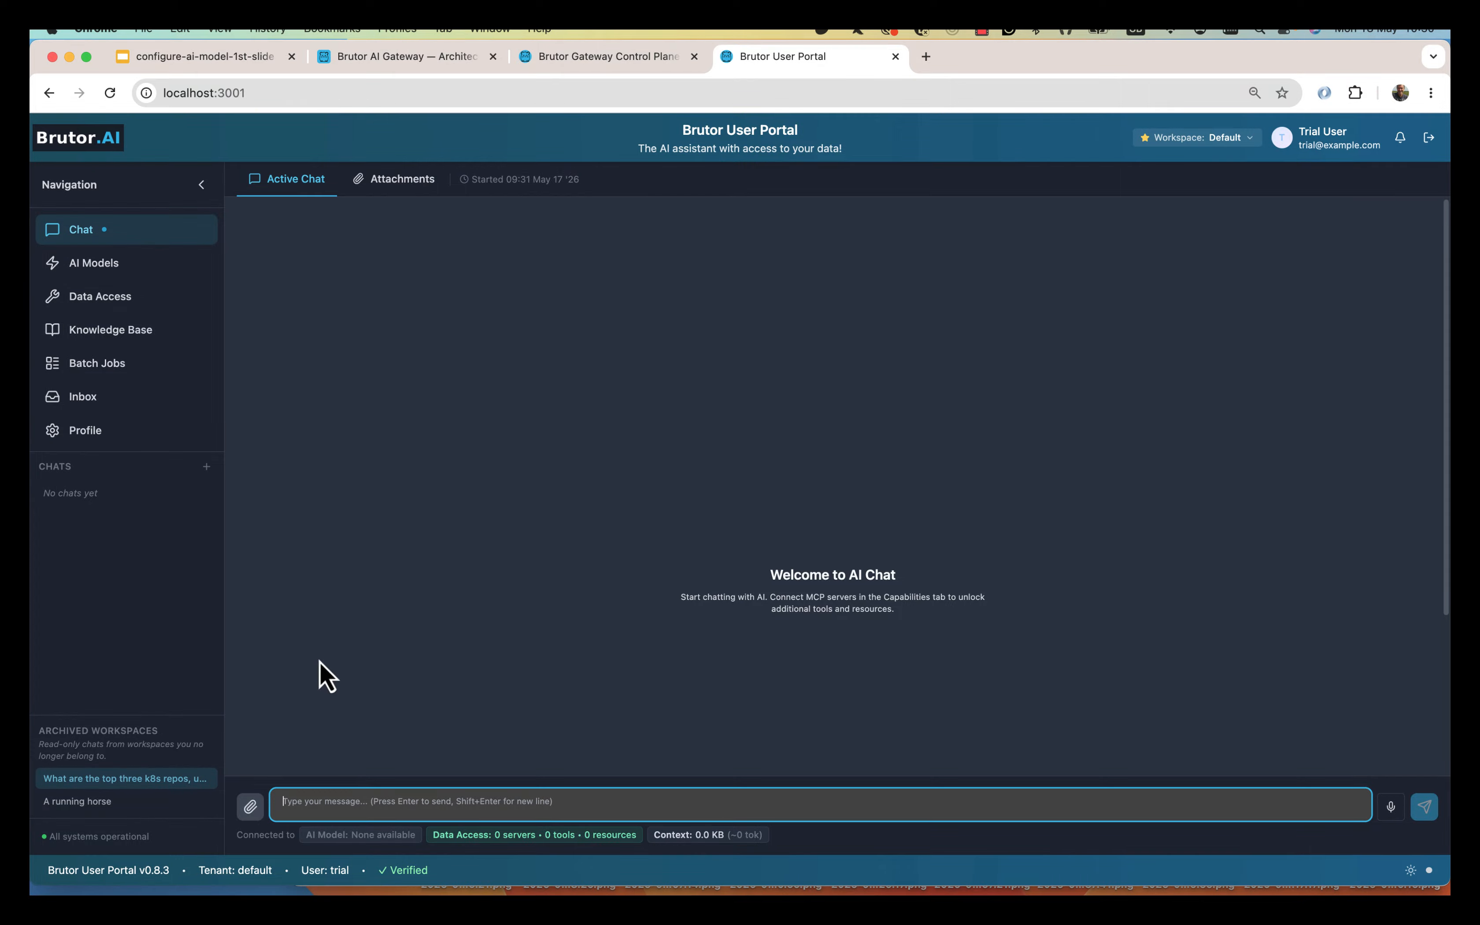
click(568, 57)
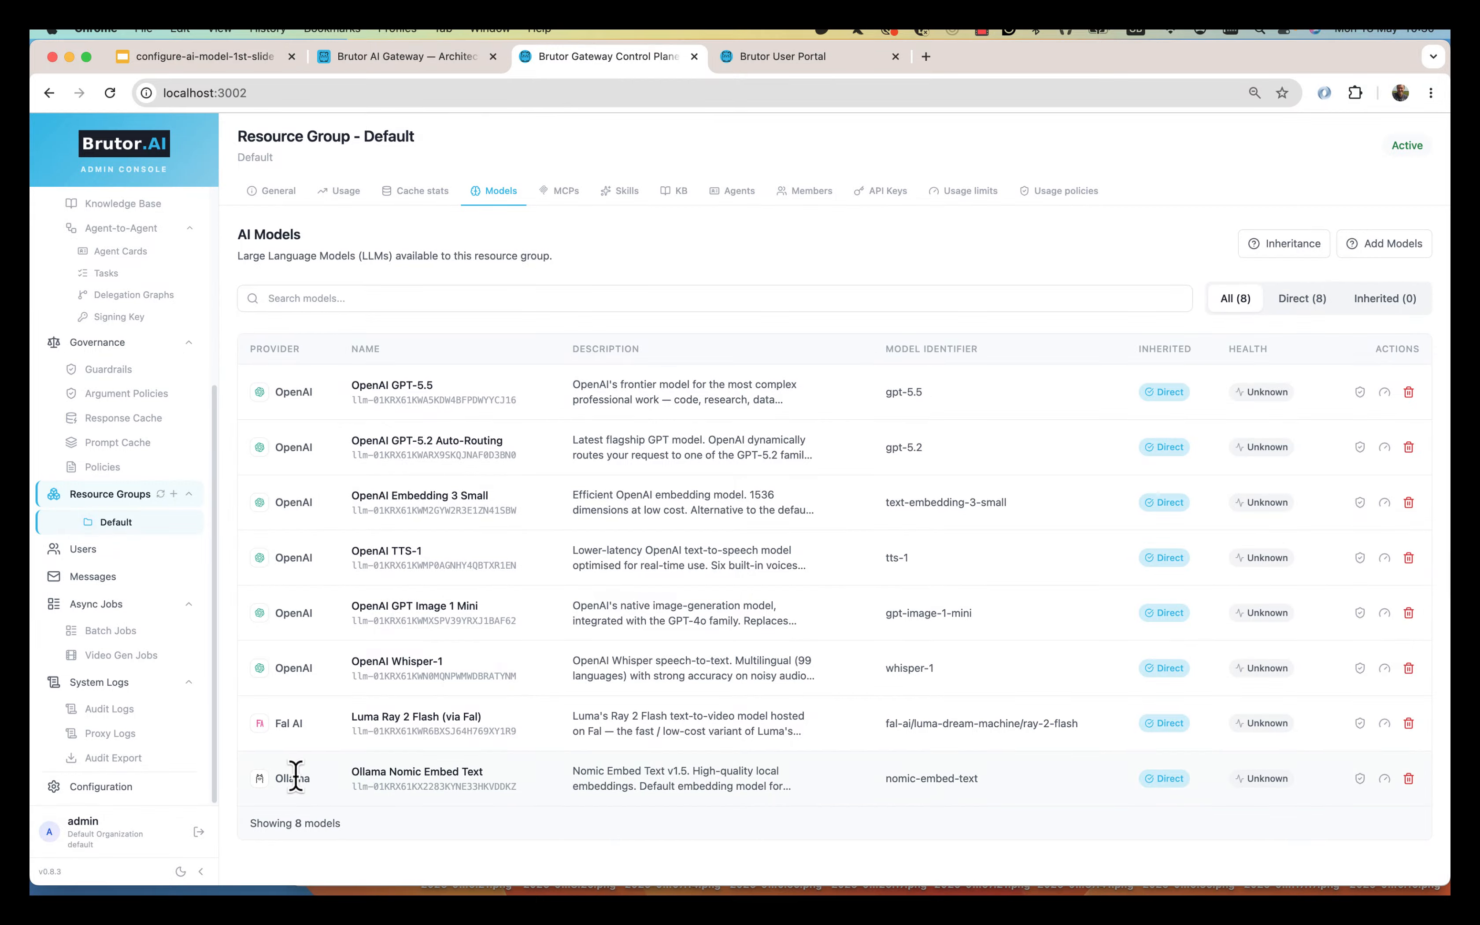
click(180, 872)
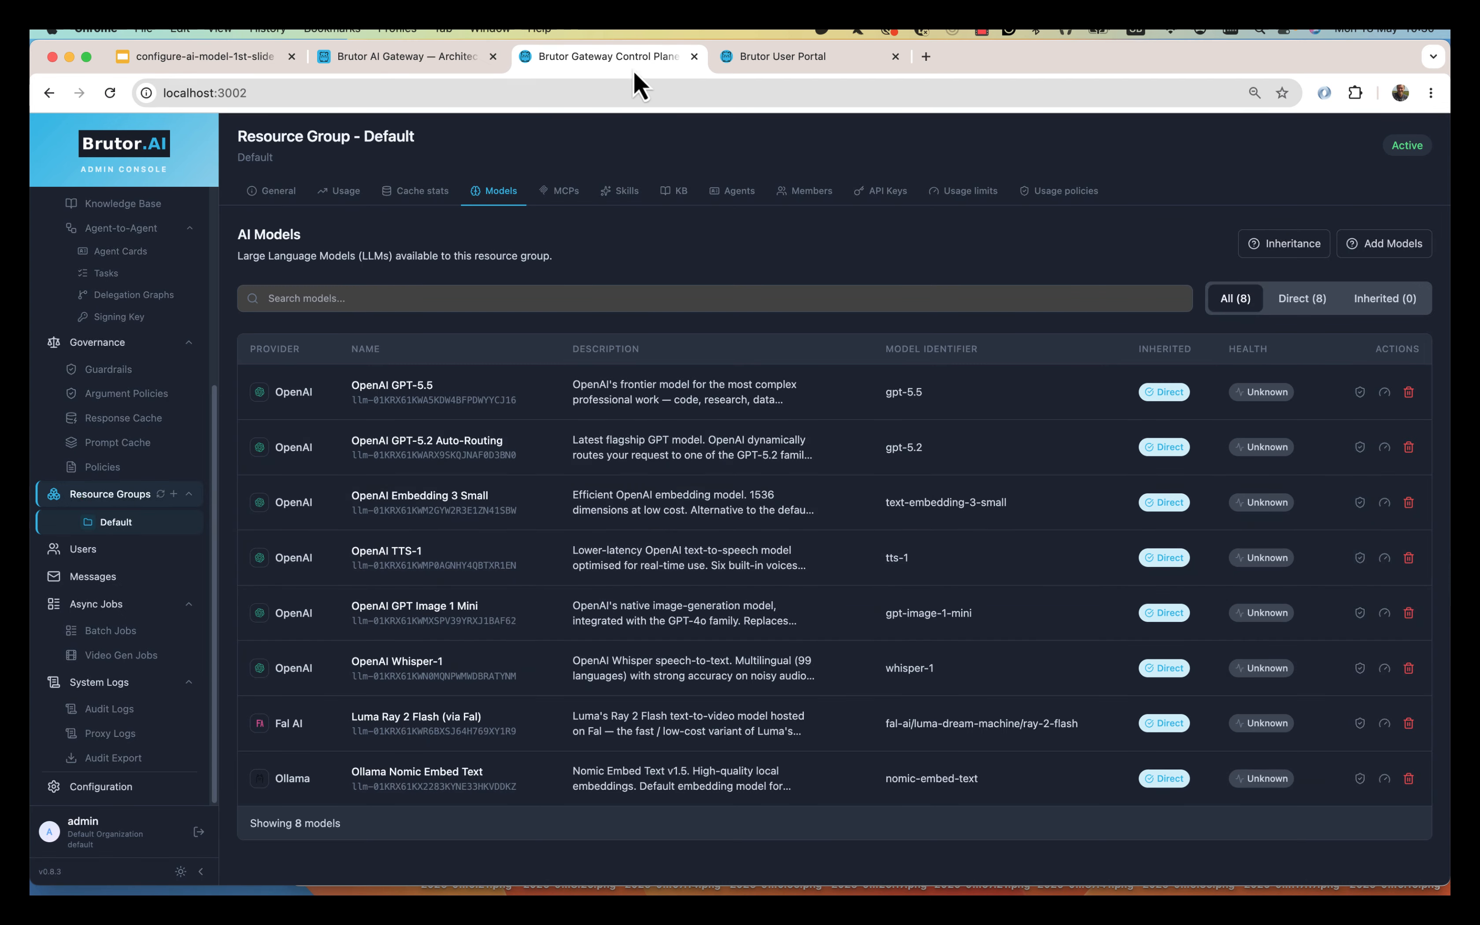
Check User Portal AI Models and Chat, which have no usable models, then return to the admin console.
click(784, 62)
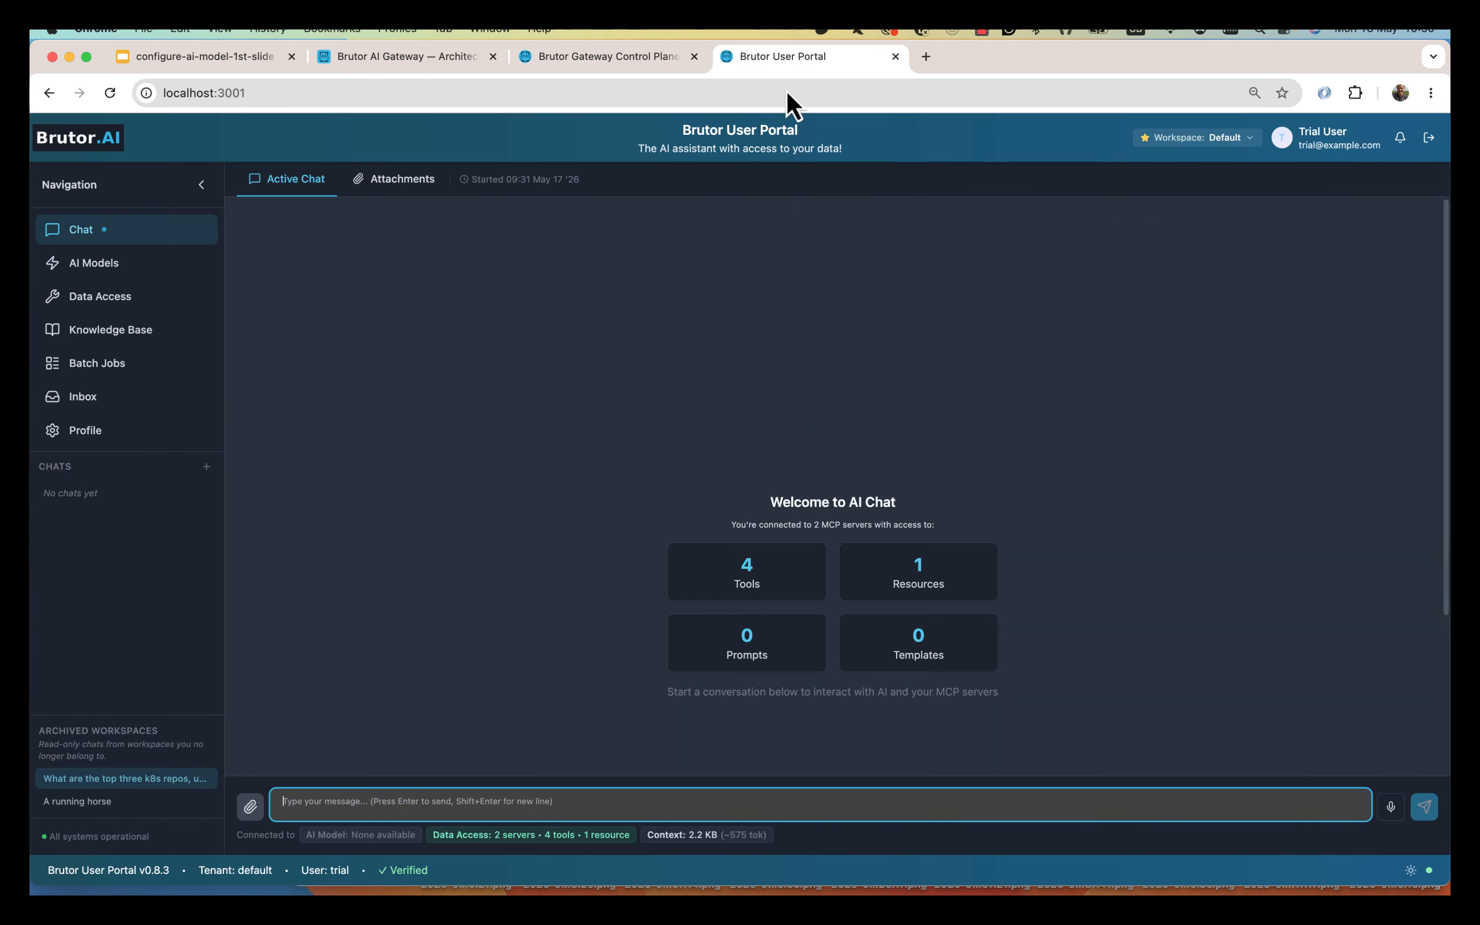
click(118, 266)
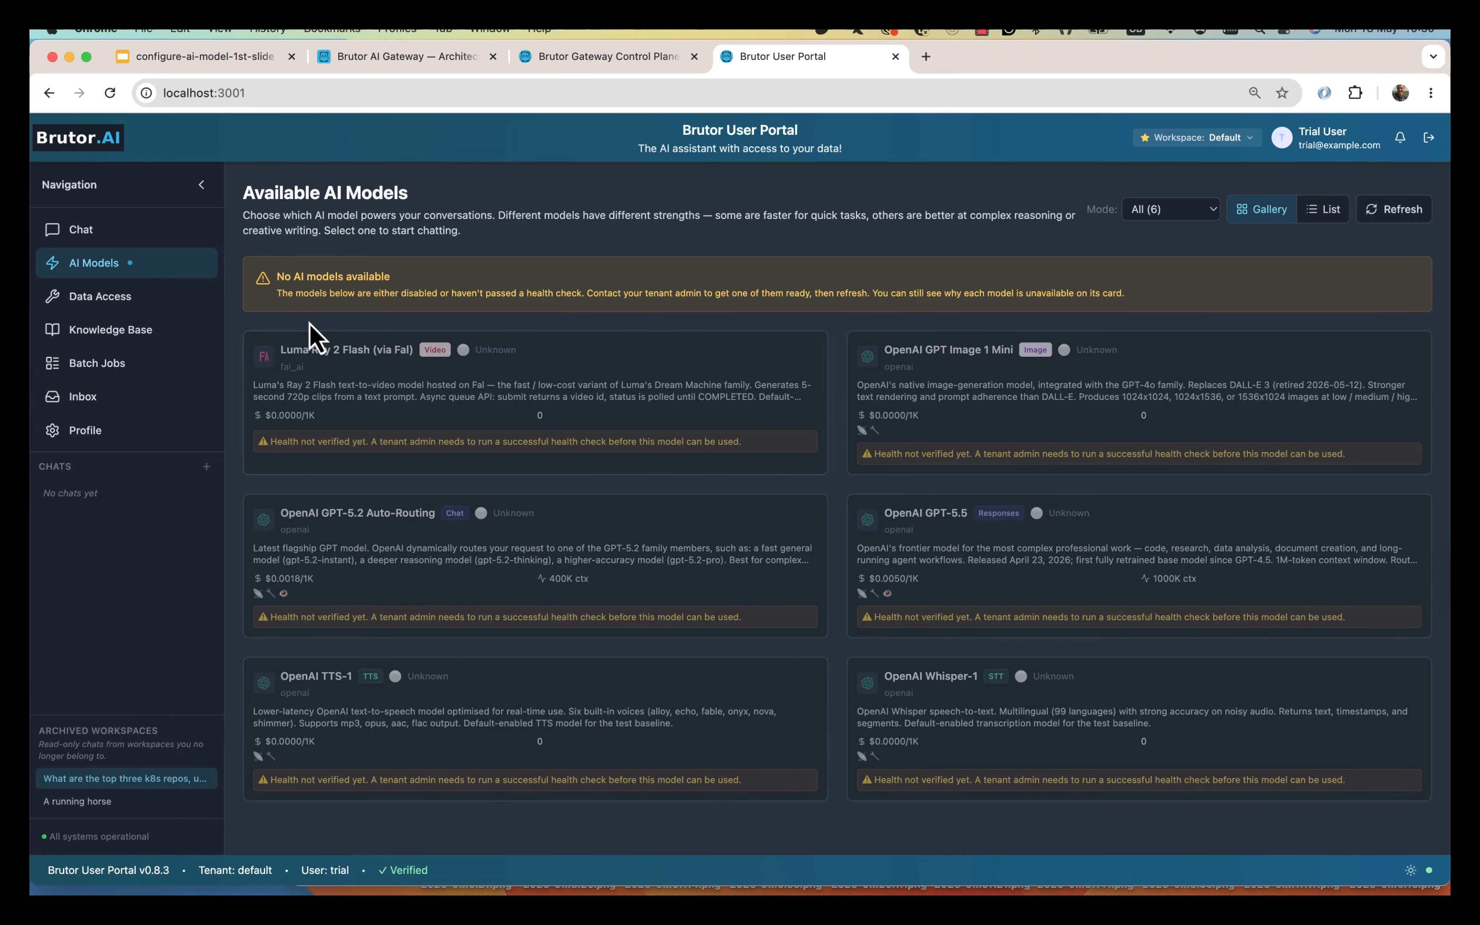
click(95, 238)
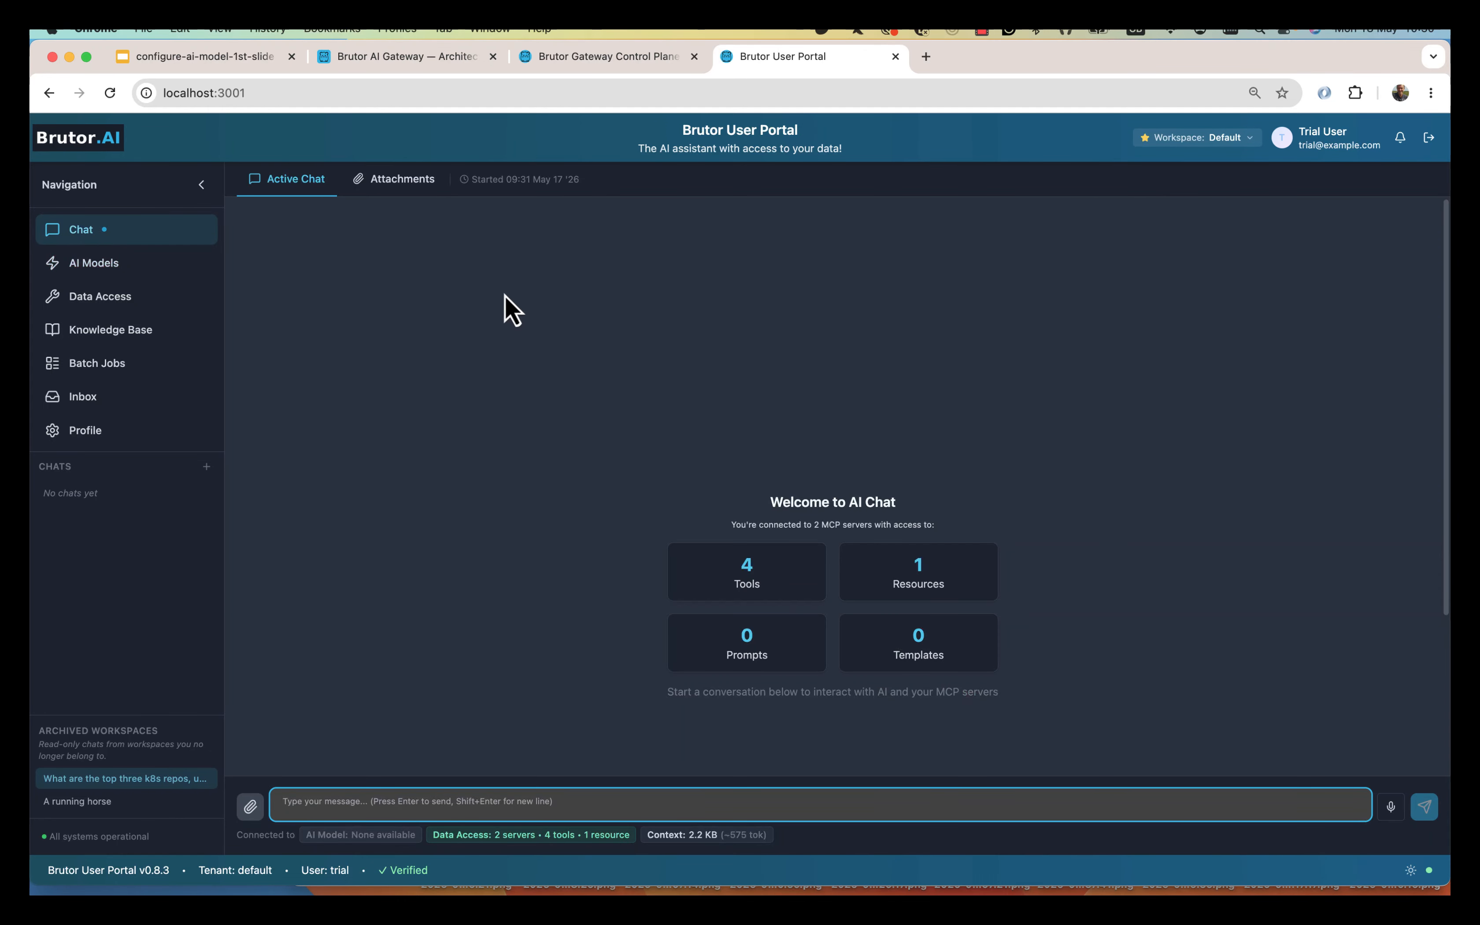
click(617, 55)
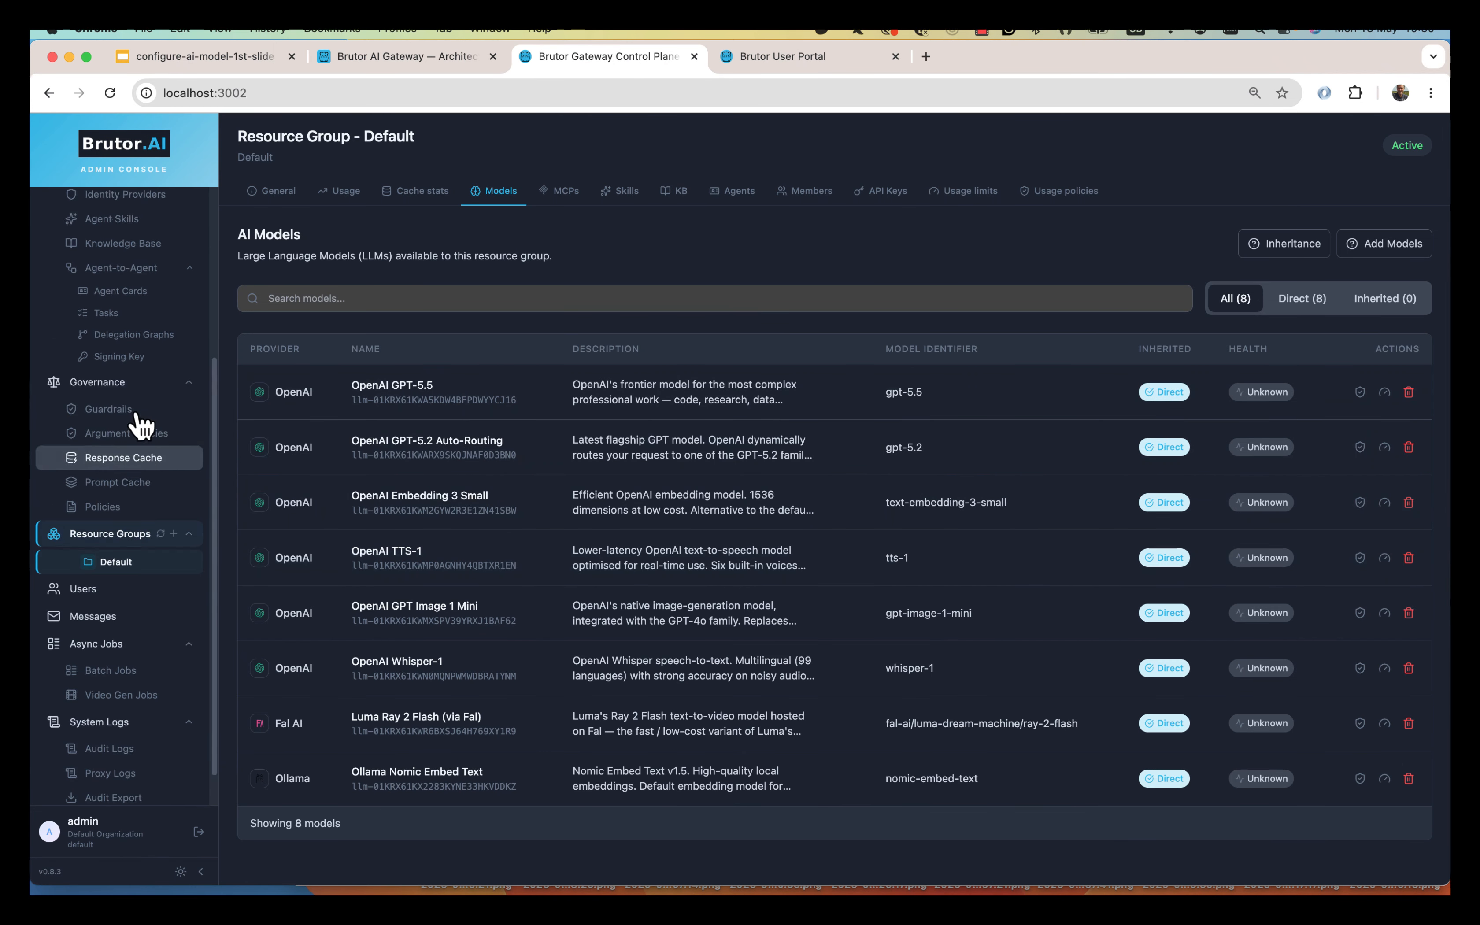
scroll(137, 410, up, 5)
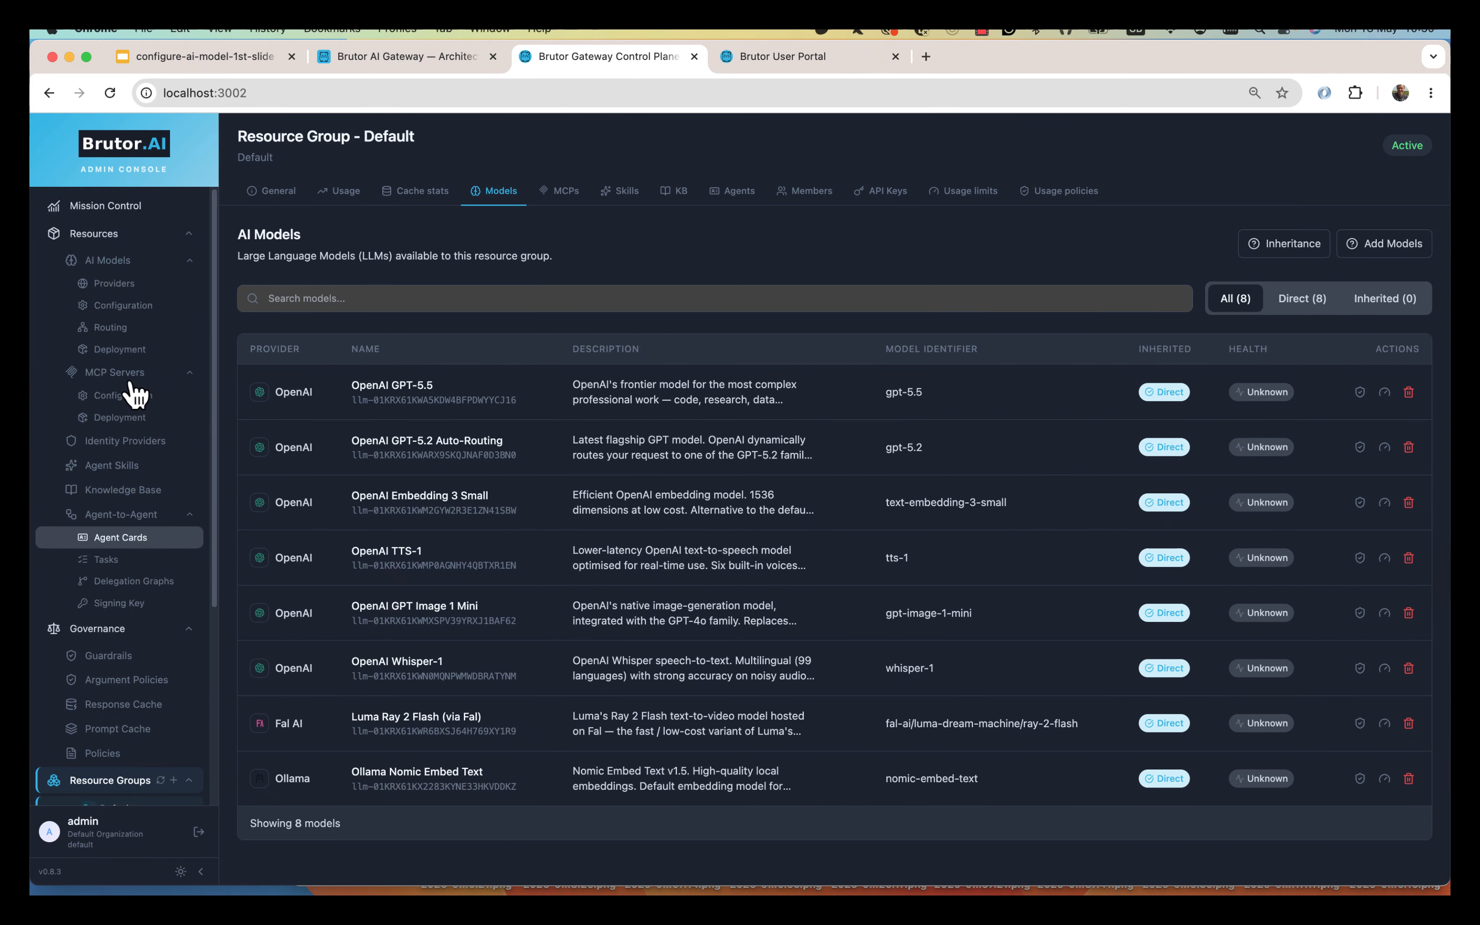
Review Embedding, Image and Chat model modes on AI Models Configuration, then open Embedding 3 Small's actions.
click(140, 314)
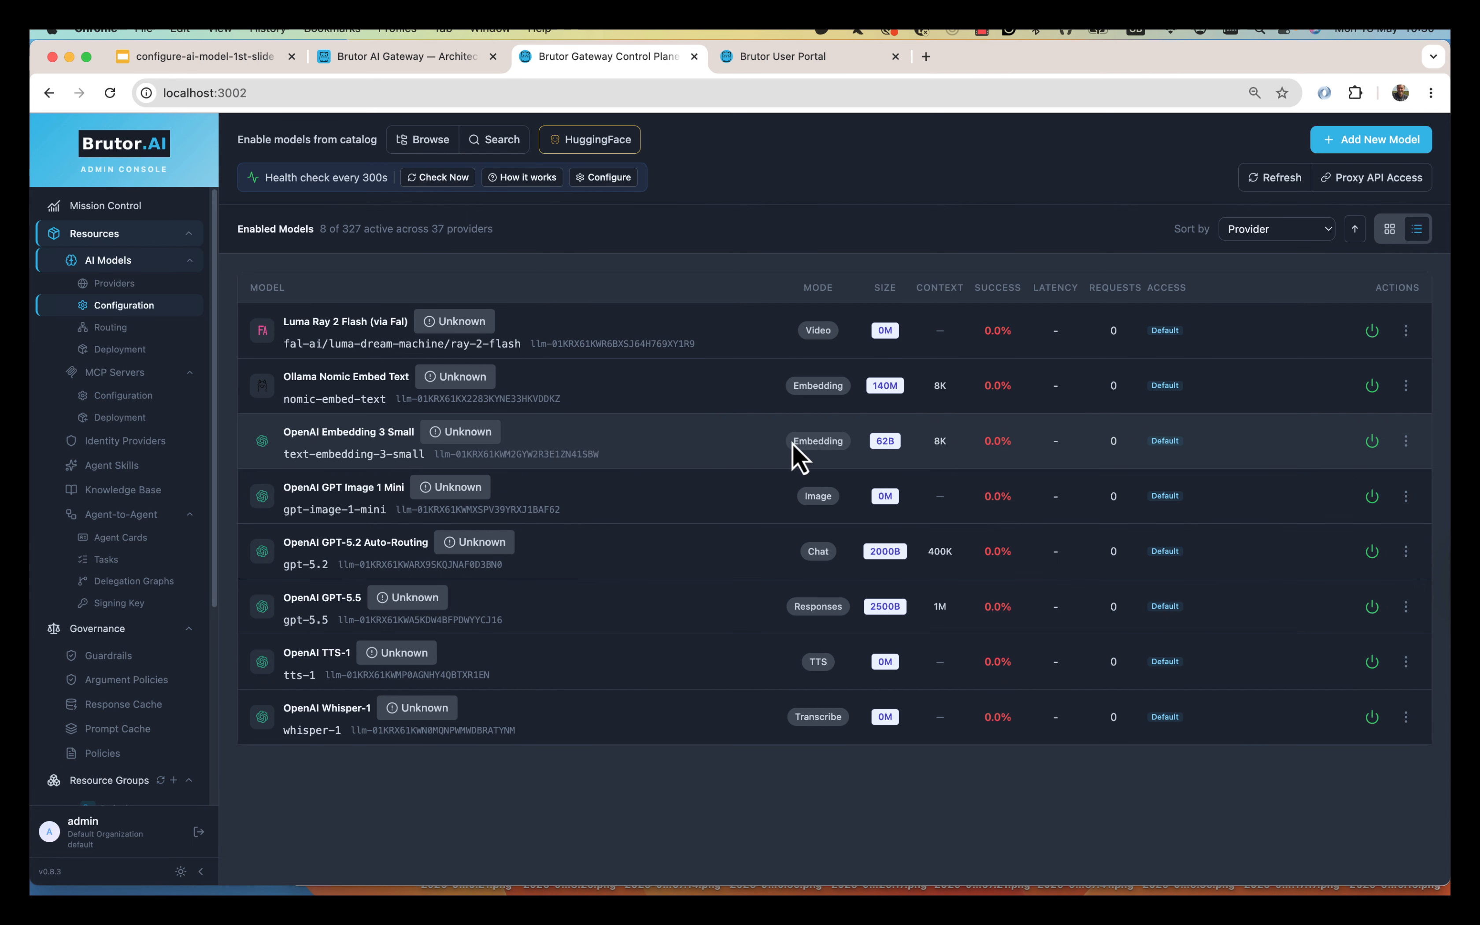
drag(792, 445, 852, 459)
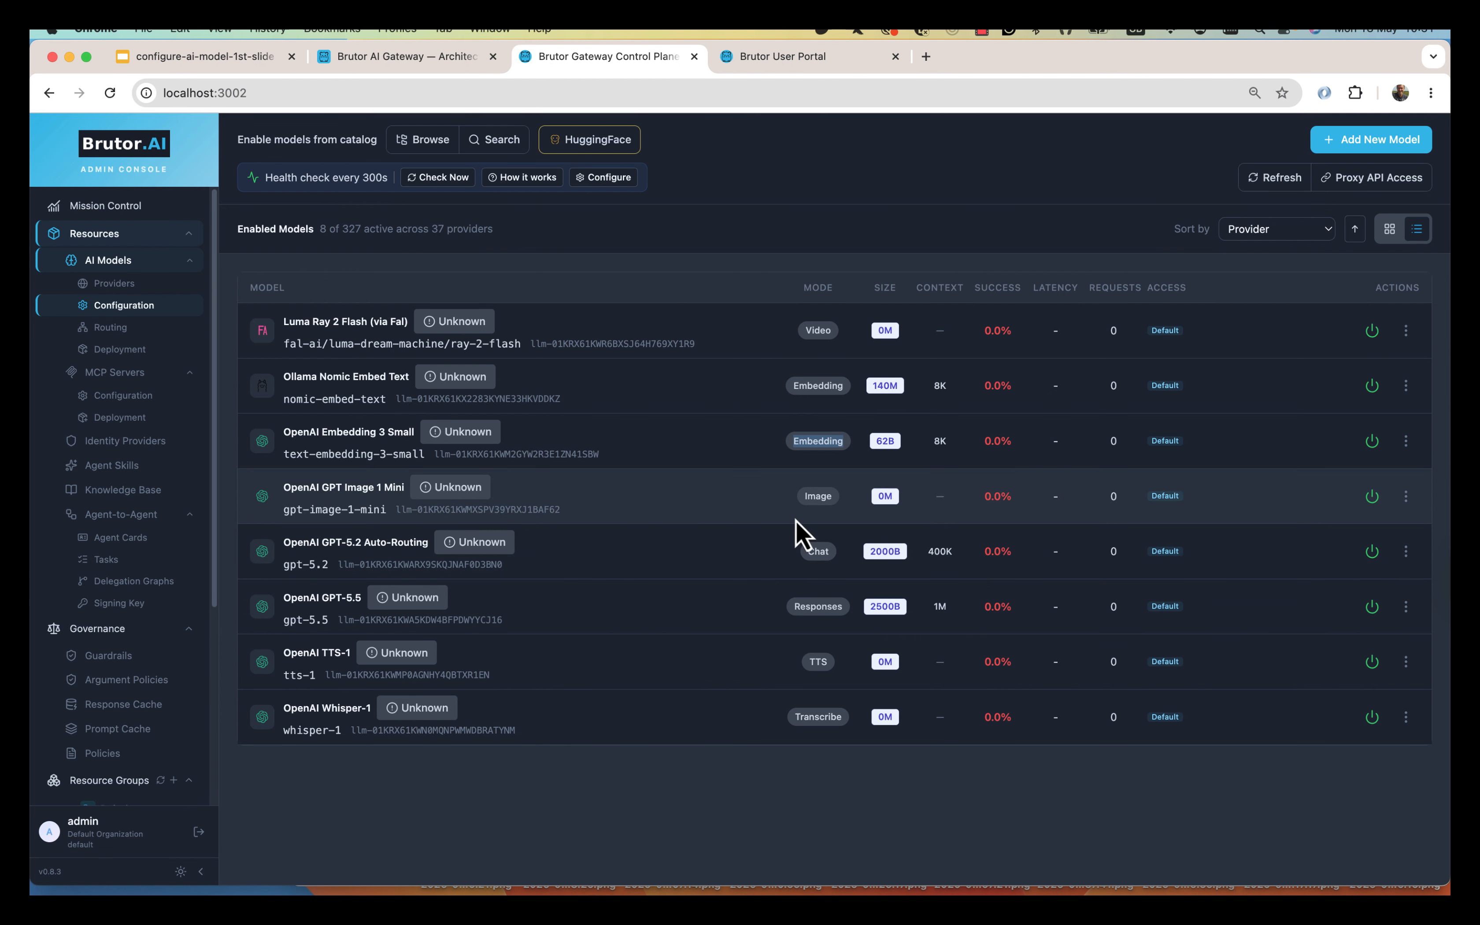
drag(802, 500, 835, 496)
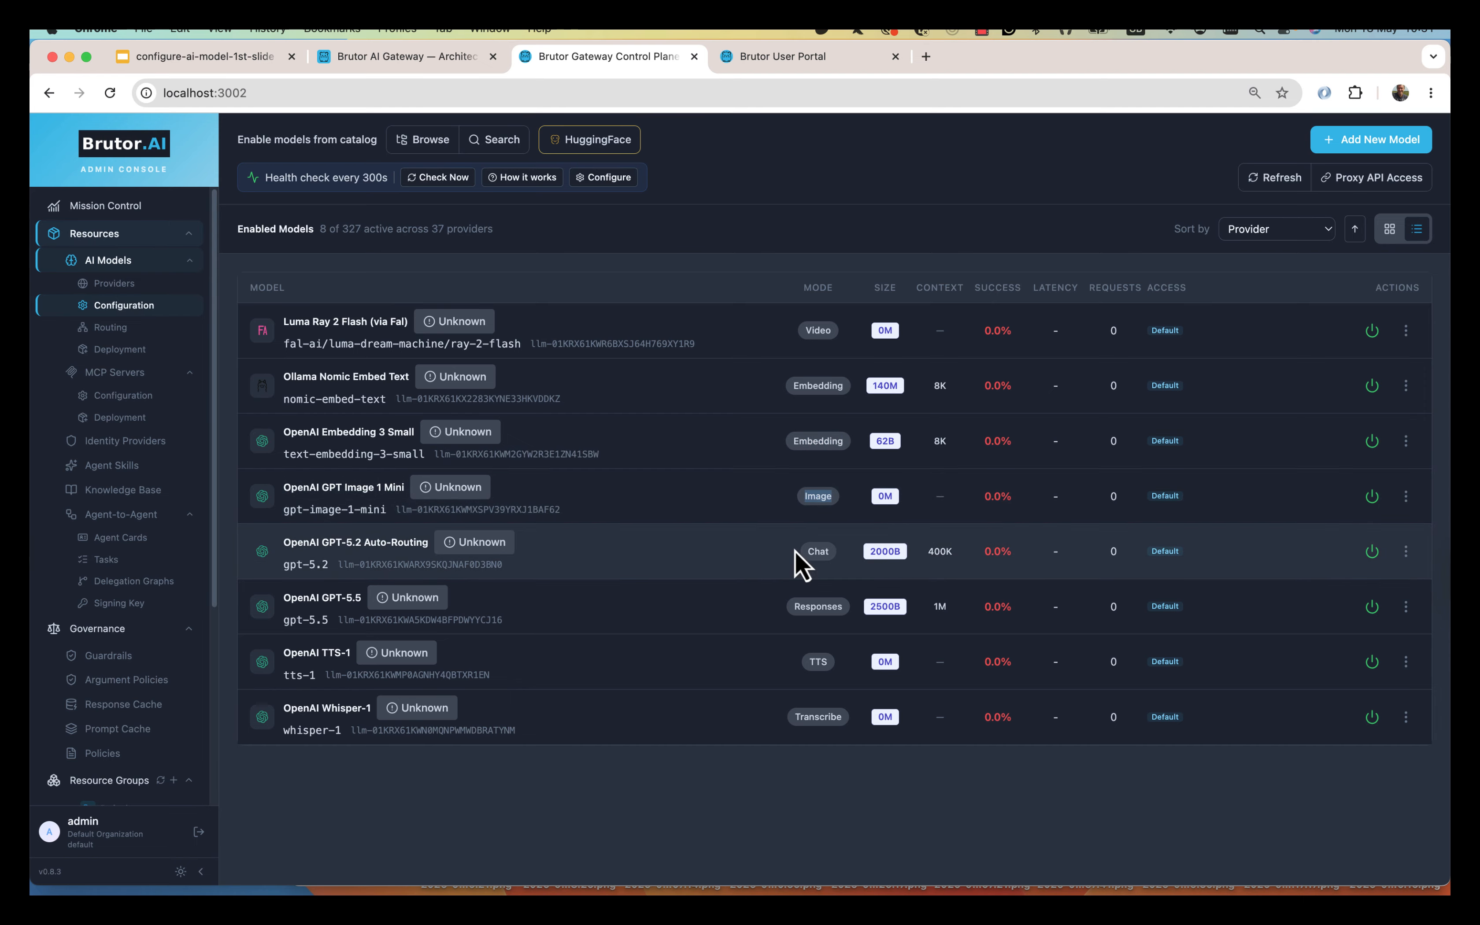
drag(806, 552, 849, 617)
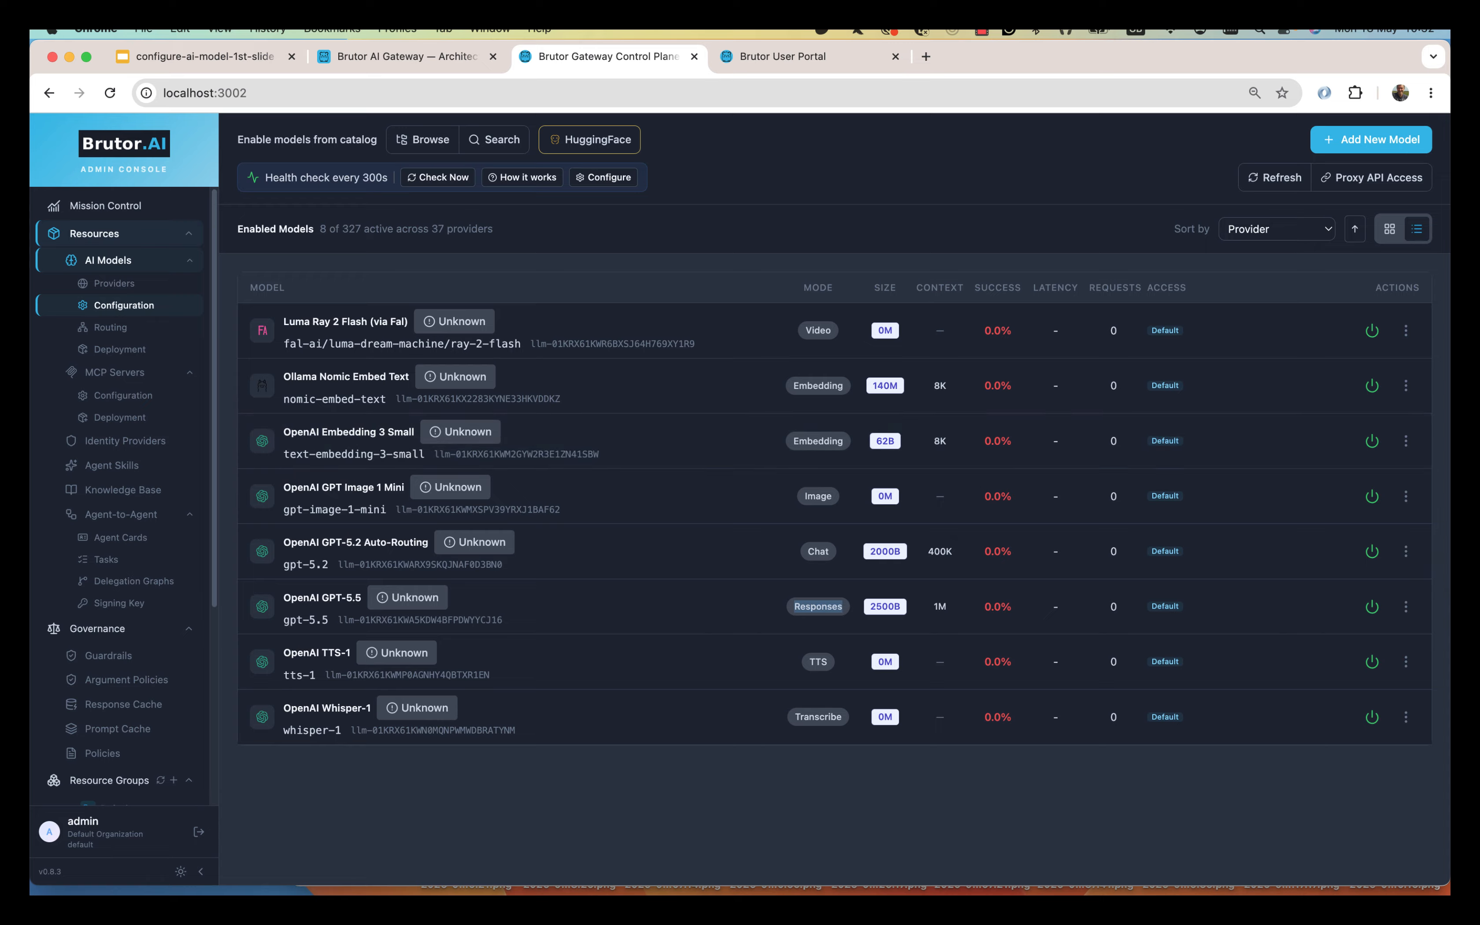
key(super+Tab)
key(super+Tab)
key(super+Tab)
key(super+Tab)
key(super+Tab)
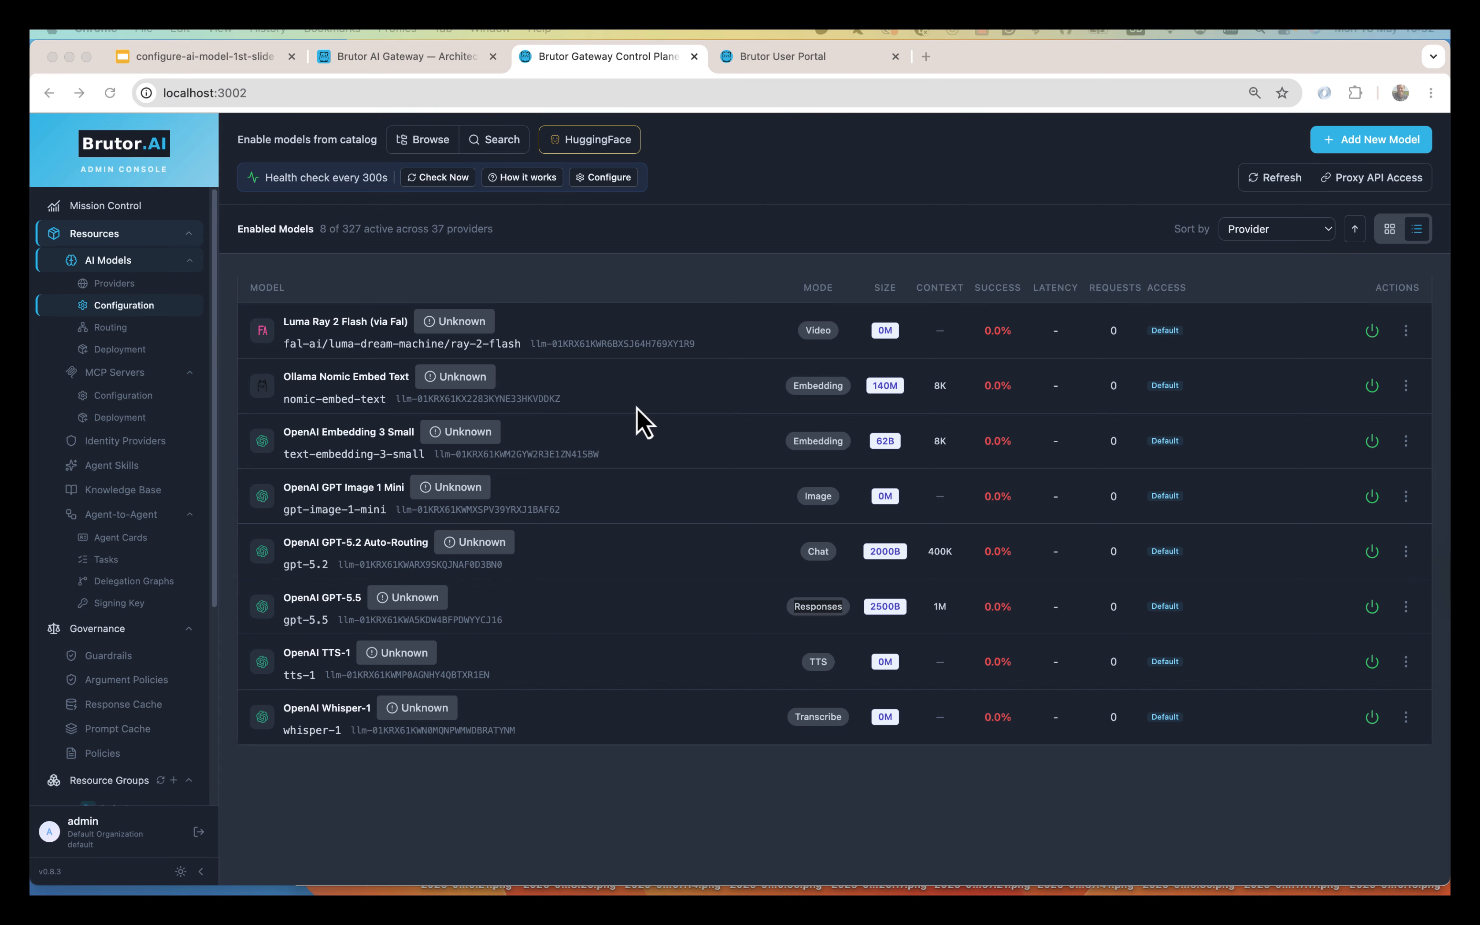
click(1407, 441)
click(1406, 440)
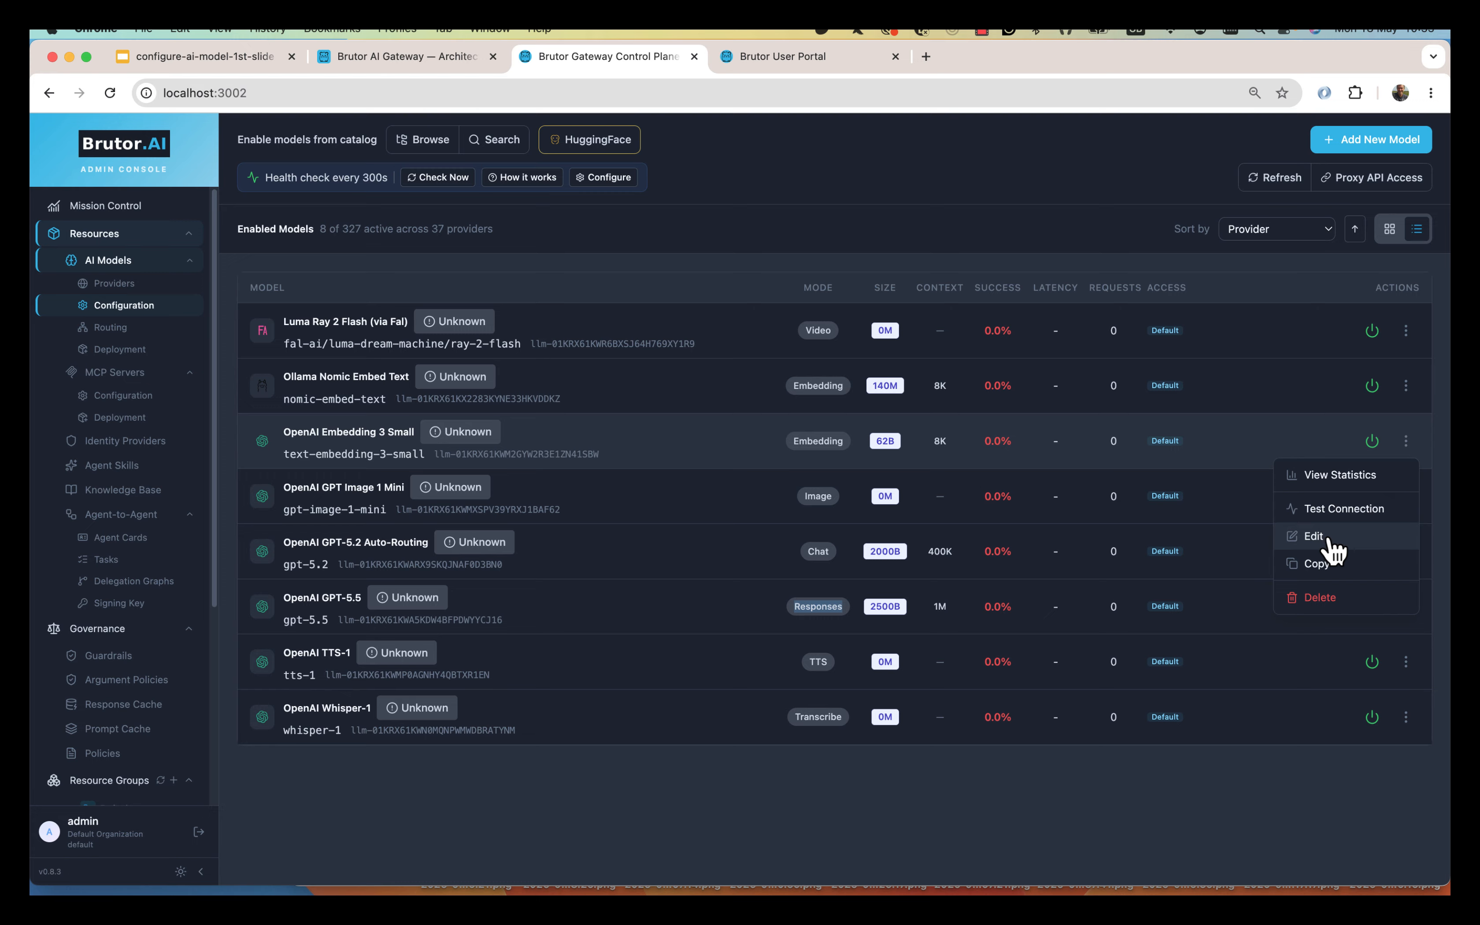
Add the provider API key to OpenAI Embedding 3 Small, check Access Control, and save it.
click(1329, 540)
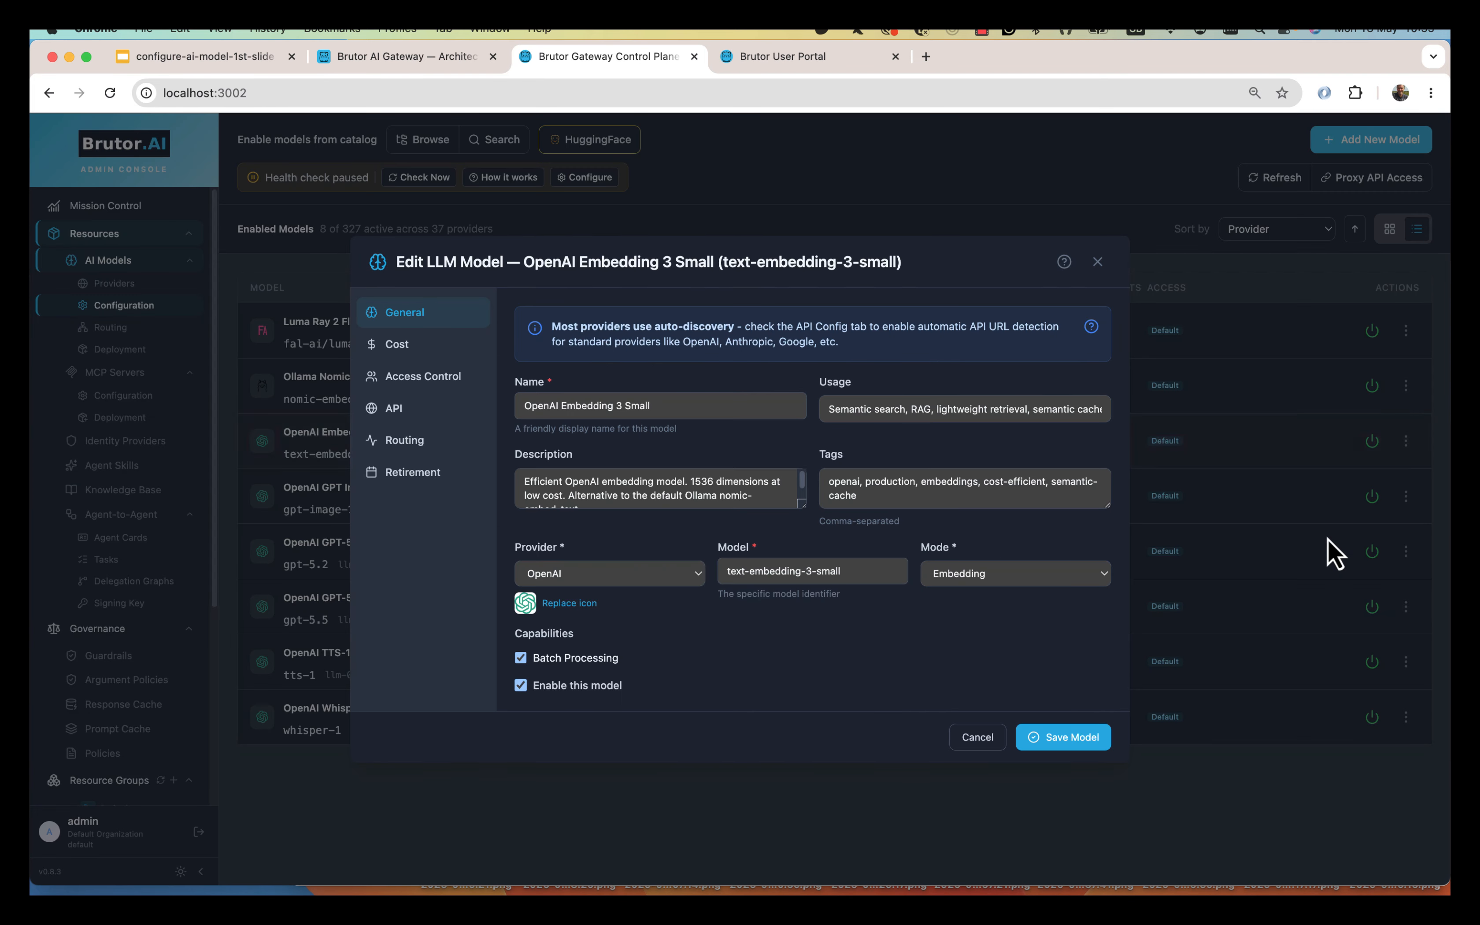
click(419, 420)
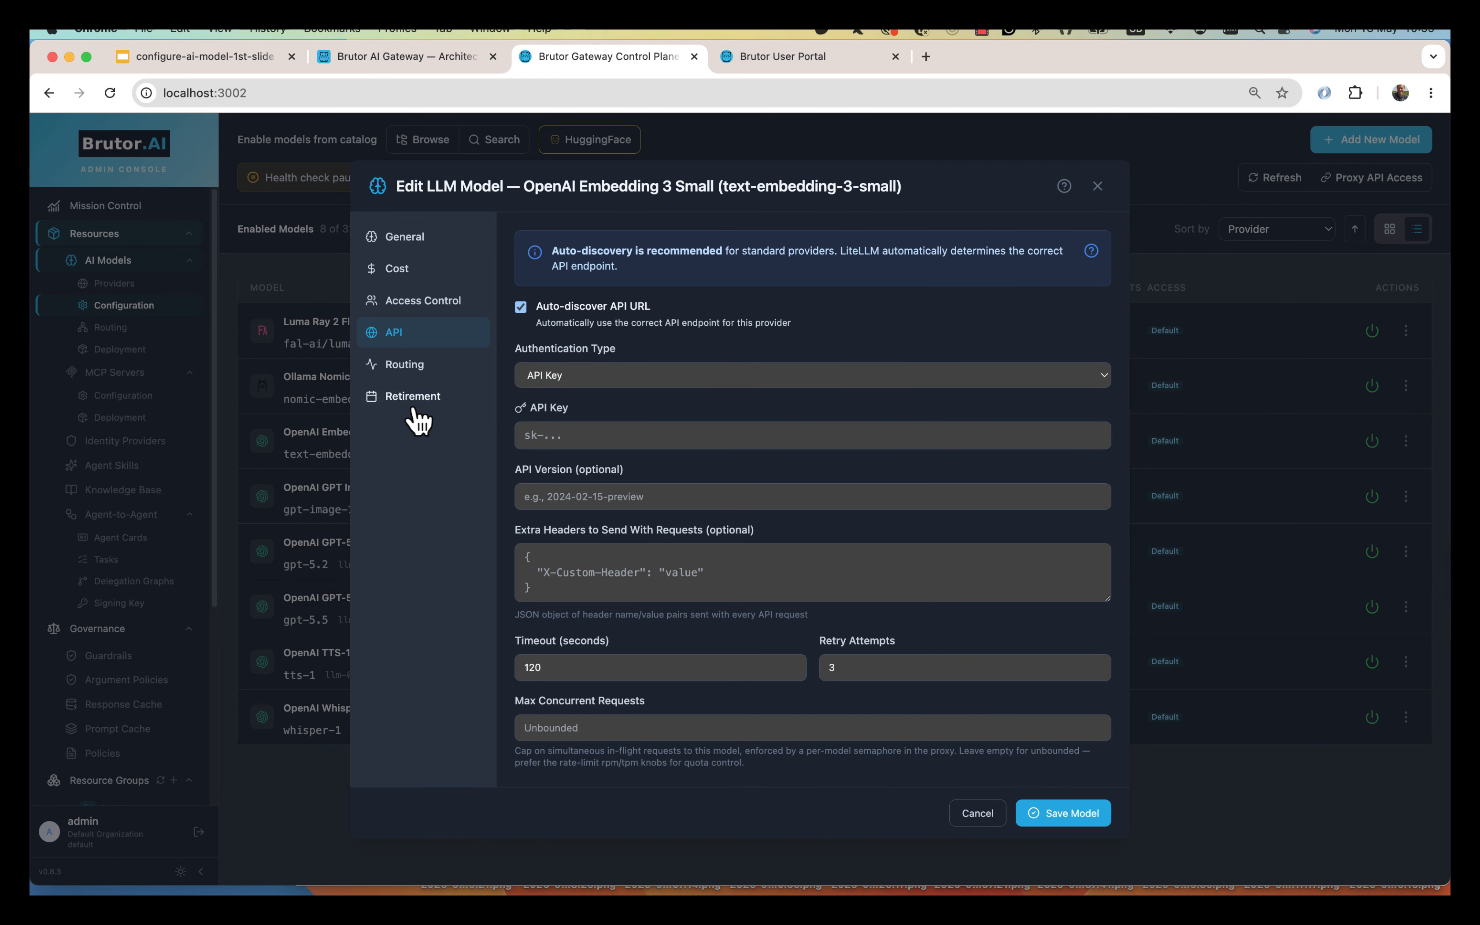
click(587, 434)
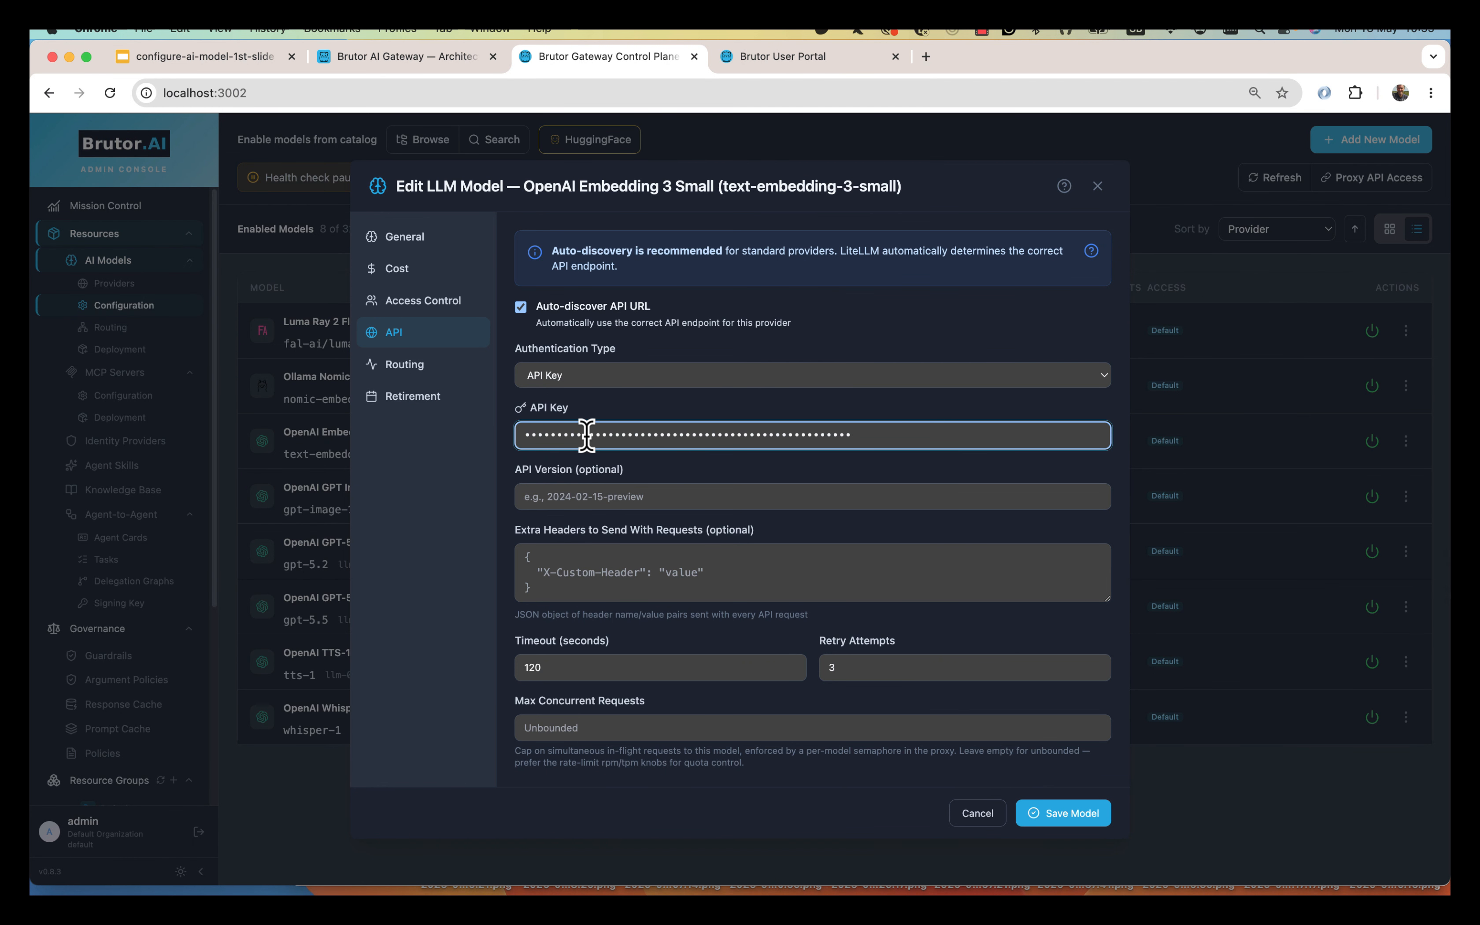
click(427, 306)
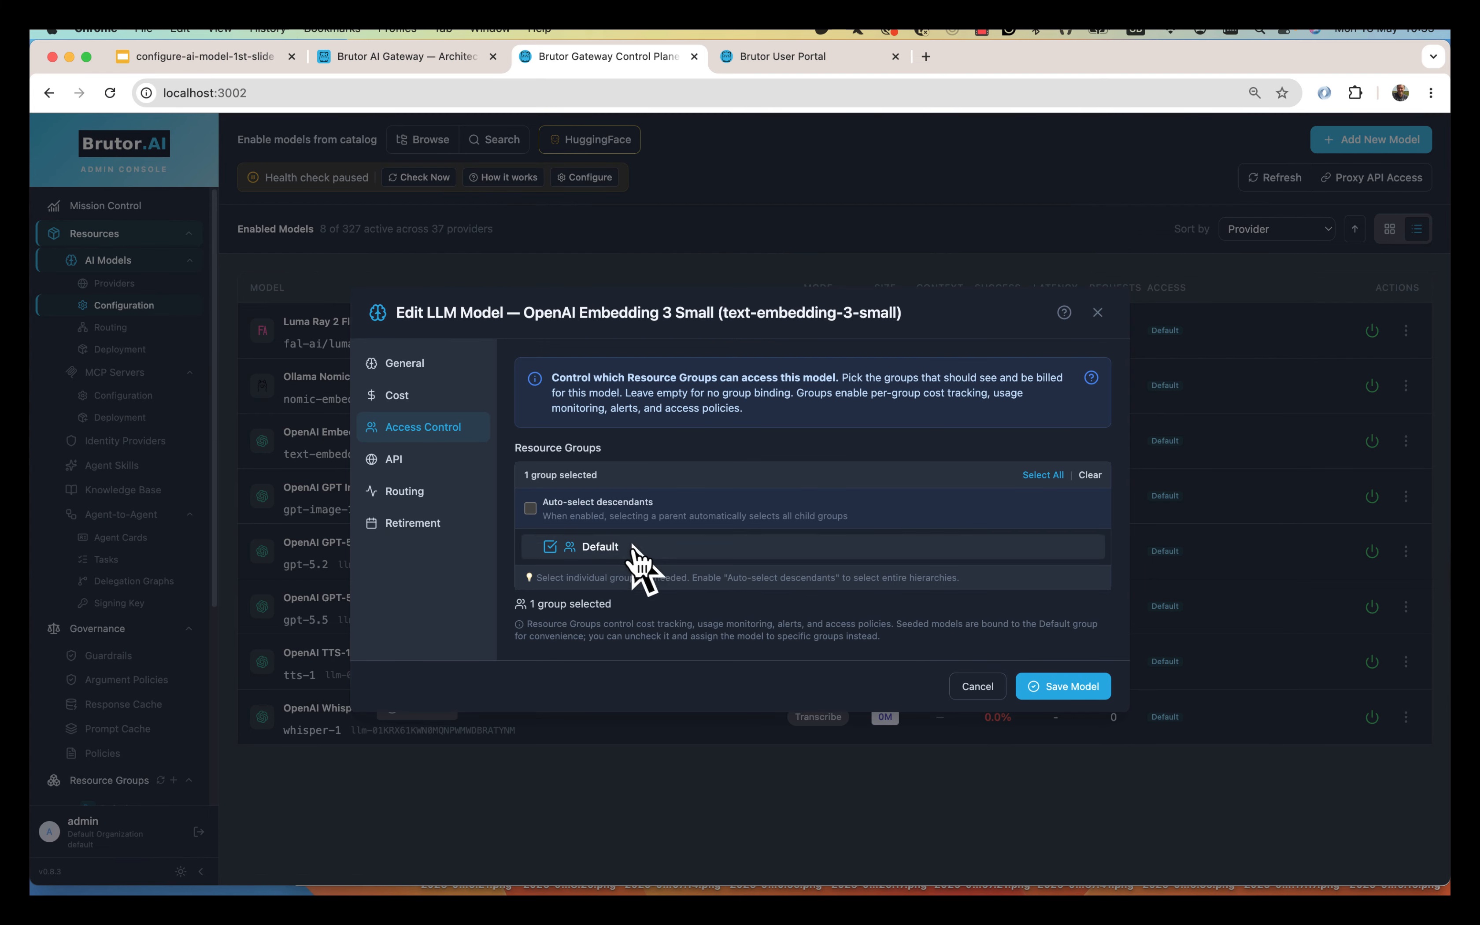
click(1085, 688)
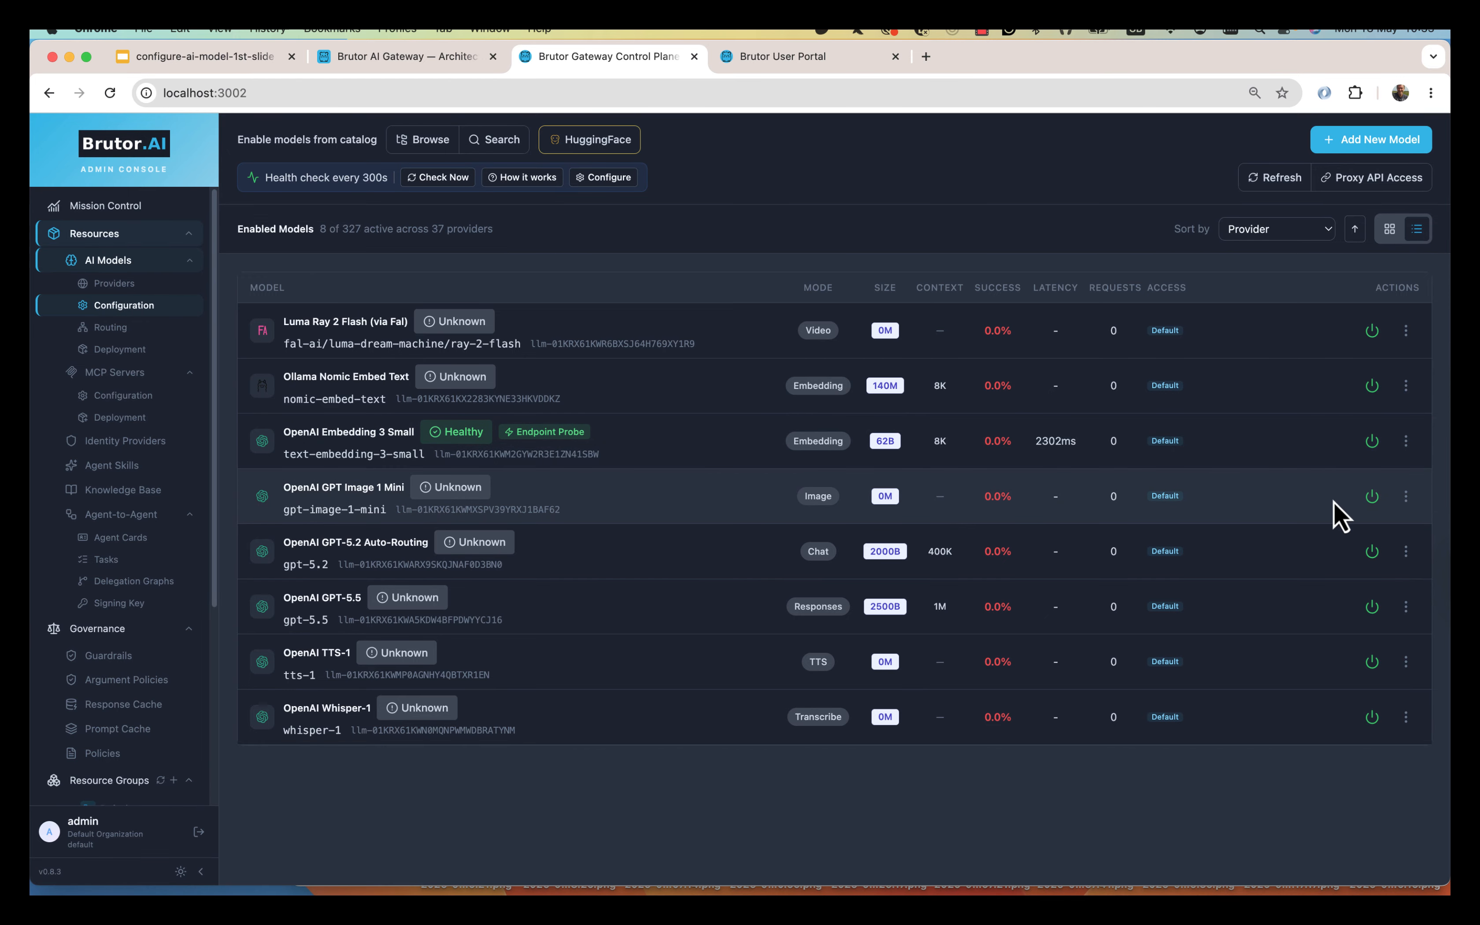
Edit GPT Image 1 Mini and paste the provider API key on its API tab.
click(1405, 499)
click(1328, 595)
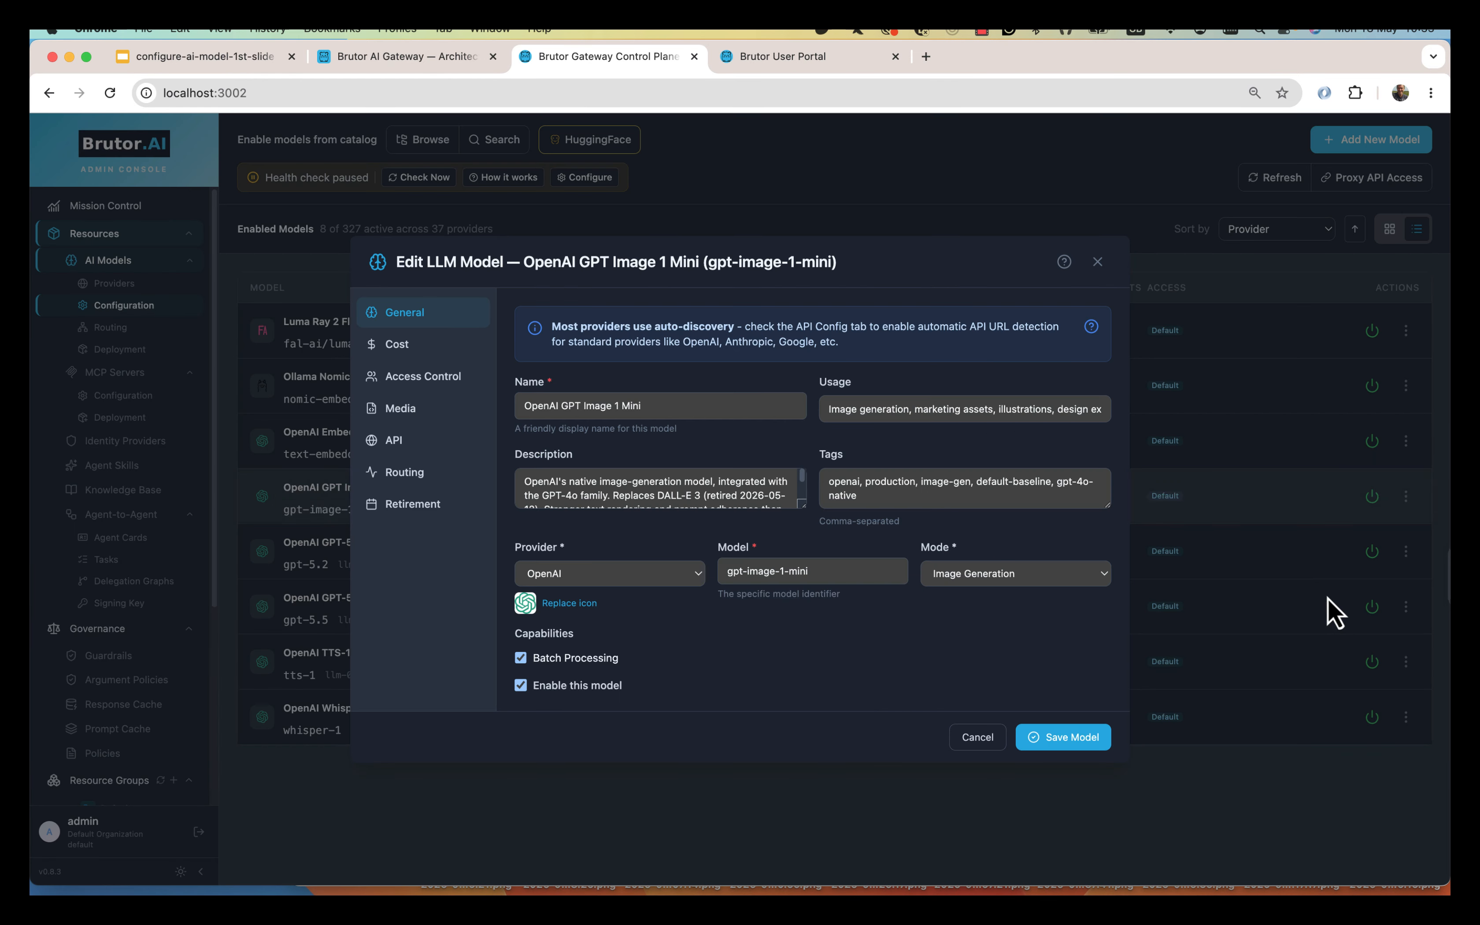
click(395, 440)
click(594, 436)
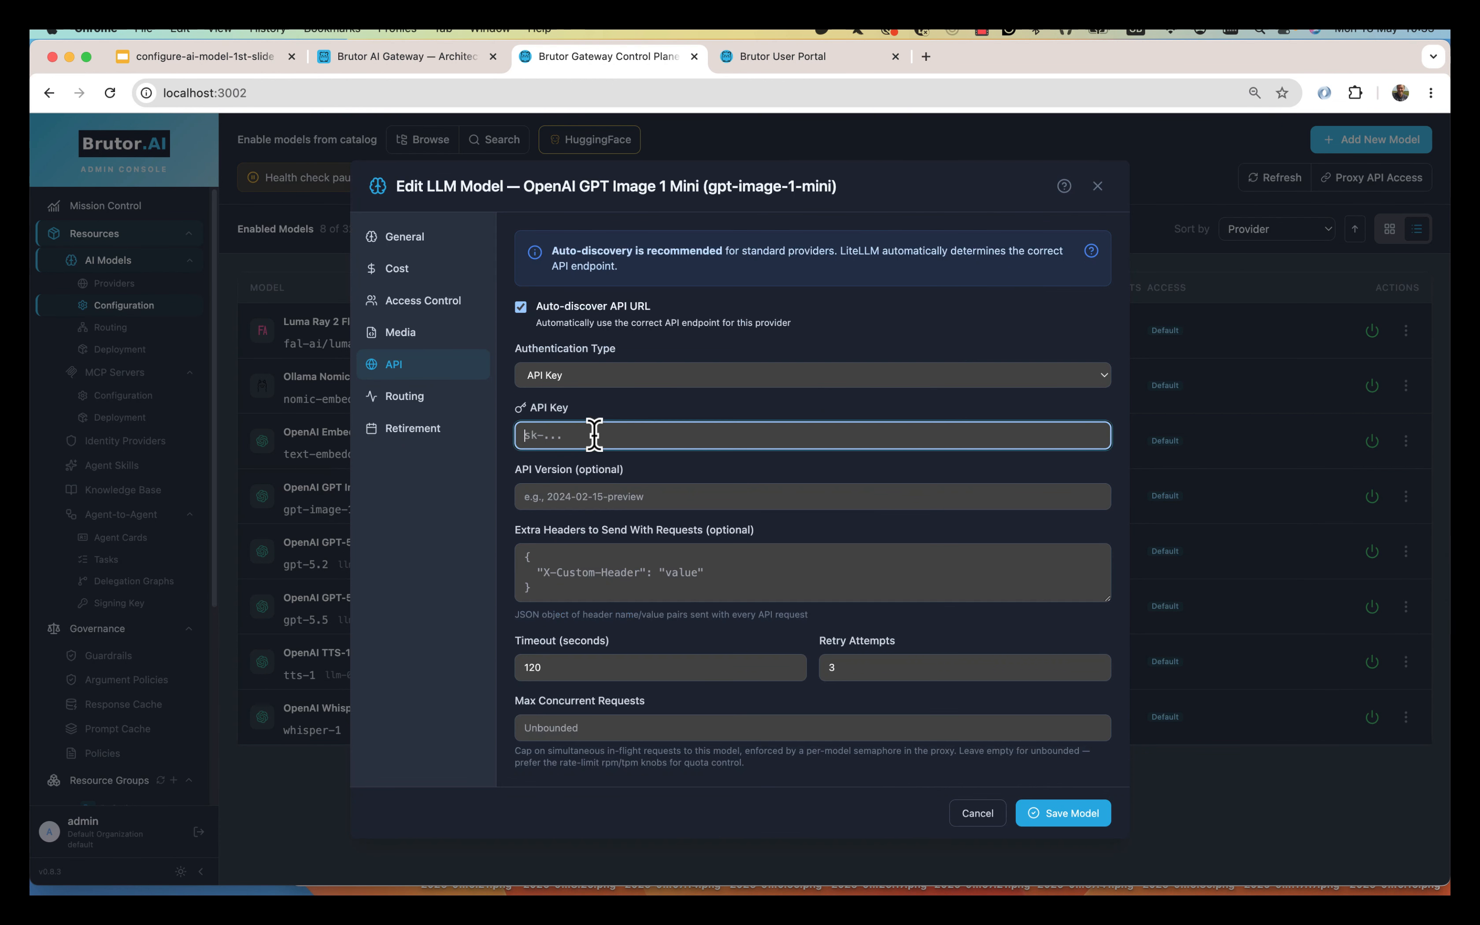
key(super+v)
Review GPT Image 1 Mini's Media, Cost, Access Control, API and Routing settings.
click(421, 337)
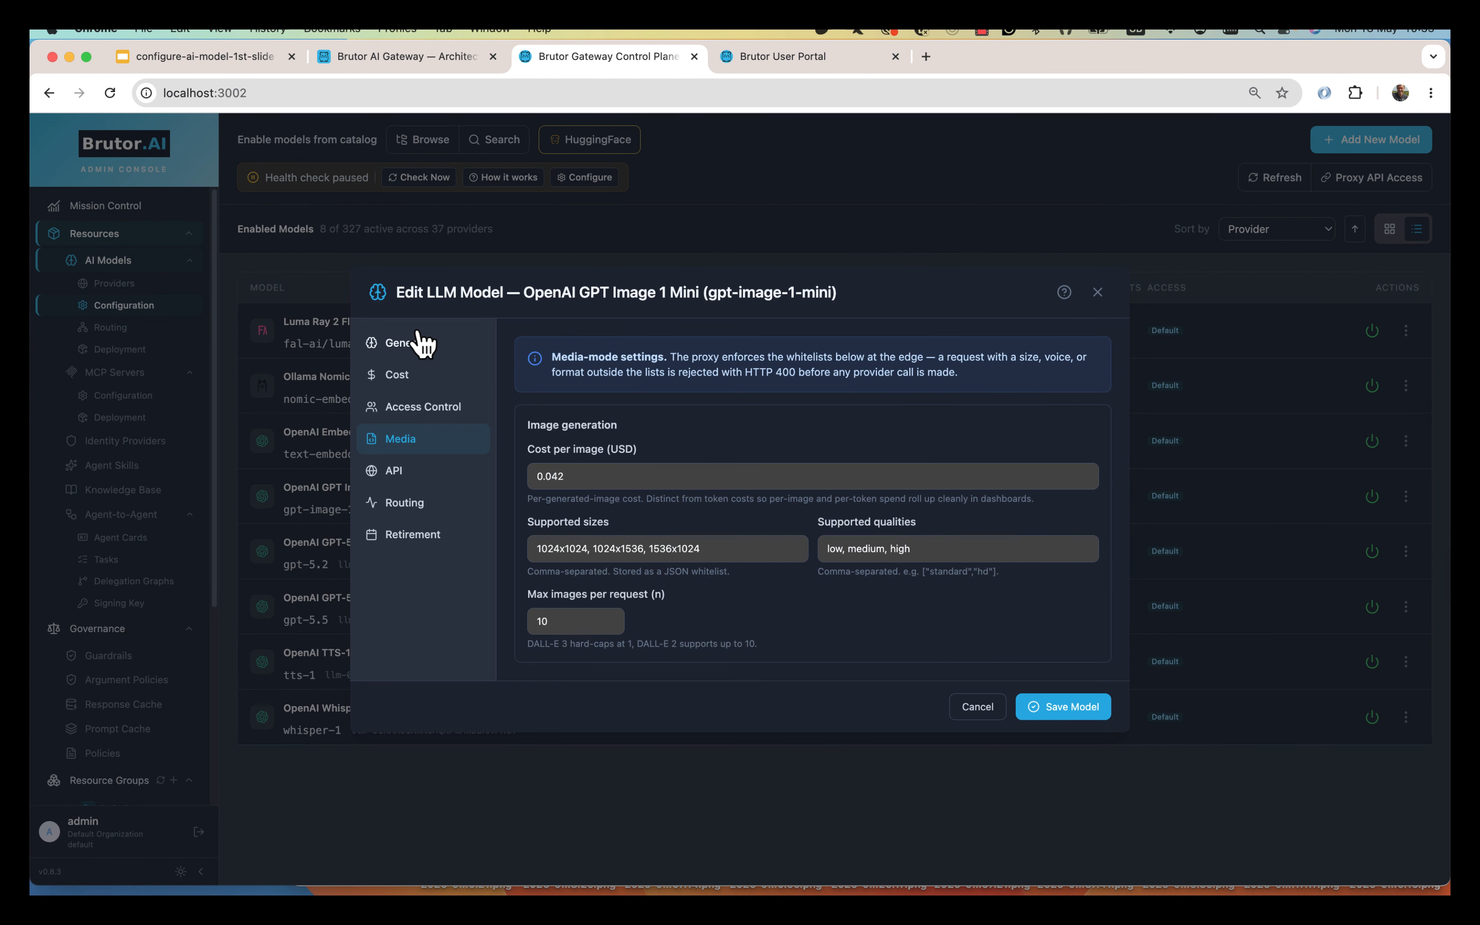
click(596, 476)
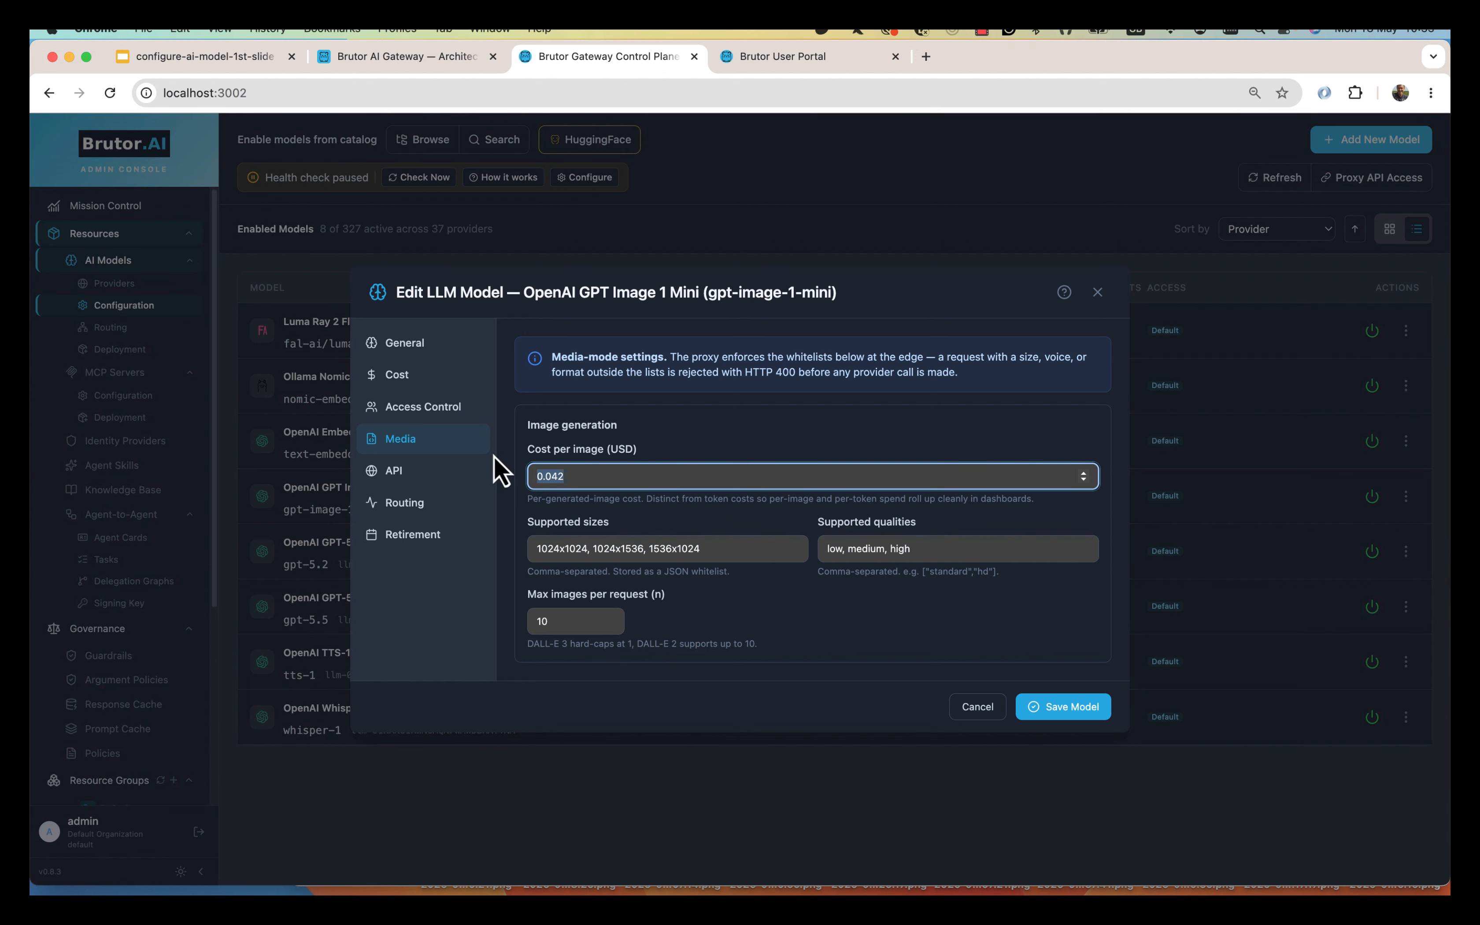
click(427, 383)
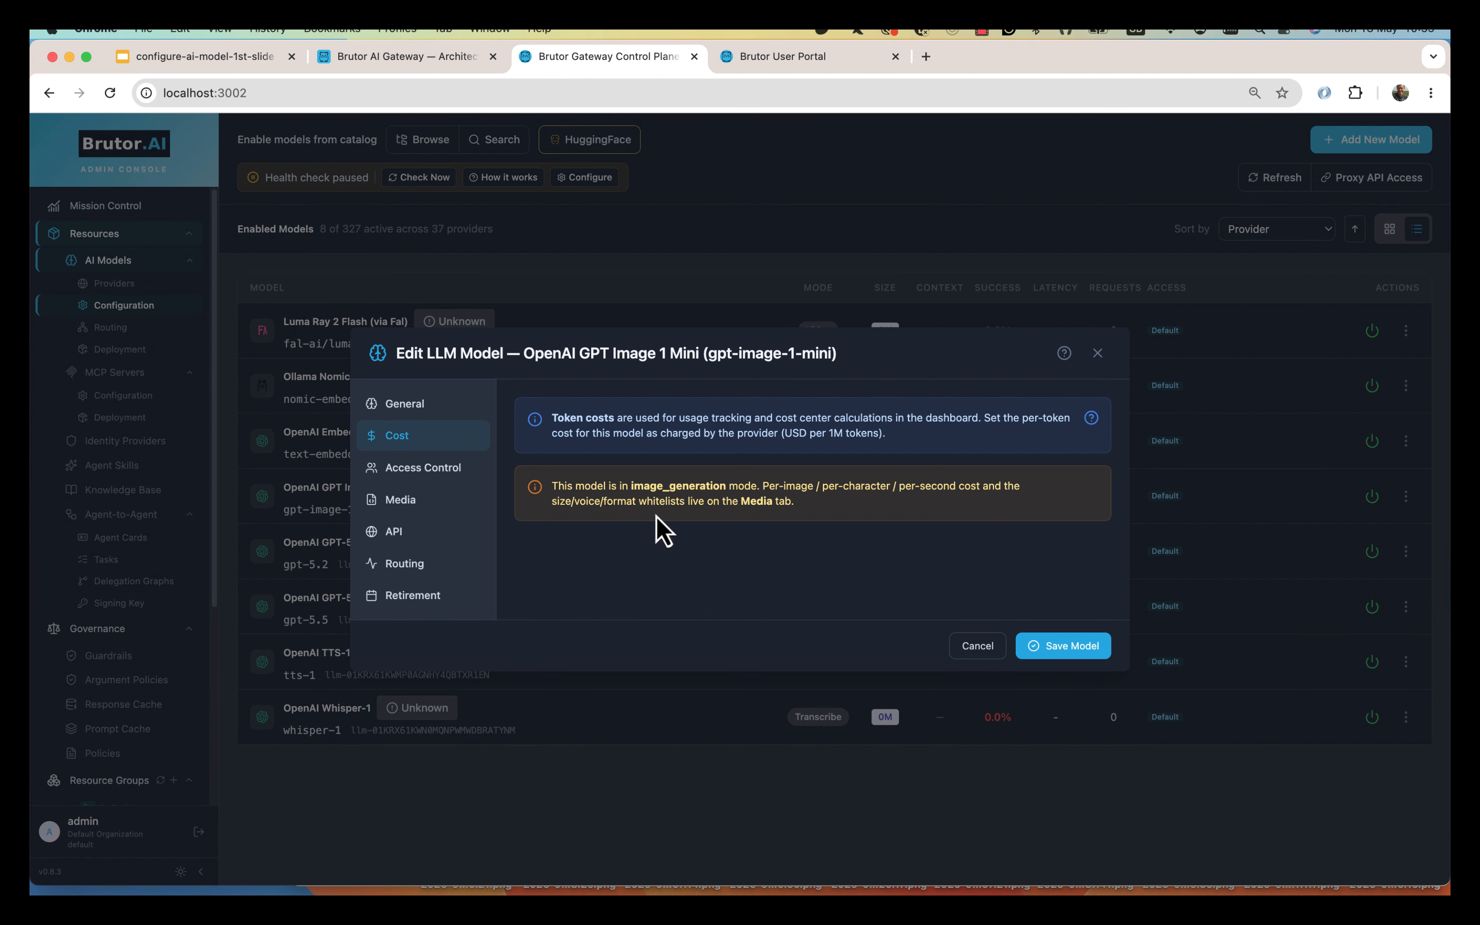
click(430, 476)
click(436, 462)
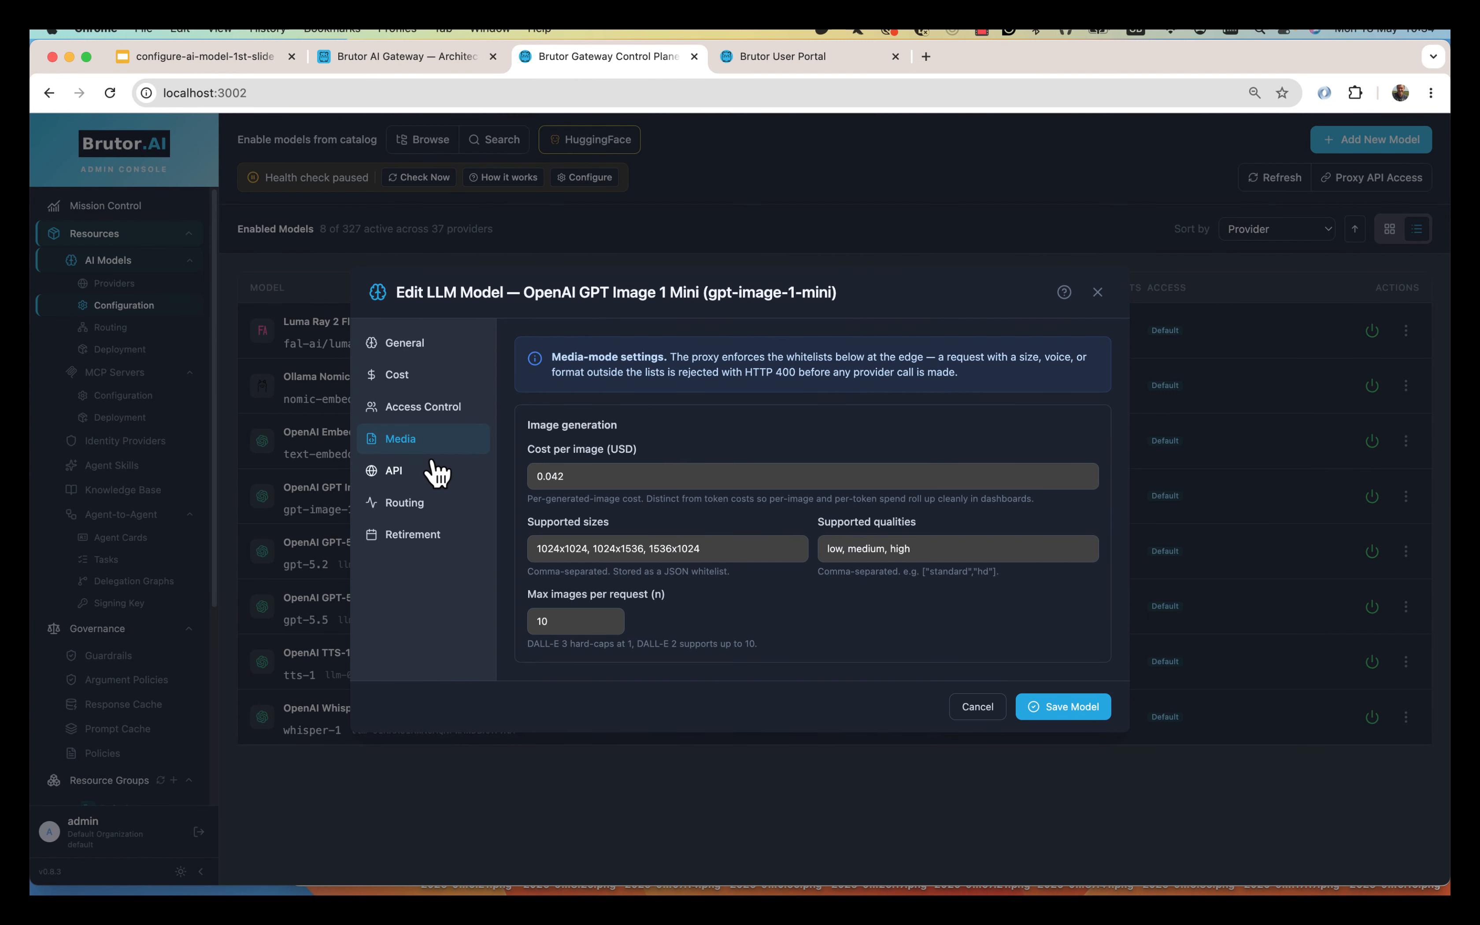
click(428, 472)
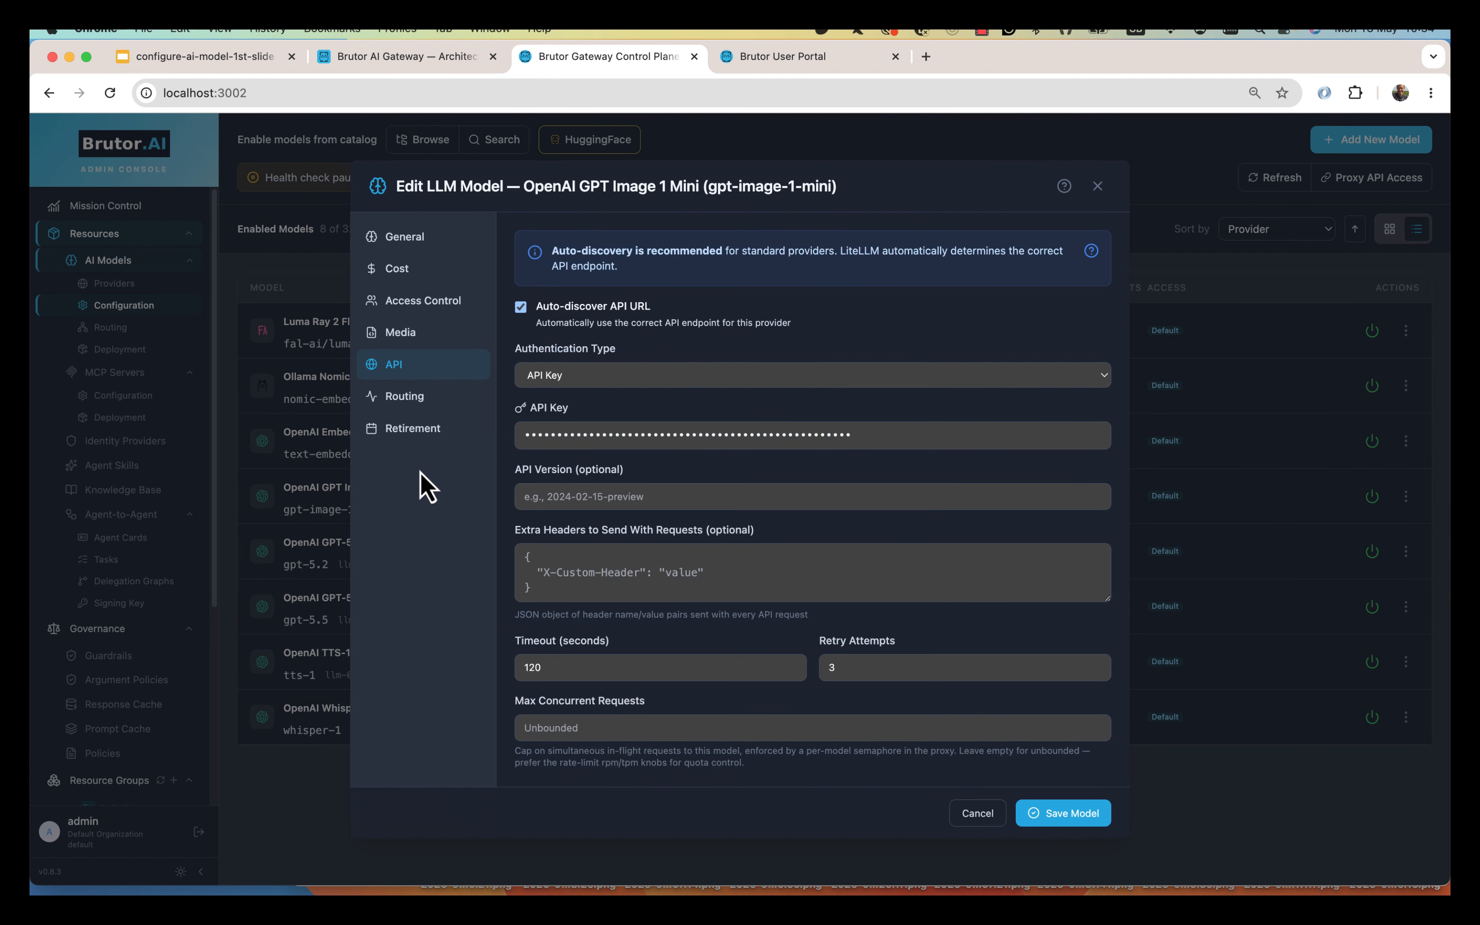
click(417, 404)
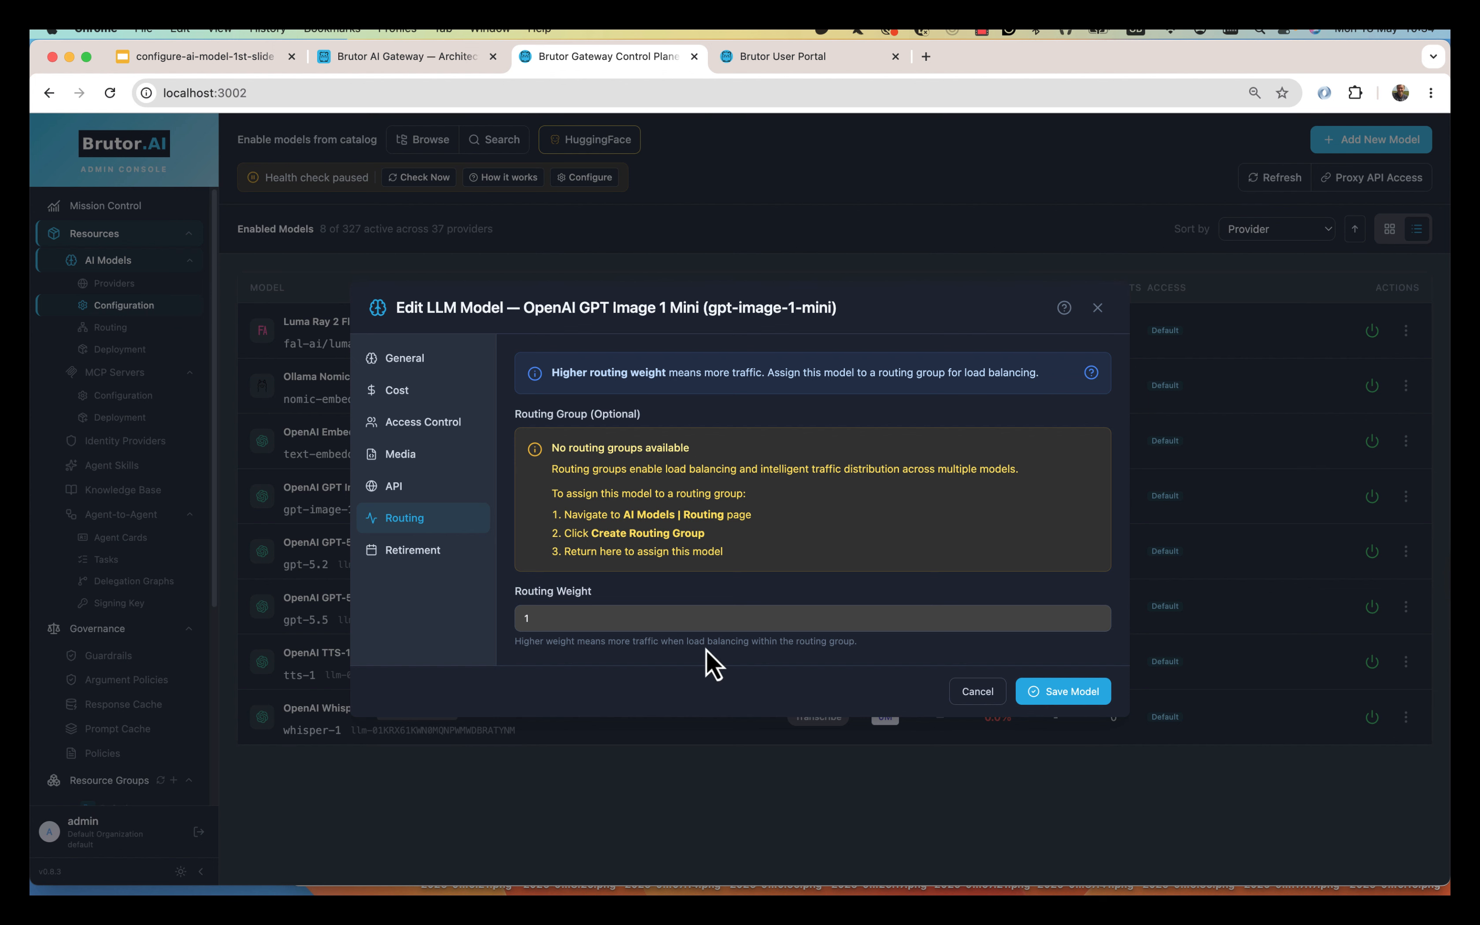
Leave the Retirement tab's retire date unset and save GPT Image 1 Mini.
click(422, 554)
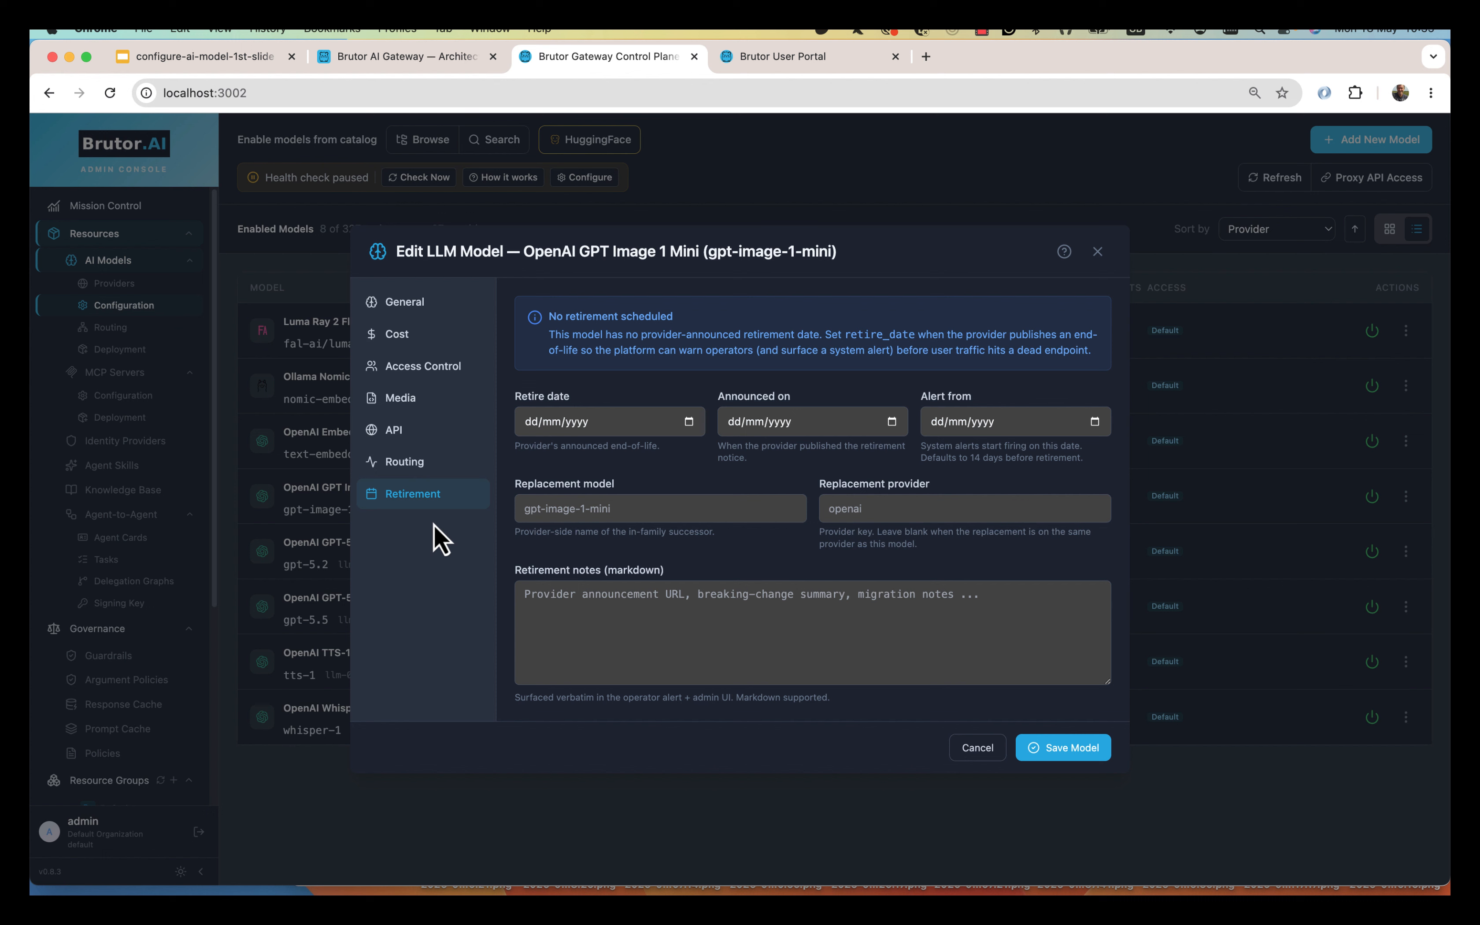
click(689, 422)
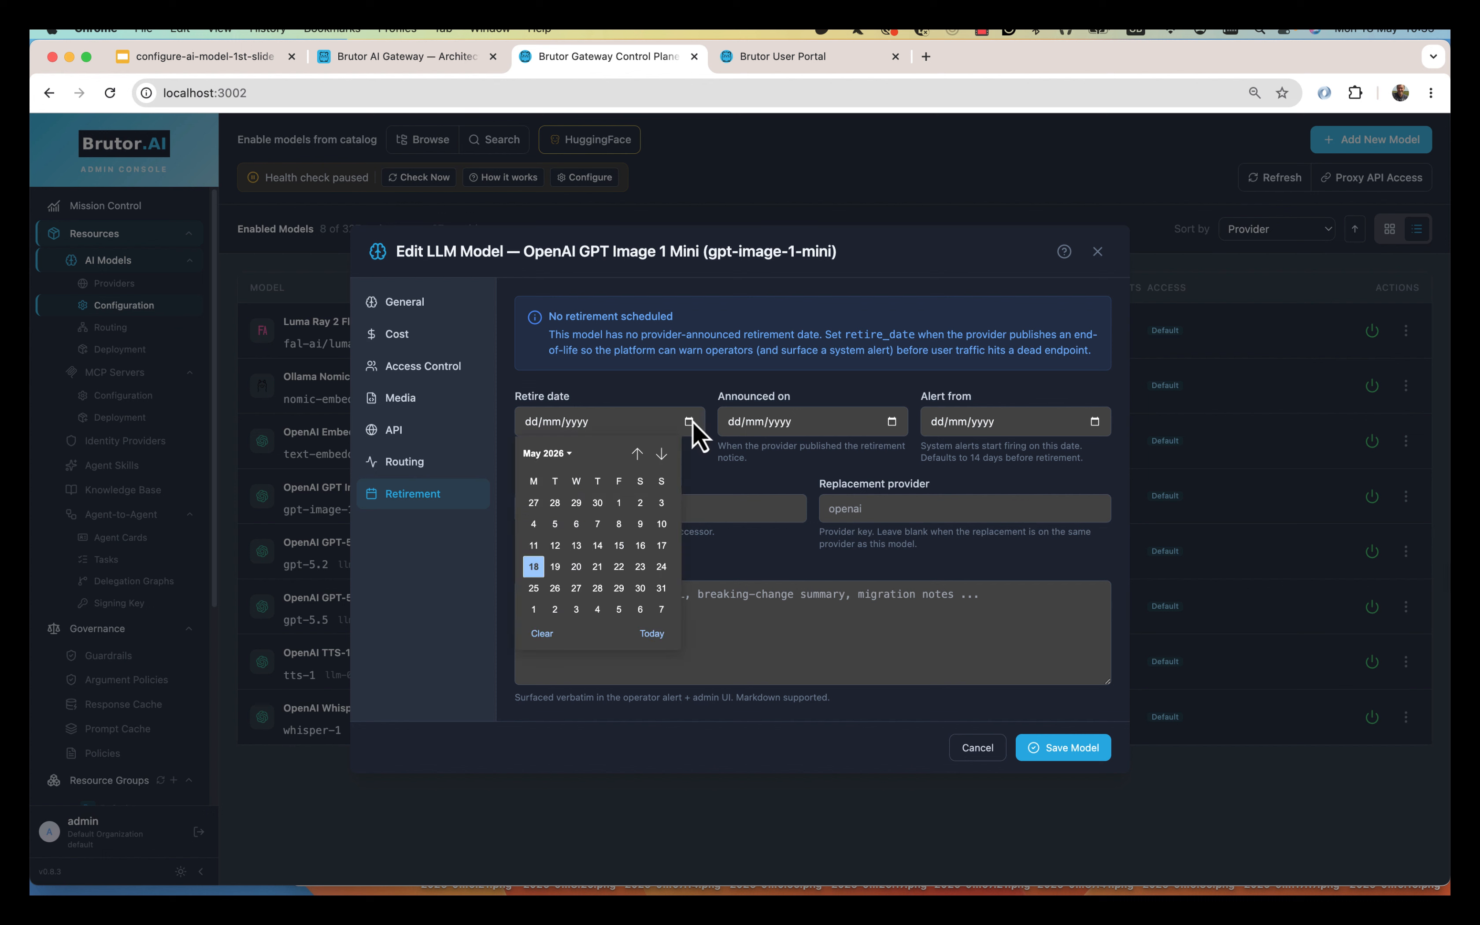
click(679, 392)
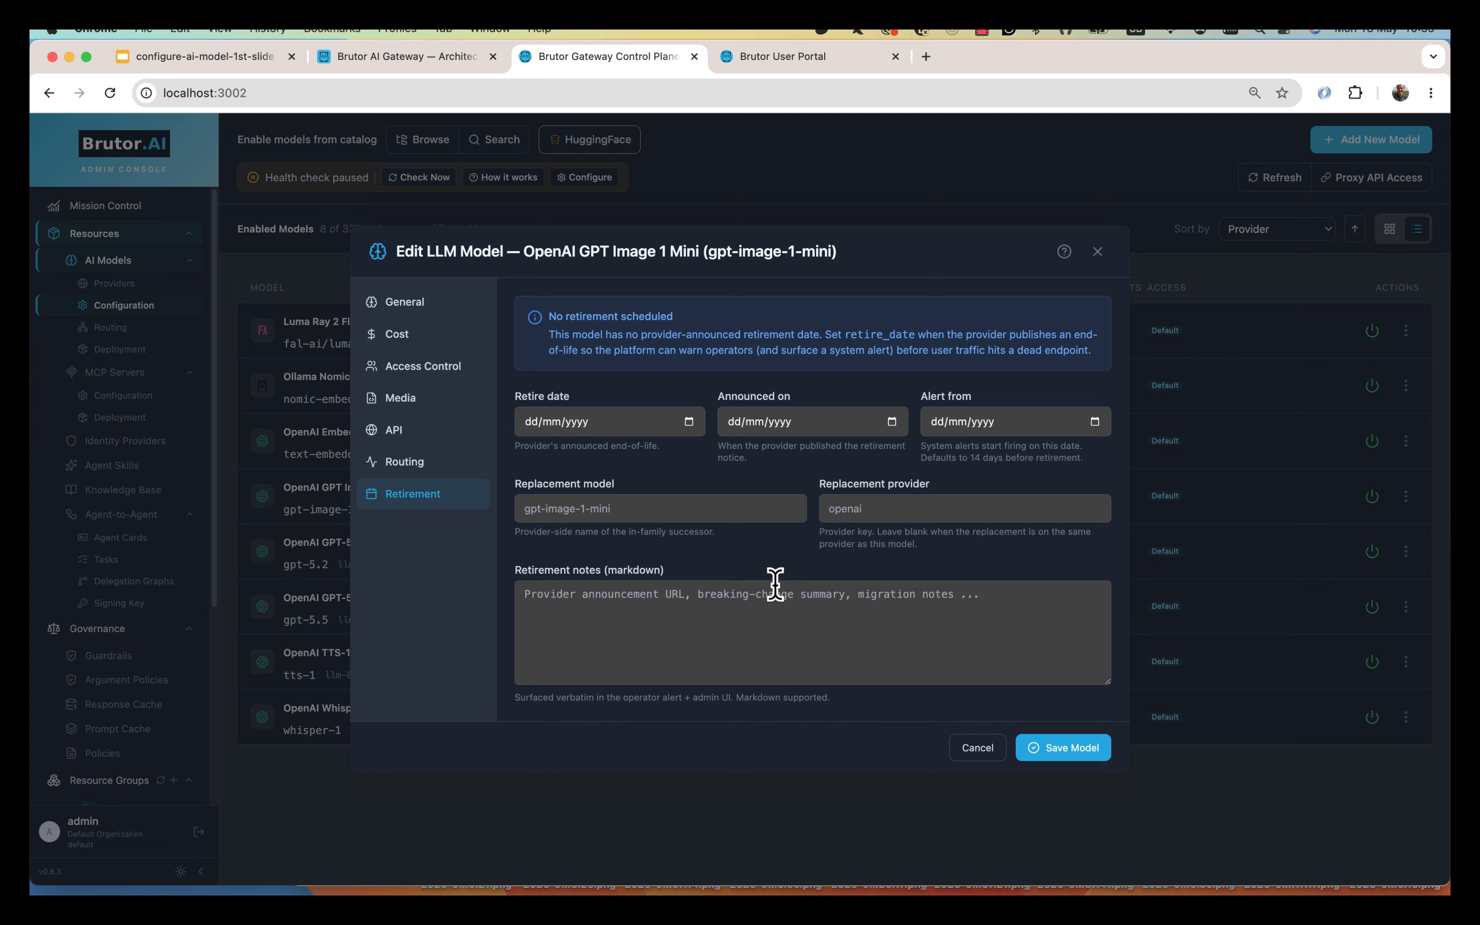
click(1069, 748)
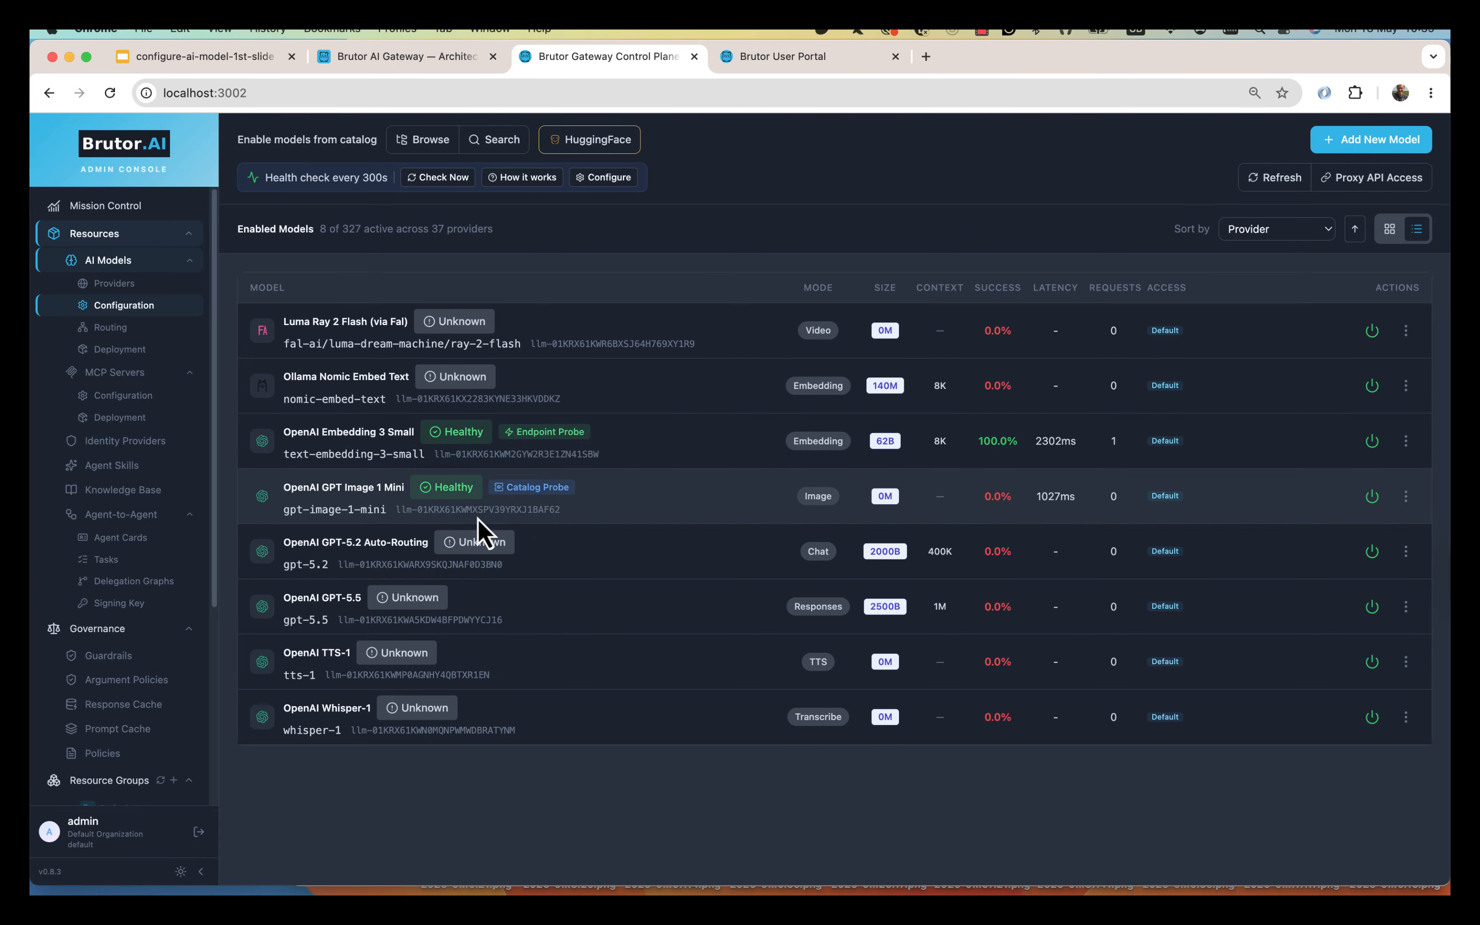
click(522, 178)
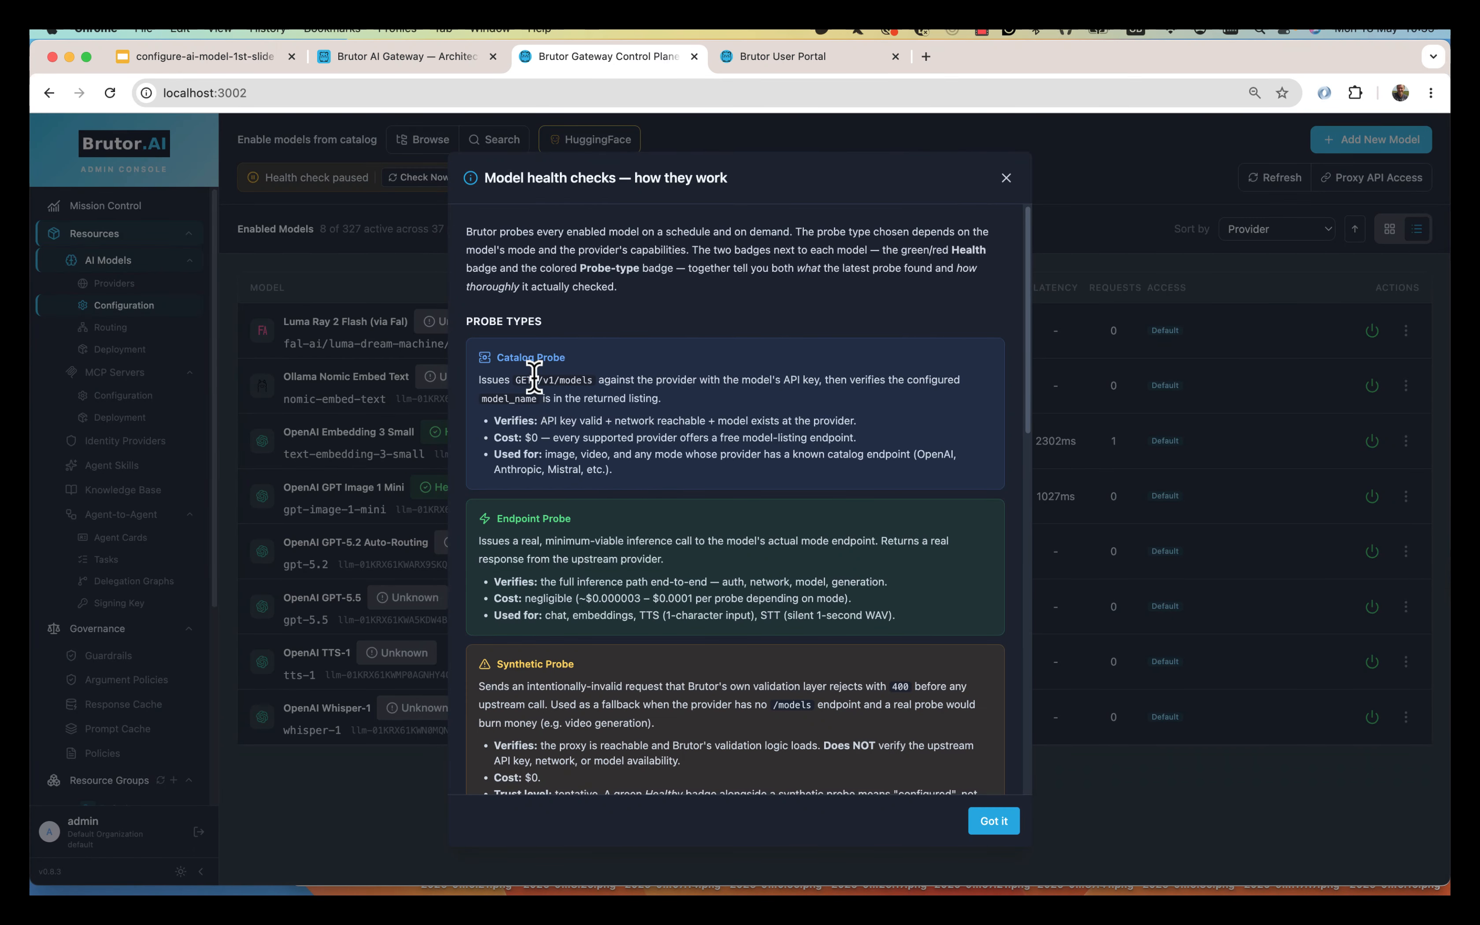
drag(534, 377, 604, 377)
double_click(535, 438)
click(997, 822)
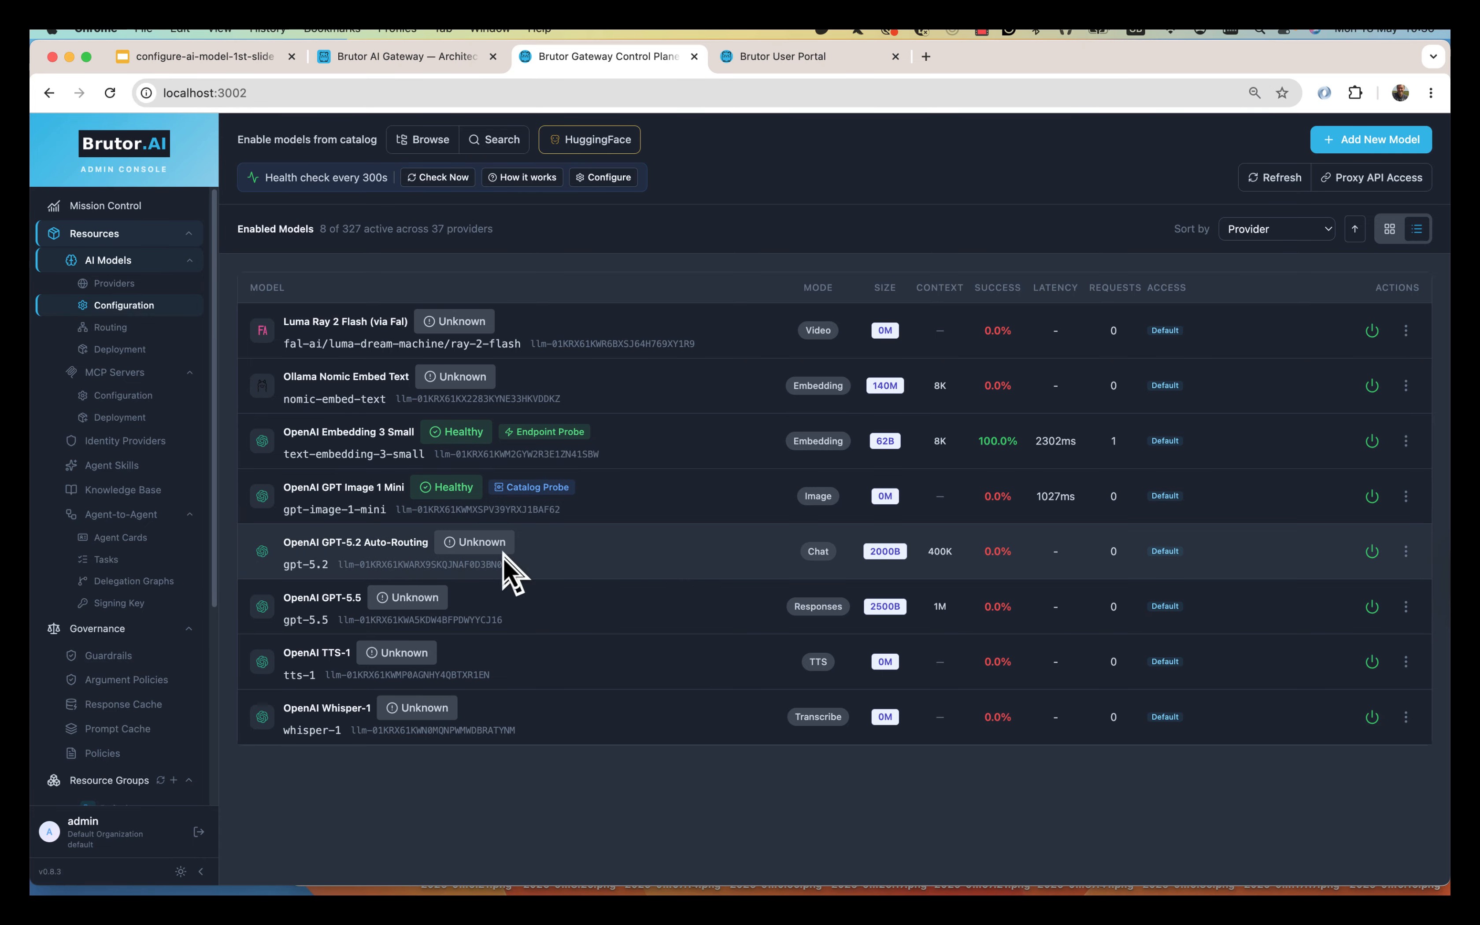
Edit GPT-5.2 Auto-Routing and go to the API key field on its API tab.
click(1406, 553)
click(1343, 650)
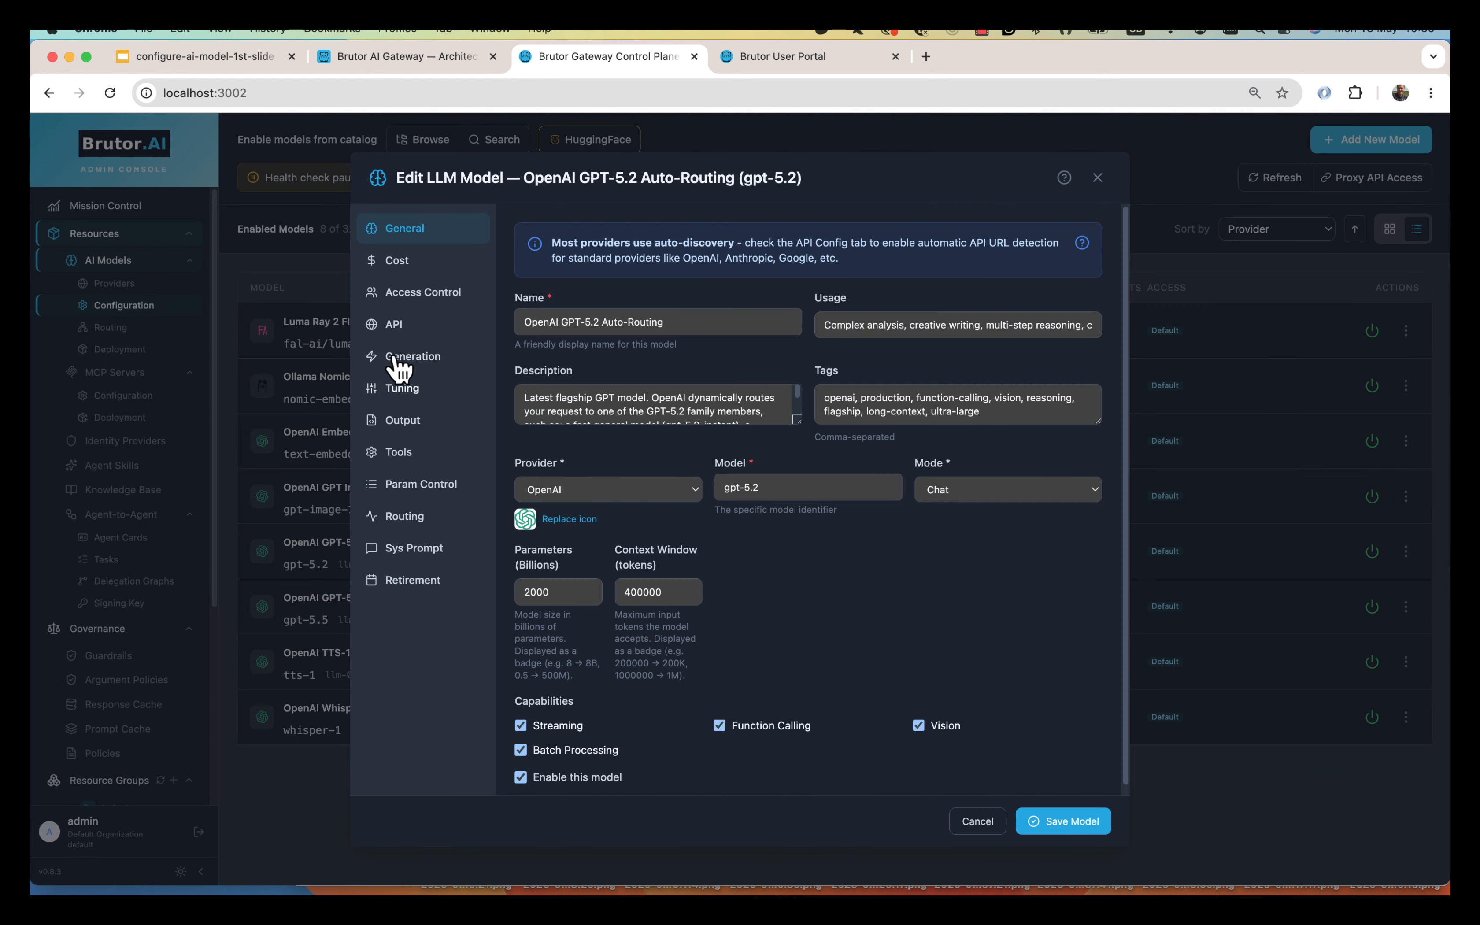
click(393, 324)
click(604, 433)
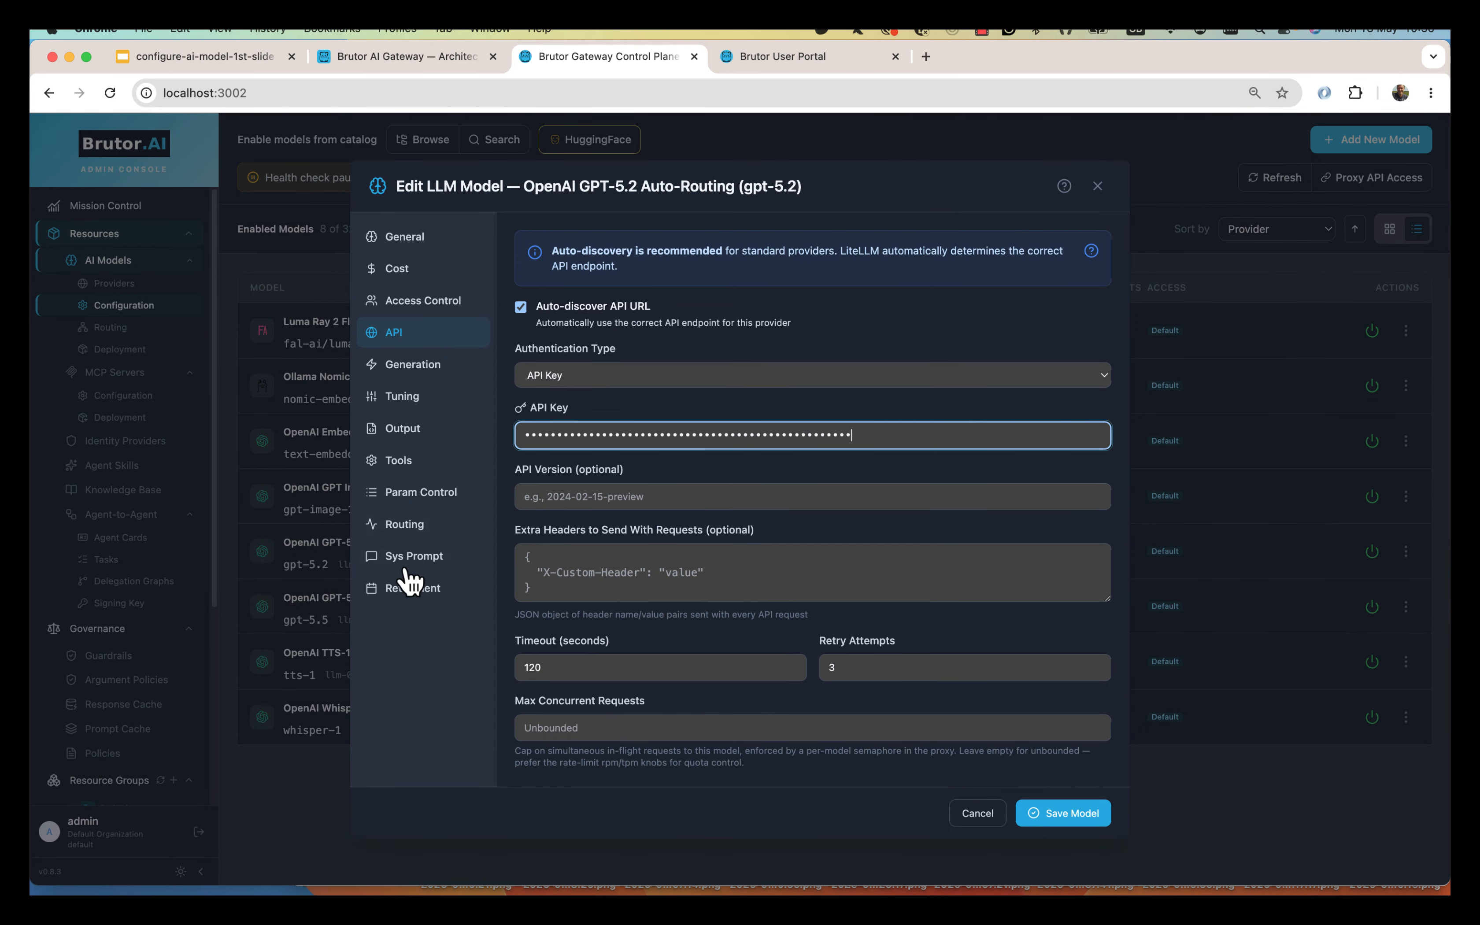
Review its Access Control, Cost, Generation, Tuning, Output, Tools and Param Control settings.
click(427, 302)
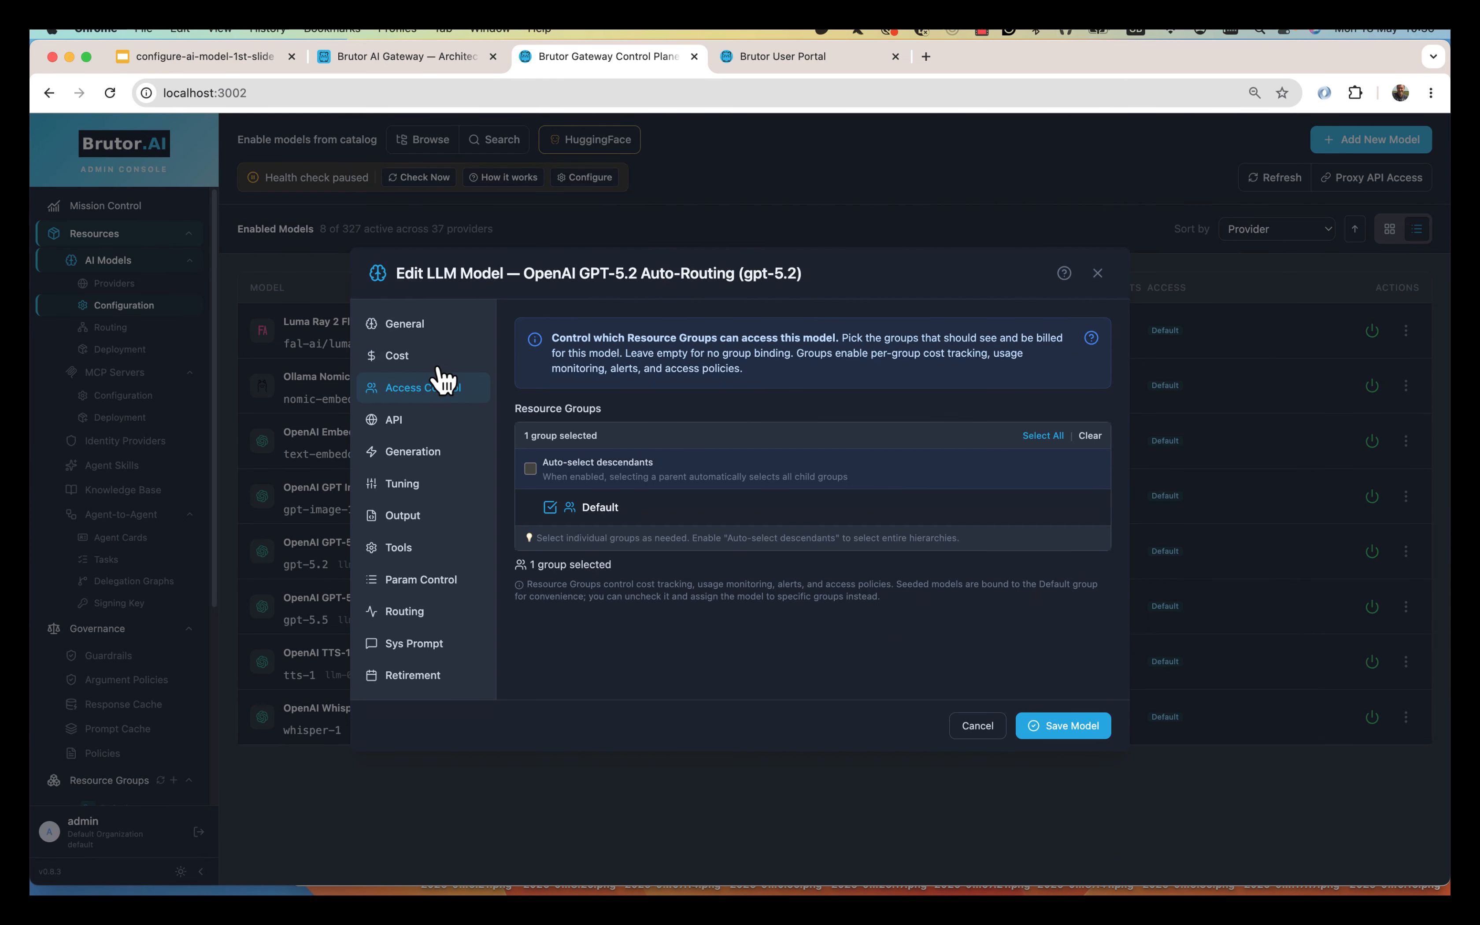
click(411, 366)
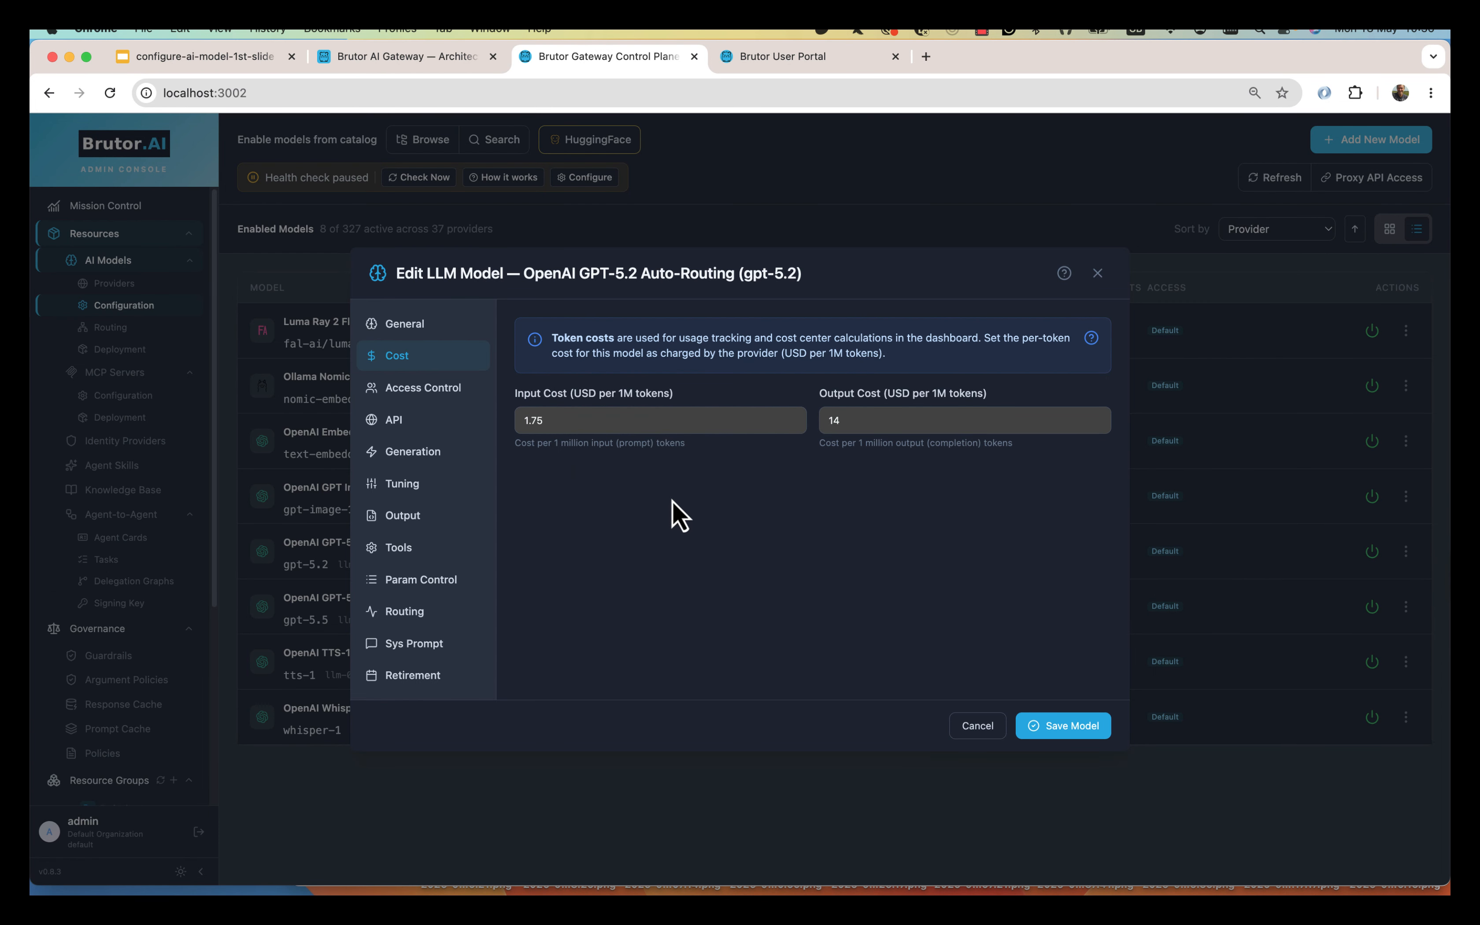
click(414, 456)
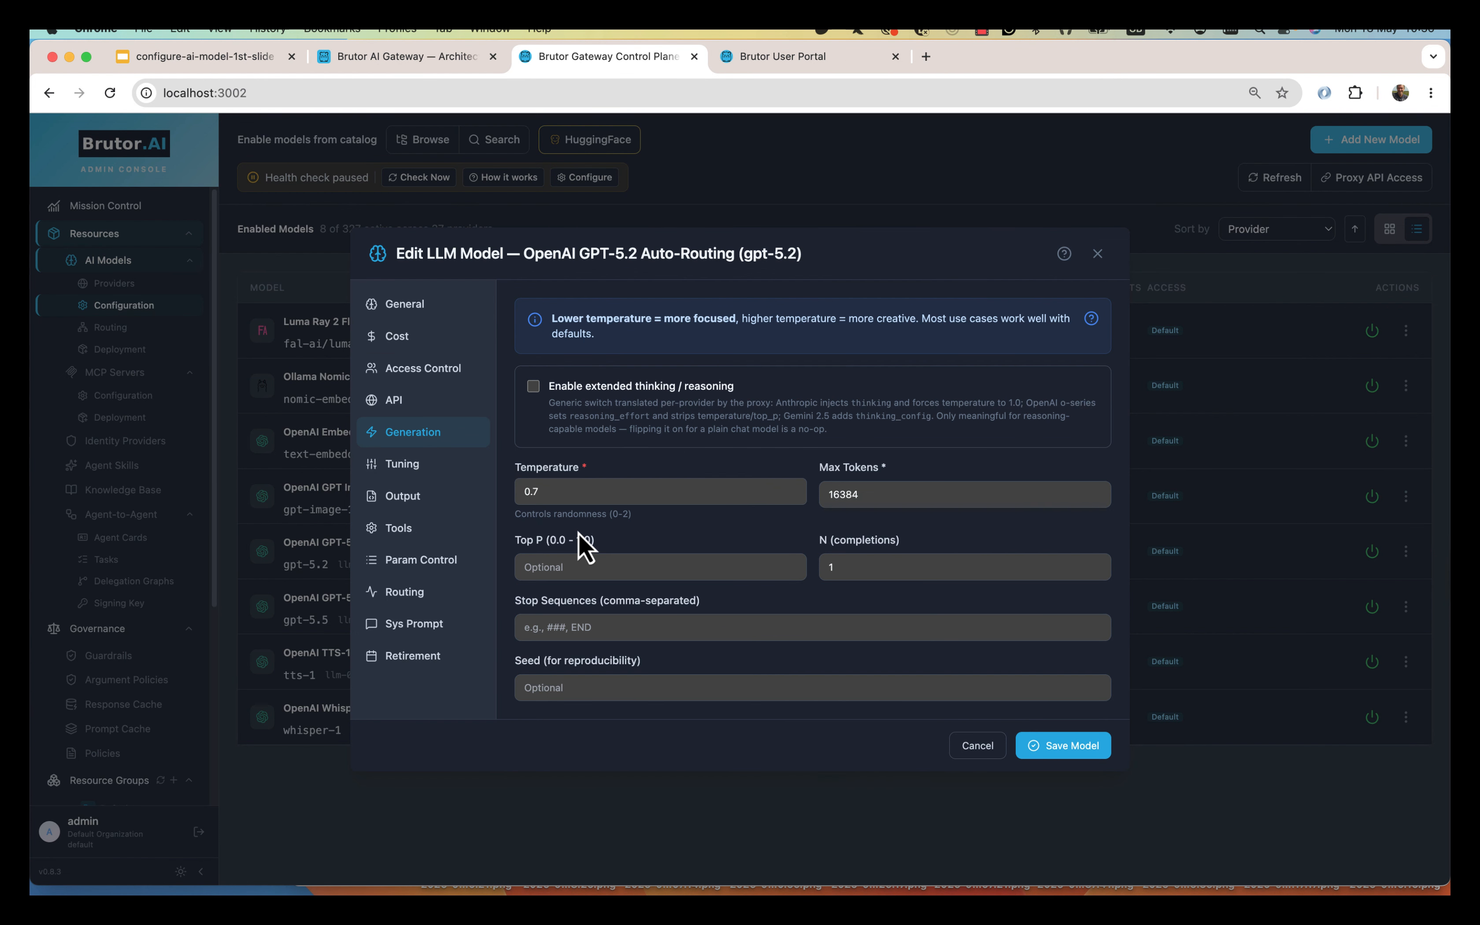
click(405, 466)
click(414, 520)
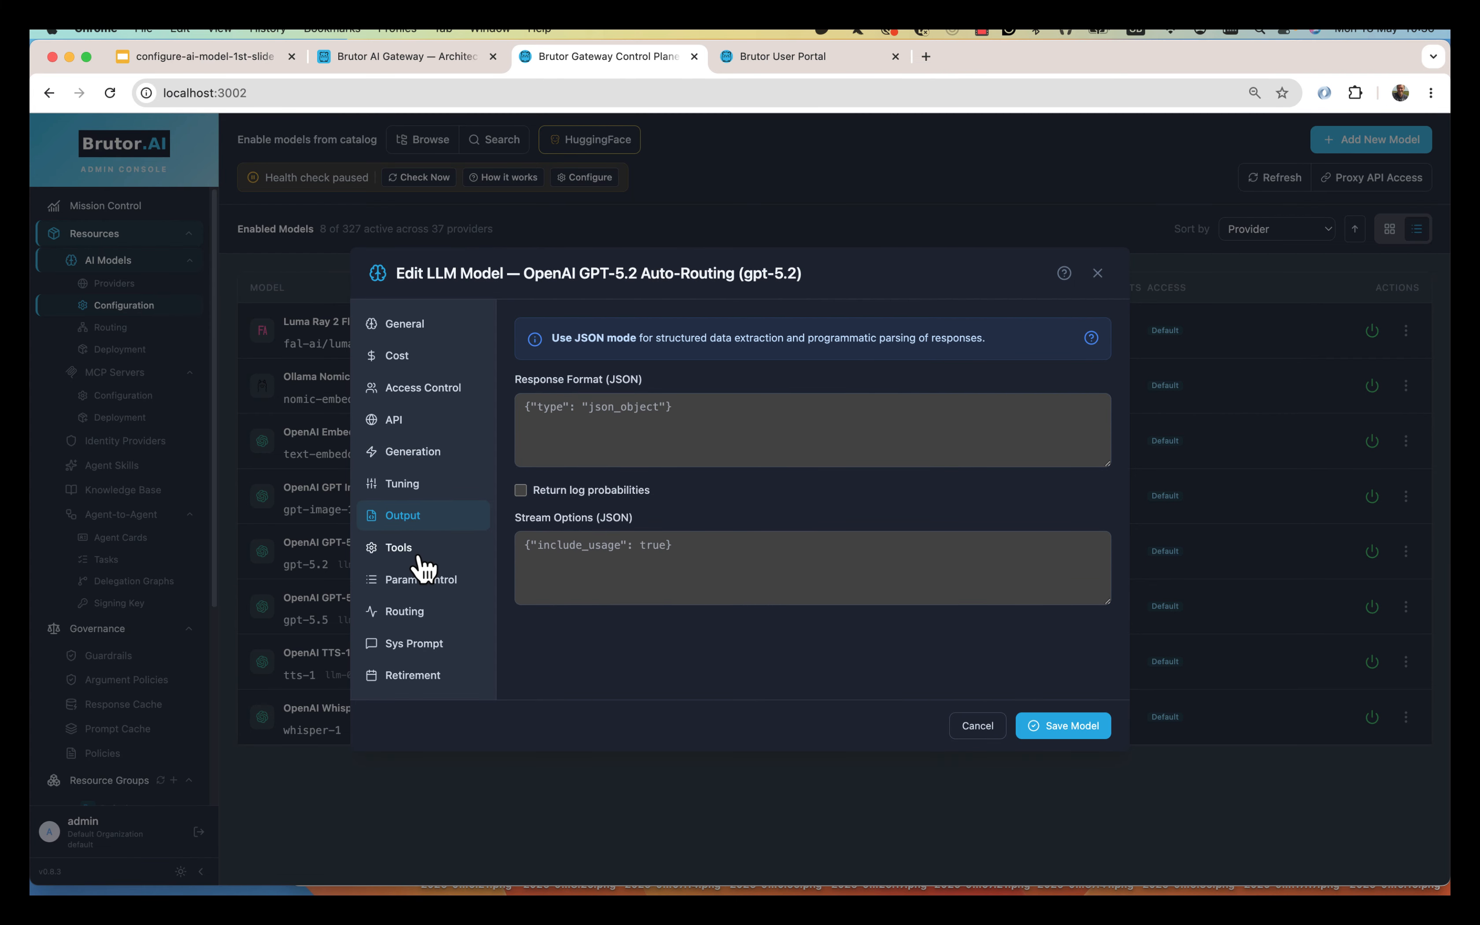
click(422, 548)
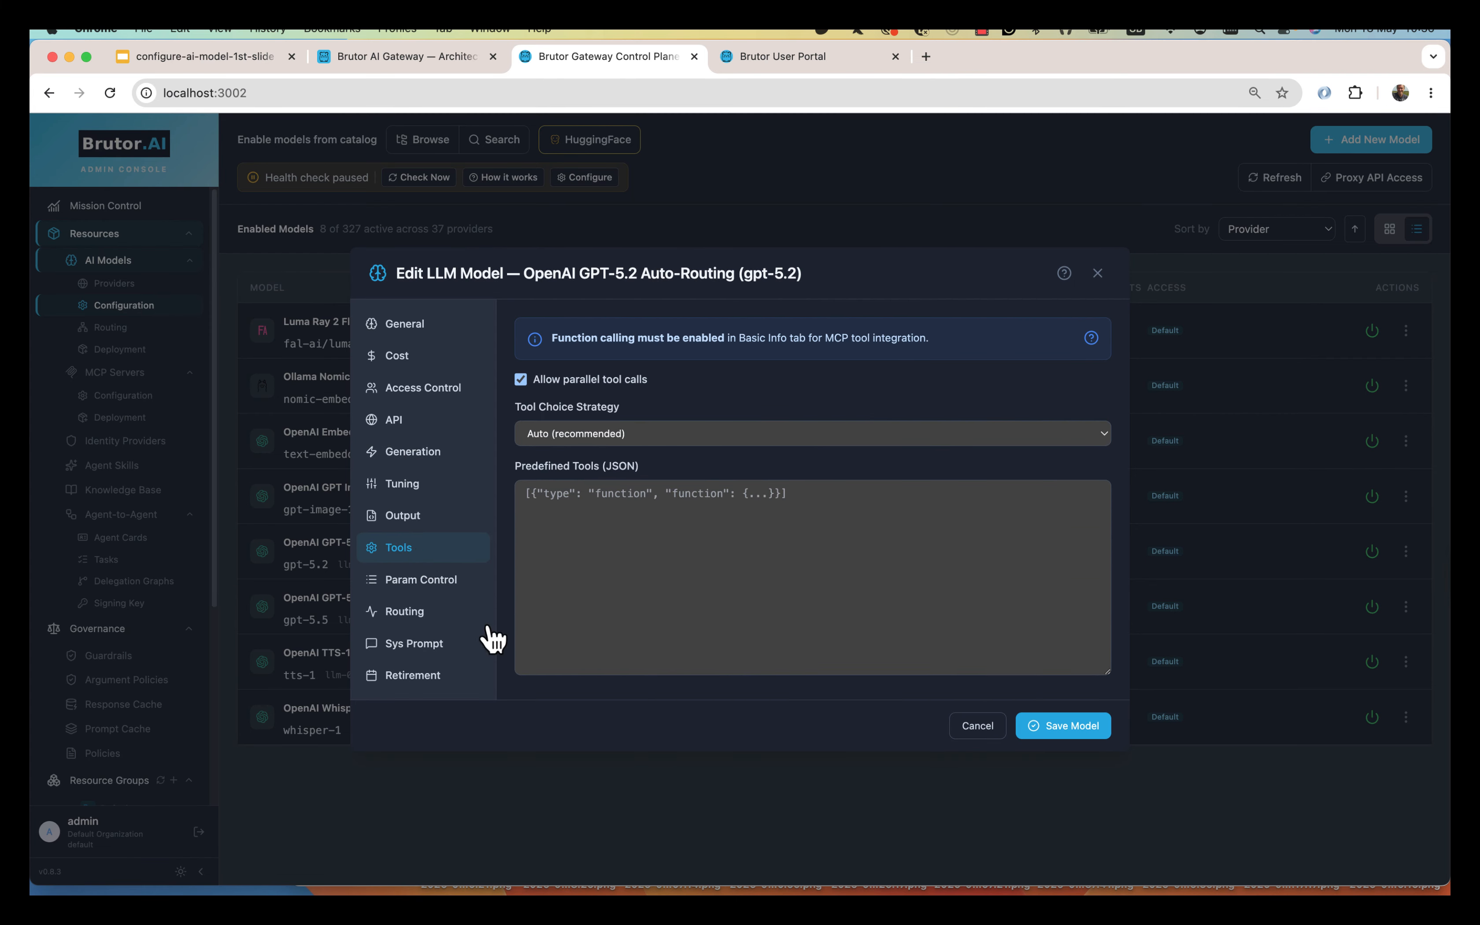
click(433, 582)
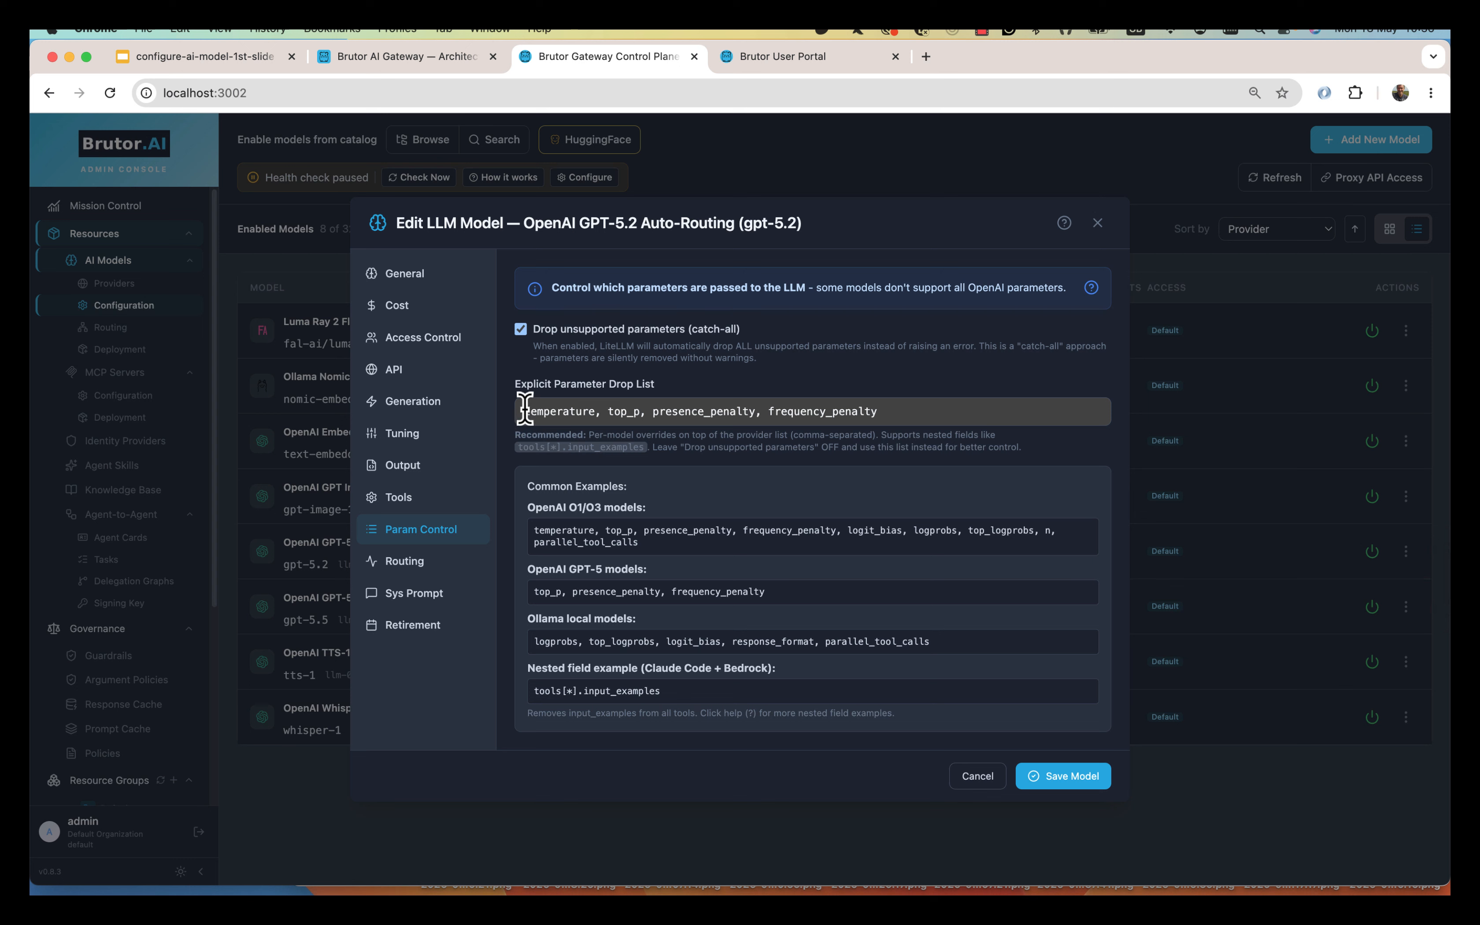
Check the parameter drop list, Routing and Sys Prompt tabs, then save GPT-5.2 Auto-Routing.
drag(525, 409, 910, 416)
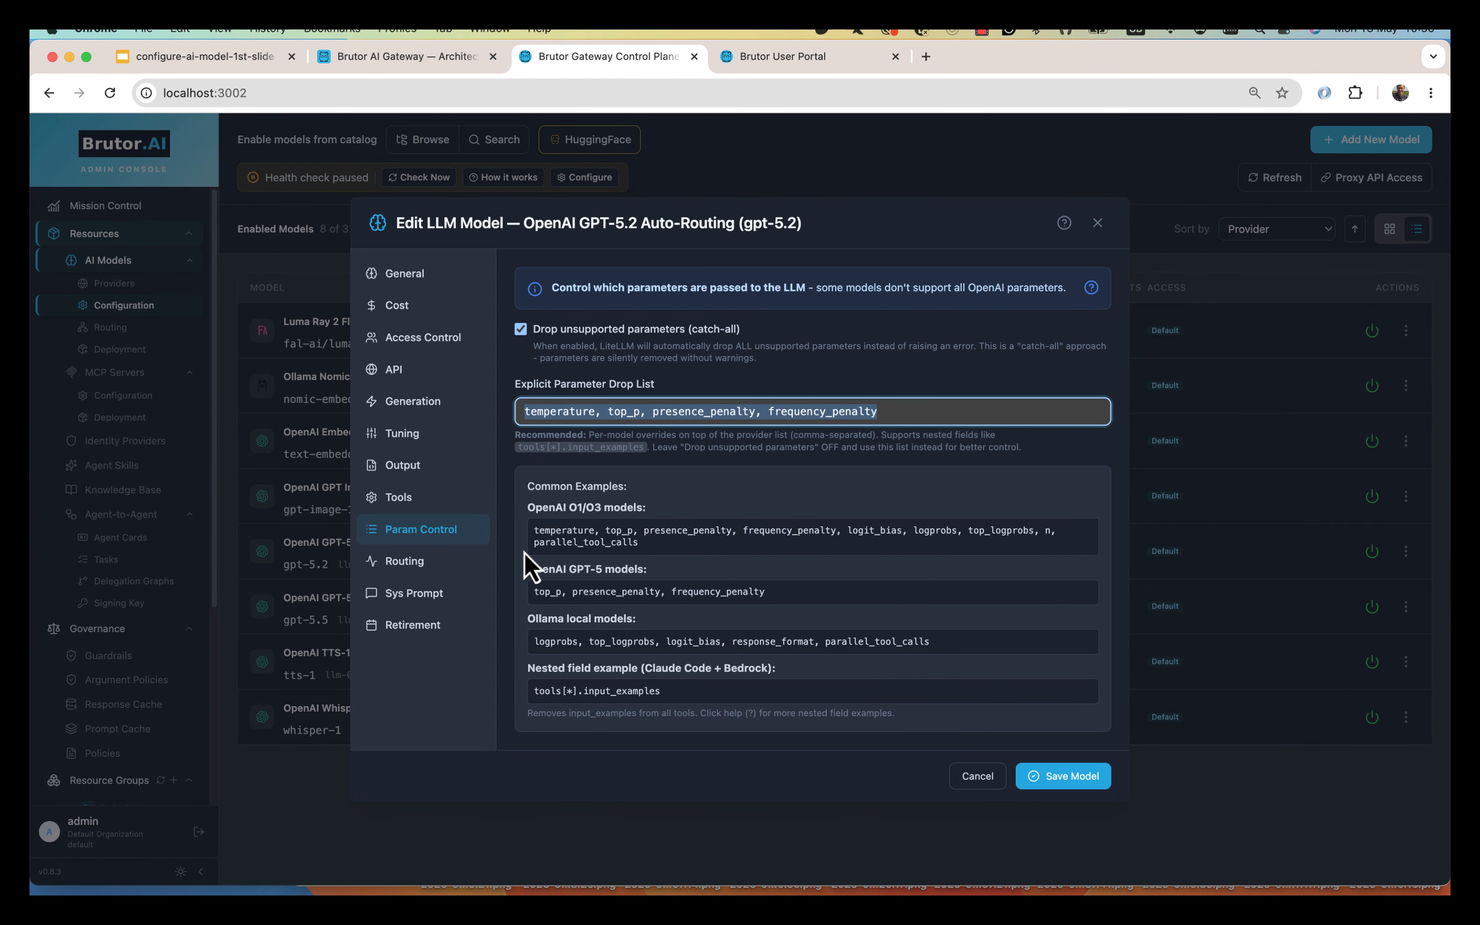
click(410, 562)
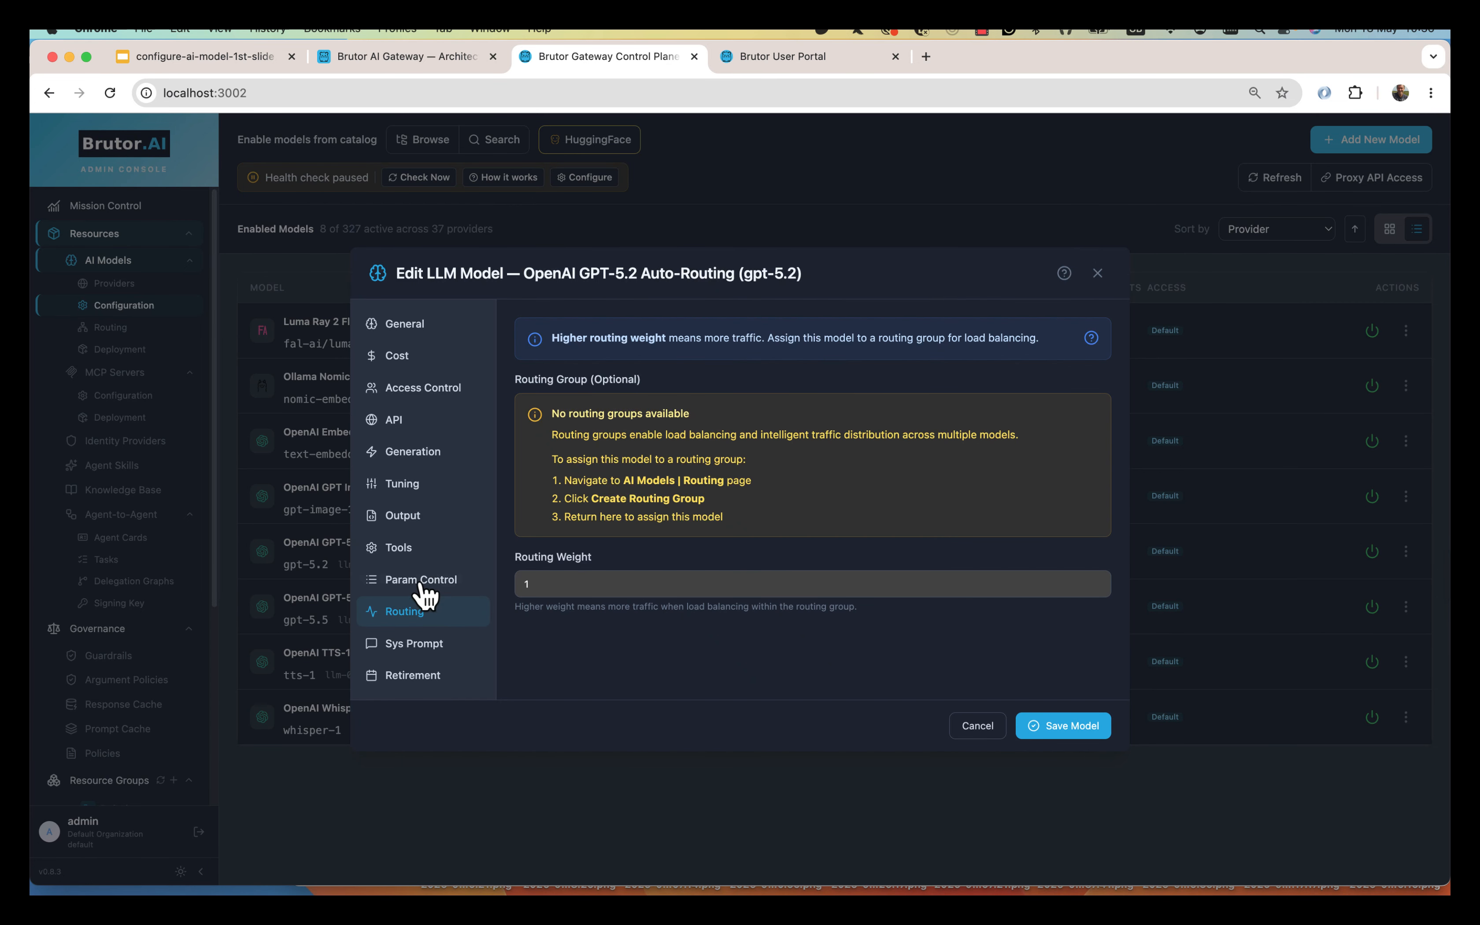
click(438, 650)
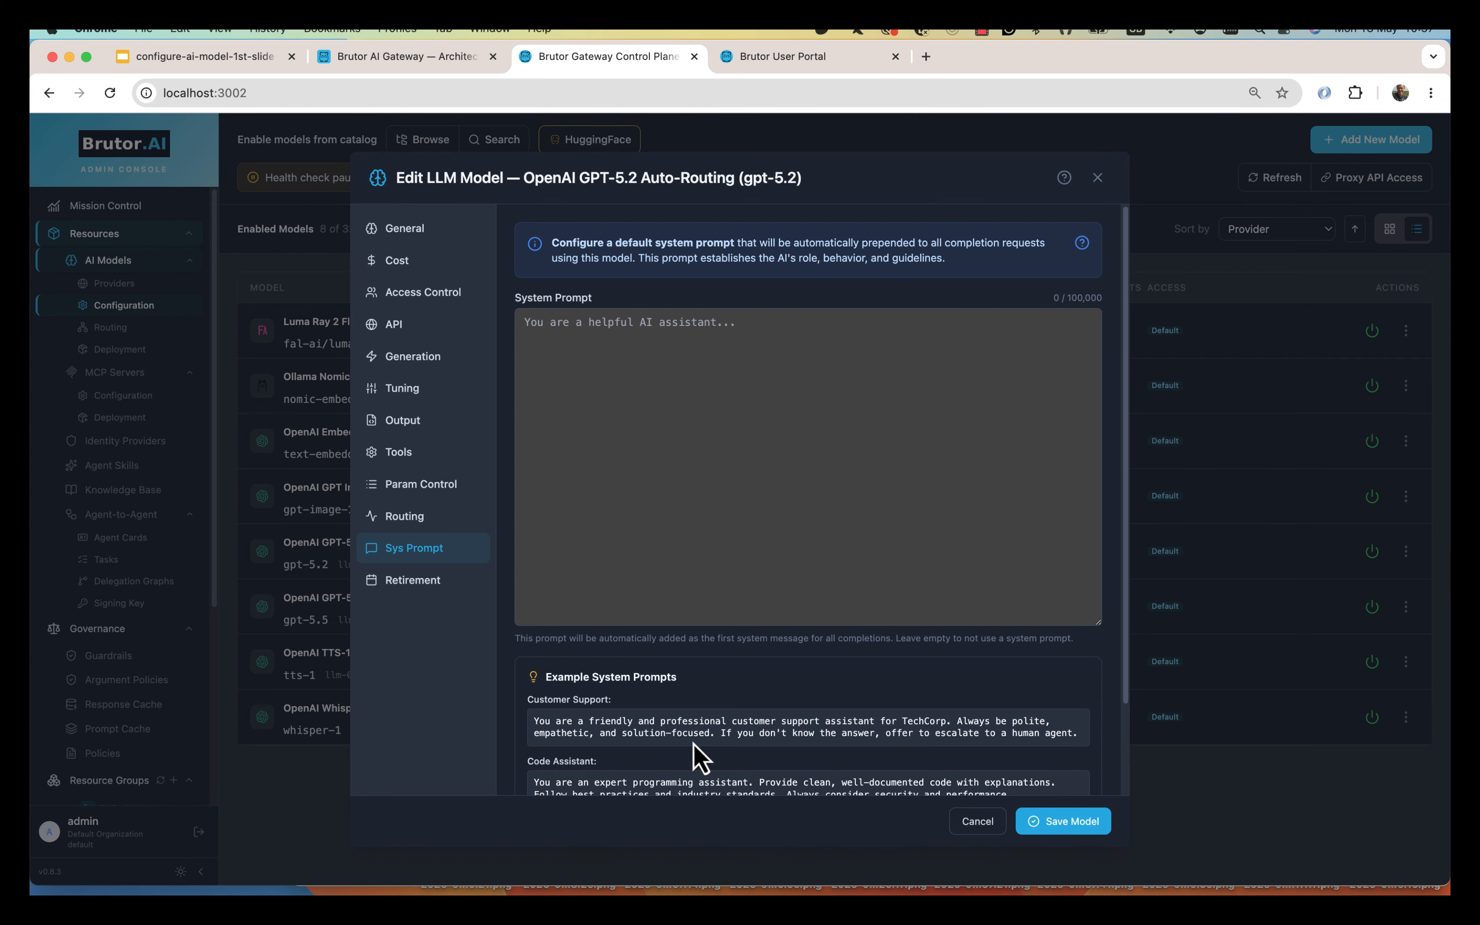
scroll(699, 759, down, 3)
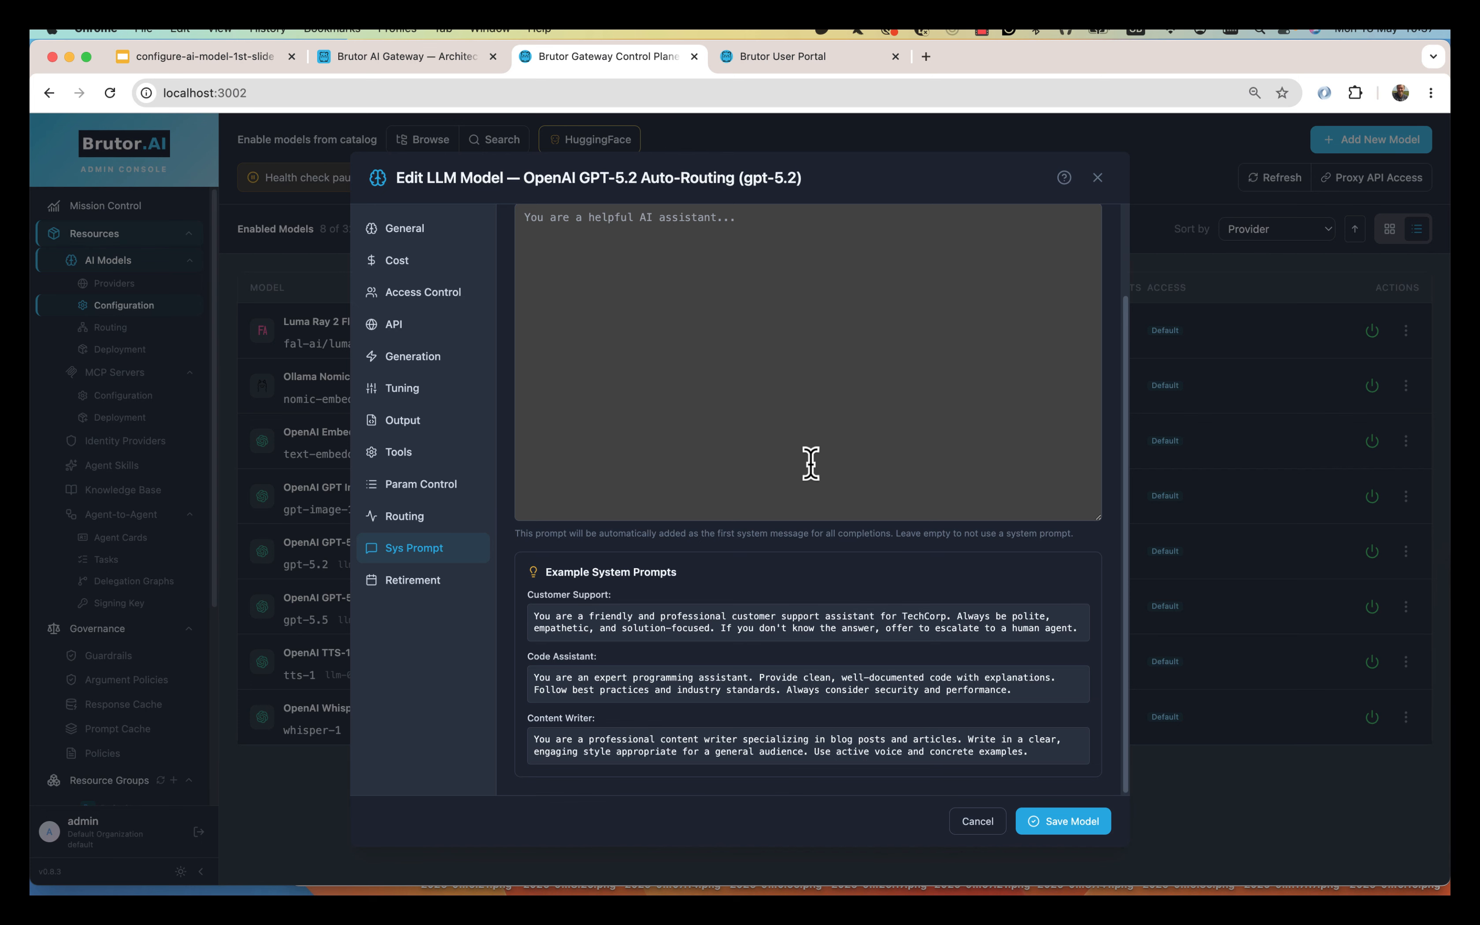
click(1068, 843)
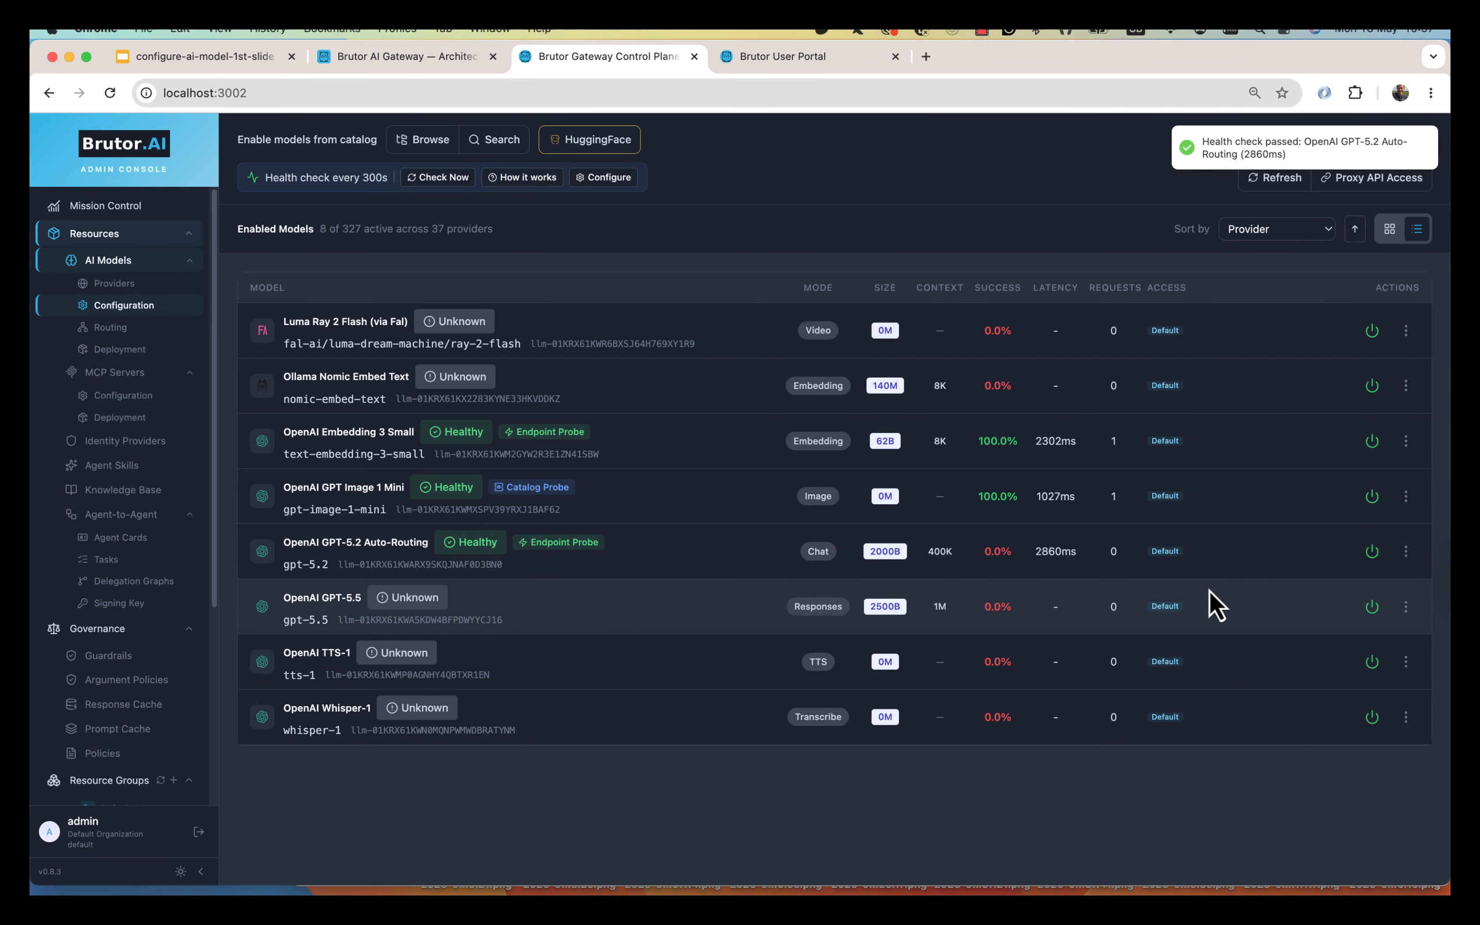
Paste the provider API key into GPT-5.5's API settings and save the model.
click(1406, 606)
click(1322, 703)
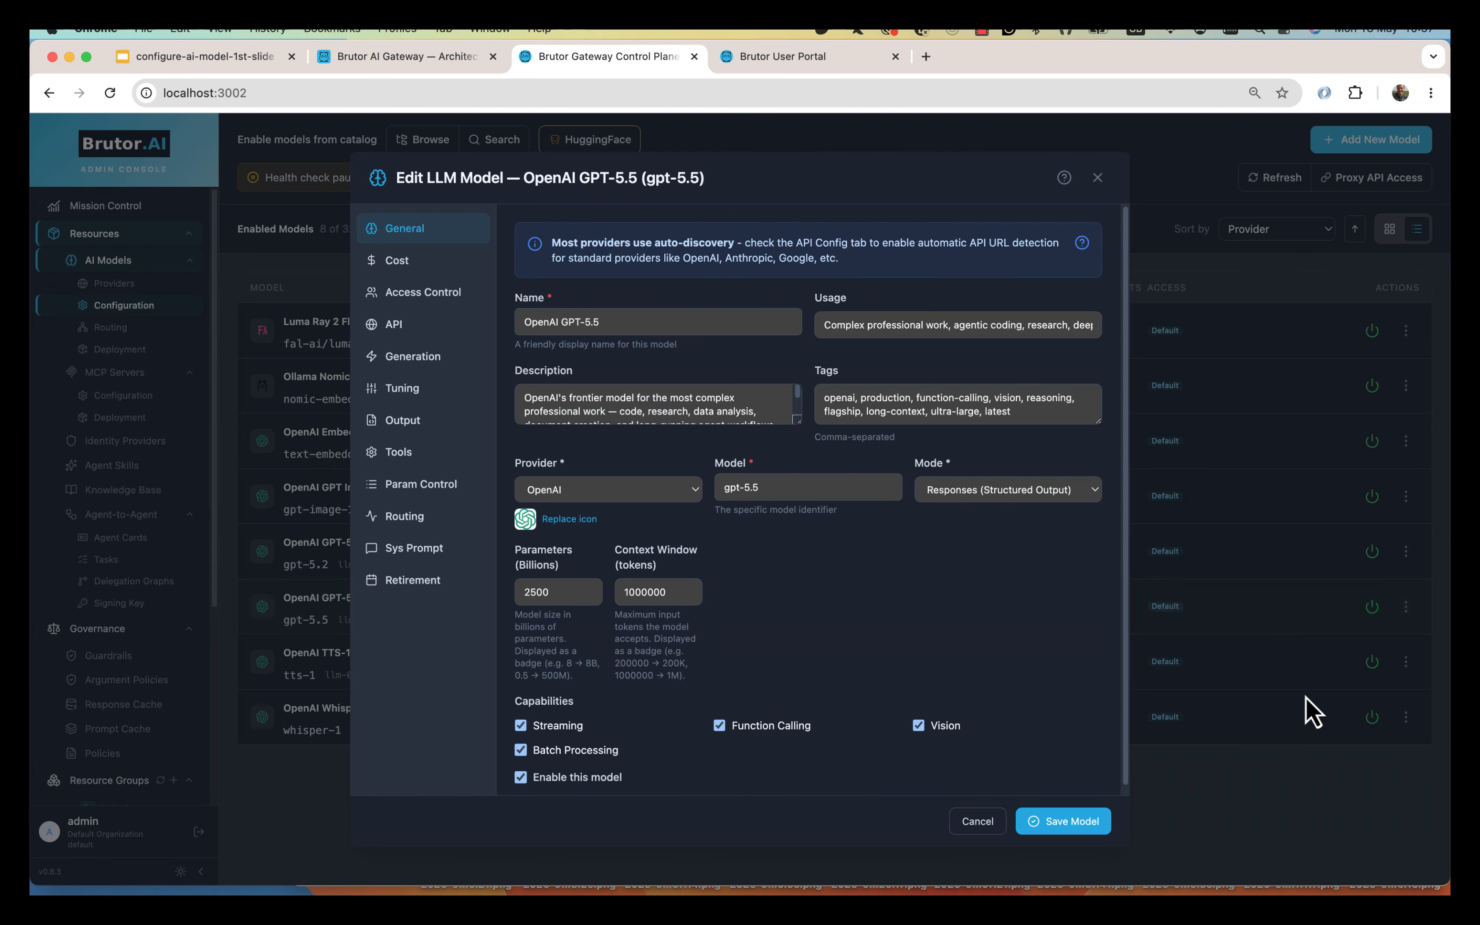
click(408, 325)
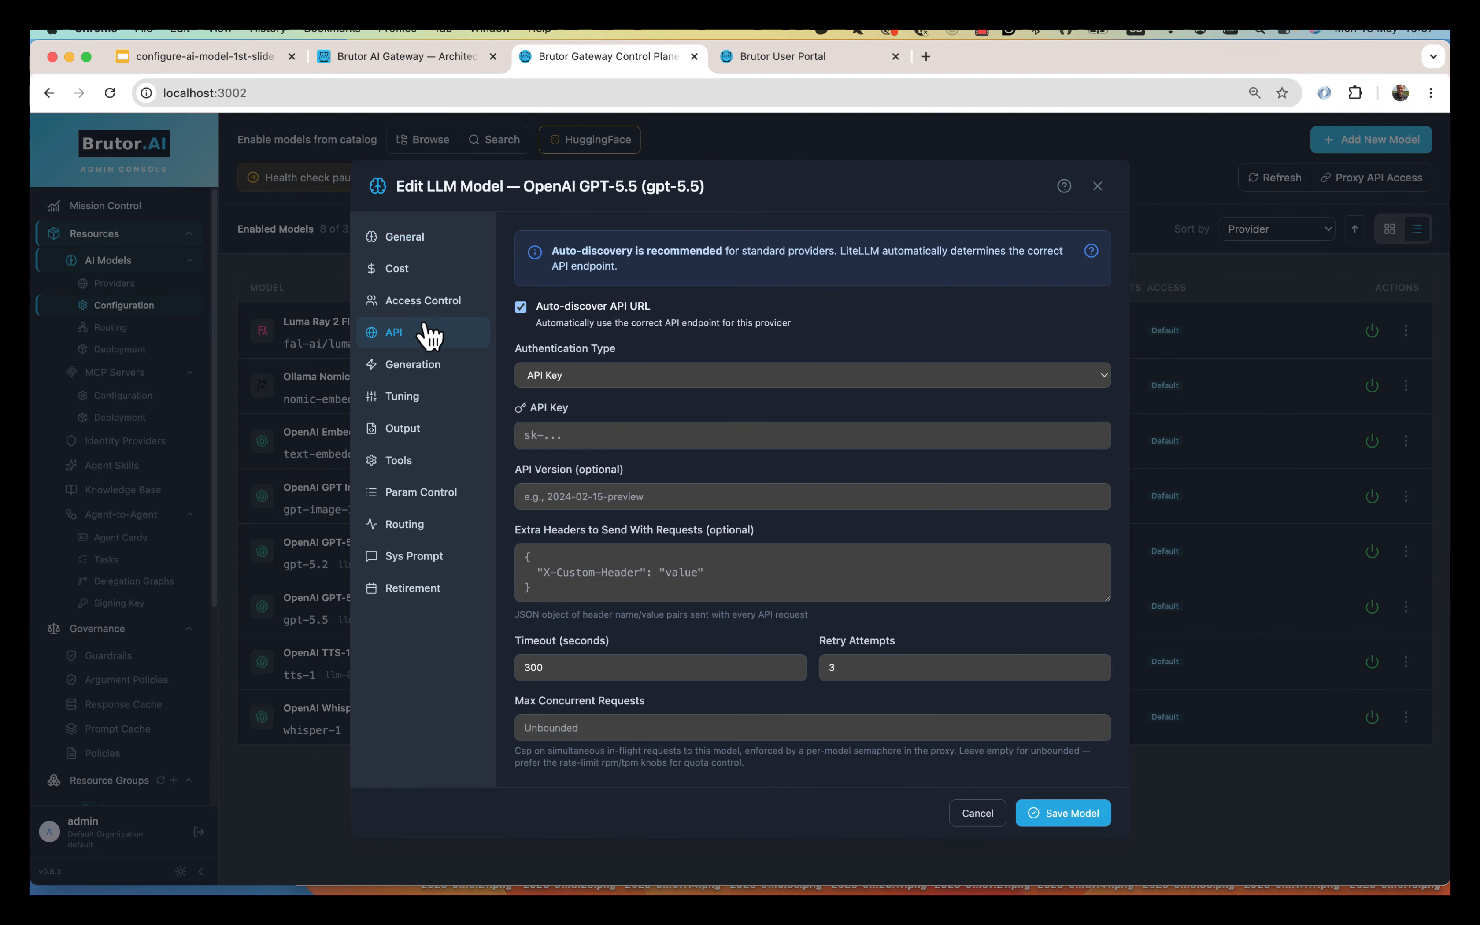
click(543, 433)
key(super+v)
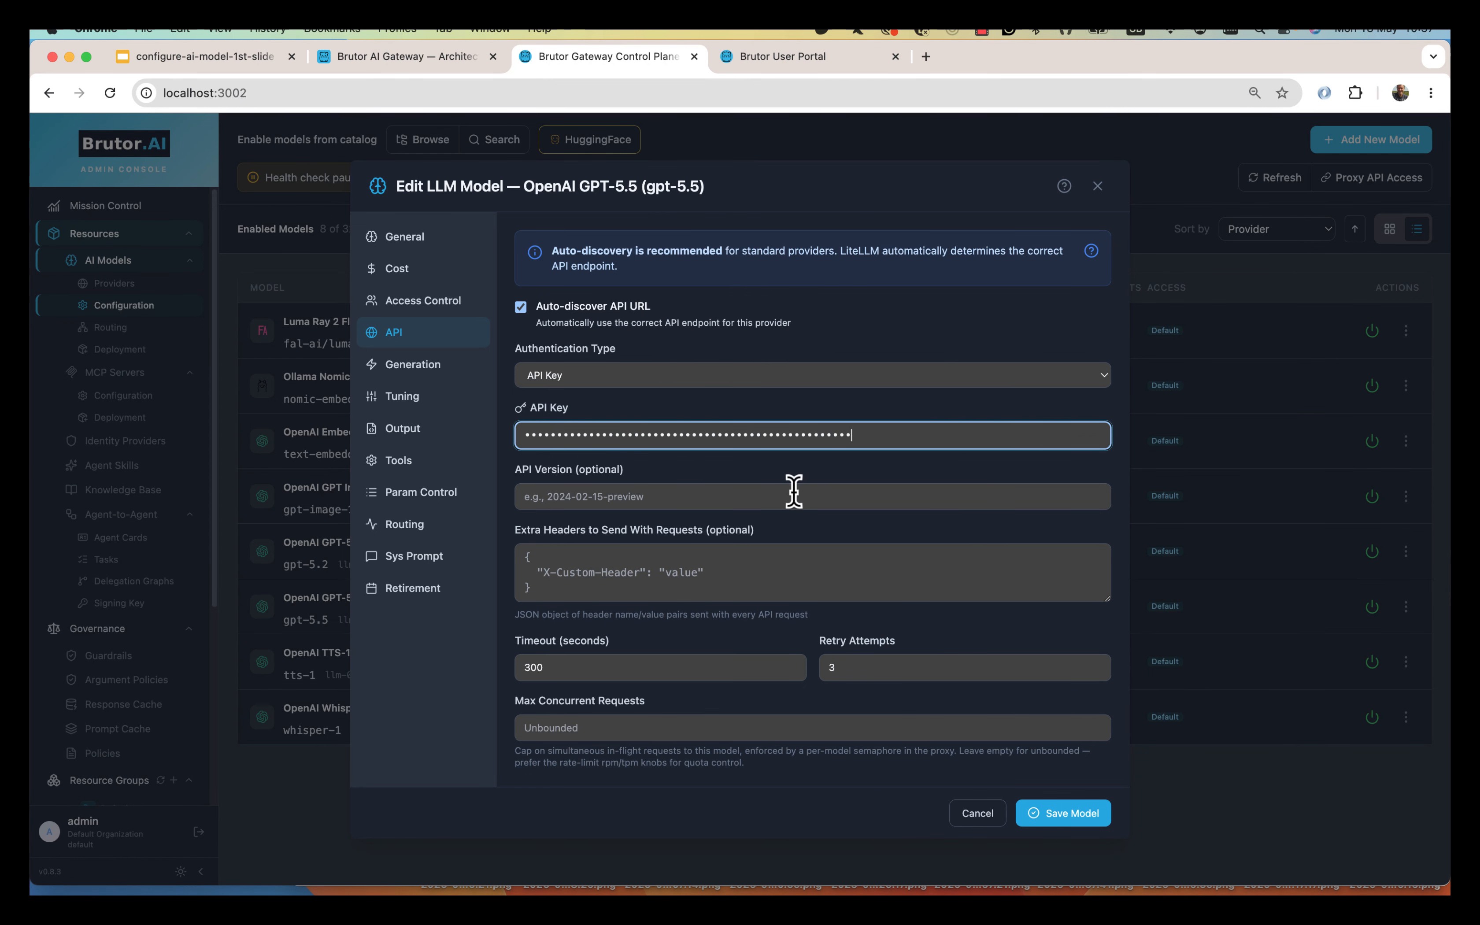
click(1062, 820)
Review TTS-1's cost, access and media settings, then save it with the provider API key.
click(1406, 662)
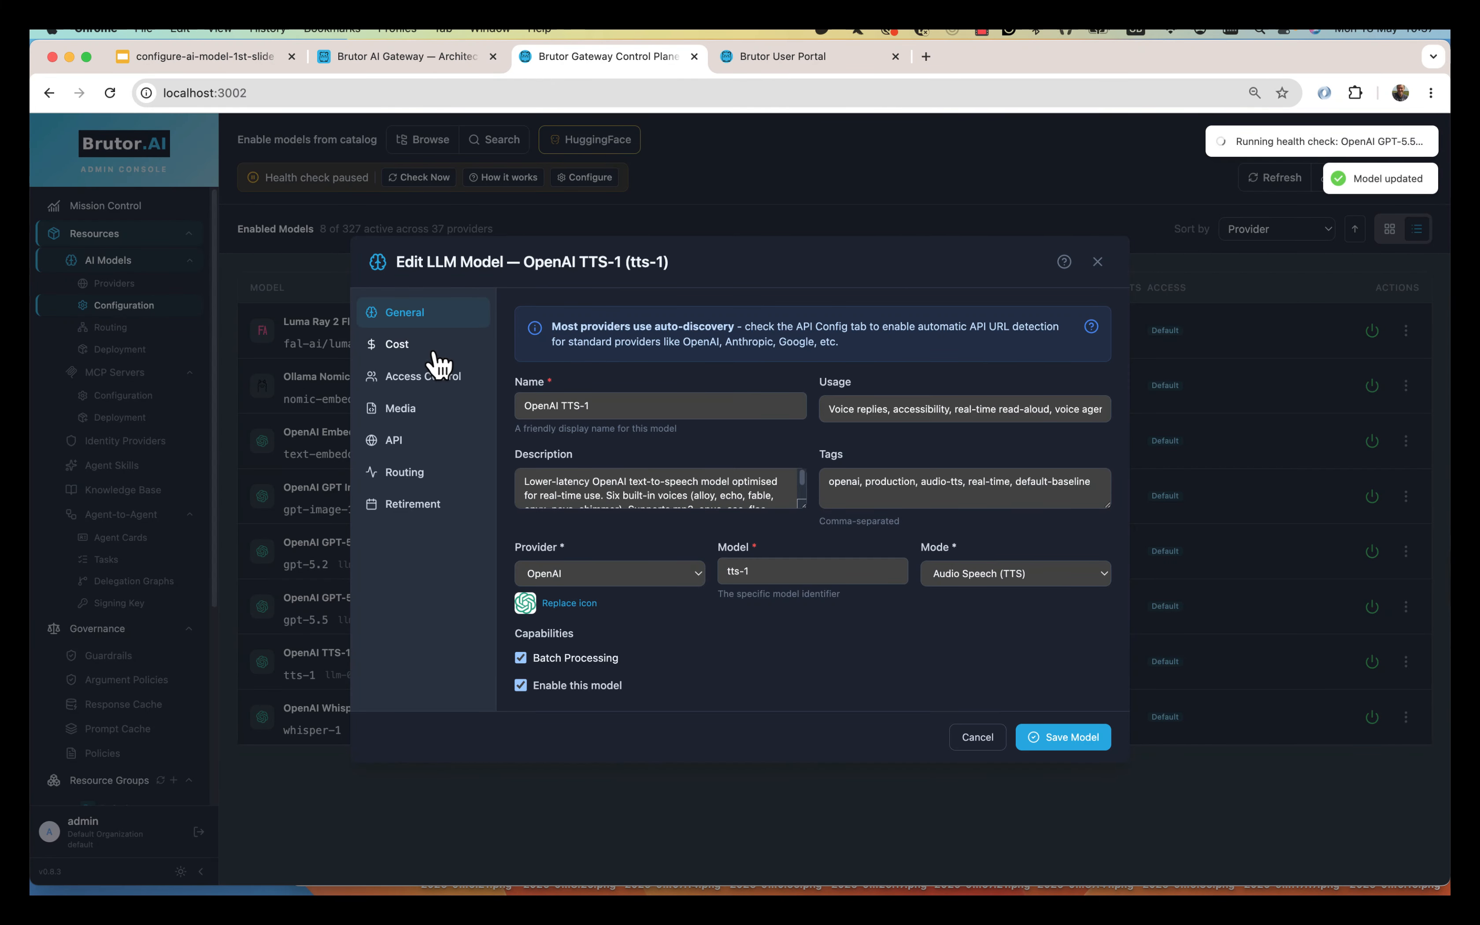
click(421, 346)
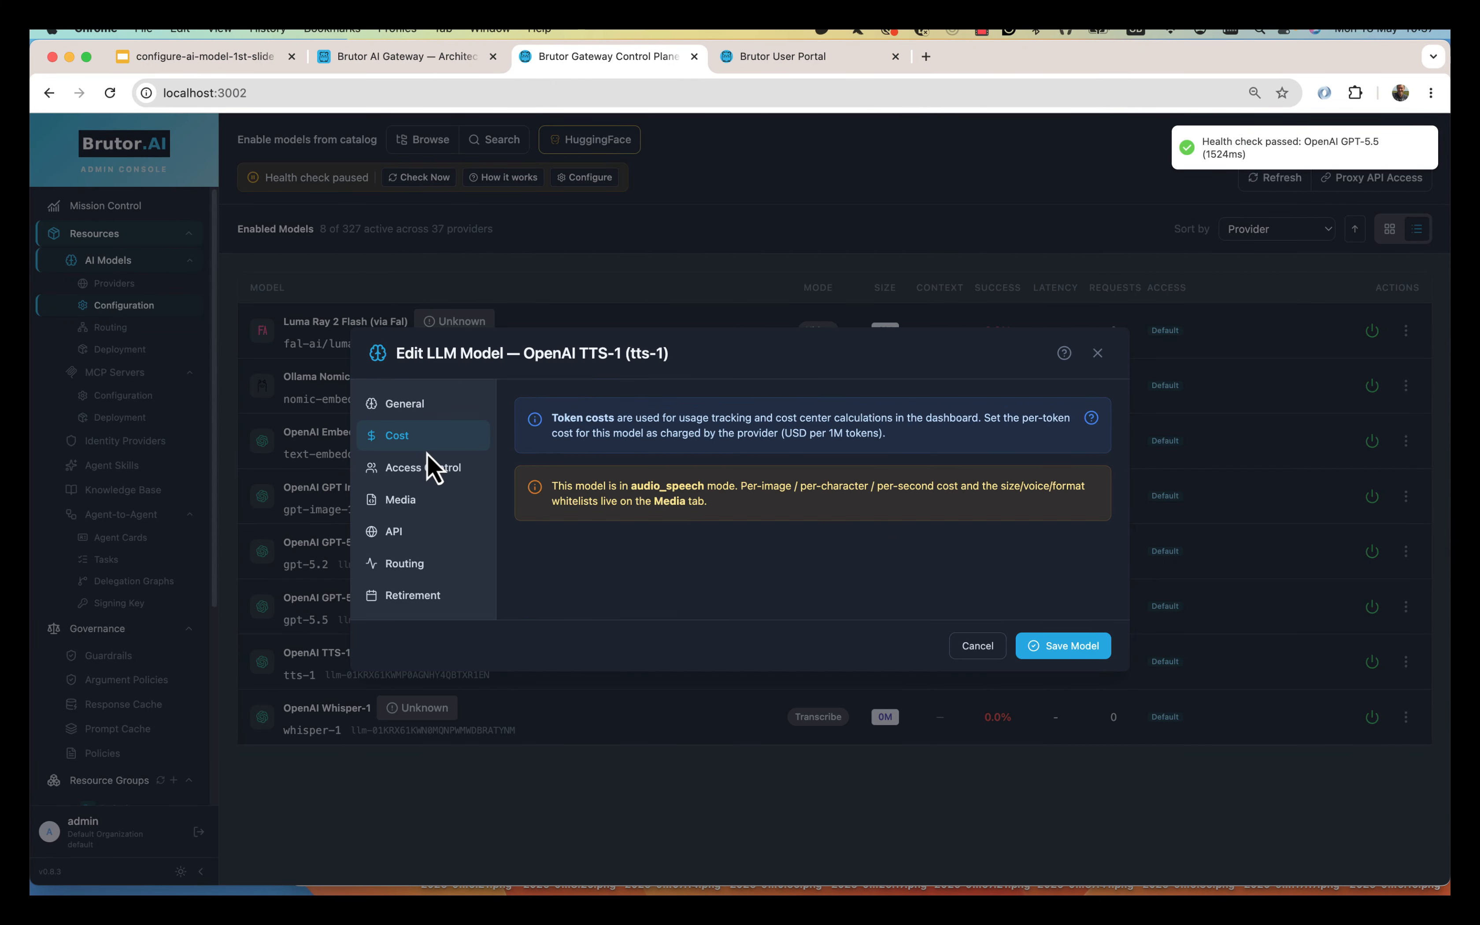
click(436, 467)
click(427, 459)
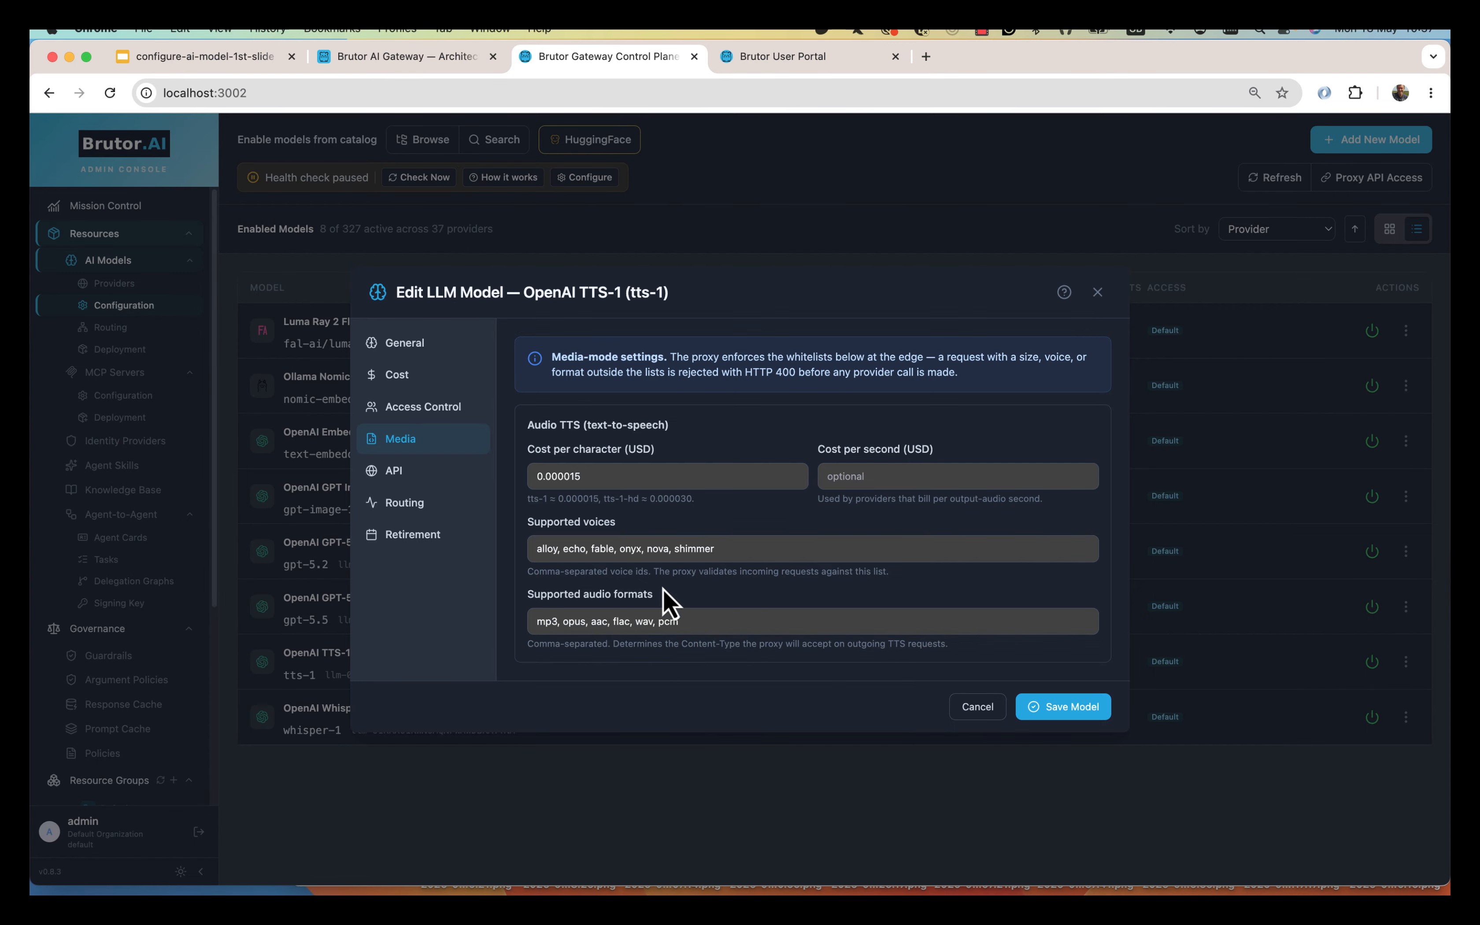
click(416, 483)
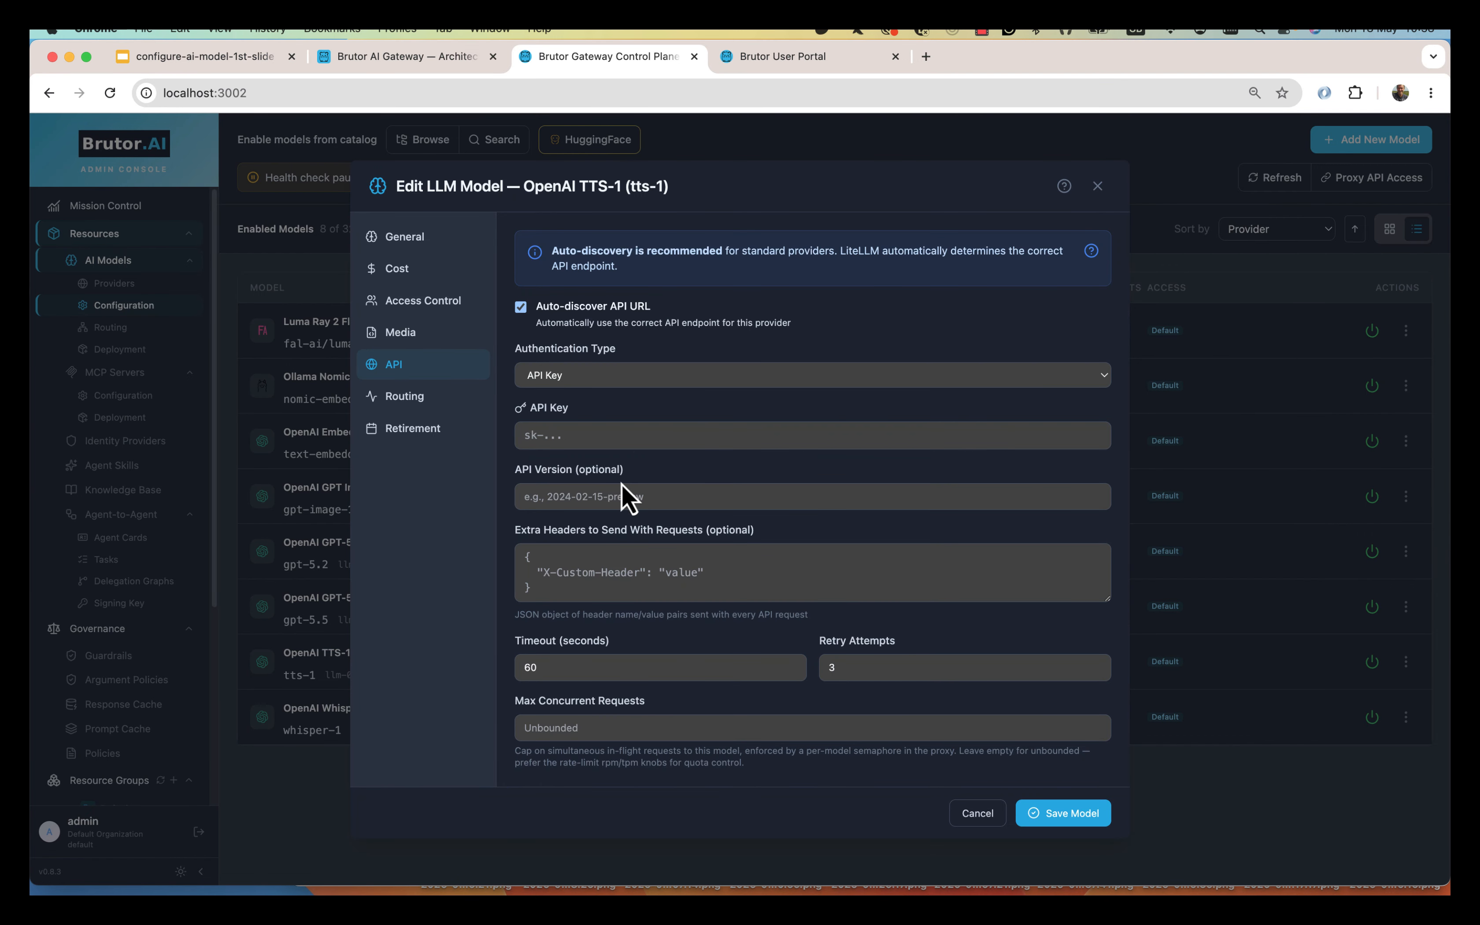
click(577, 435)
key(super+v)
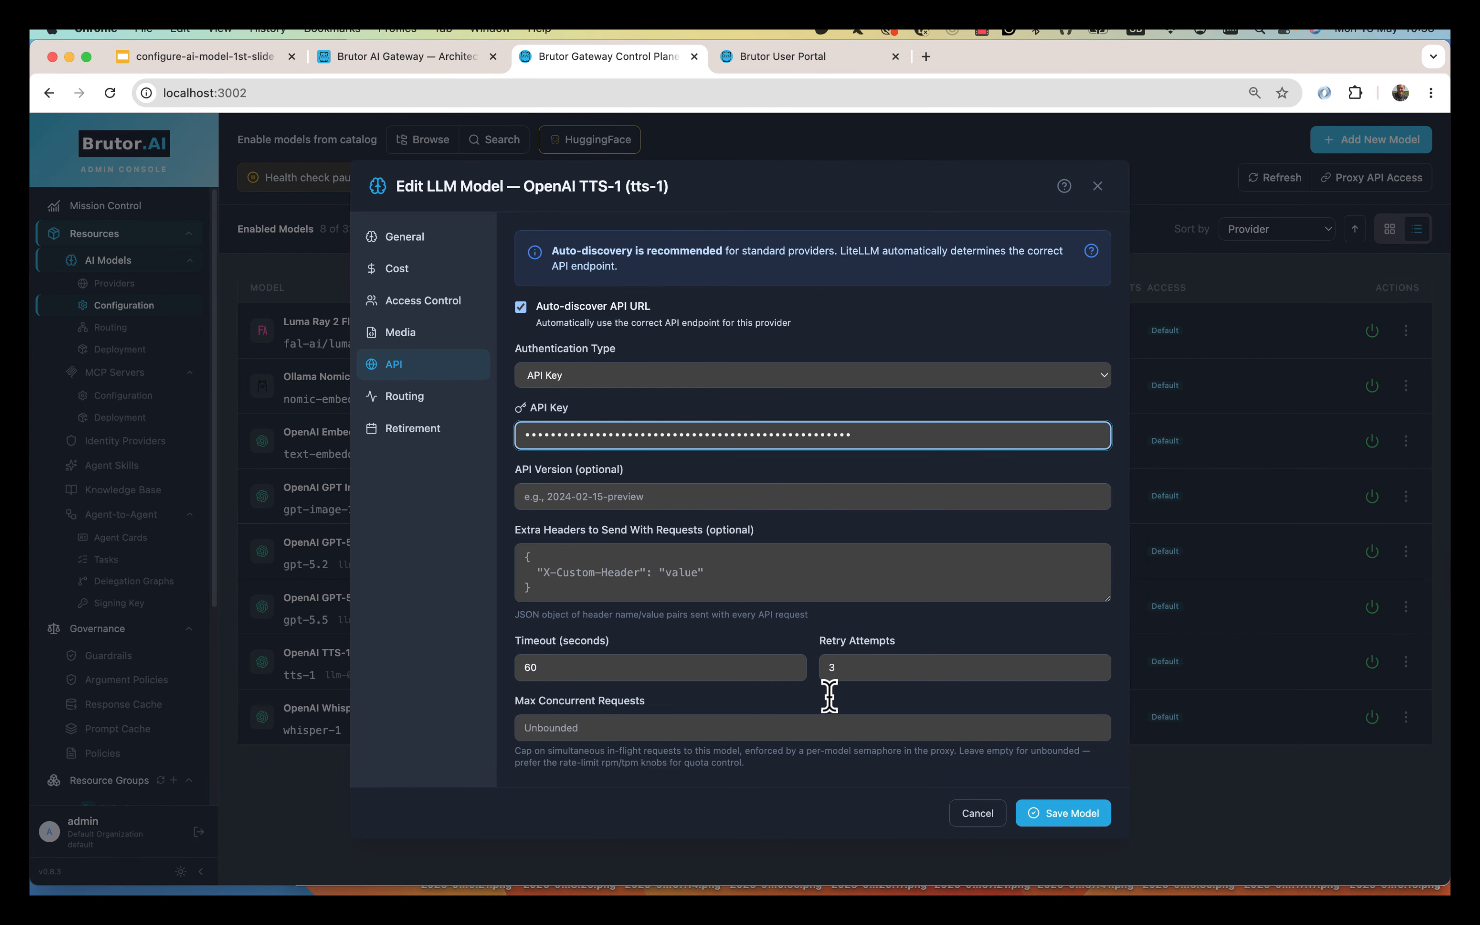
click(1072, 817)
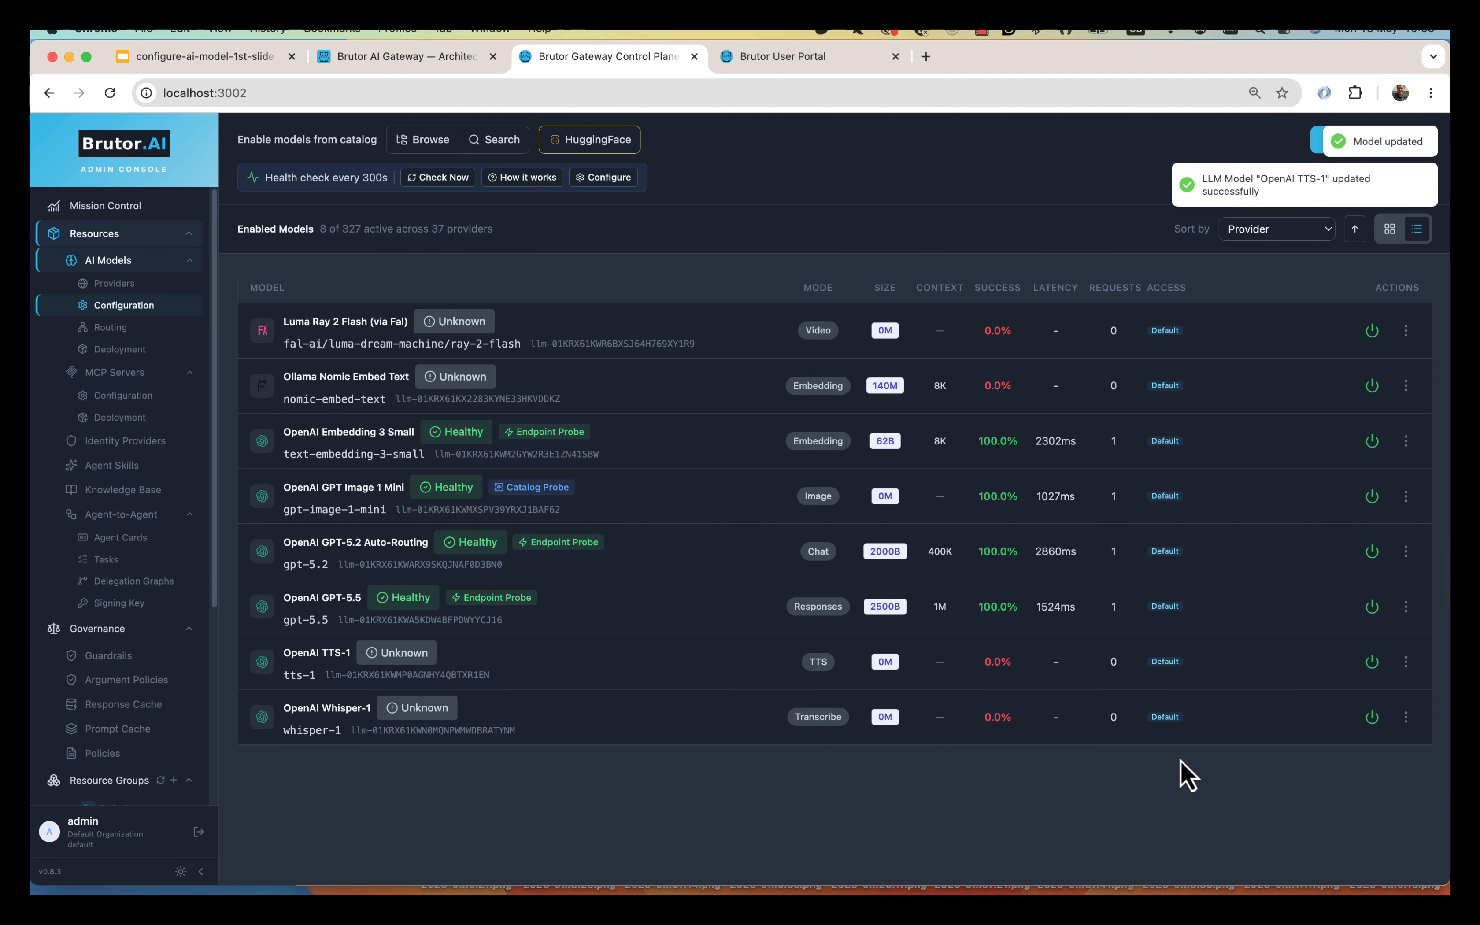
Paste the provider API key into Whisper-1's API settings.
click(1406, 718)
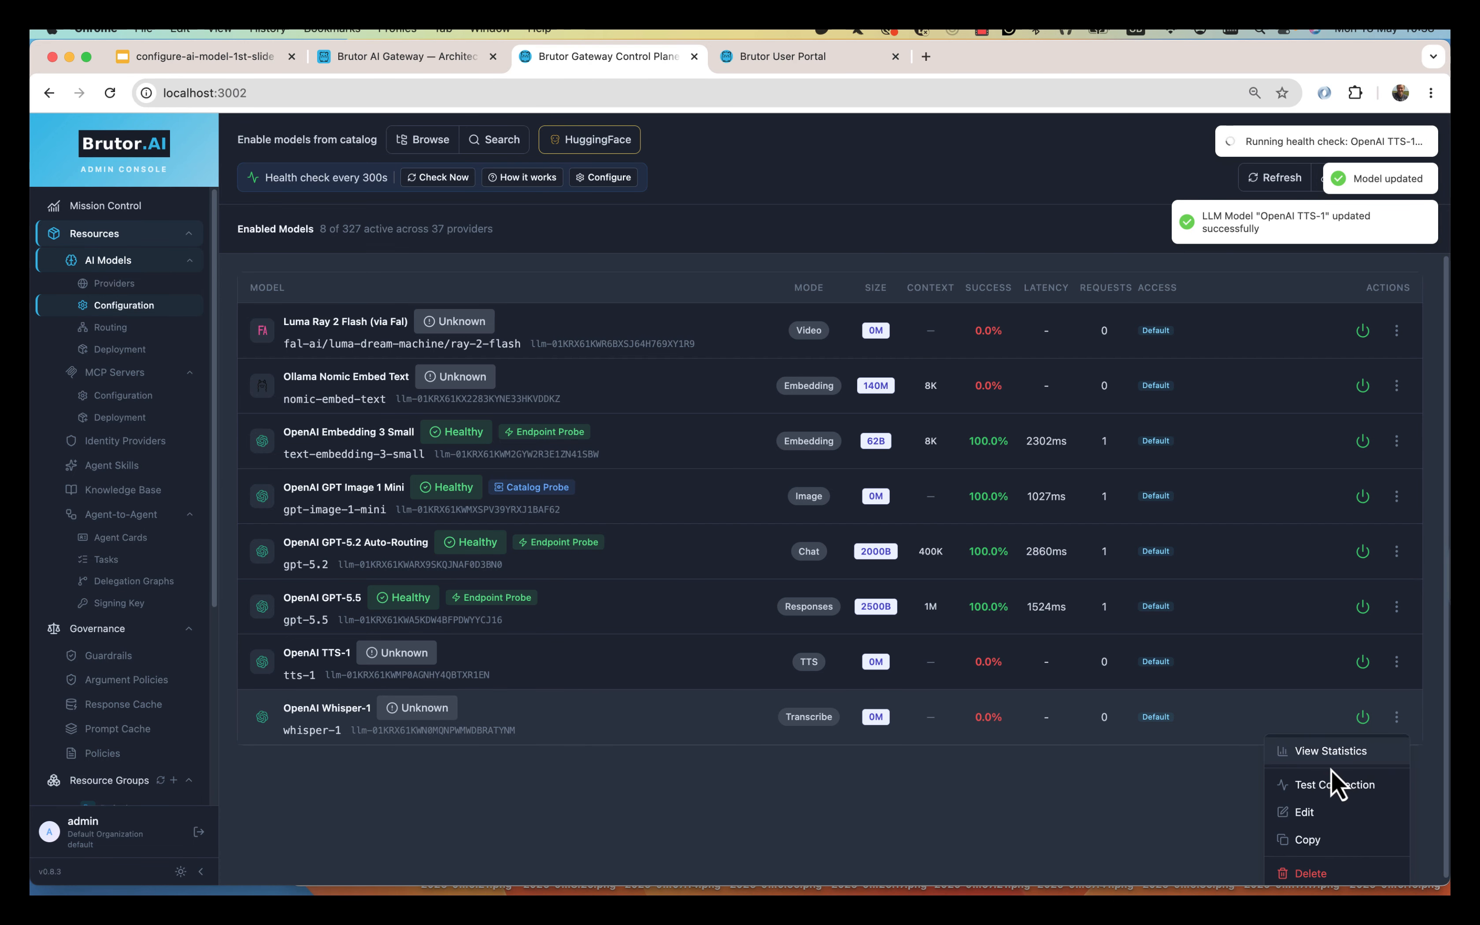
click(1309, 813)
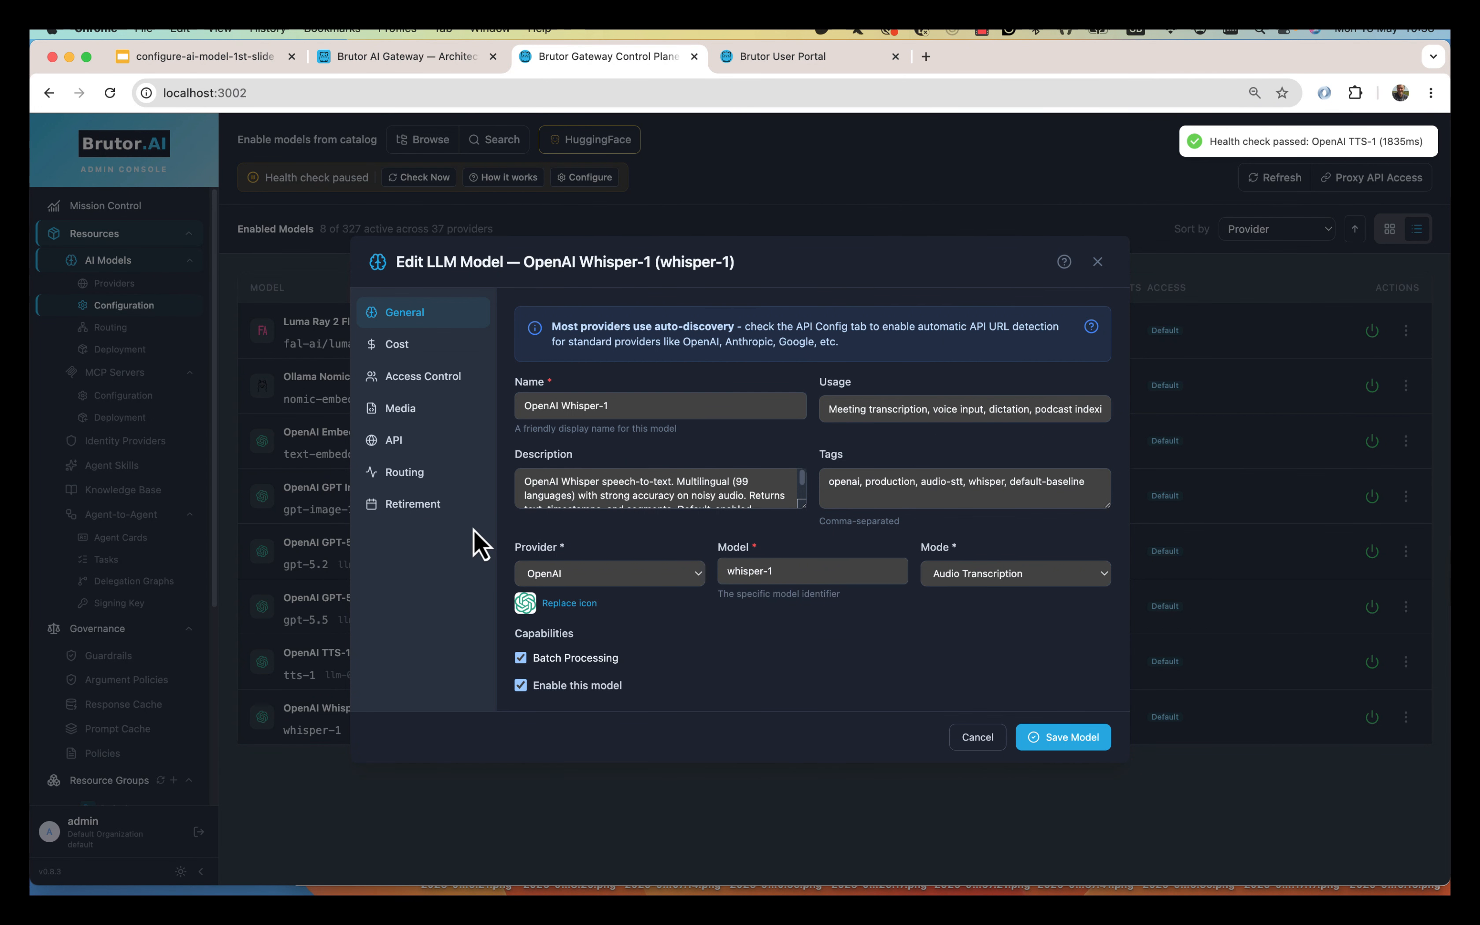
click(416, 442)
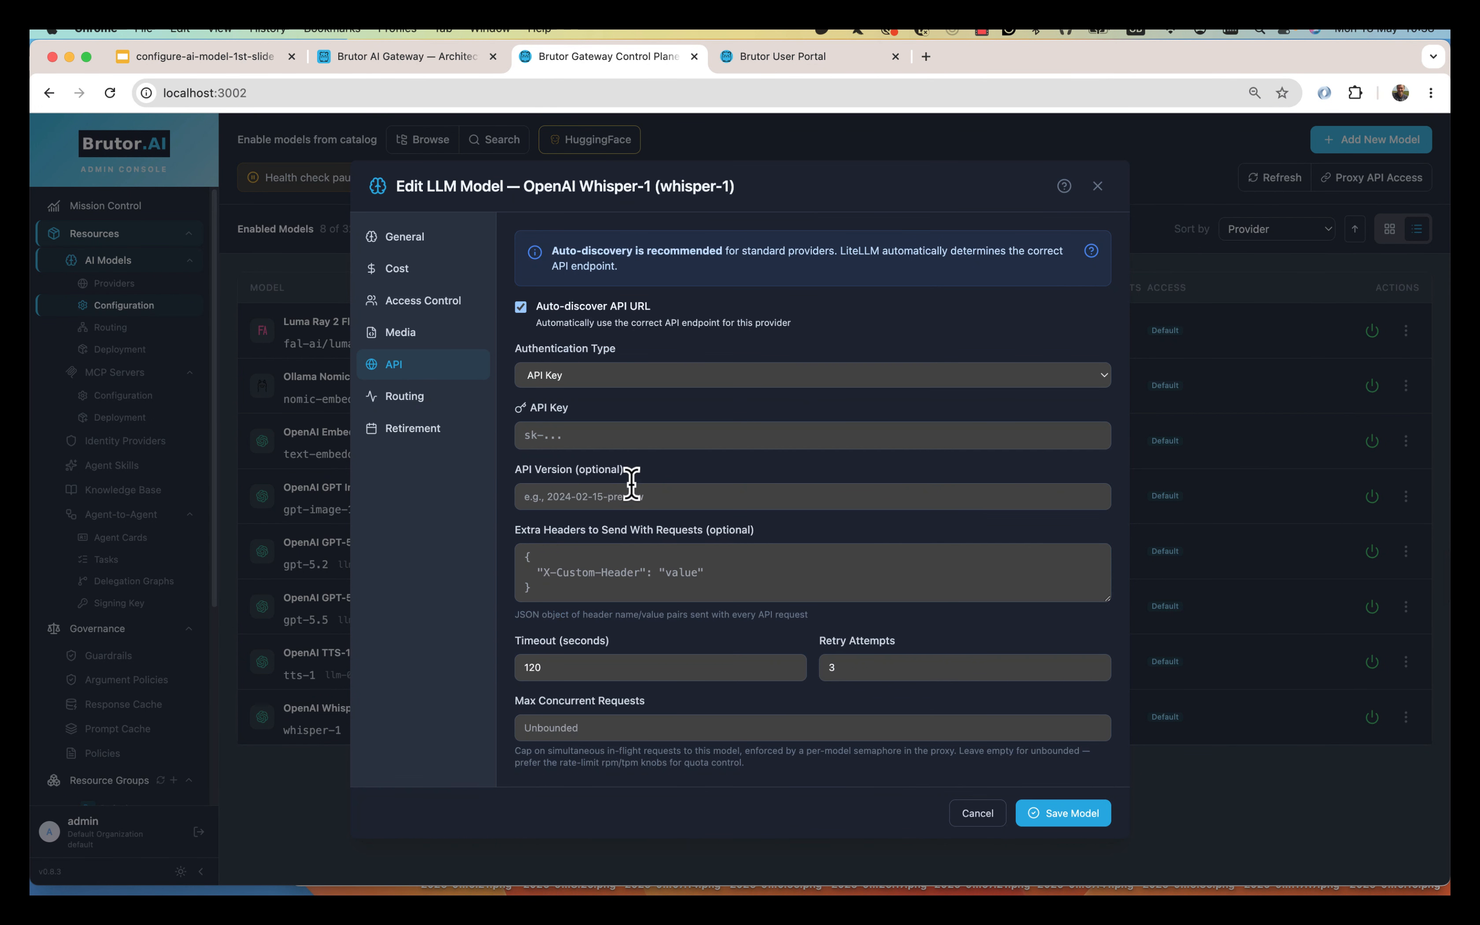
click(633, 437)
key(super+v)
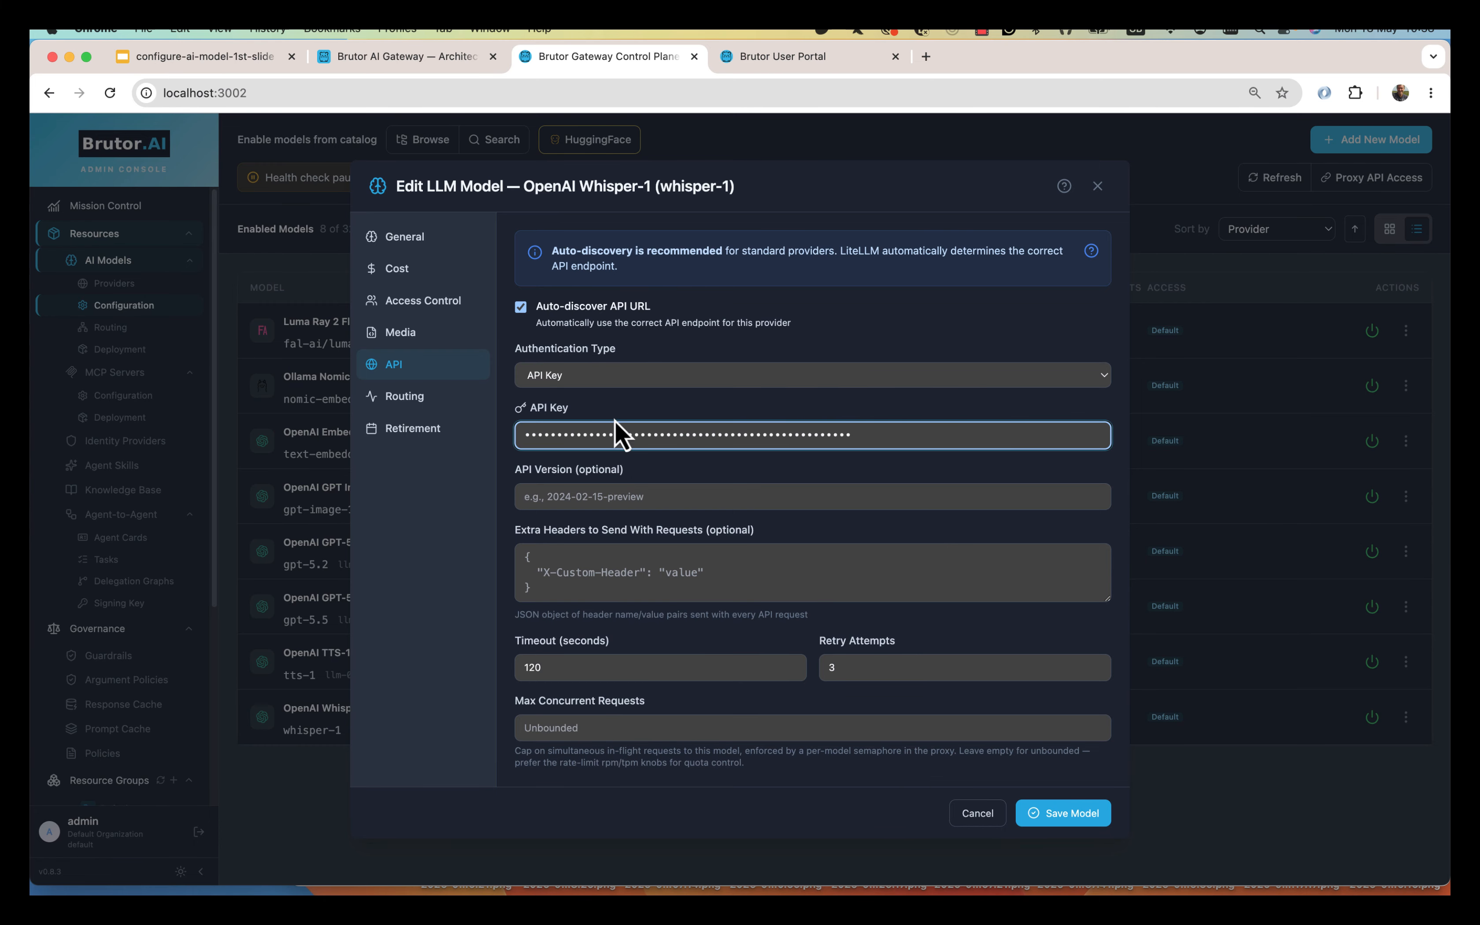
Check Whisper-1's transcription media settings and save it, then open Luma Ray 2 Flash's actions.
click(421, 337)
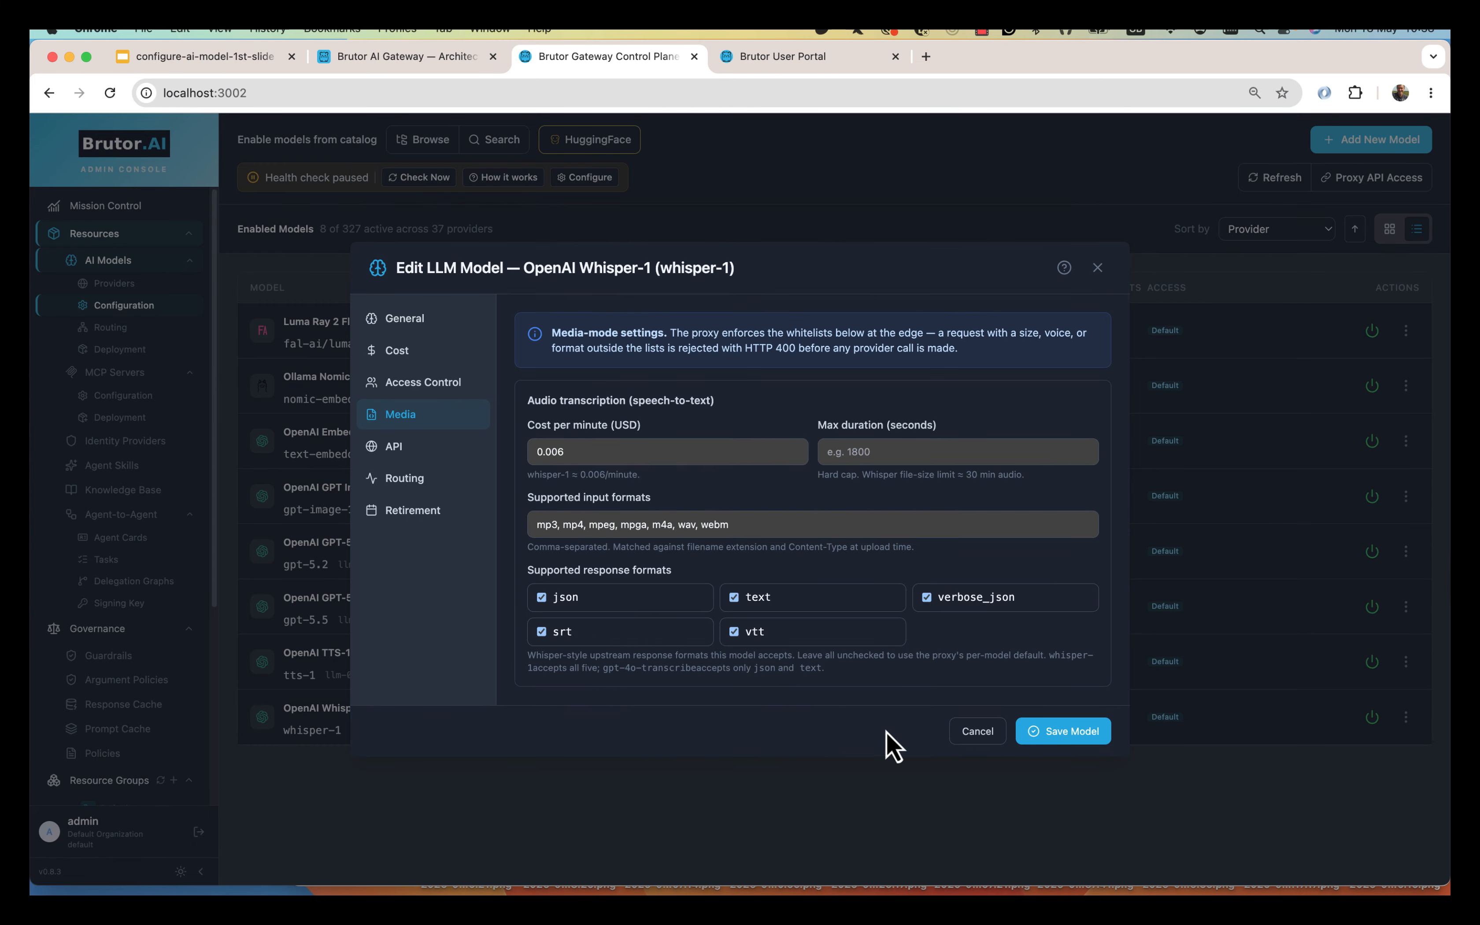
click(1063, 731)
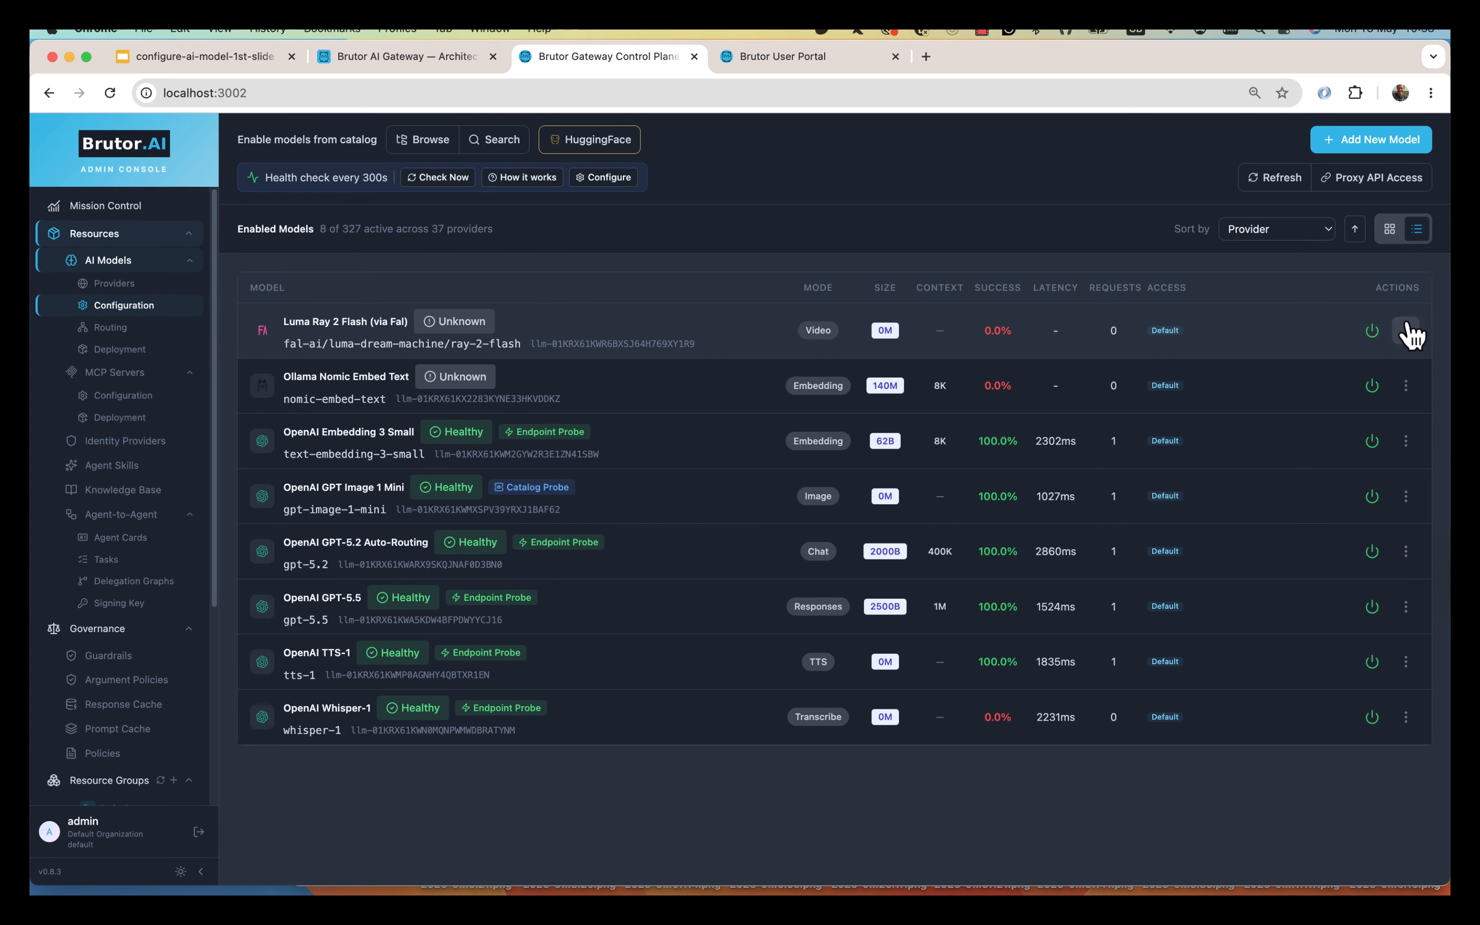
click(1406, 330)
Edit Luma Ray 2 Flash, paste its provider API key in the API tab, and save it.
click(1327, 429)
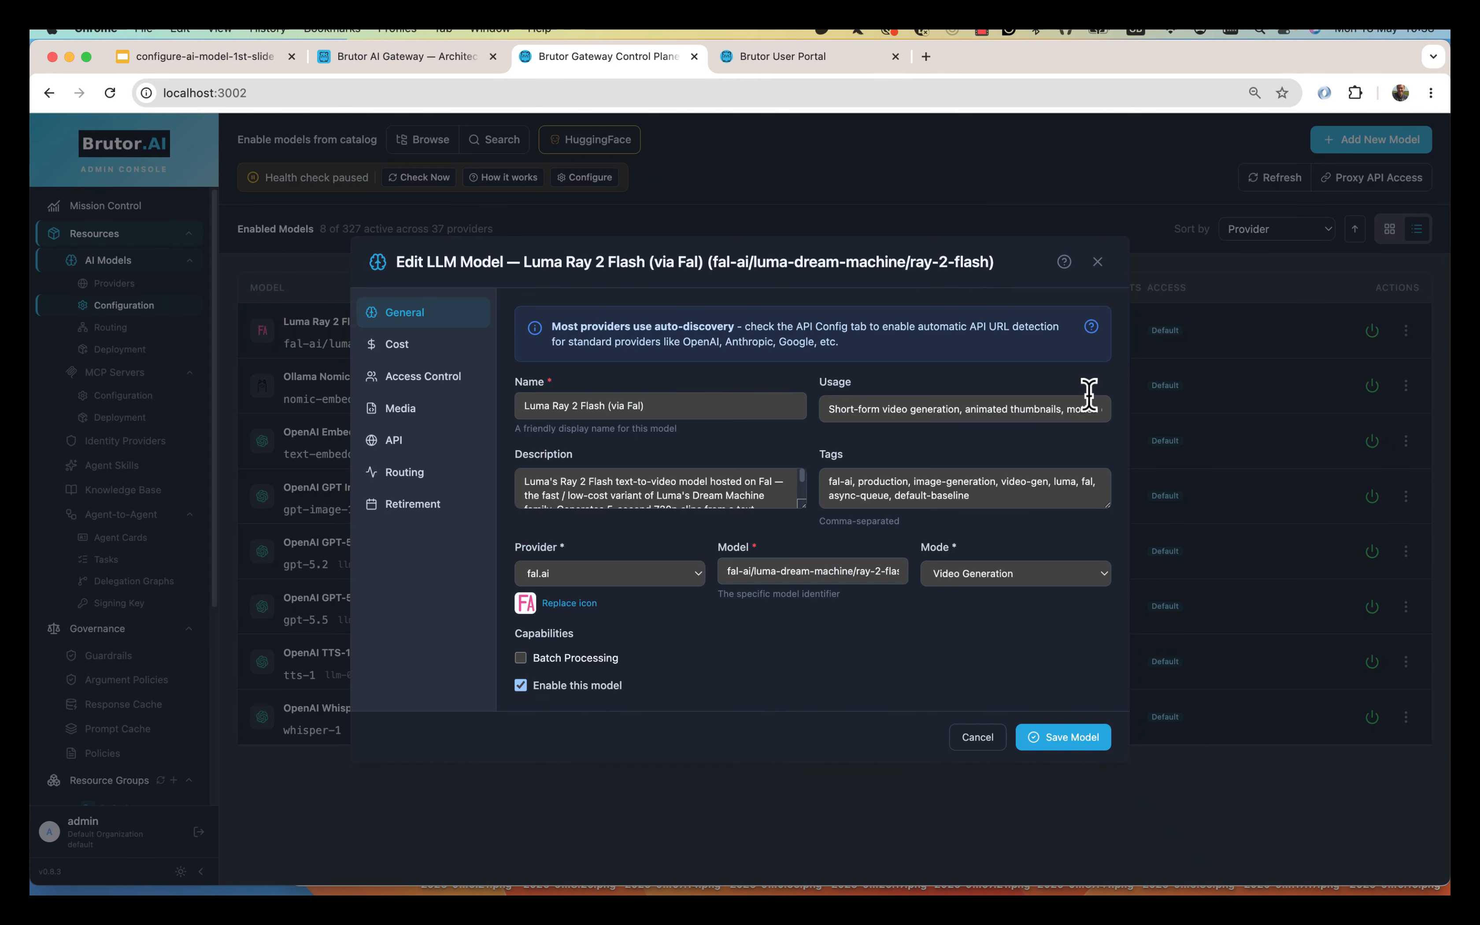
click(422, 453)
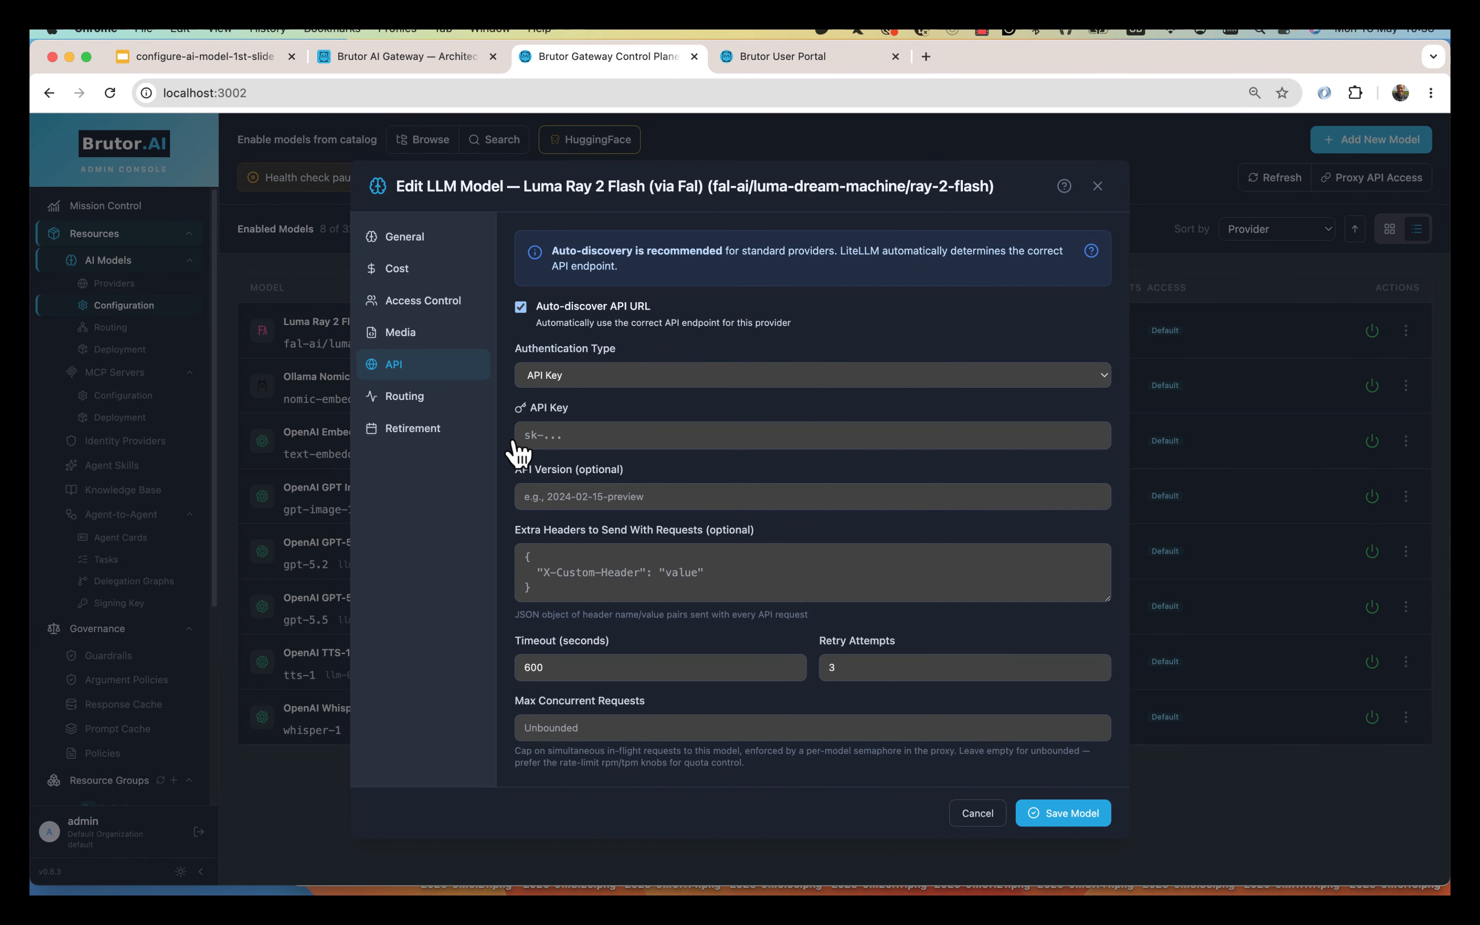
click(622, 433)
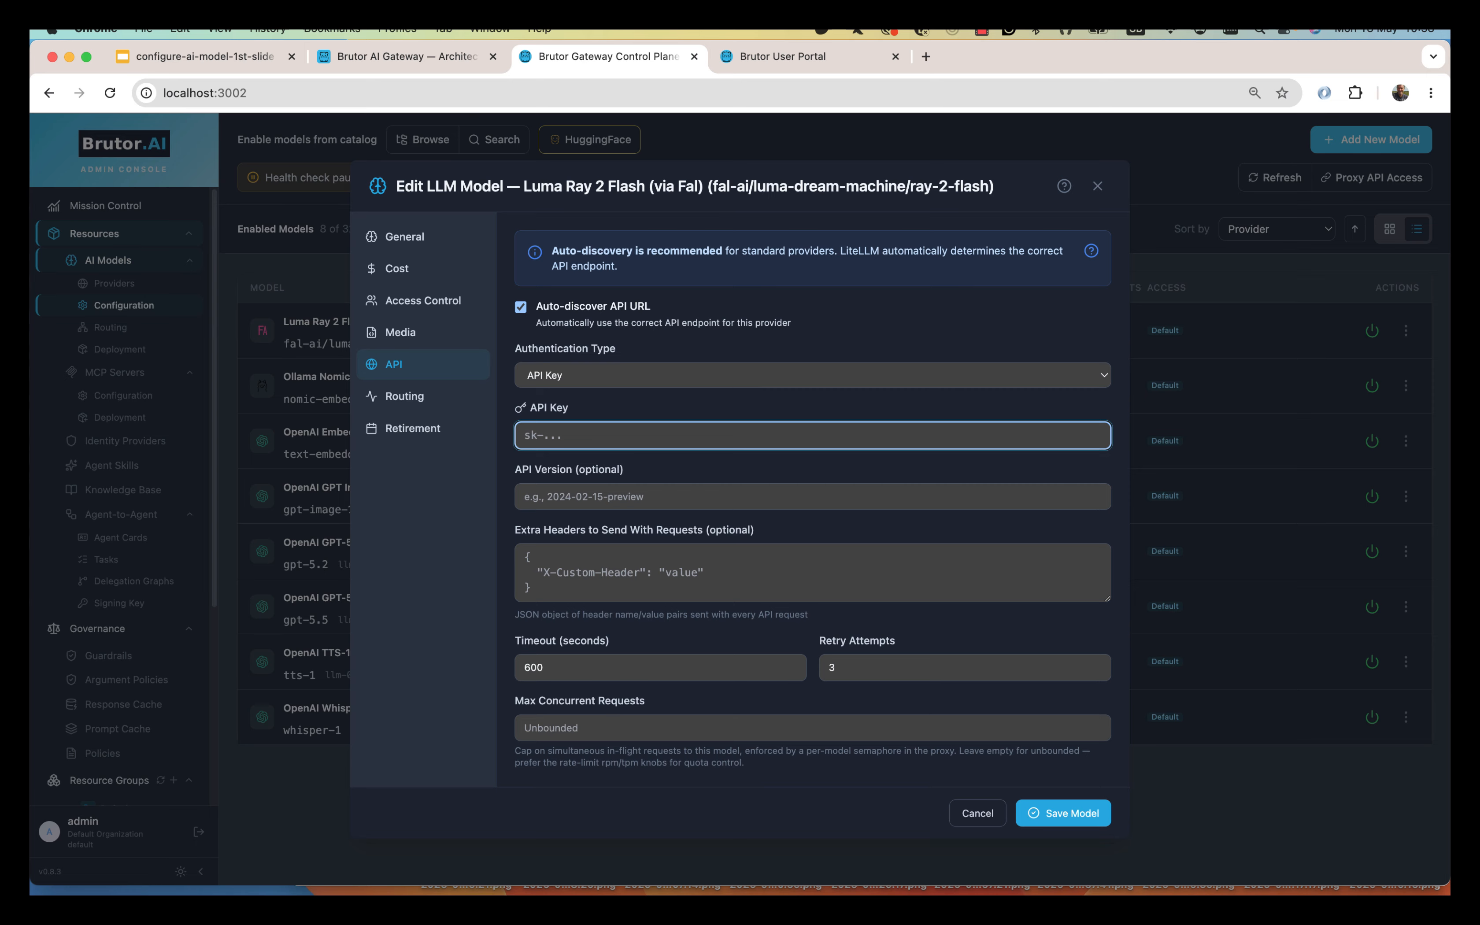
key(super+Tab)
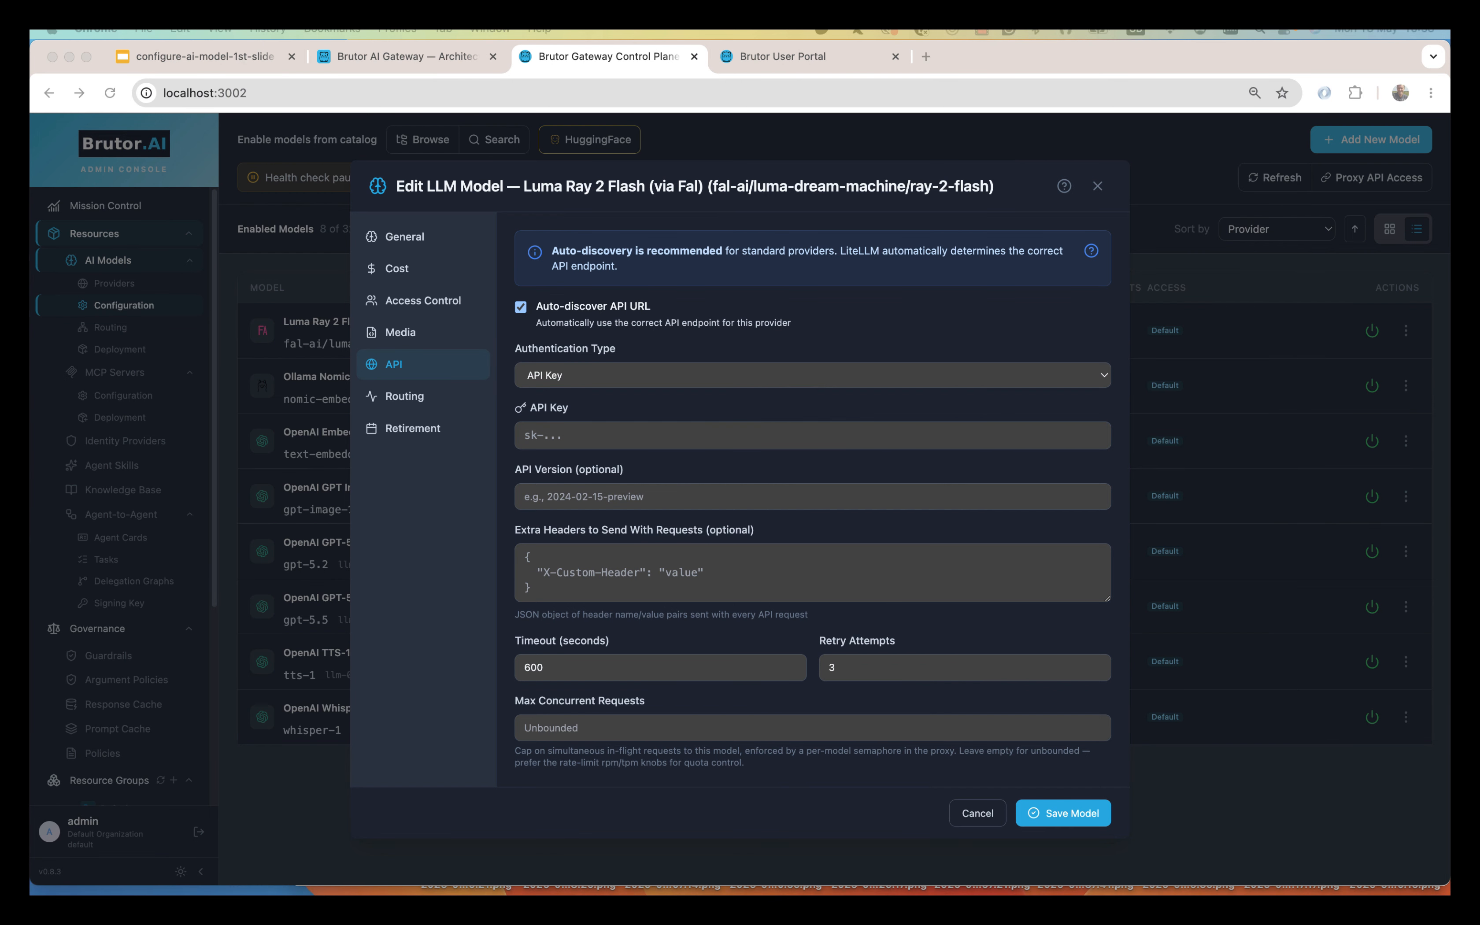
click(619, 433)
key(super+v)
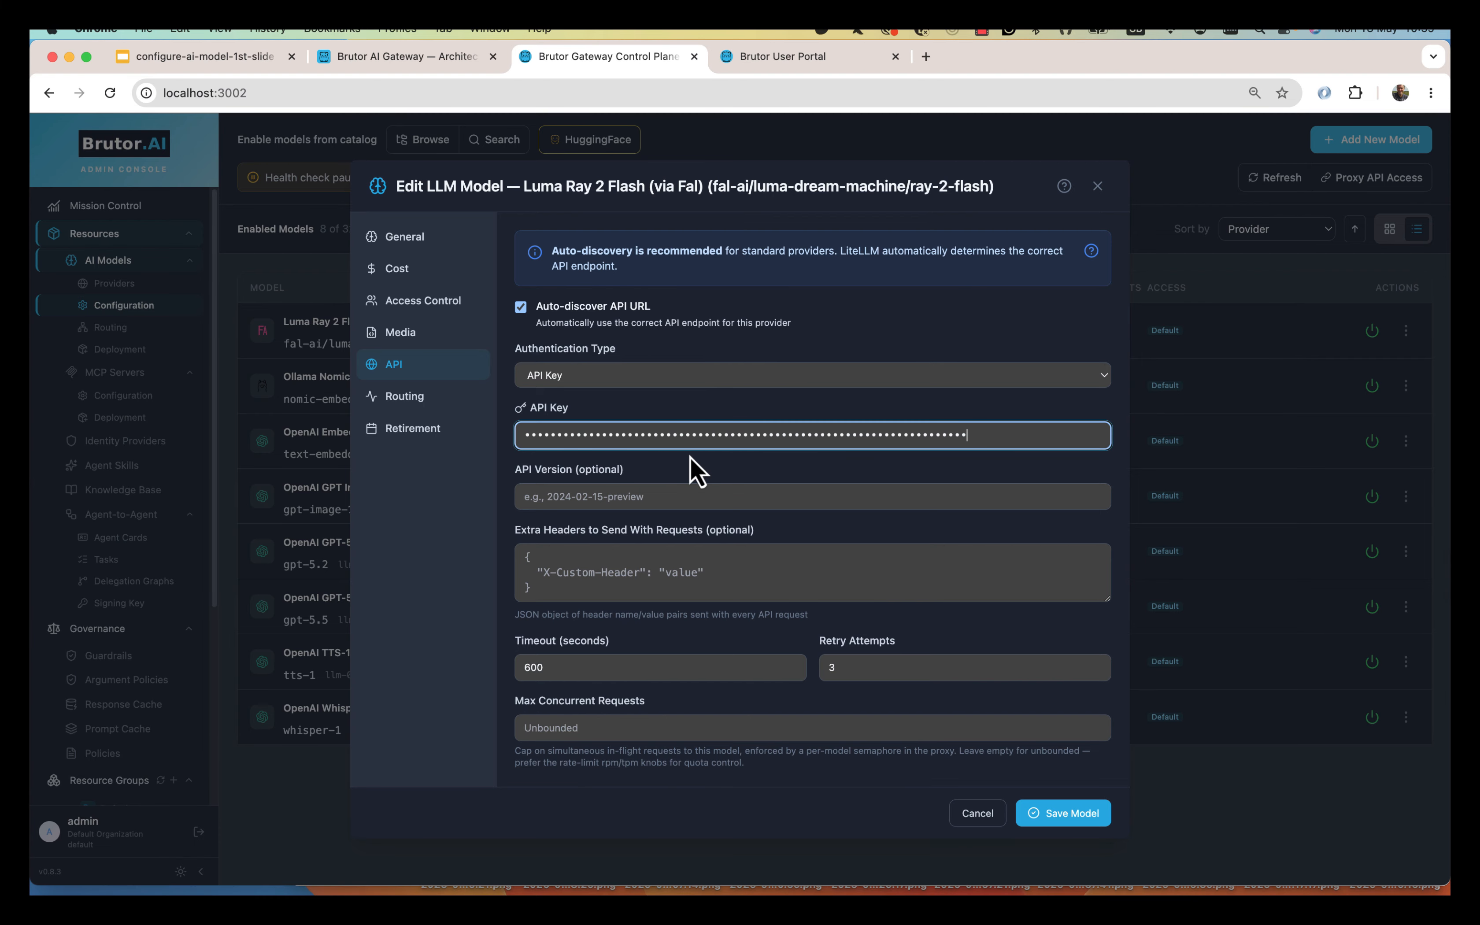
click(1063, 812)
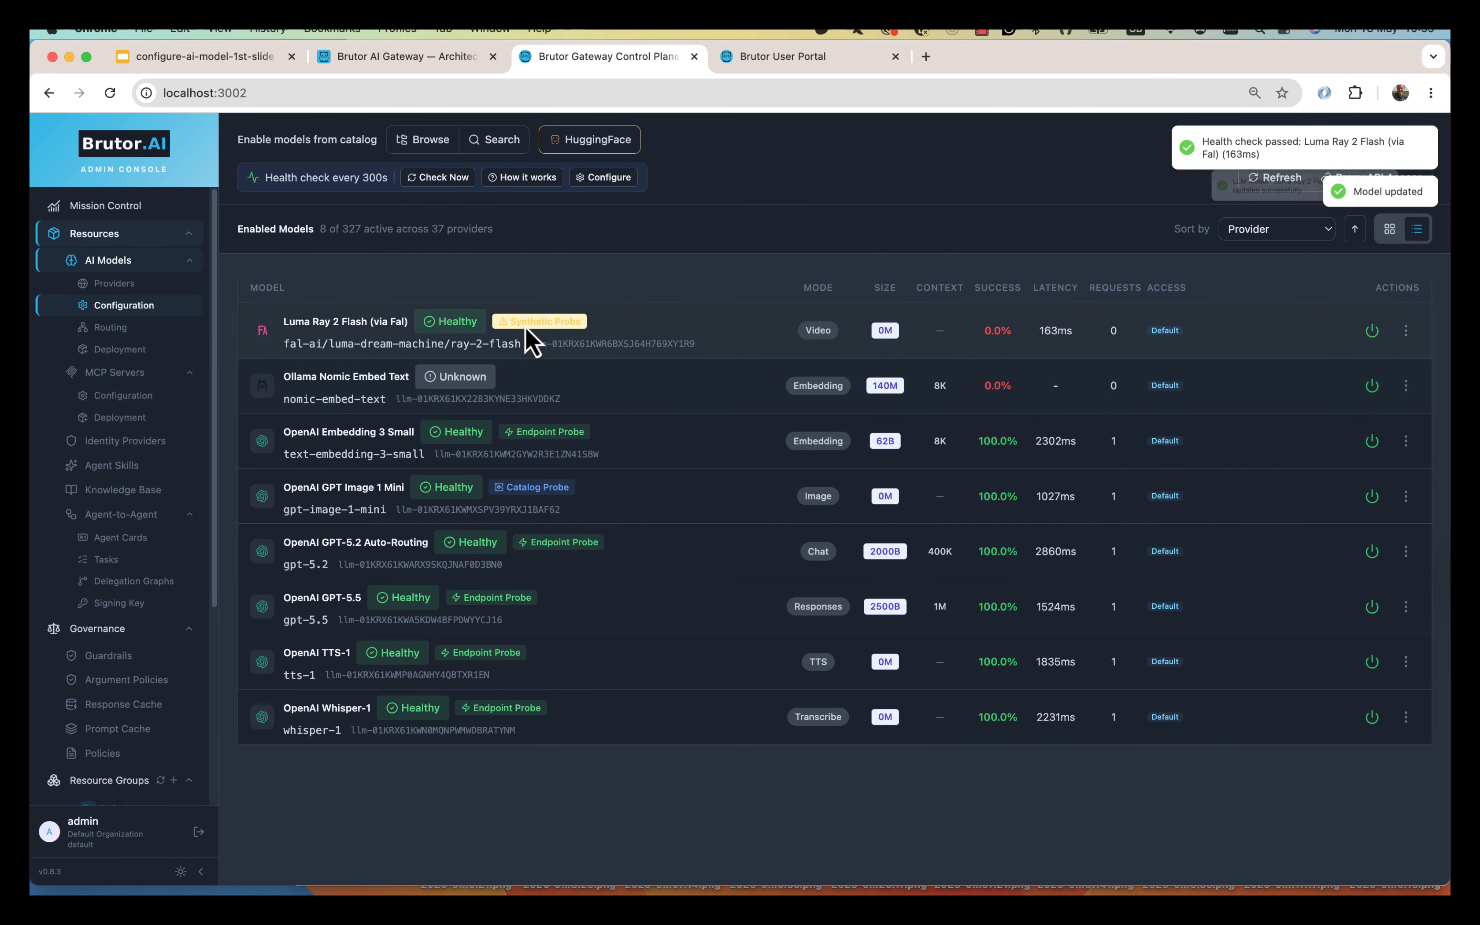
click(527, 179)
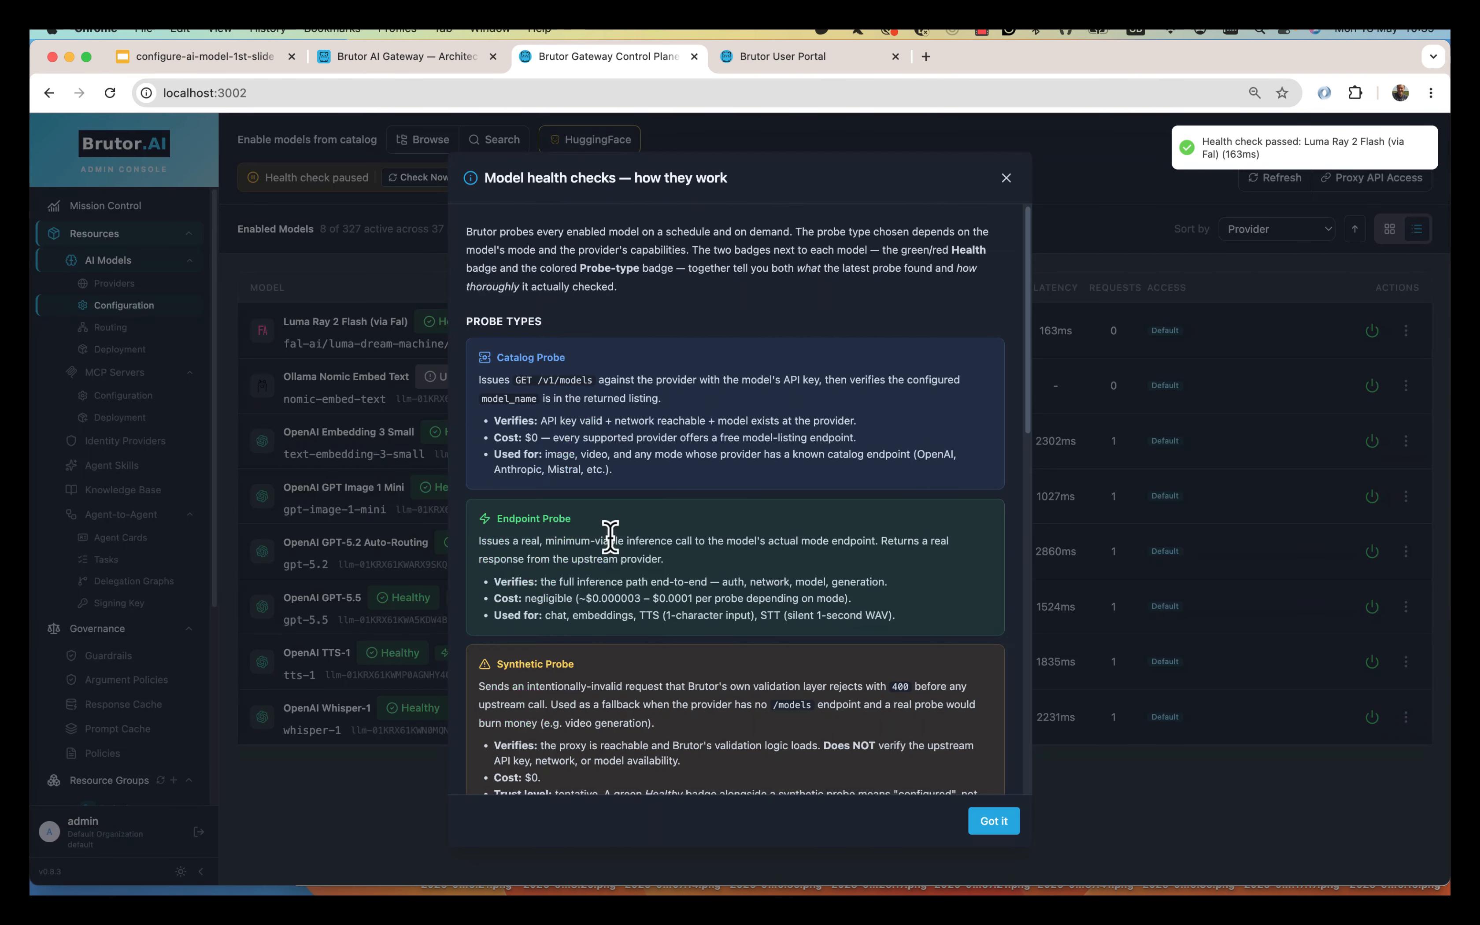
scroll(611, 536, down, 3)
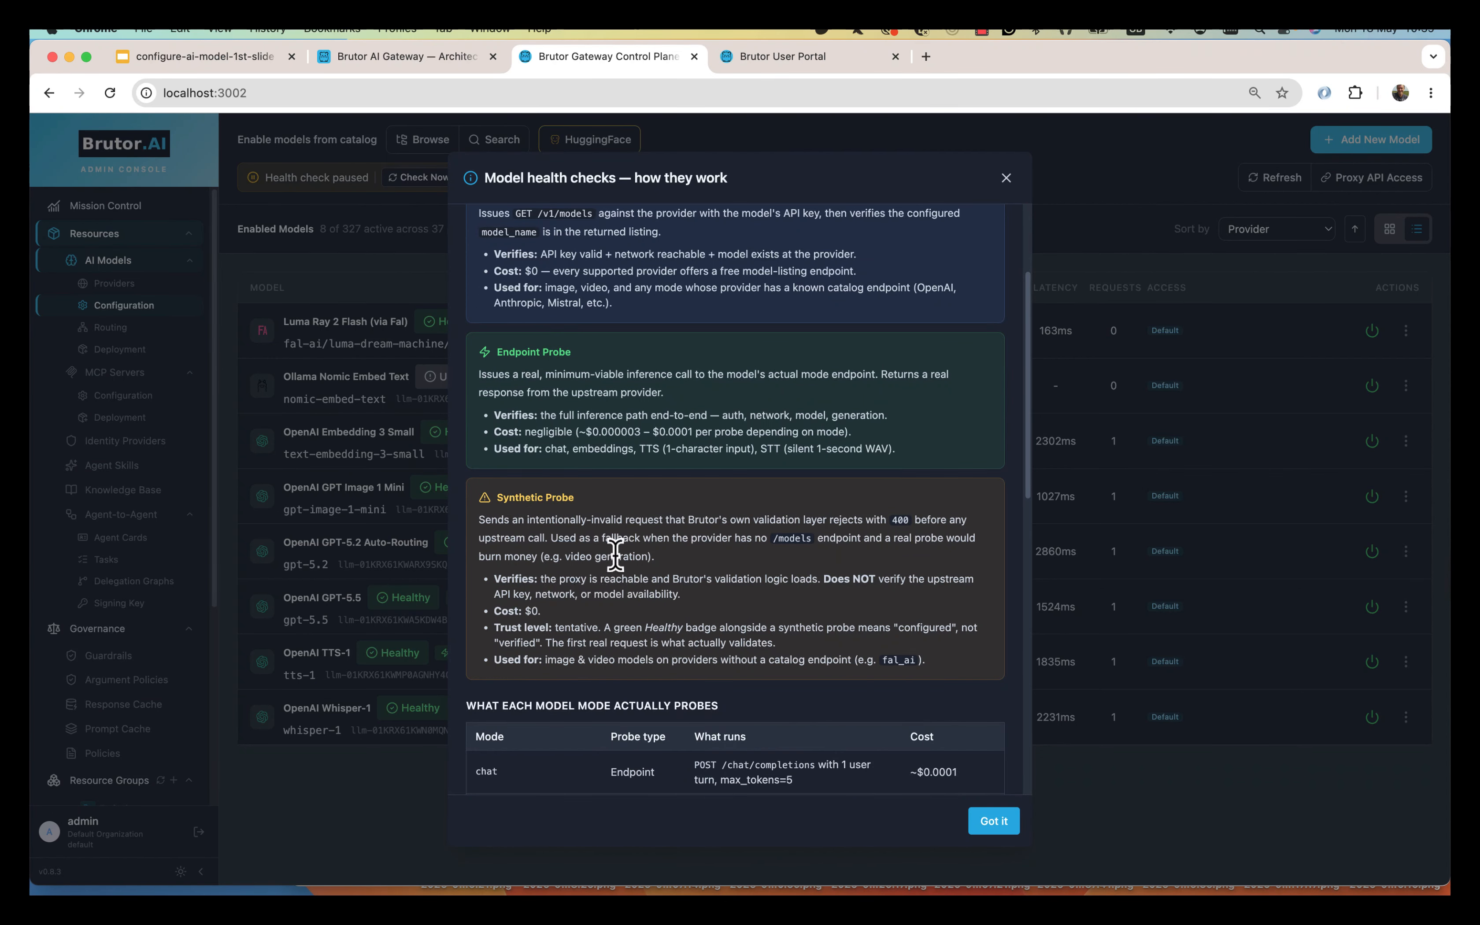
drag(586, 538, 767, 540)
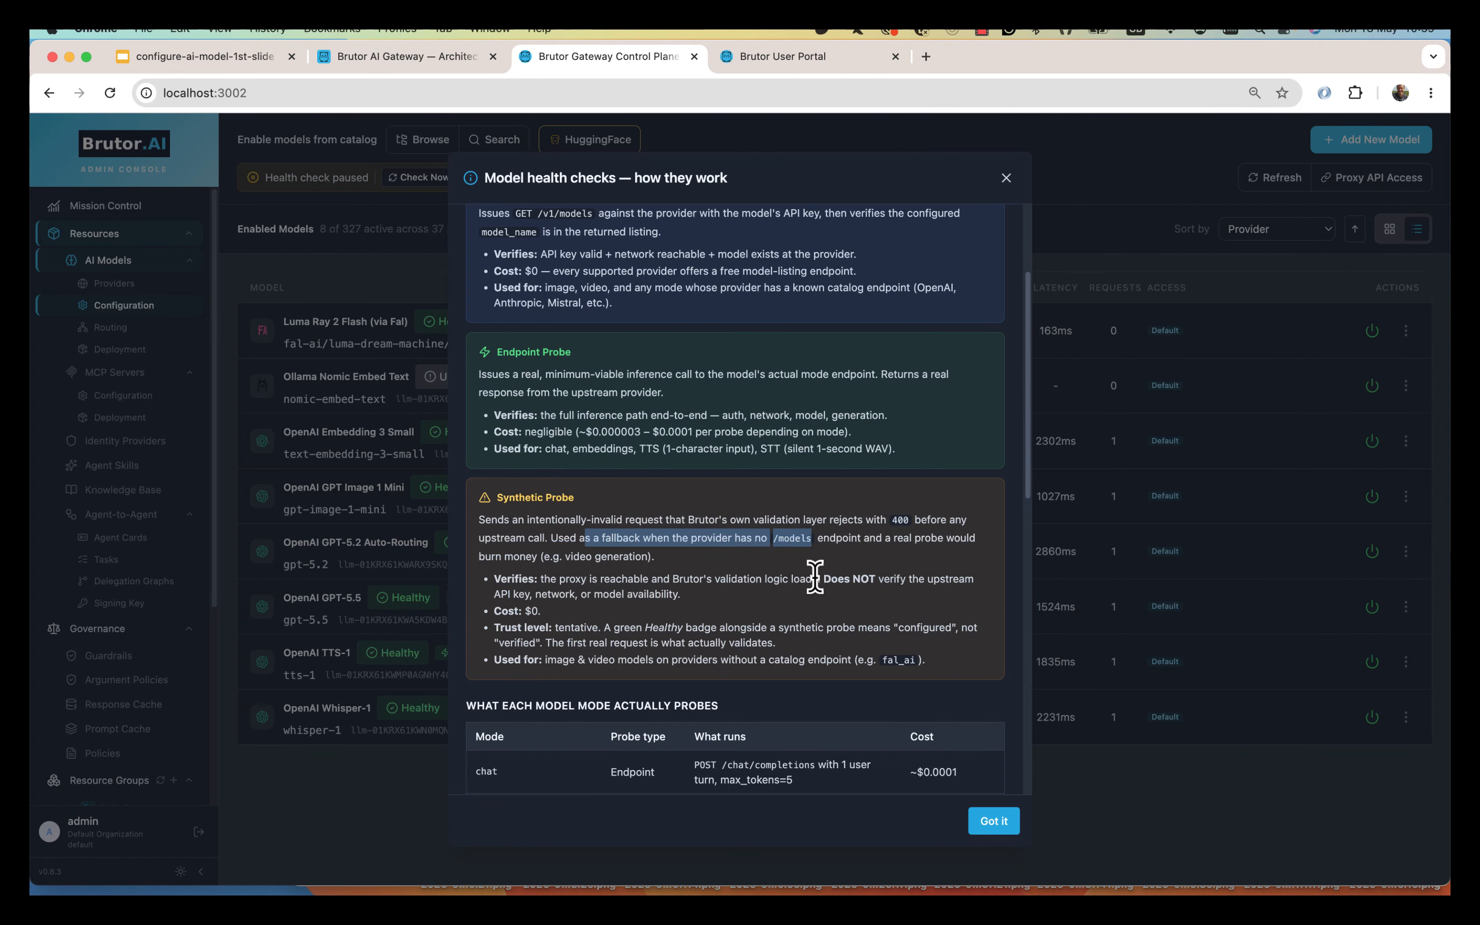
click(518, 604)
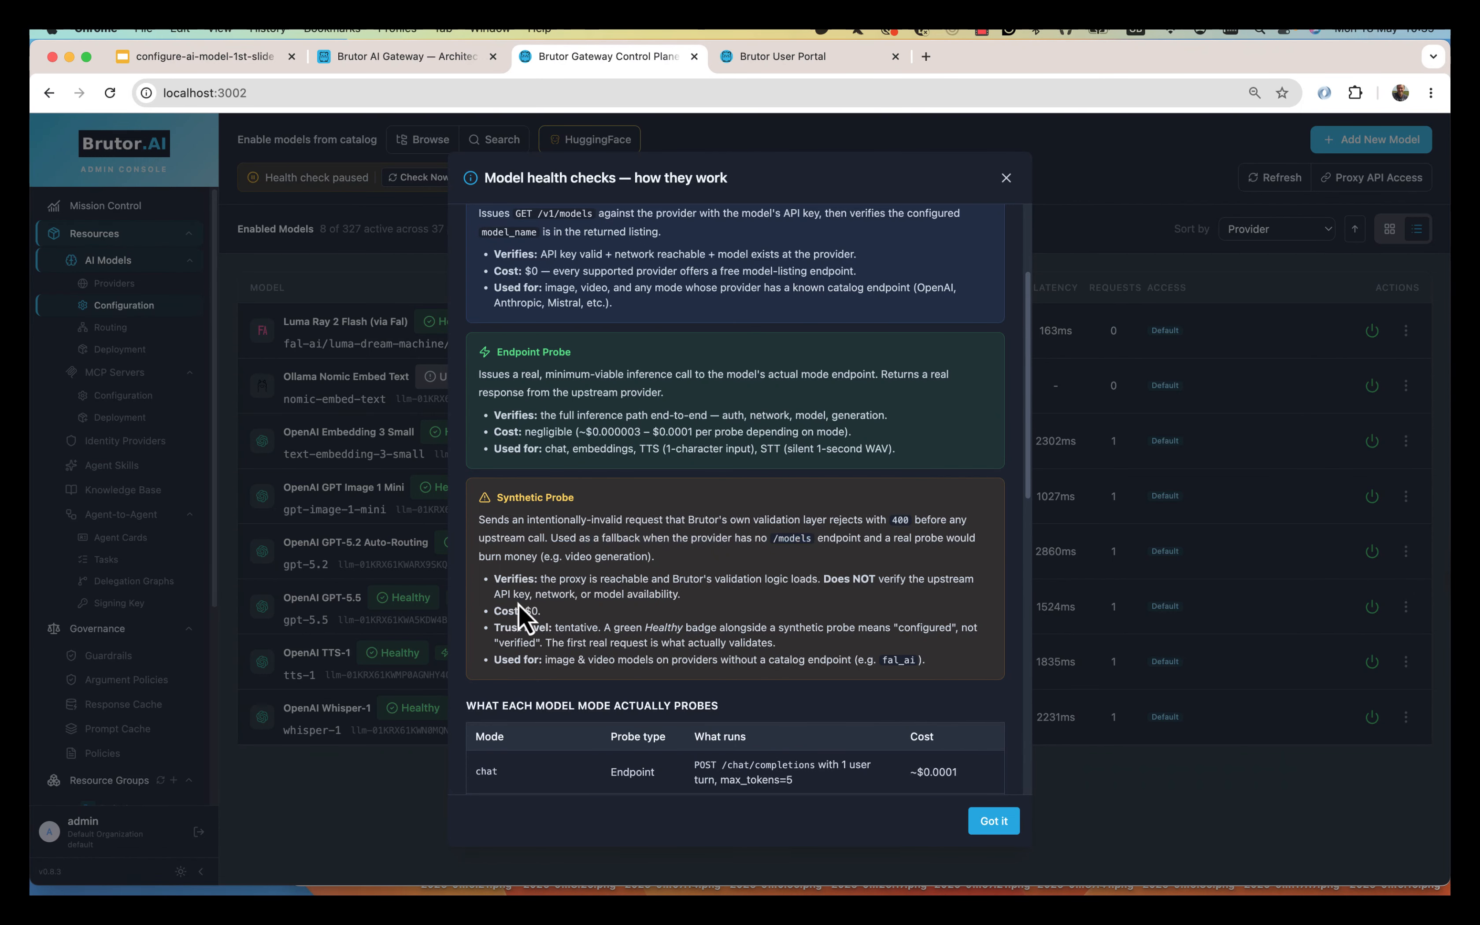
click(994, 822)
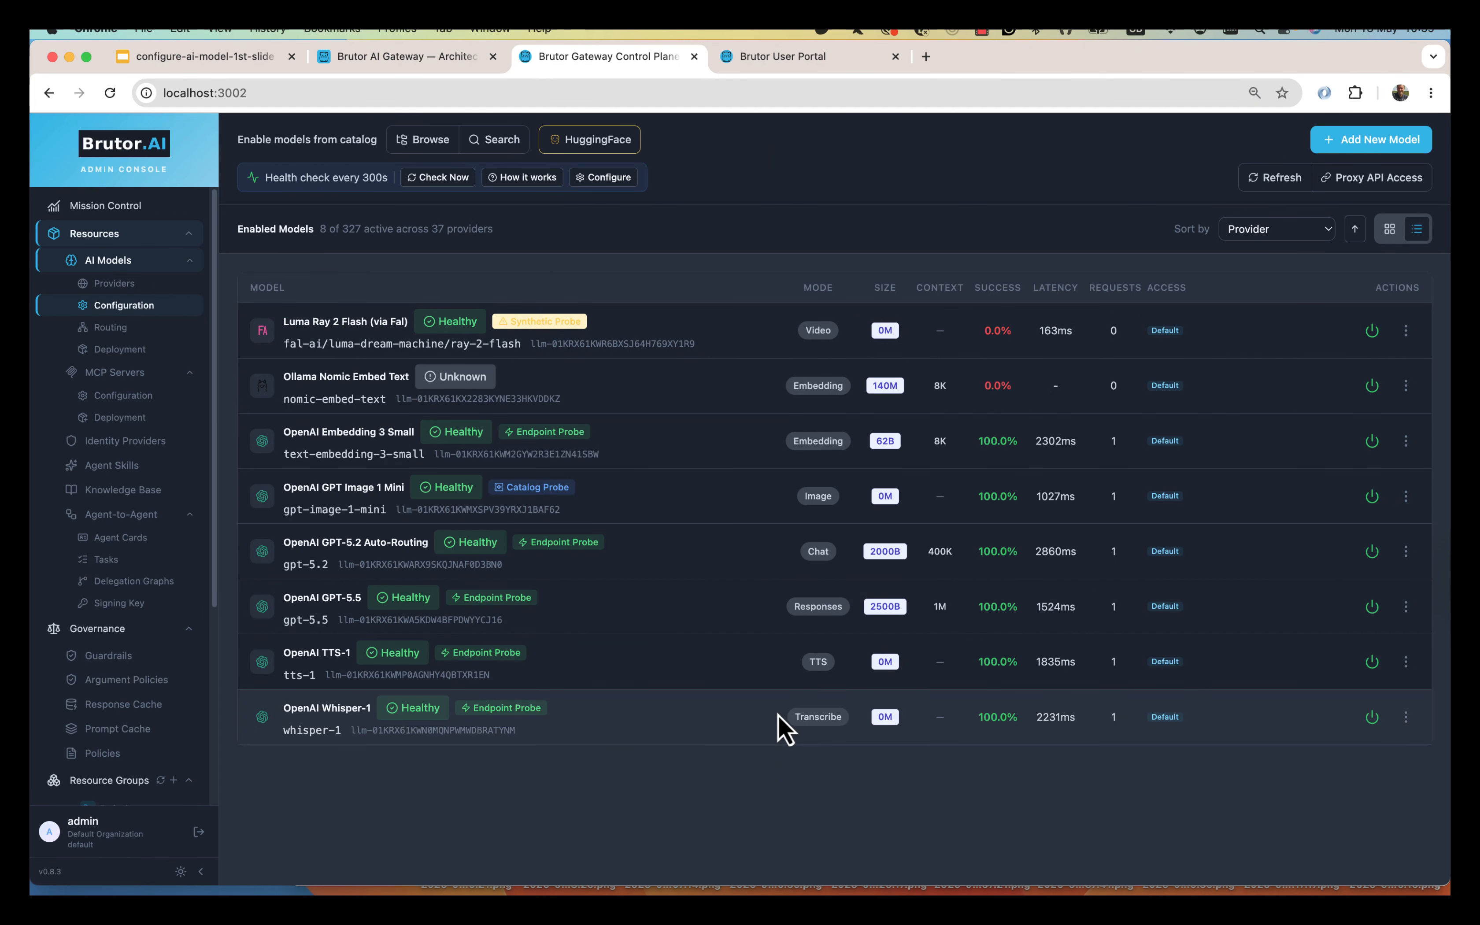
click(603, 178)
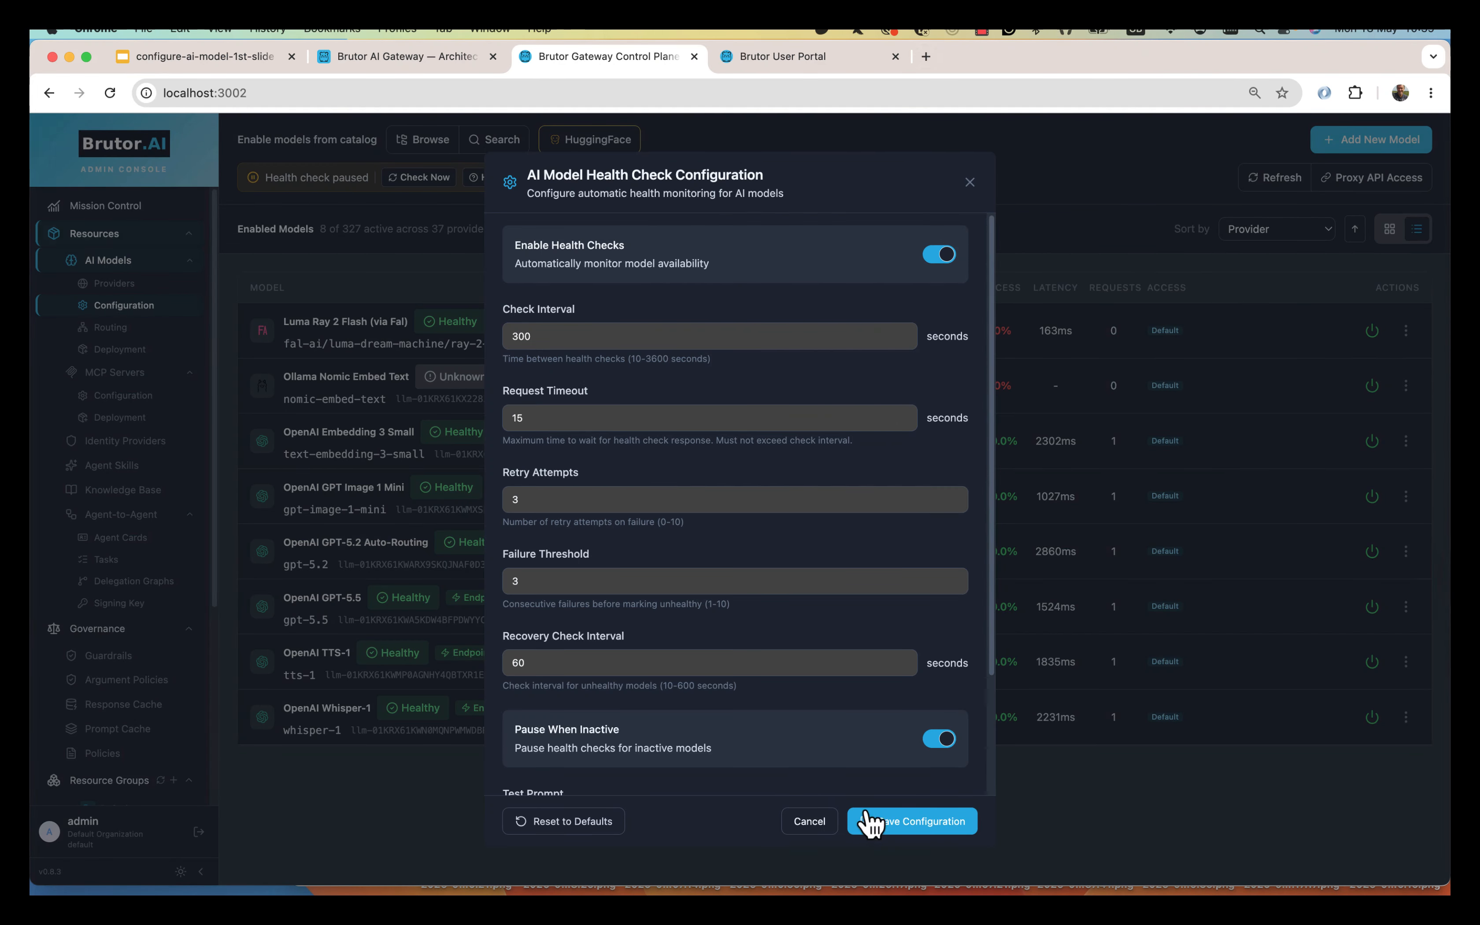
click(805, 823)
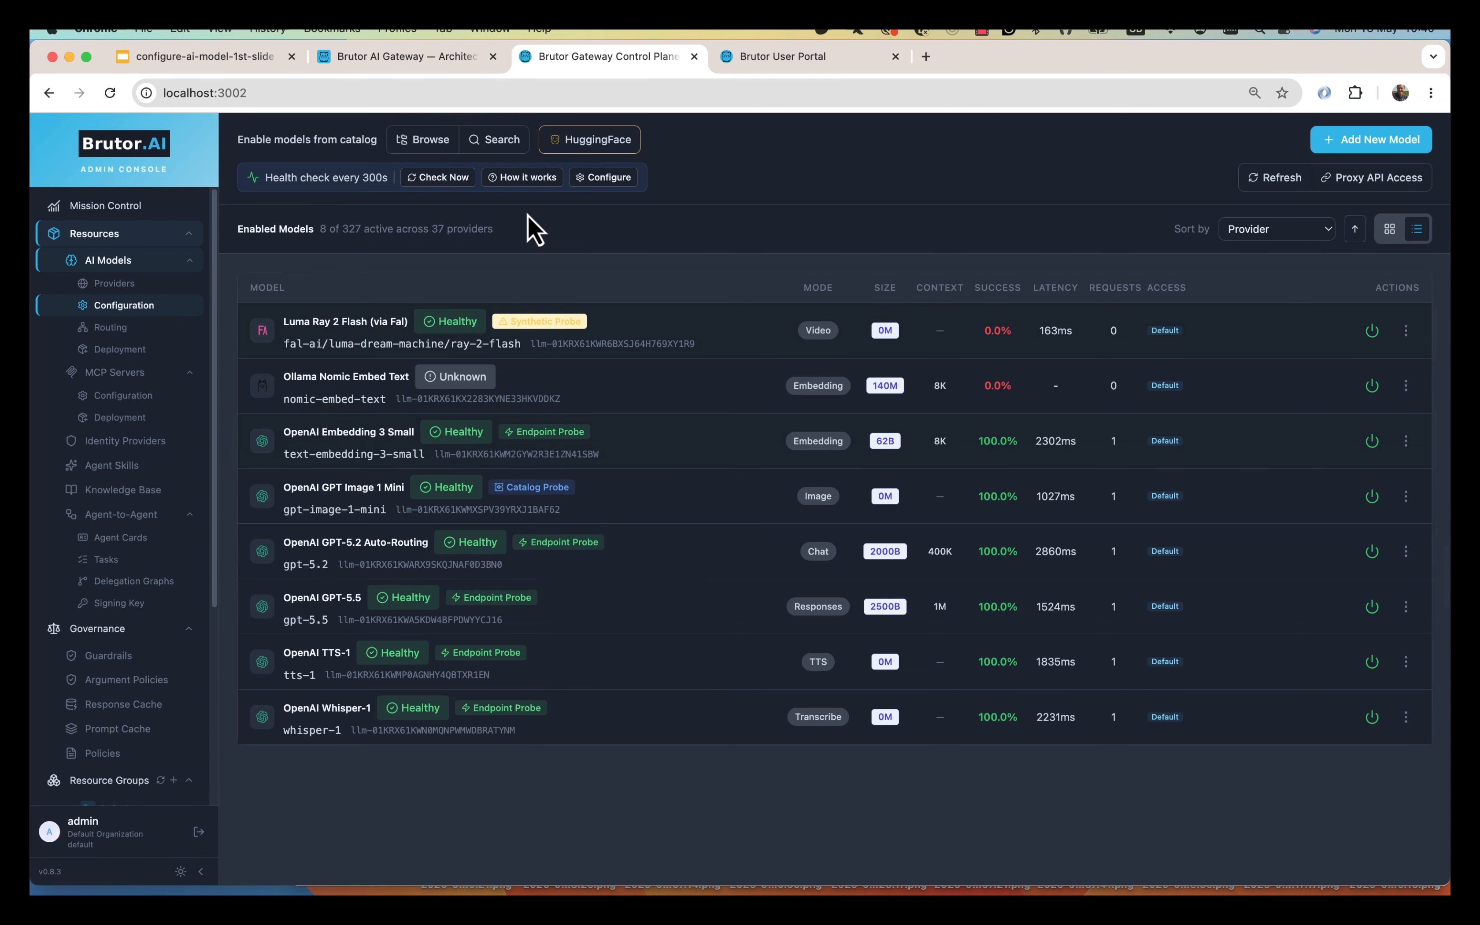
Enable Anthropic Claude Opus 4.7 from the Anthropic section of the model catalog.
click(421, 147)
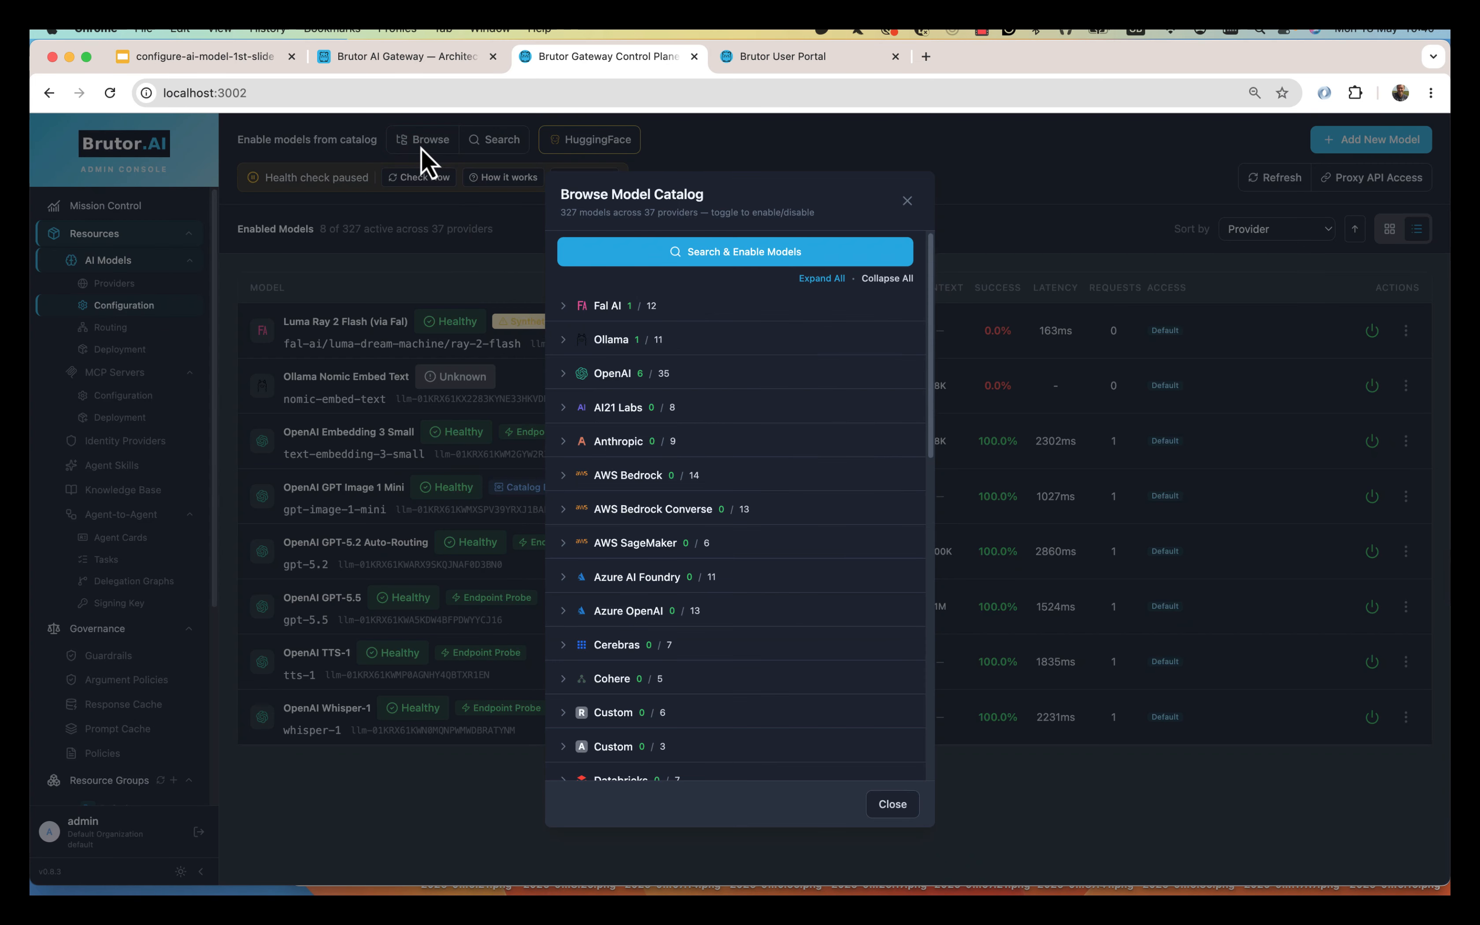
click(567, 441)
scroll(814, 684, down, 6)
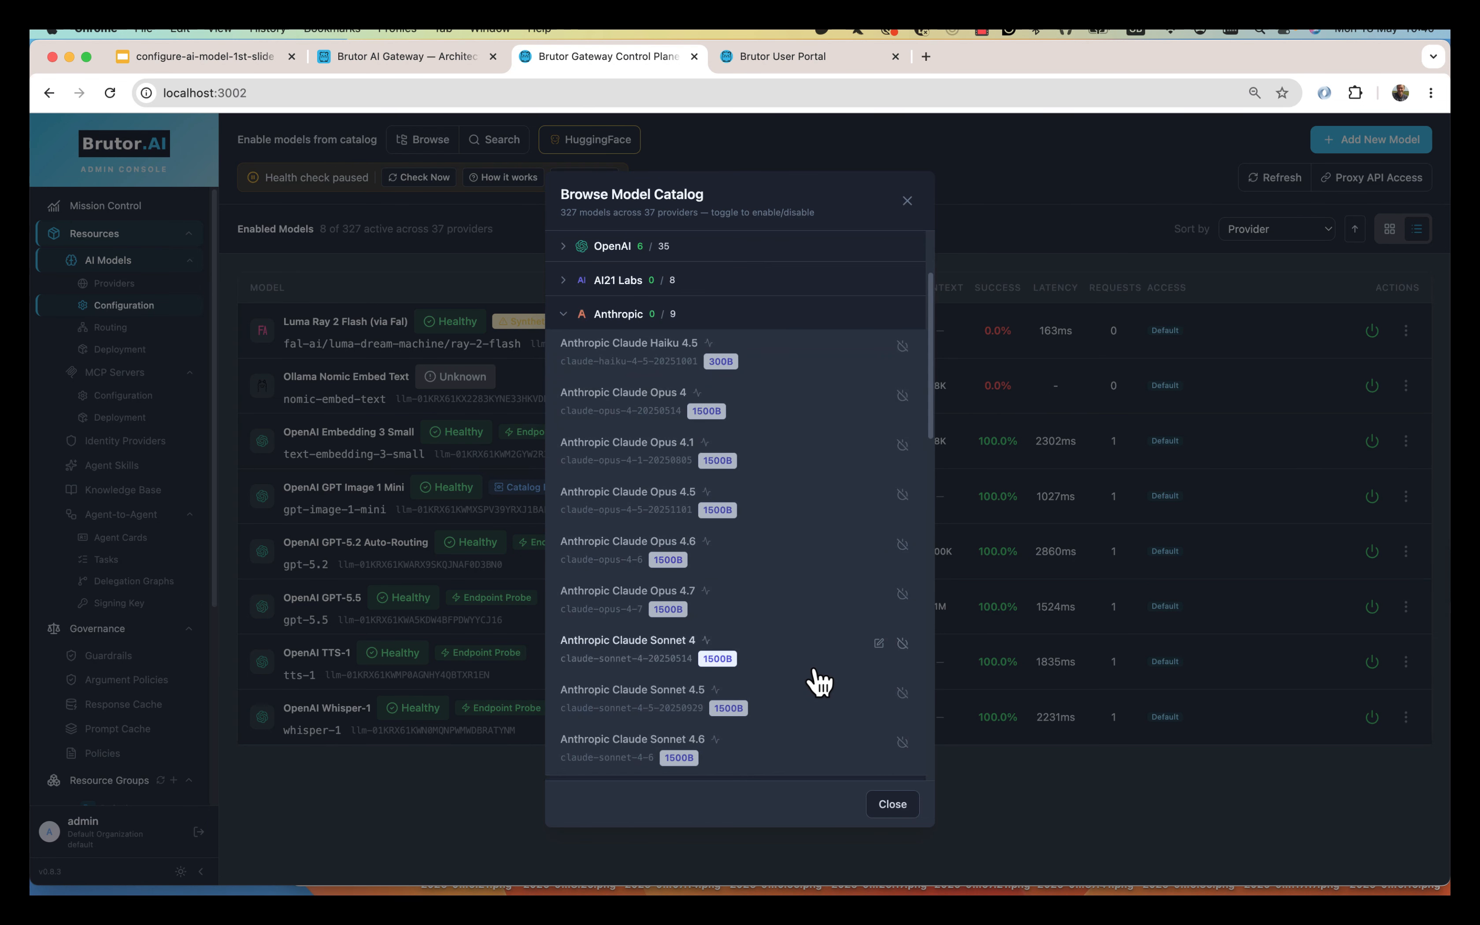
scroll(819, 683, up, 3)
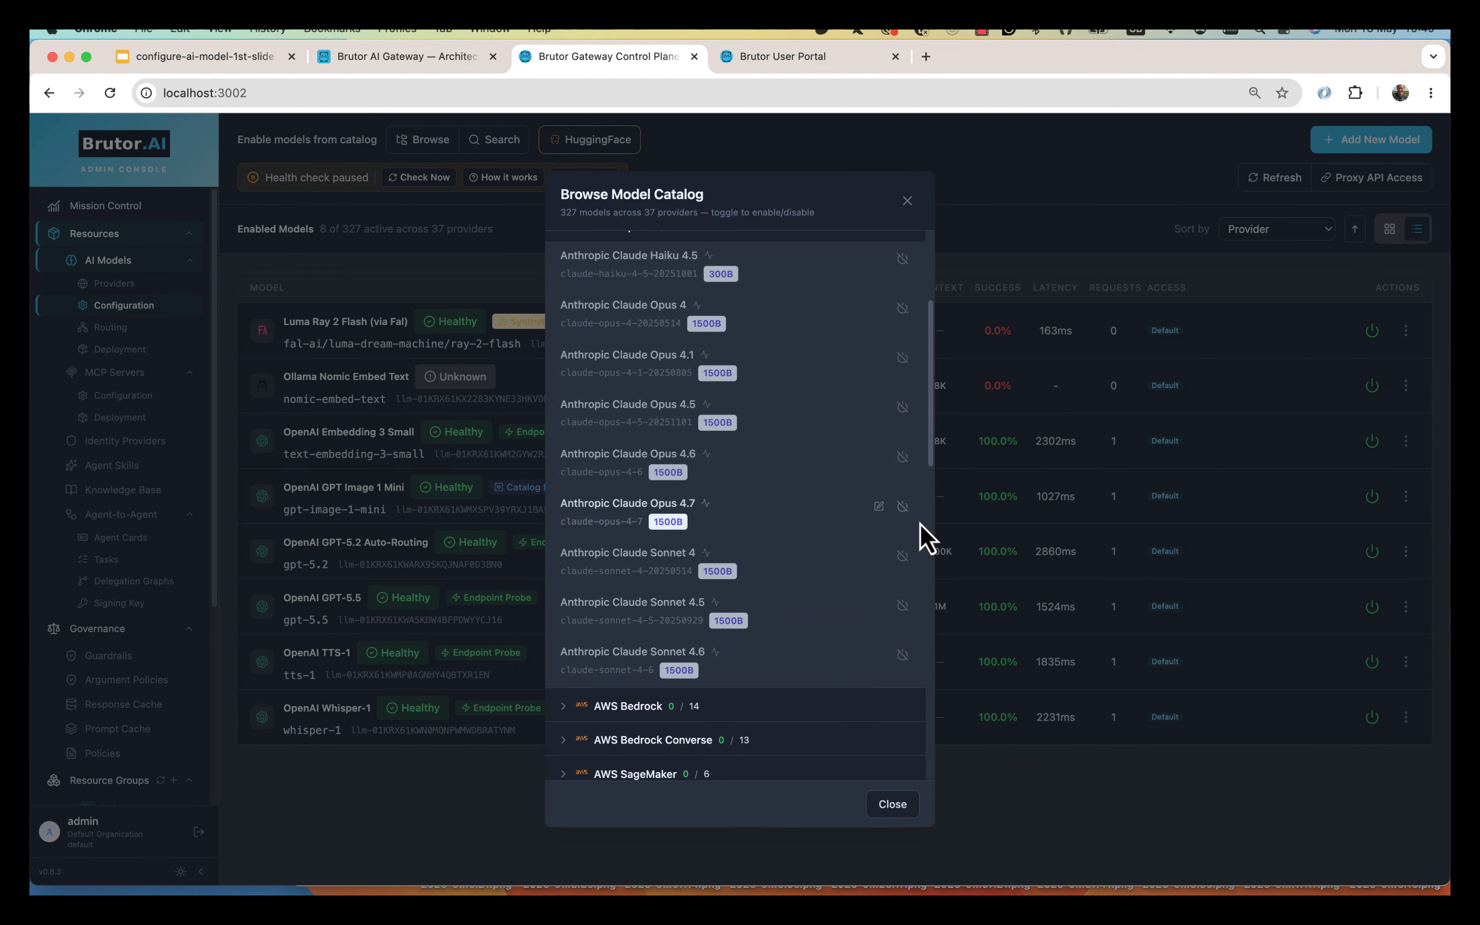
click(903, 507)
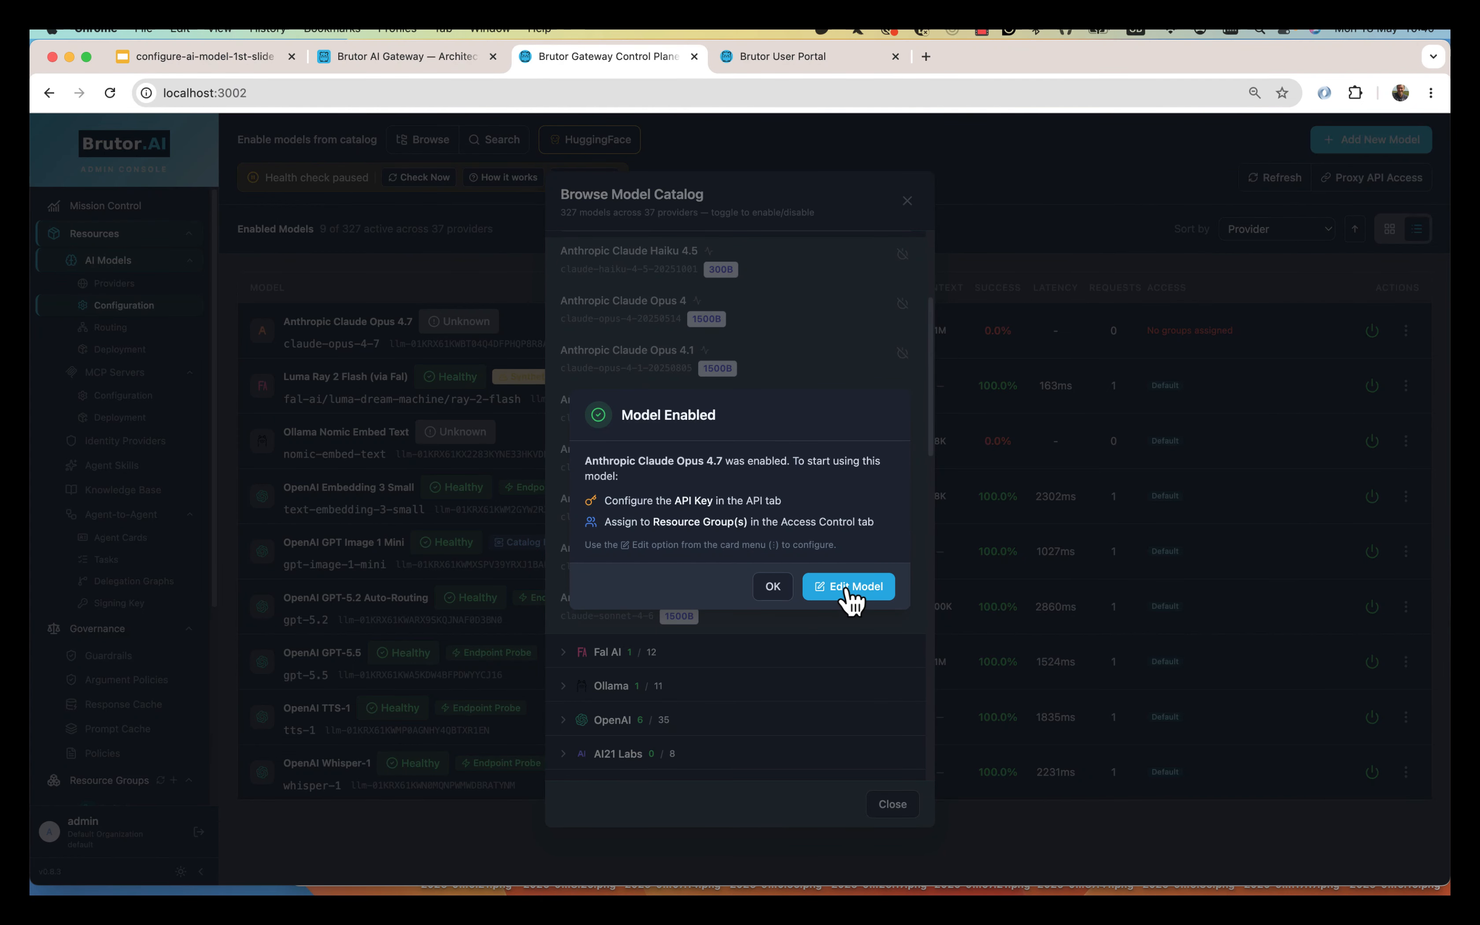
Grant the Default resource group access to Claude Opus 4.7.
click(848, 589)
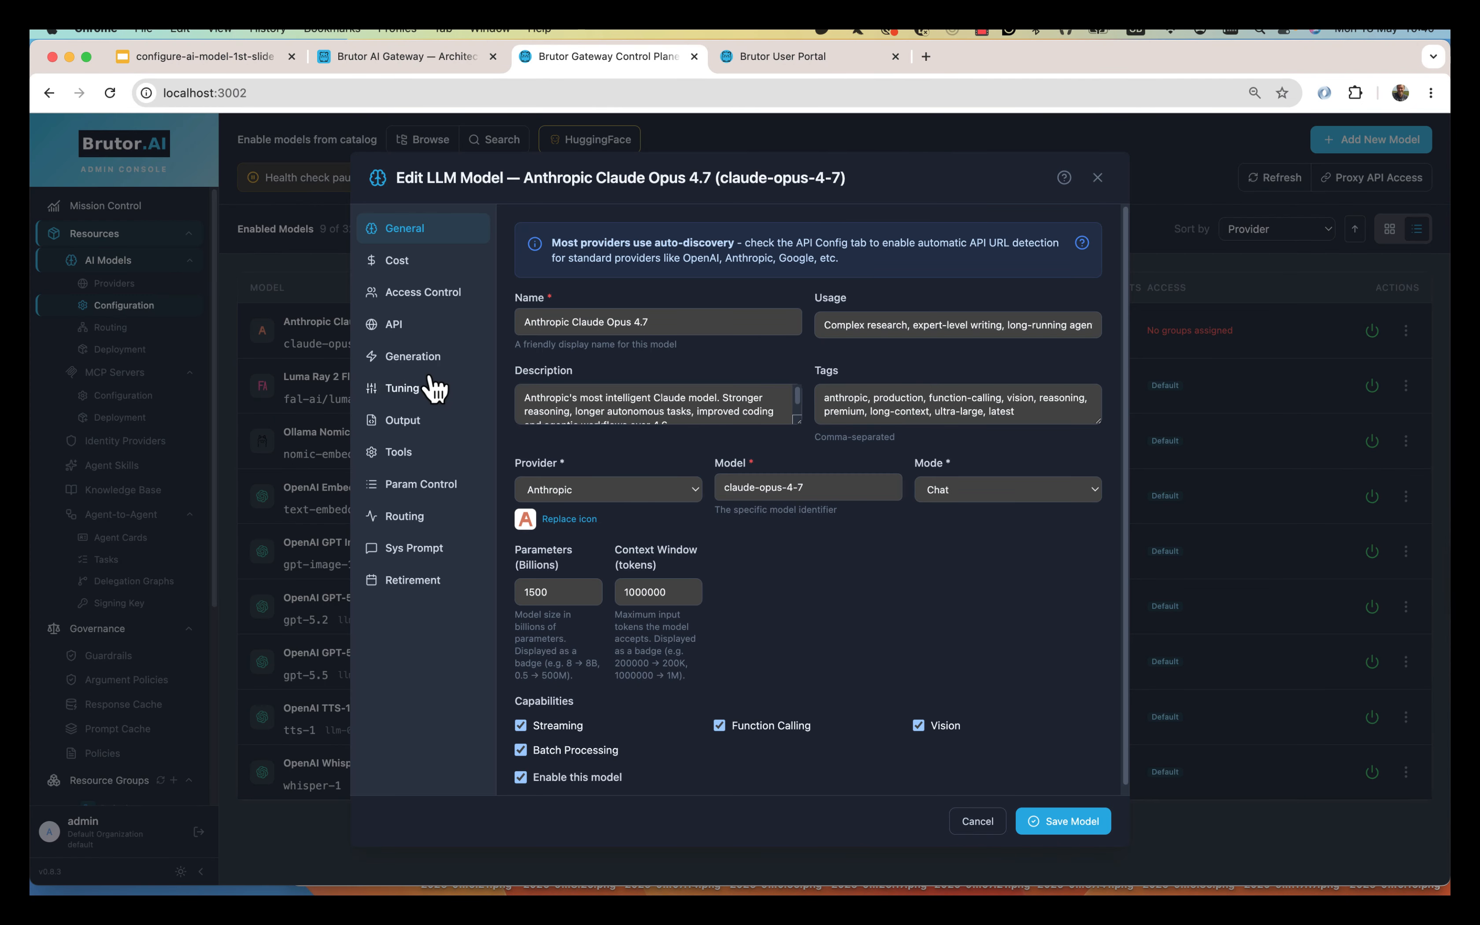
click(452, 300)
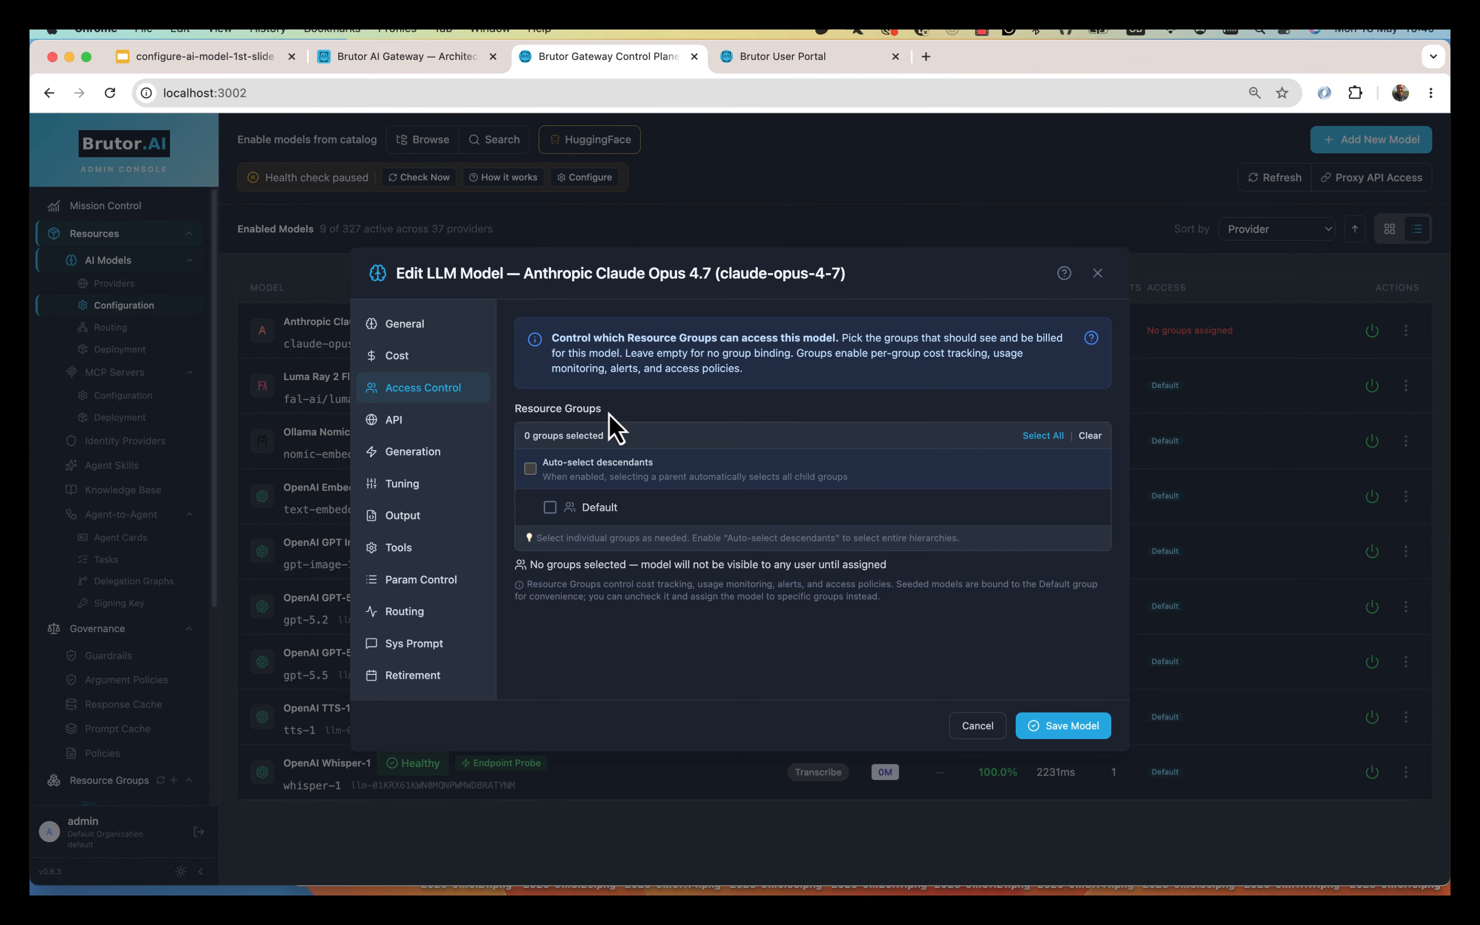
click(551, 510)
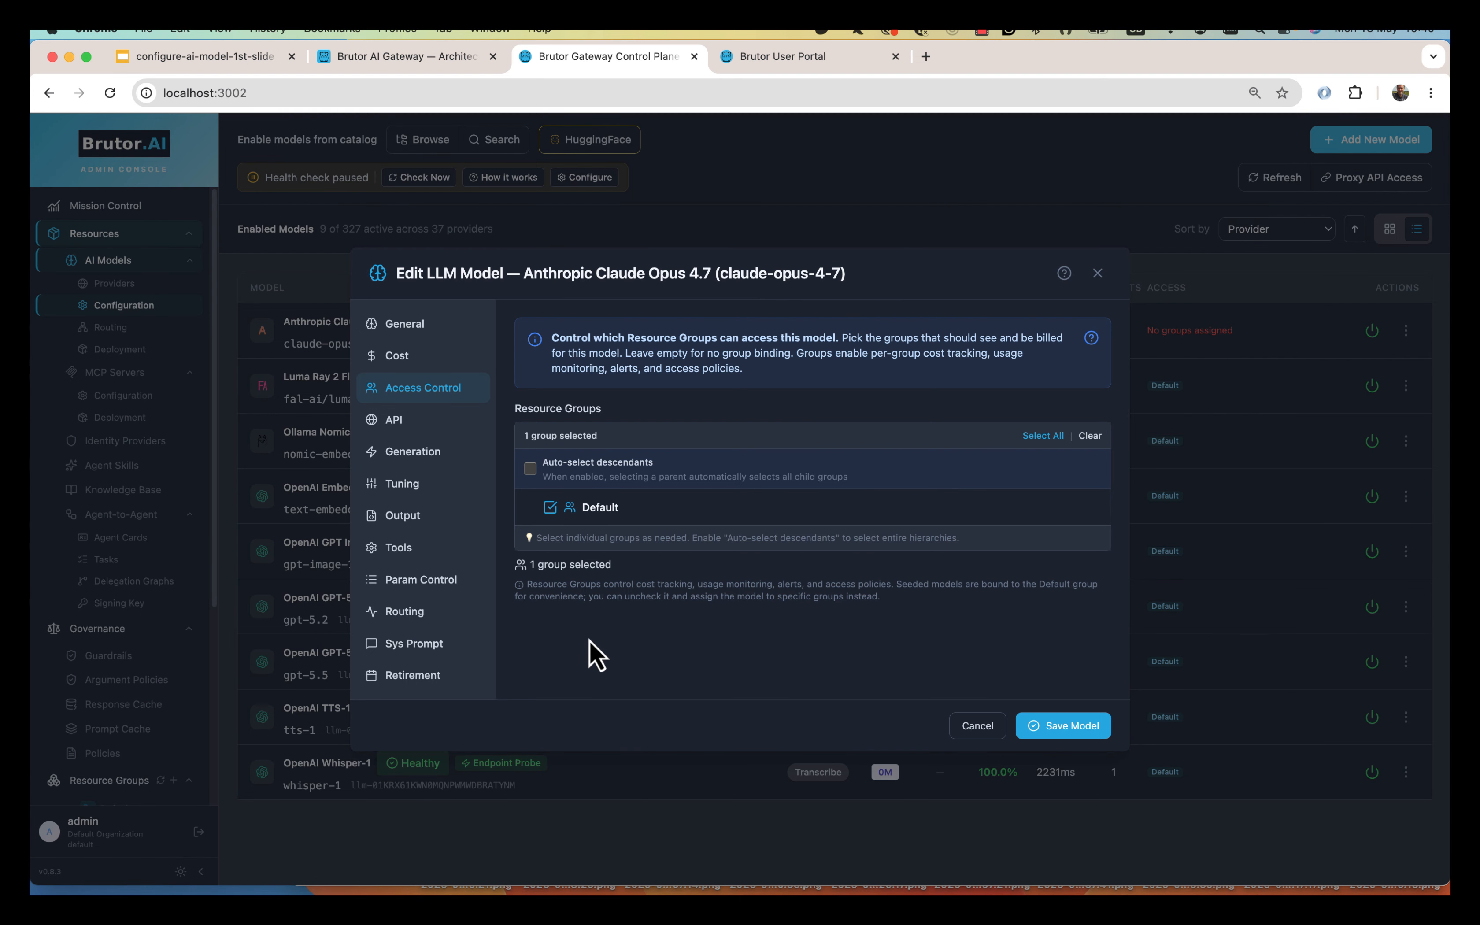
Paste the Anthropic API key into Claude Opus 4.7's API tab and save the model.
click(438, 422)
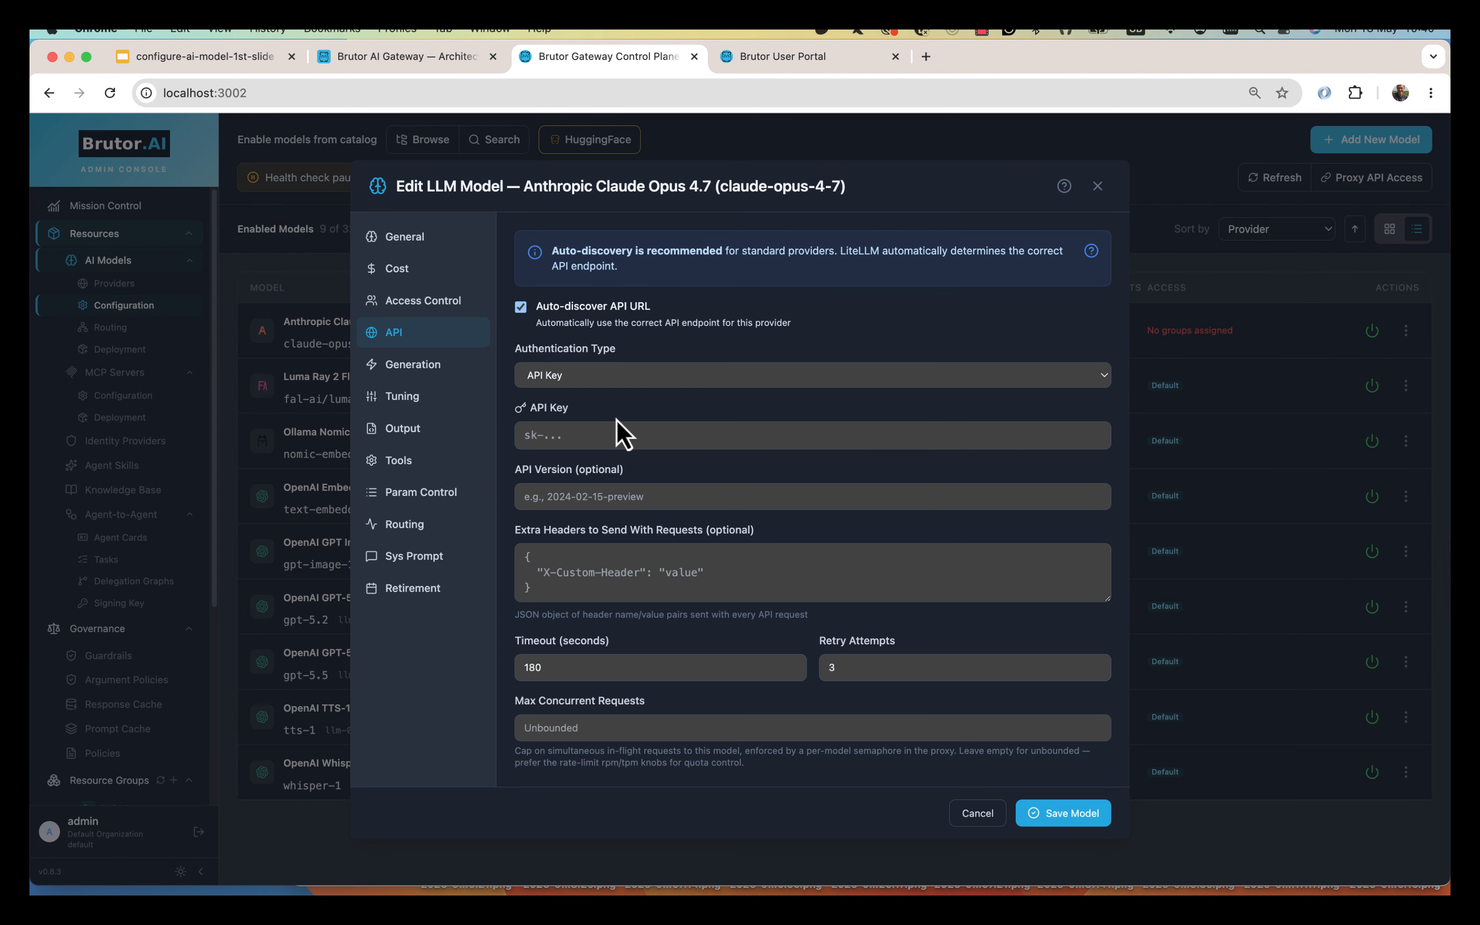
click(592, 432)
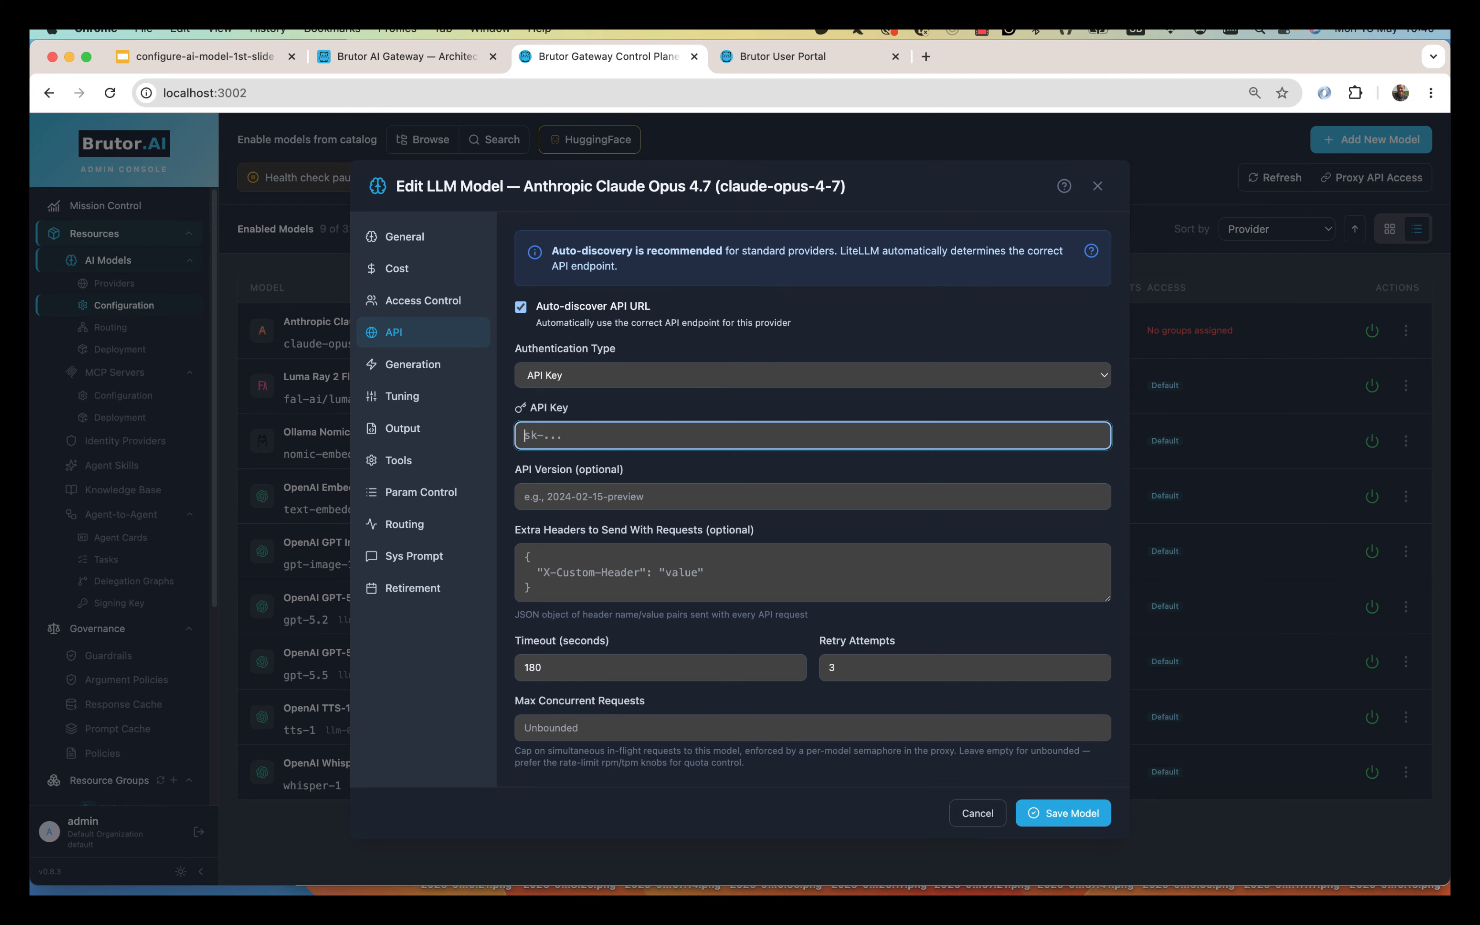
key(super+Tab)
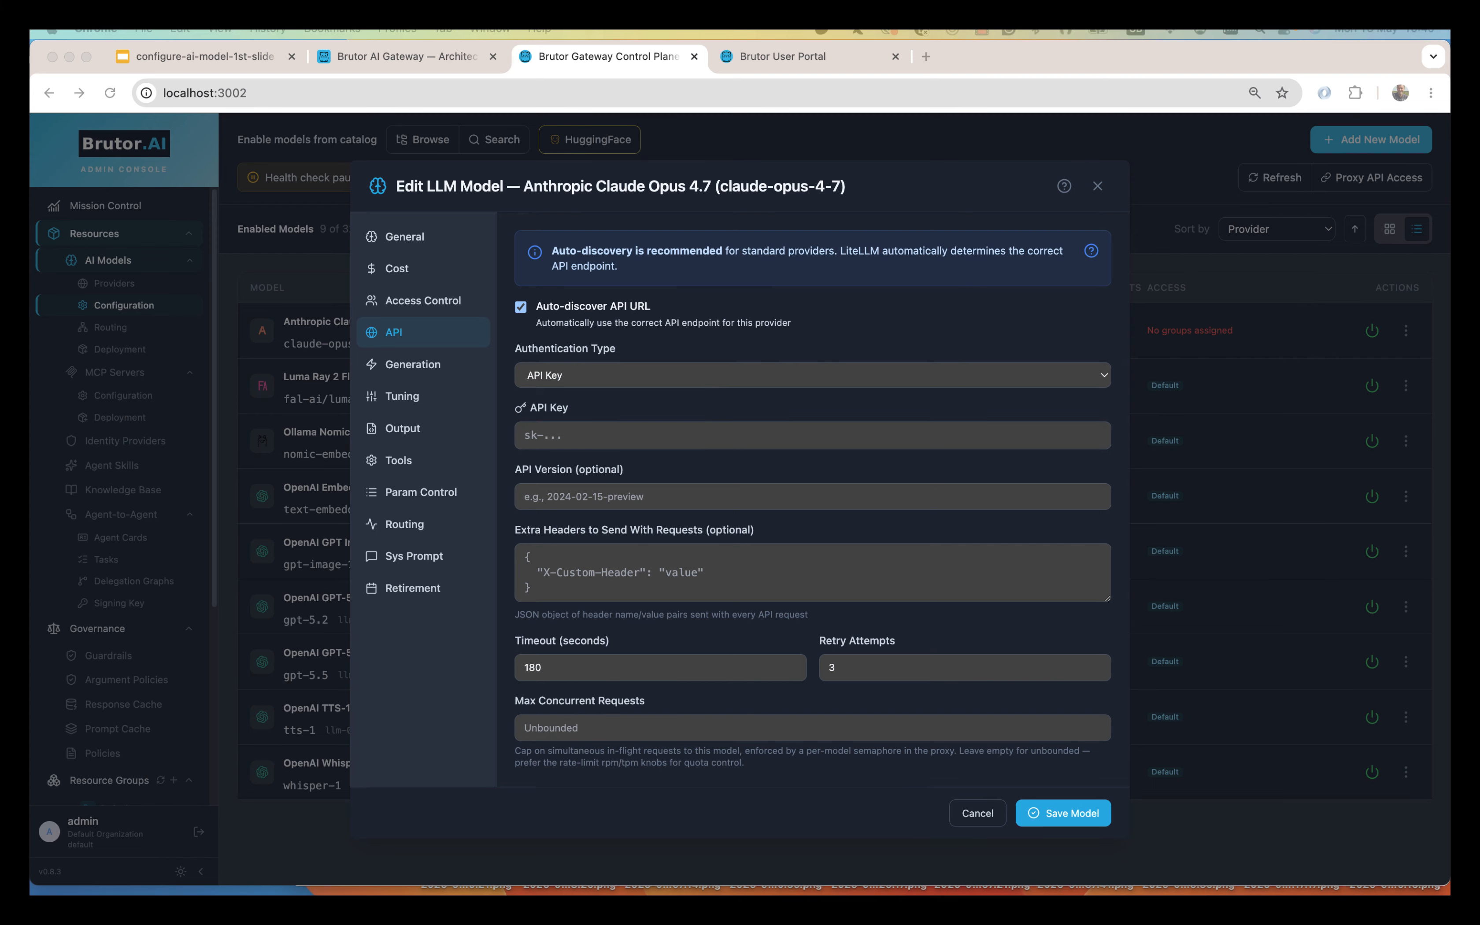
click(588, 433)
key(super+v)
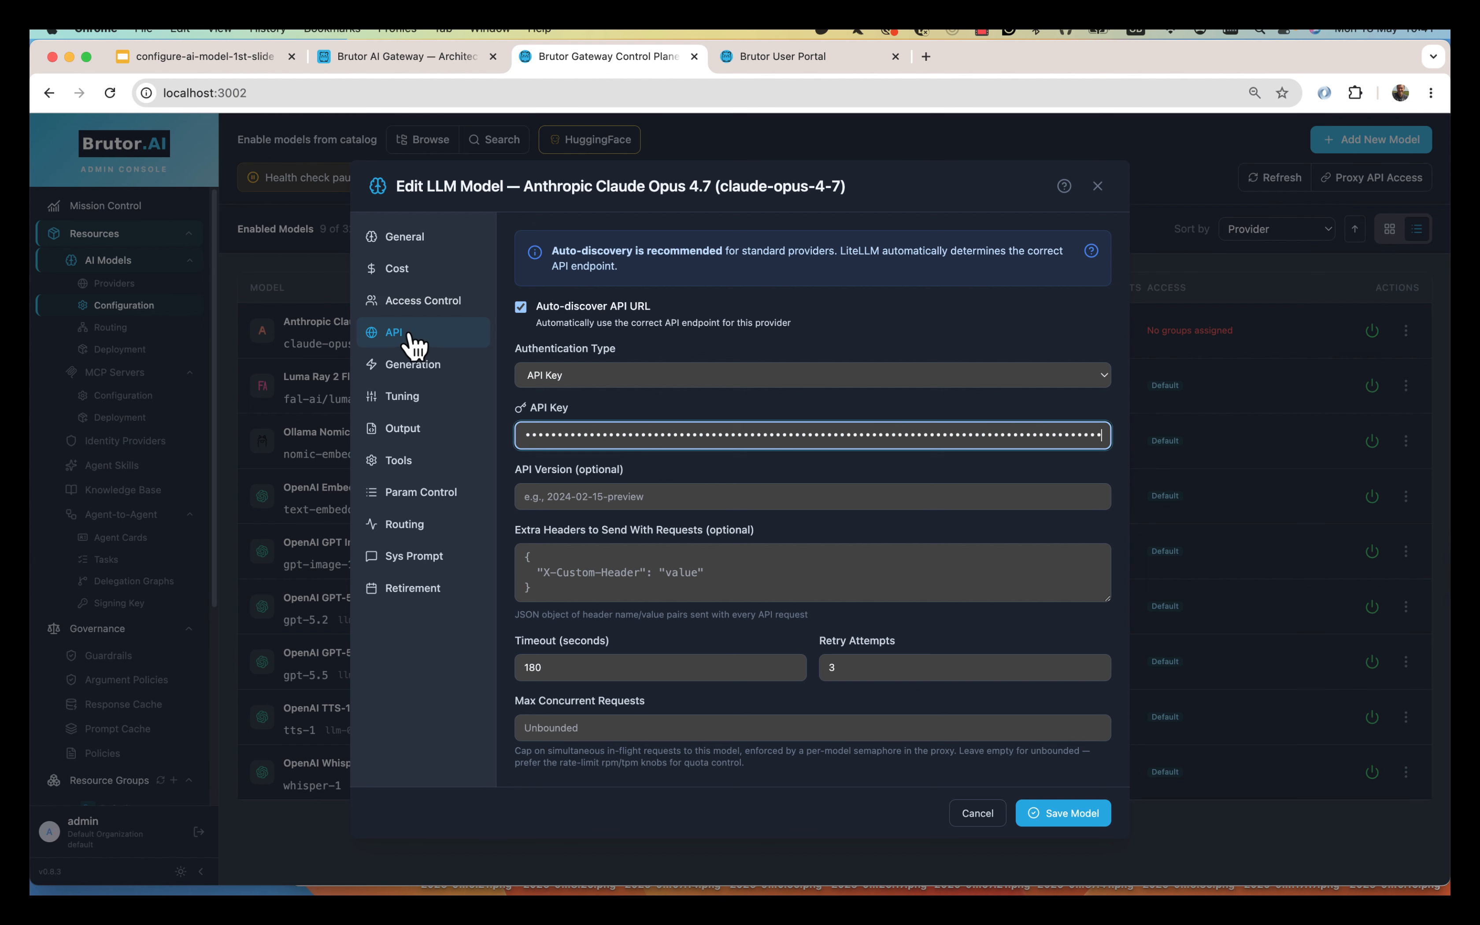
click(1059, 816)
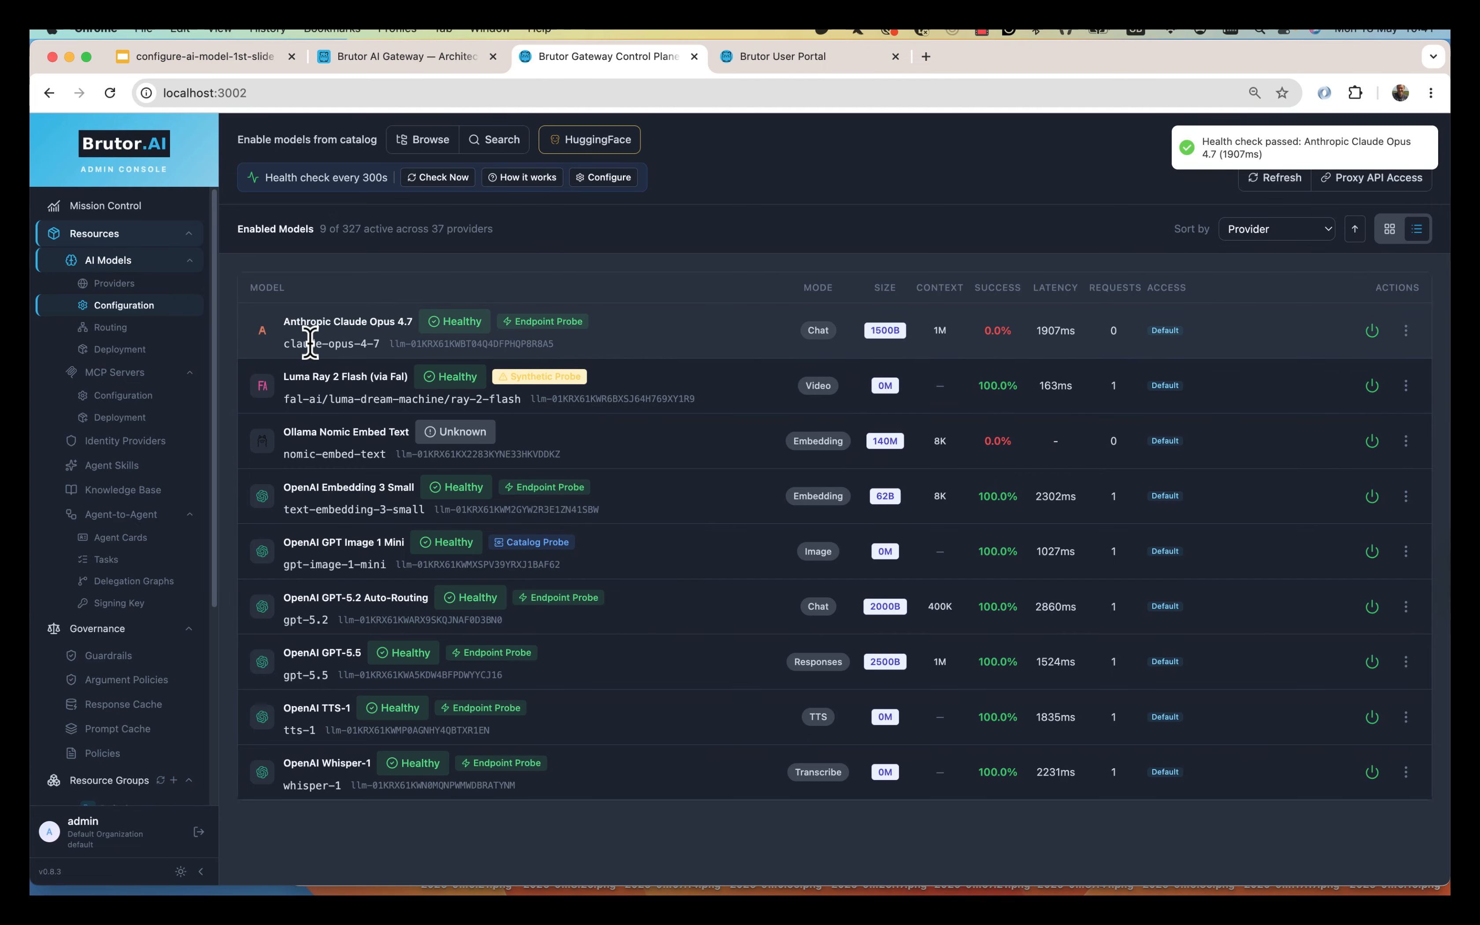
scroll(135, 686, down, 5)
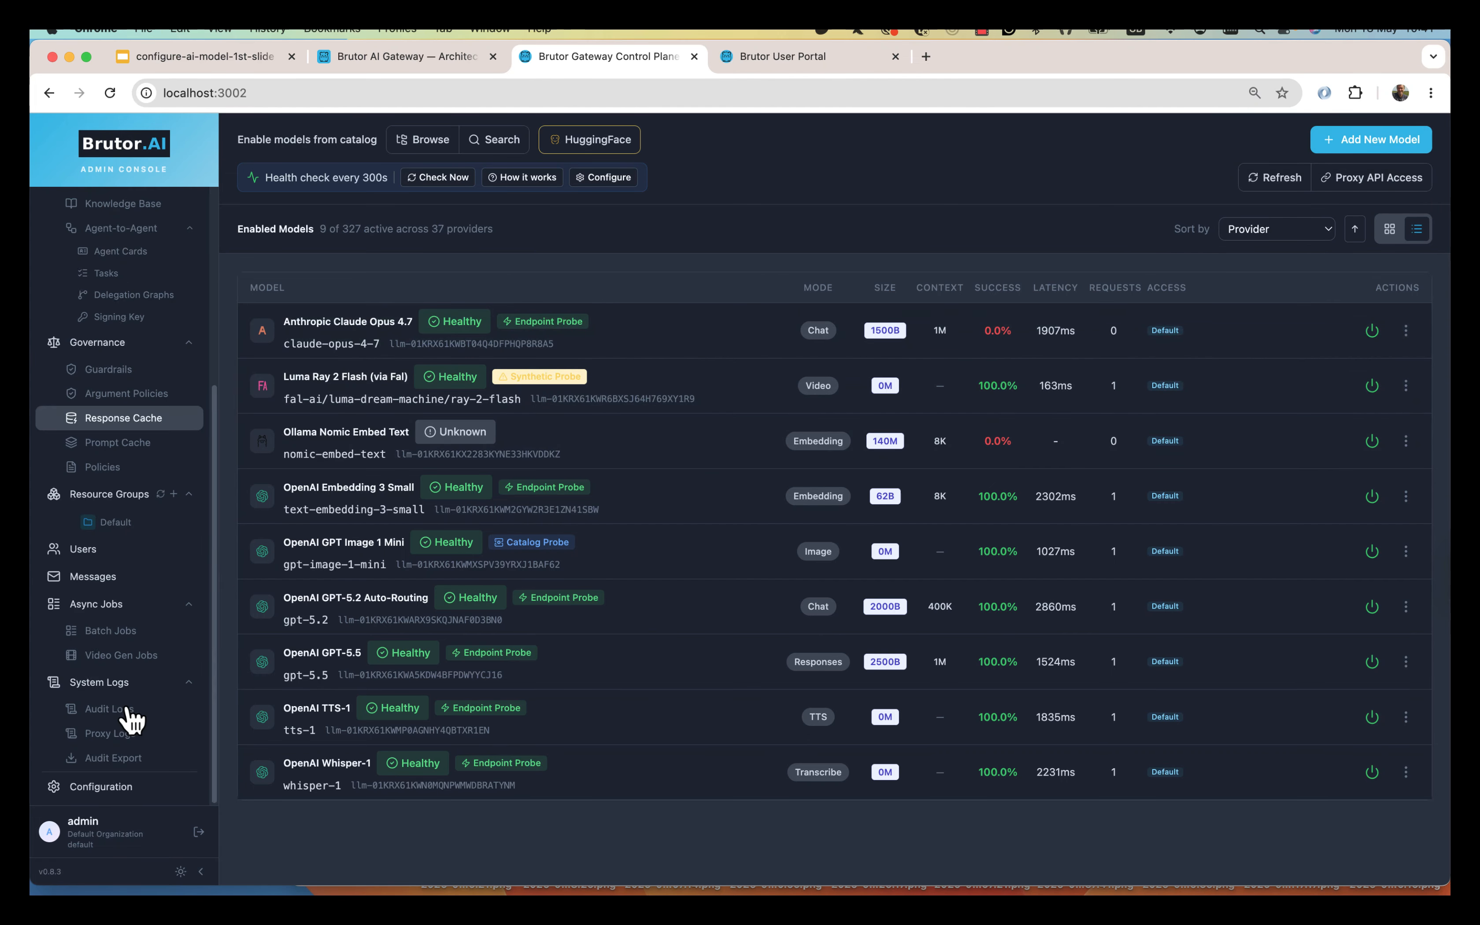
Review the Default resource group's nine models, including Claude Opus 4.7, then switch to the User Portal.
click(121, 528)
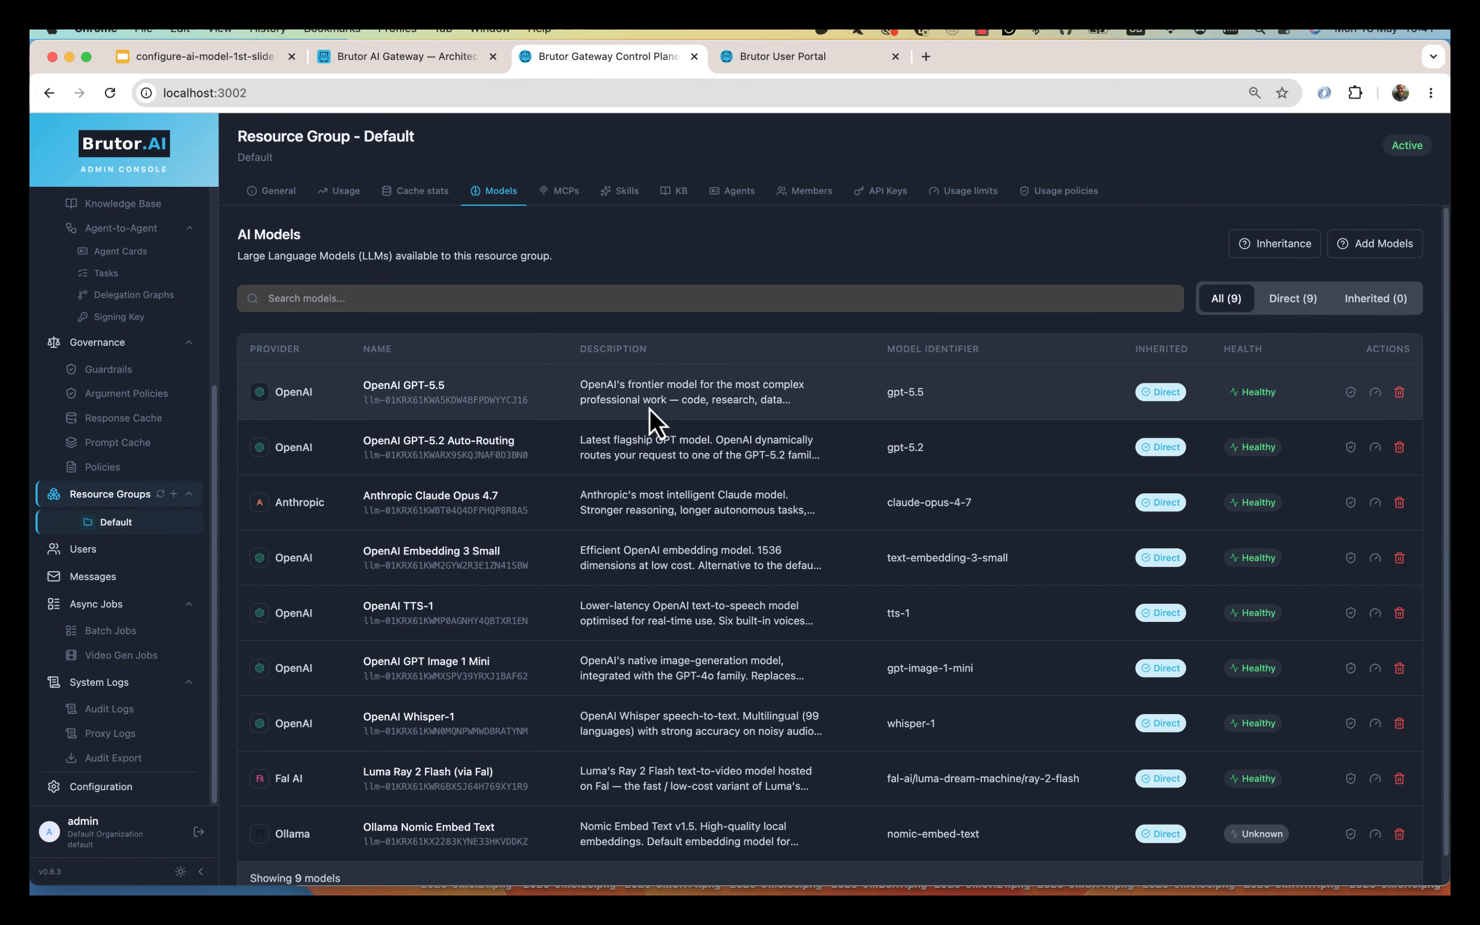
scroll(603, 636, down, 1)
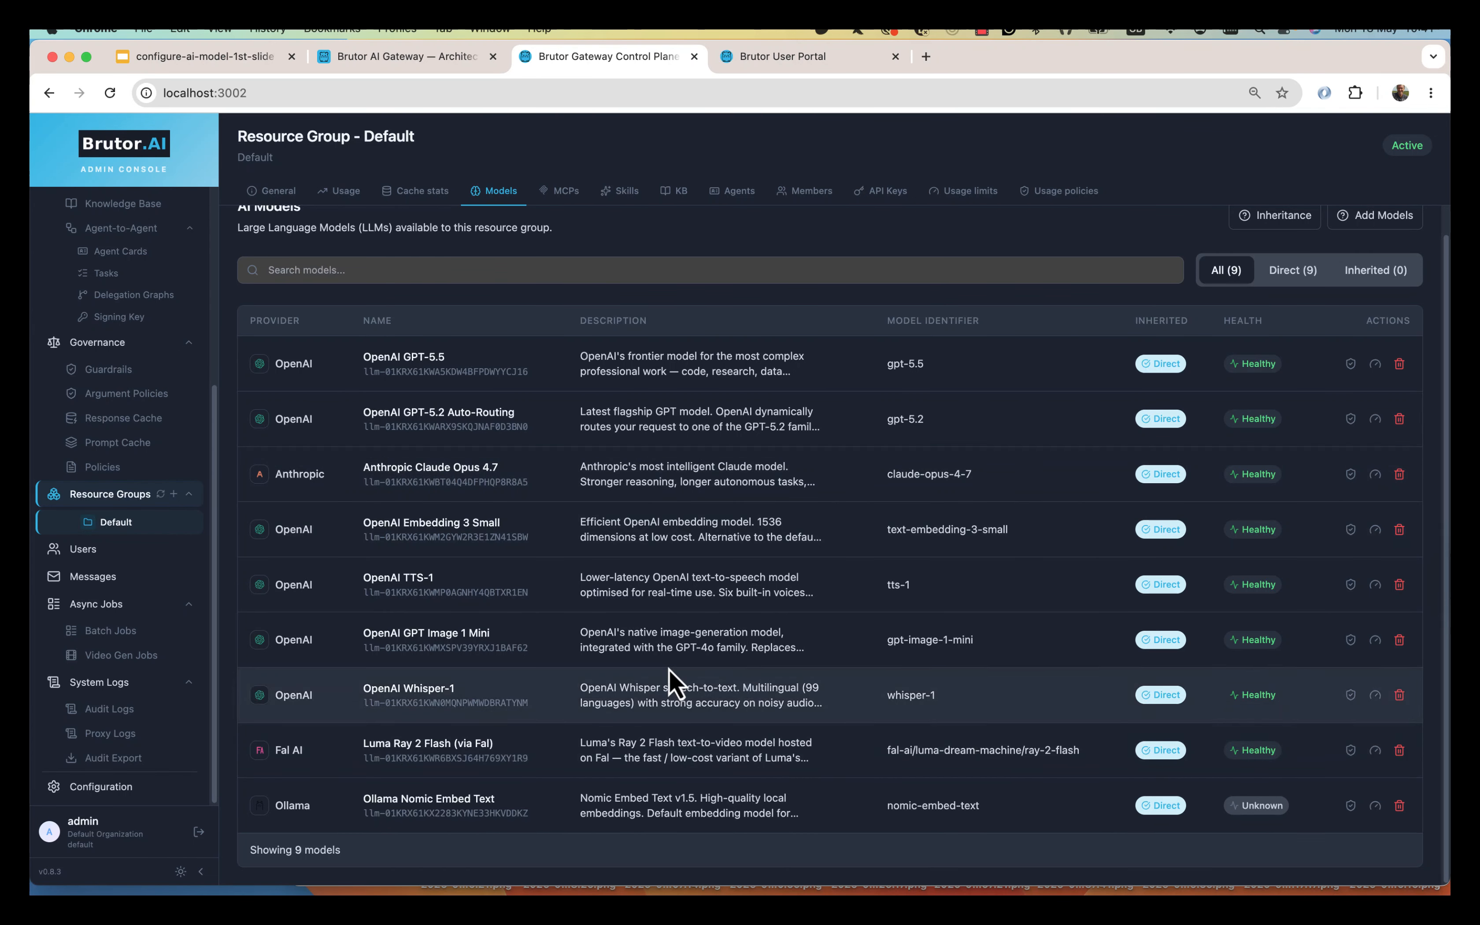
scroll(671, 684, up, 1)
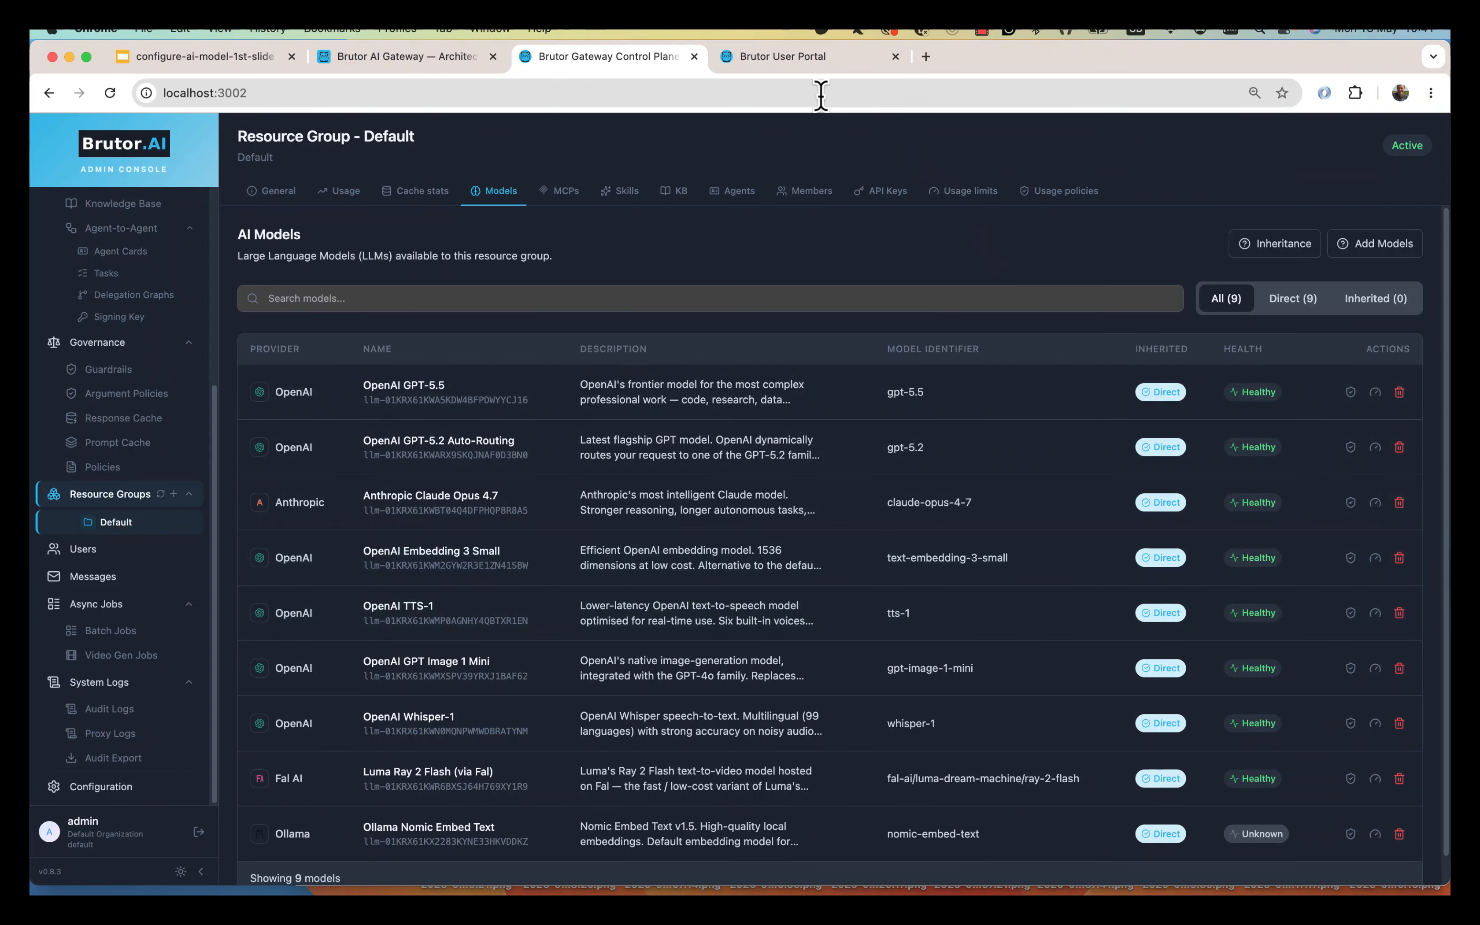
click(795, 69)
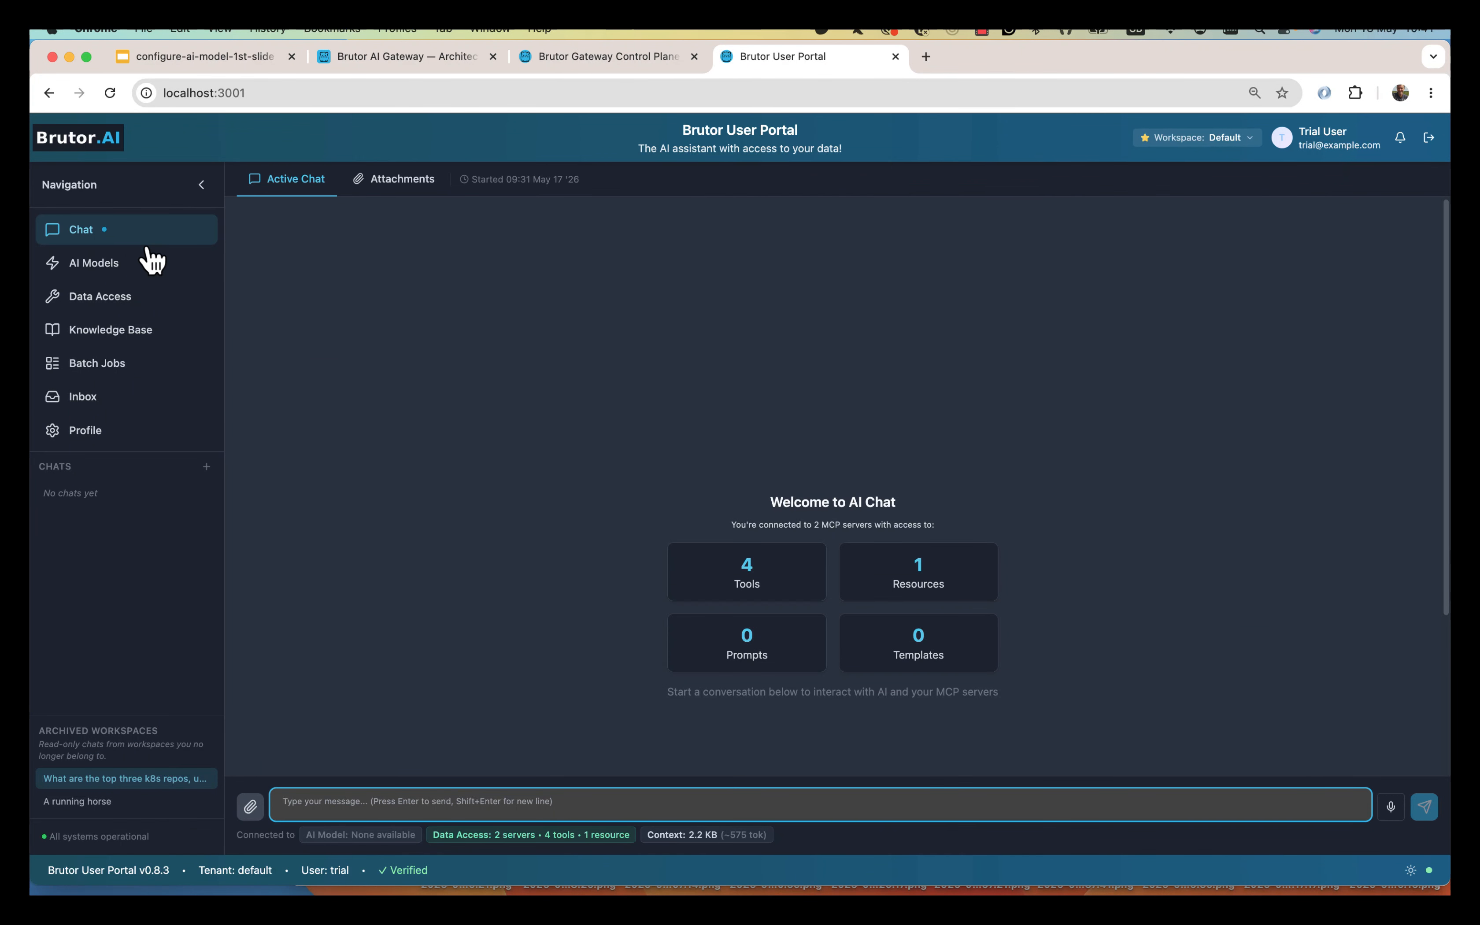
Confirm Anthropic Claude Opus 4.7 is available and selected as the chat model.
click(130, 269)
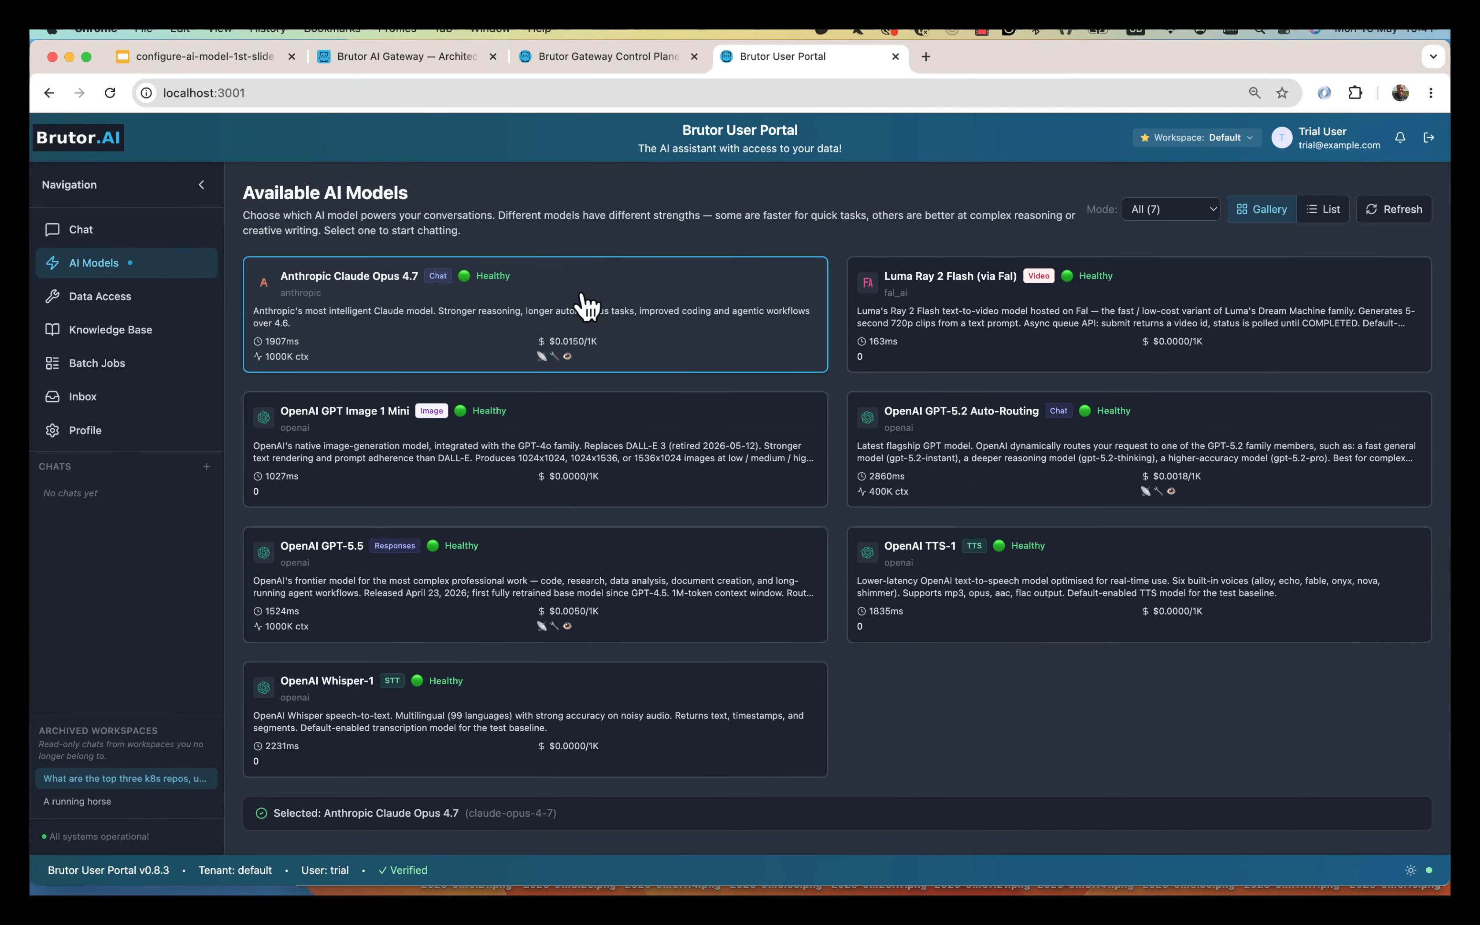
click(126, 231)
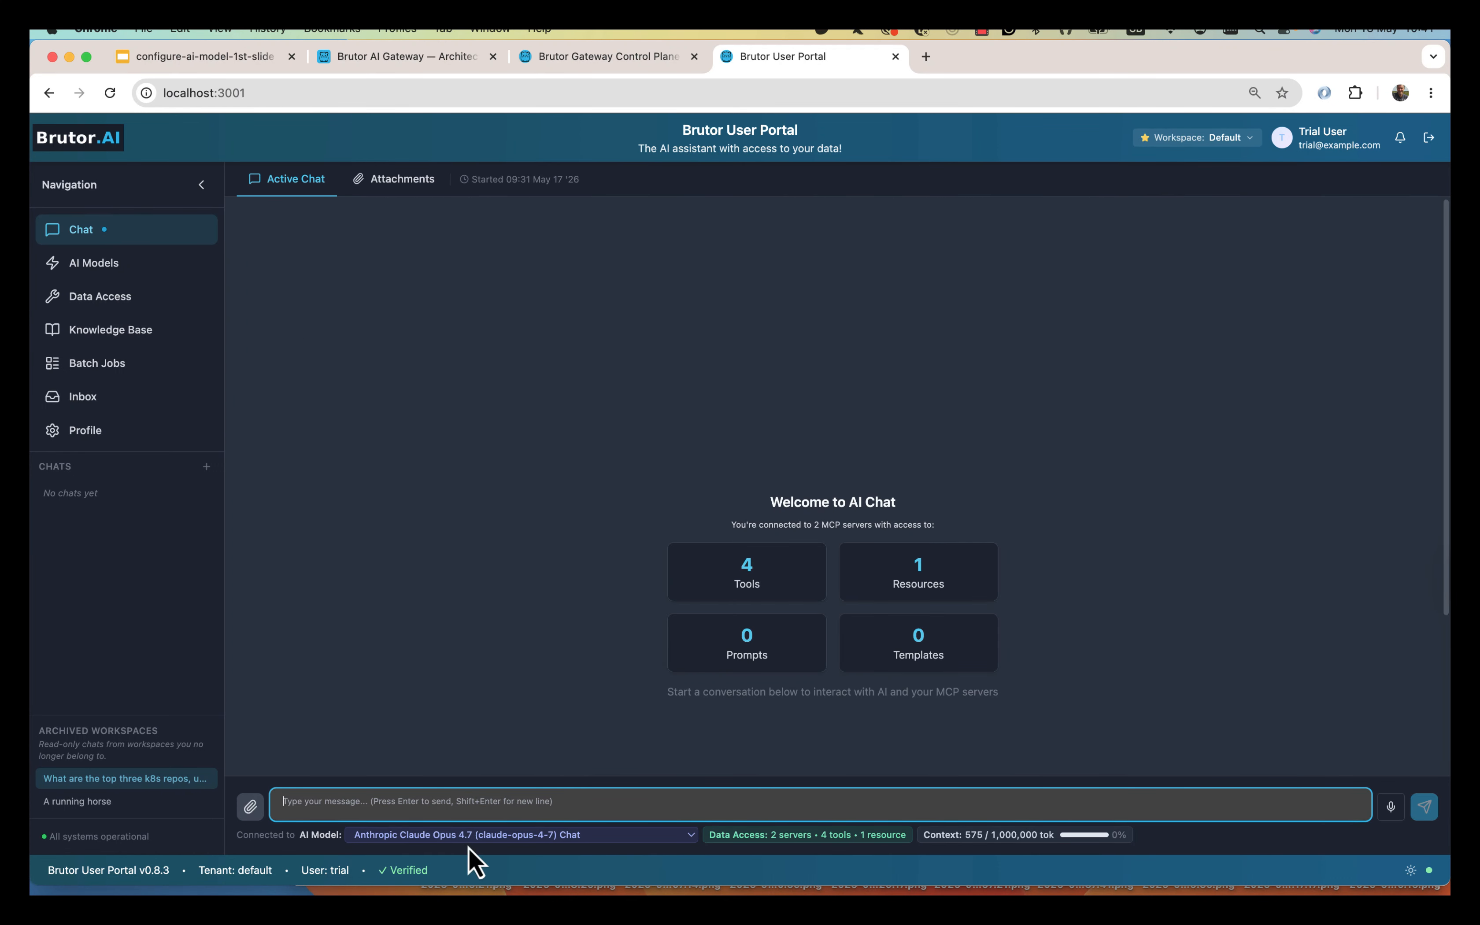
click(479, 839)
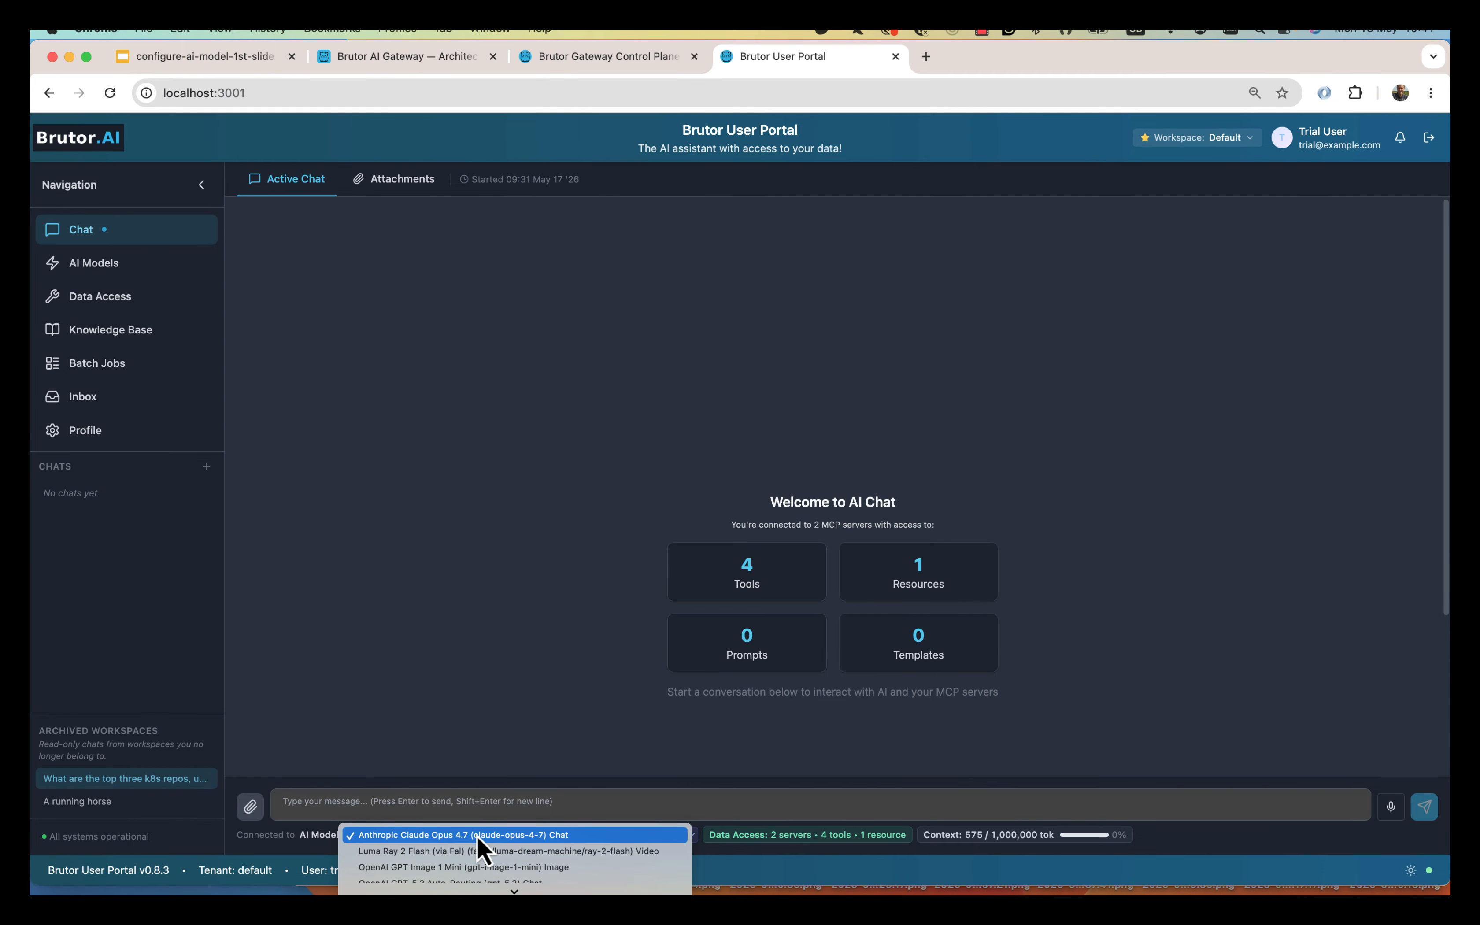
click(478, 836)
click(503, 801)
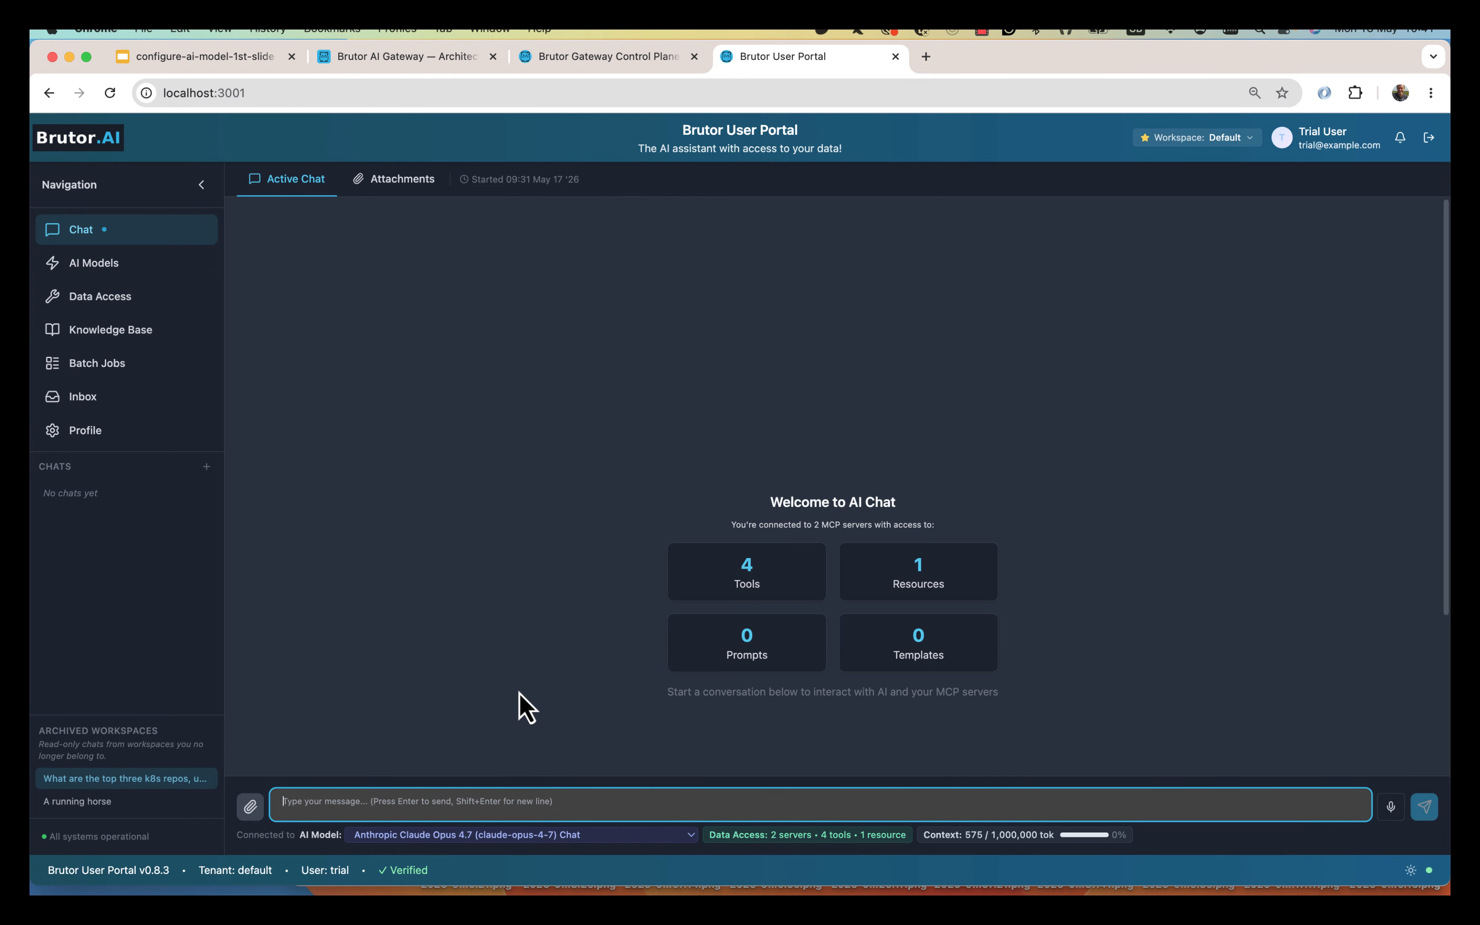
Disconnect the Map and Agent Skills data access servers.
click(126, 296)
click(772, 456)
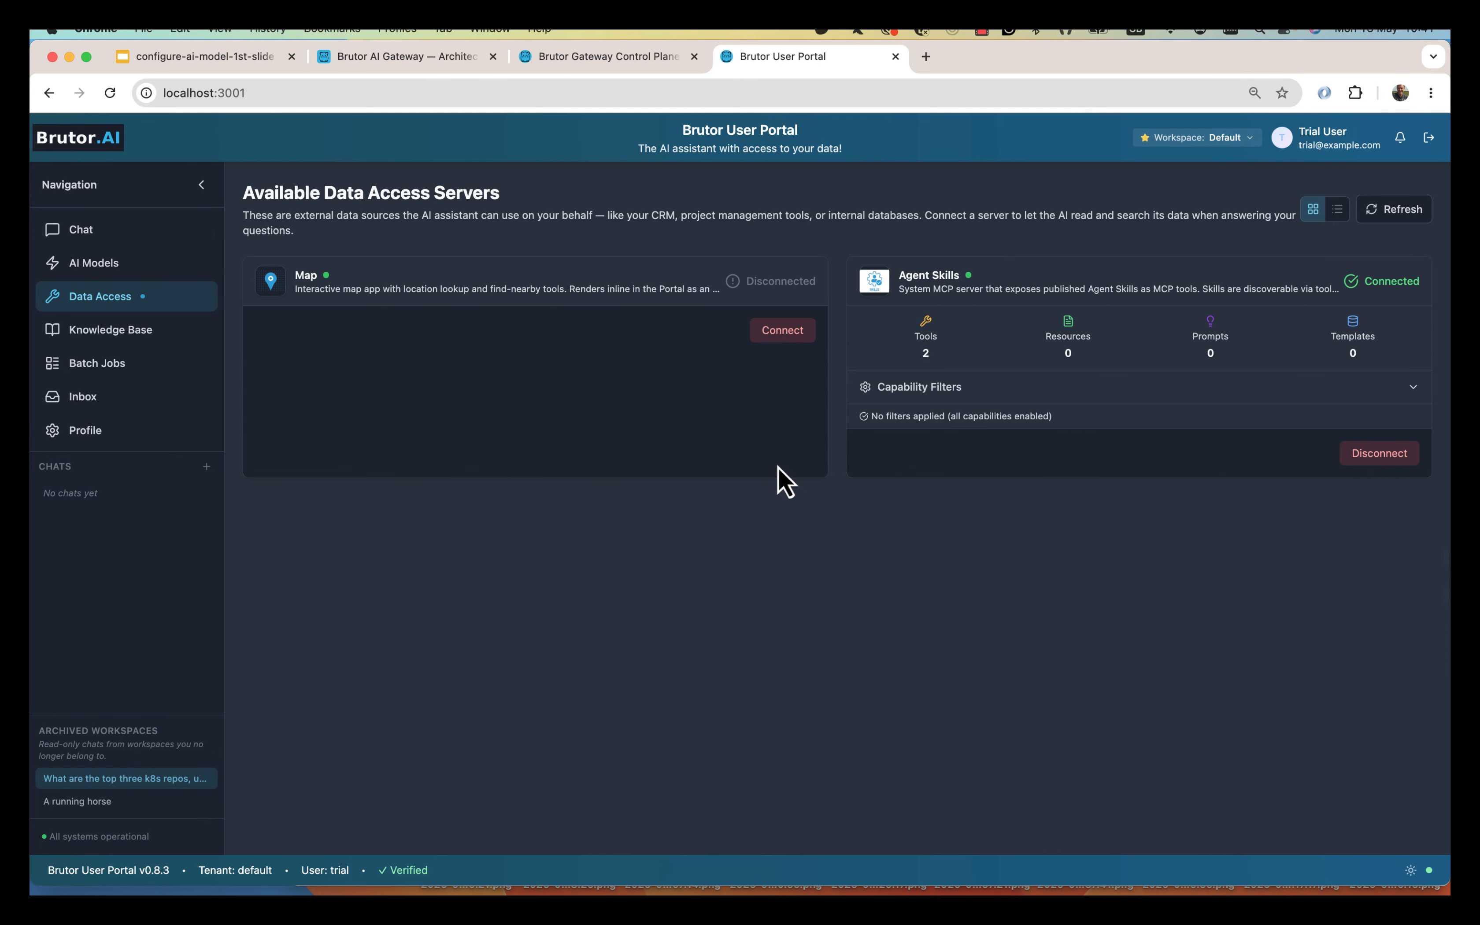
click(1376, 456)
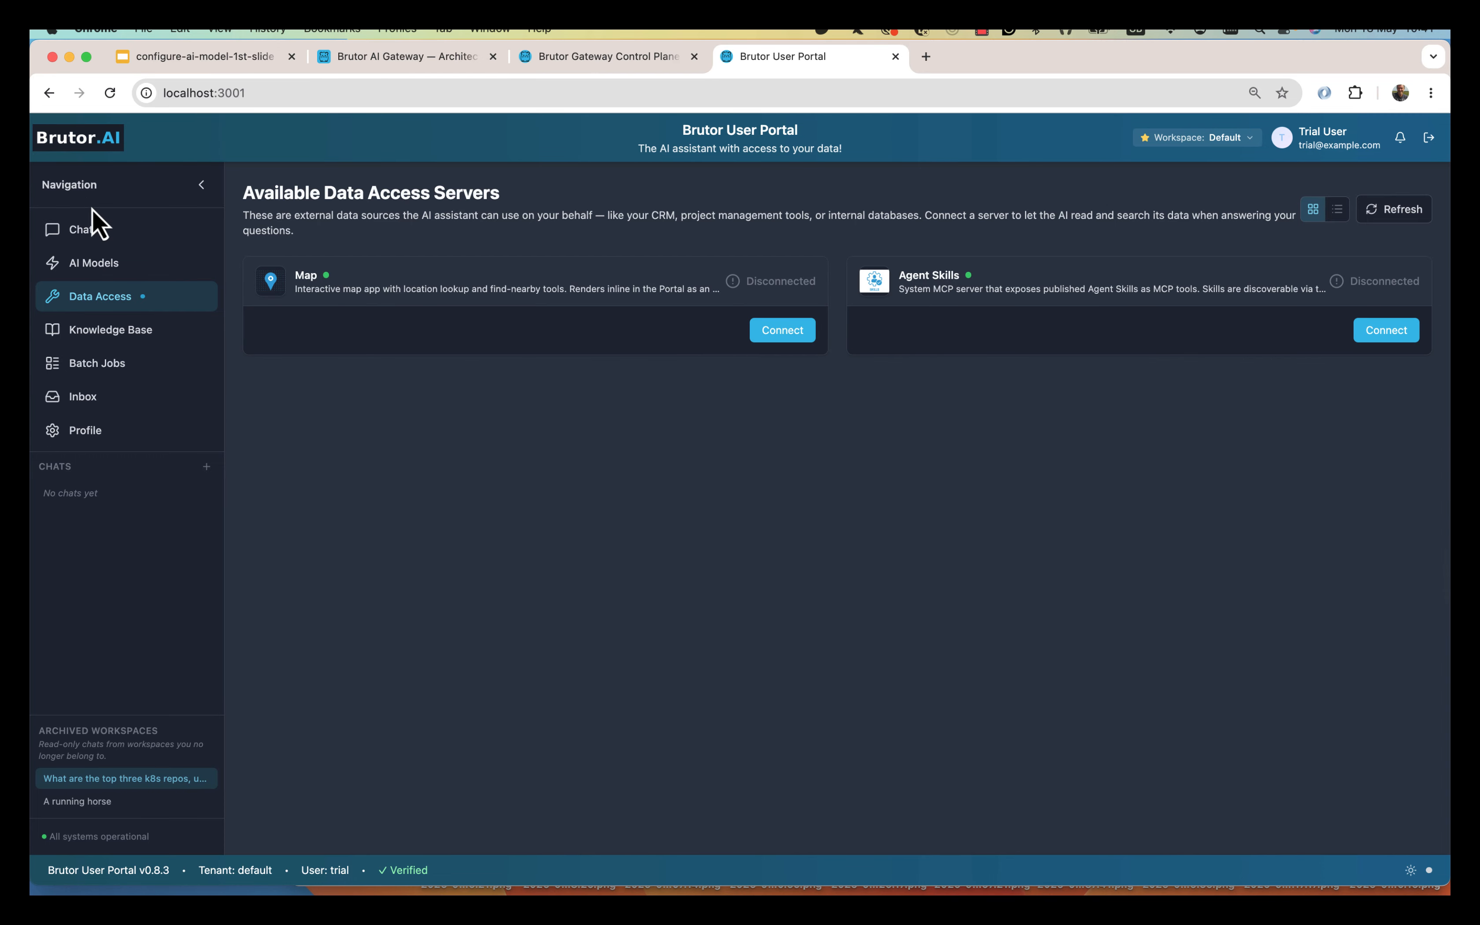
Send 'Hello' to Claude Opus 4.7 in the chat.
click(92, 233)
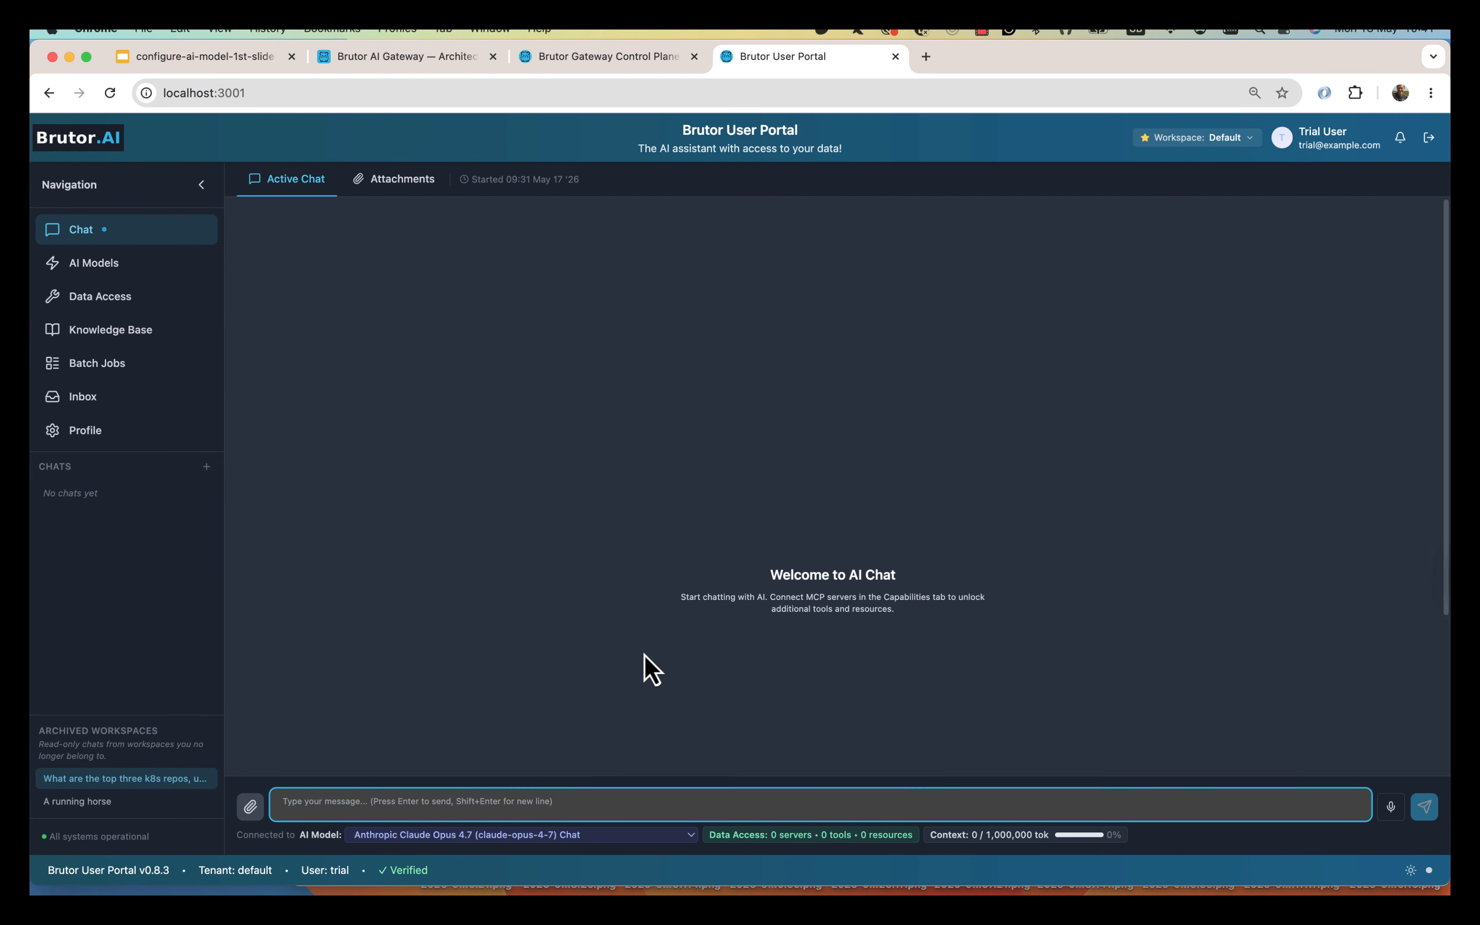
text(Hello)
key(Return)
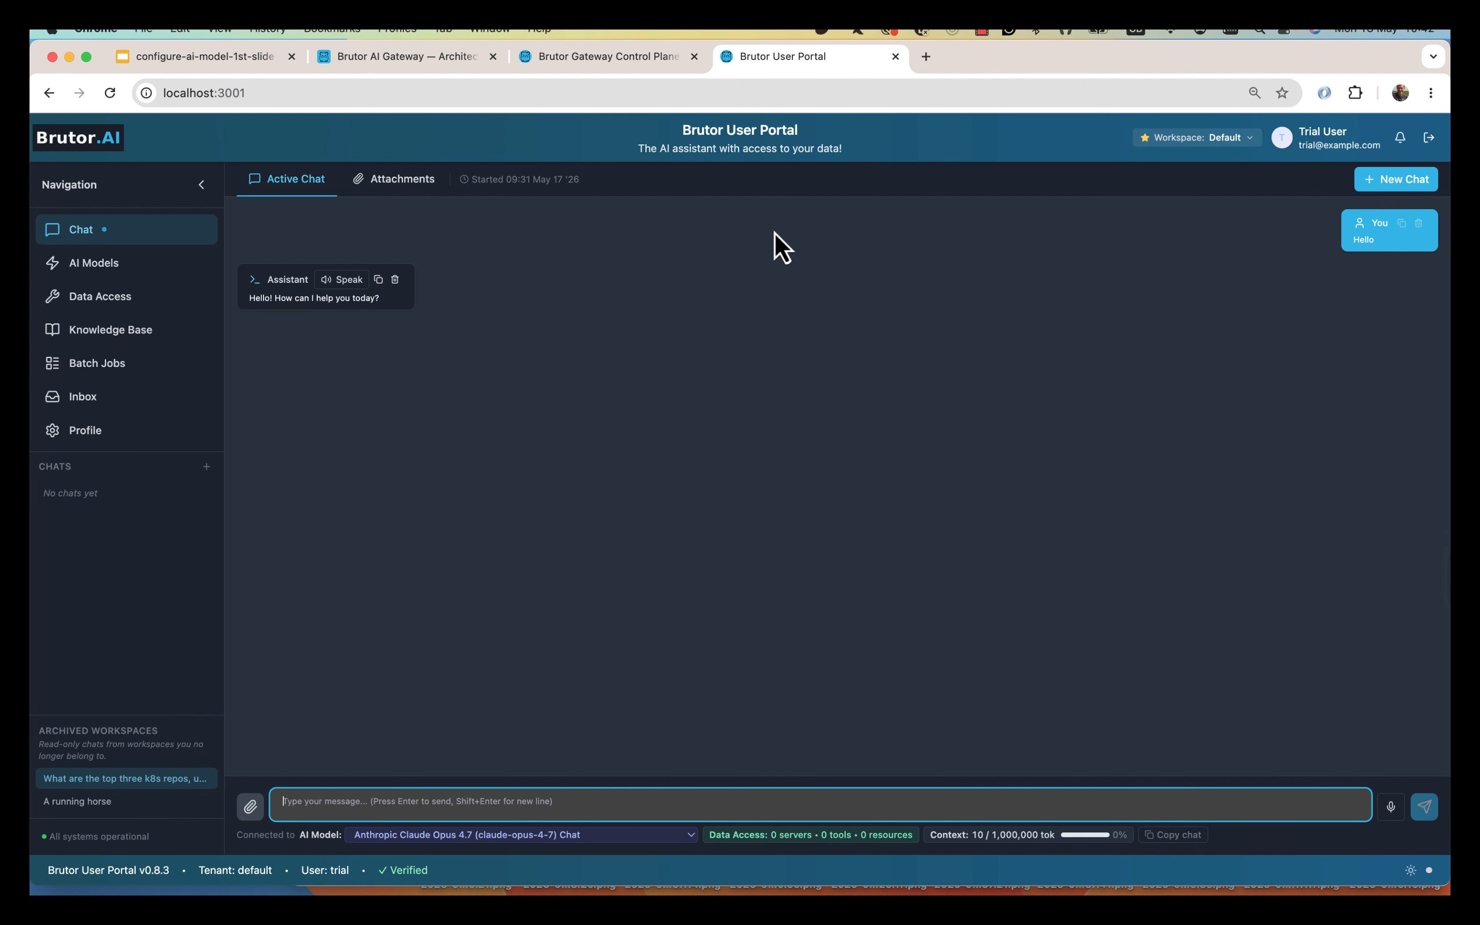
Review the Default group's per-model usage, noting claude-opus-4-7's call count and $0.001335 cost.
click(619, 61)
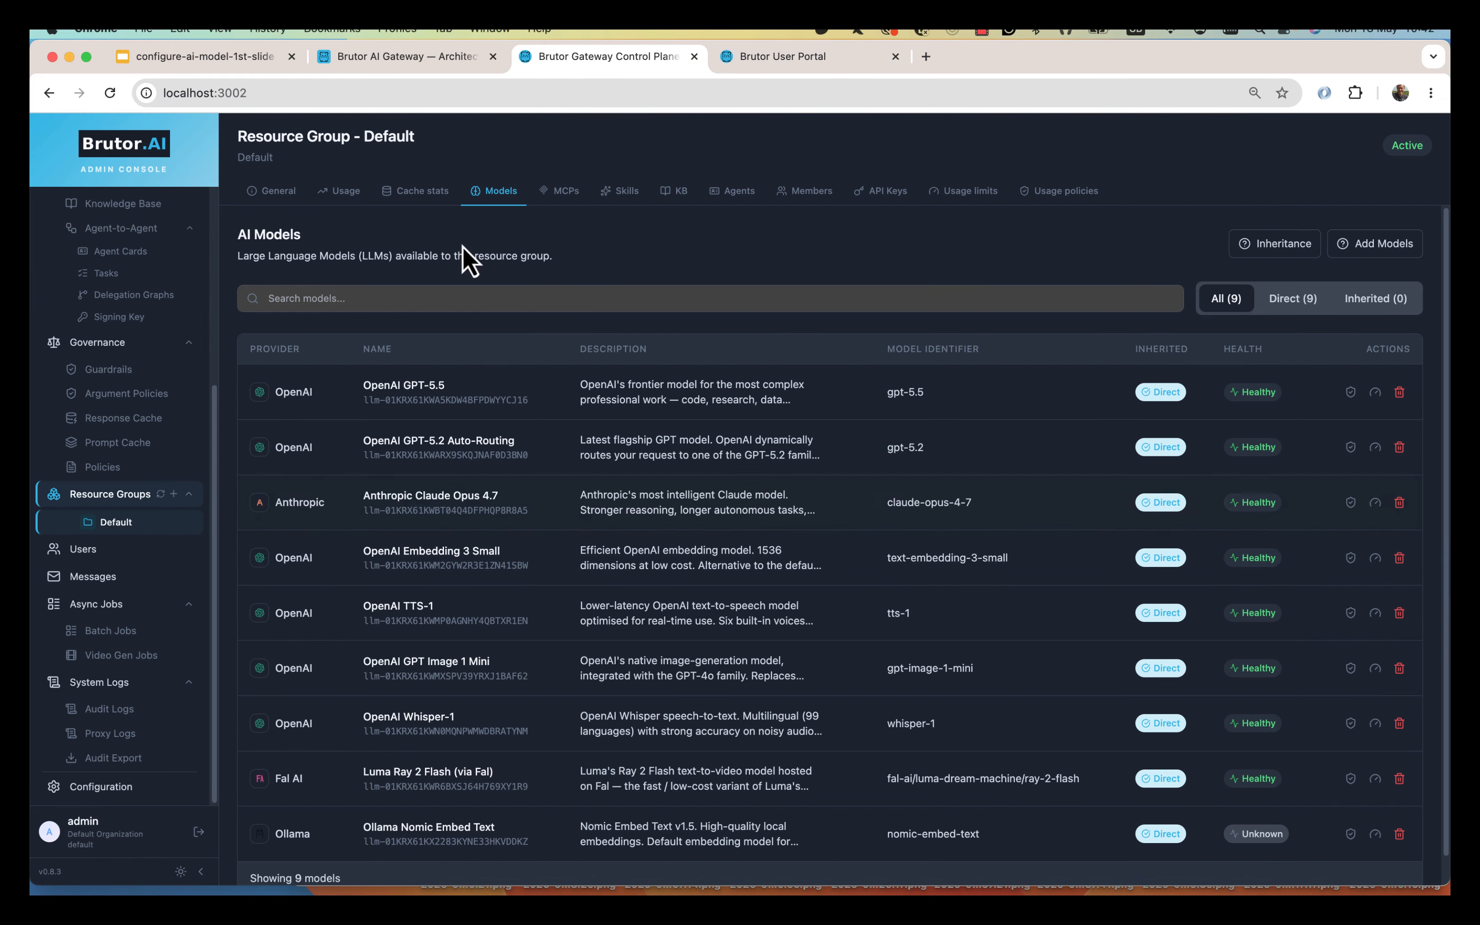
click(339, 195)
scroll(354, 612, down, 5)
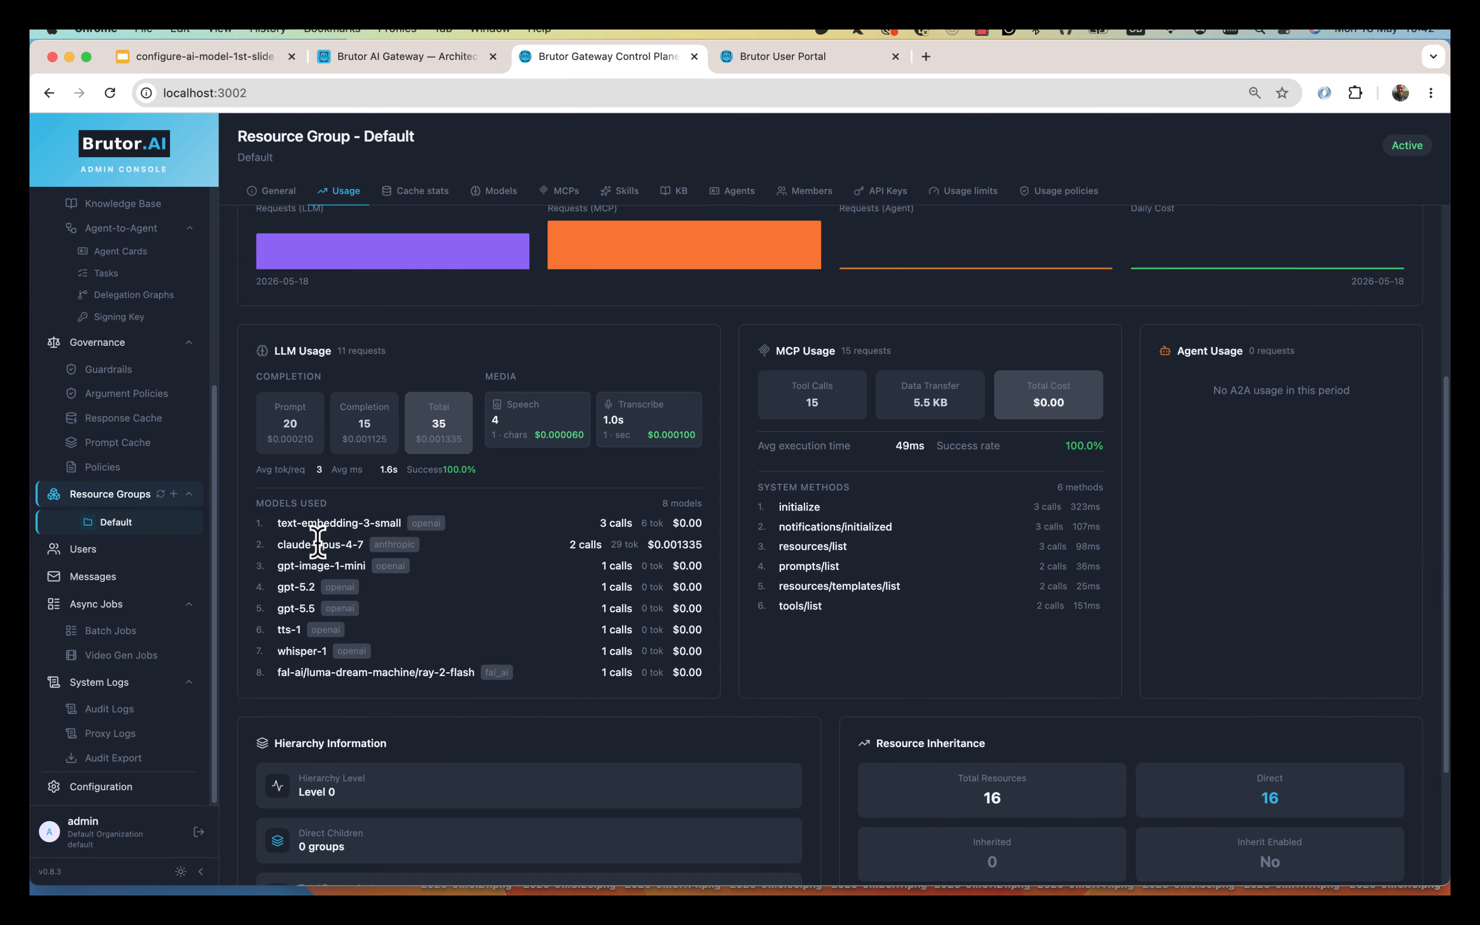
drag(315, 545, 603, 551)
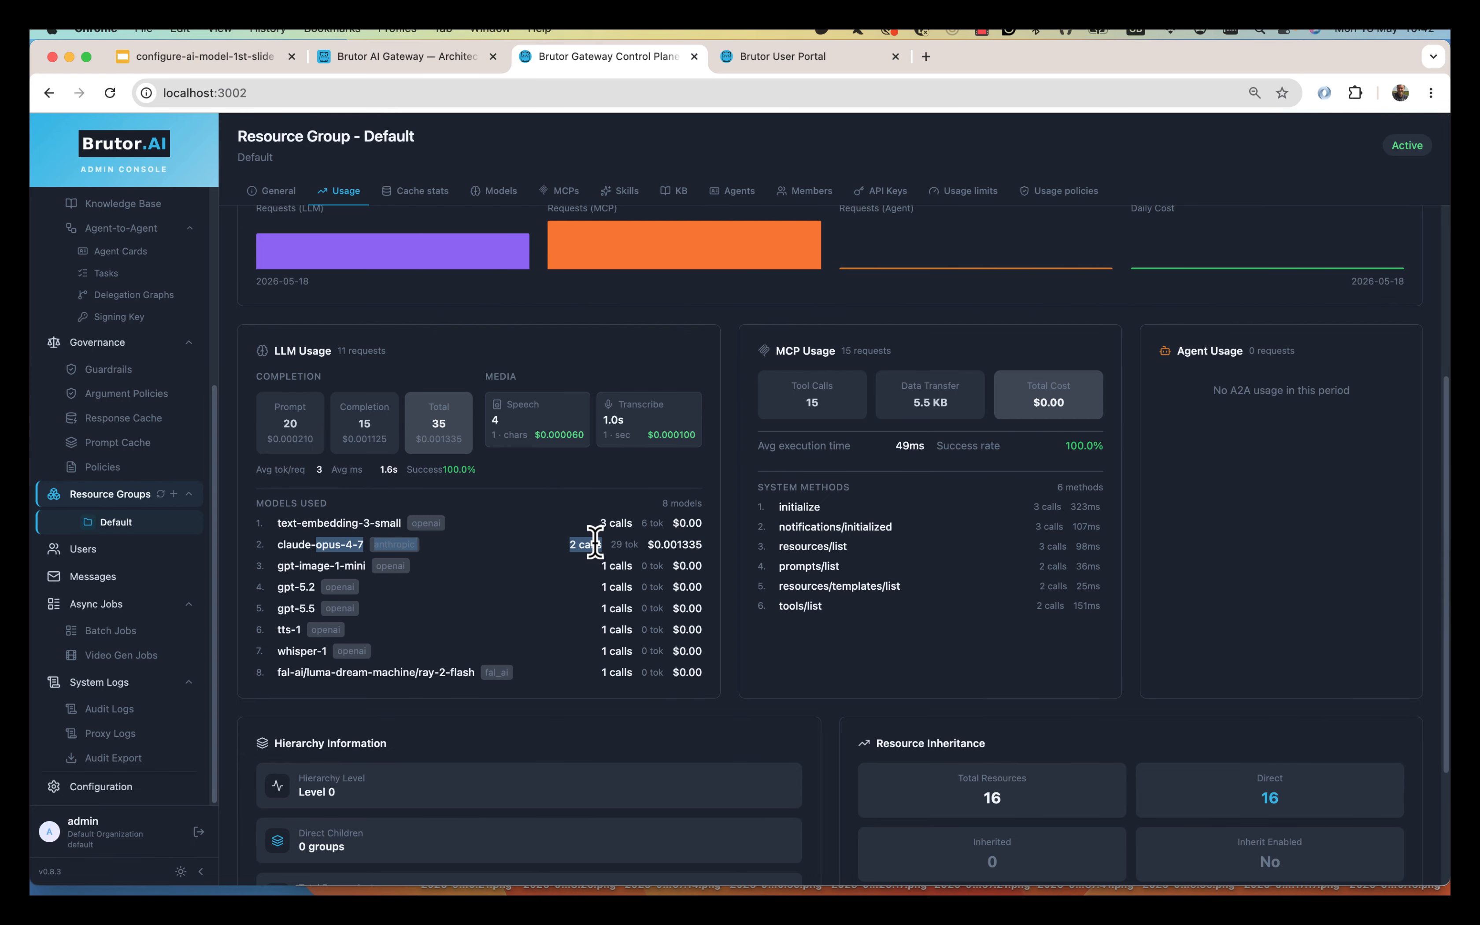
click(596, 543)
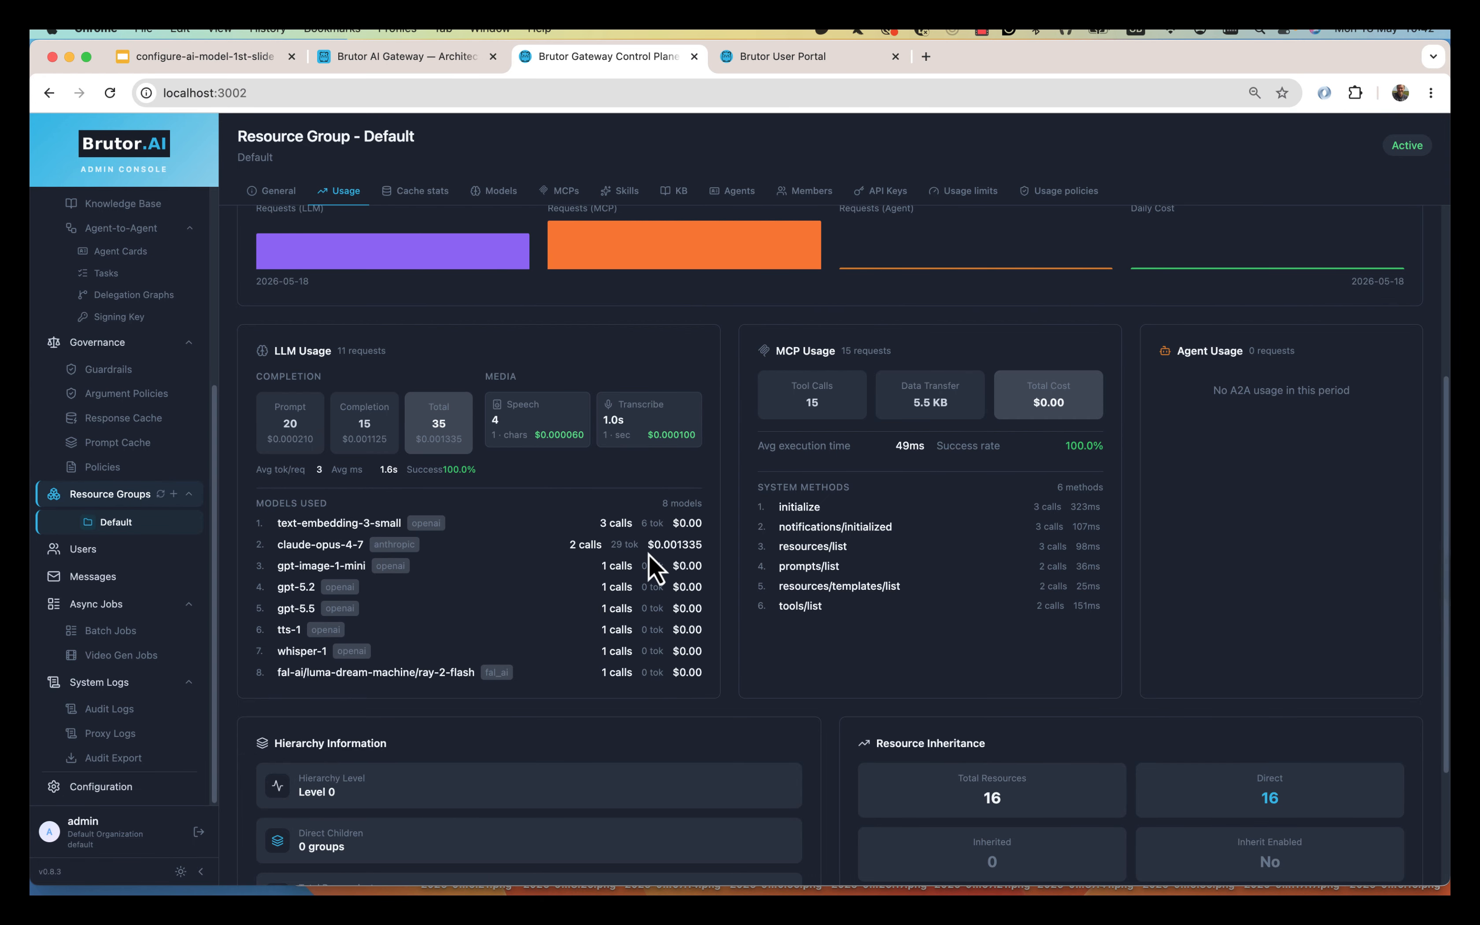
drag(647, 545, 704, 546)
scroll(733, 612, up, 5)
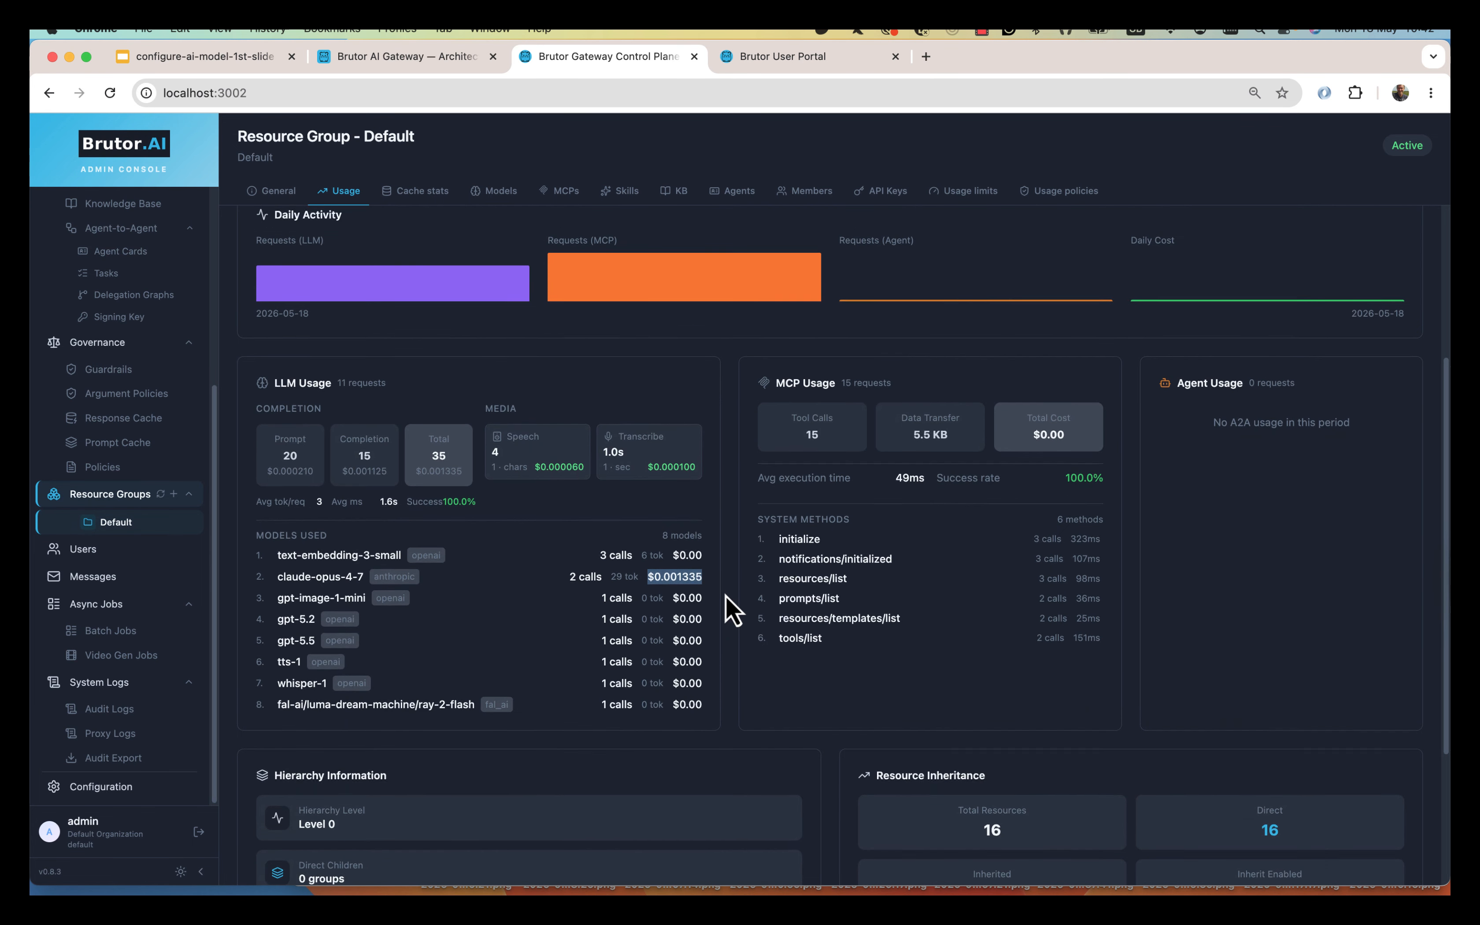
drag(445, 304, 523, 331)
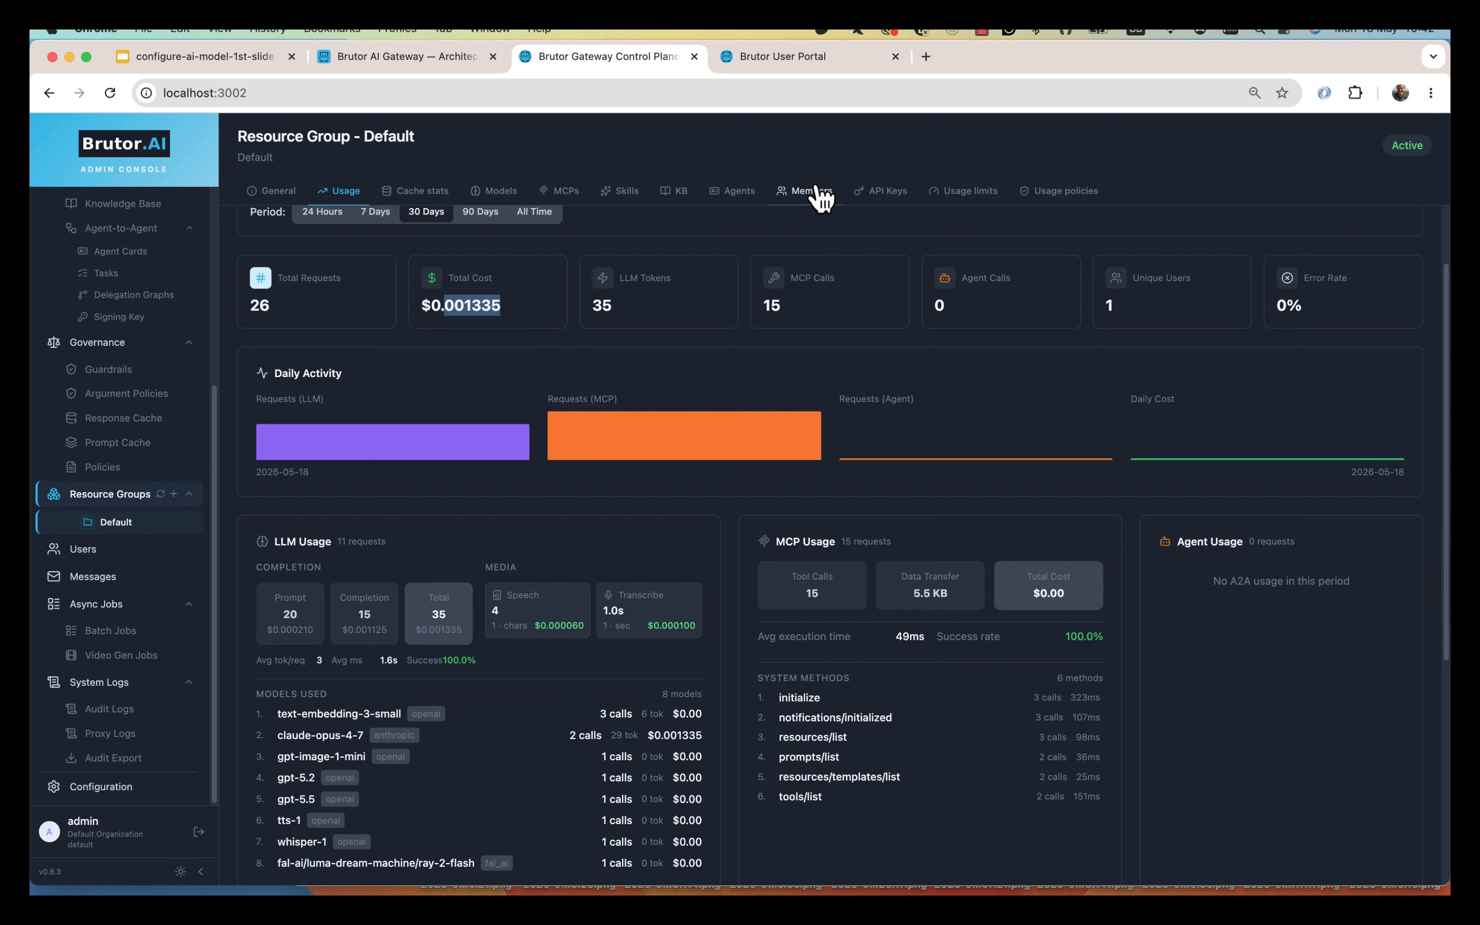
Check the Default group's Members and Models tabs, return to Usage, then go back to the User Portal chat.
click(783, 56)
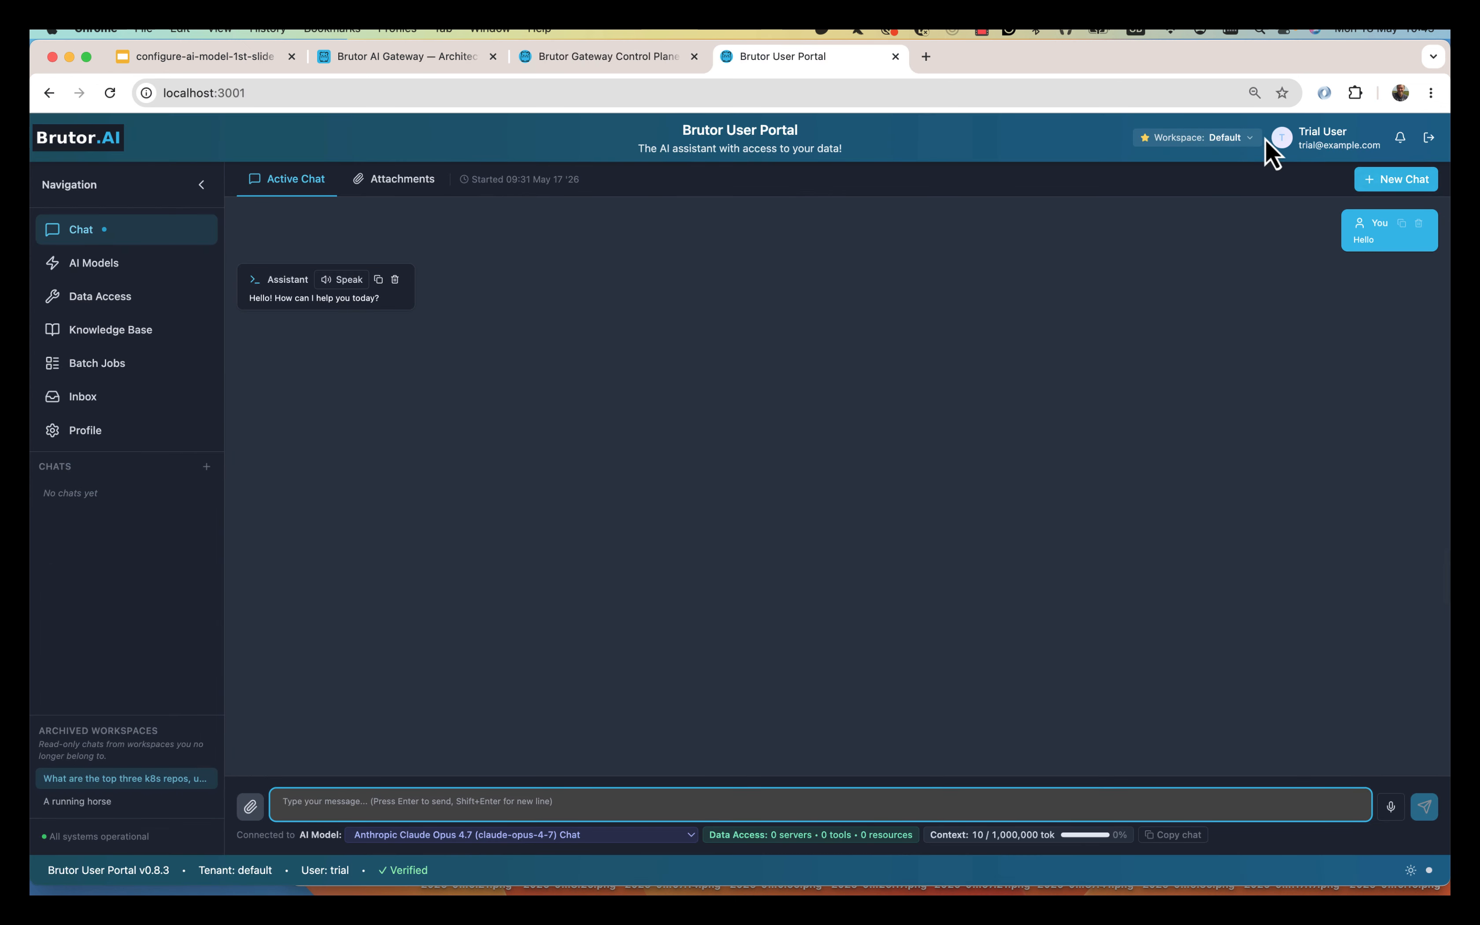
click(694, 63)
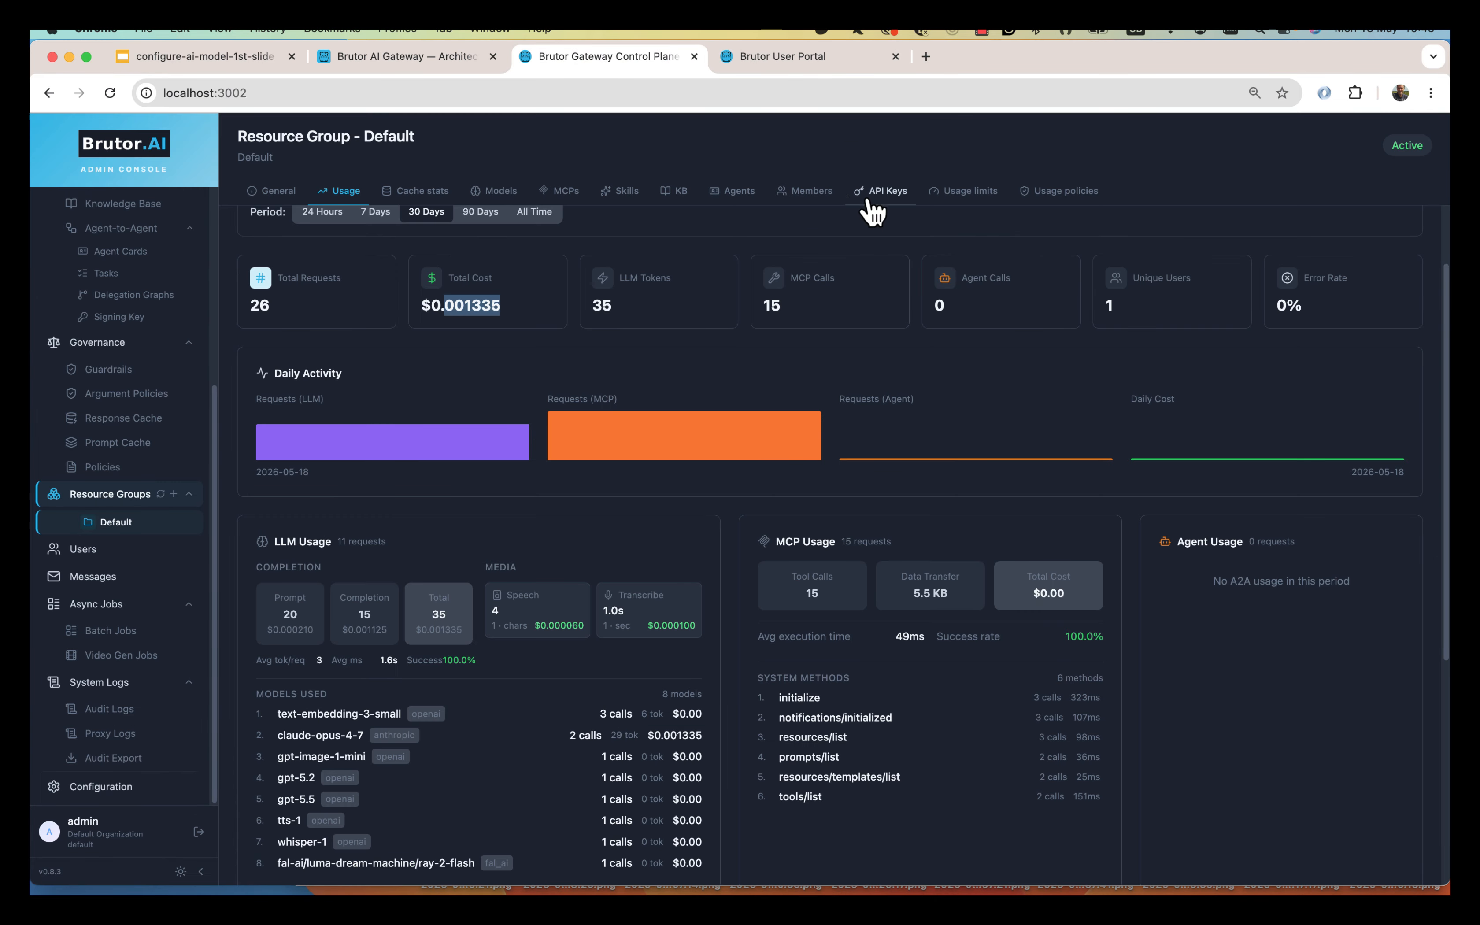
click(811, 196)
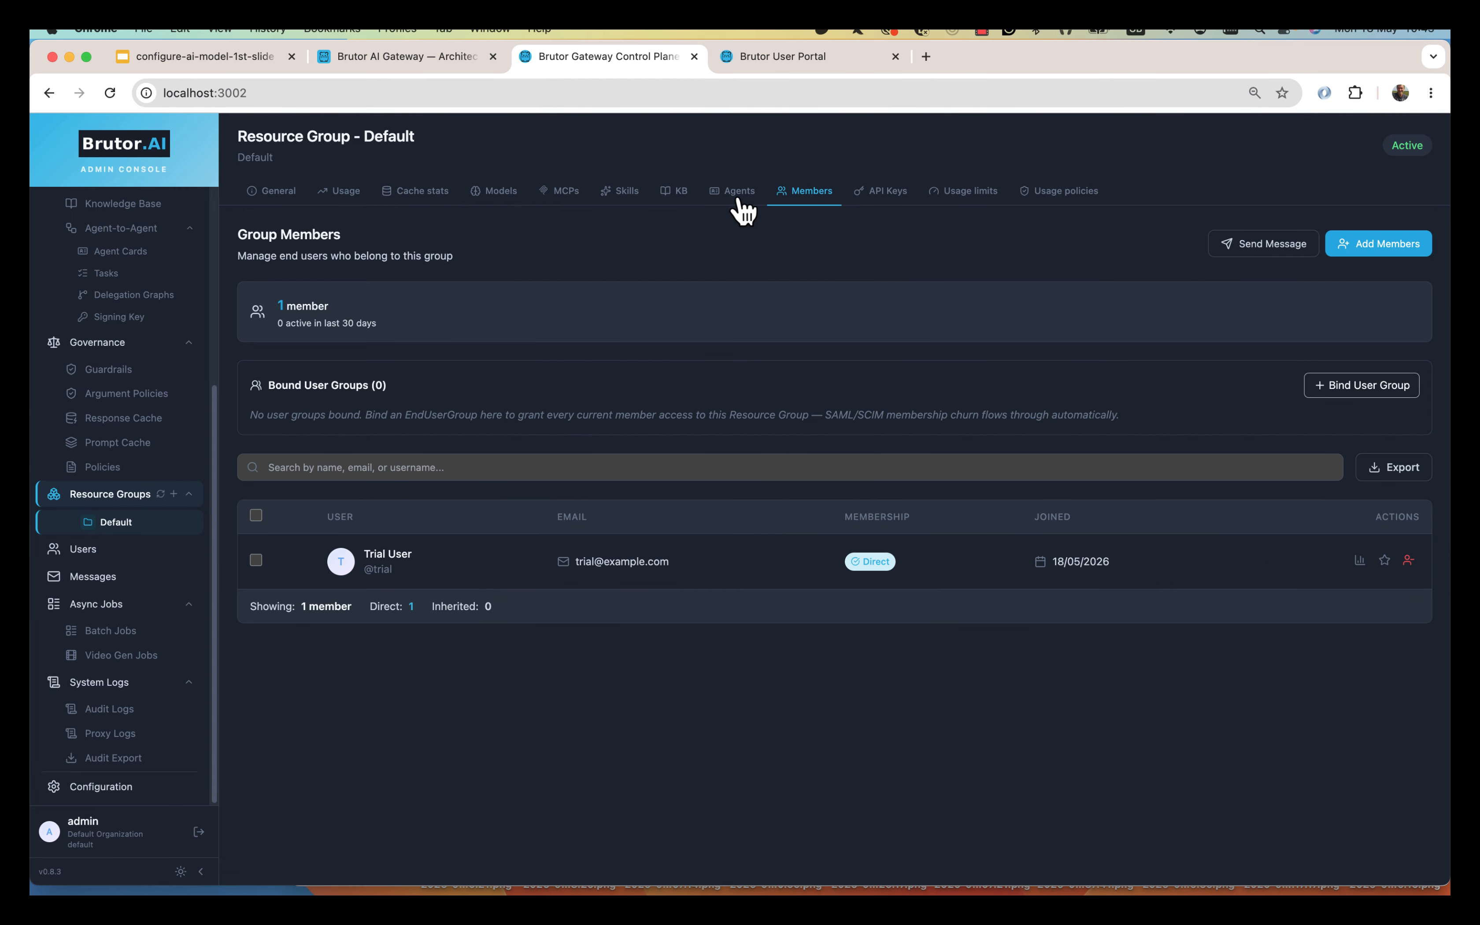
click(514, 195)
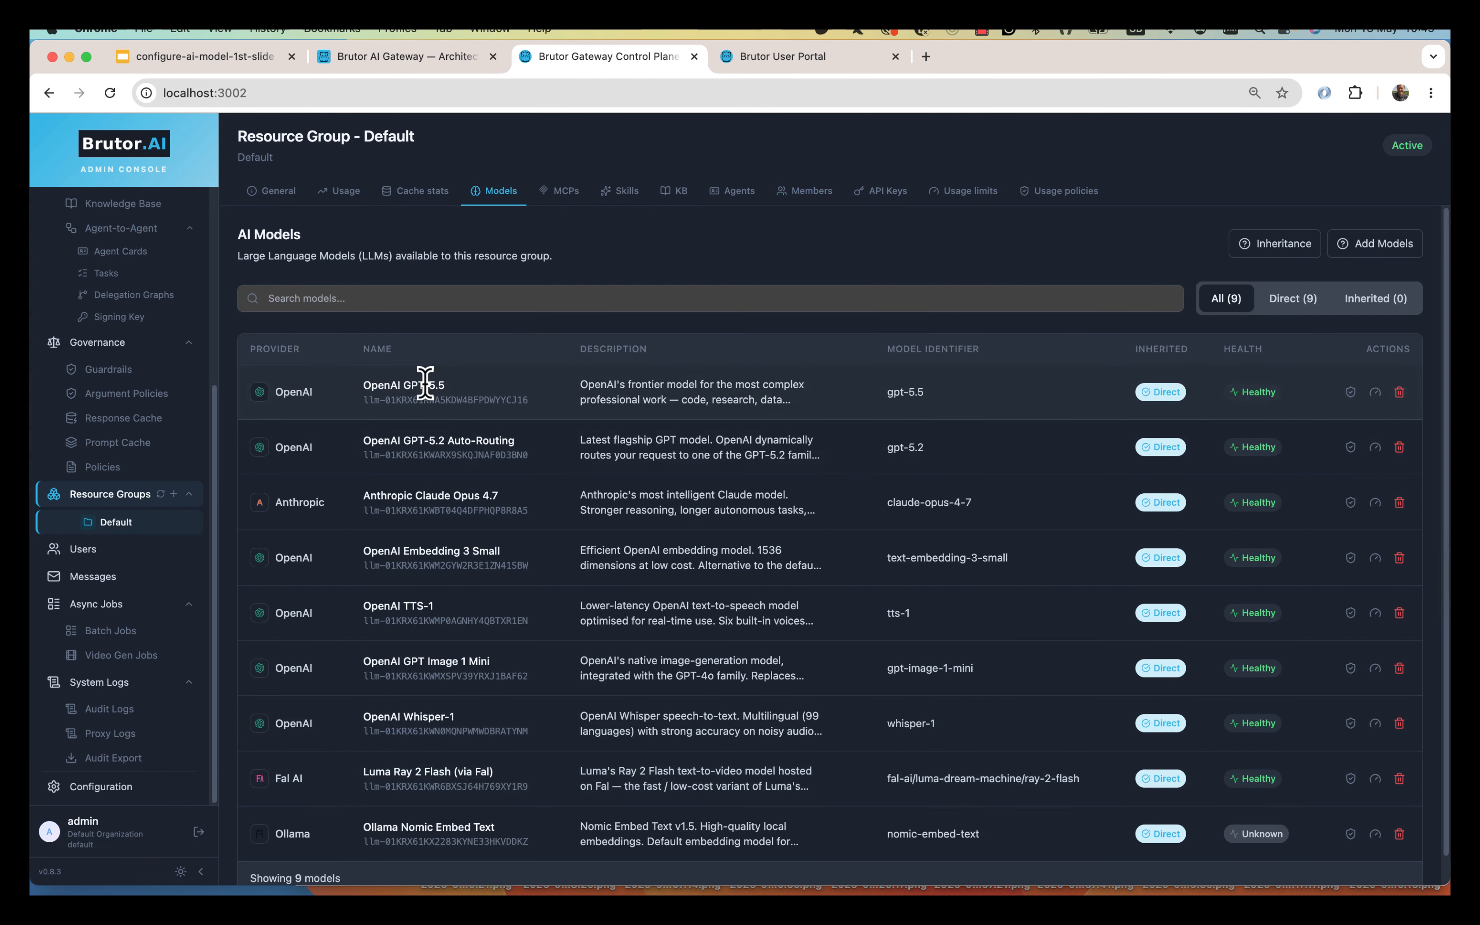
click(346, 199)
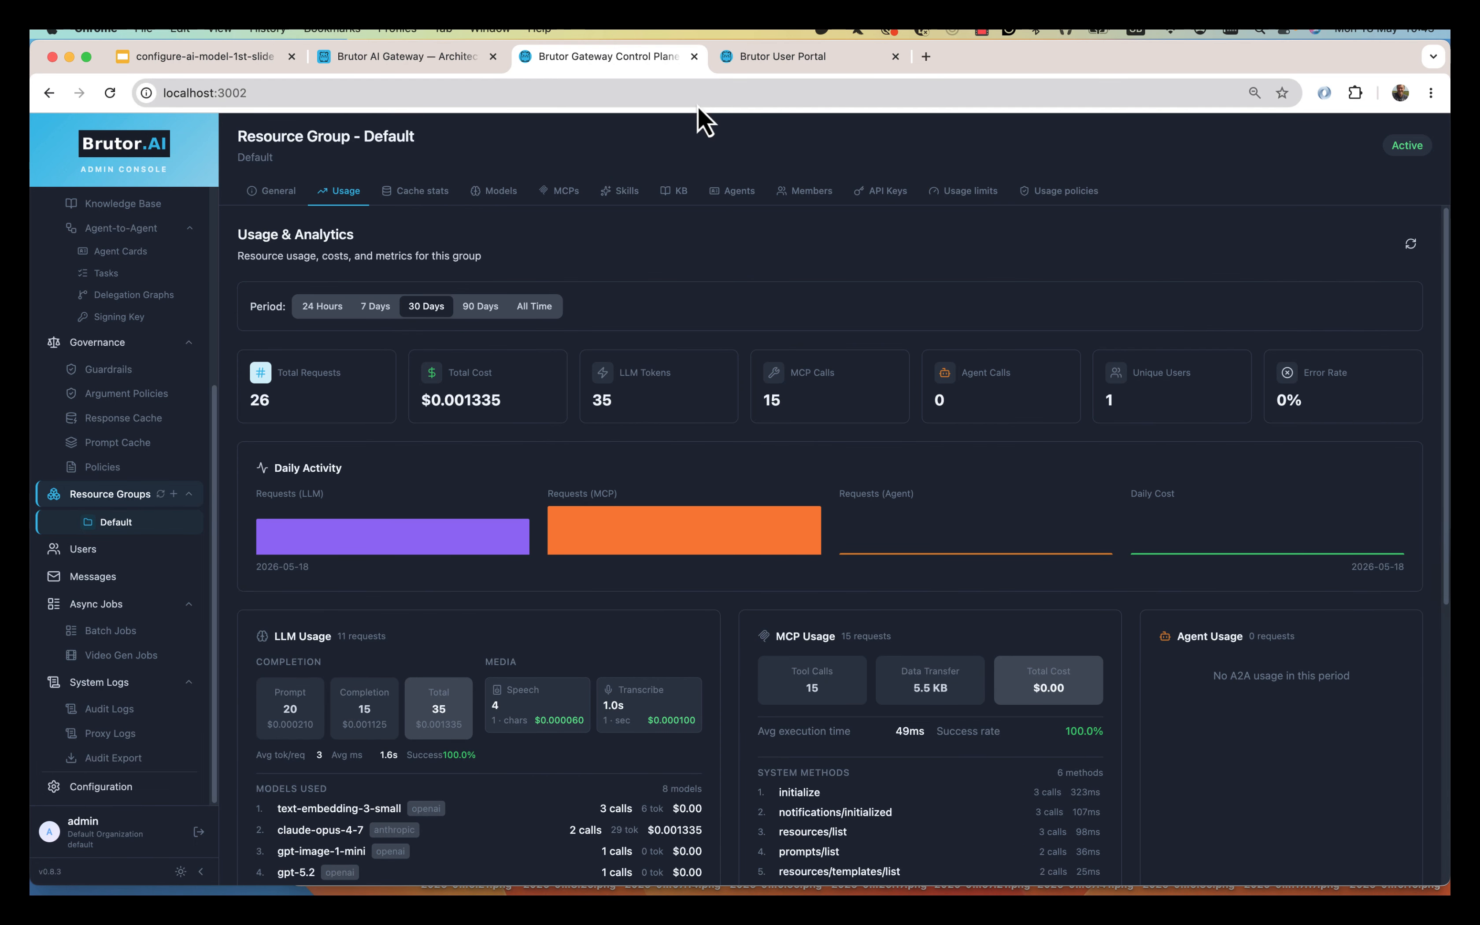
click(793, 58)
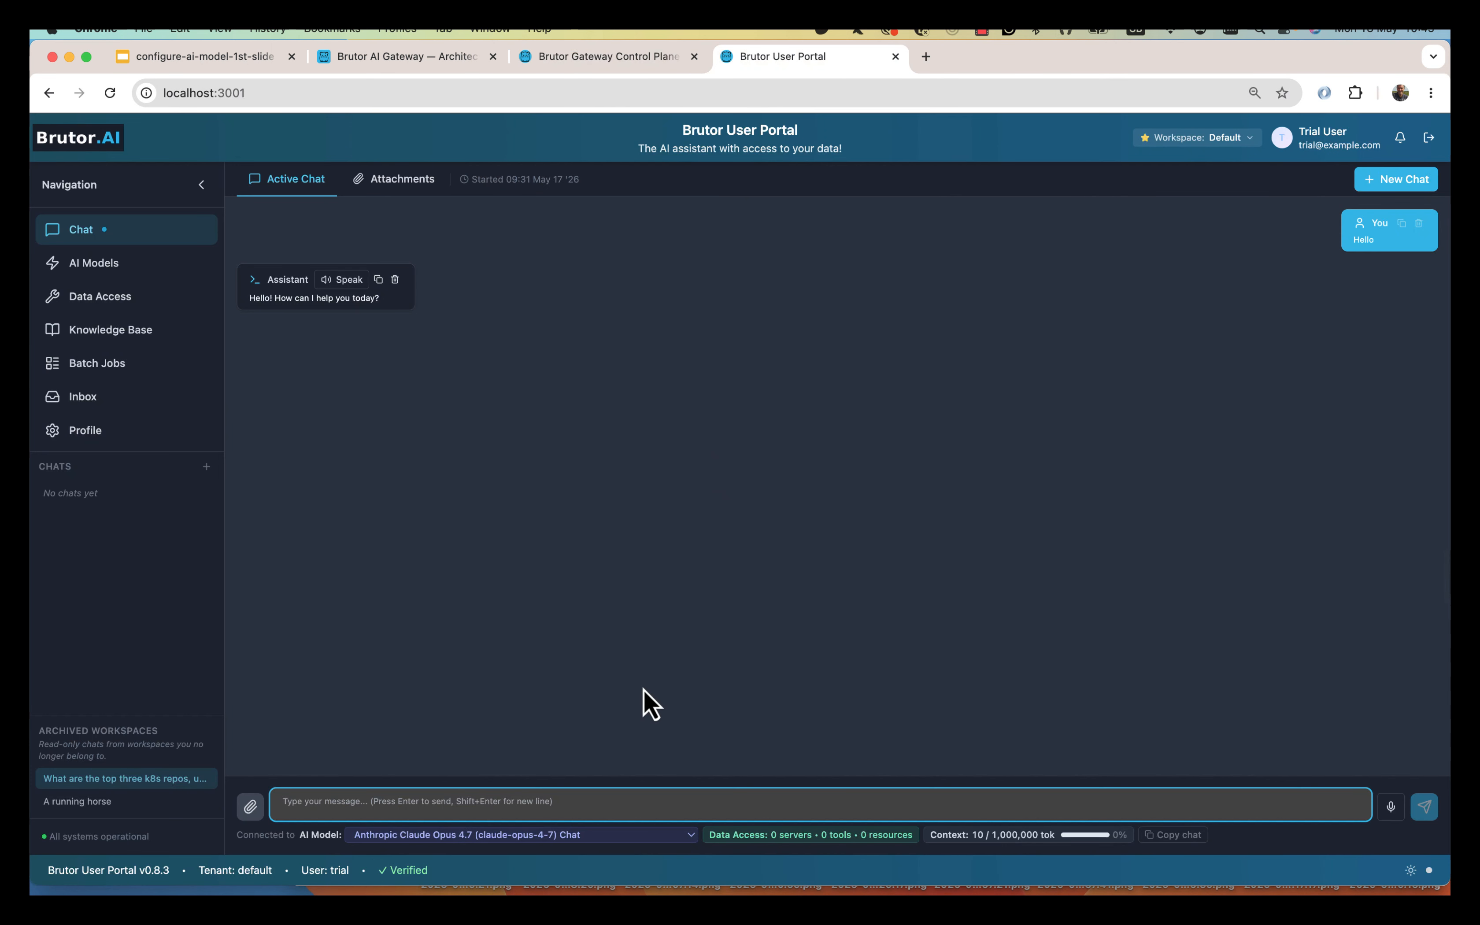
Switch the chat to OpenAI GPT-5.2 Auto-Routing, send 'Hello again', and return to the admin console.
click(561, 836)
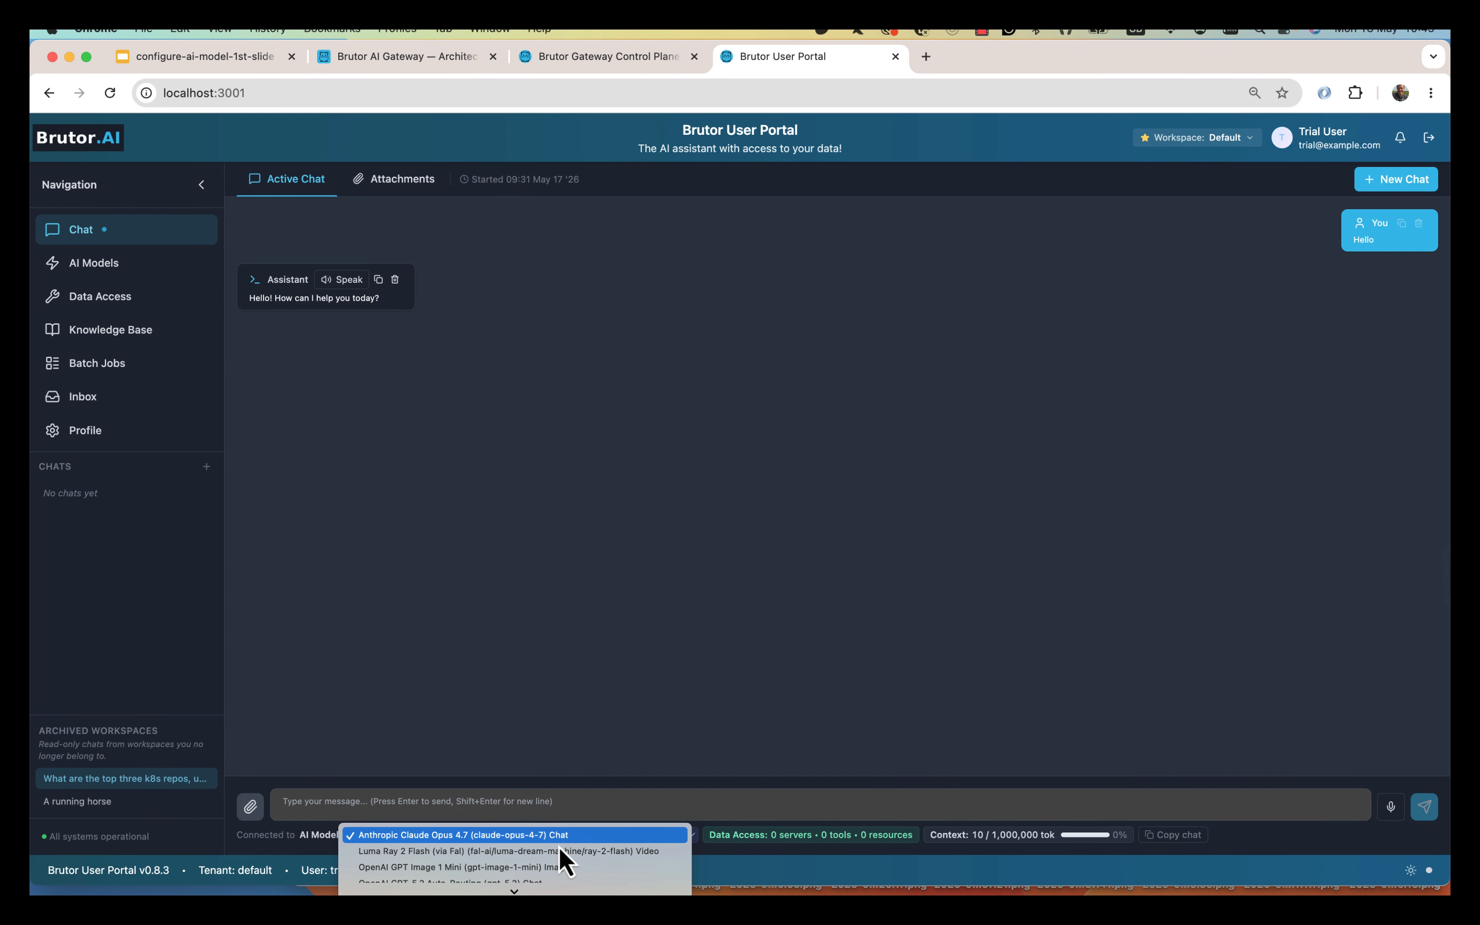
scroll(560, 847, down, 3)
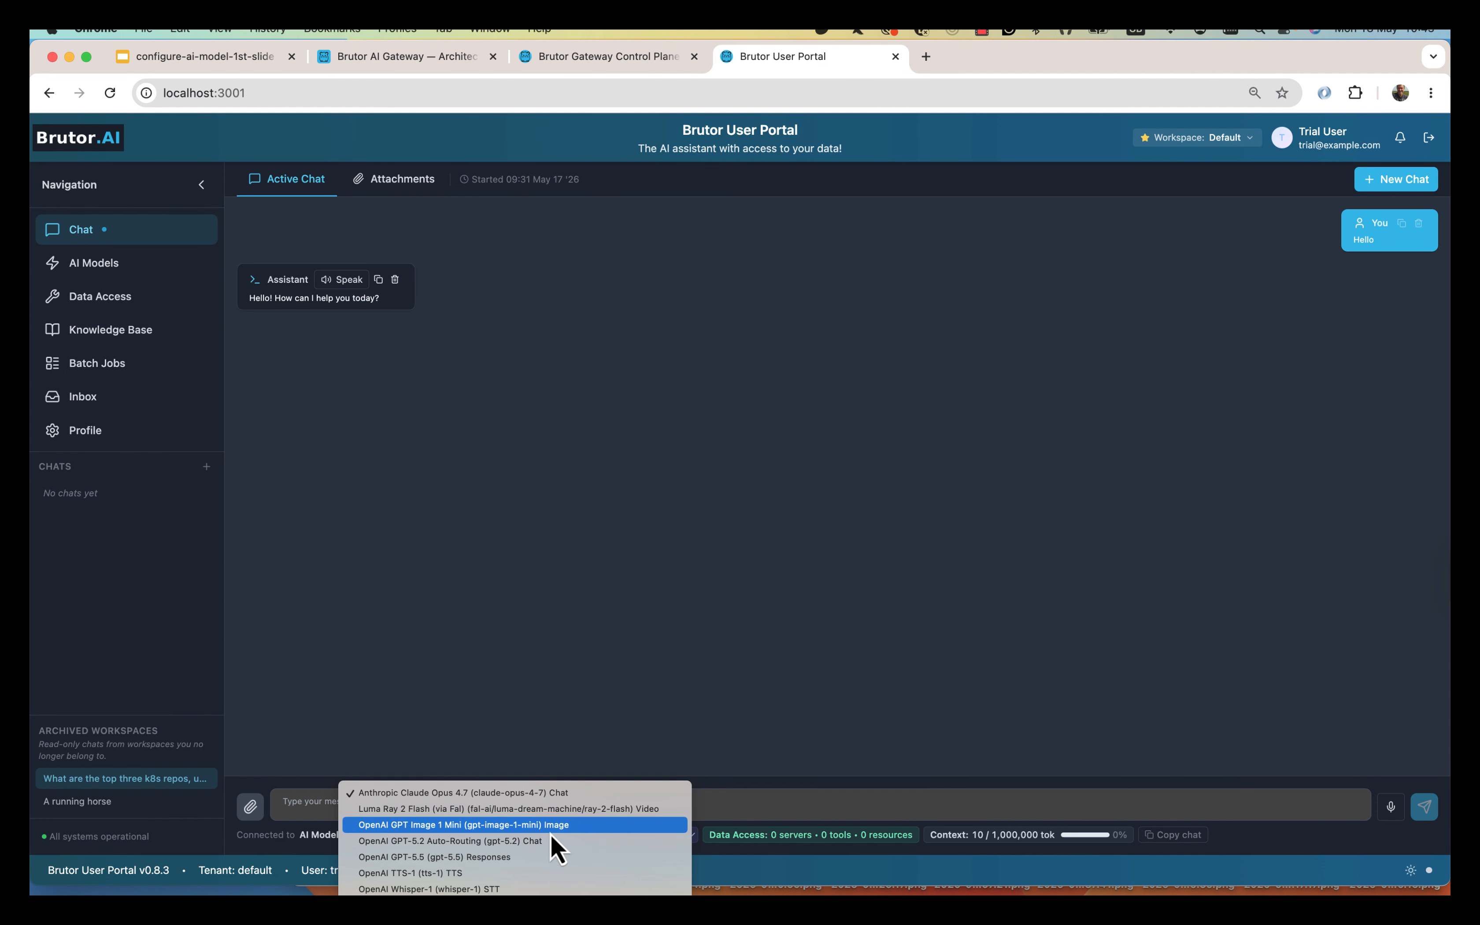
click(552, 841)
text(Hello again)
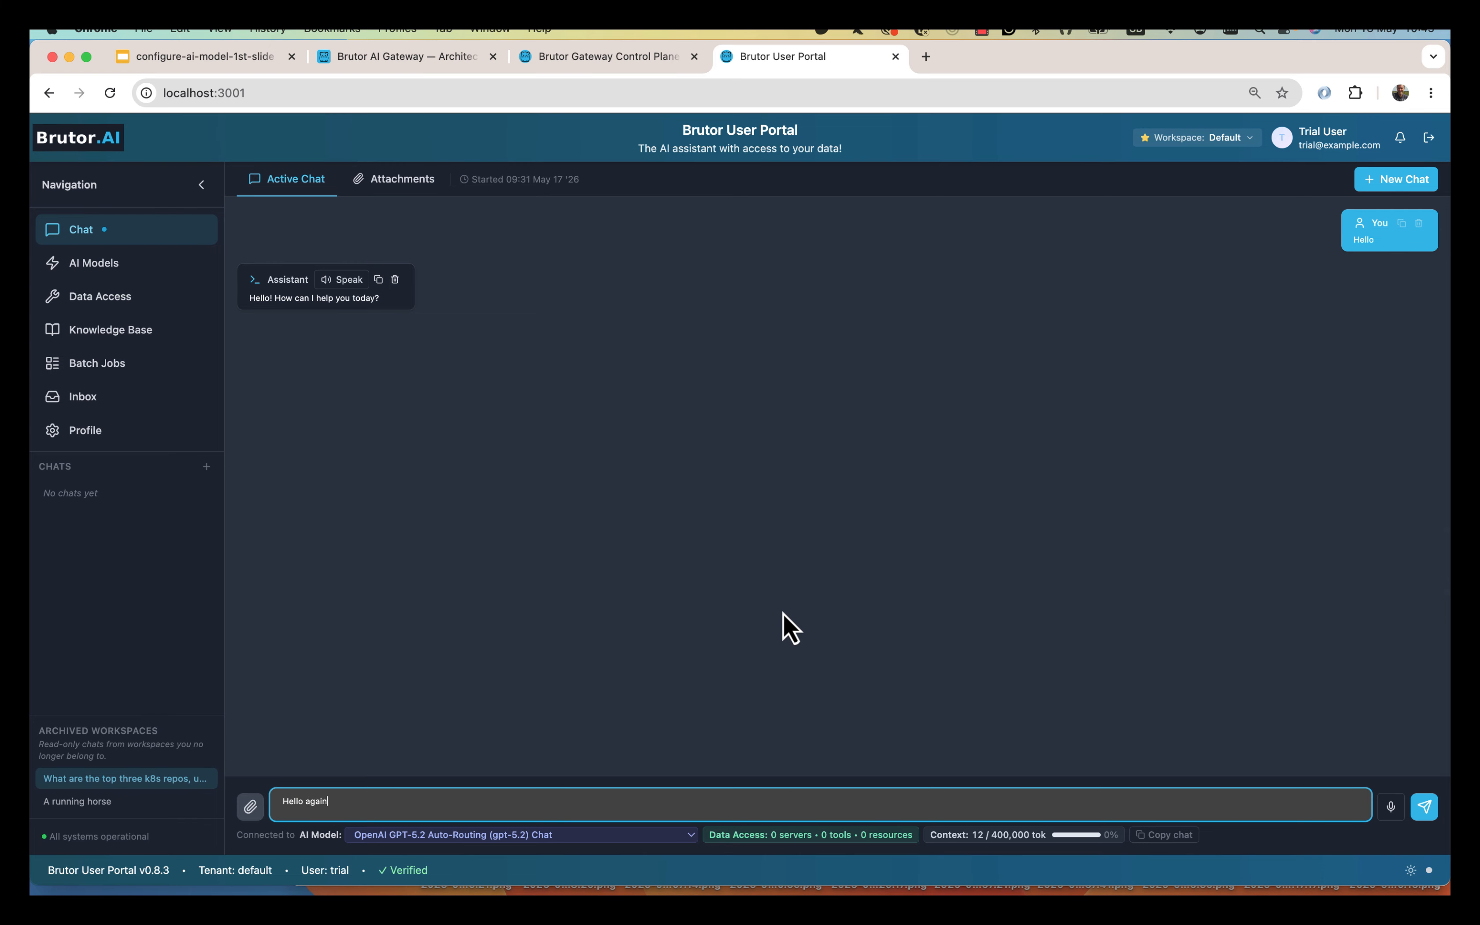
key(Return)
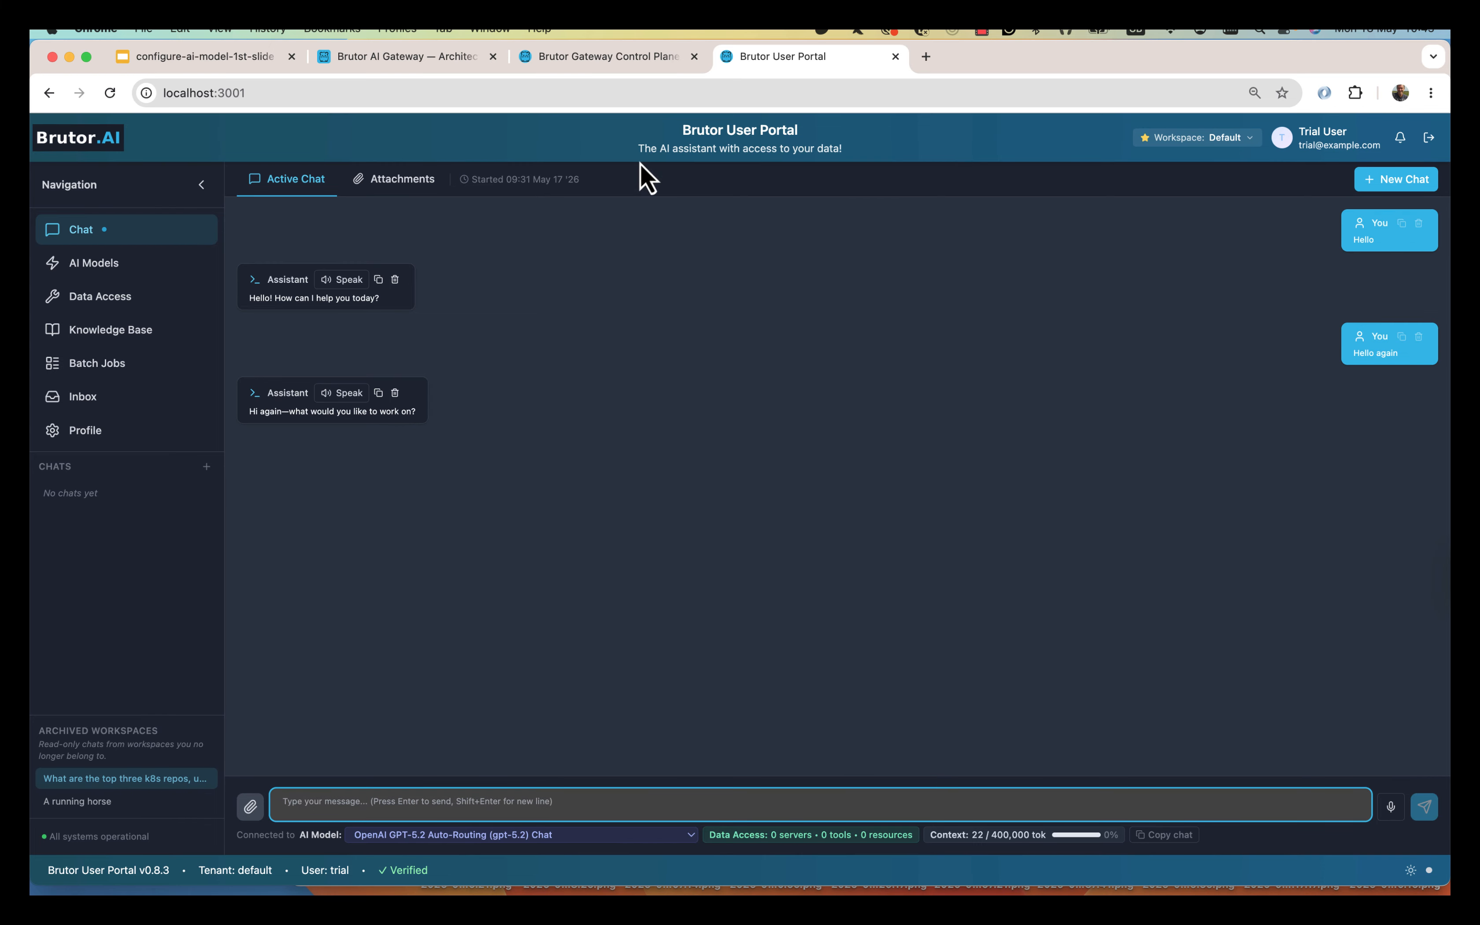
click(592, 55)
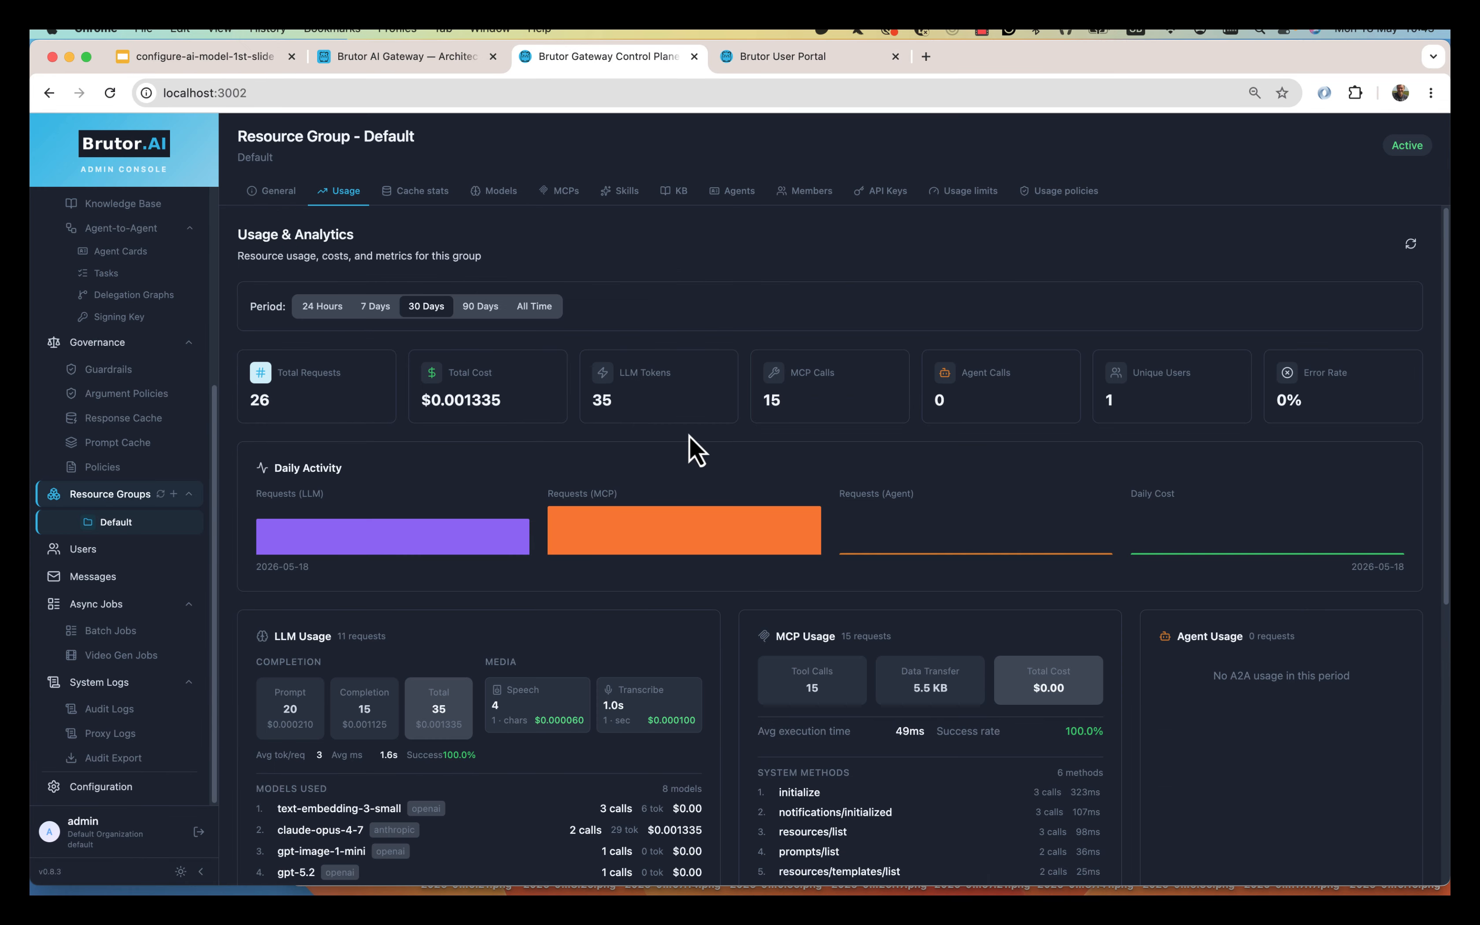
Refresh Usage & Analytics to 28 requests and $0.001580, then open the Proxy Logs.
click(1411, 243)
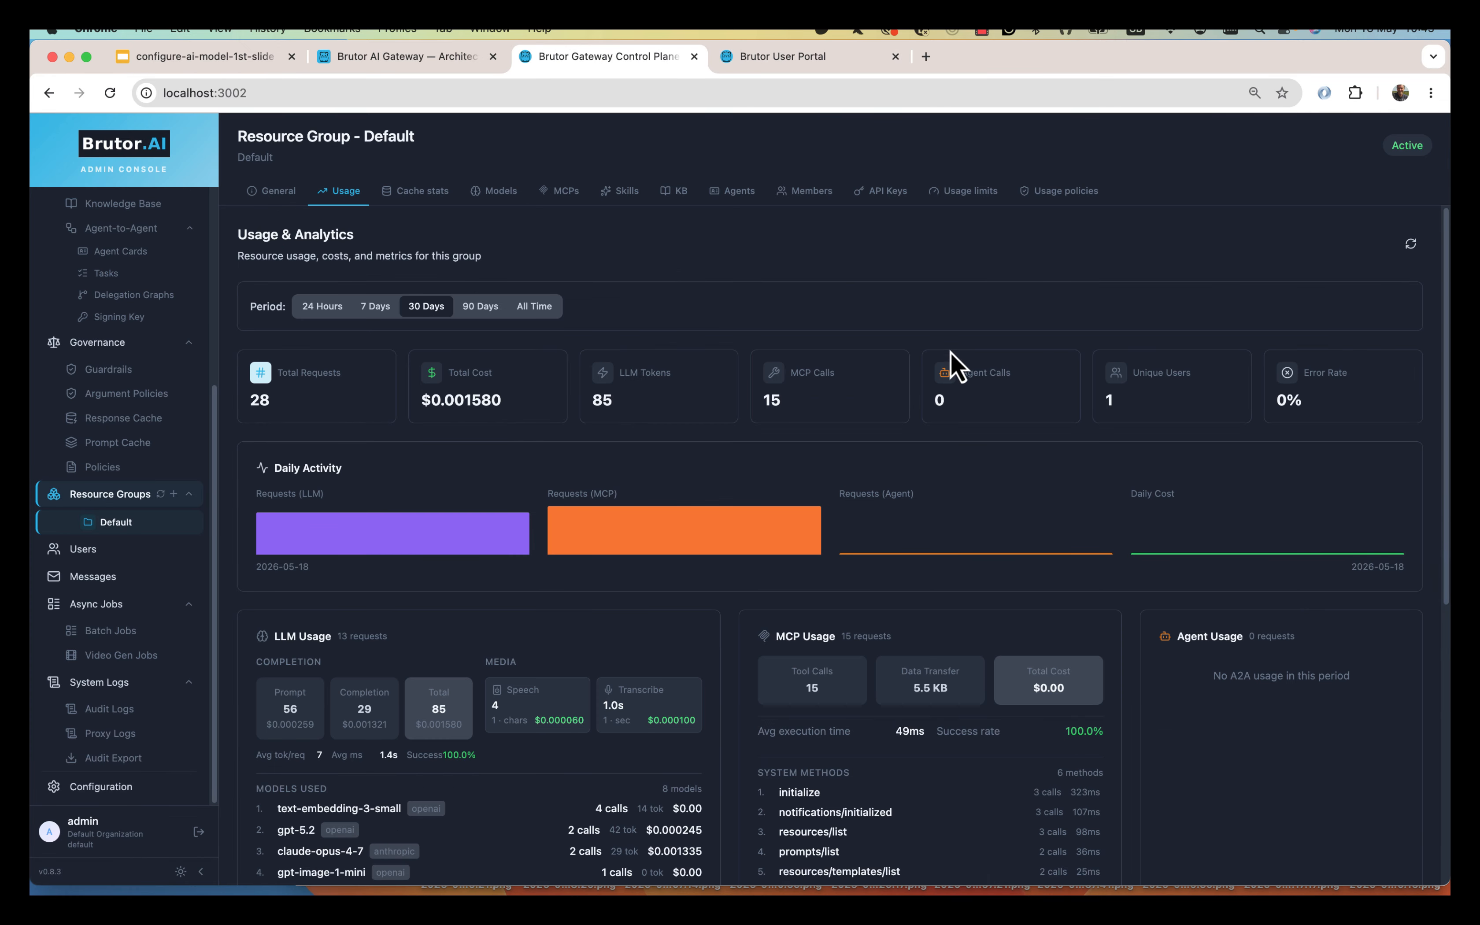
scroll(624, 716, down, 3)
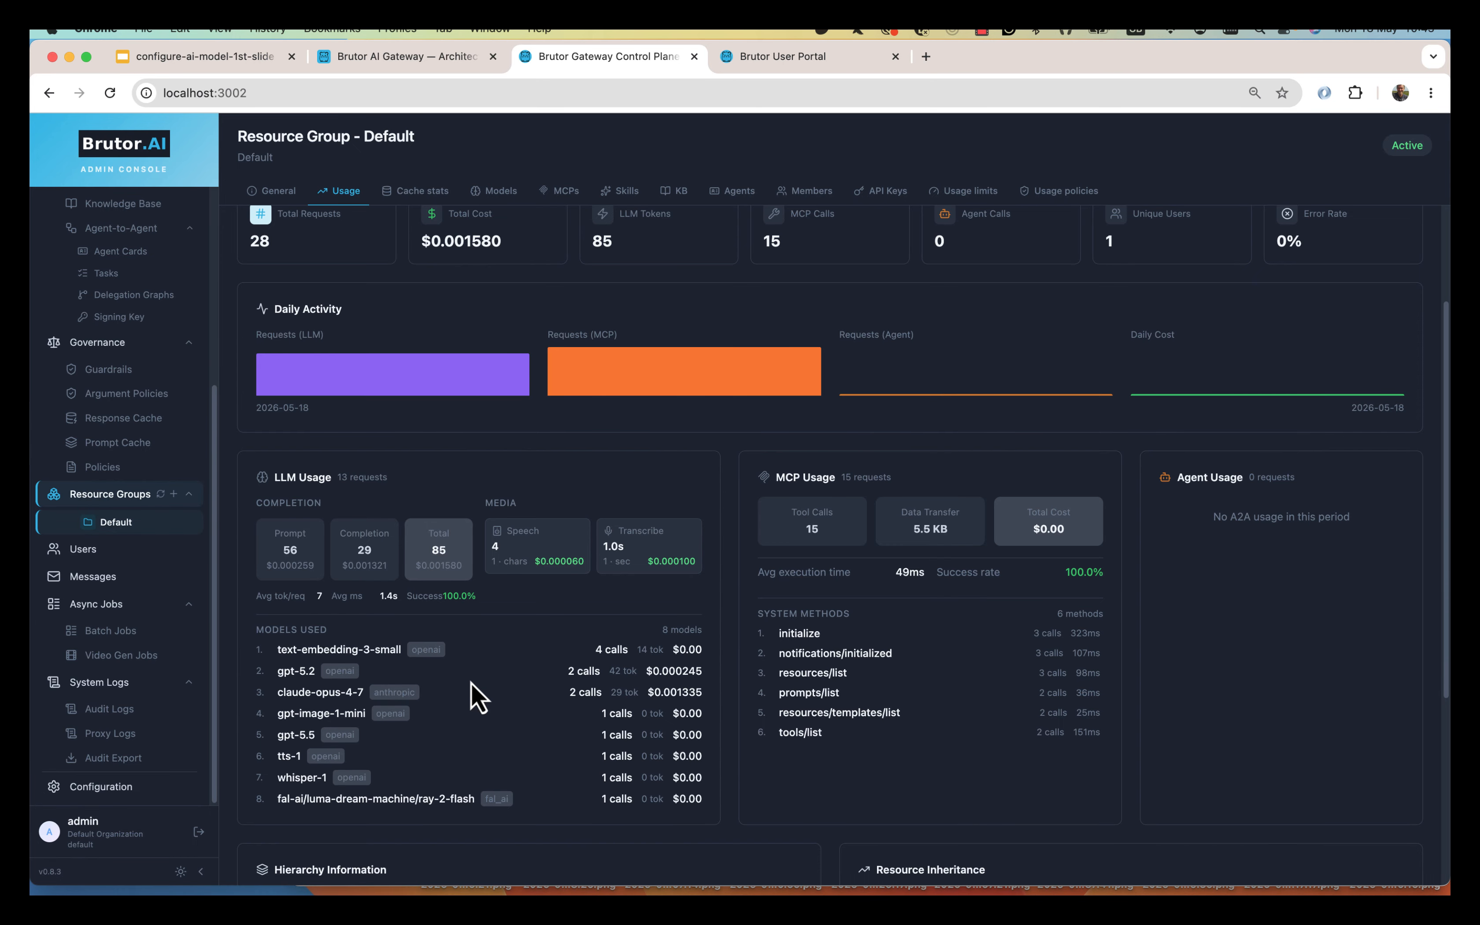
click(113, 736)
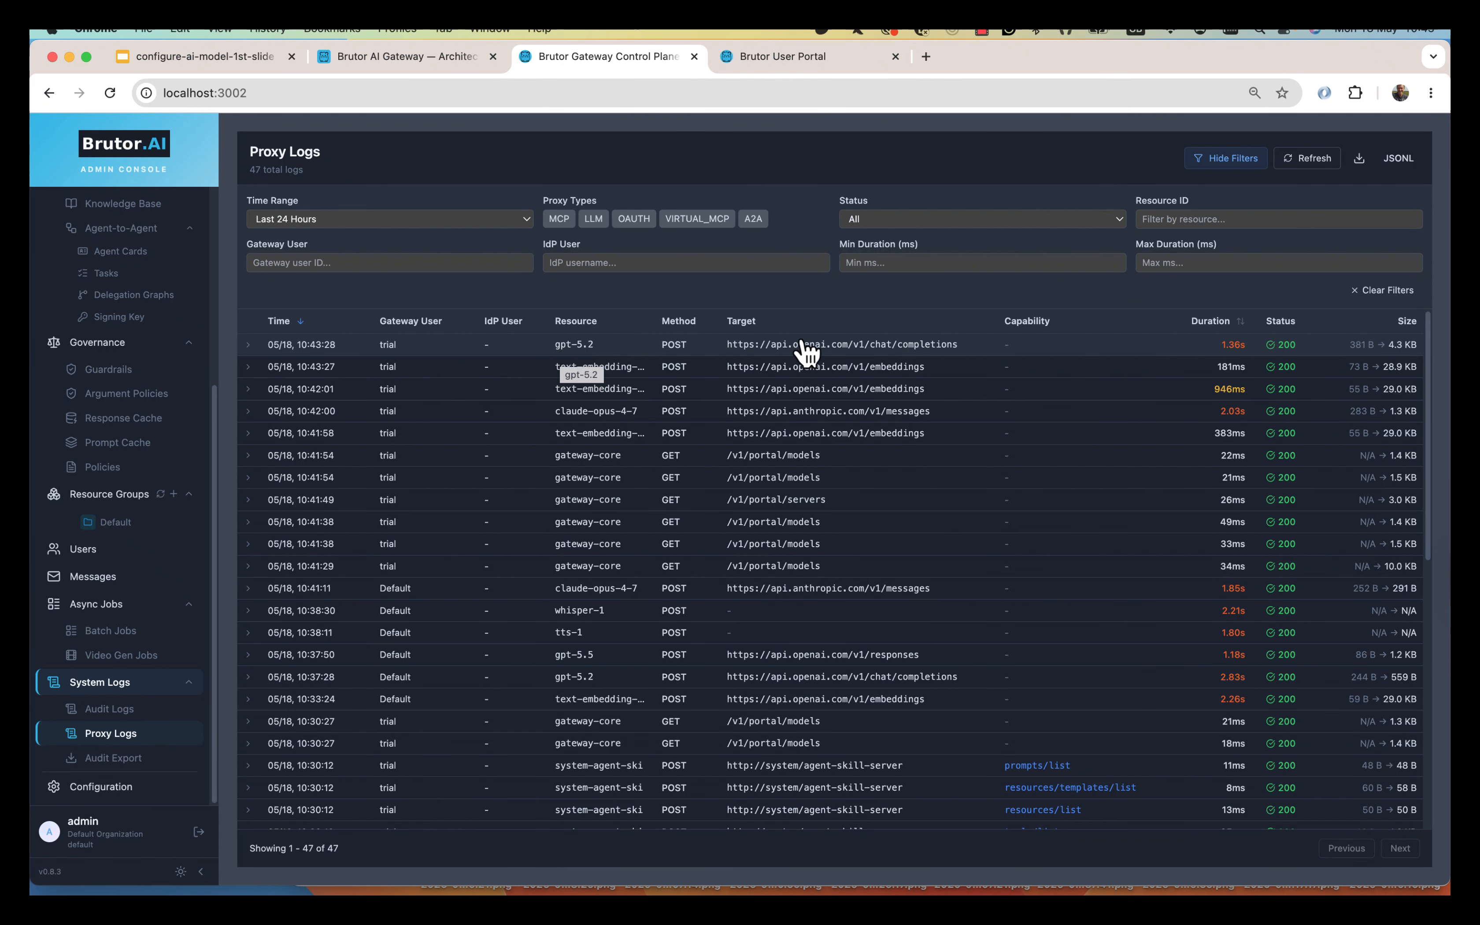
click(428, 347)
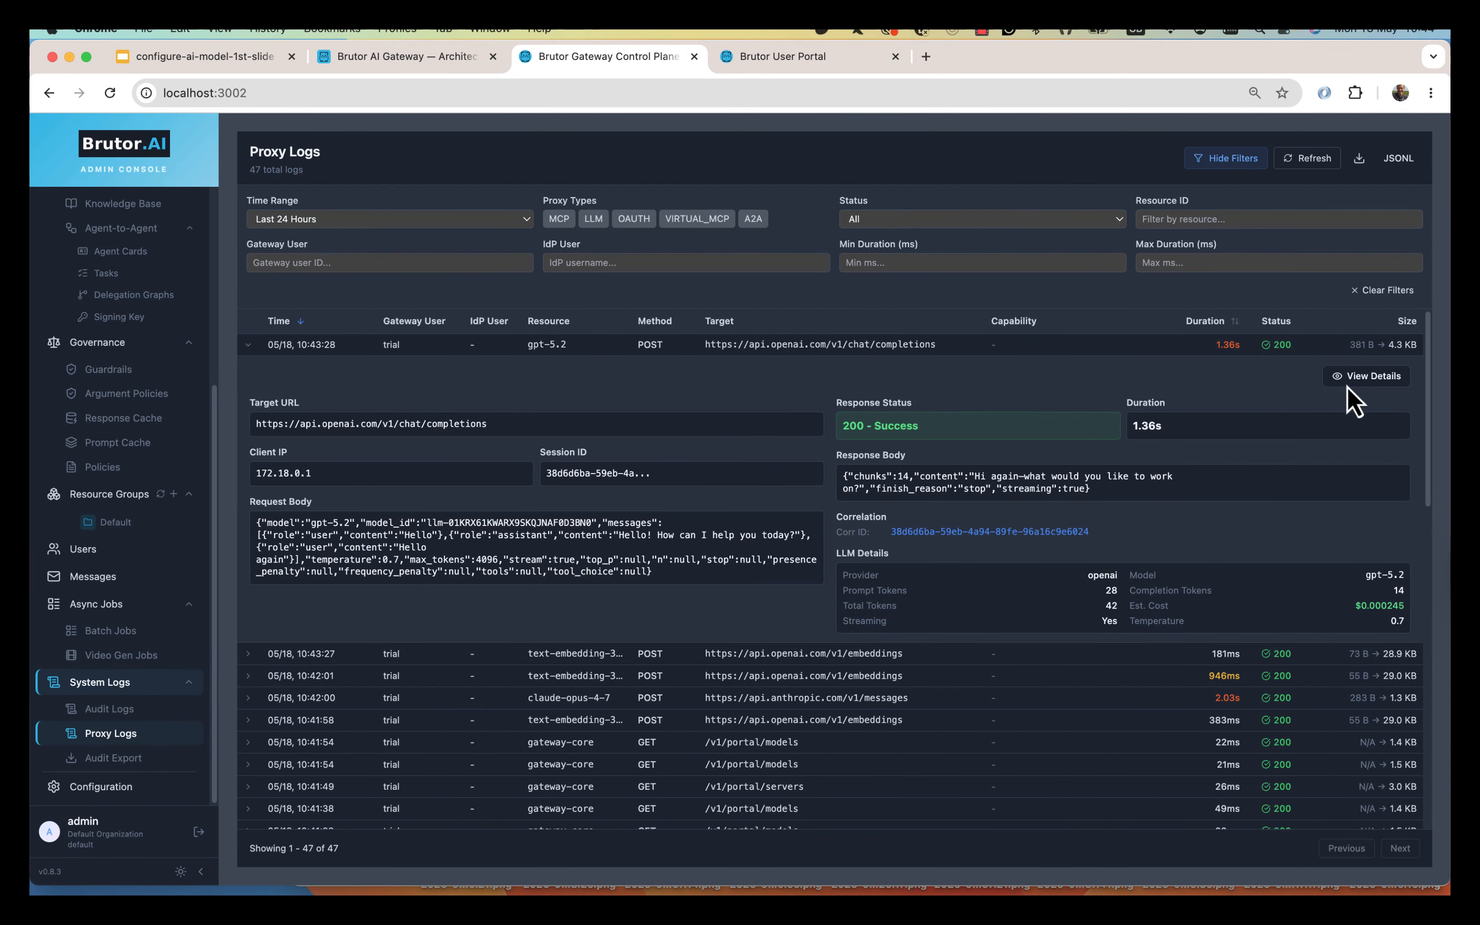
click(1372, 379)
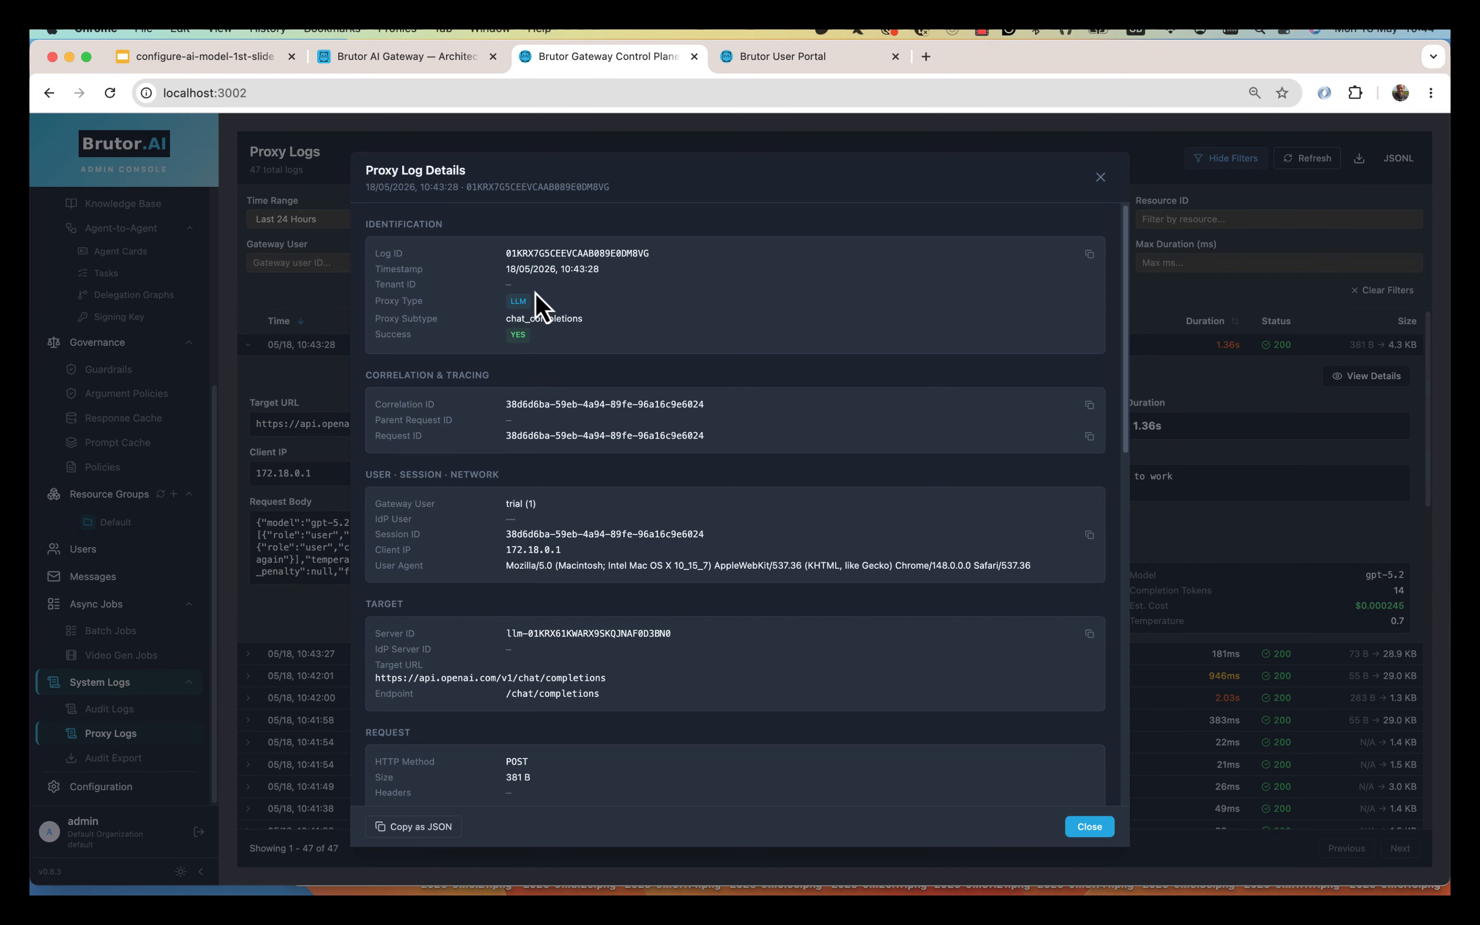
scroll(538, 436, down, 3)
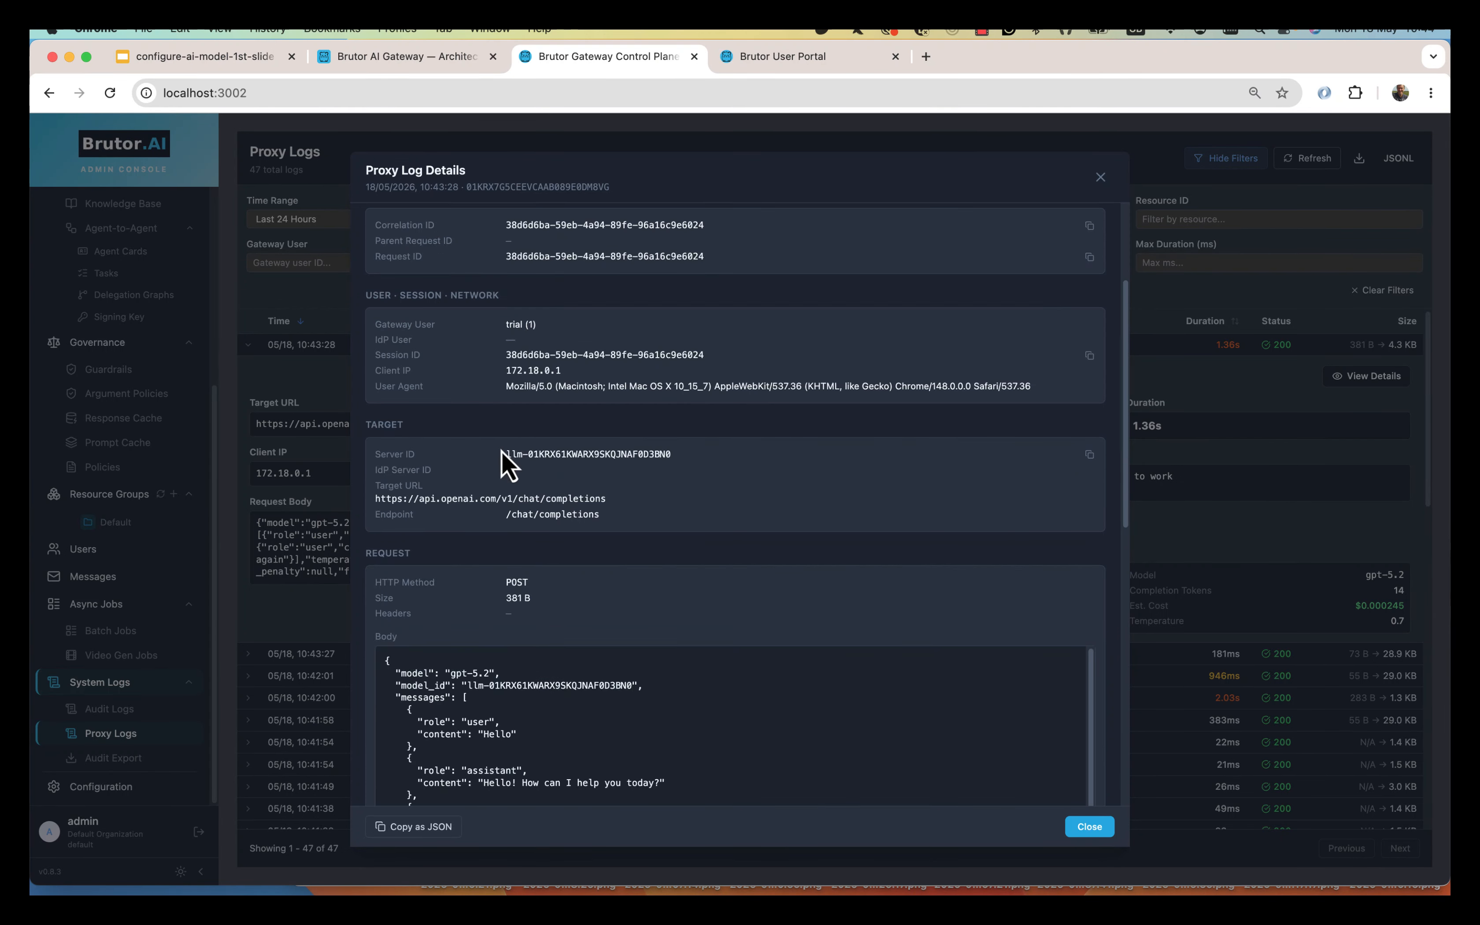
drag(507, 454, 671, 456)
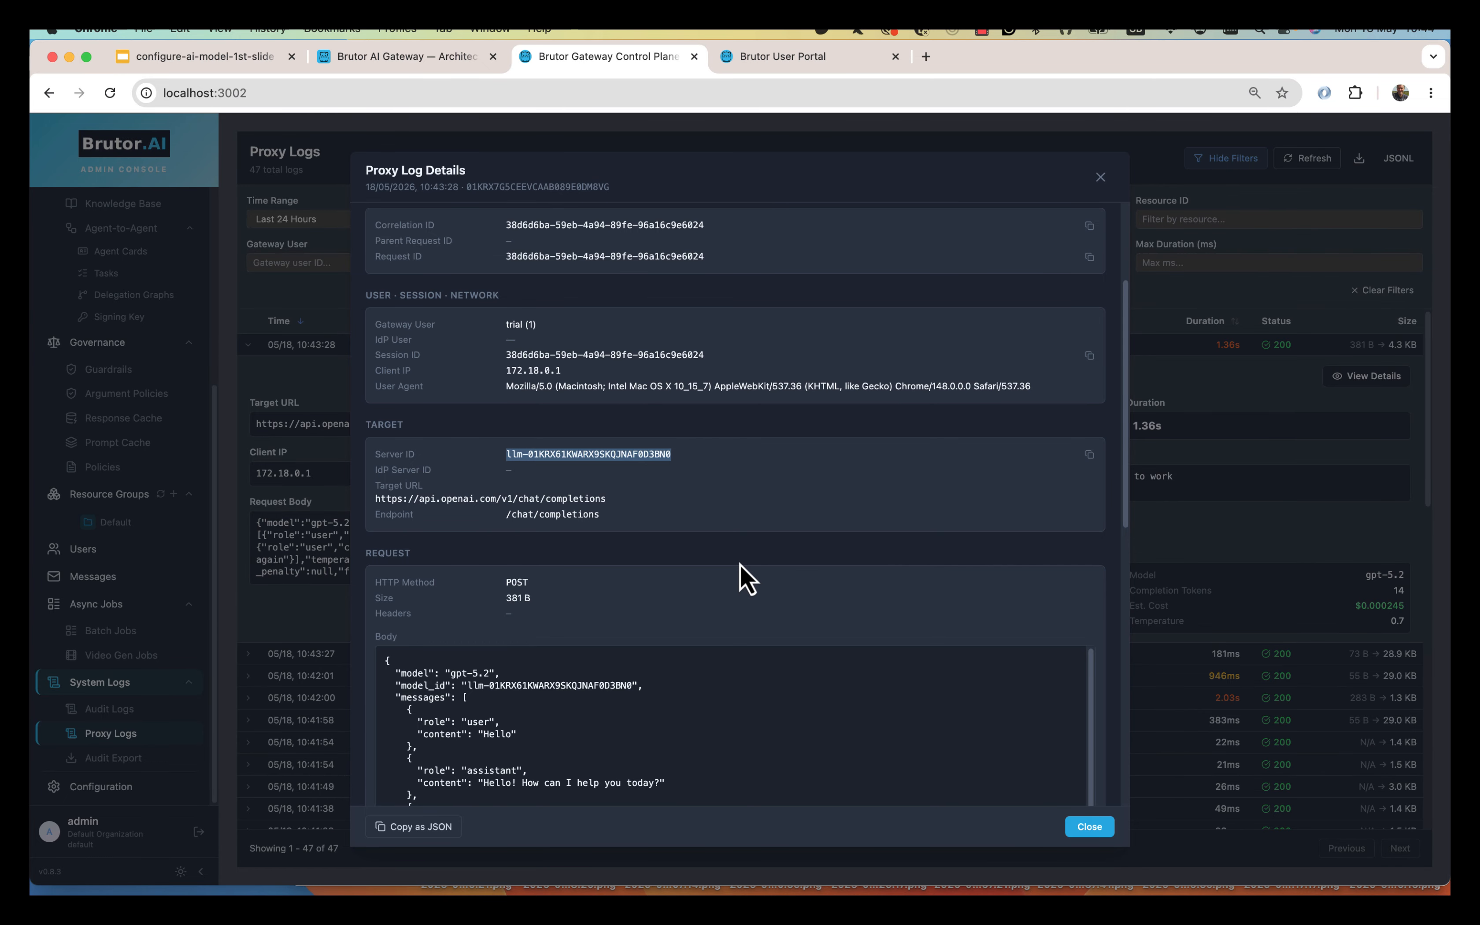
scroll(745, 578, down, 5)
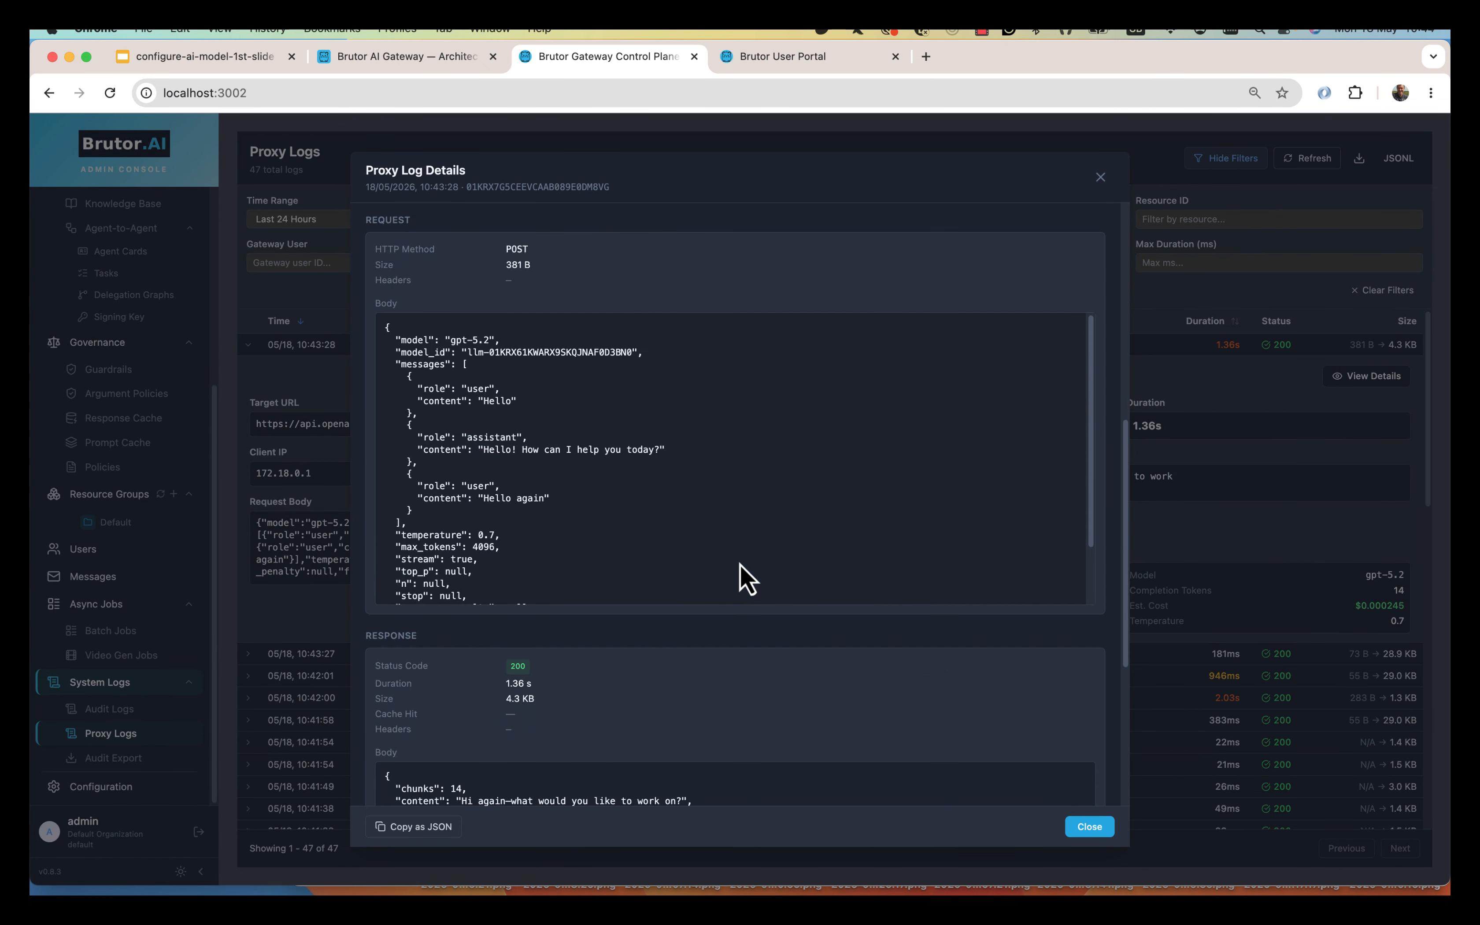
scroll(745, 578, down, 8)
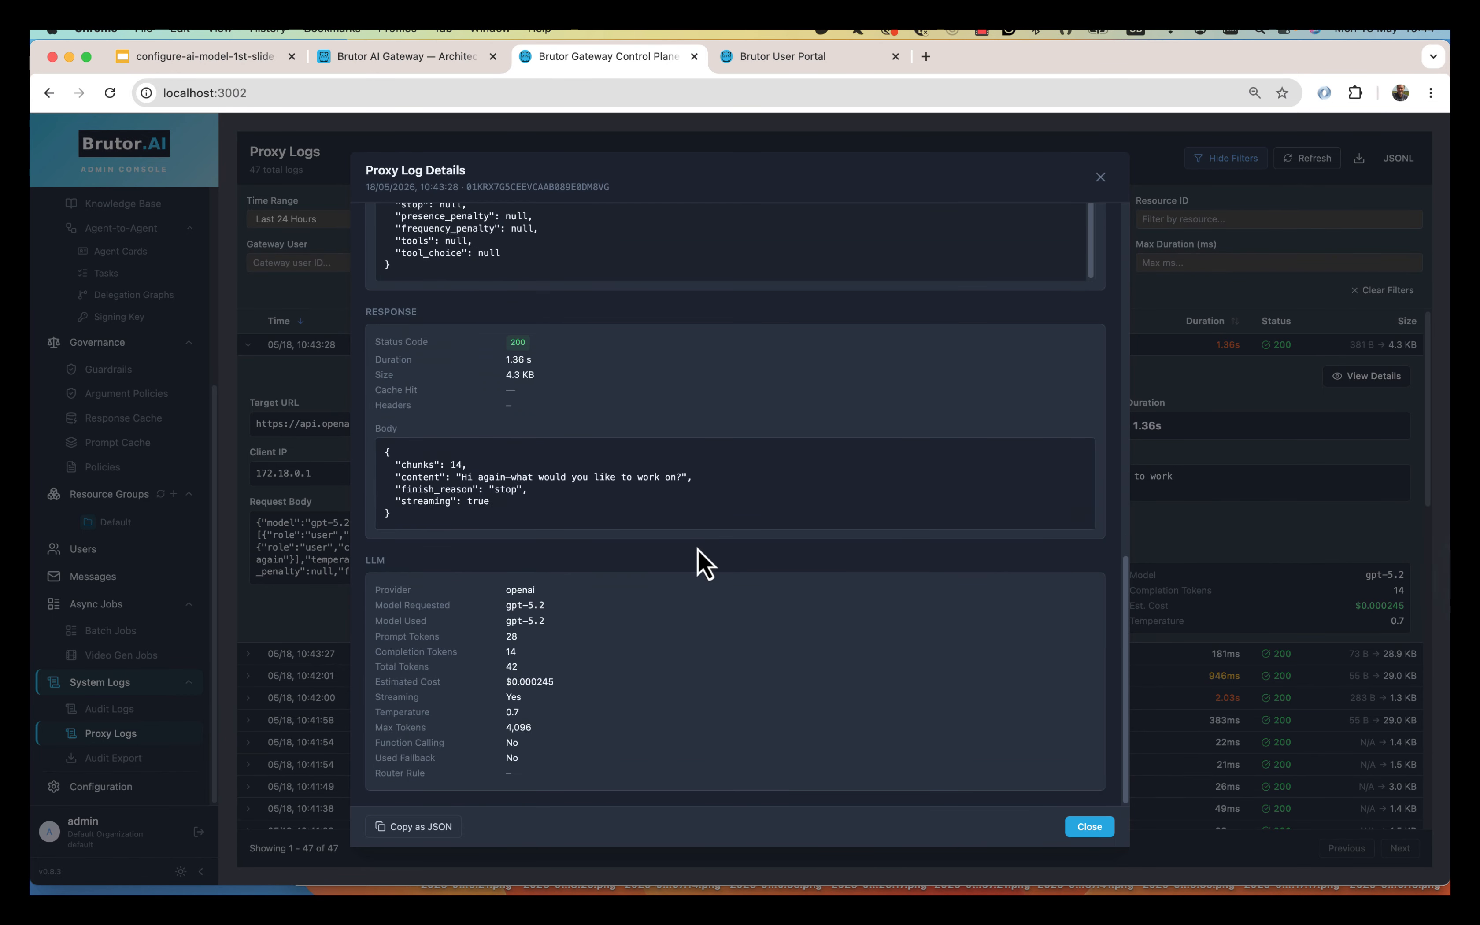
click(1090, 829)
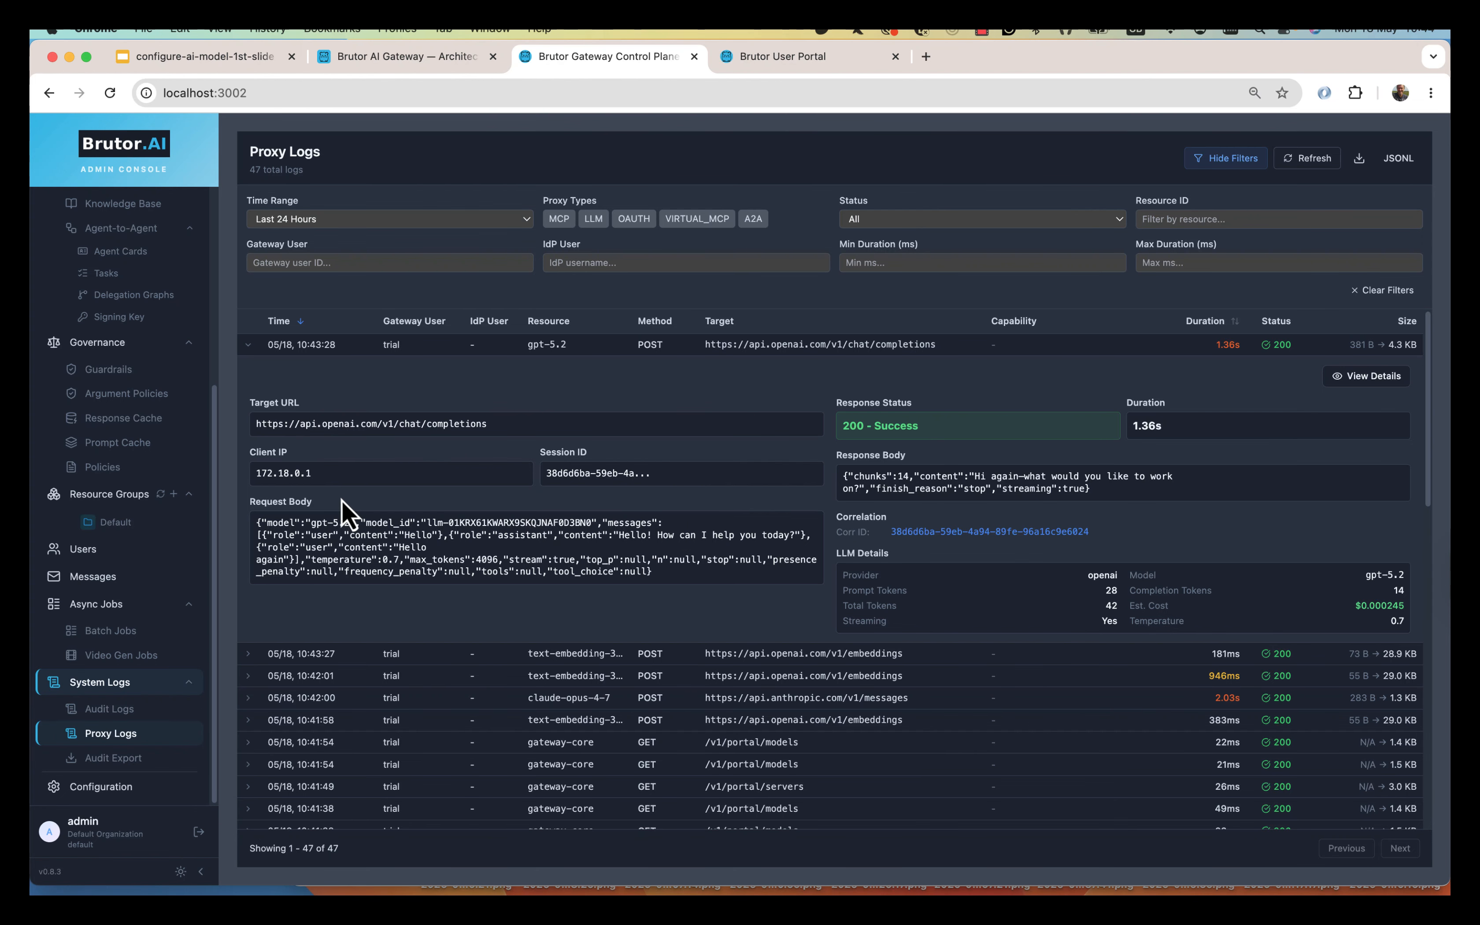
click(502, 357)
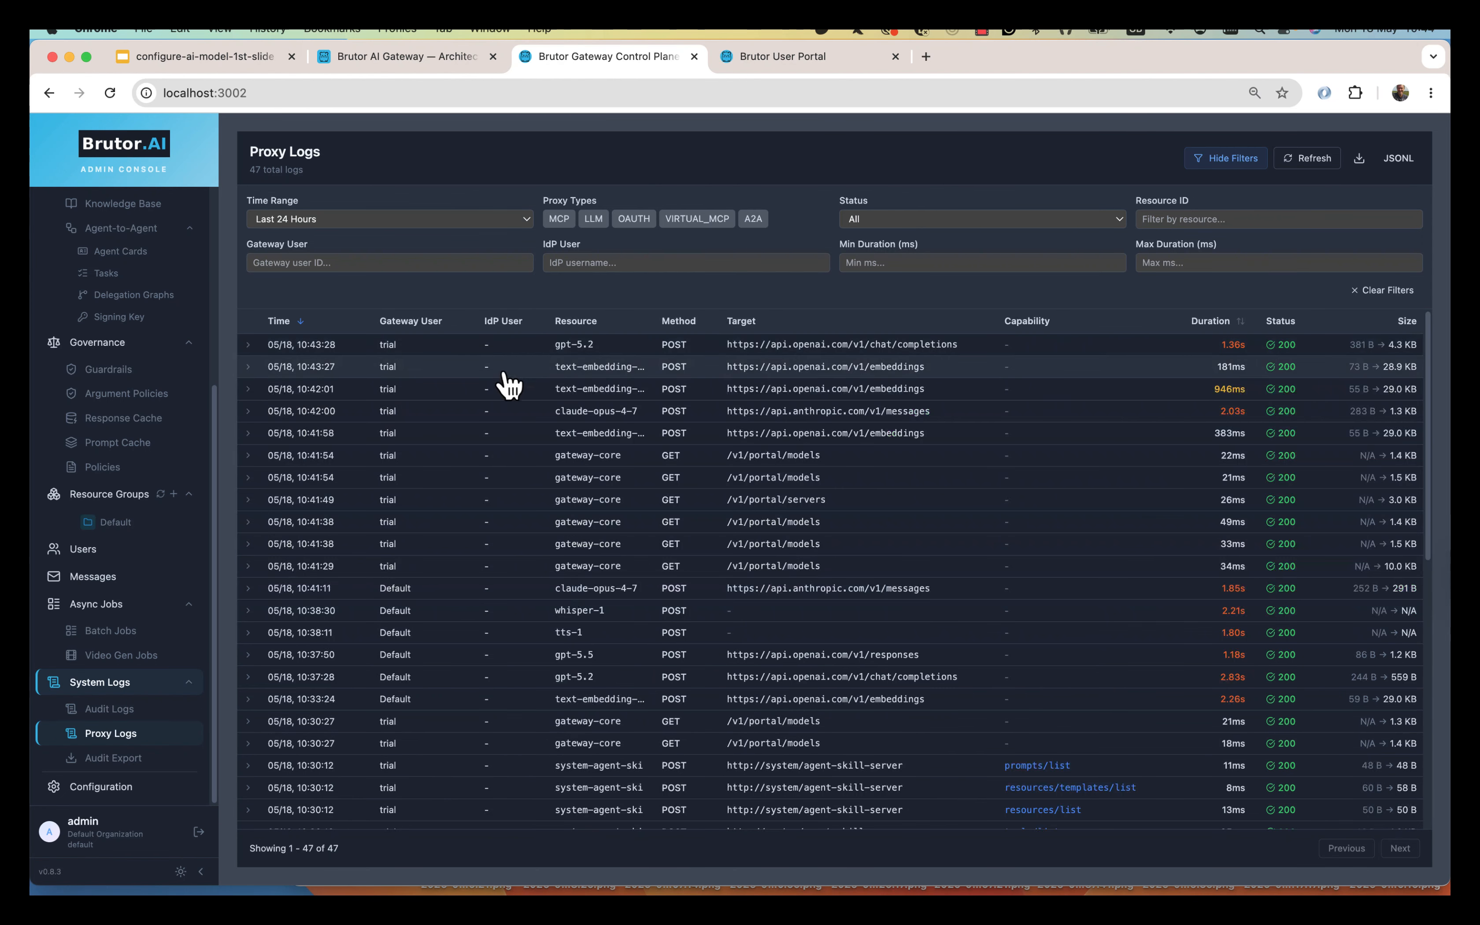
click(560, 416)
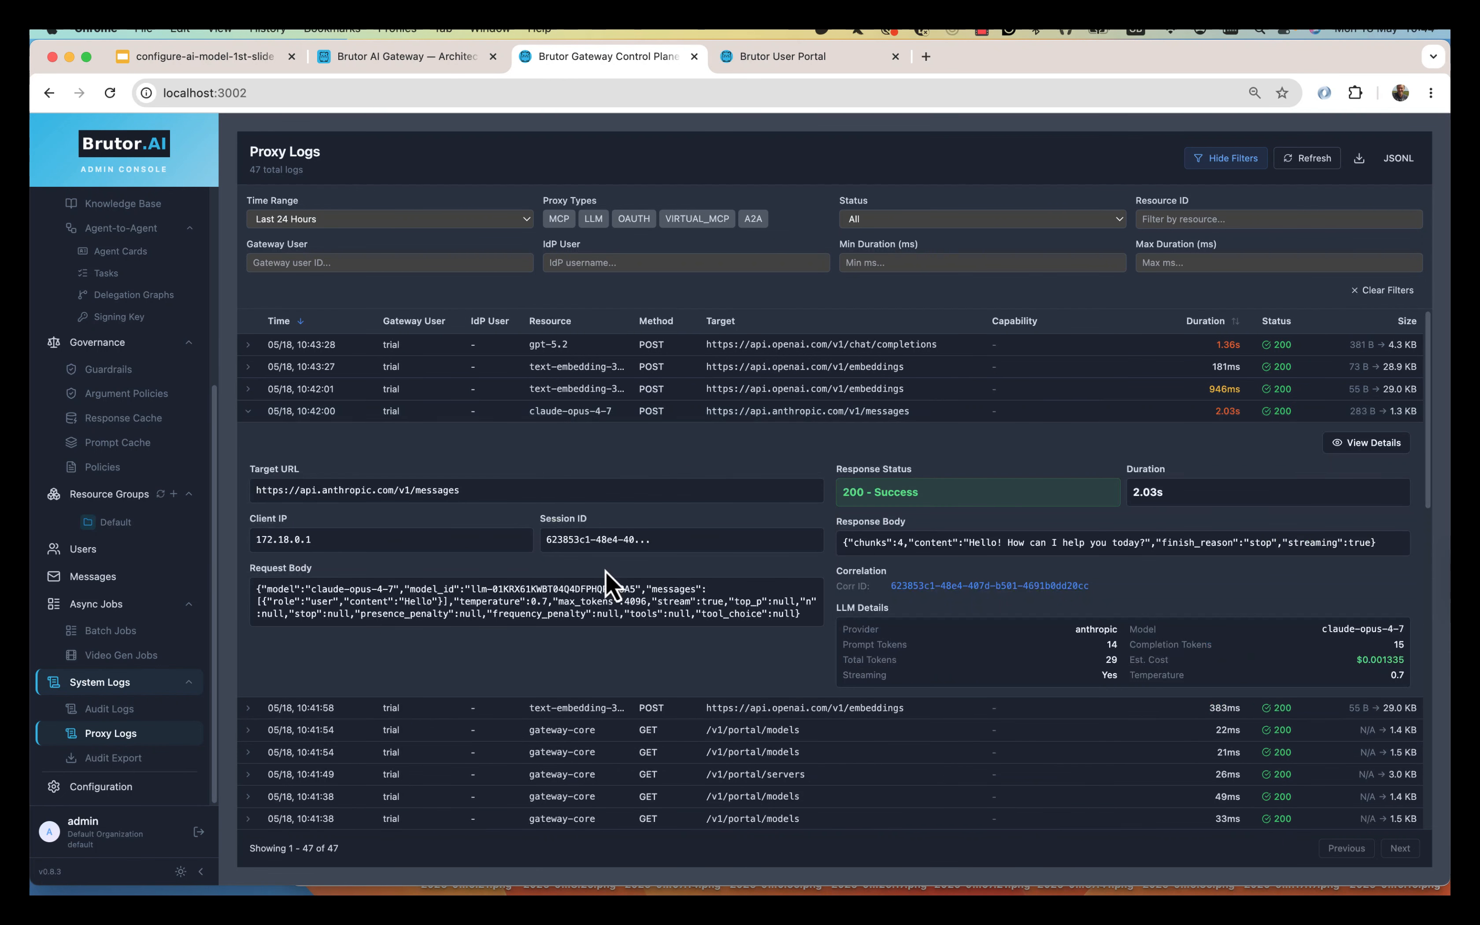
click(496, 416)
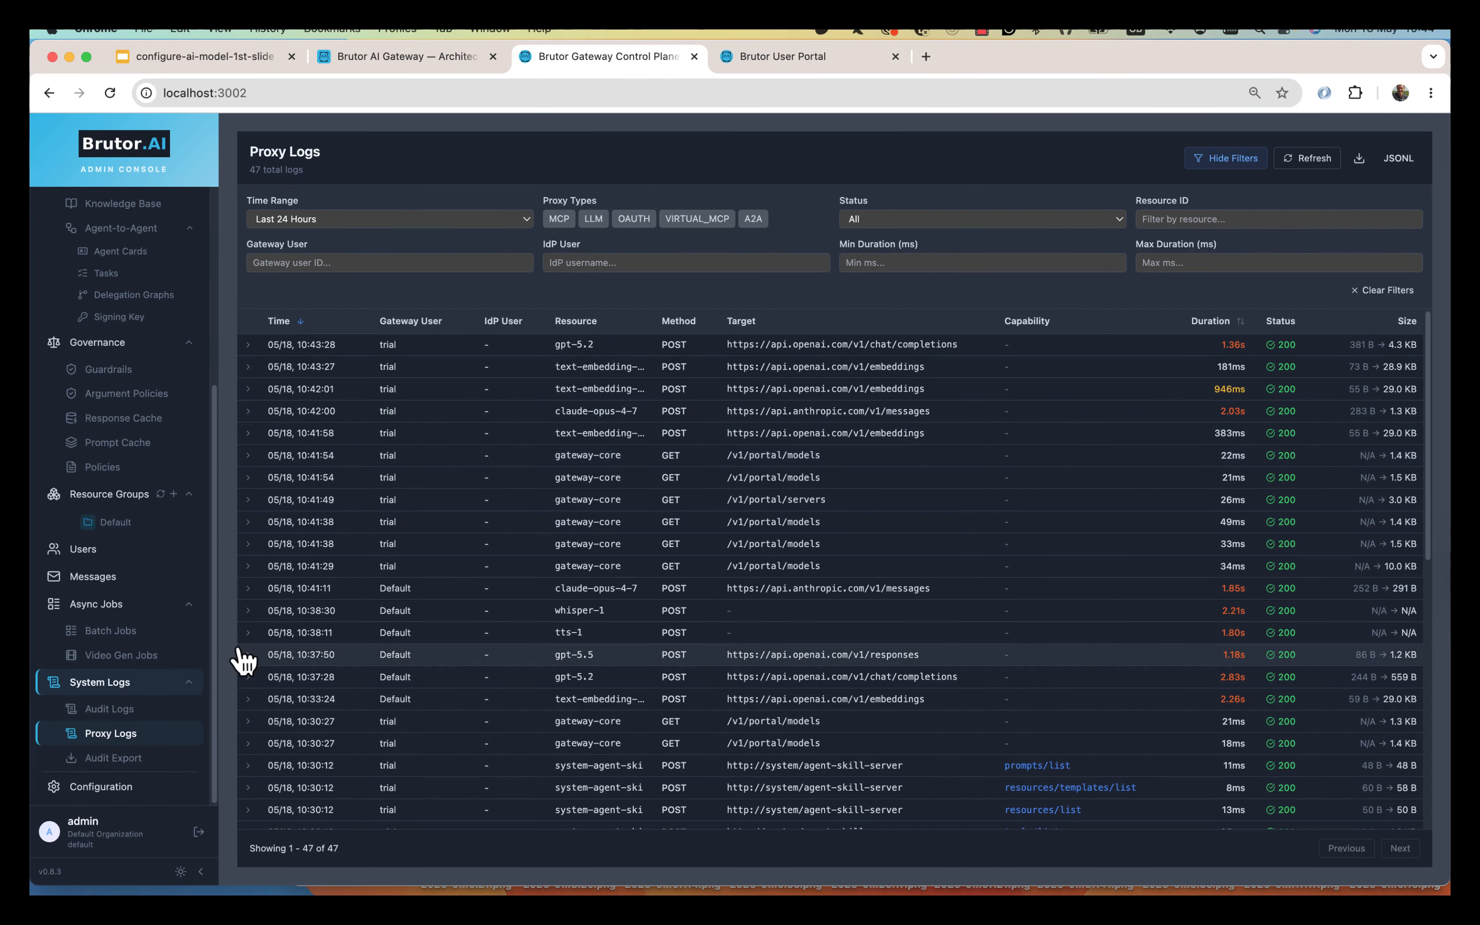
Expand the latest Claude Opus 4.7 llm_update audit entry, highlight its api_key change, then collapse it.
click(110, 710)
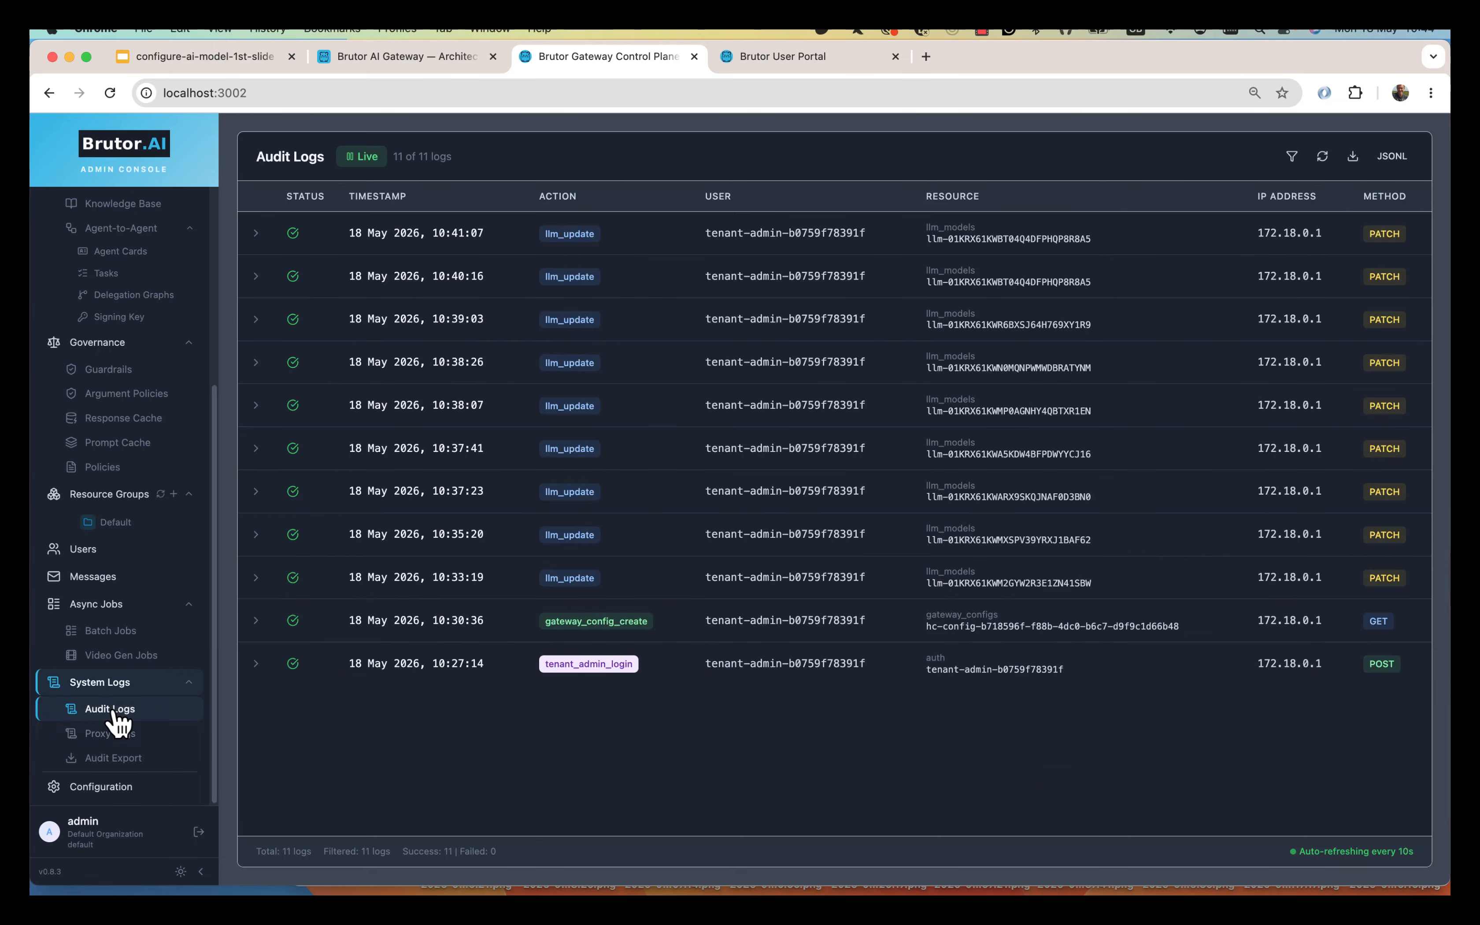
click(625, 248)
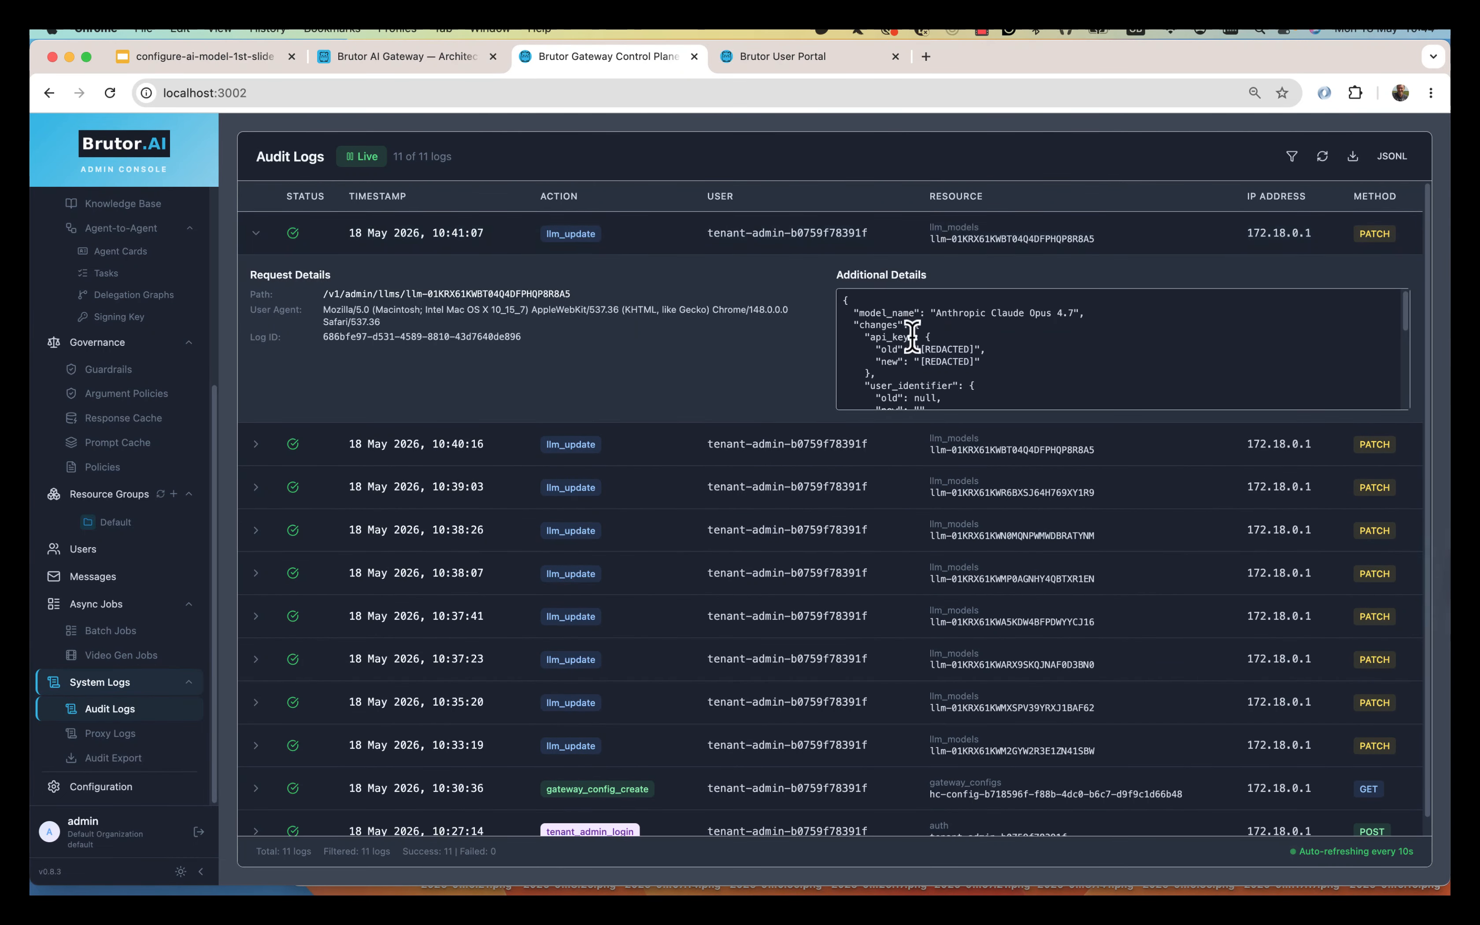
drag(874, 335, 990, 371)
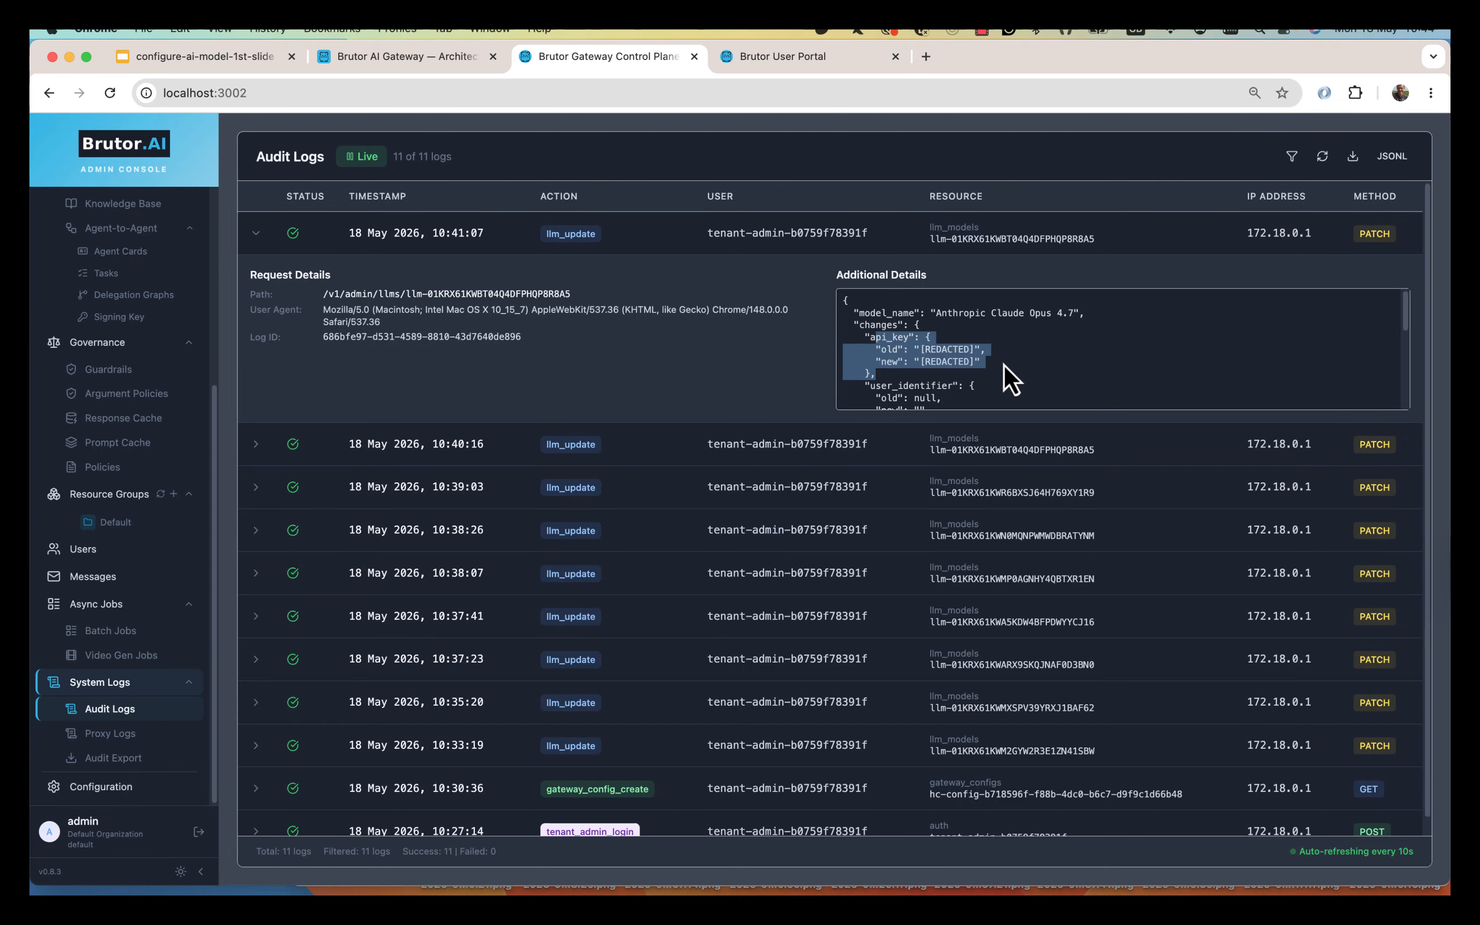
scroll(1004, 348, down, 3)
scroll(1004, 348, up, 3)
scroll(208, 479, up, 5)
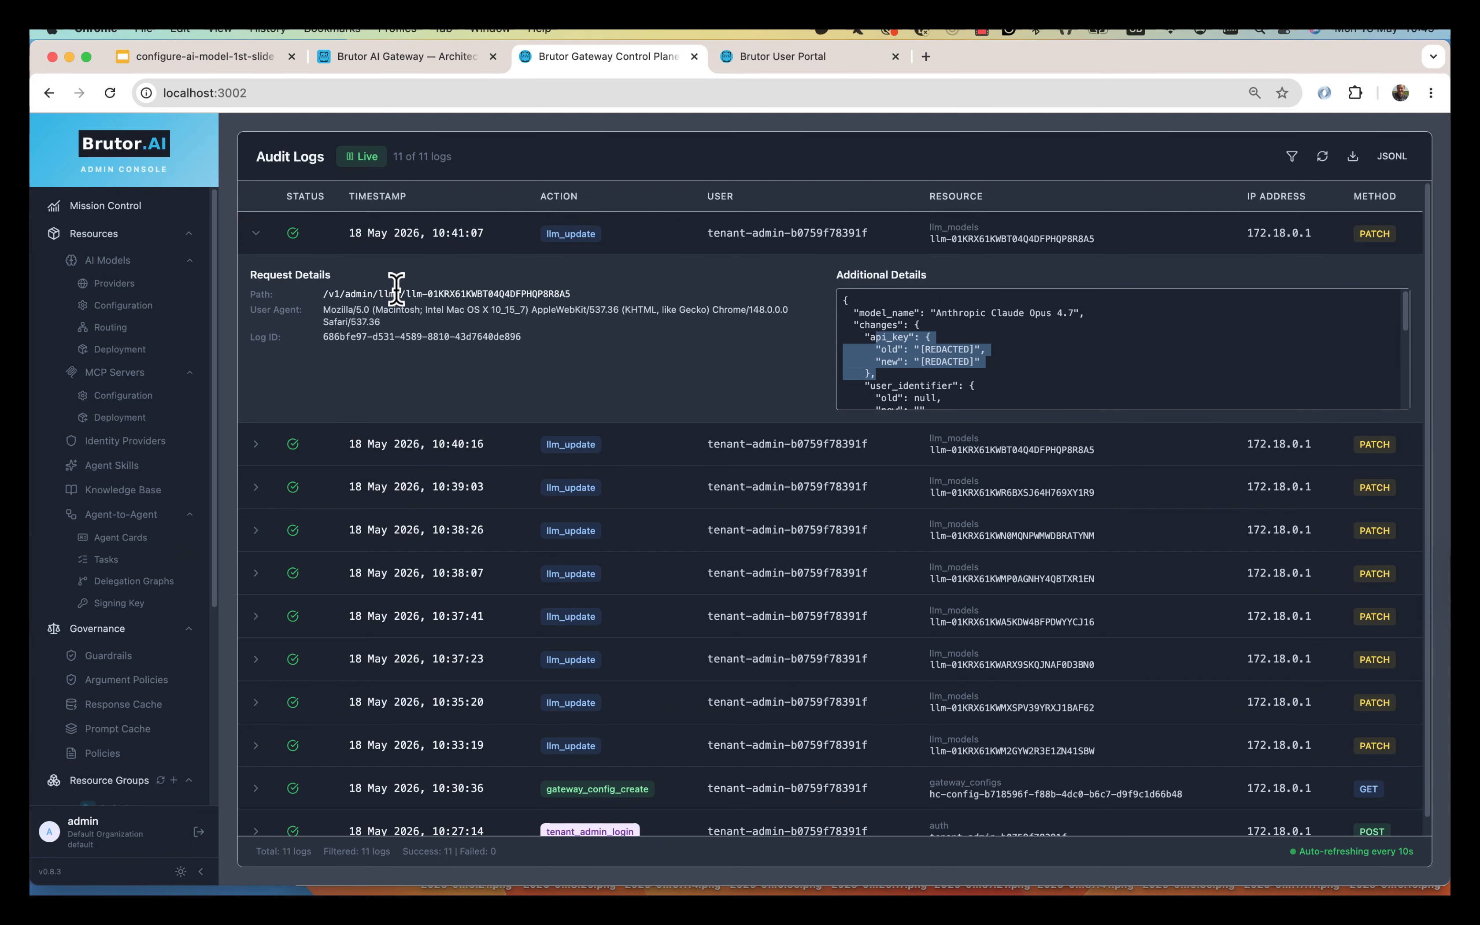
click(273, 234)
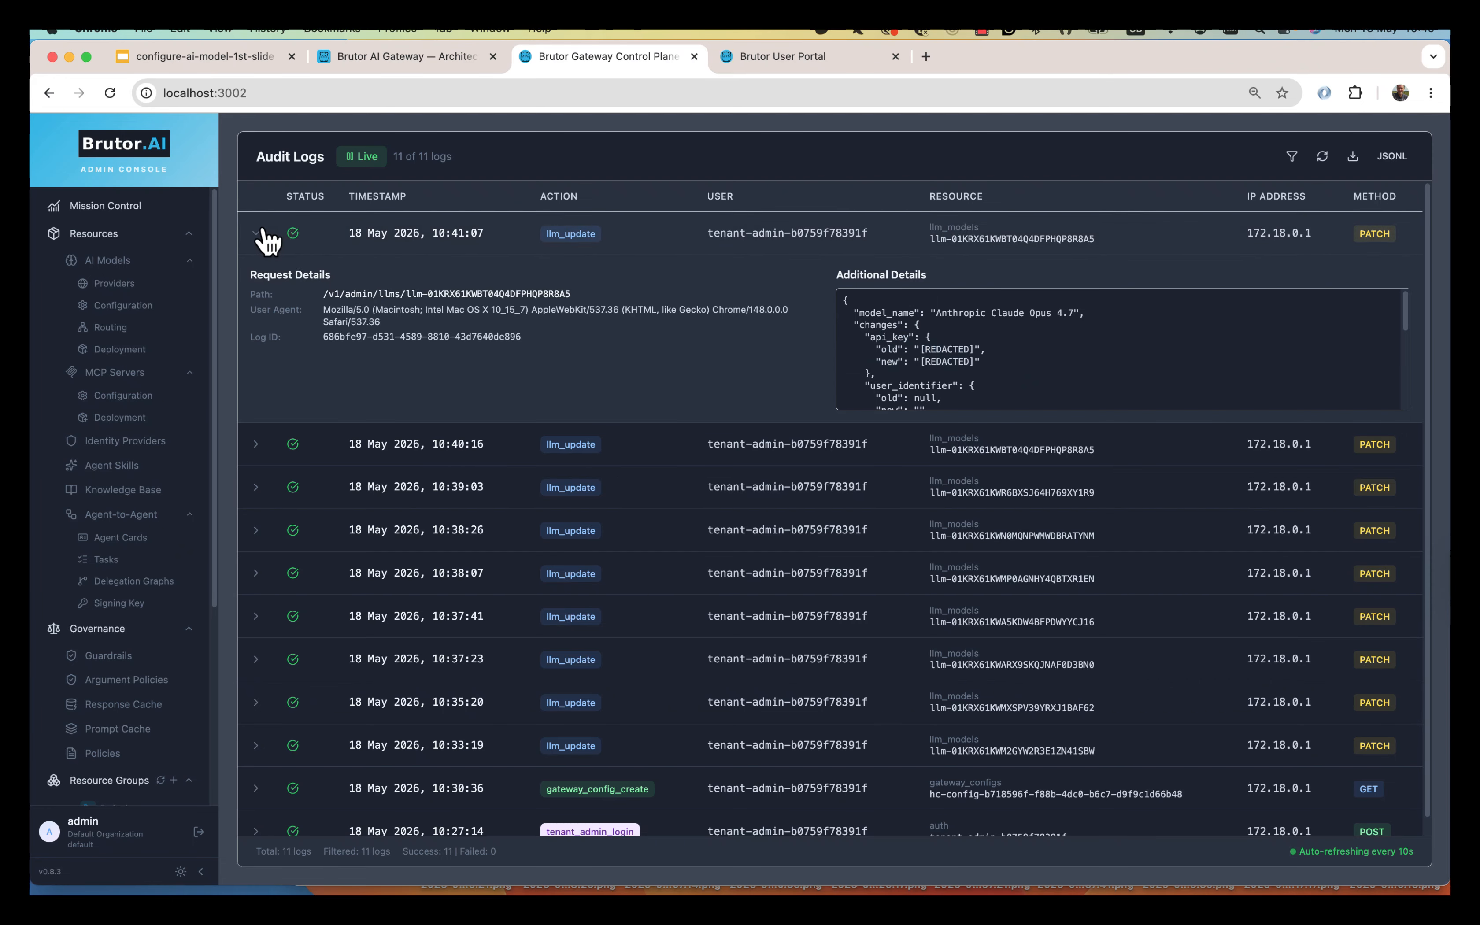
Generate a 'horse' image with OpenAI GPT Image 1 Mini and note its $0.0420 cost.
click(784, 59)
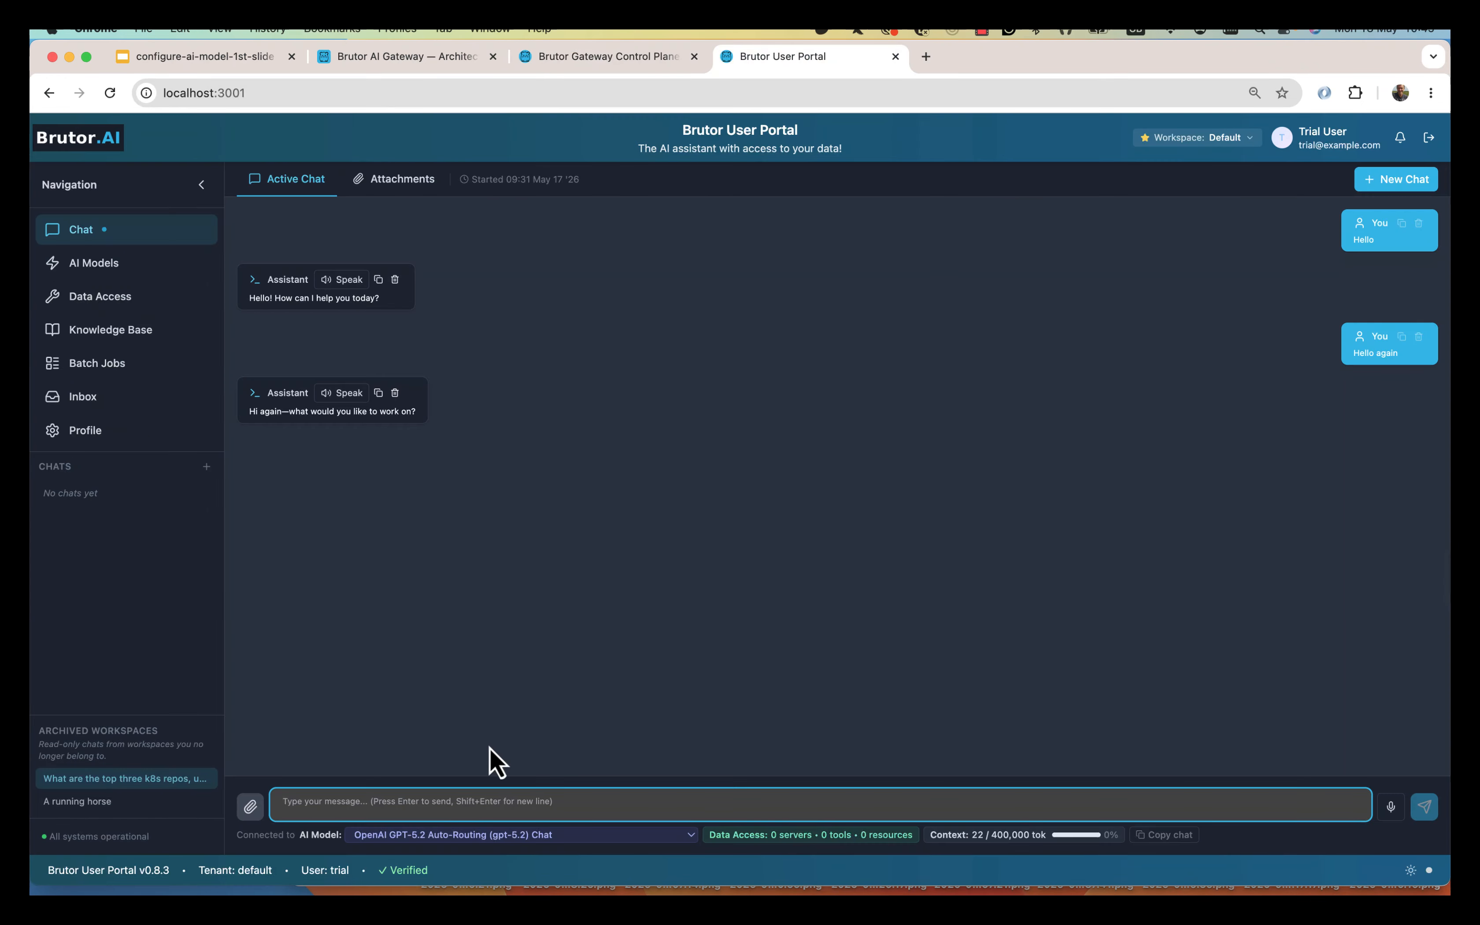
click(500, 840)
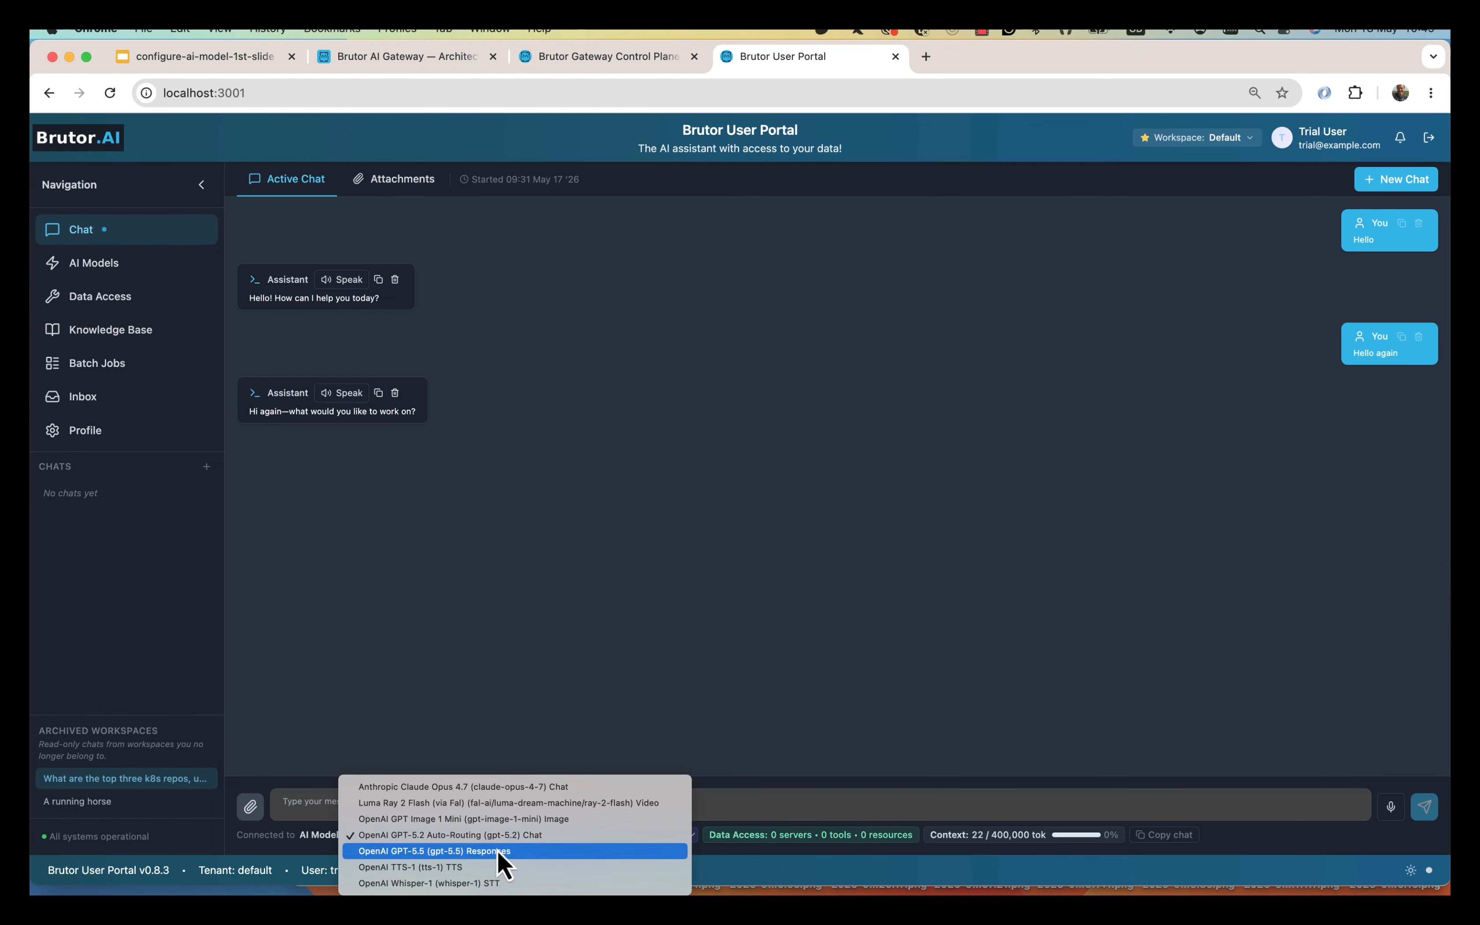
click(515, 820)
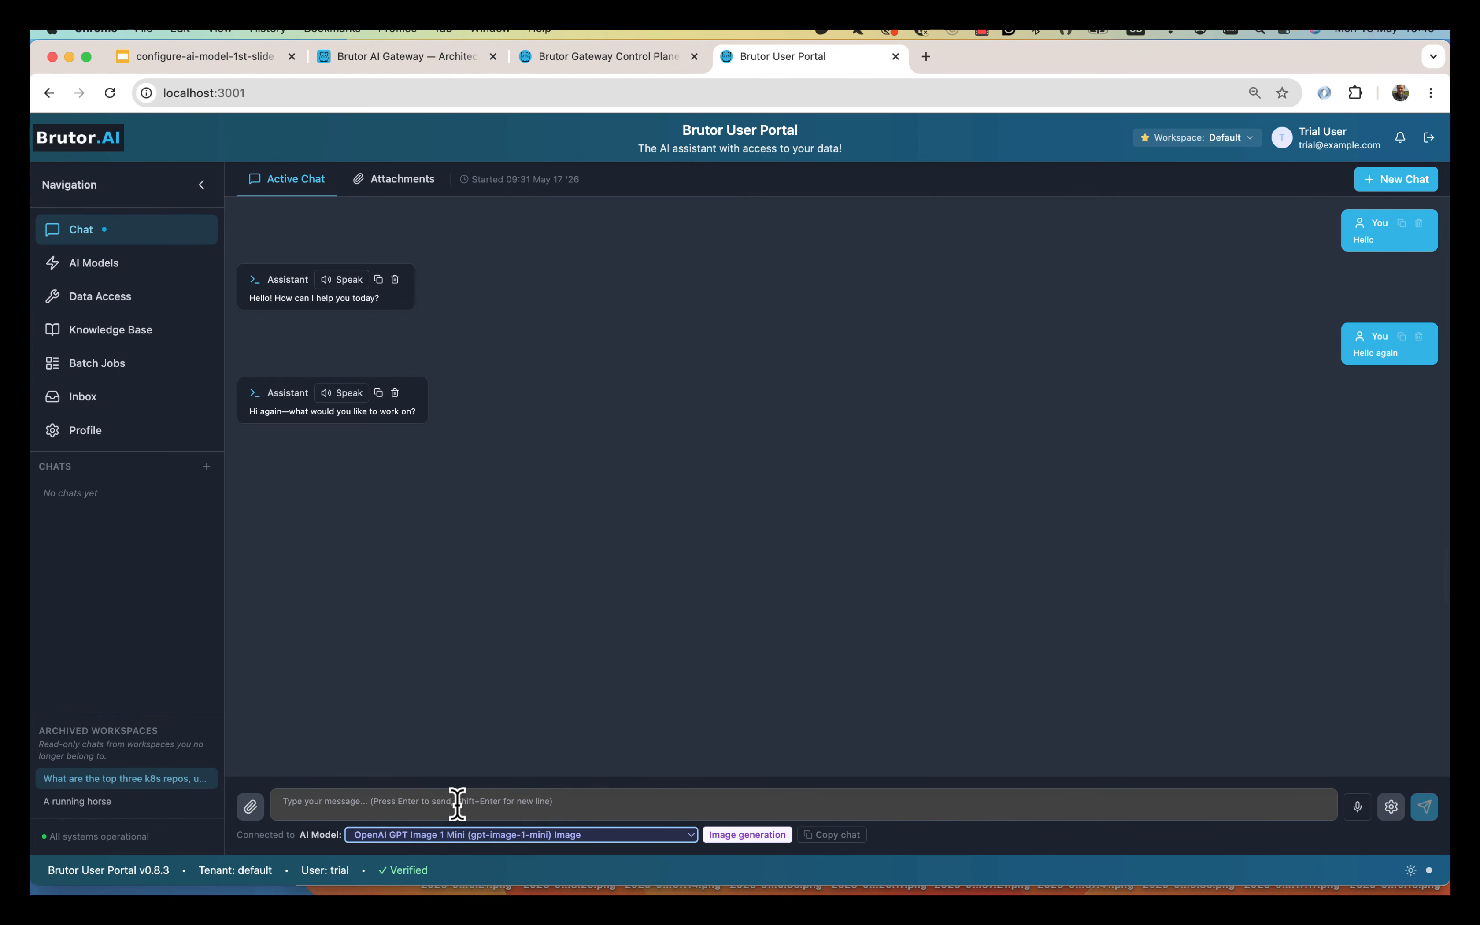
click(456, 803)
text(horse)
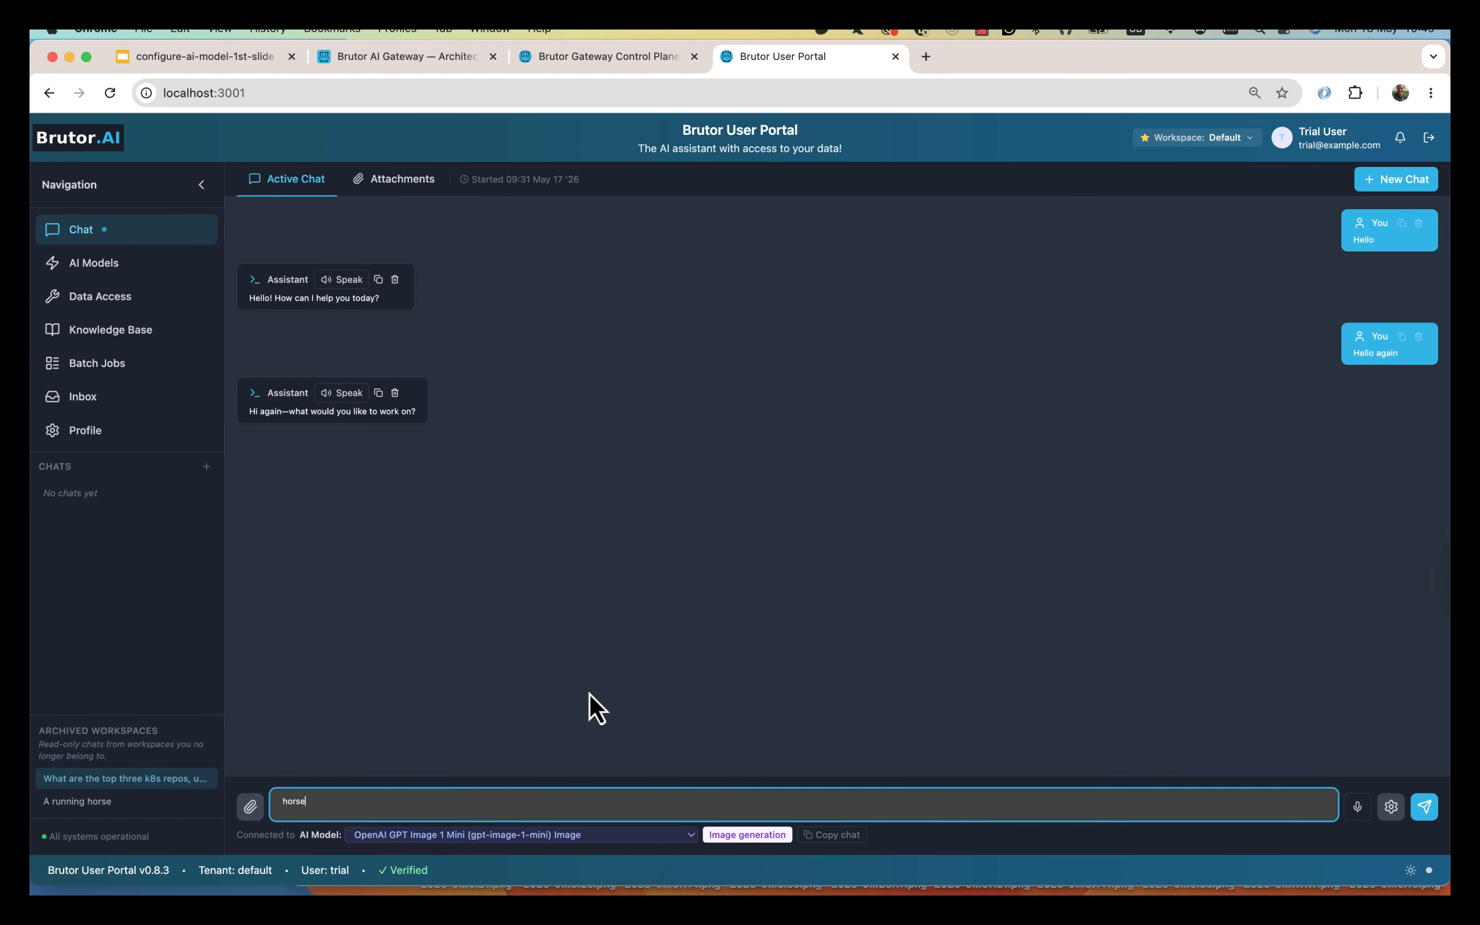
key(Return)
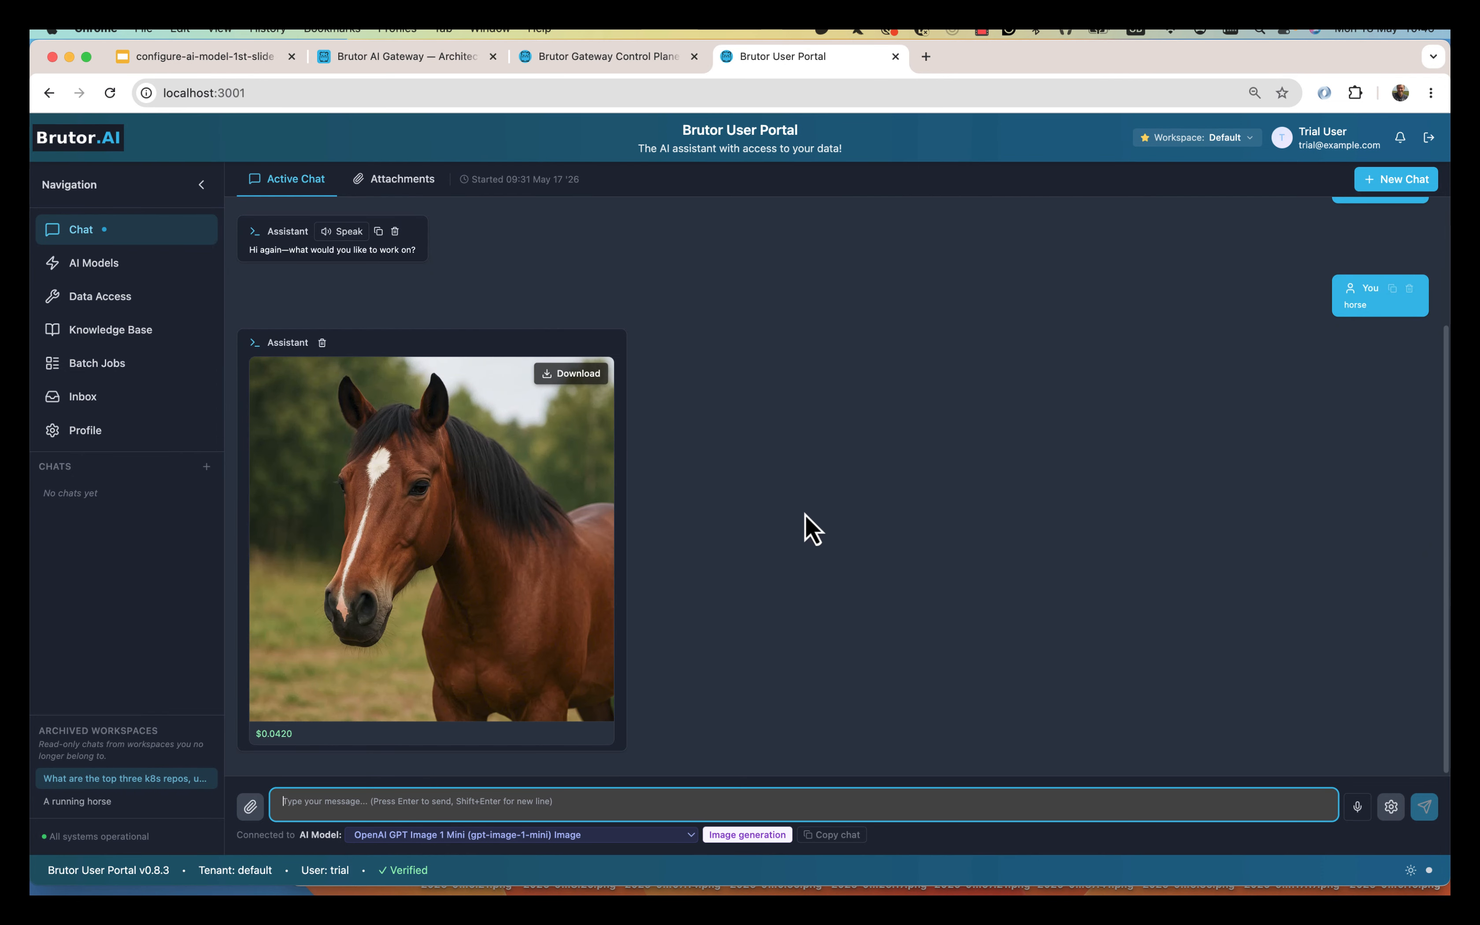
drag(259, 733, 293, 737)
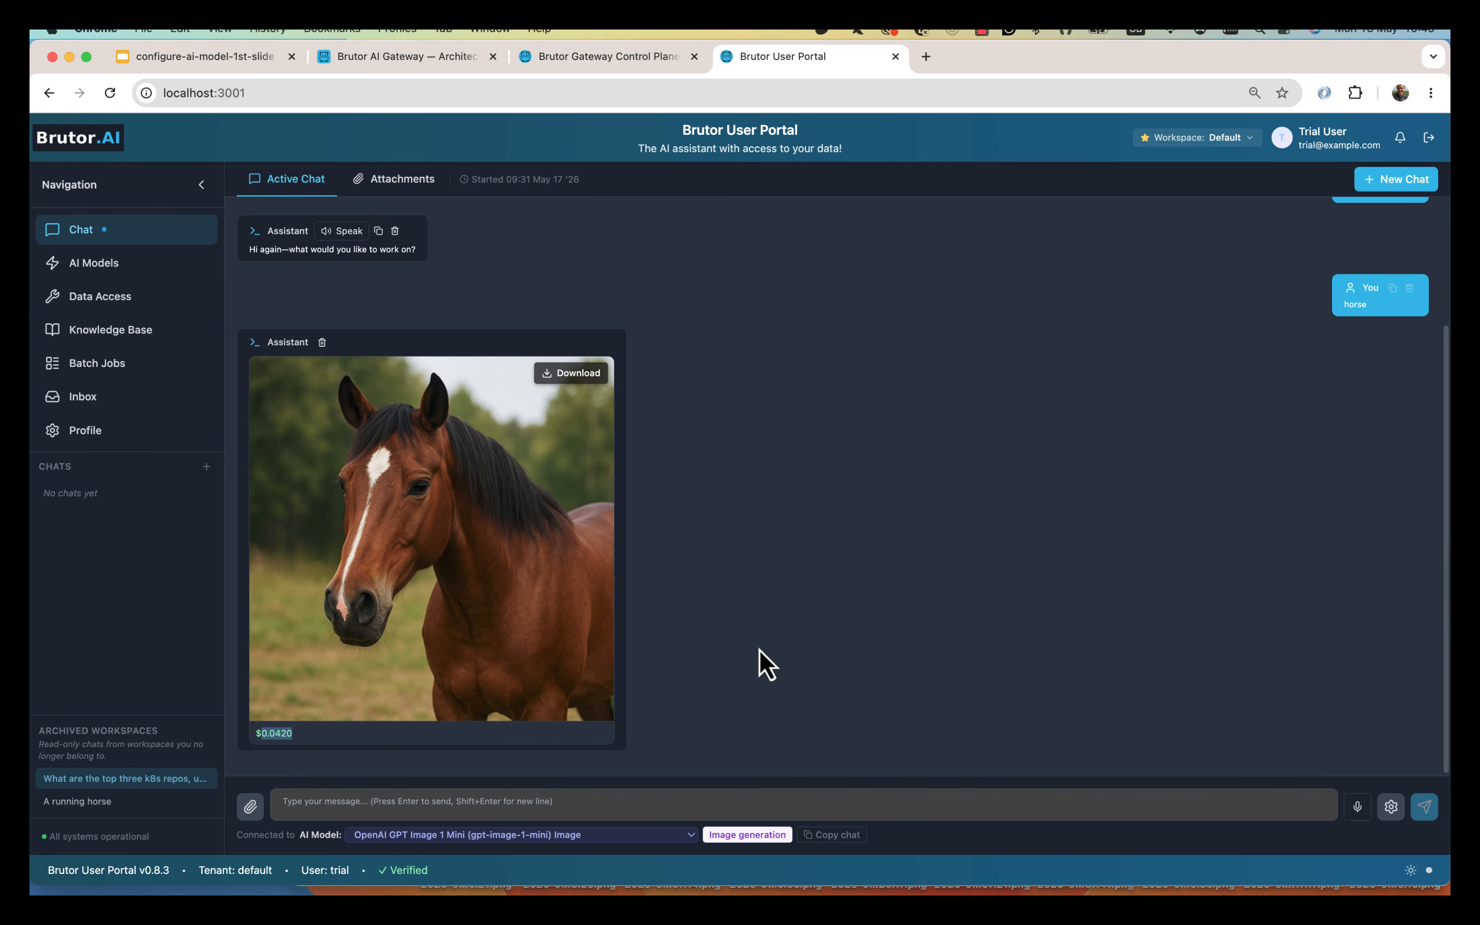
click(574, 835)
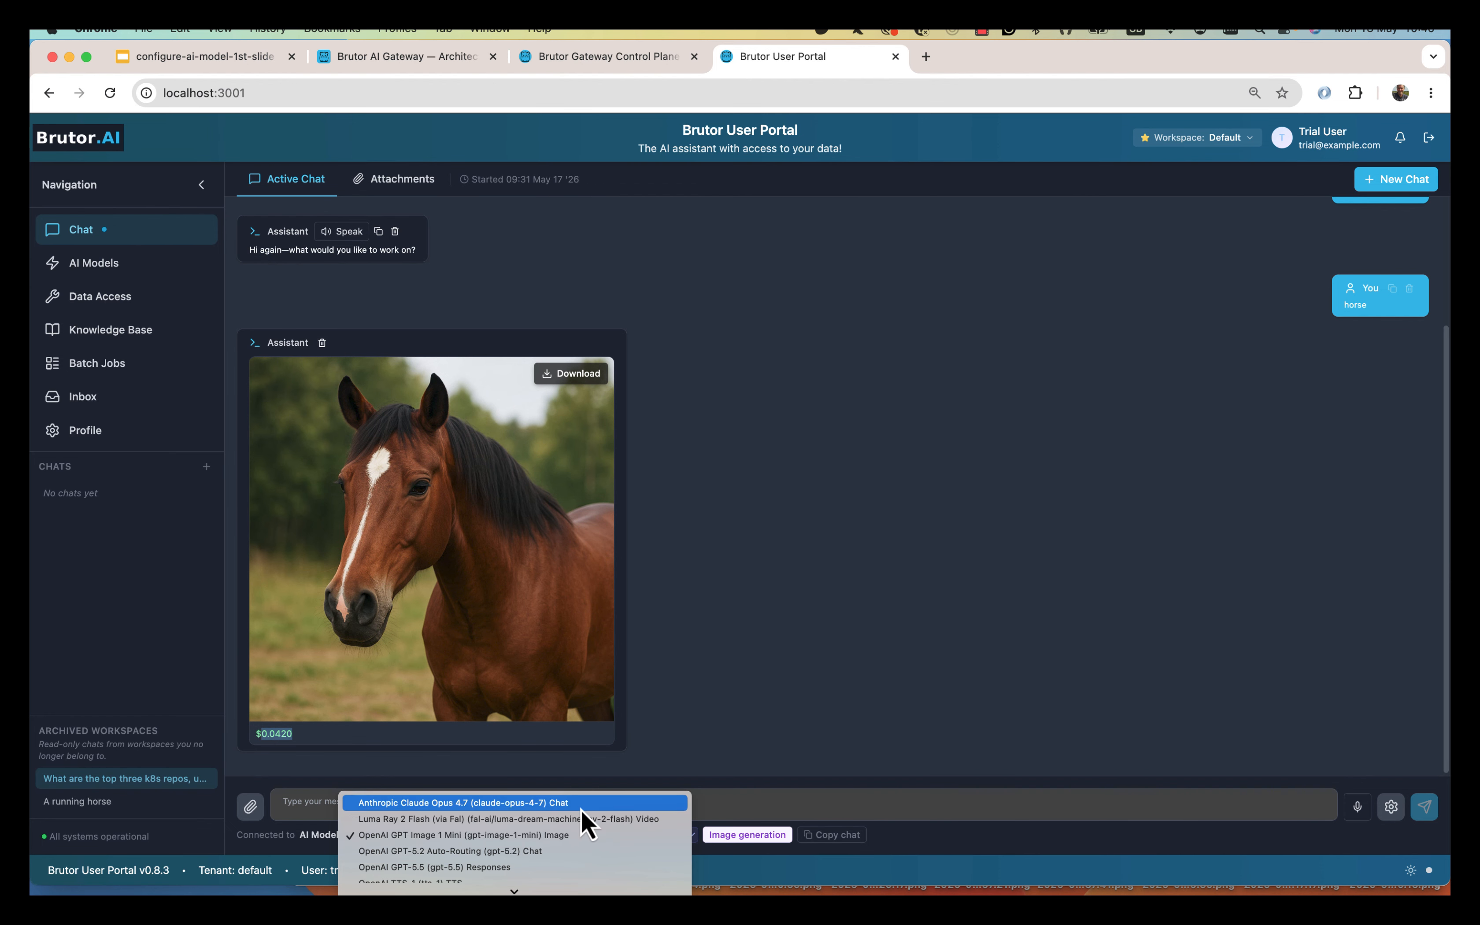
Generate a 5s 720p 'running horse' video with Luma Ray 2 Flash and play it.
click(582, 819)
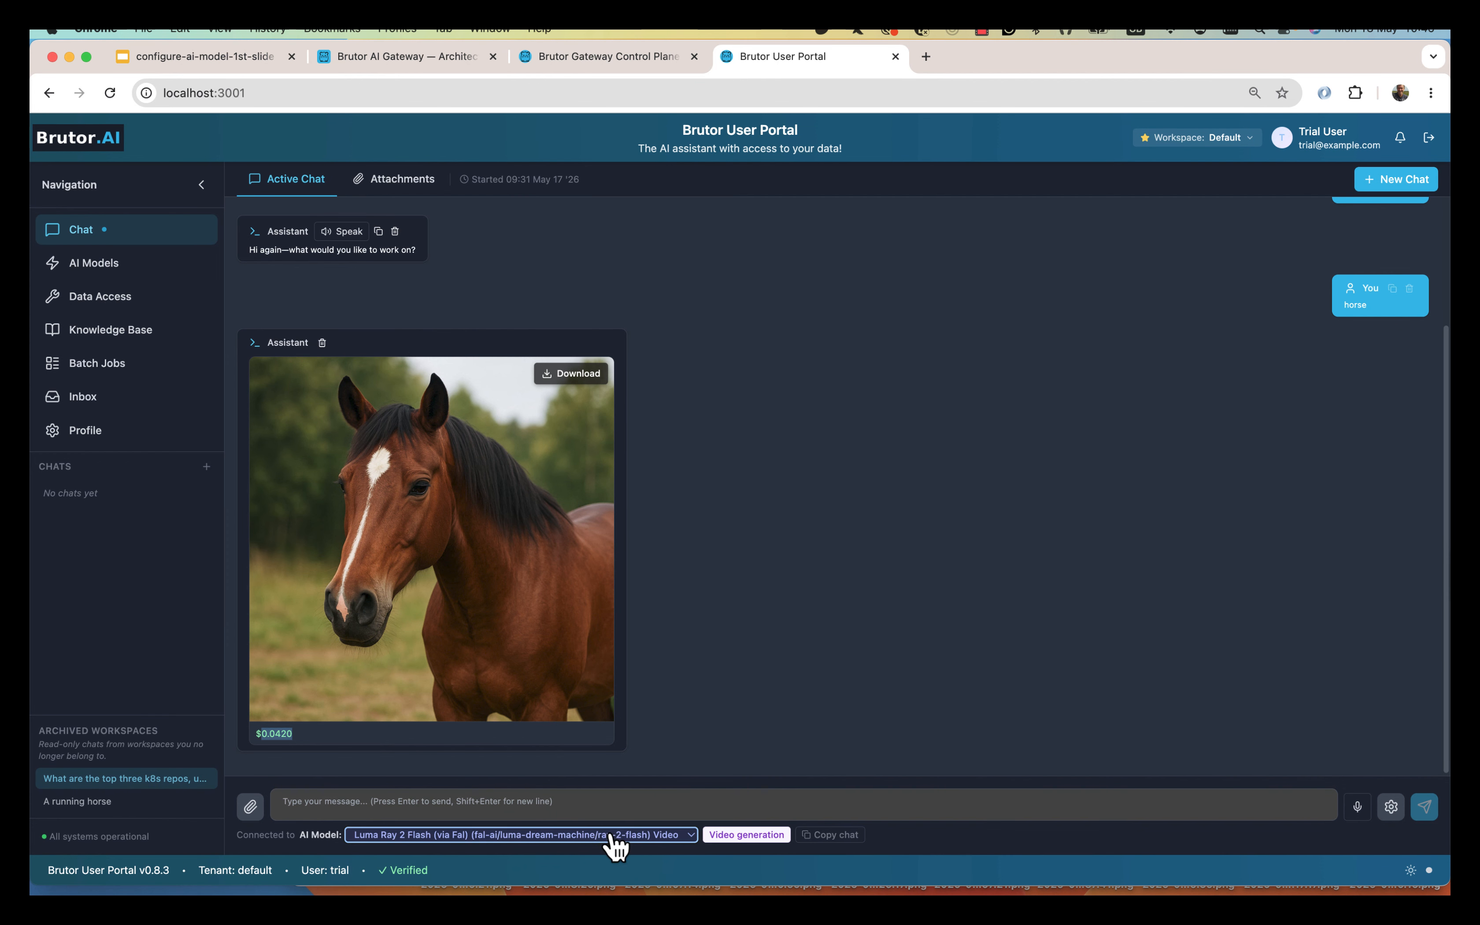
click(618, 796)
text(running horse)
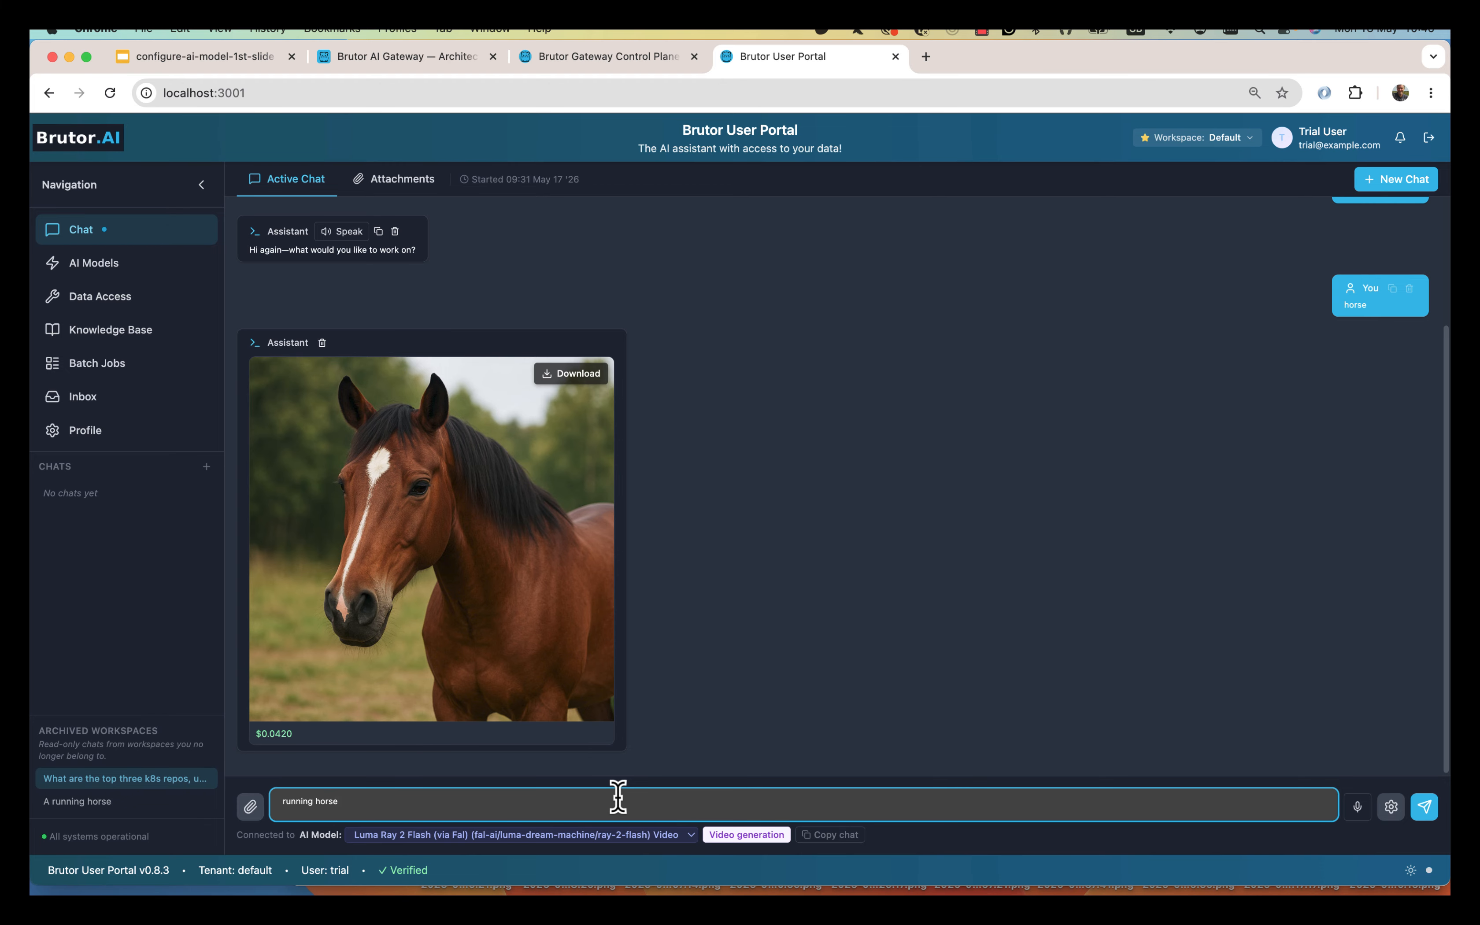
key(Return)
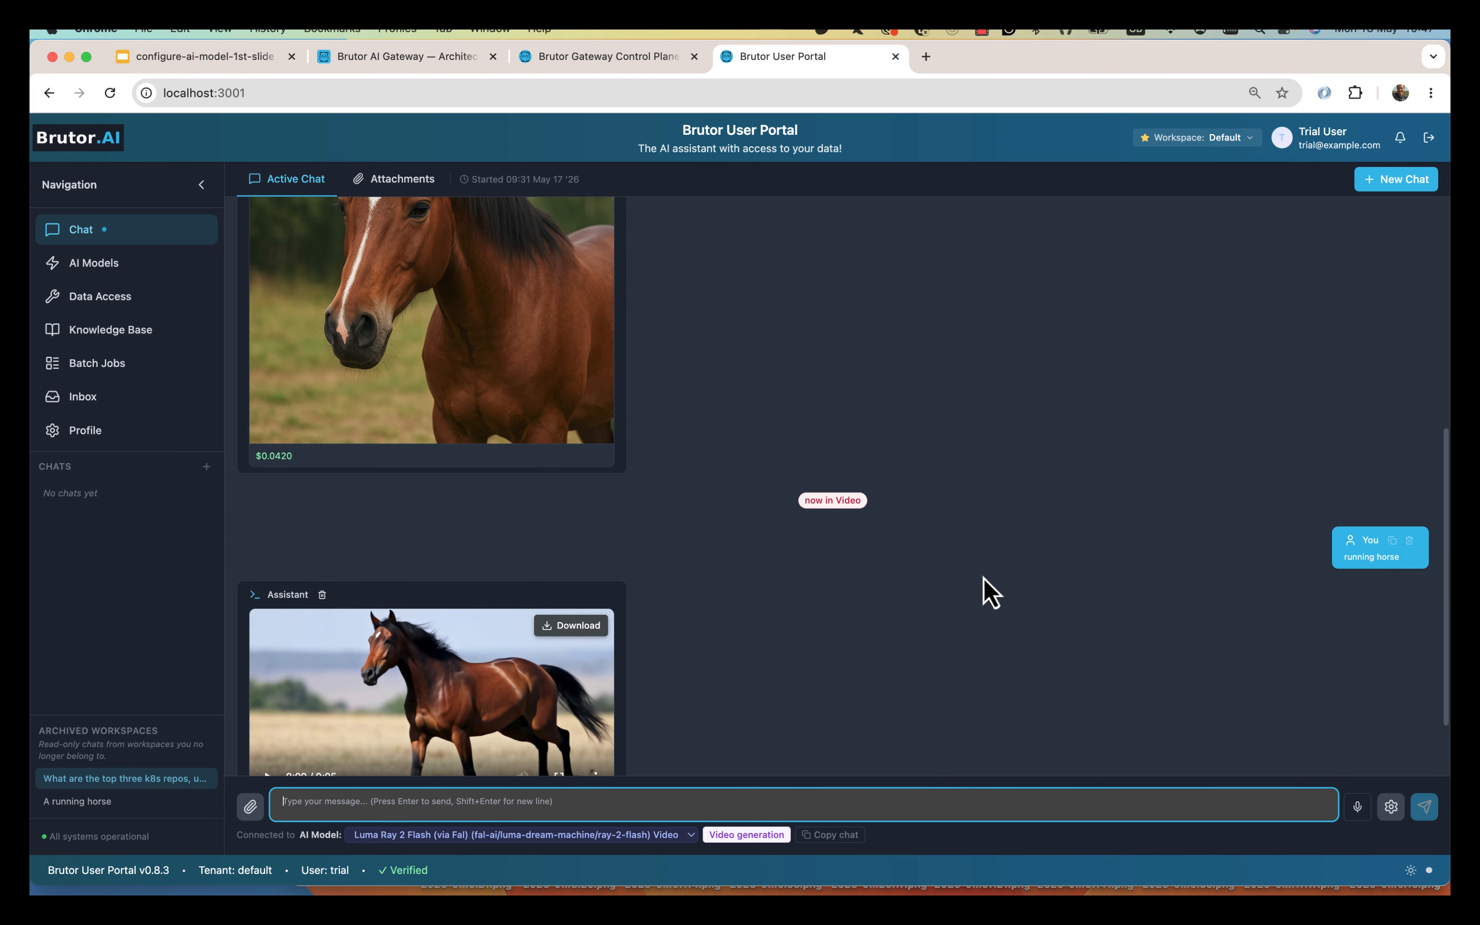
click(266, 688)
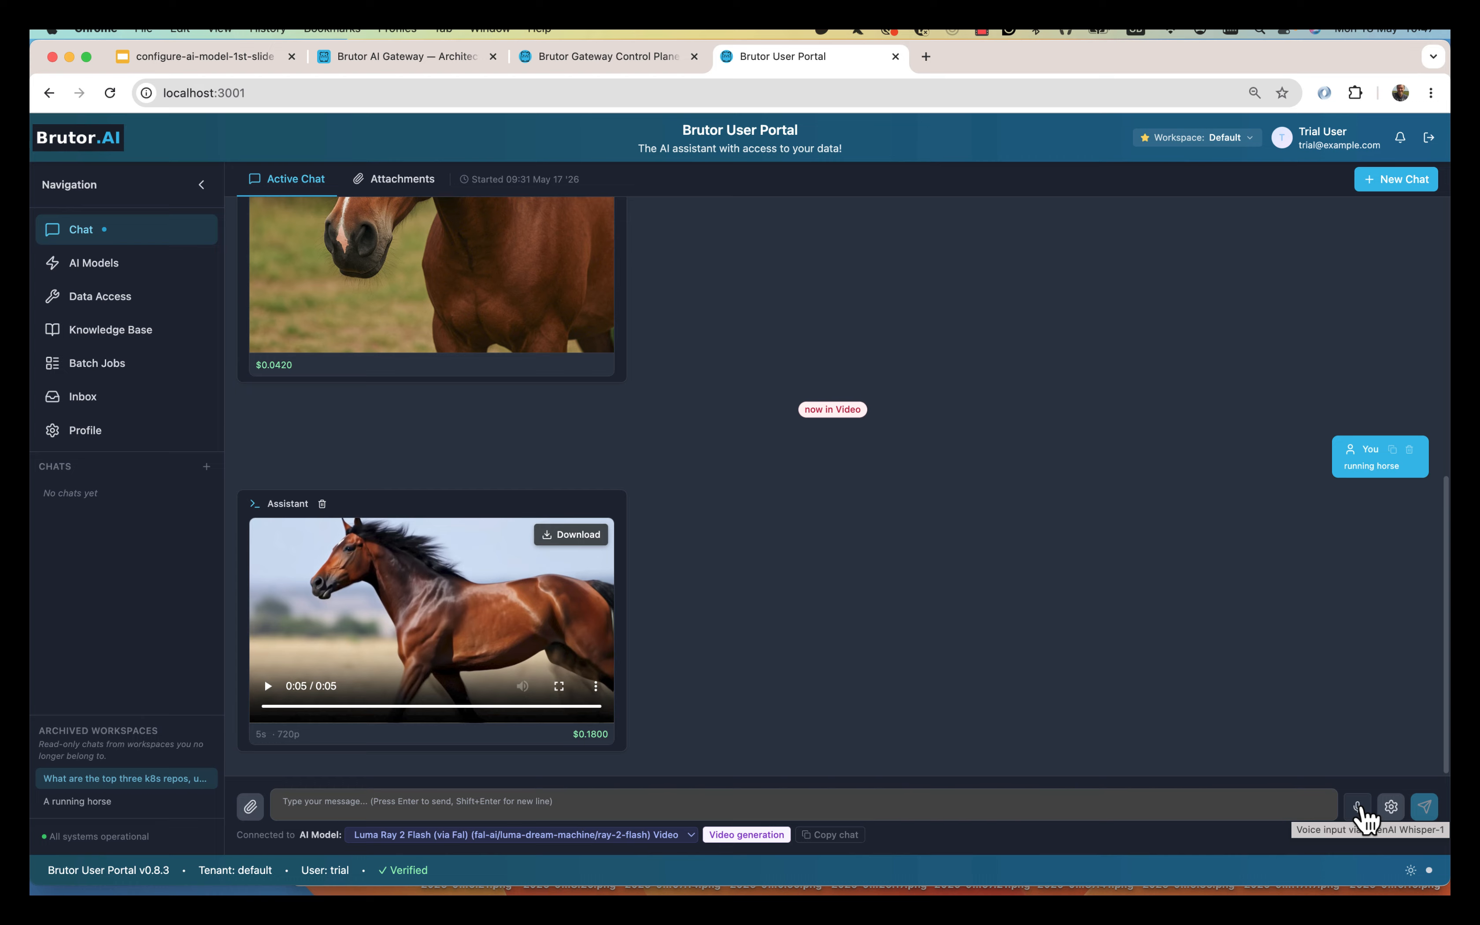
Ask 'What is the capital of France?' by voice, play and pause the Eiffel Tower clip, then start a new chat.
click(1359, 813)
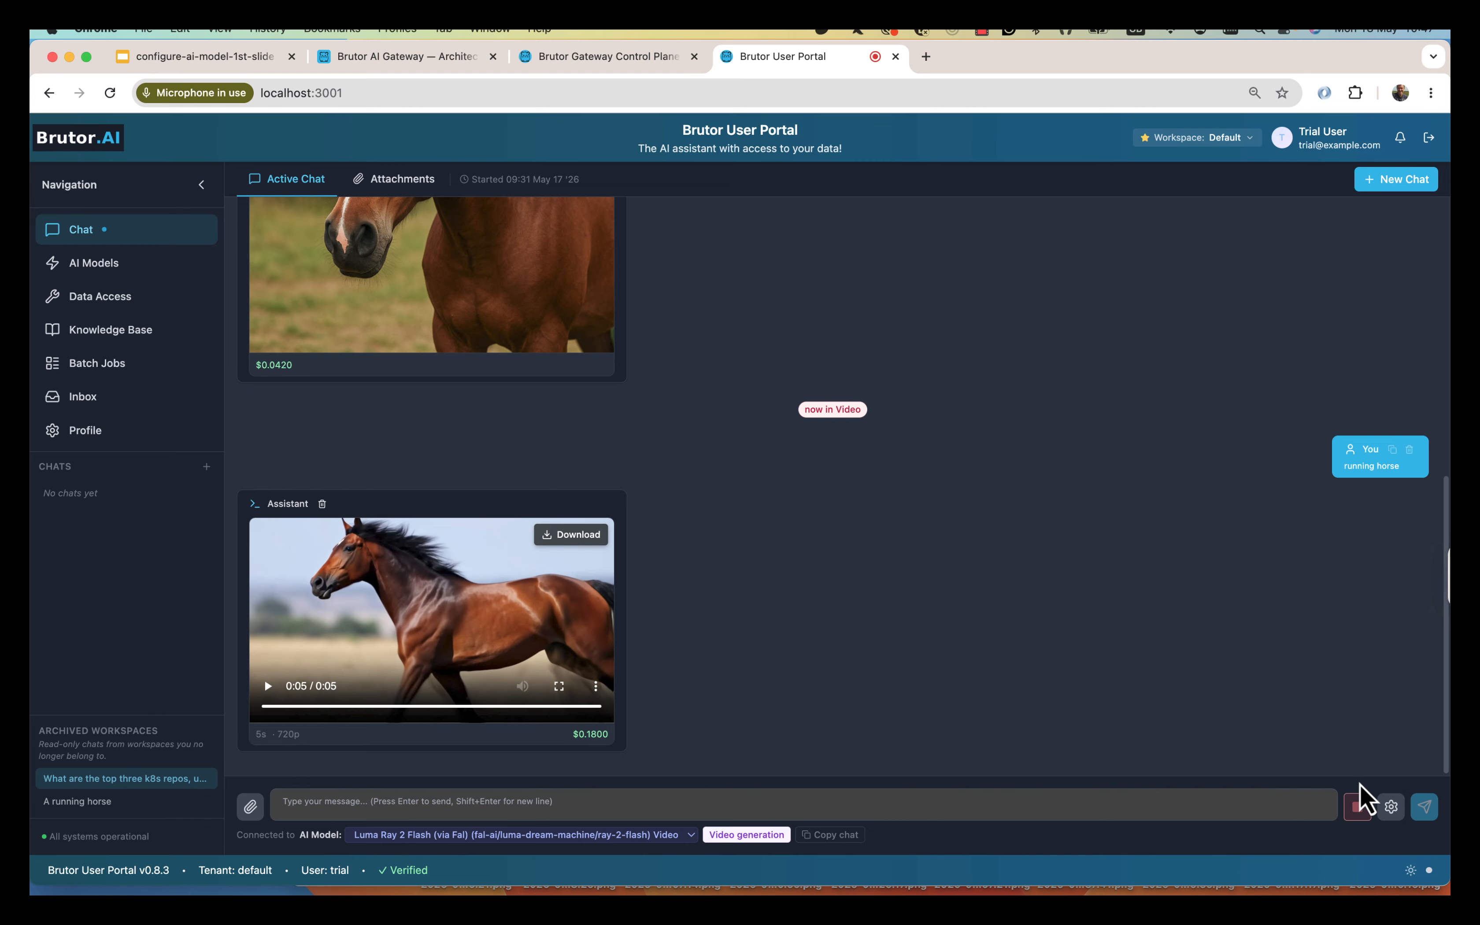
click(1358, 806)
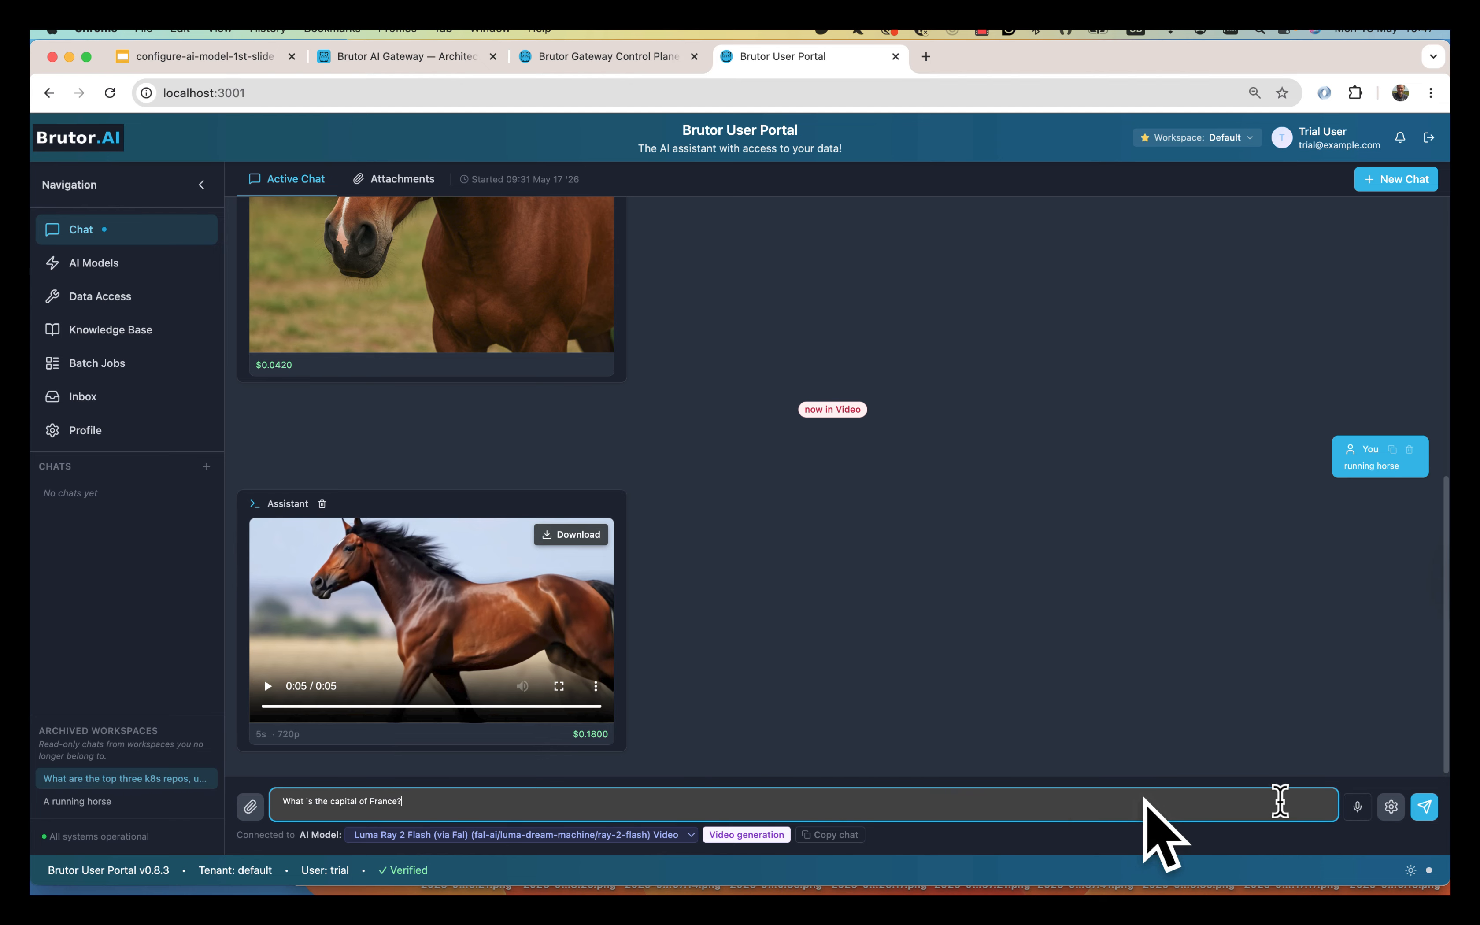
click(1425, 809)
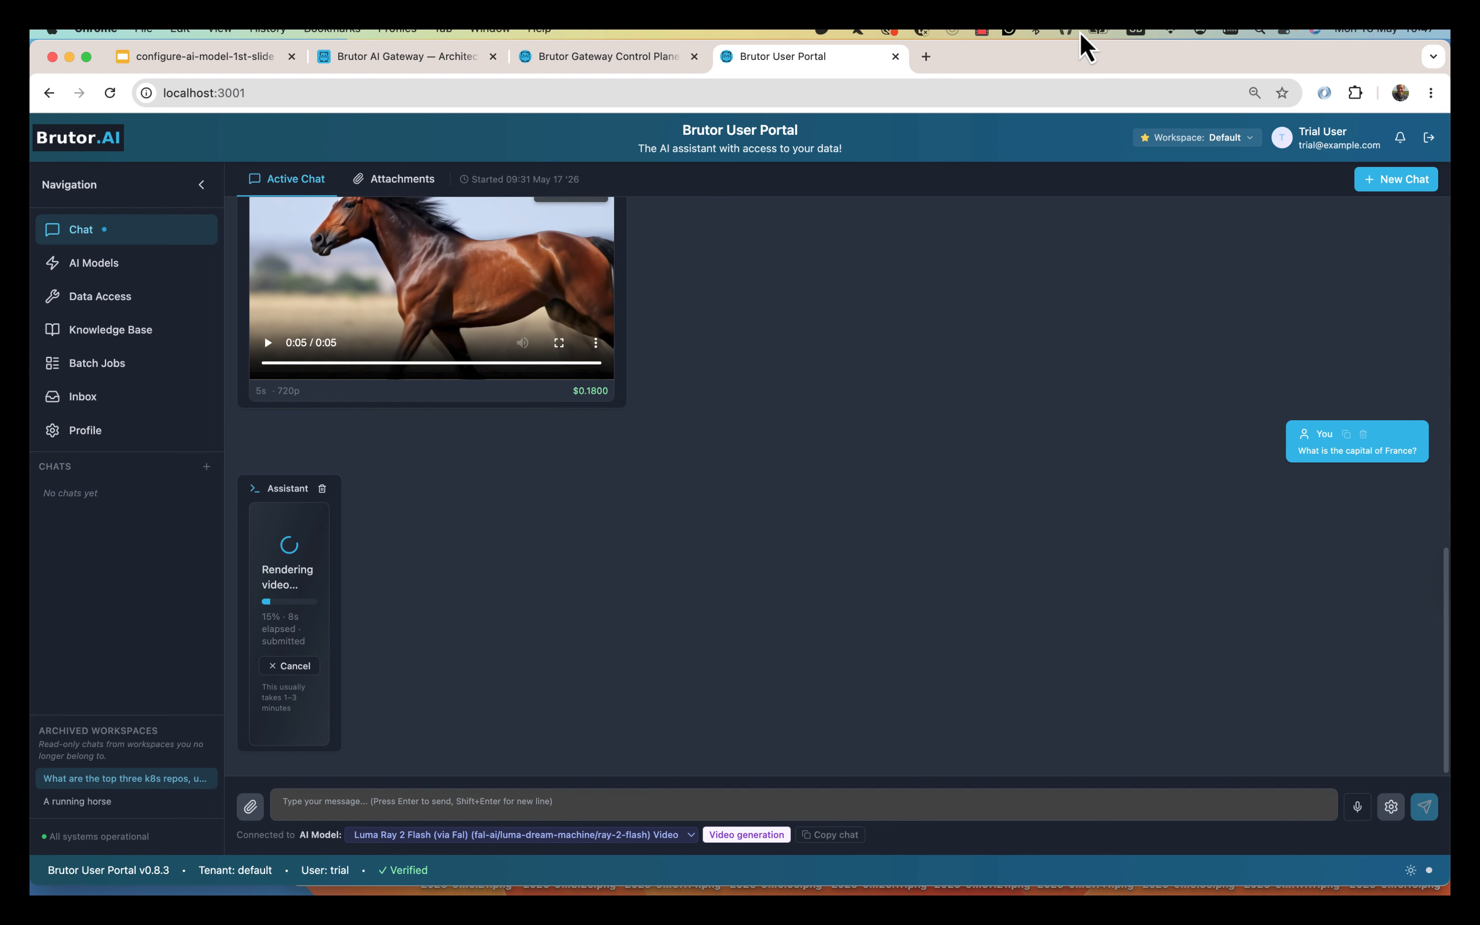
click(981, 32)
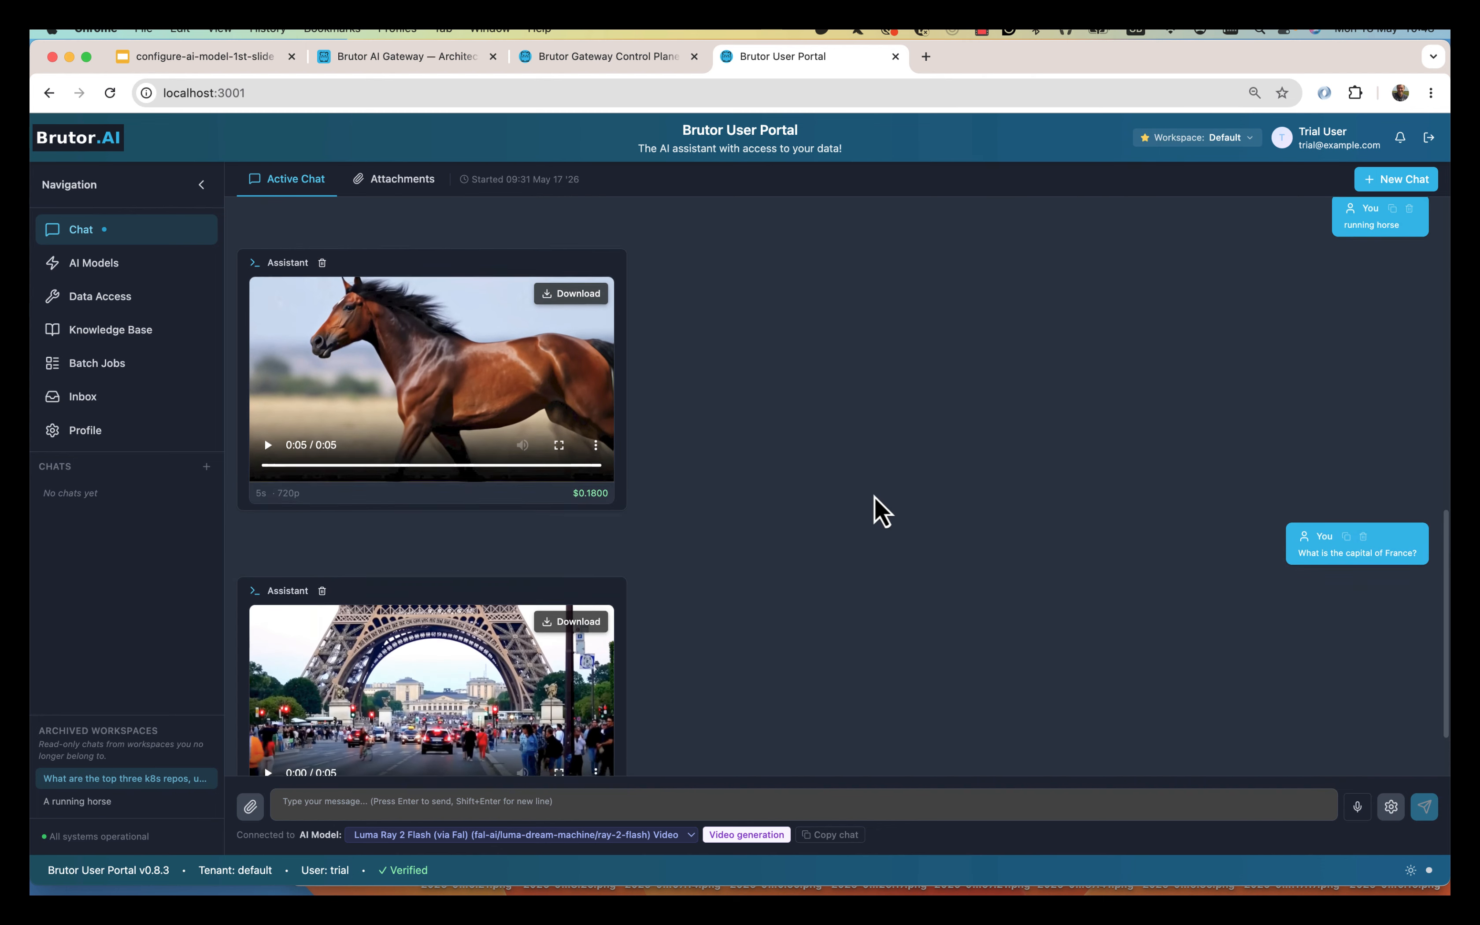
click(267, 686)
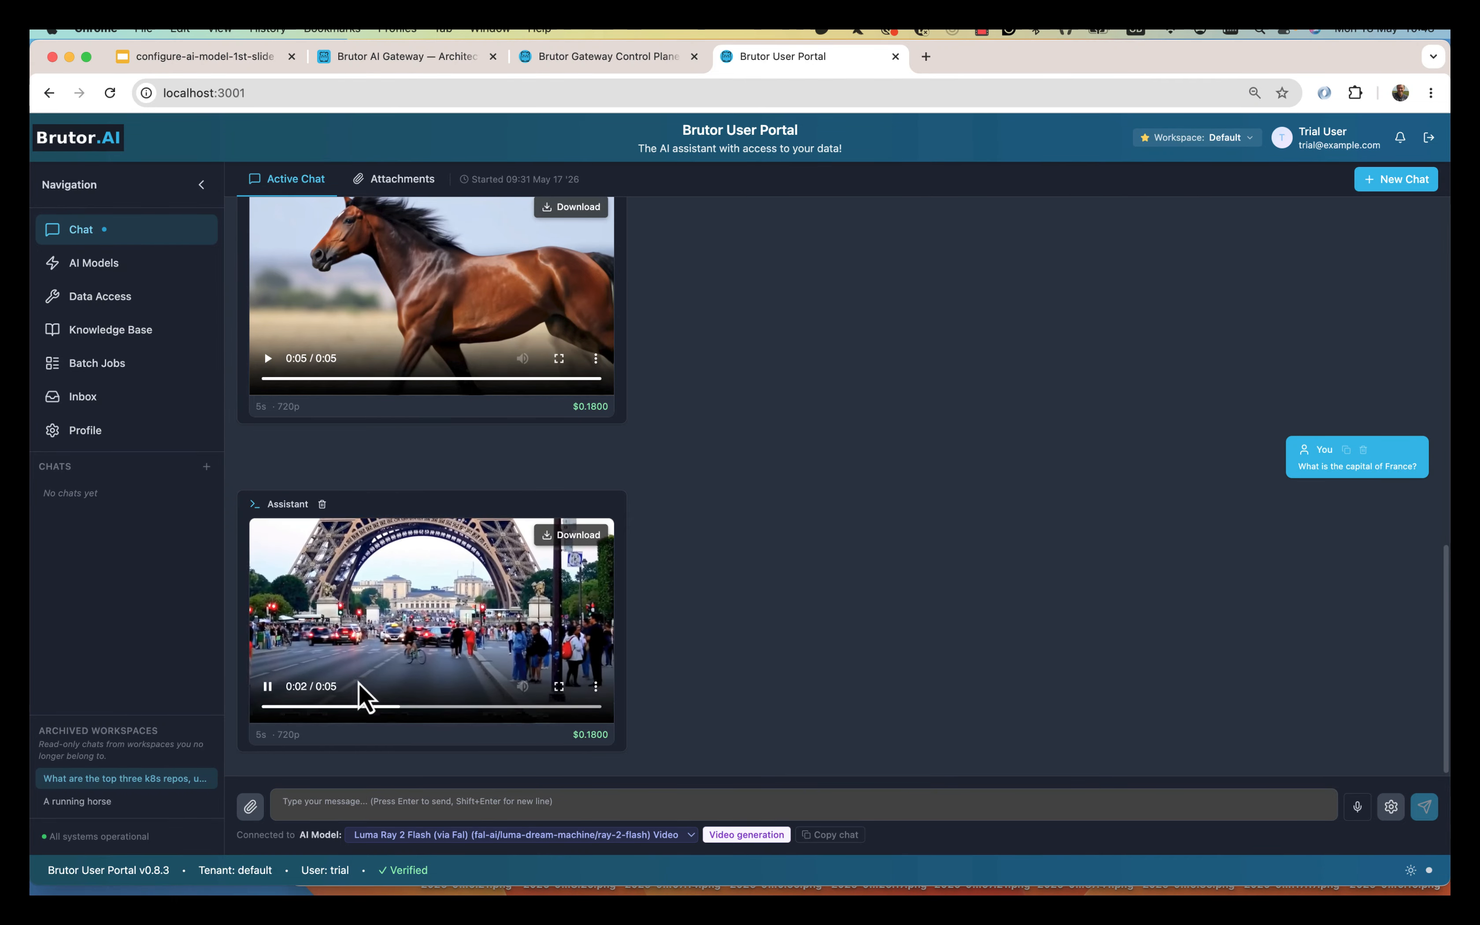
click(265, 695)
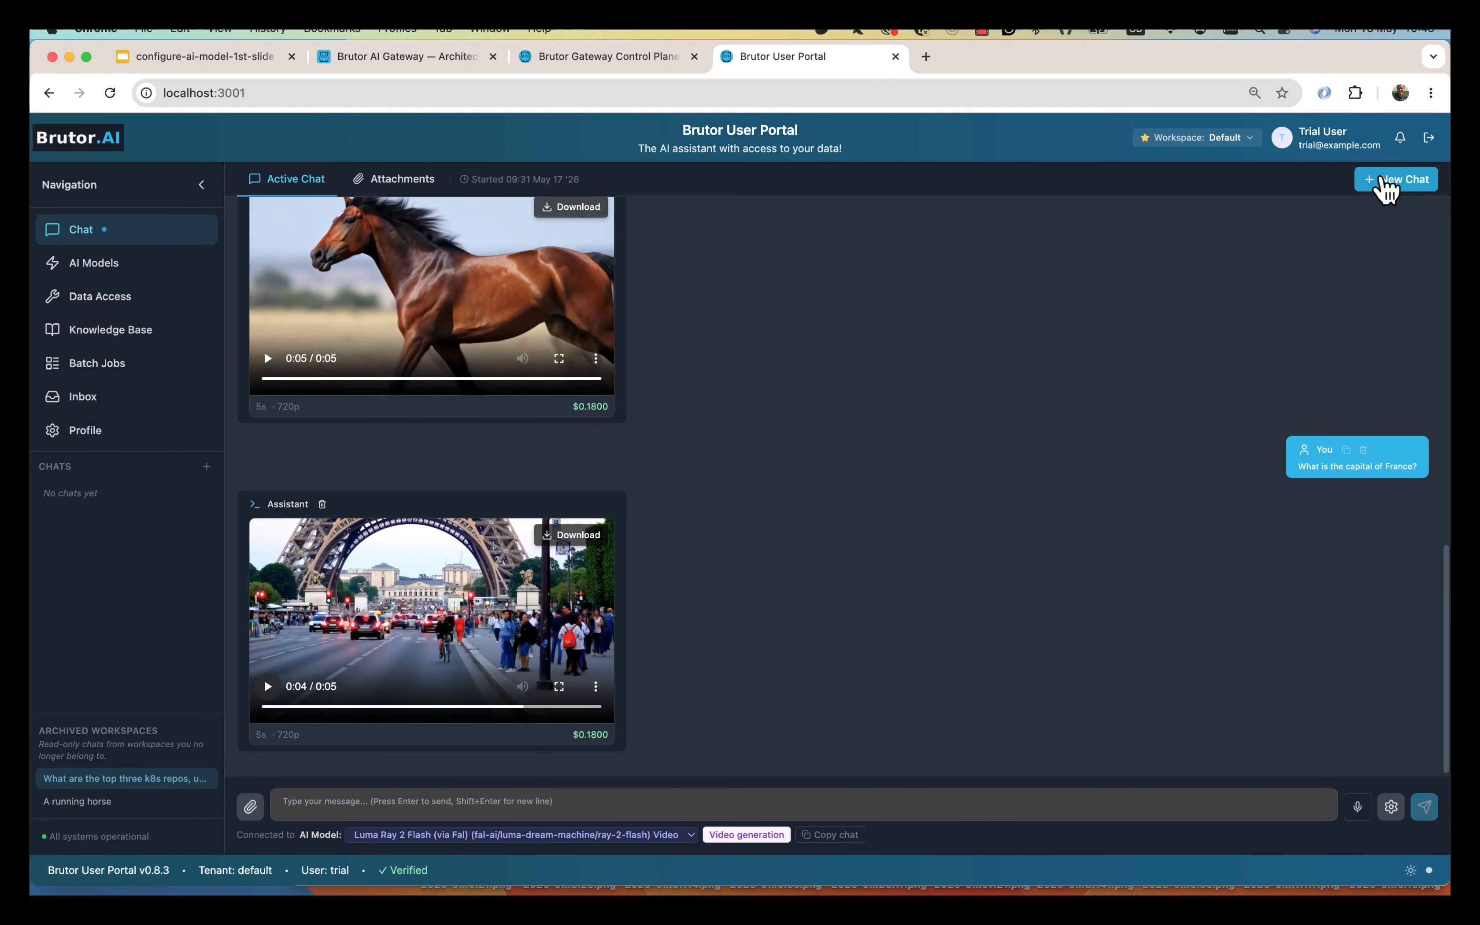
click(1386, 190)
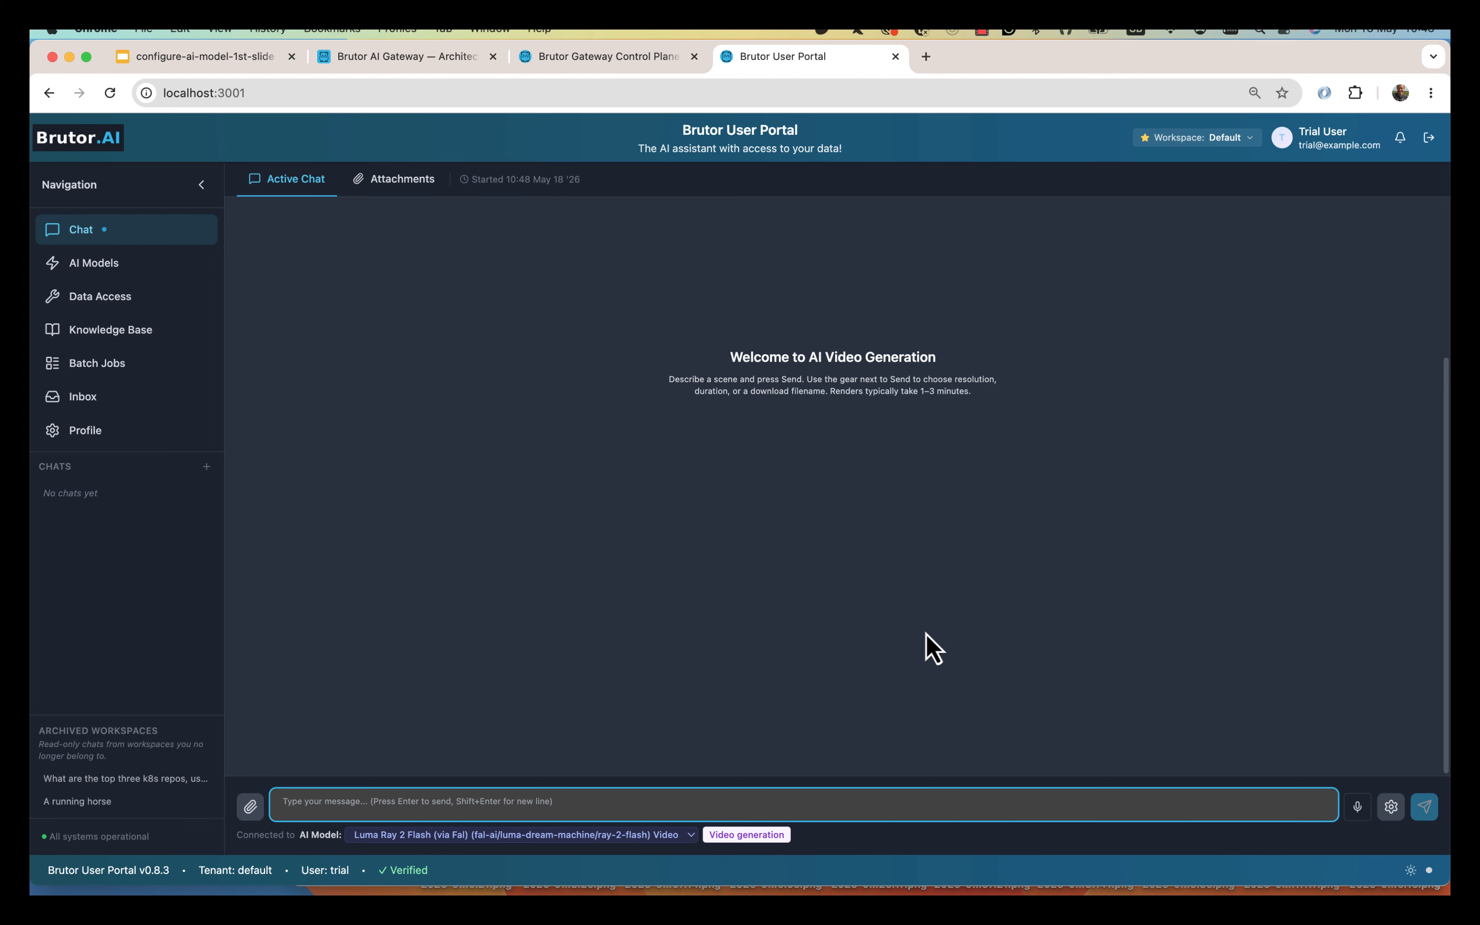
Ask Anthropic Claude Opus 4.7 'How do I become a good striker in football' and review the answer.
click(633, 838)
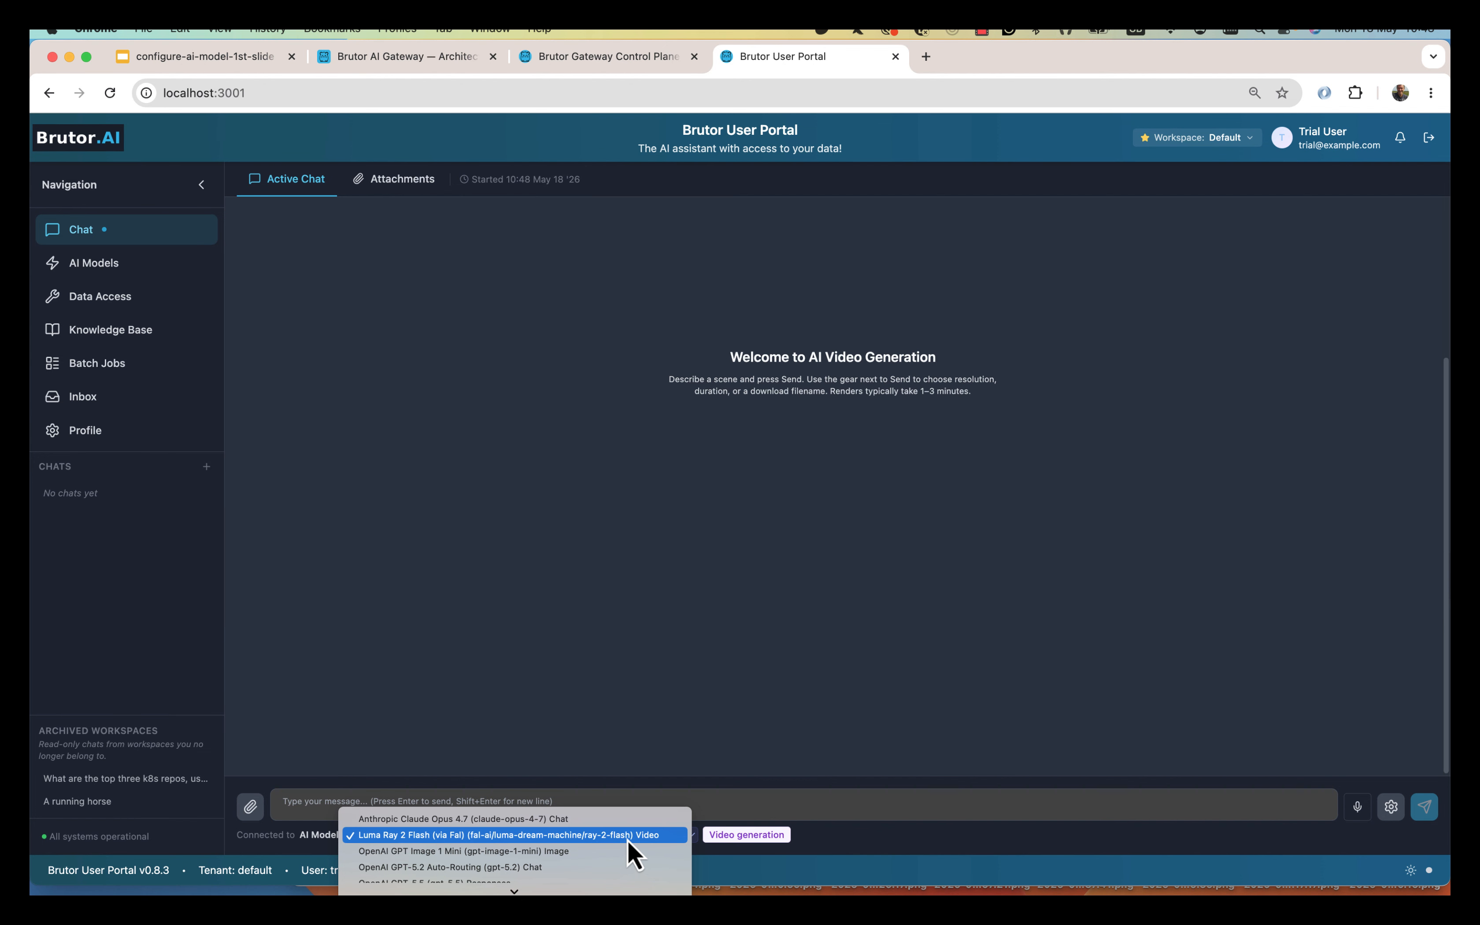
click(630, 819)
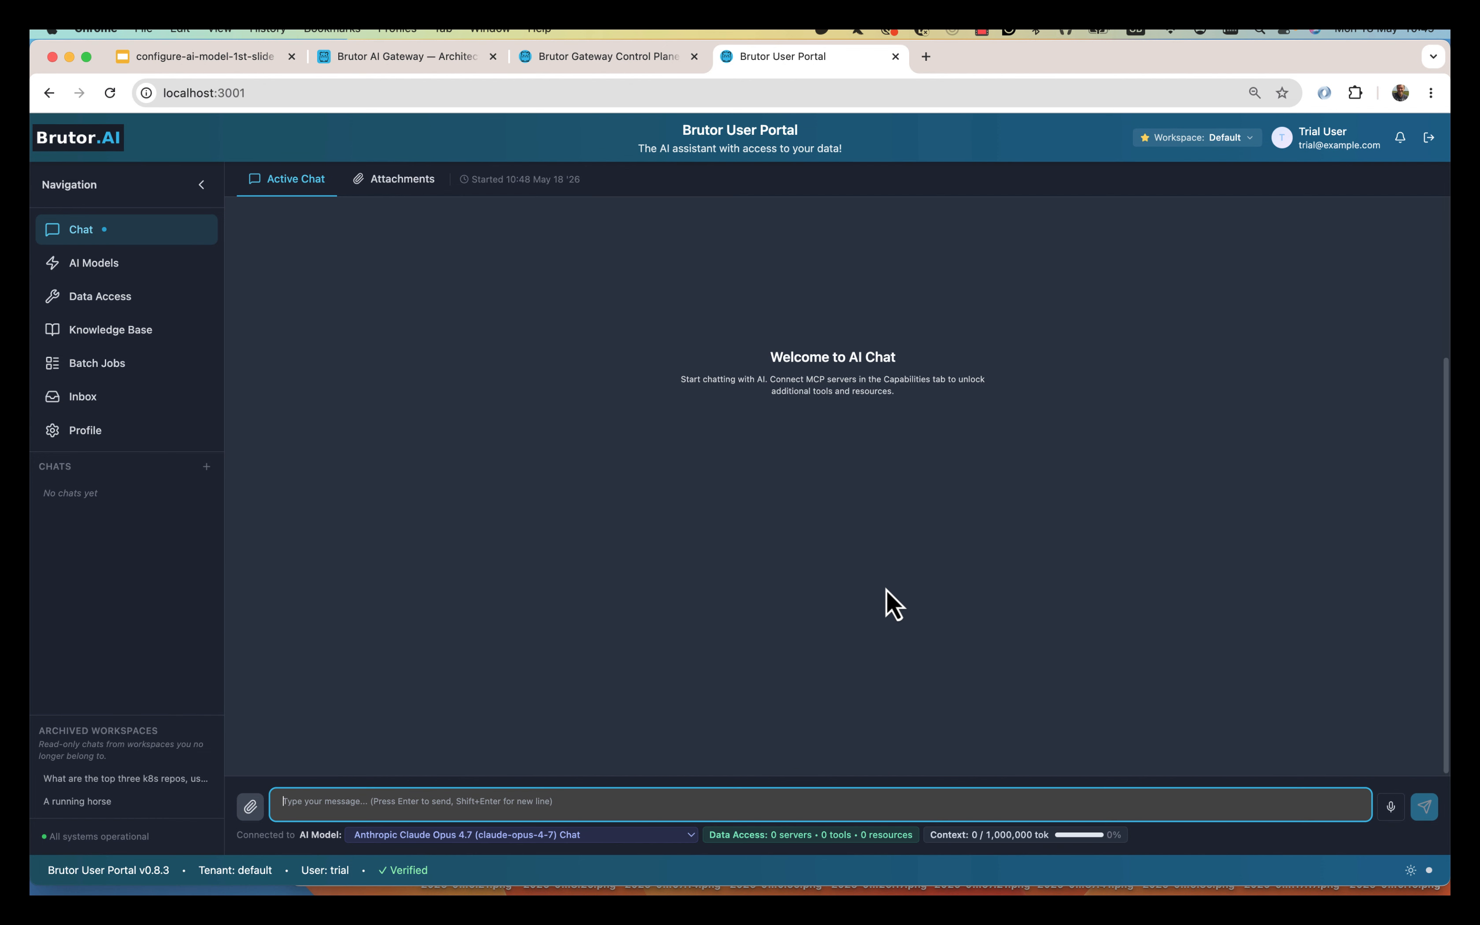
text(How do I become a good striker)
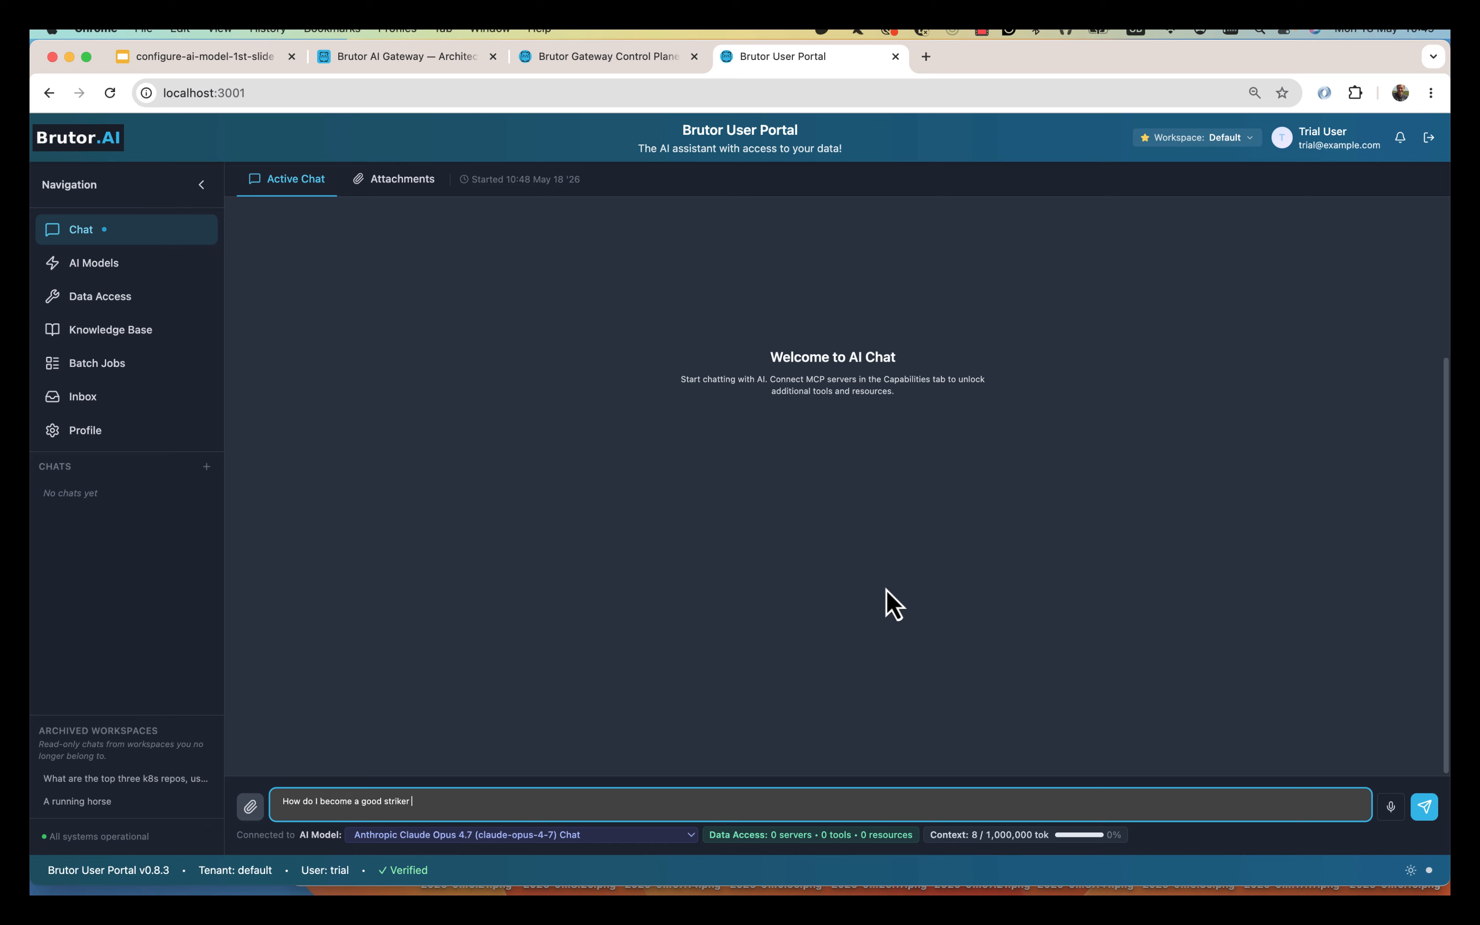
text(football)
key(Return)
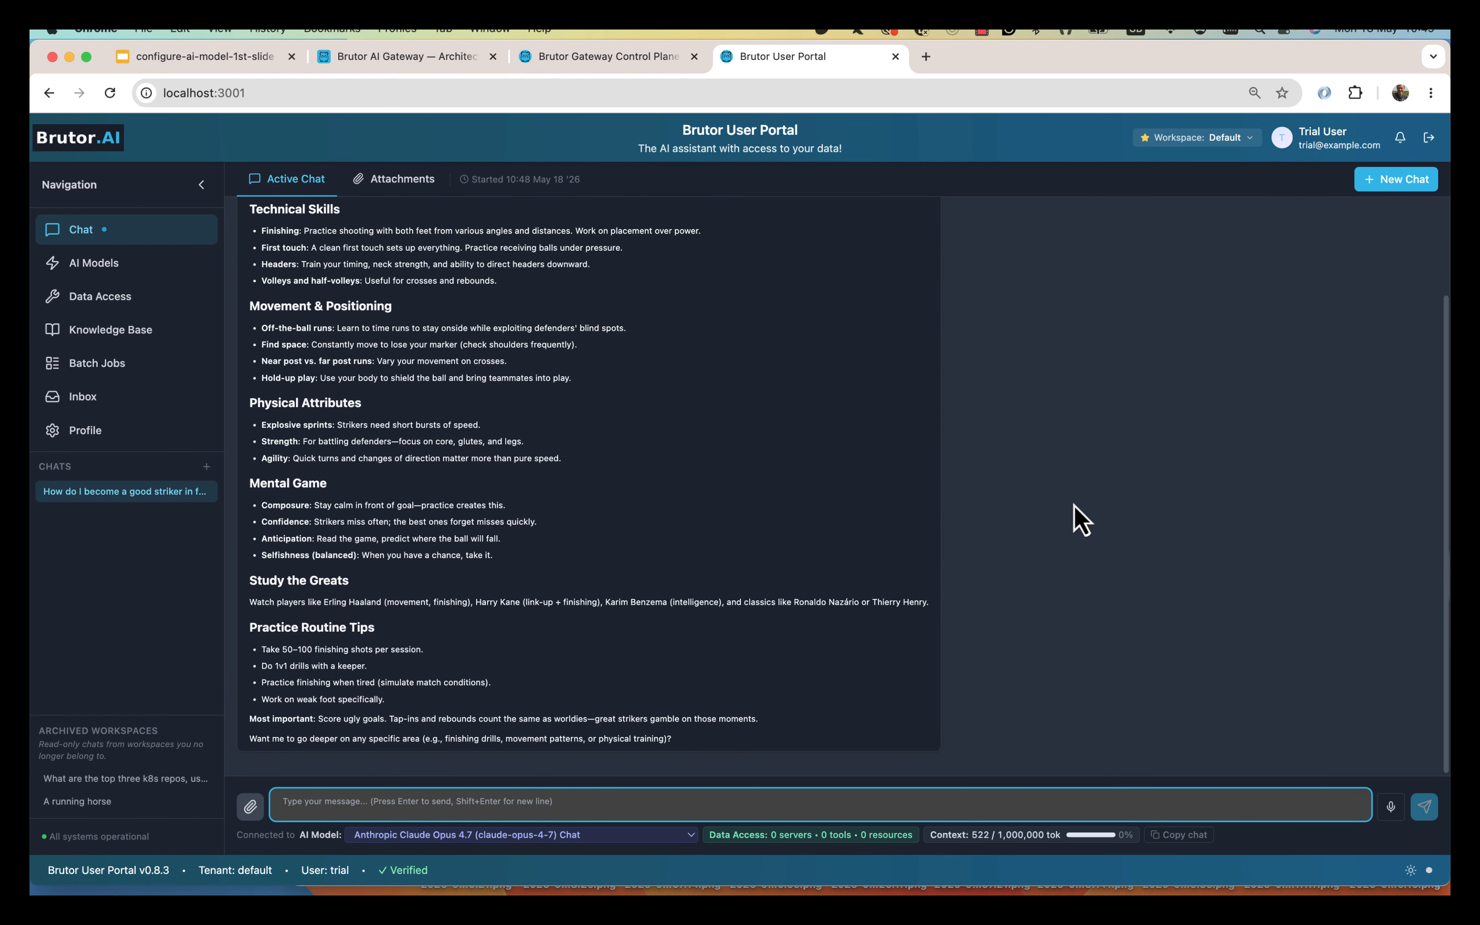
scroll(1070, 483, up, 3)
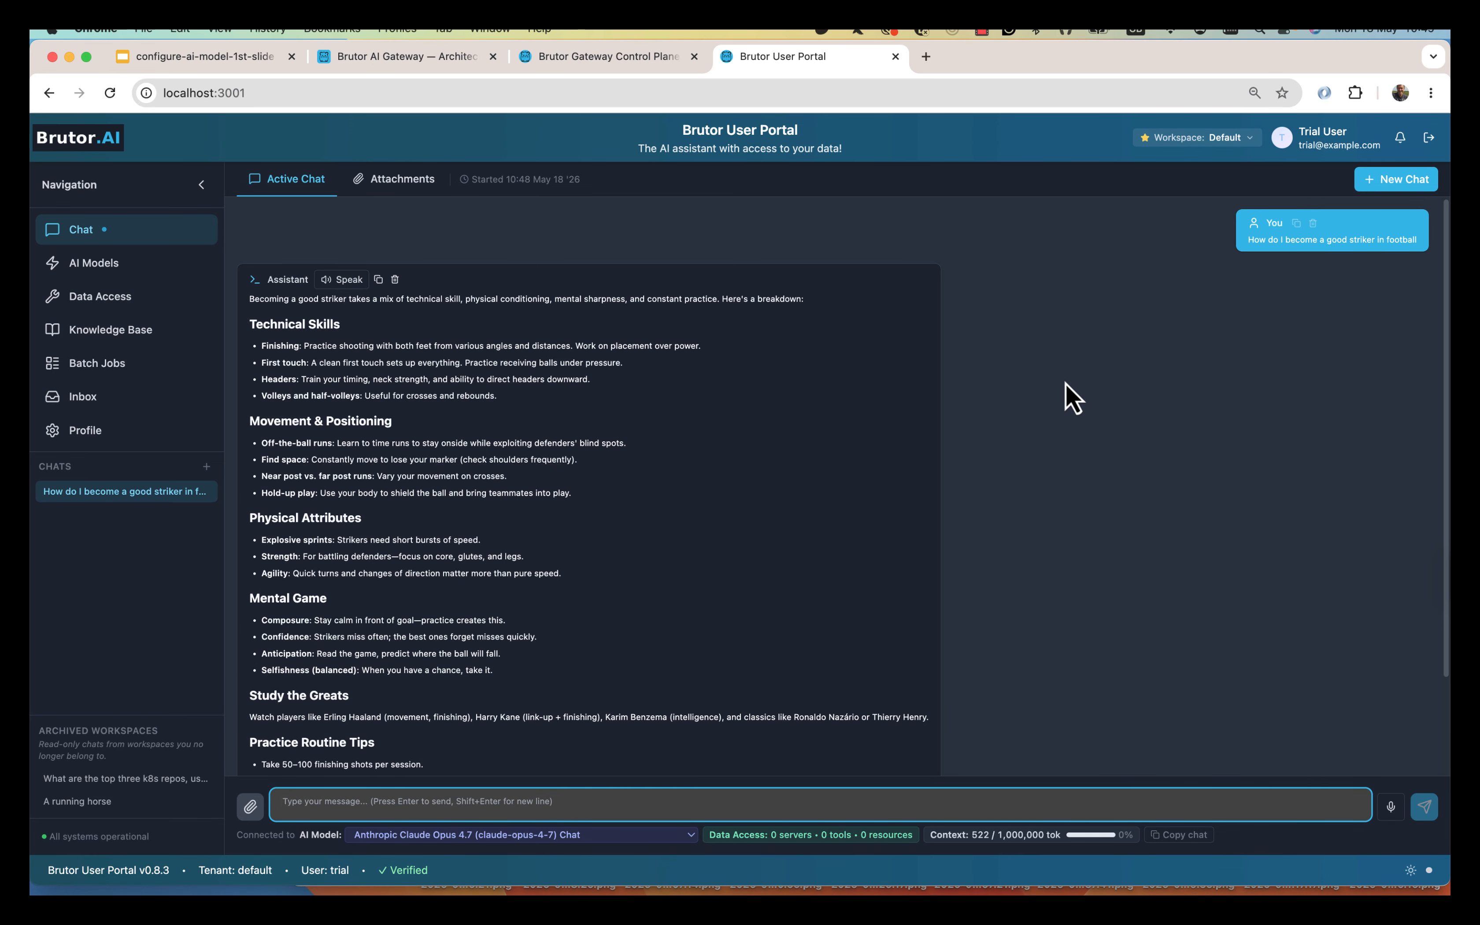
Browse the Profile page's Appearance settings, then return to the football striker chat.
click(104, 434)
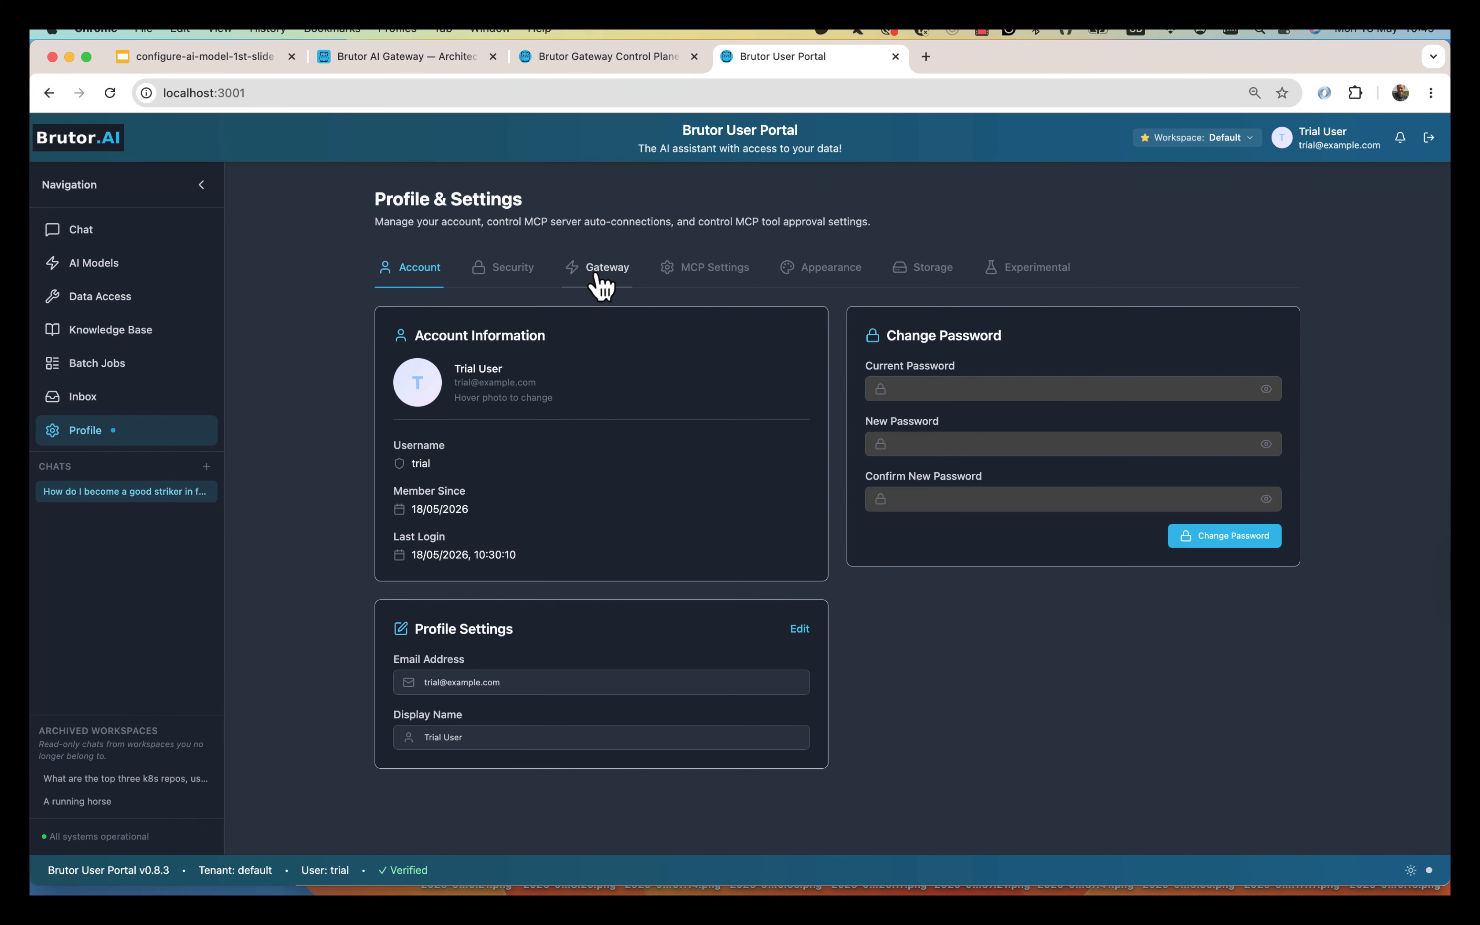
click(822, 269)
scroll(988, 602, down, 4)
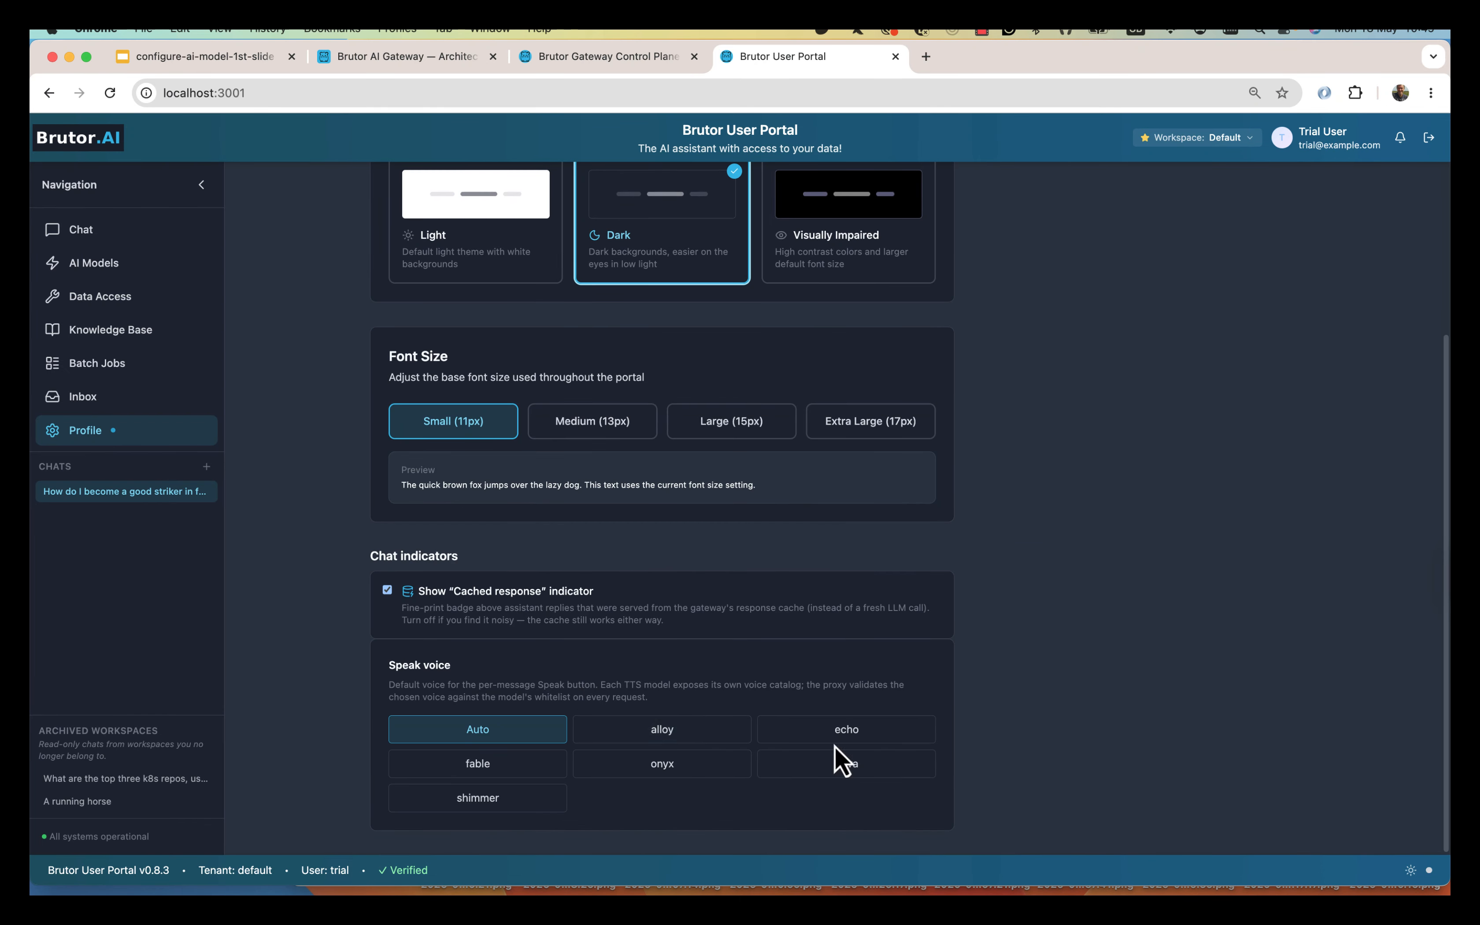
scroll(819, 546, up, 4)
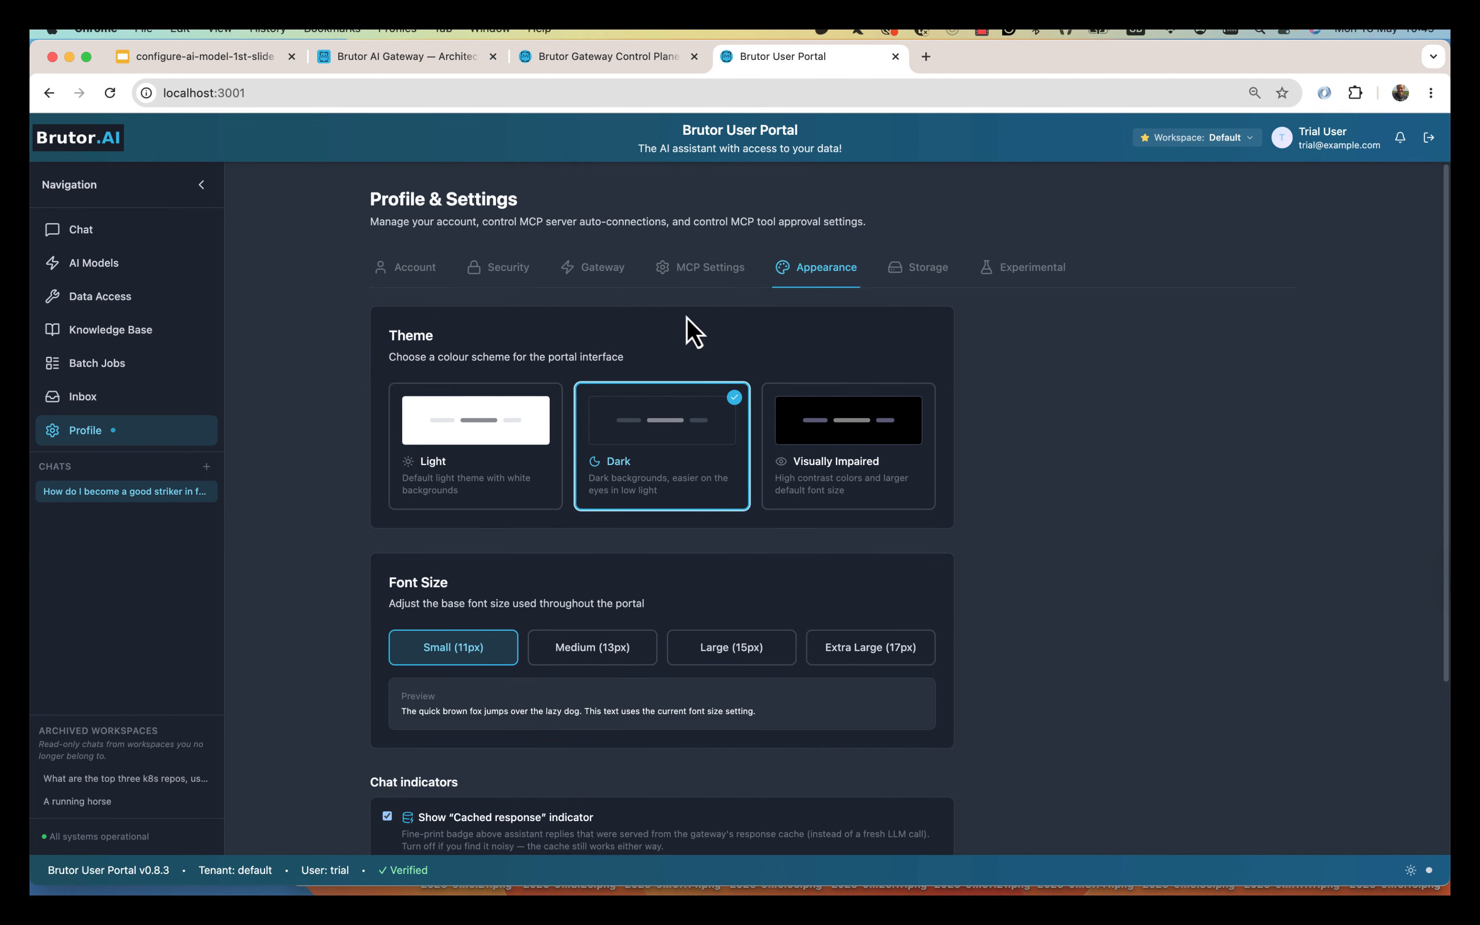
click(142, 491)
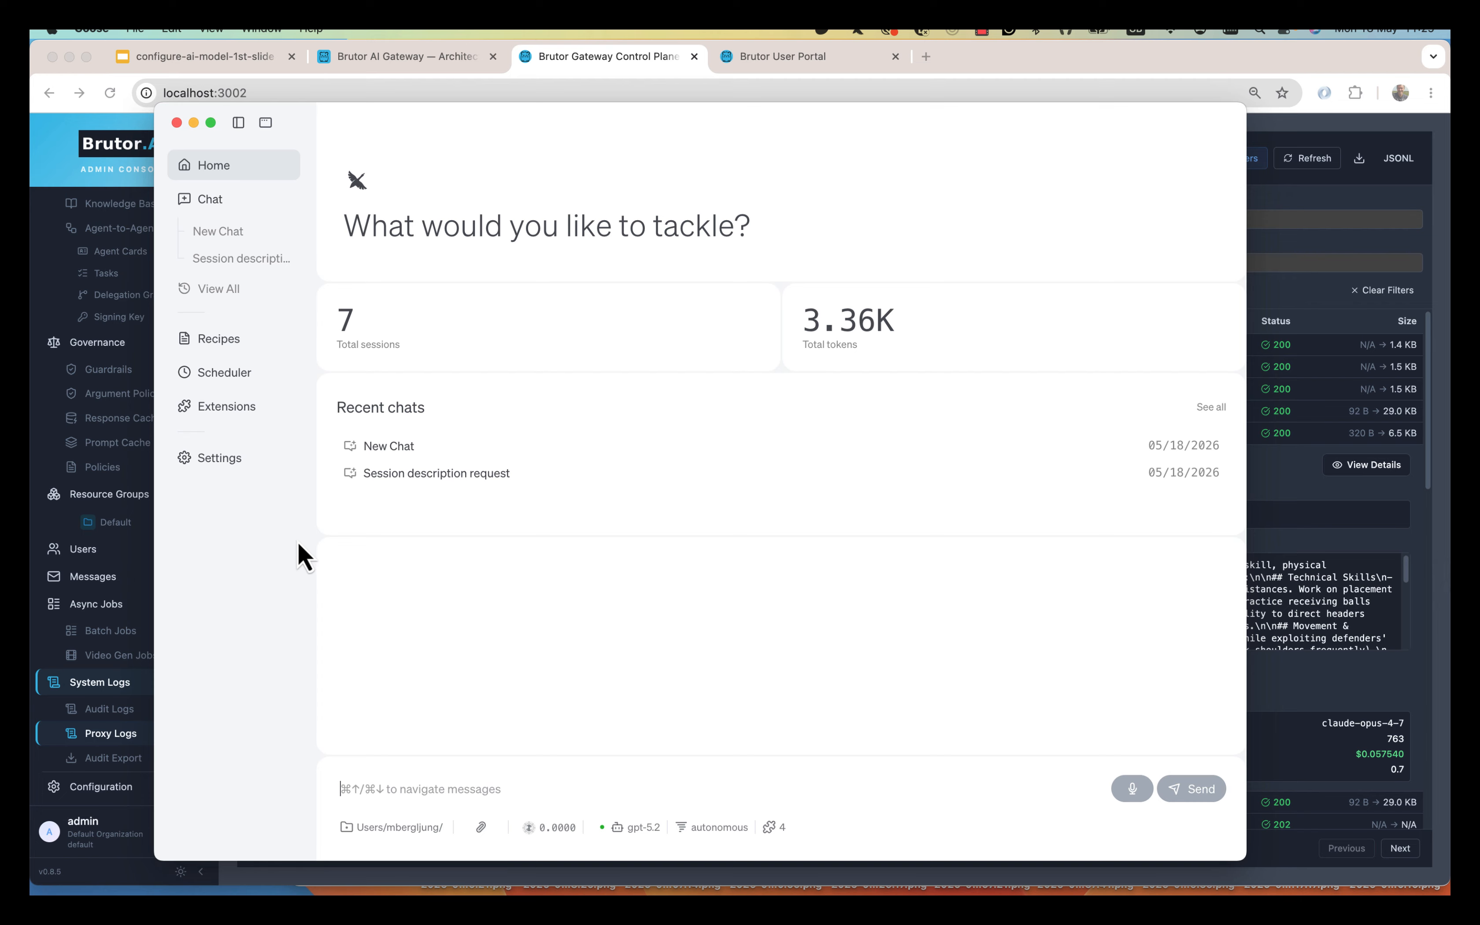
Open the Brutor AI provider's Edit Provider settings in Goose, then switch back to the admin console's Proxy Logs.
click(247, 459)
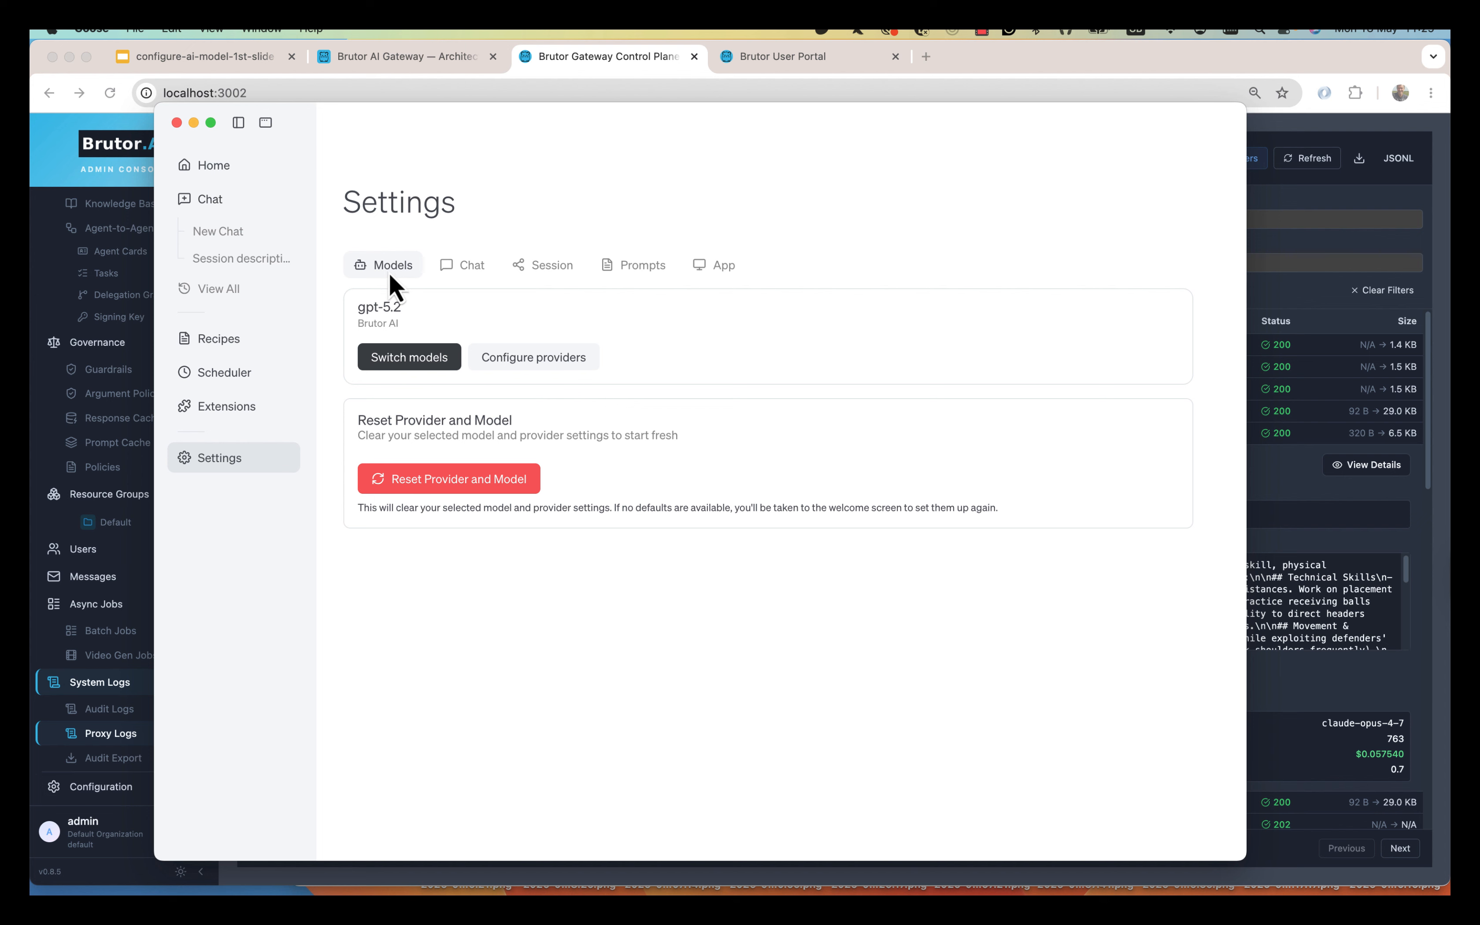
click(527, 361)
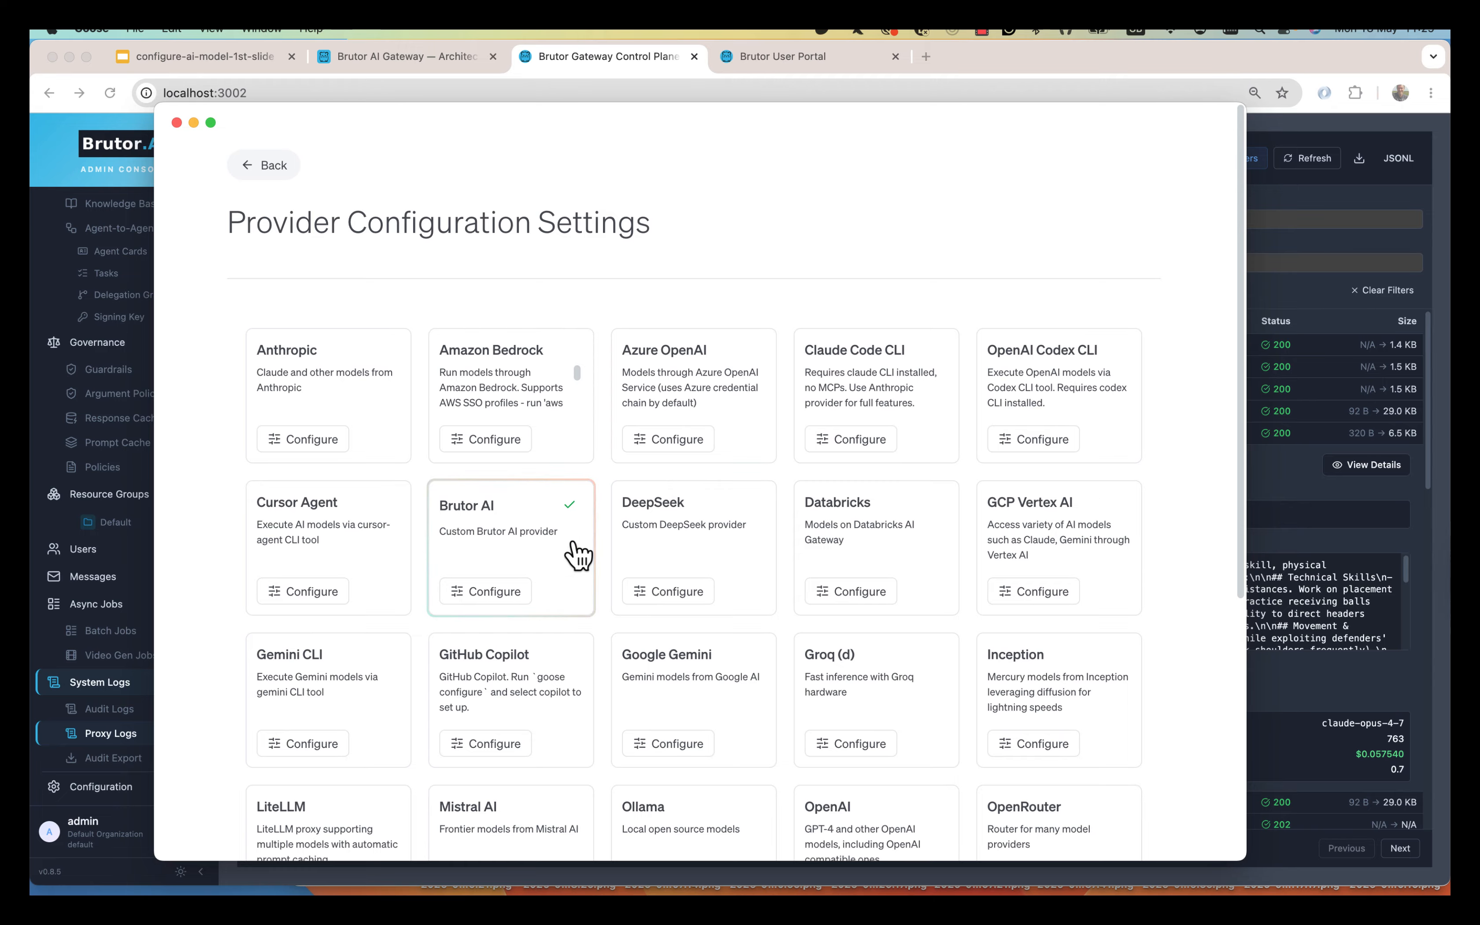
click(552, 556)
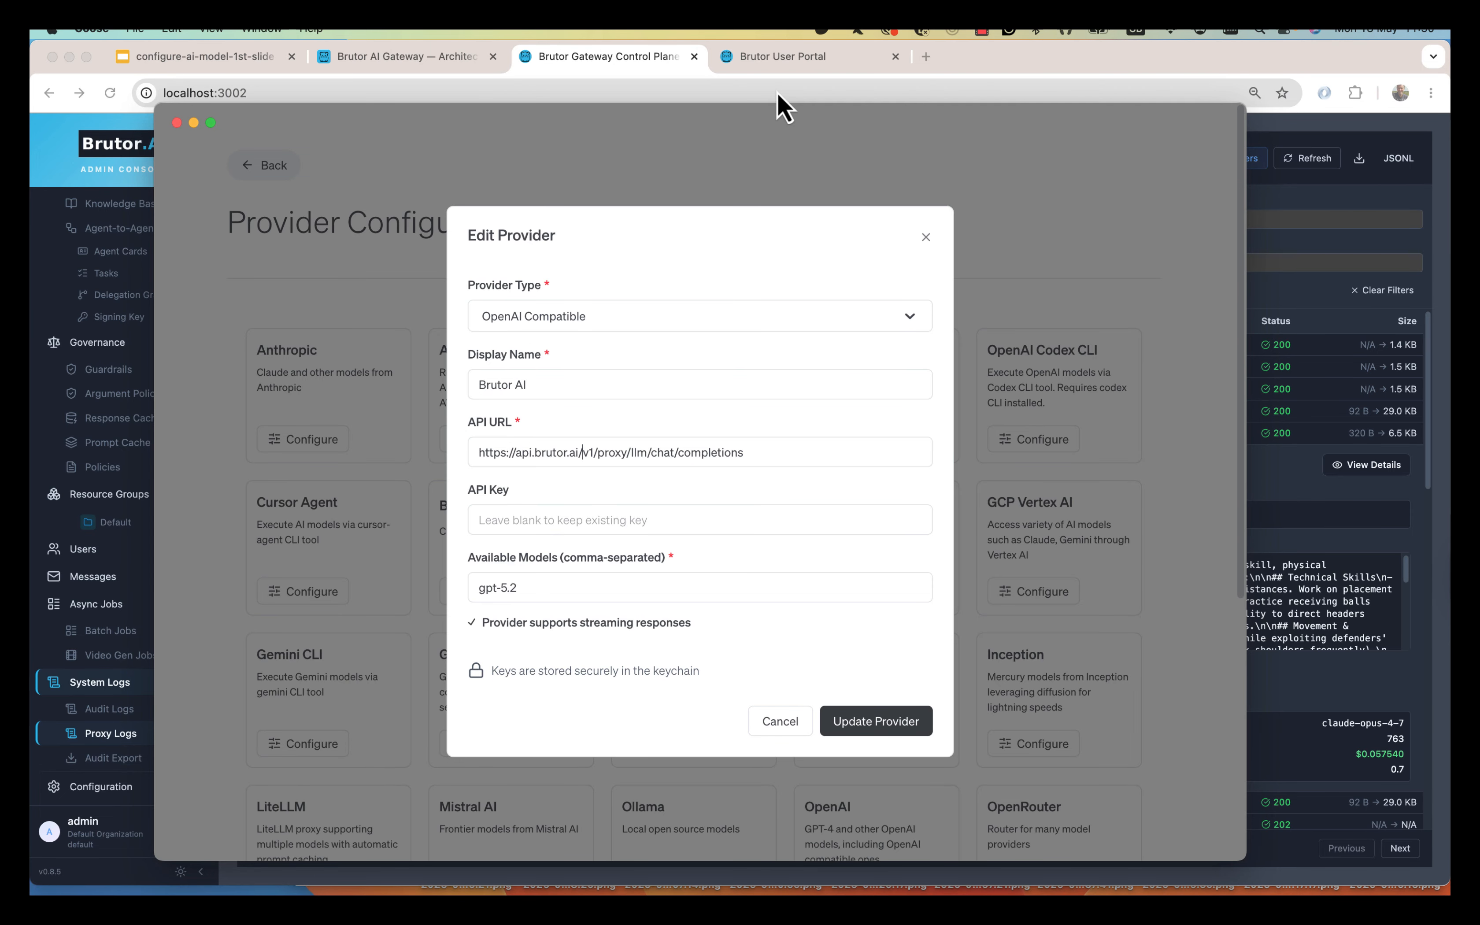
click(630, 69)
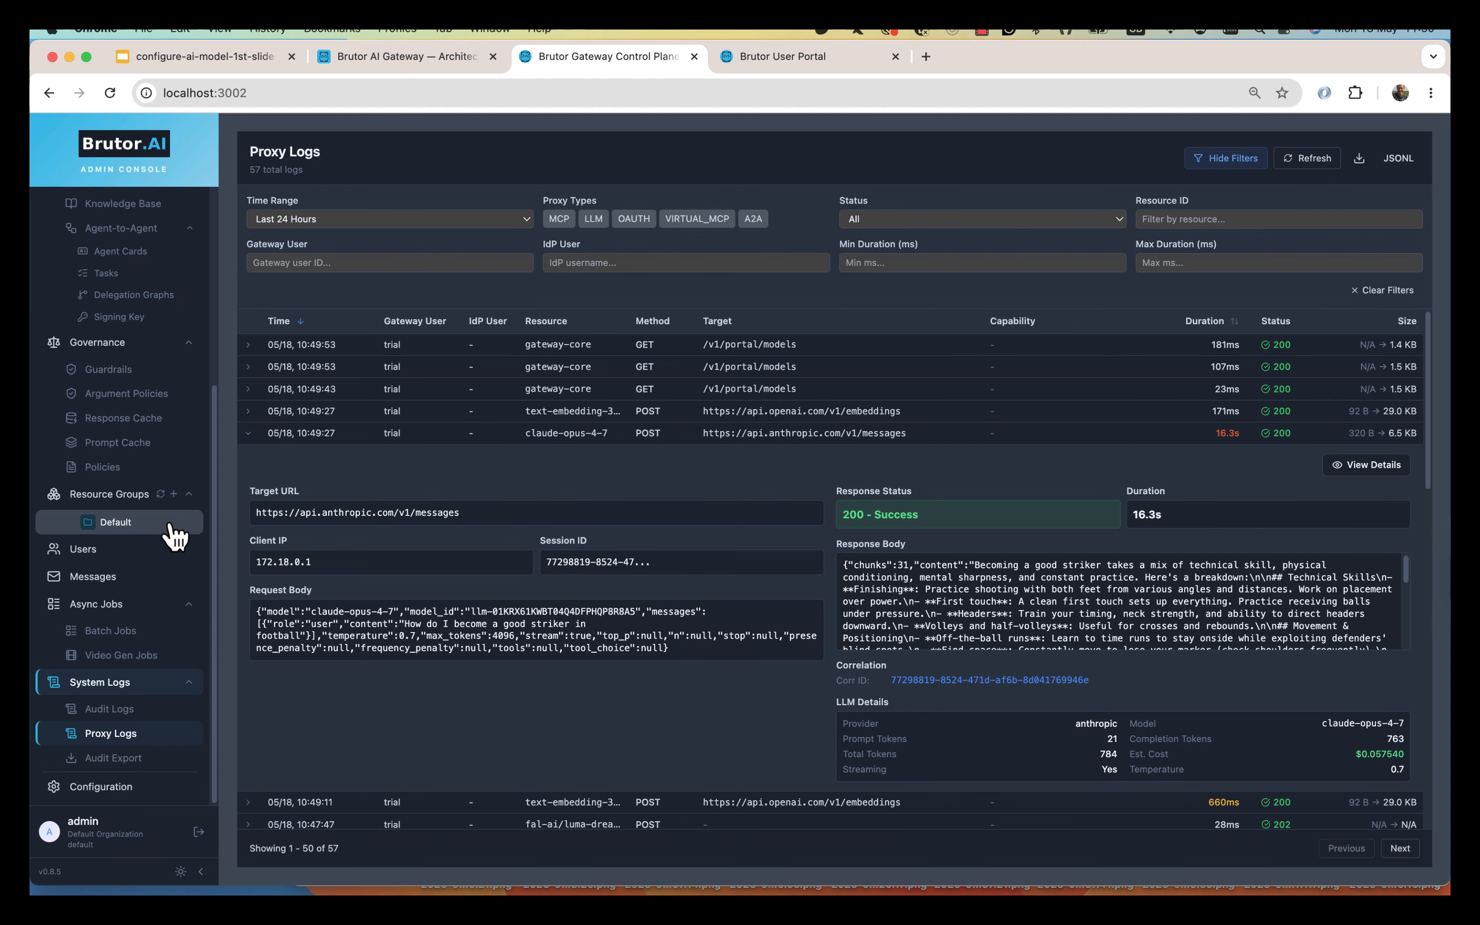
scroll(211, 440, up, 2)
scroll(196, 337, up, 6)
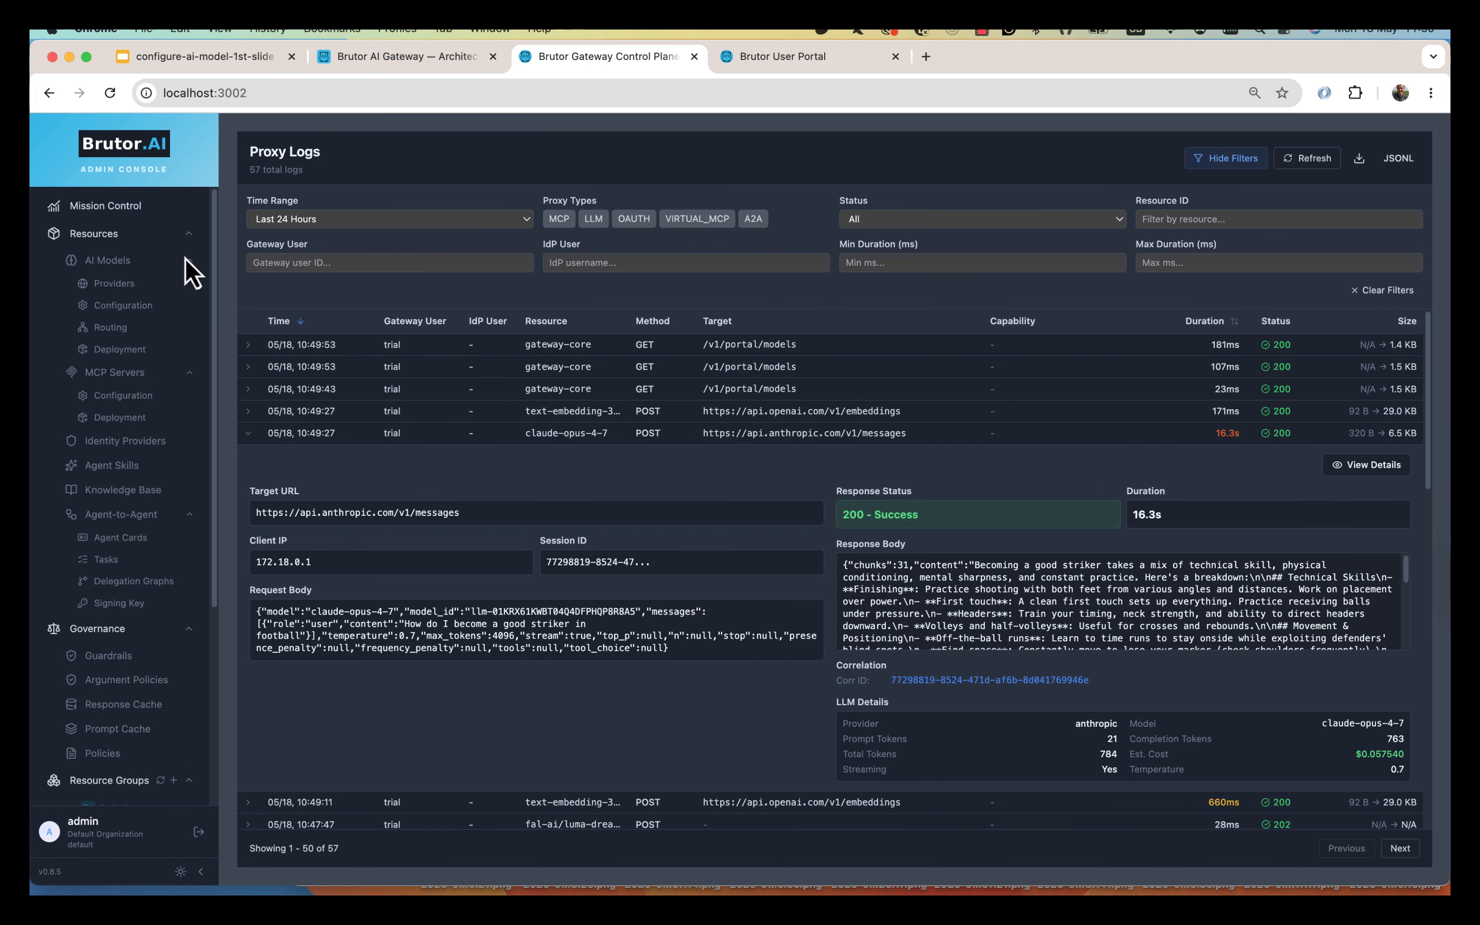
click(126, 305)
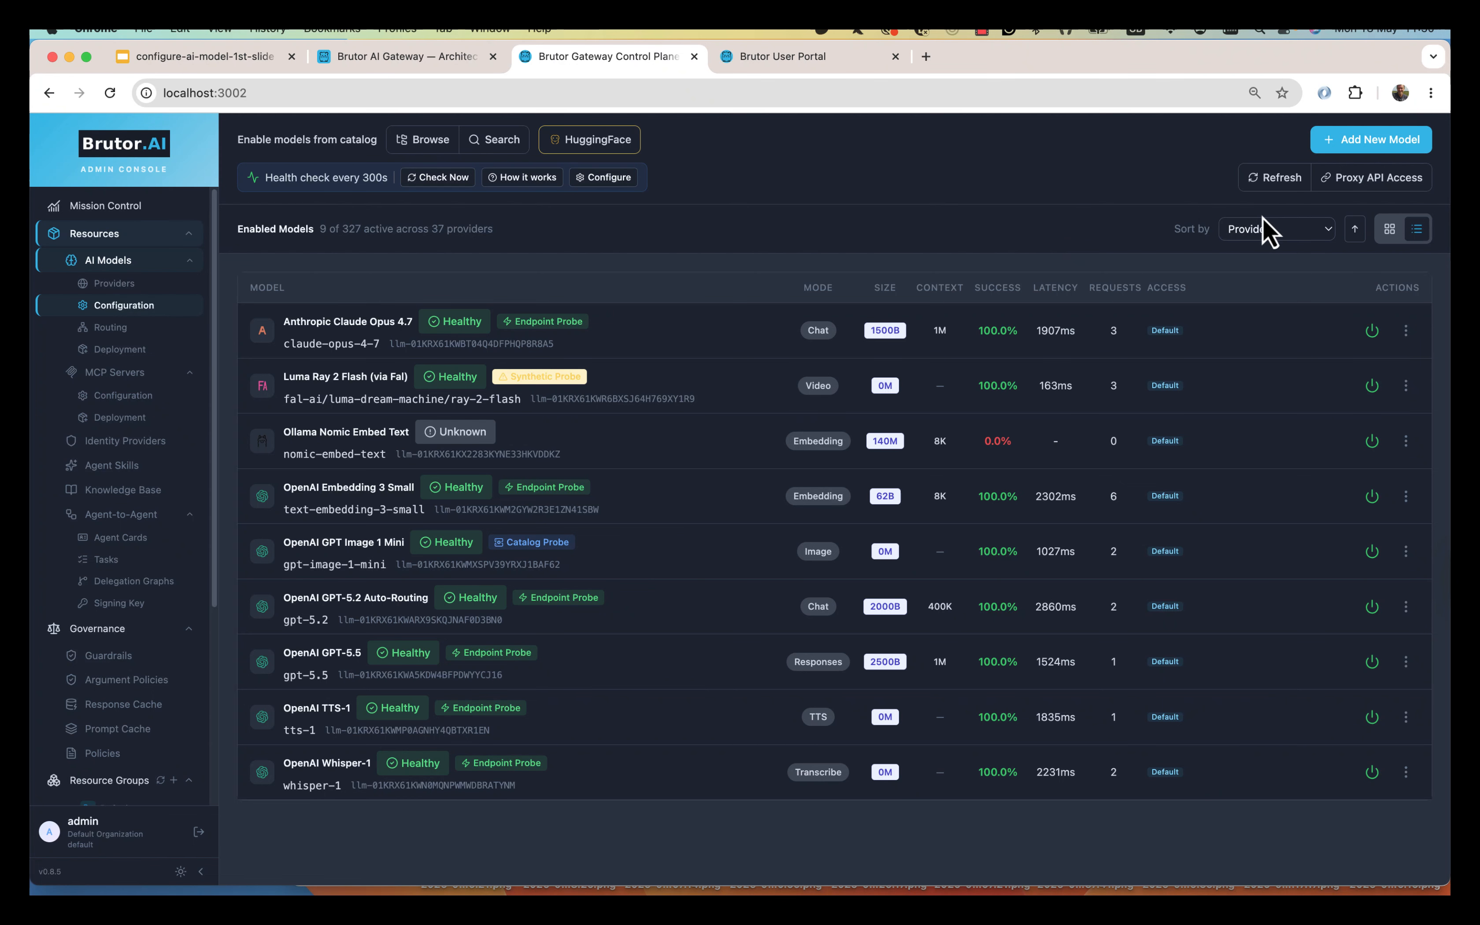
click(1364, 183)
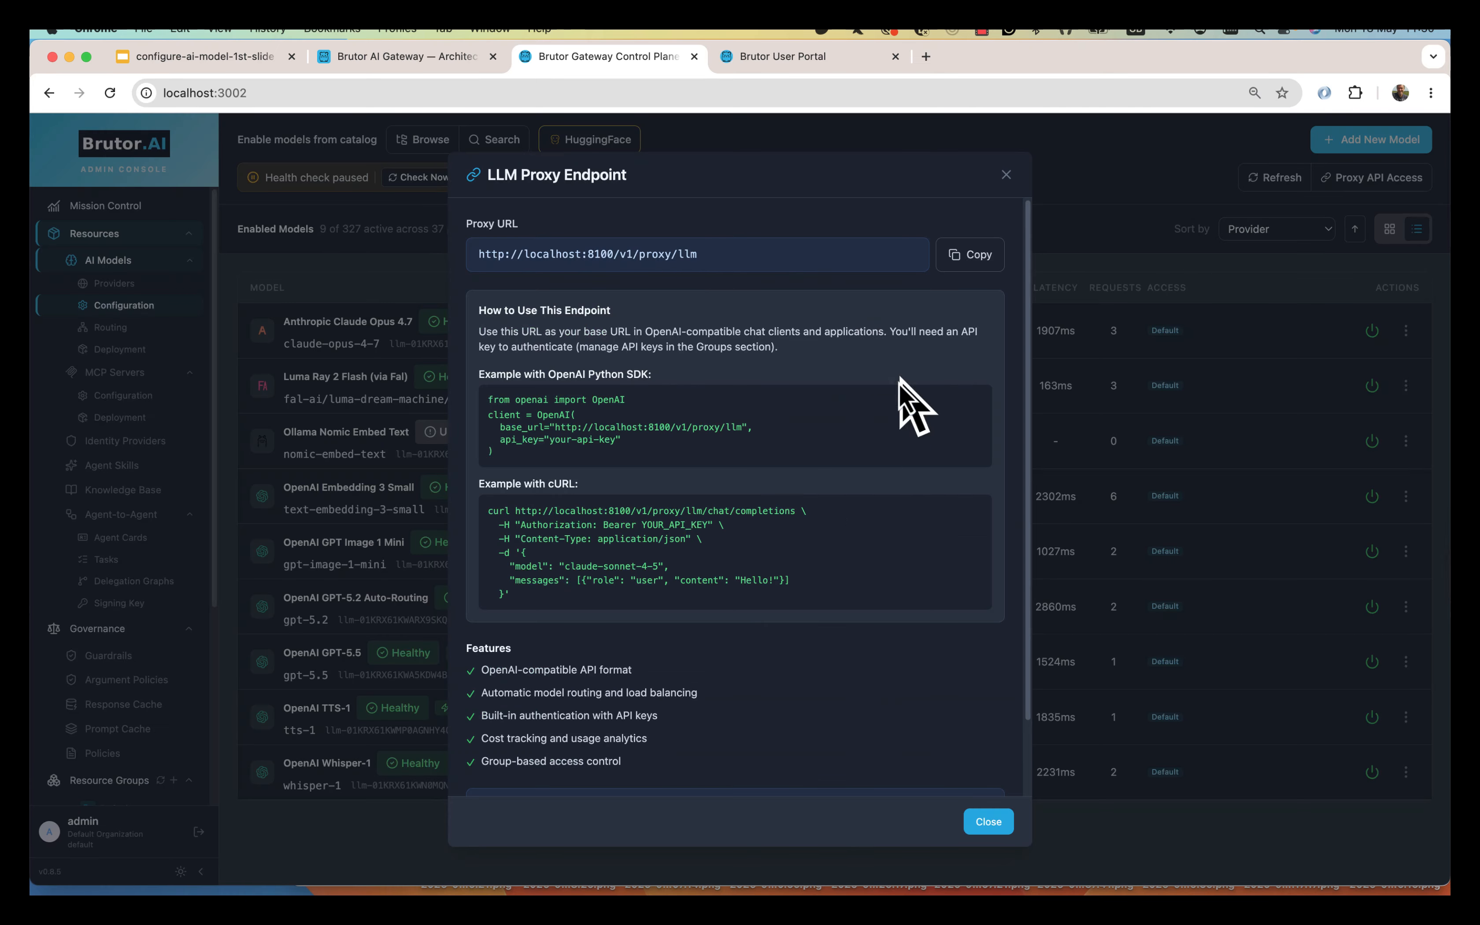
drag(477, 253, 628, 252)
click(595, 270)
key(super+c)
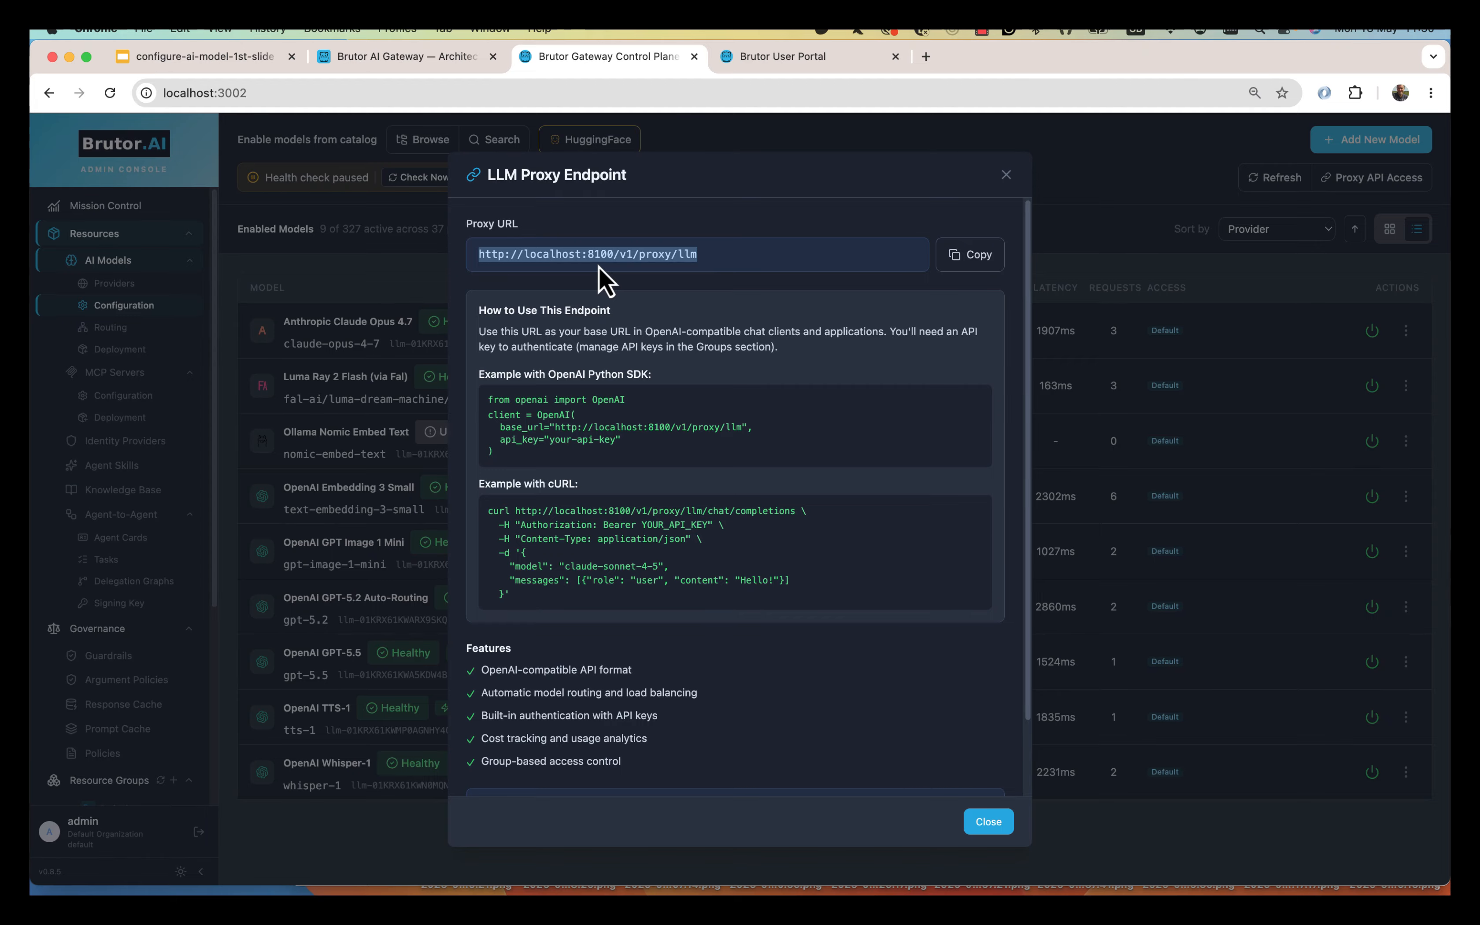
Highlight the Gateway Core and Gateway Control Plane headings on the architecture diagram page.
click(392, 57)
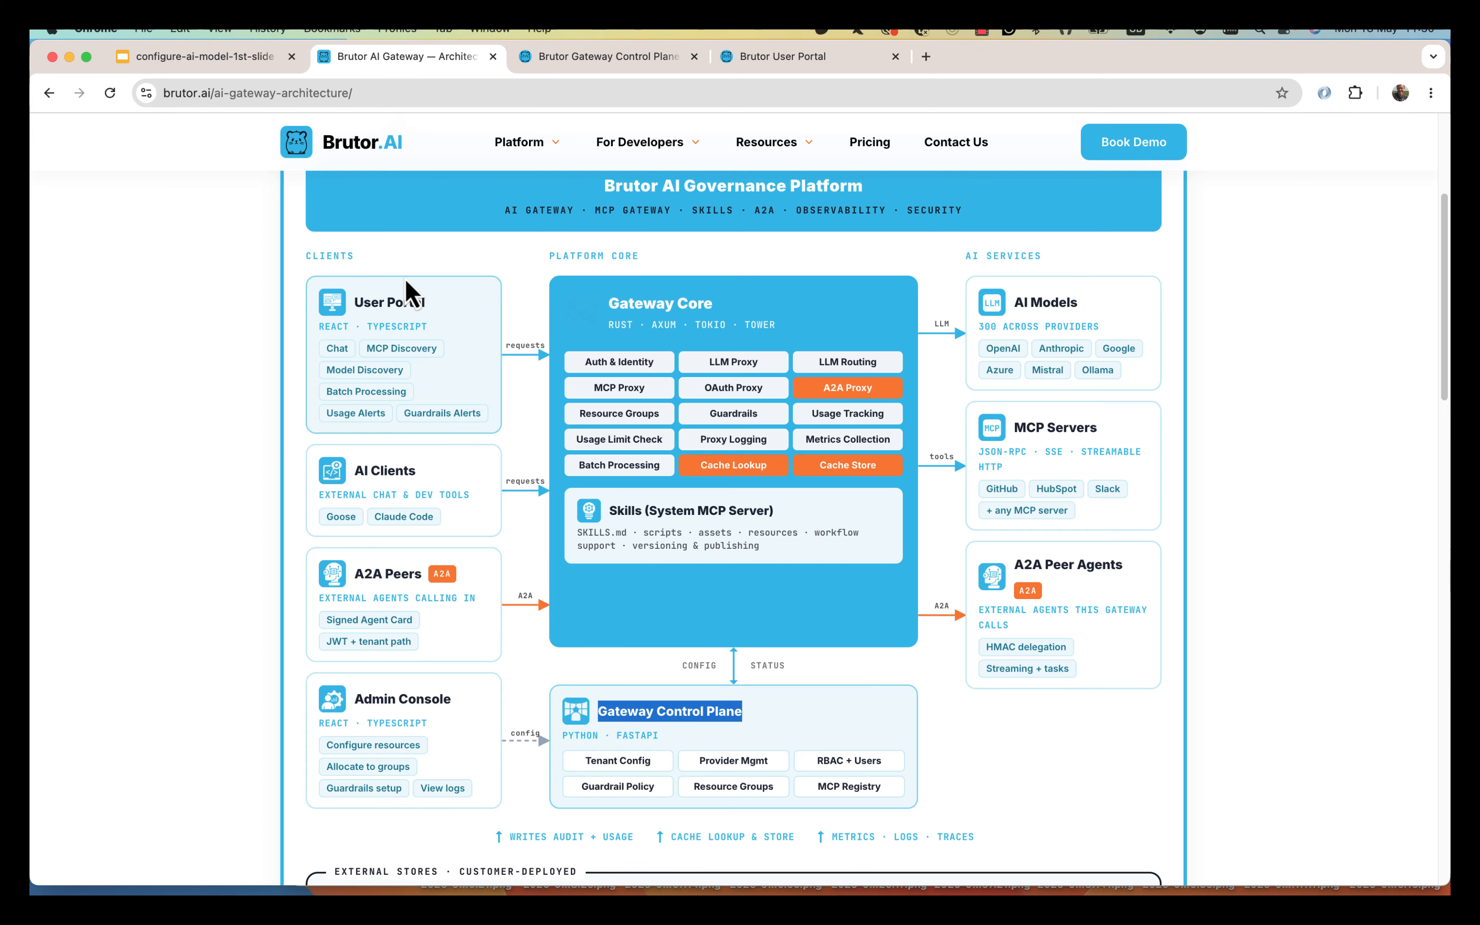
click(347, 519)
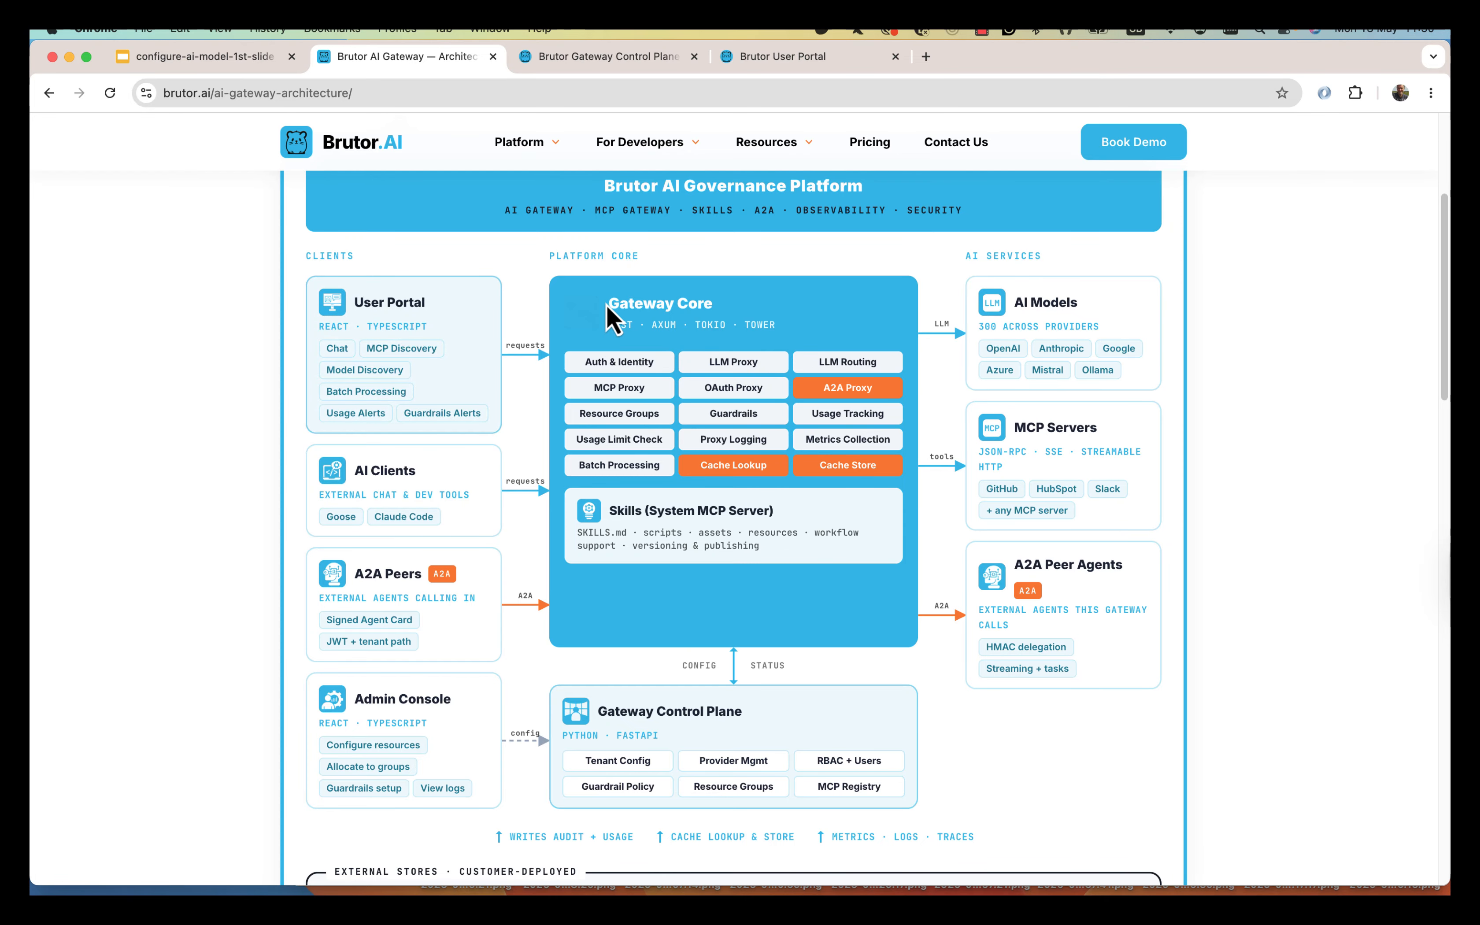
drag(605, 303, 754, 315)
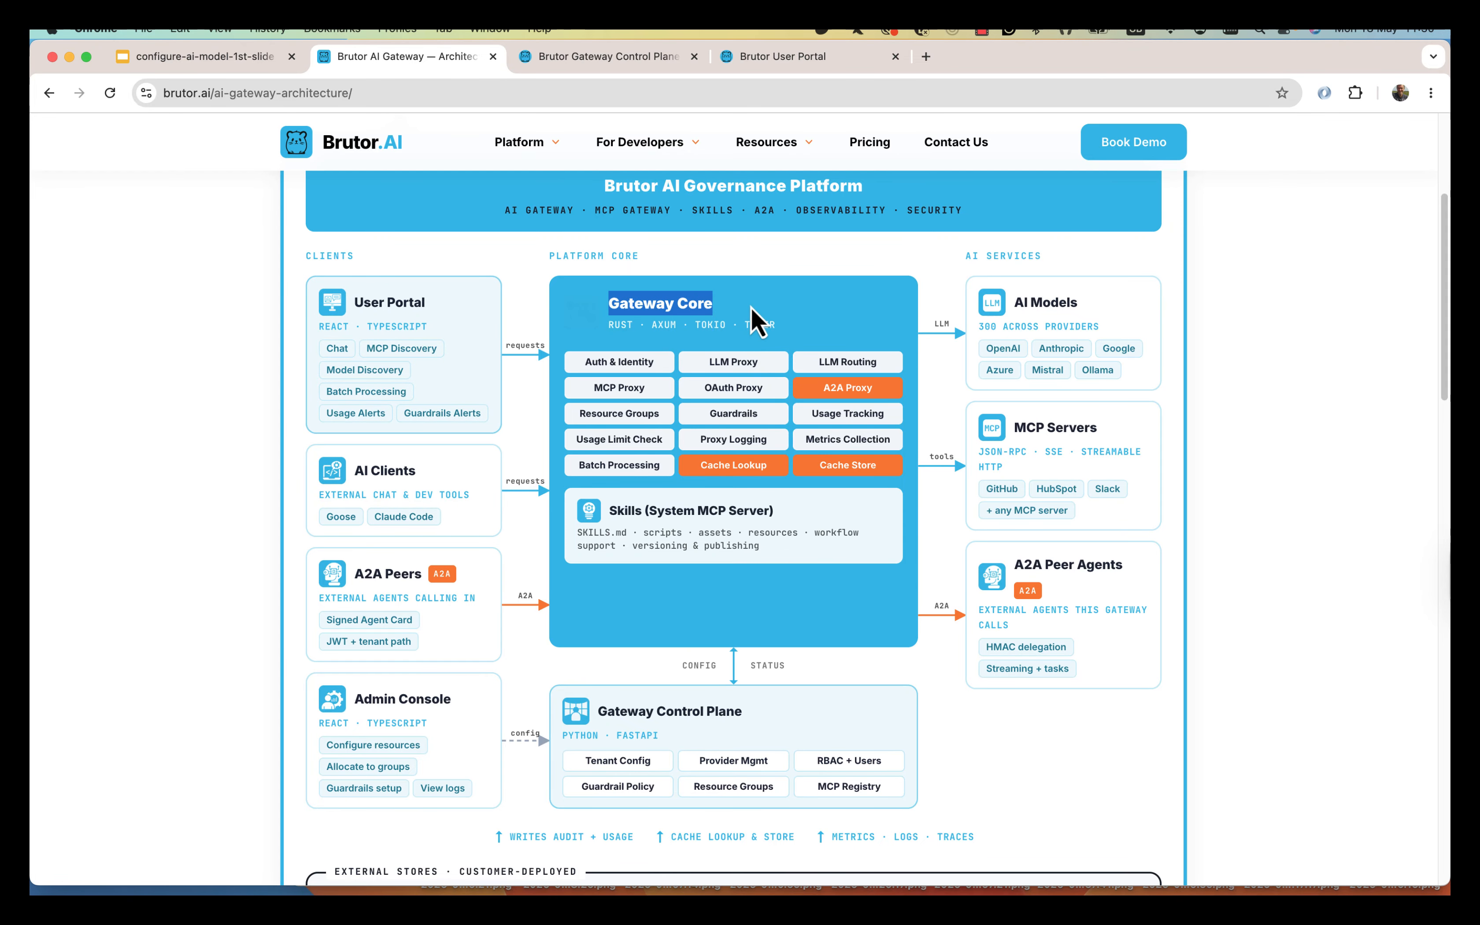
click(664, 713)
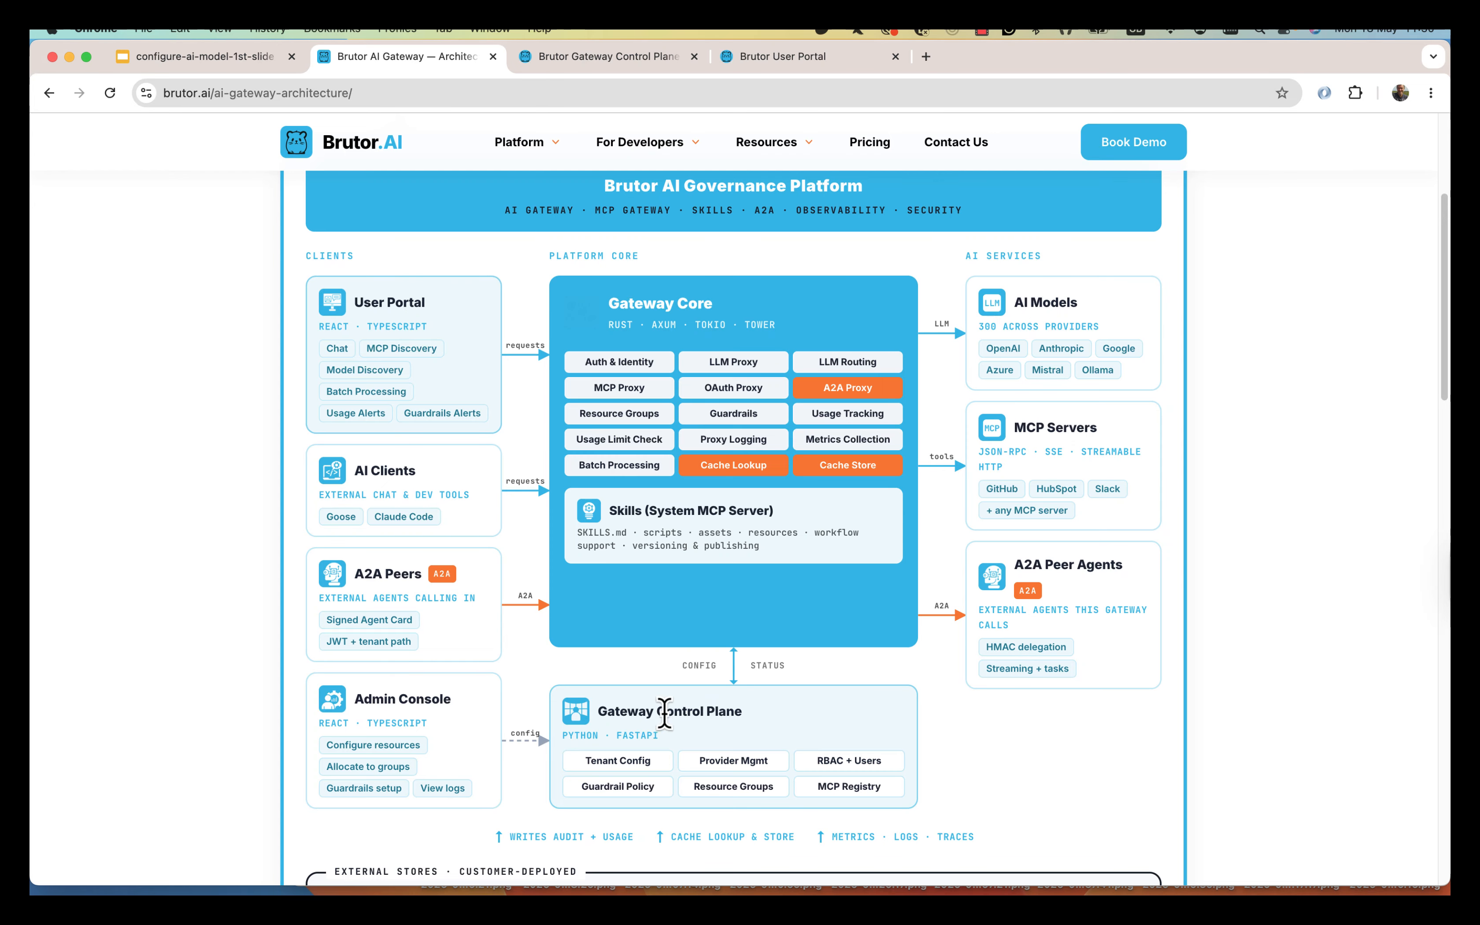
drag(665, 713, 743, 712)
click(658, 311)
click(611, 56)
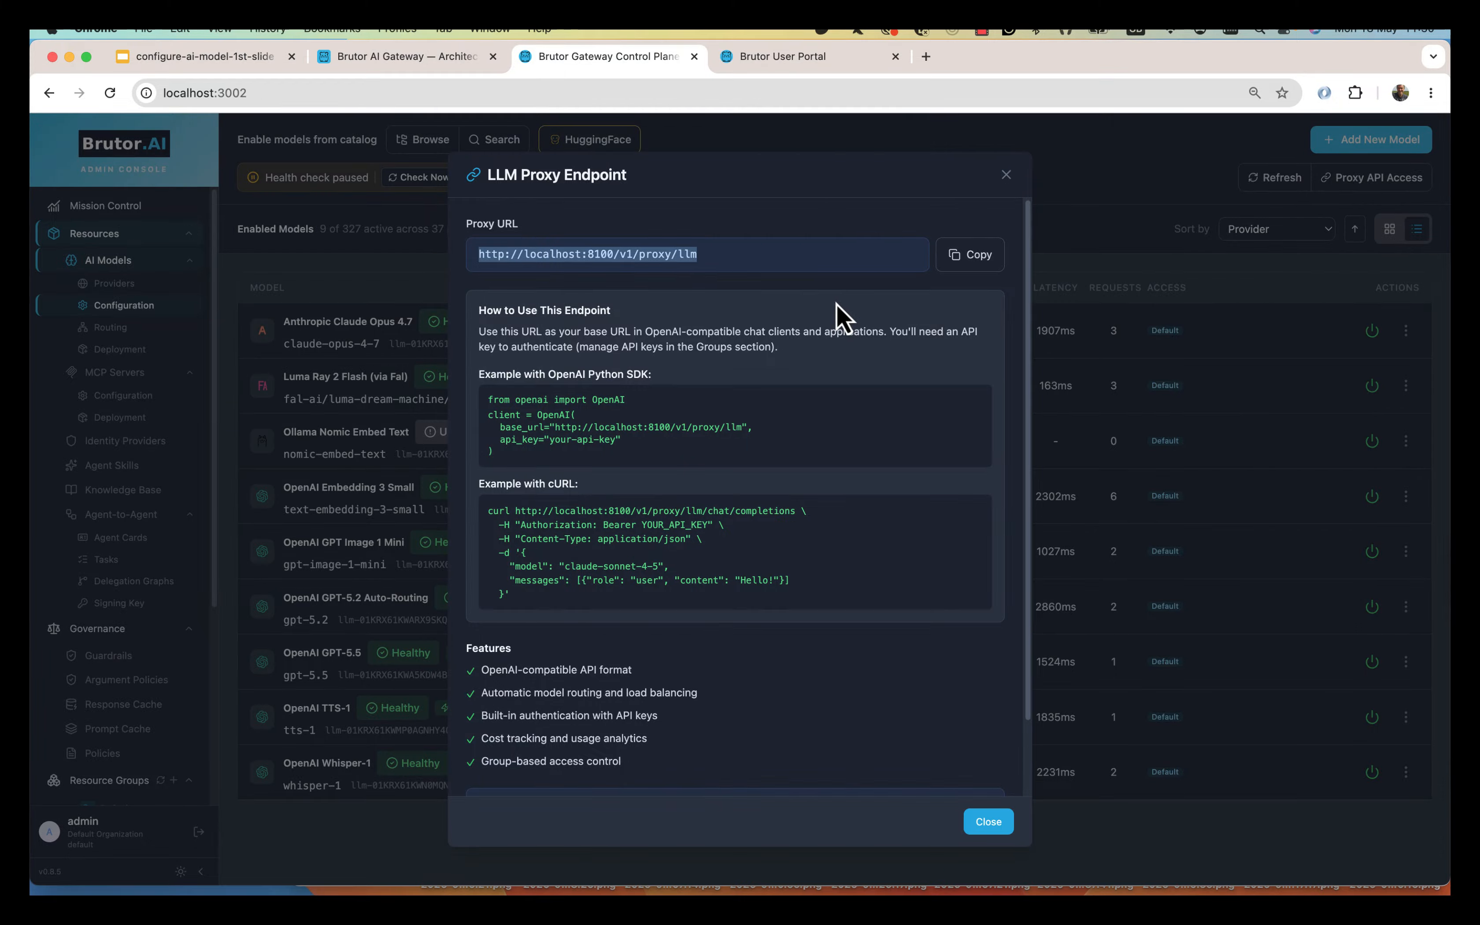
key(super+Tab)
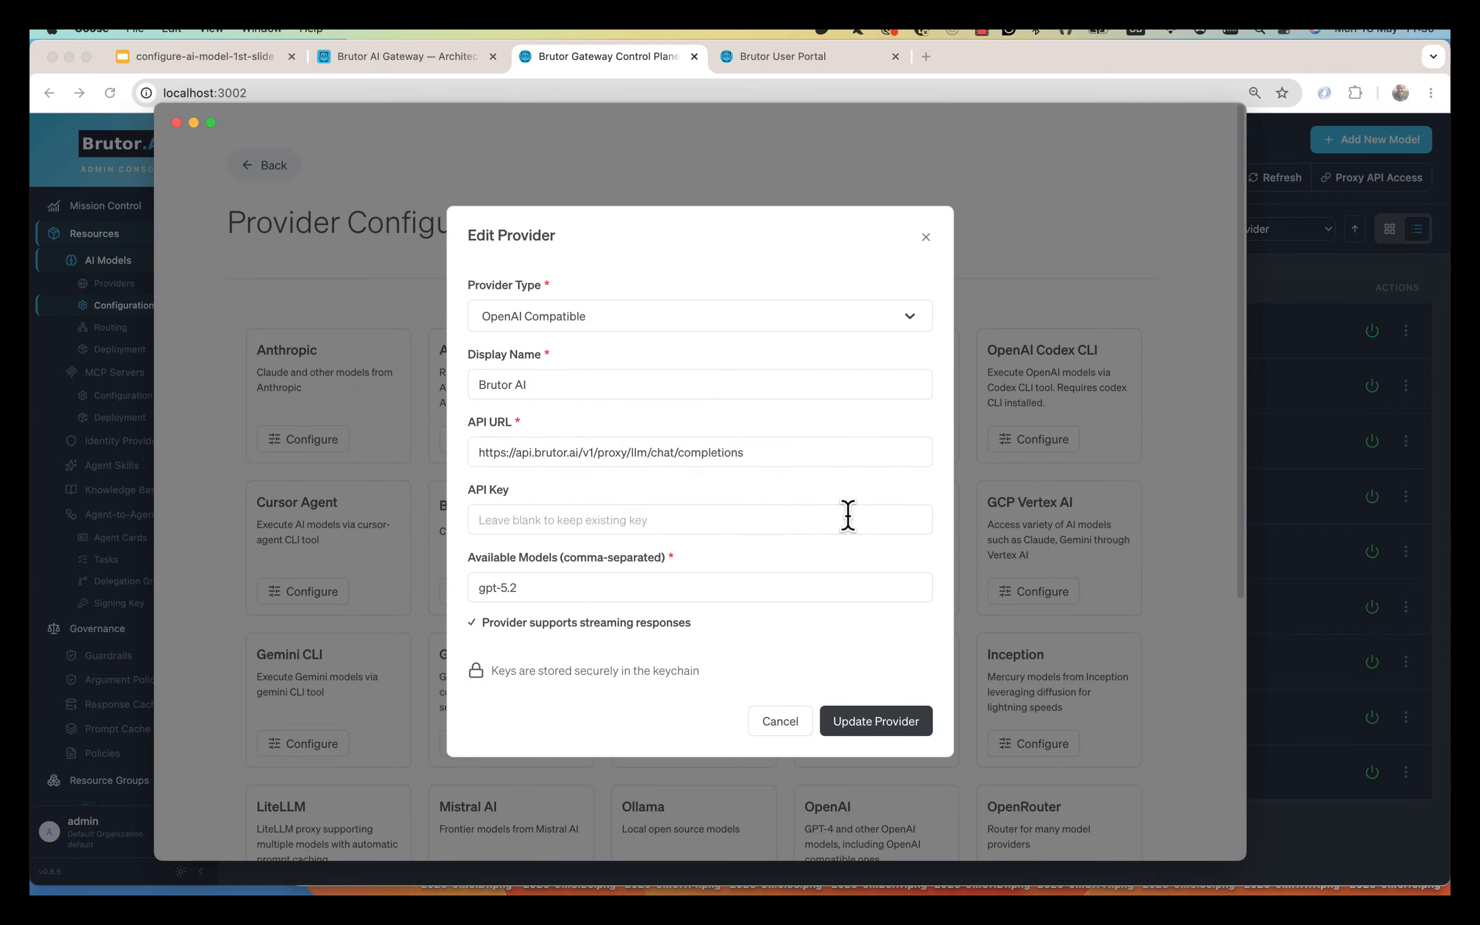
key(shift+super+Left)
key(super+v)
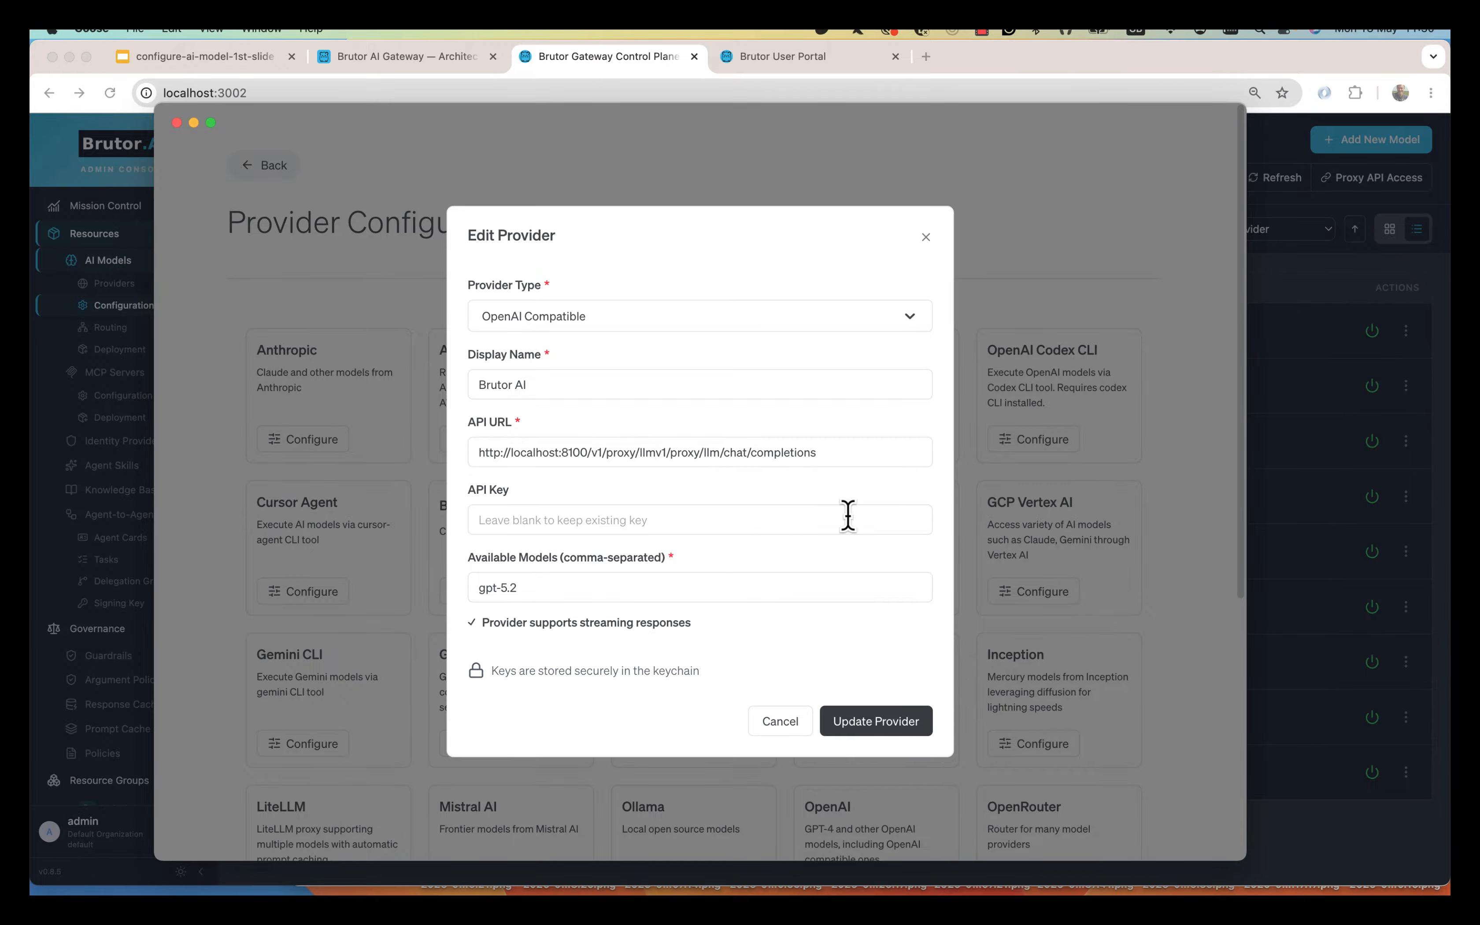
key(BackSpace)
key(BackSpace)
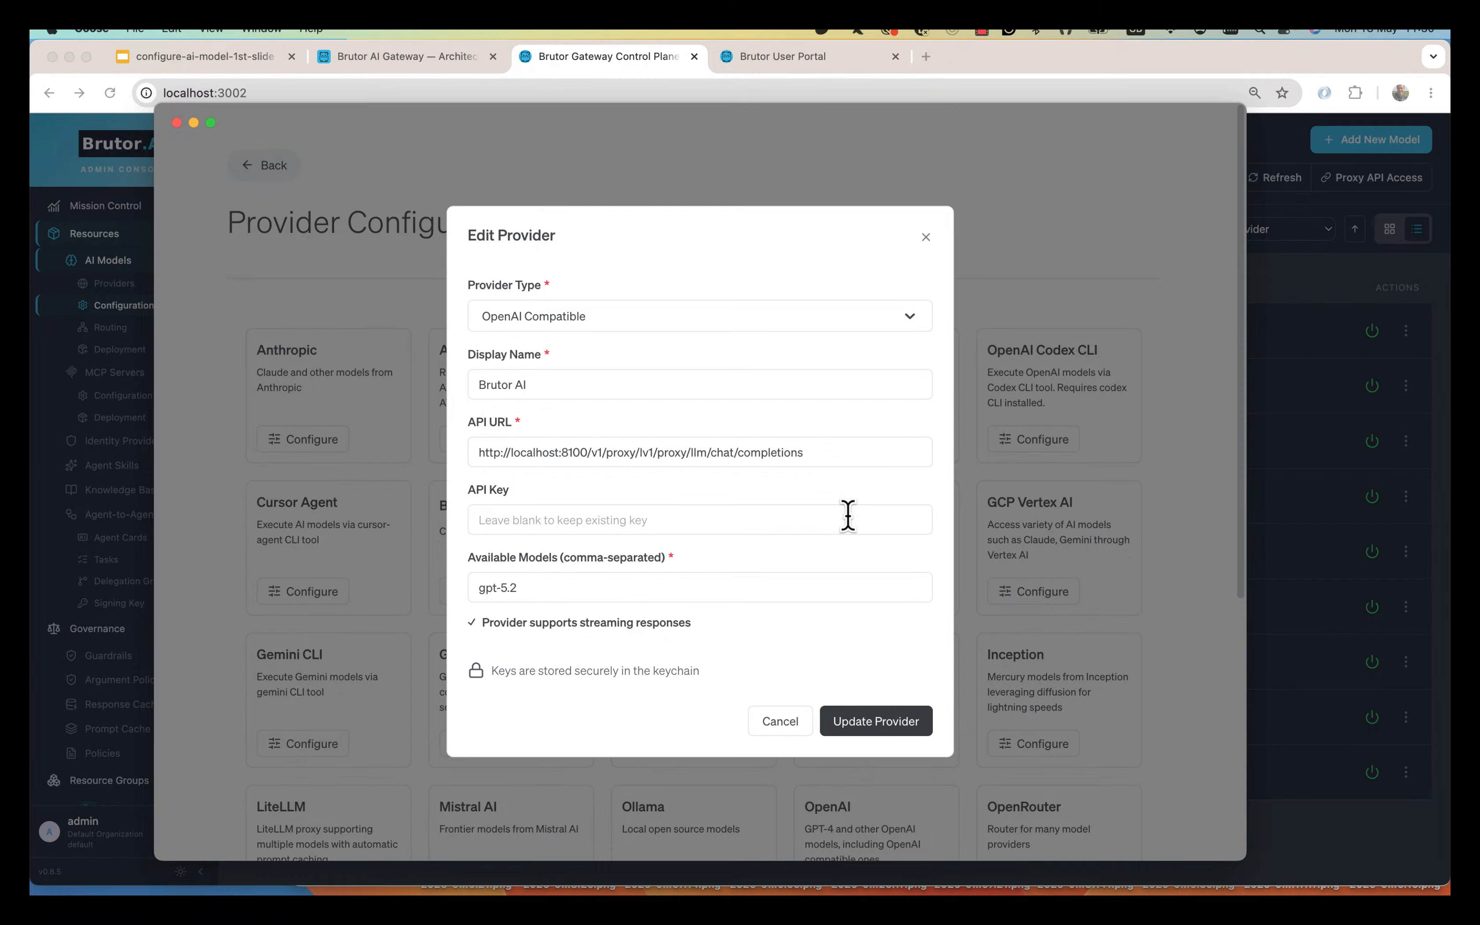
key(BackSpace)
key(BackSpace)
key(BackSpace)
key(BackSpace)
key(BackSpace)
key(BackSpace)
key(BackSpace)
key(BackSpace)
key(BackSpace)
key(BackSpace)
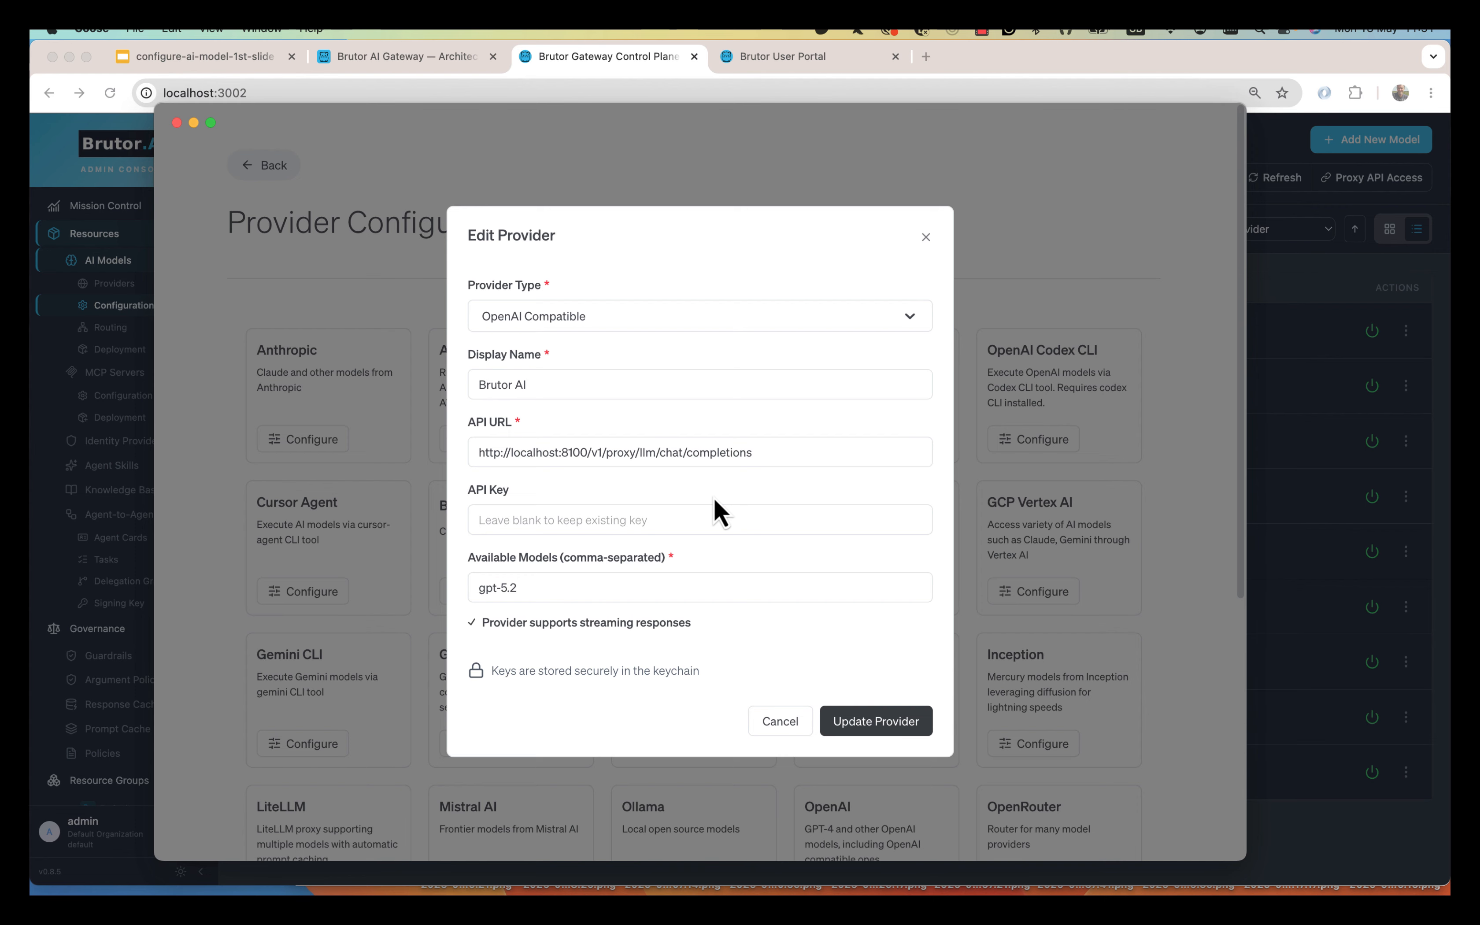
Close the LLM Proxy Endpoint details and review the enabled-models list showing 9 of 327 active.
click(1288, 540)
click(988, 820)
scroll(153, 680, down, 5)
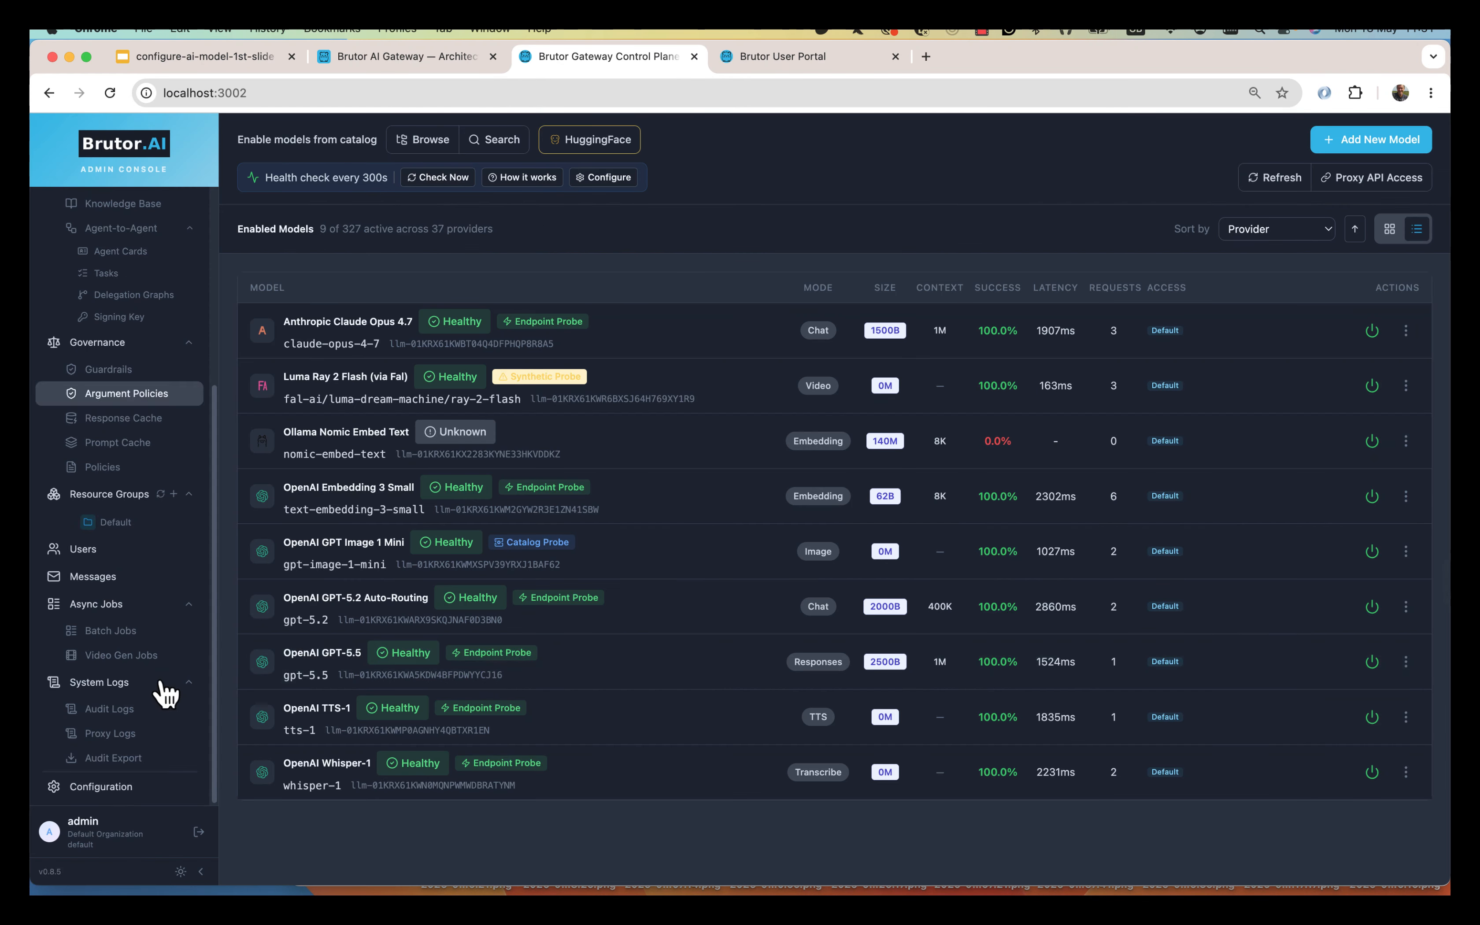
Browse the Default group's Models and Members, ending on its API Keys list with the health-check key.
click(119, 530)
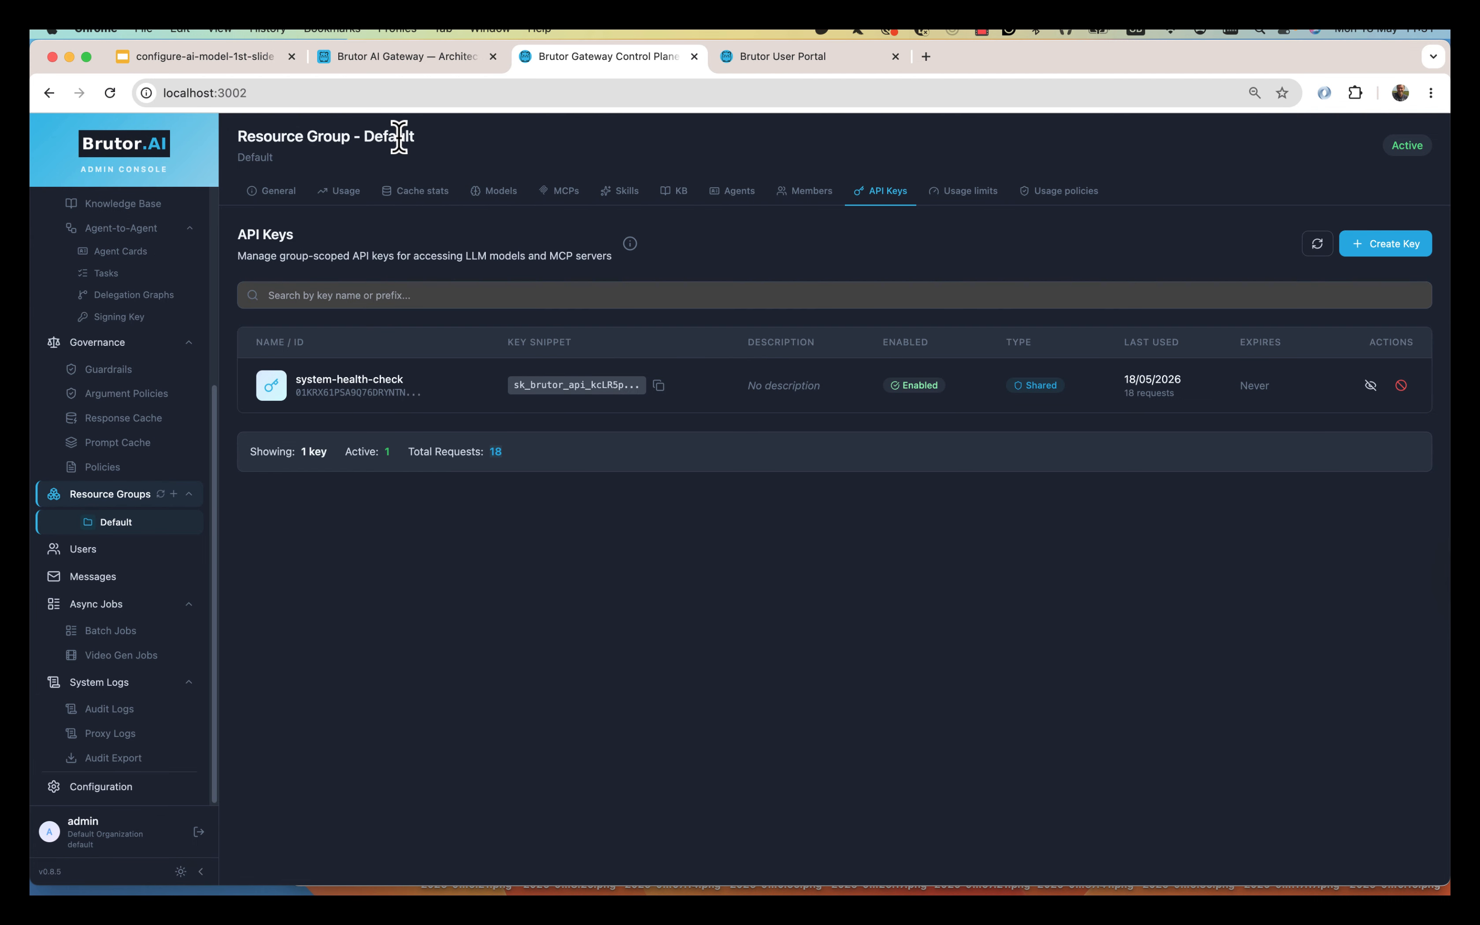
click(491, 194)
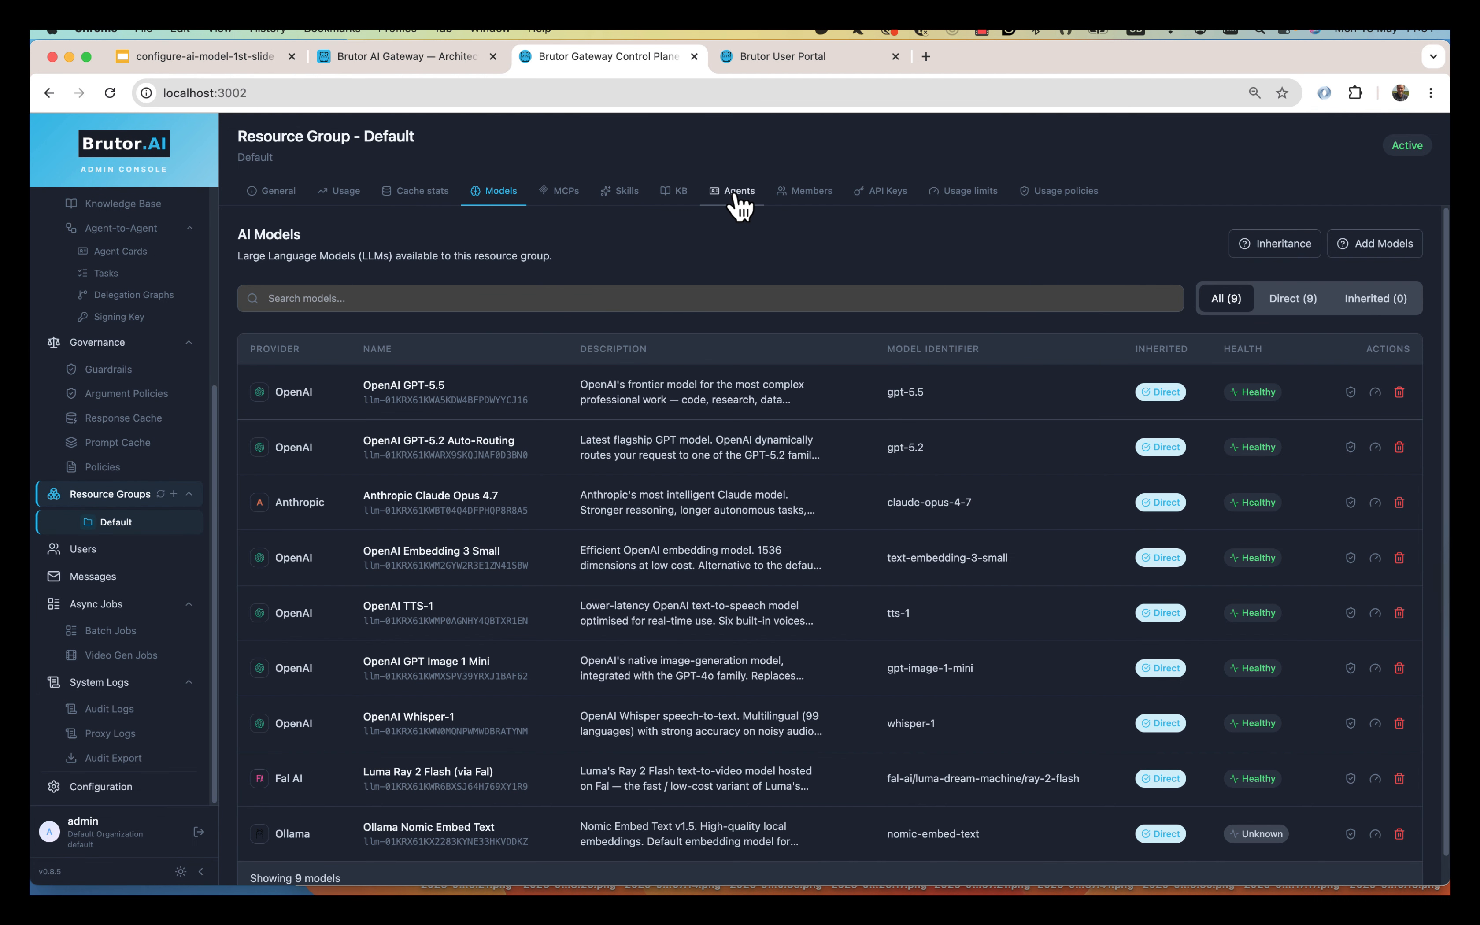
click(797, 201)
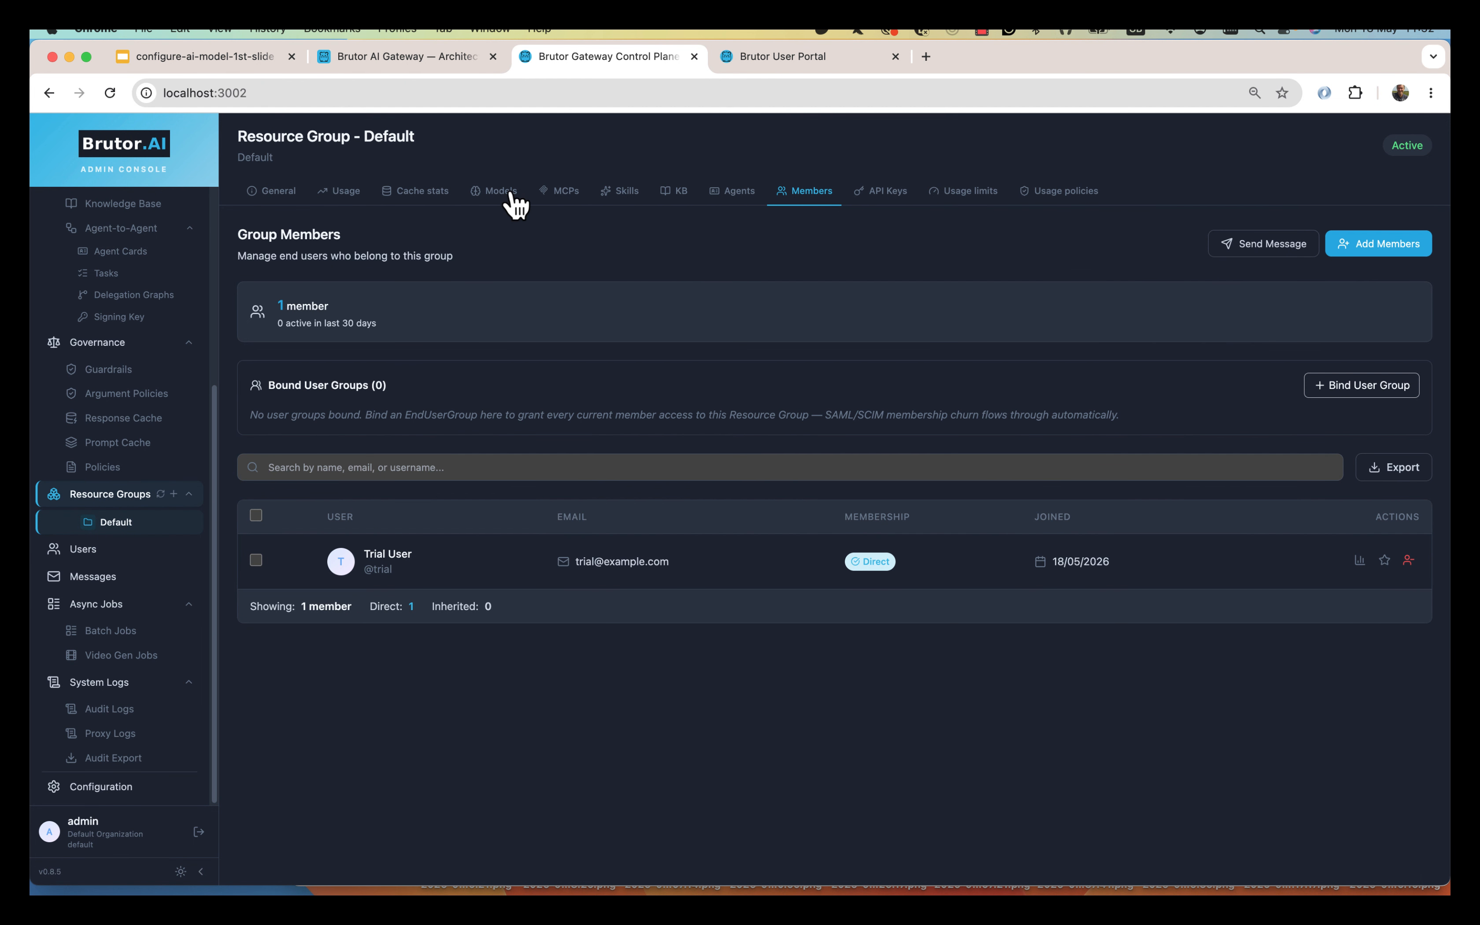
click(887, 193)
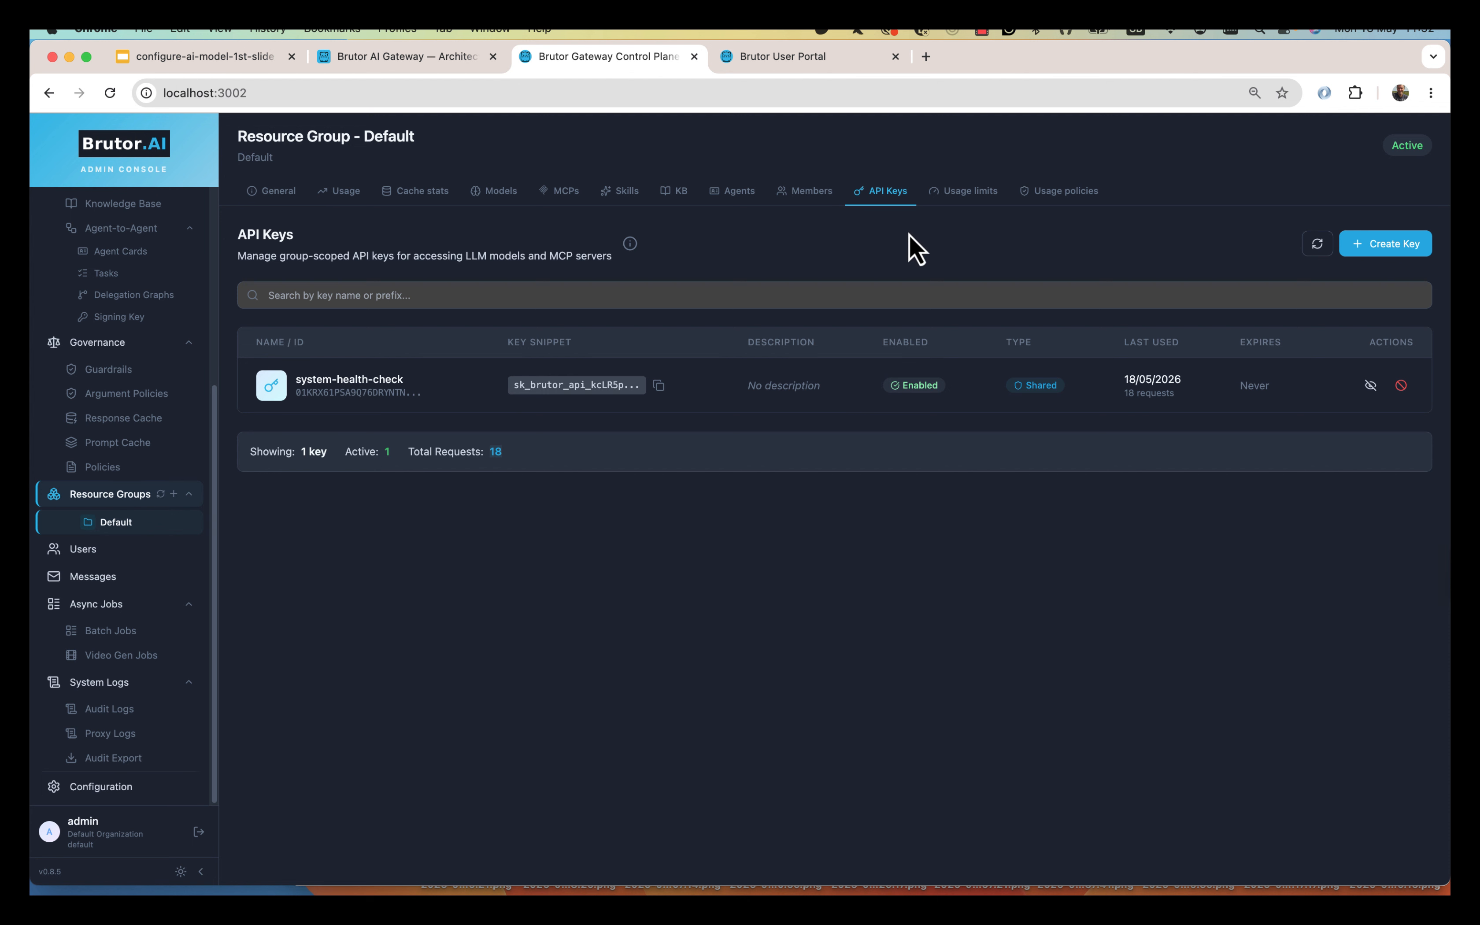
Create a shared Default-group API key named APIKEYGOOSE expiring 06/06/2026.
click(1384, 245)
text(APIKE)
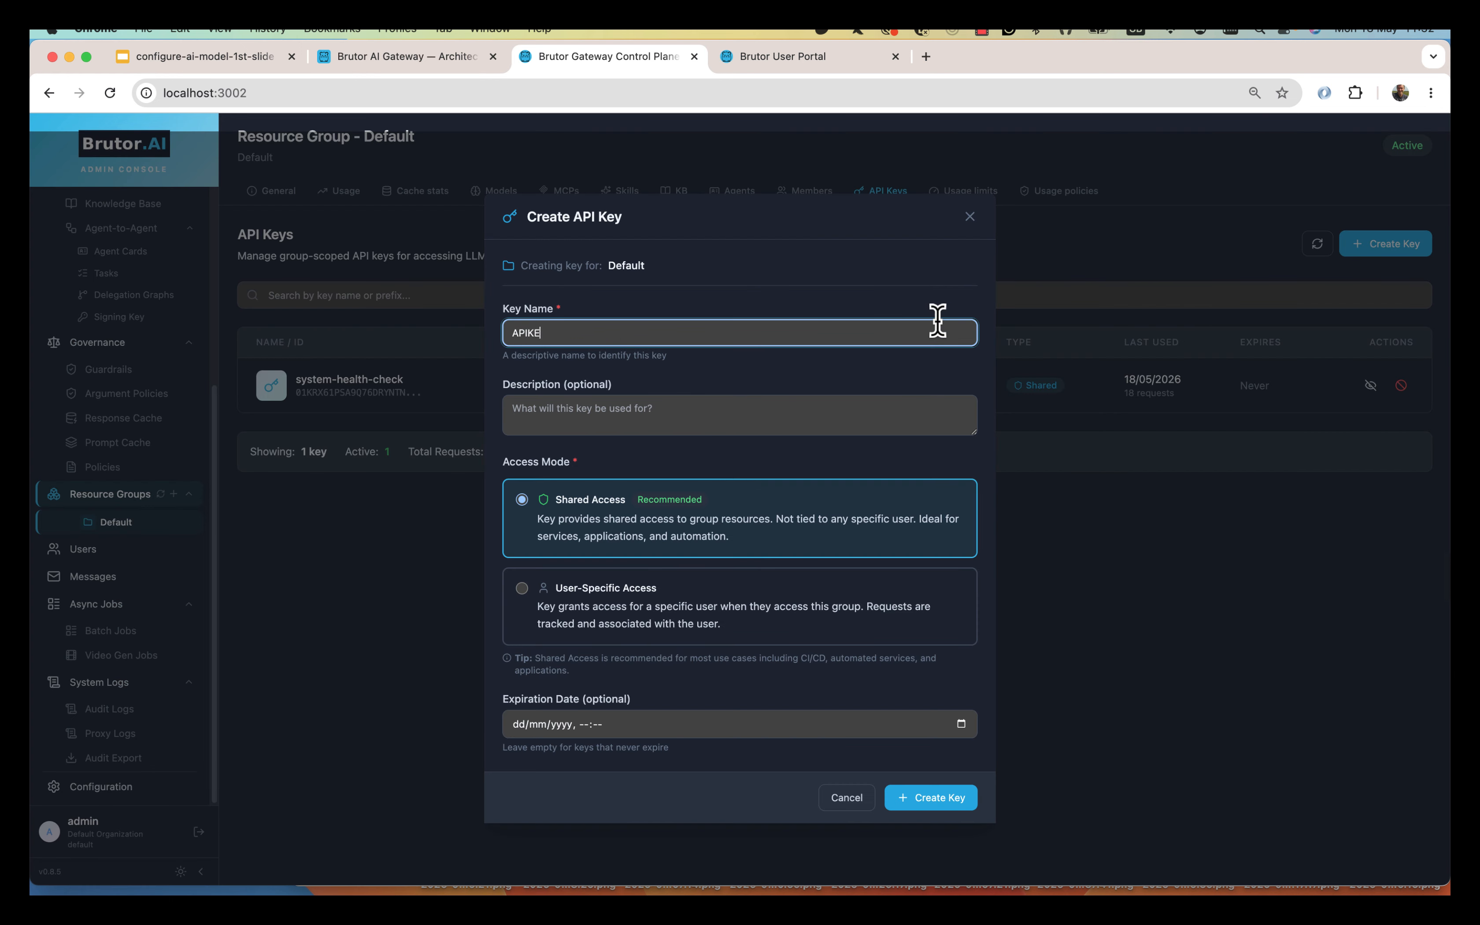
text(YGOOSE)
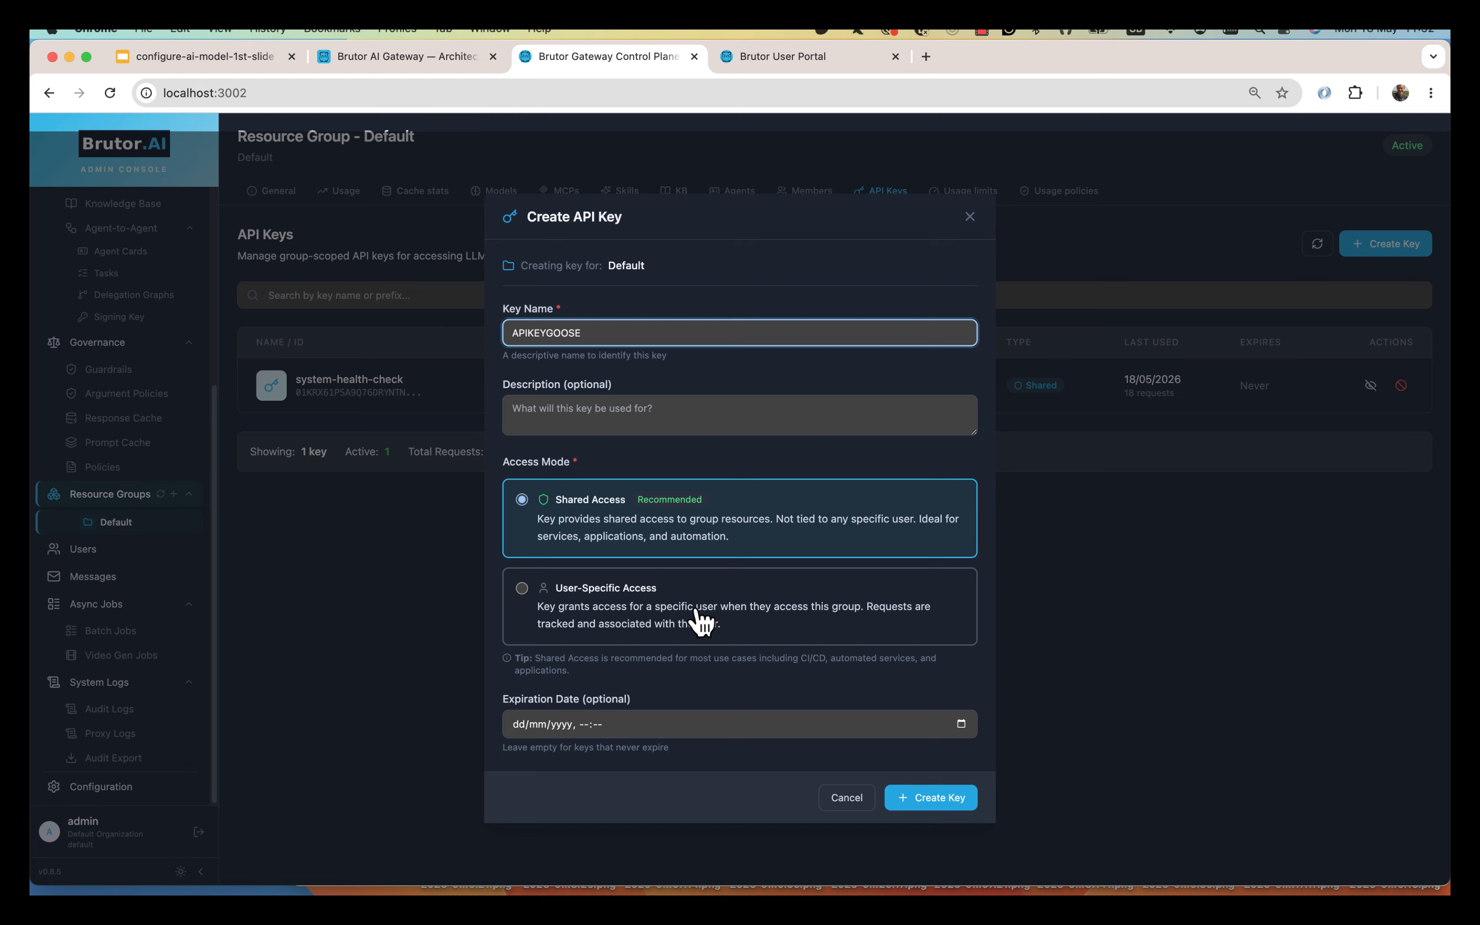
click(961, 725)
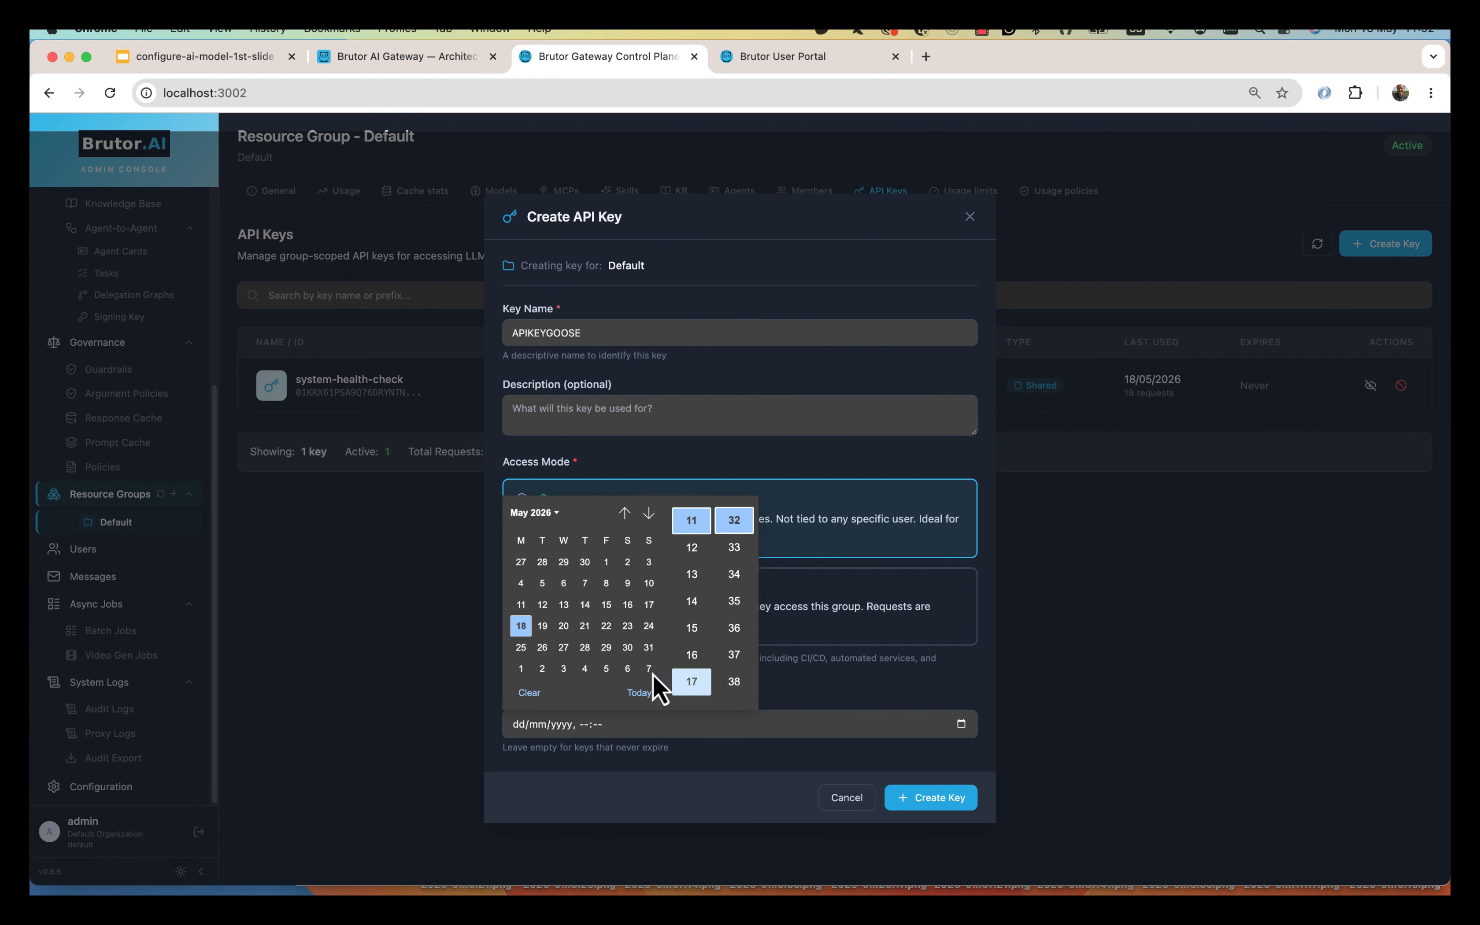
click(629, 669)
click(942, 801)
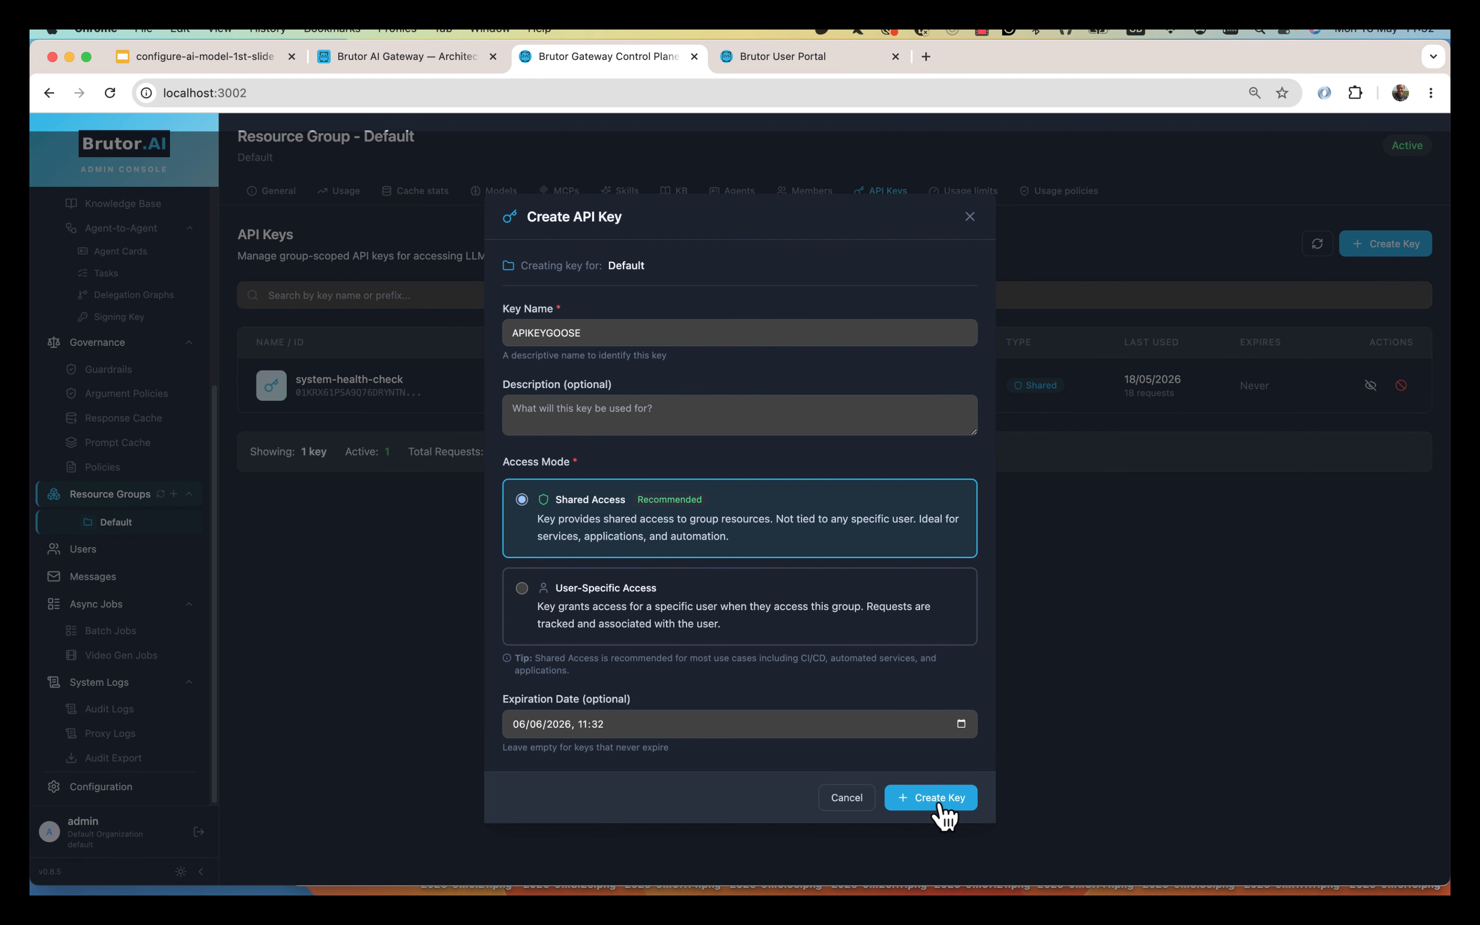
click(945, 801)
Copy the new APIKEYGOOSE key into Goose's Brutor AI provider API Key field and keep it active.
click(954, 545)
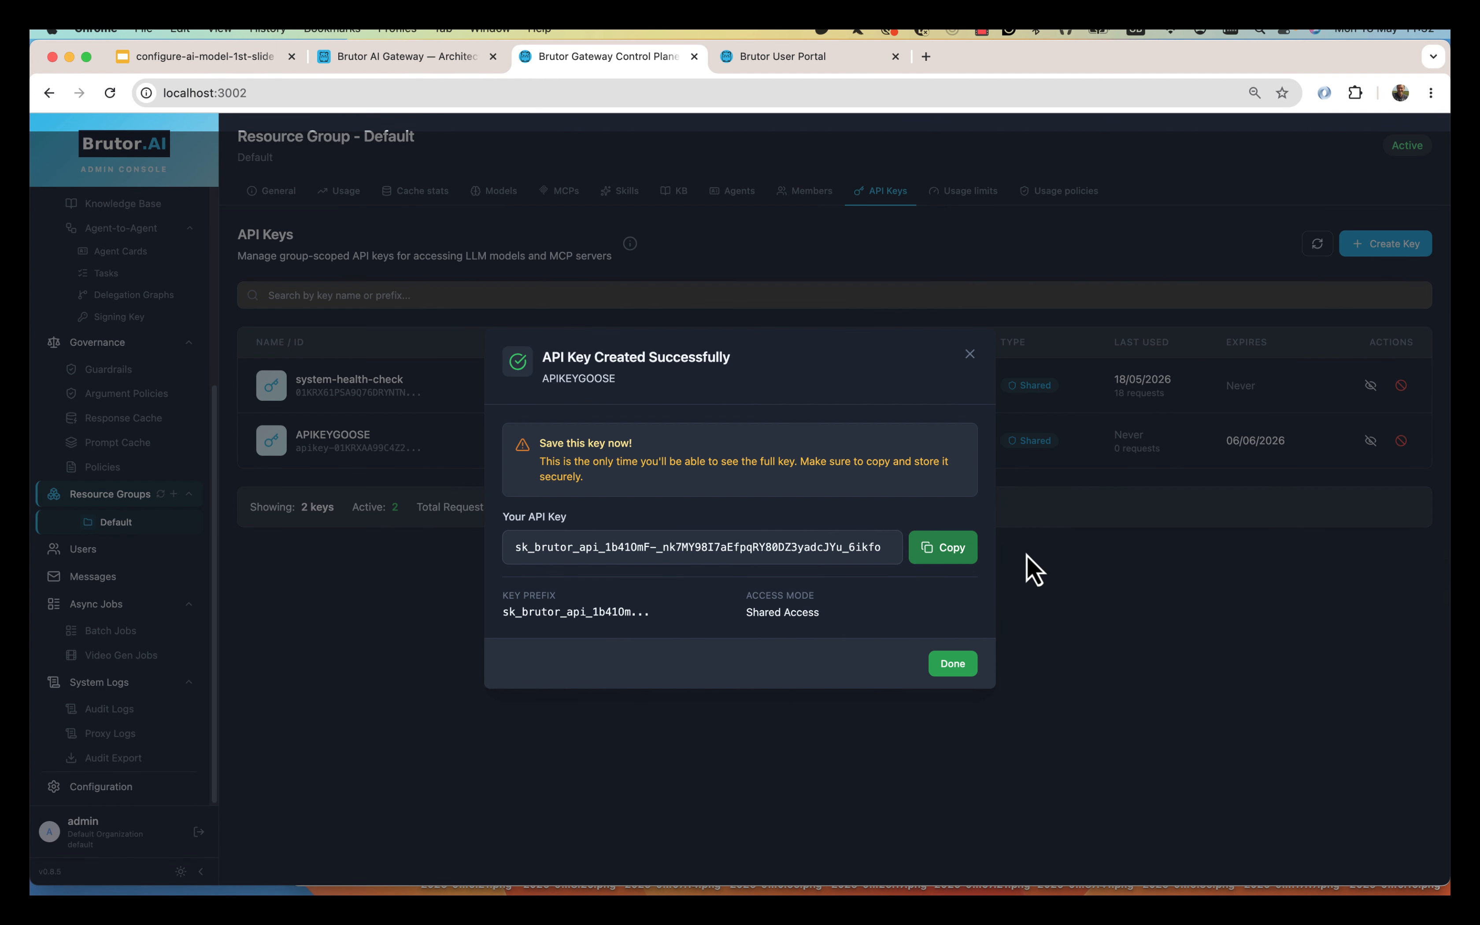
key(super+Tab)
click(753, 519)
key(super+v)
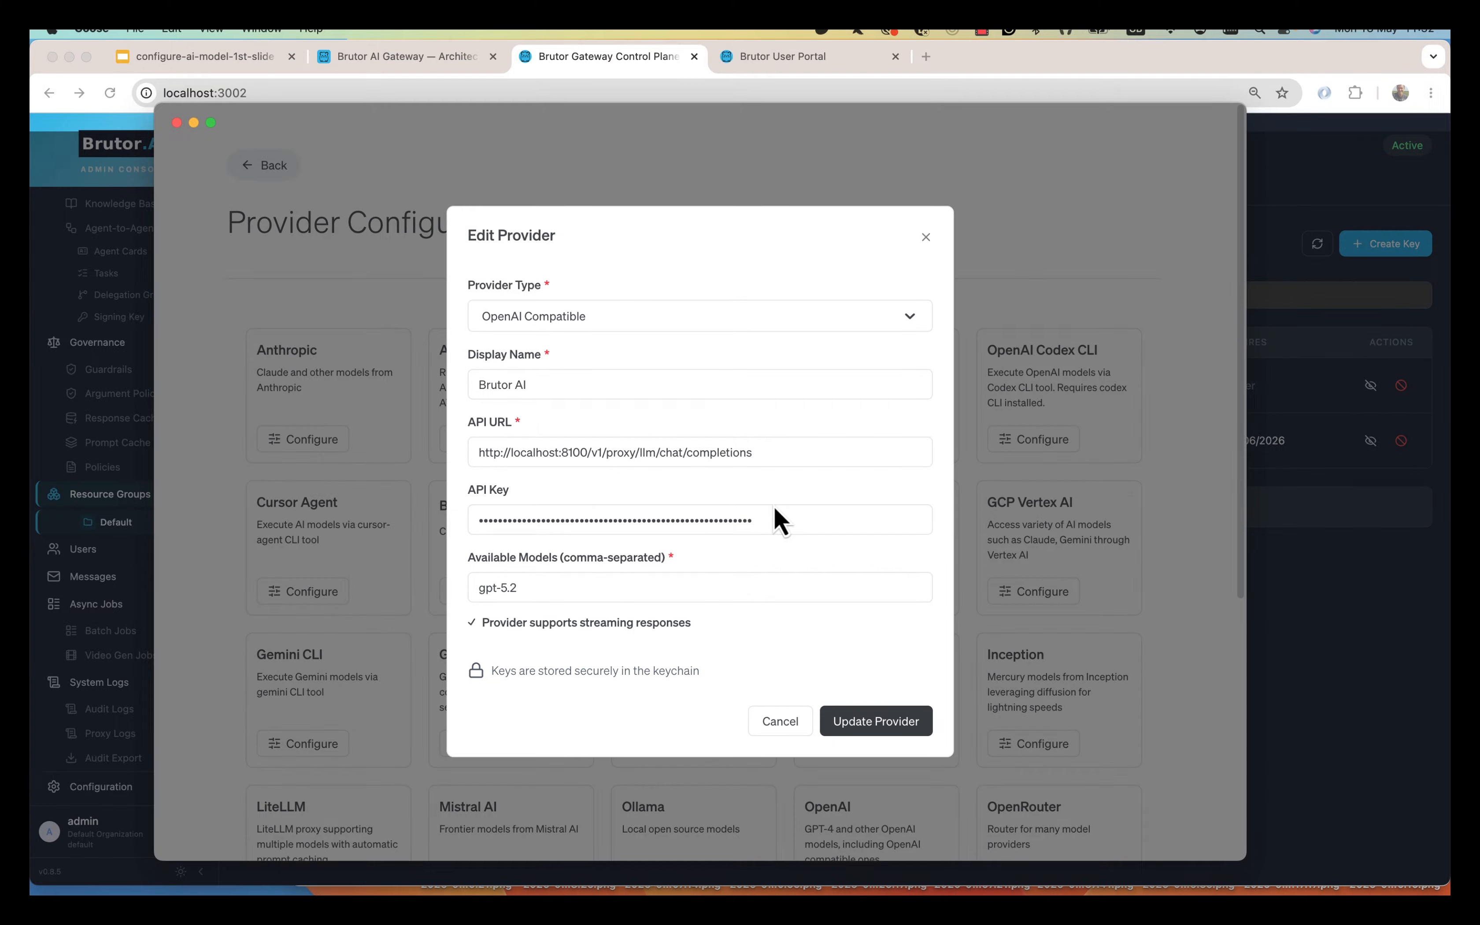
key(super+Tab)
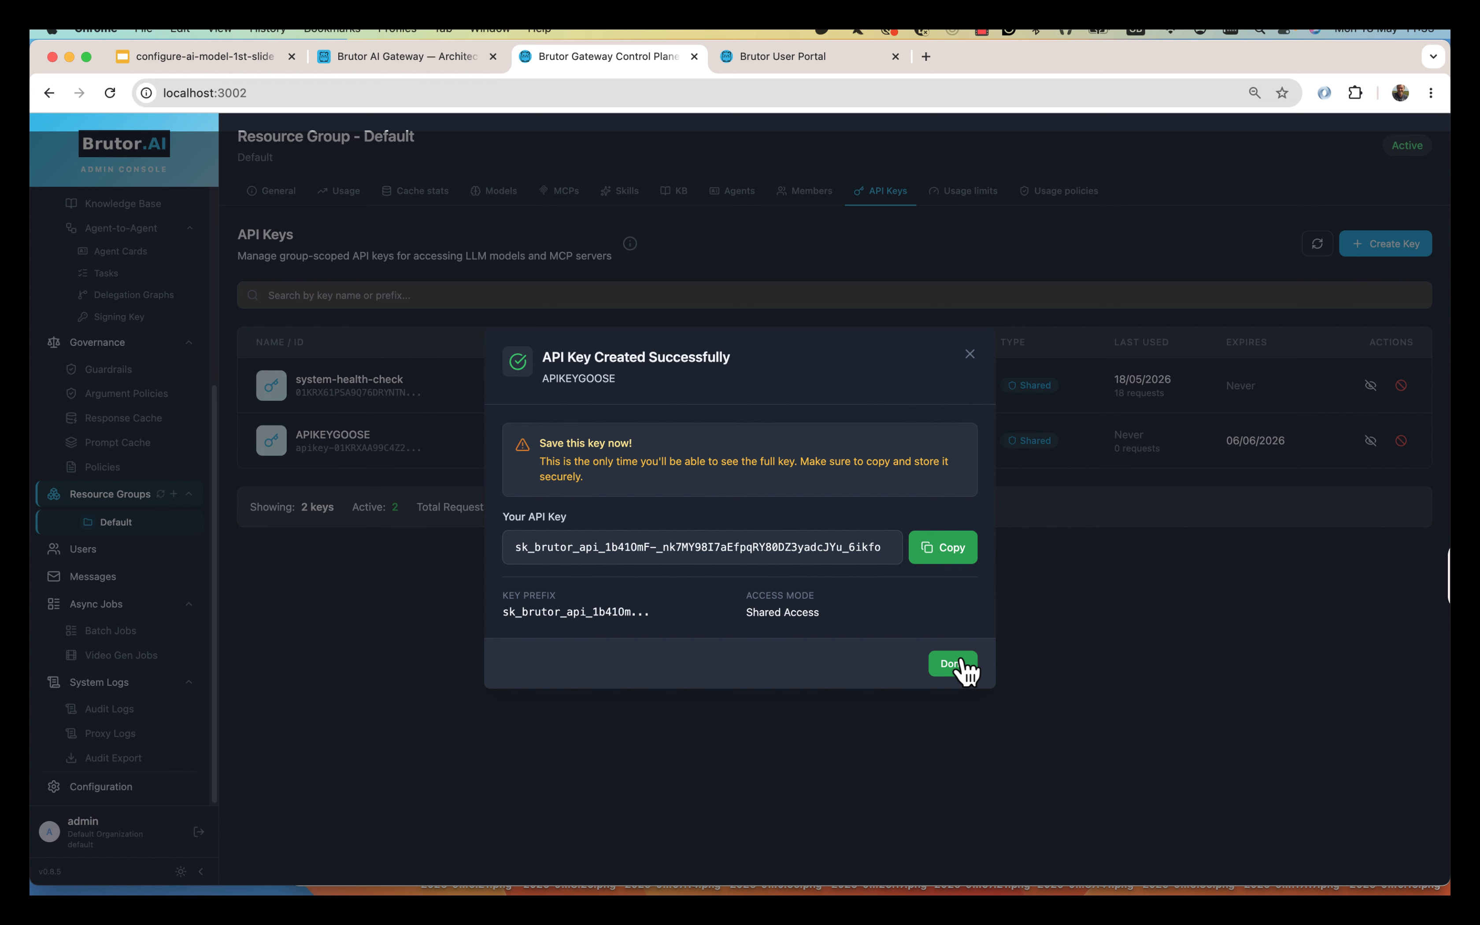
click(430, 453)
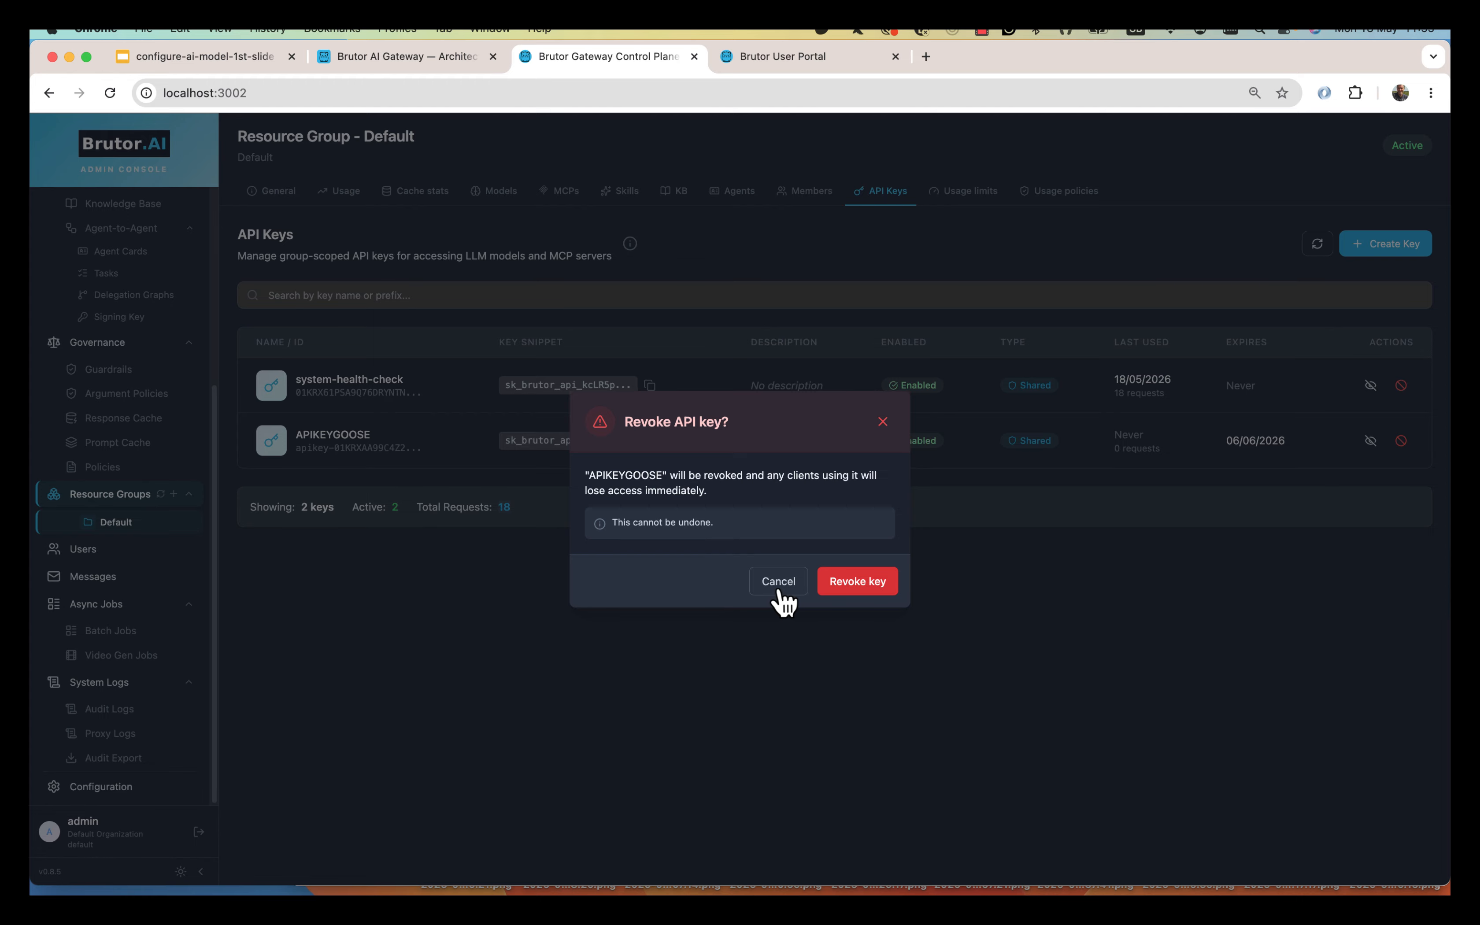
click(779, 585)
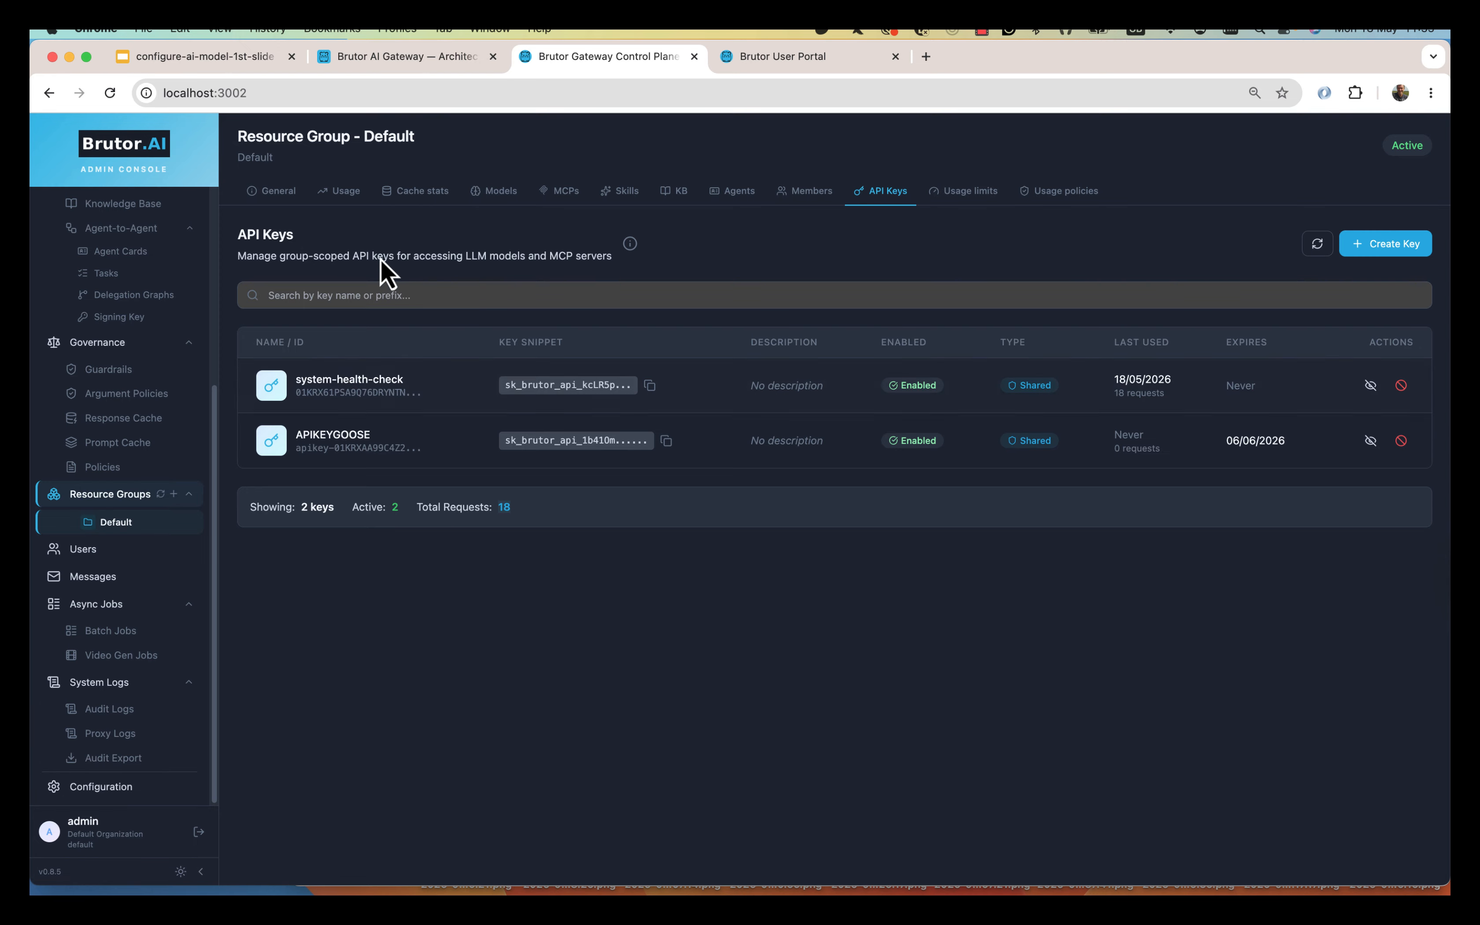
Save the Brutor AI provider settings and select gpt-5.2 as Goose's model.
key(super+Tab)
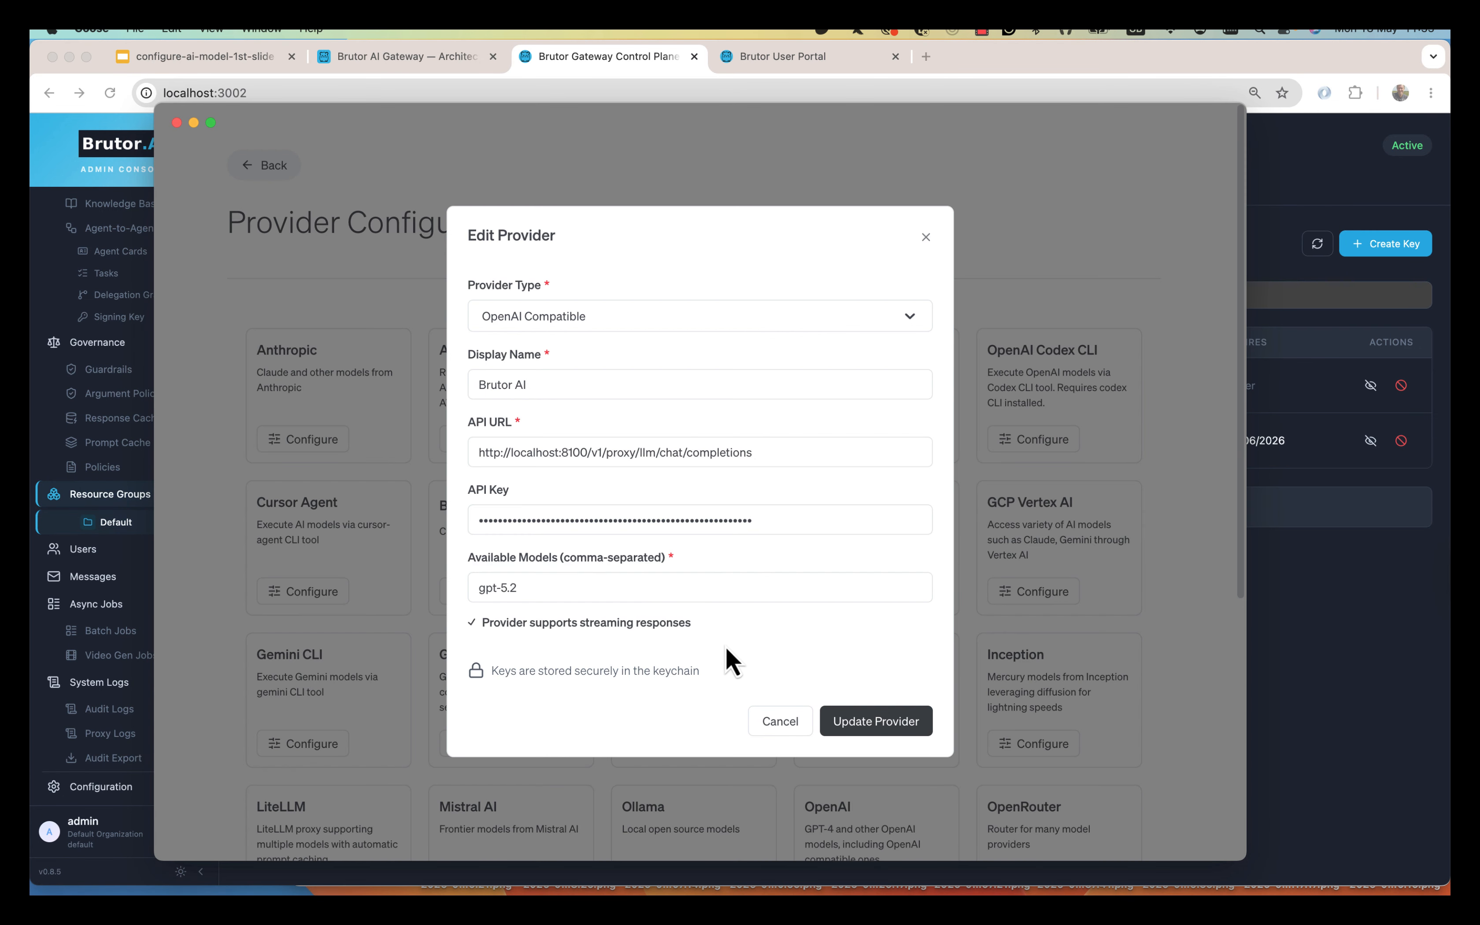
click(867, 722)
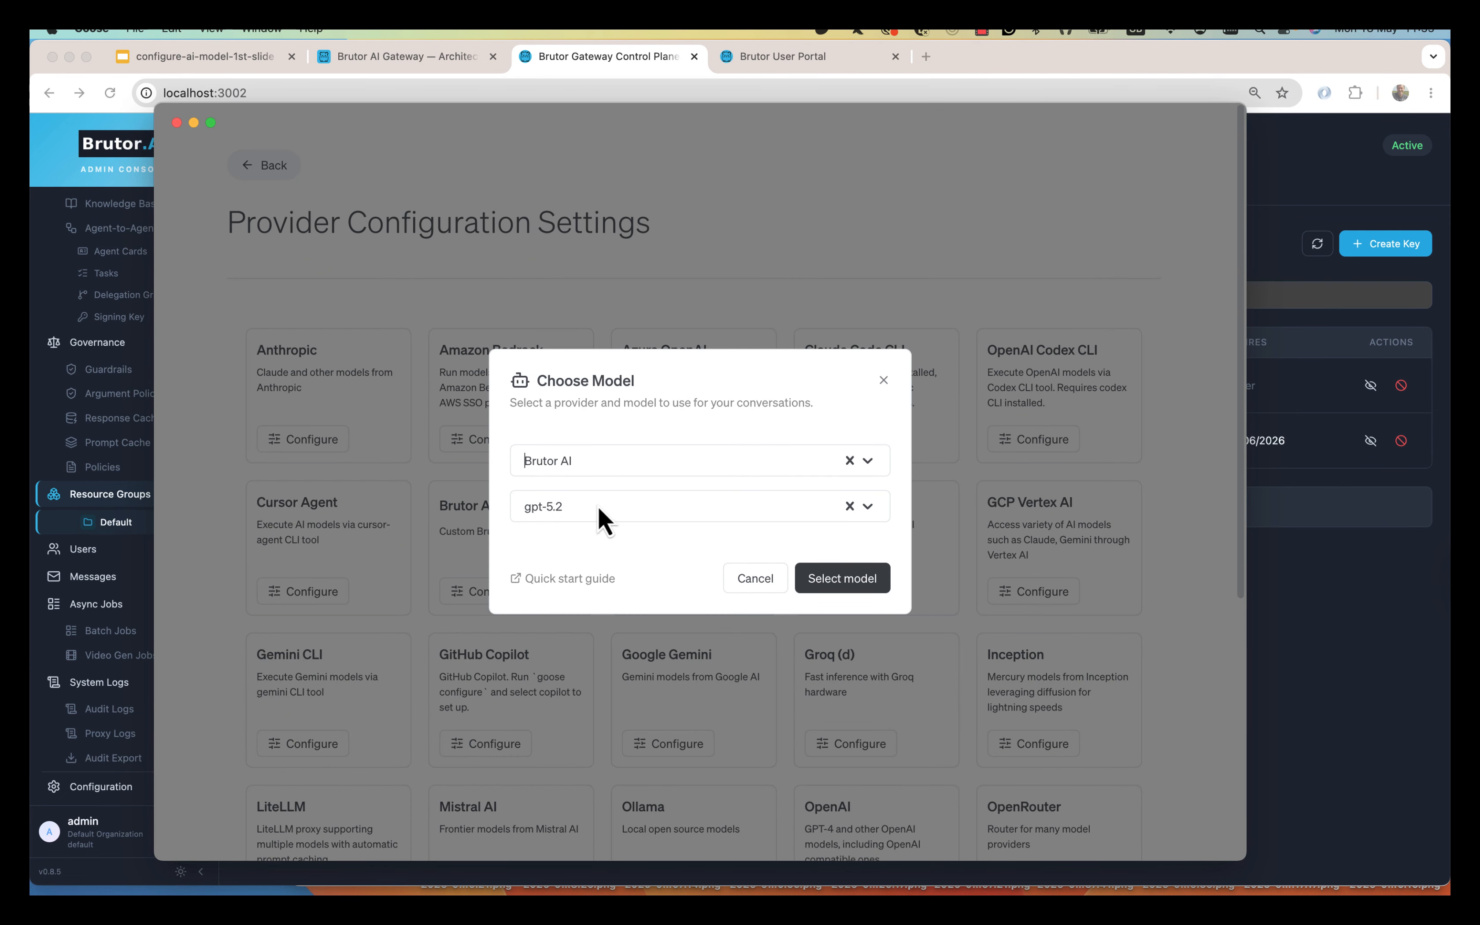
click(843, 588)
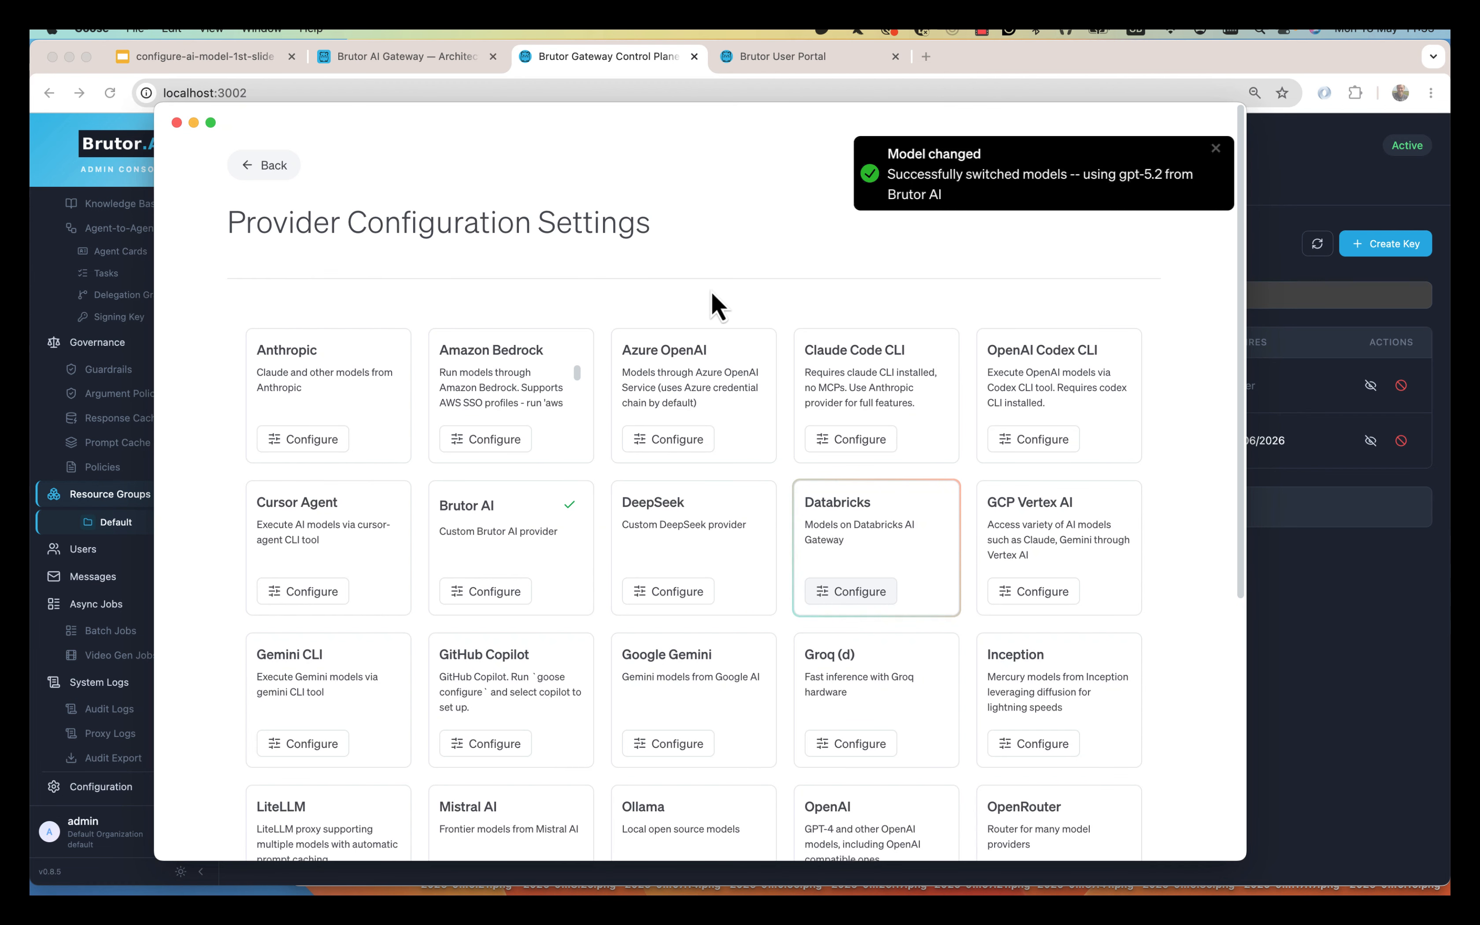
click(268, 168)
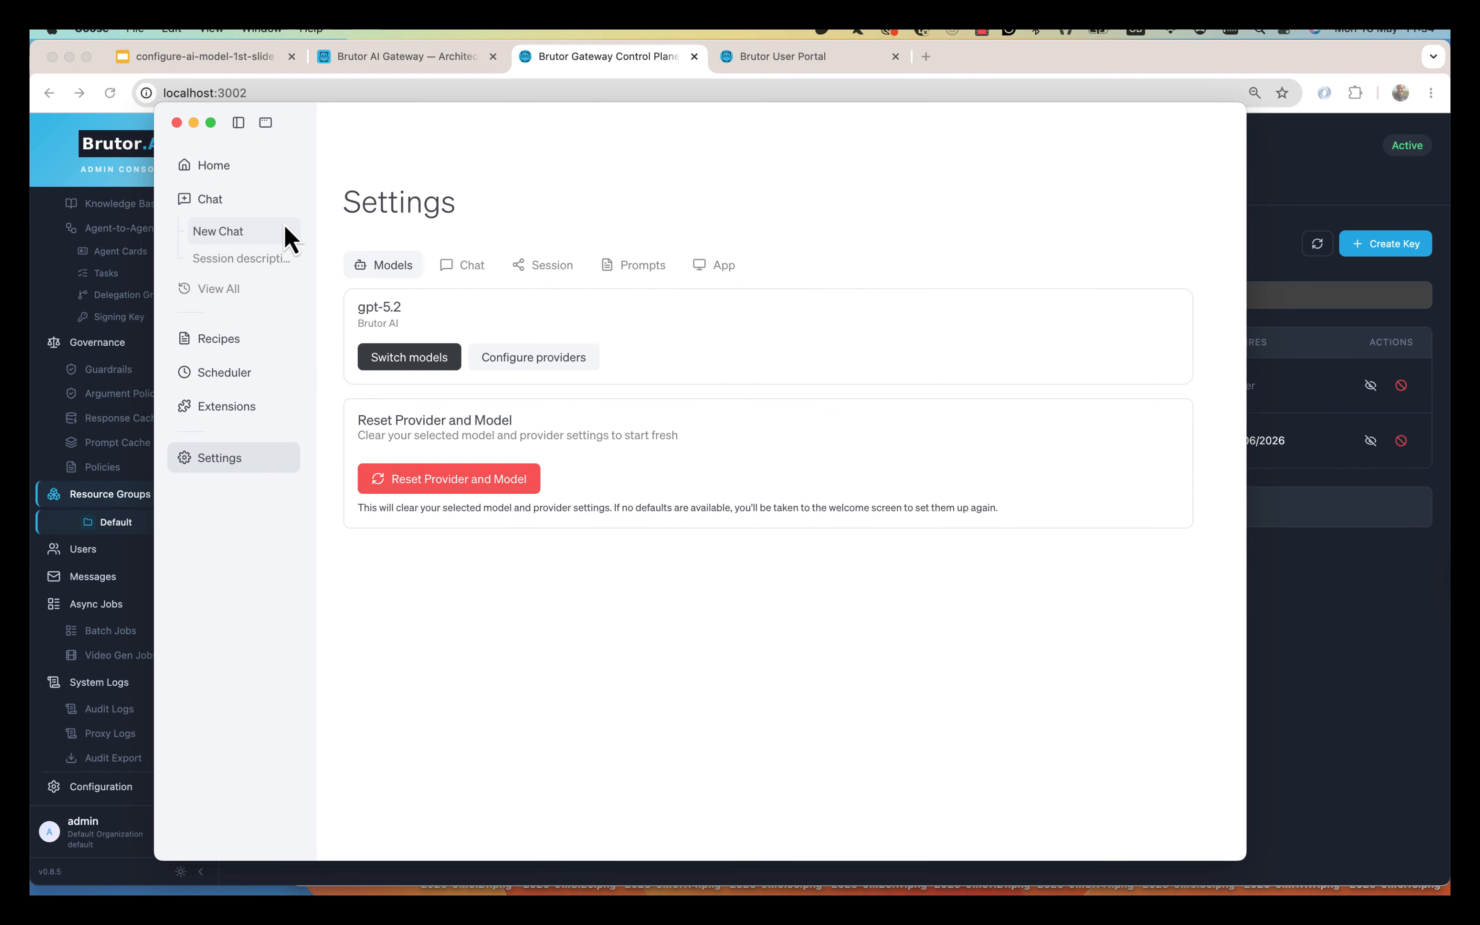
Start a new Goose chat and send the message 'Hello'.
click(230, 235)
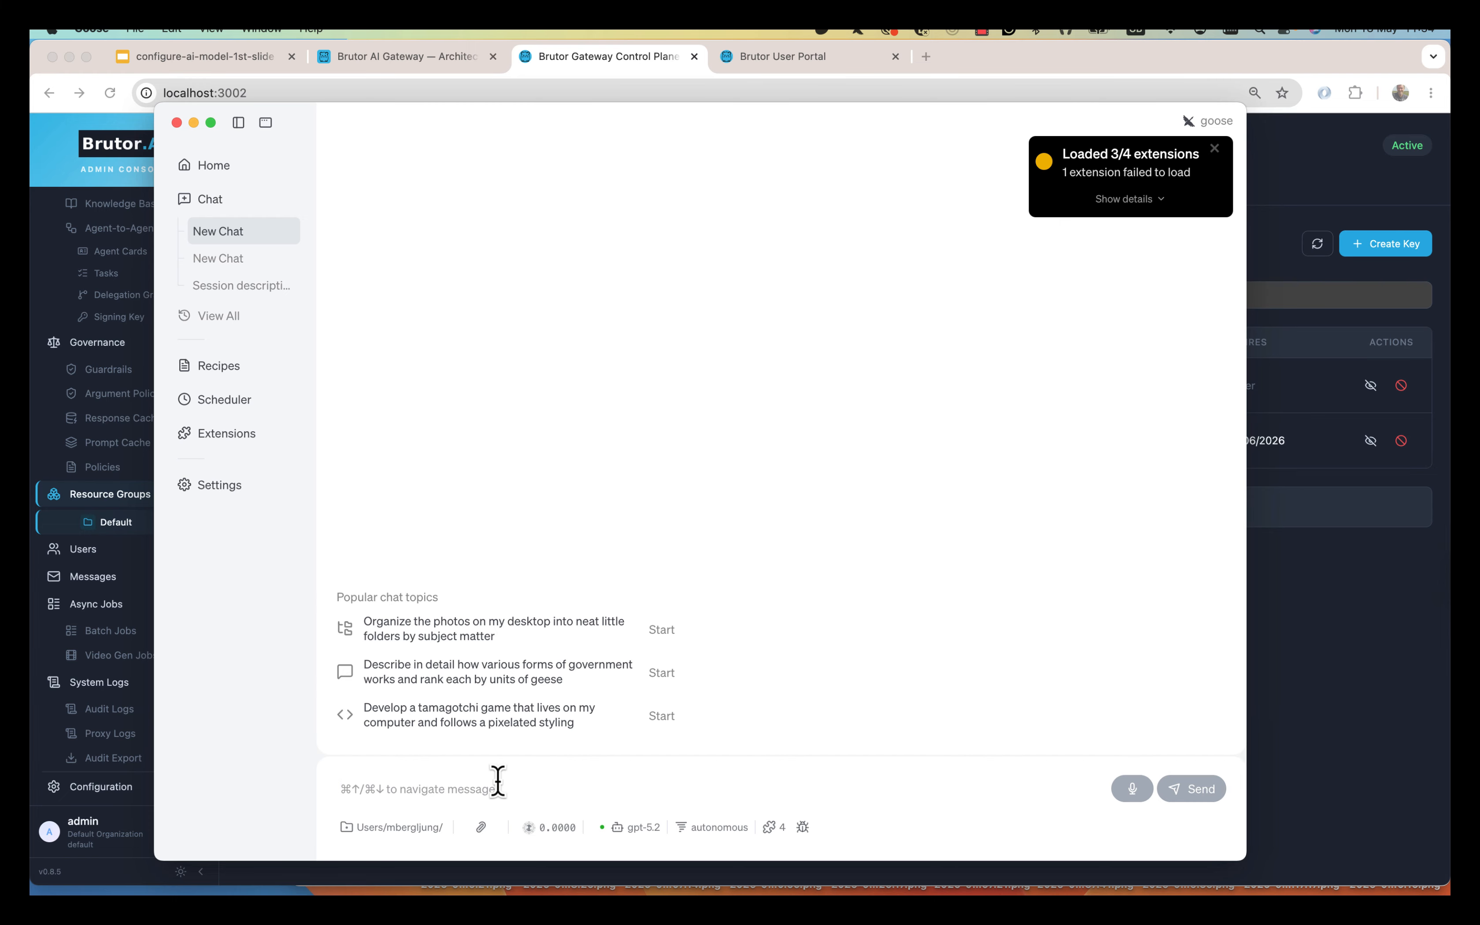
click(1215, 149)
text(Hello)
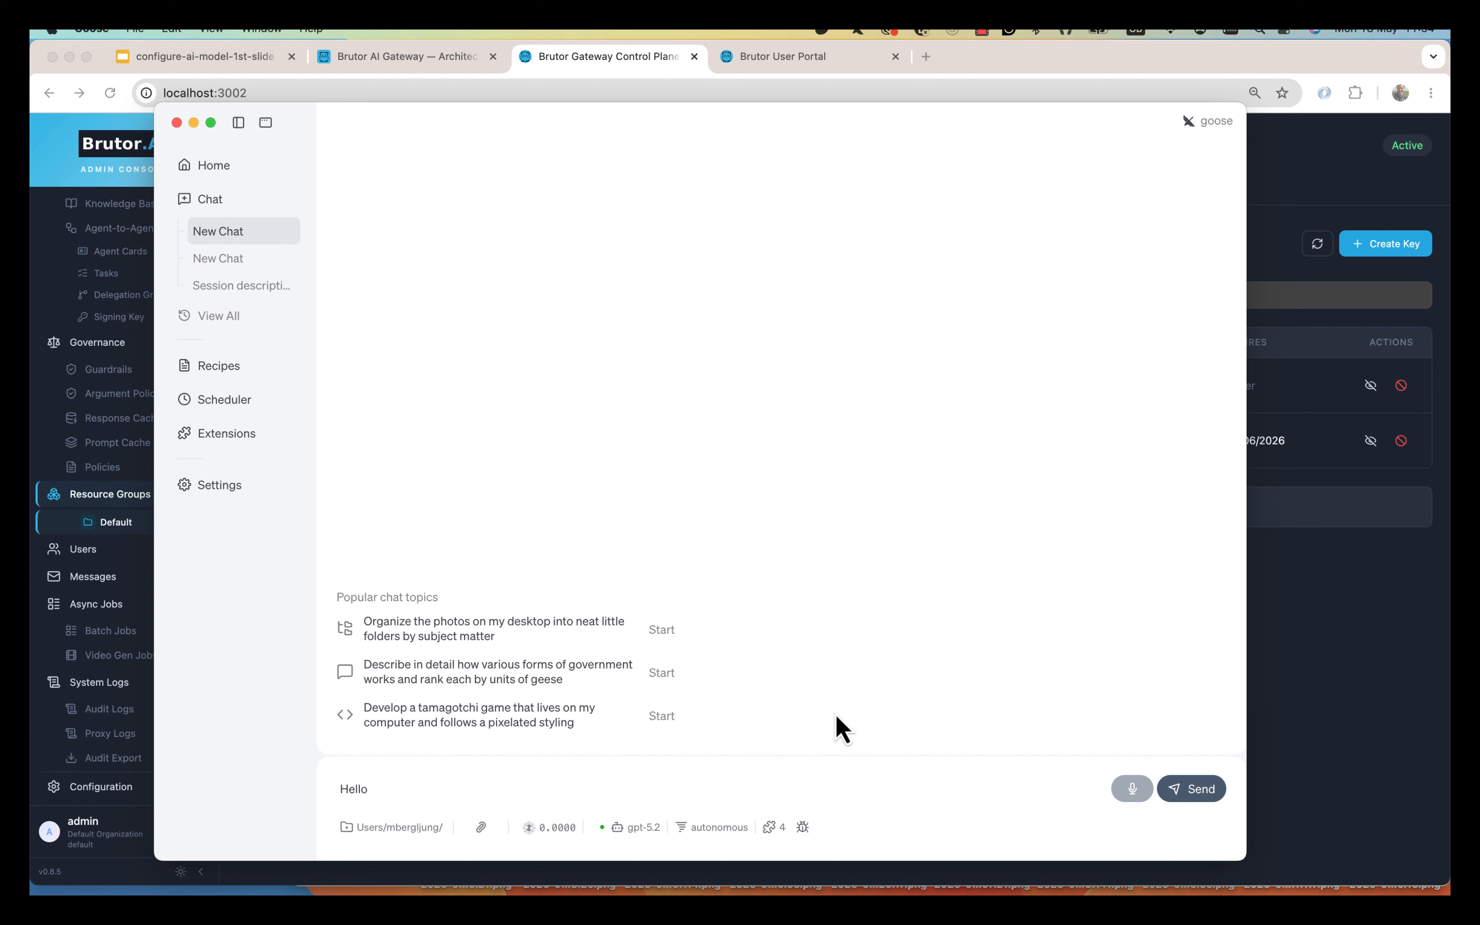
key(Return)
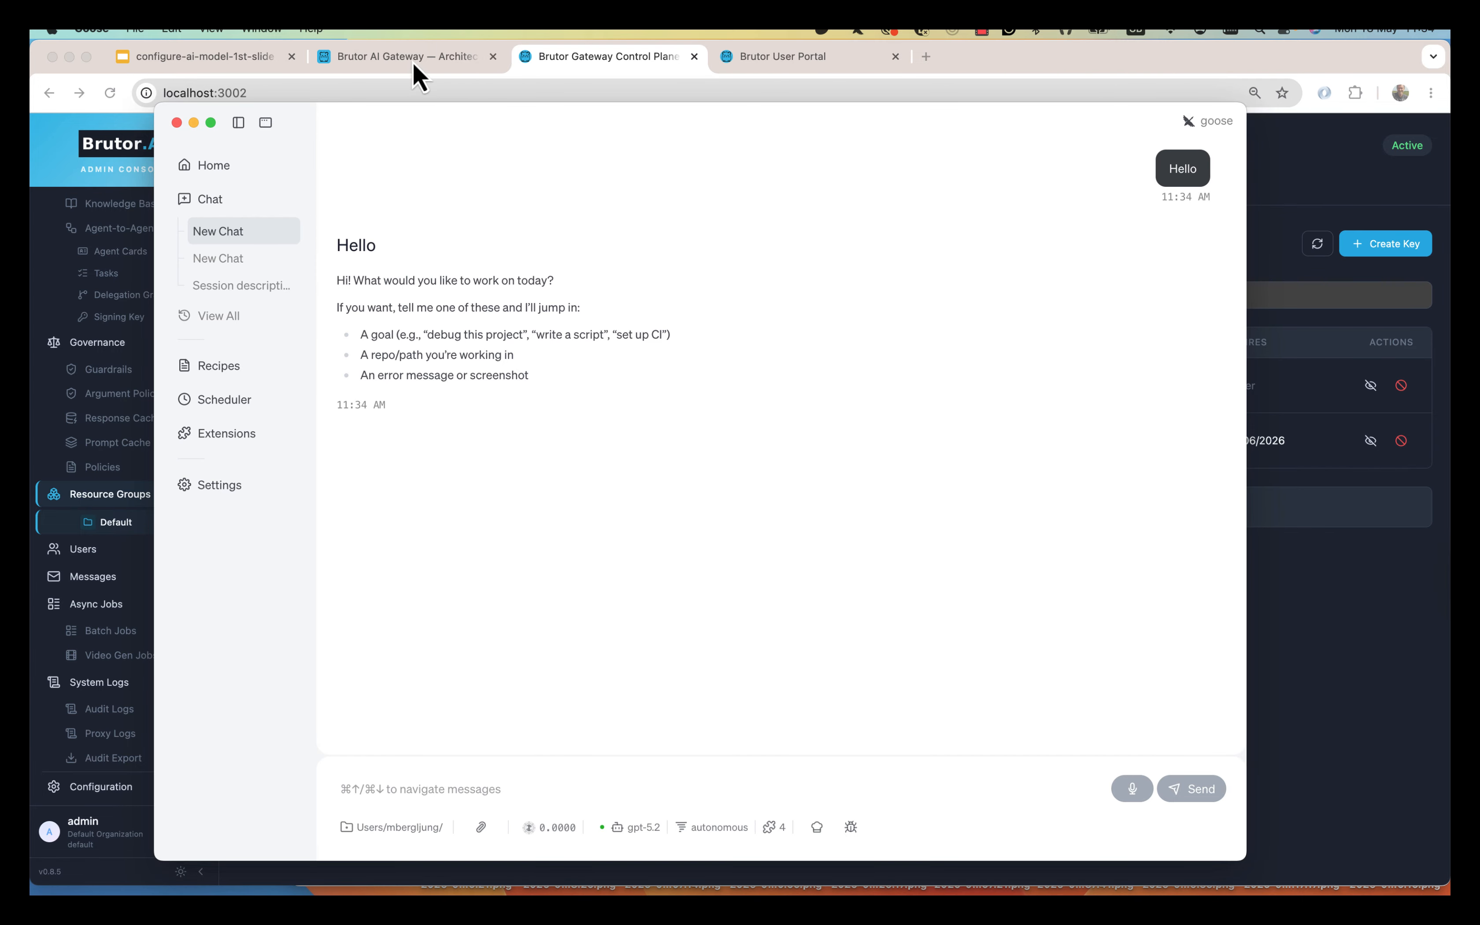
Open Proxy Logs, view details of the gpt-5.2 request from 11:34:24, then open the Default group.
click(566, 57)
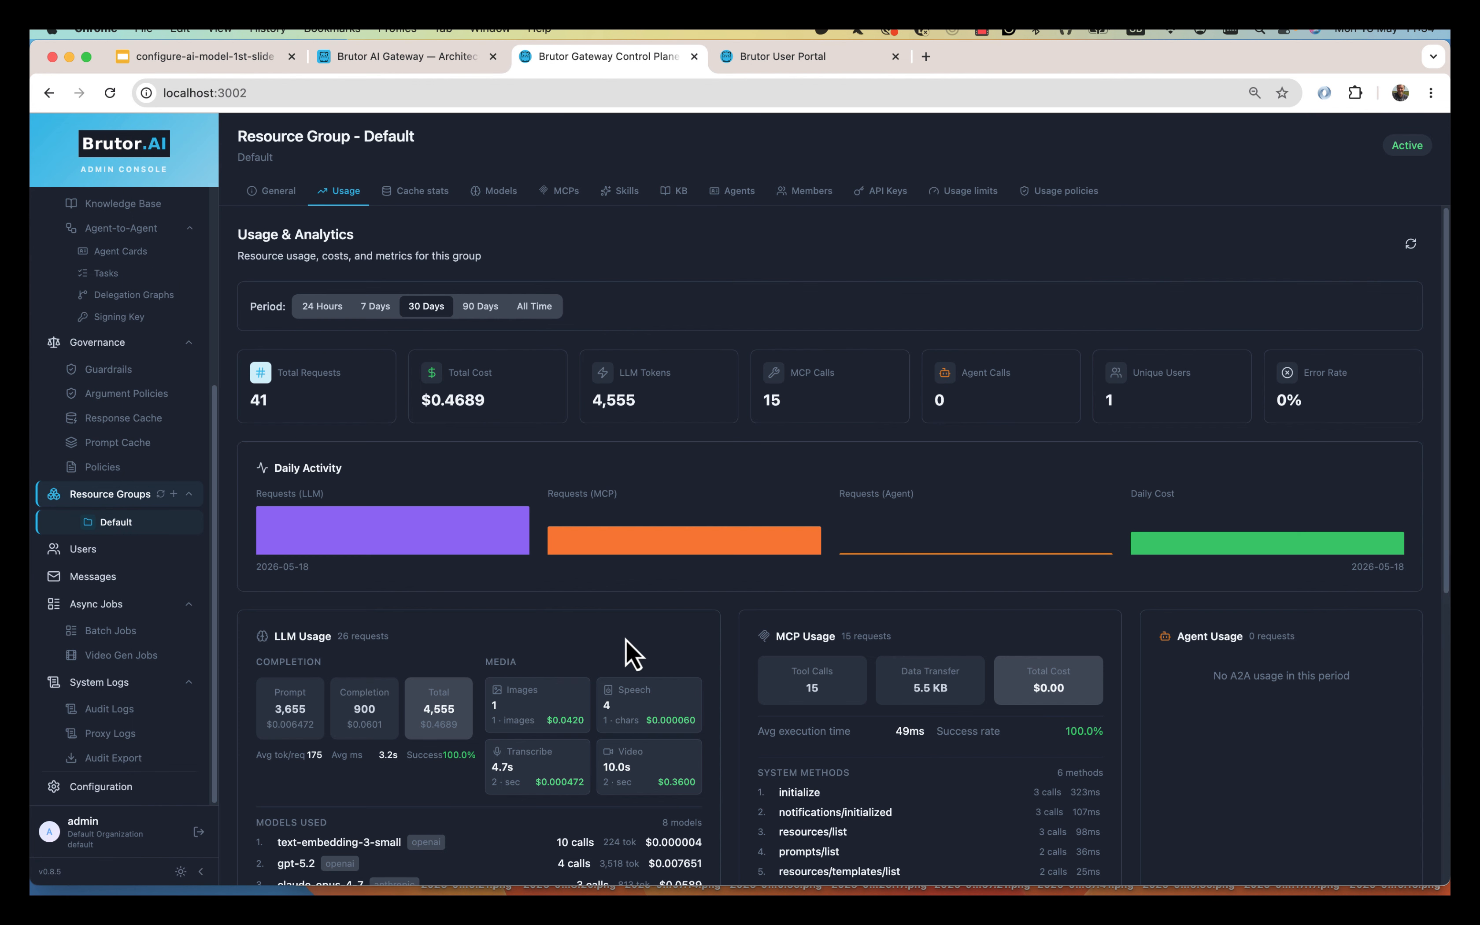
scroll(650, 628, down, 8)
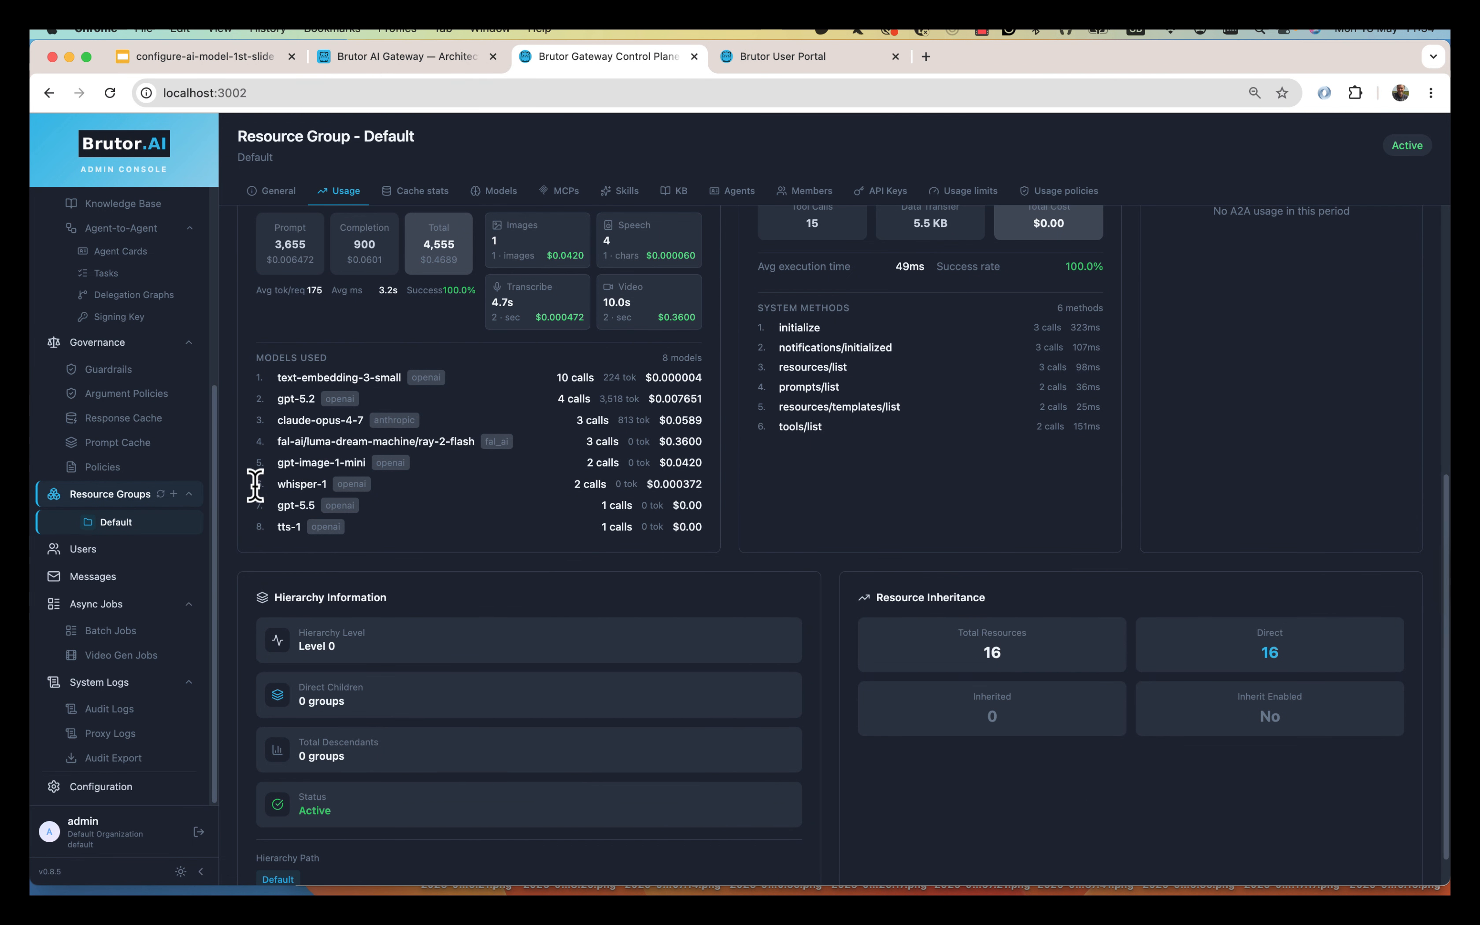
click(111, 733)
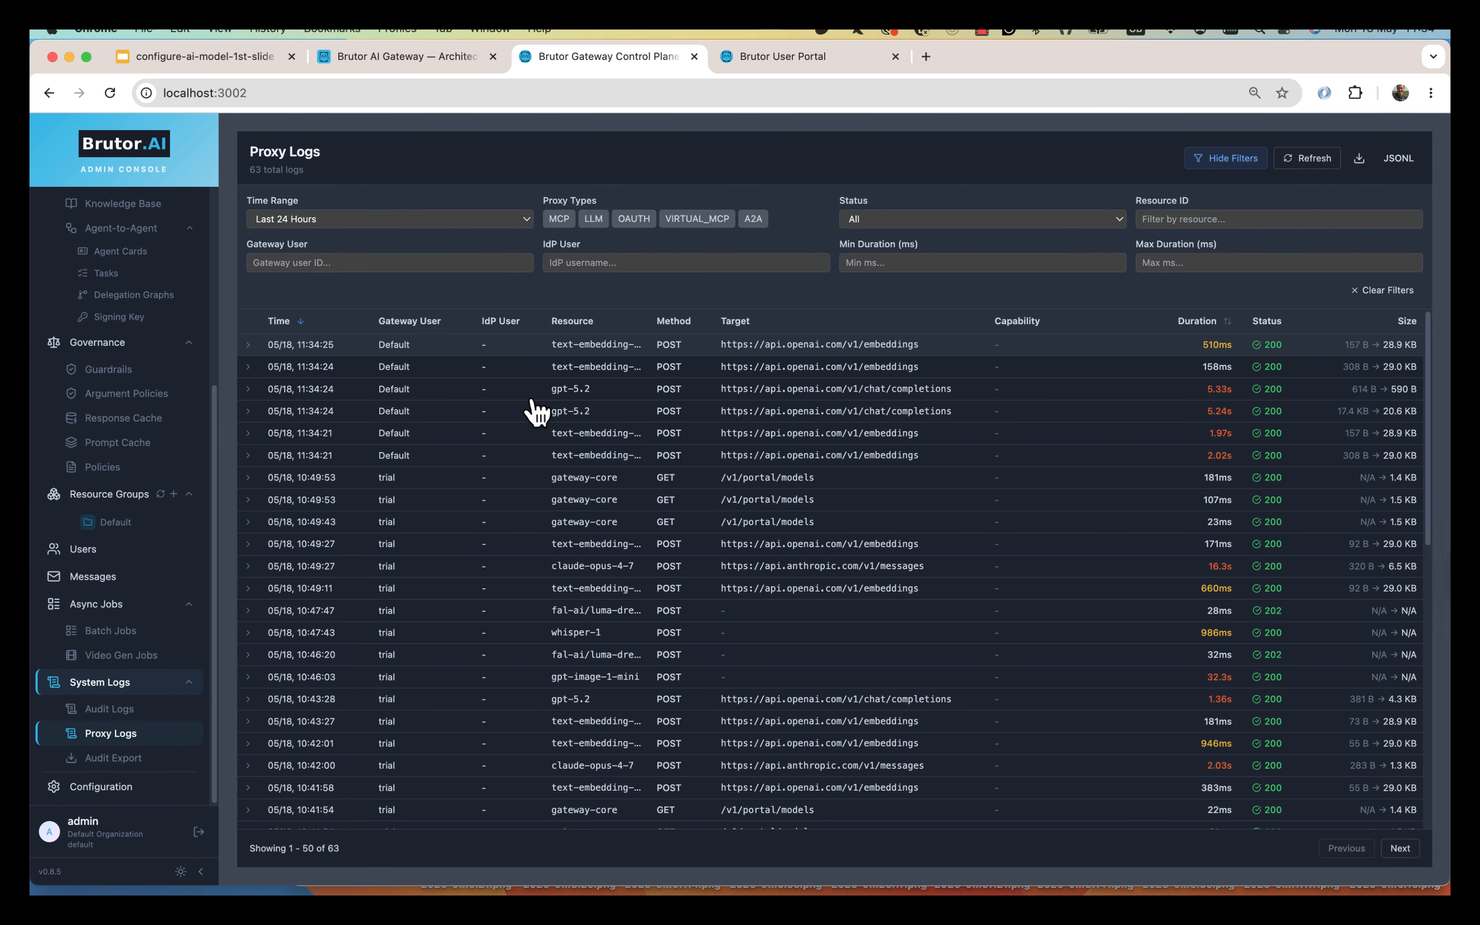
click(529, 395)
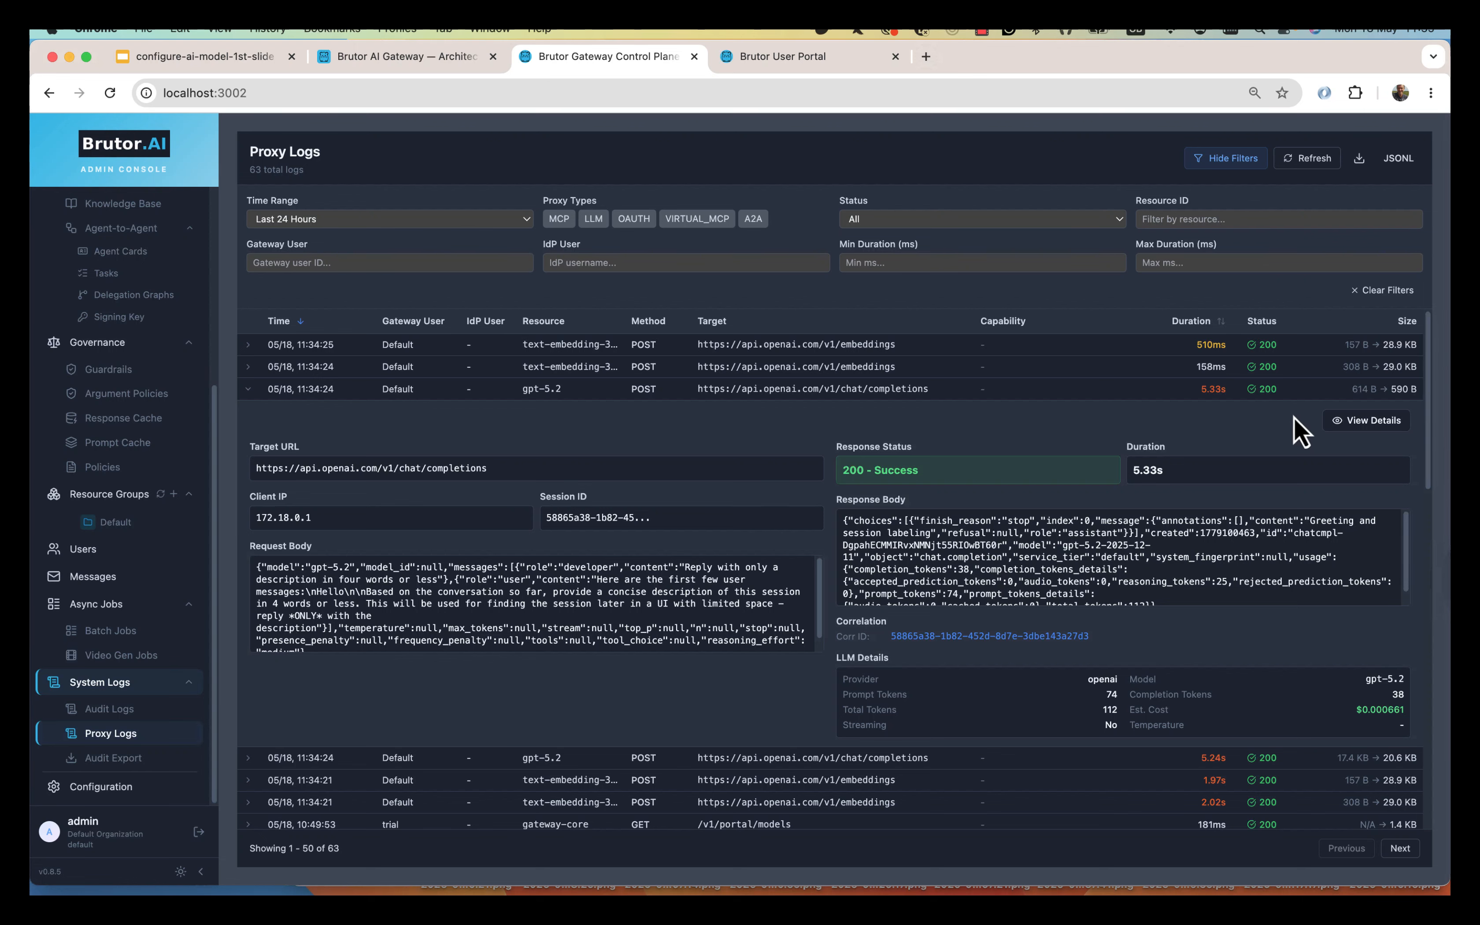
click(1367, 420)
scroll(924, 511, down, 10)
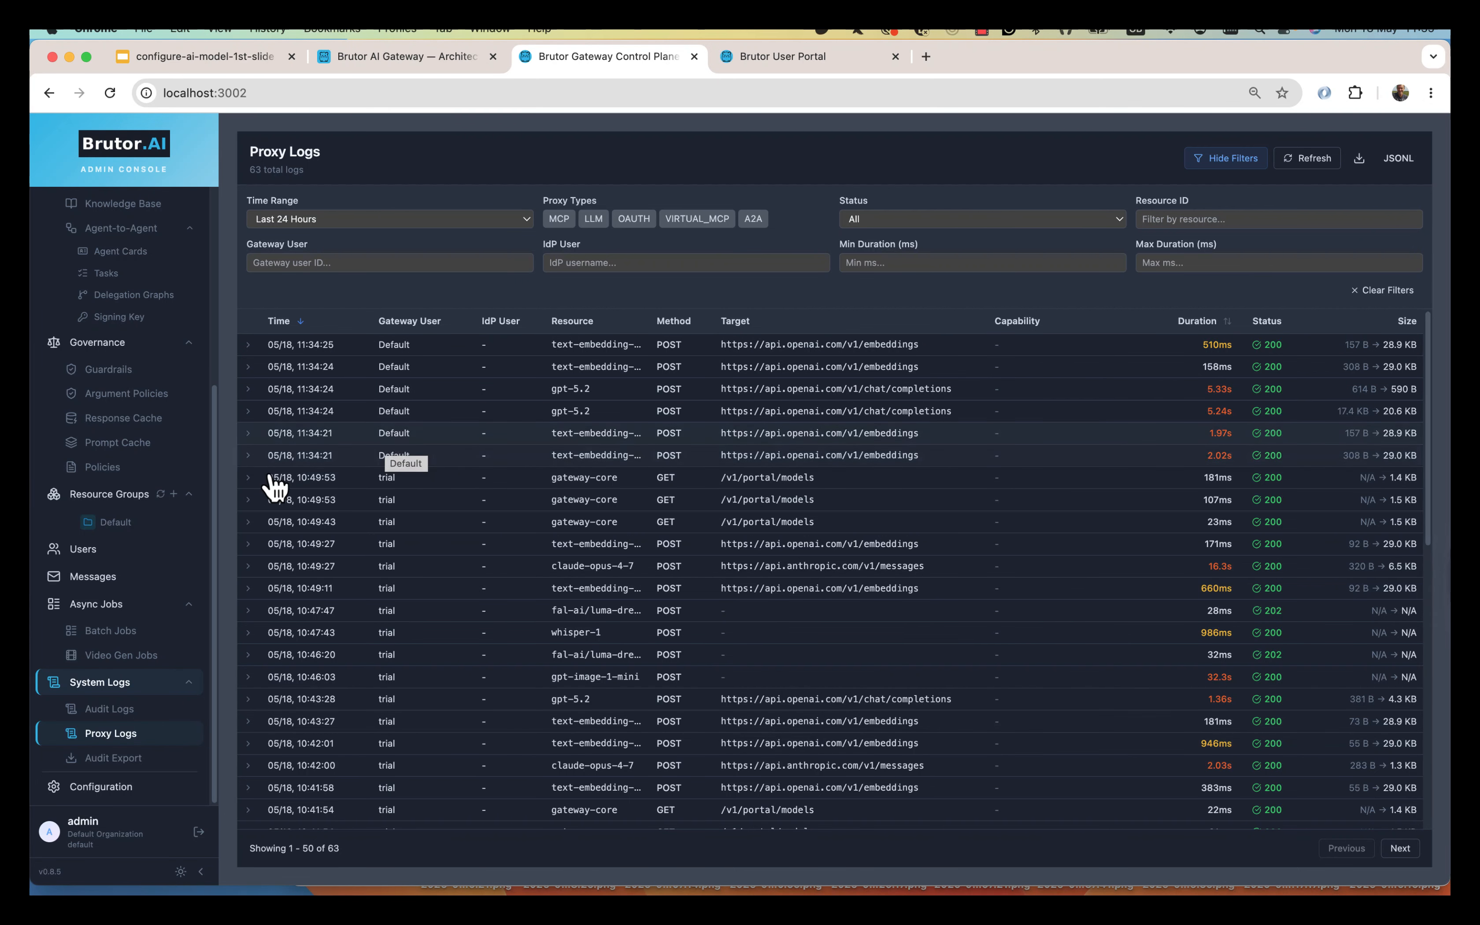
click(119, 523)
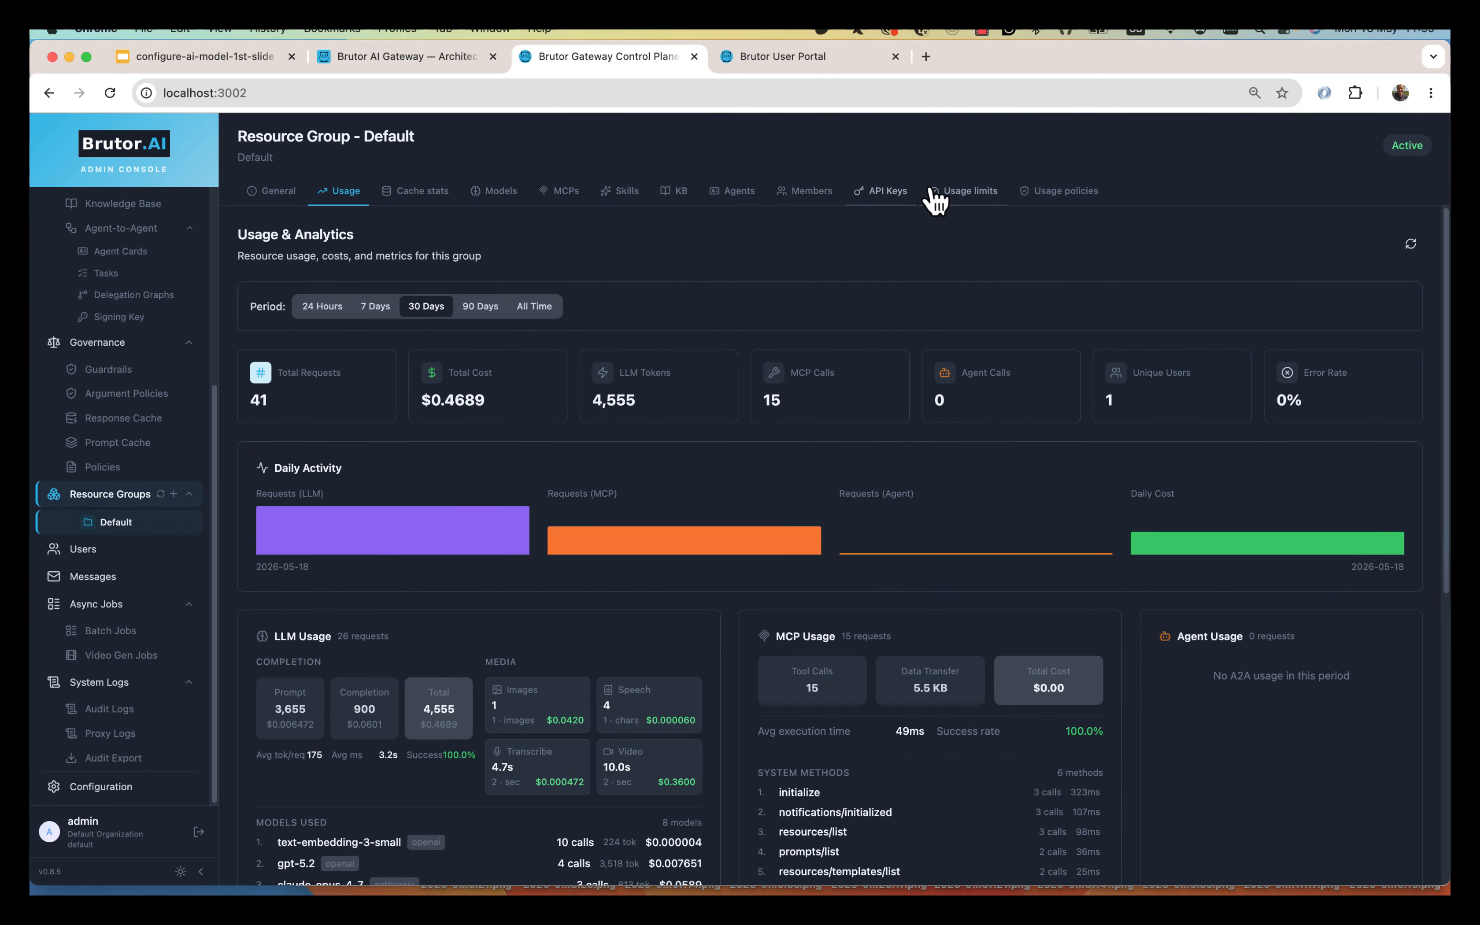
Enter a 3 USD daily and 35 USD monthly LLM budget limit for the Default group.
click(932, 191)
click(296, 242)
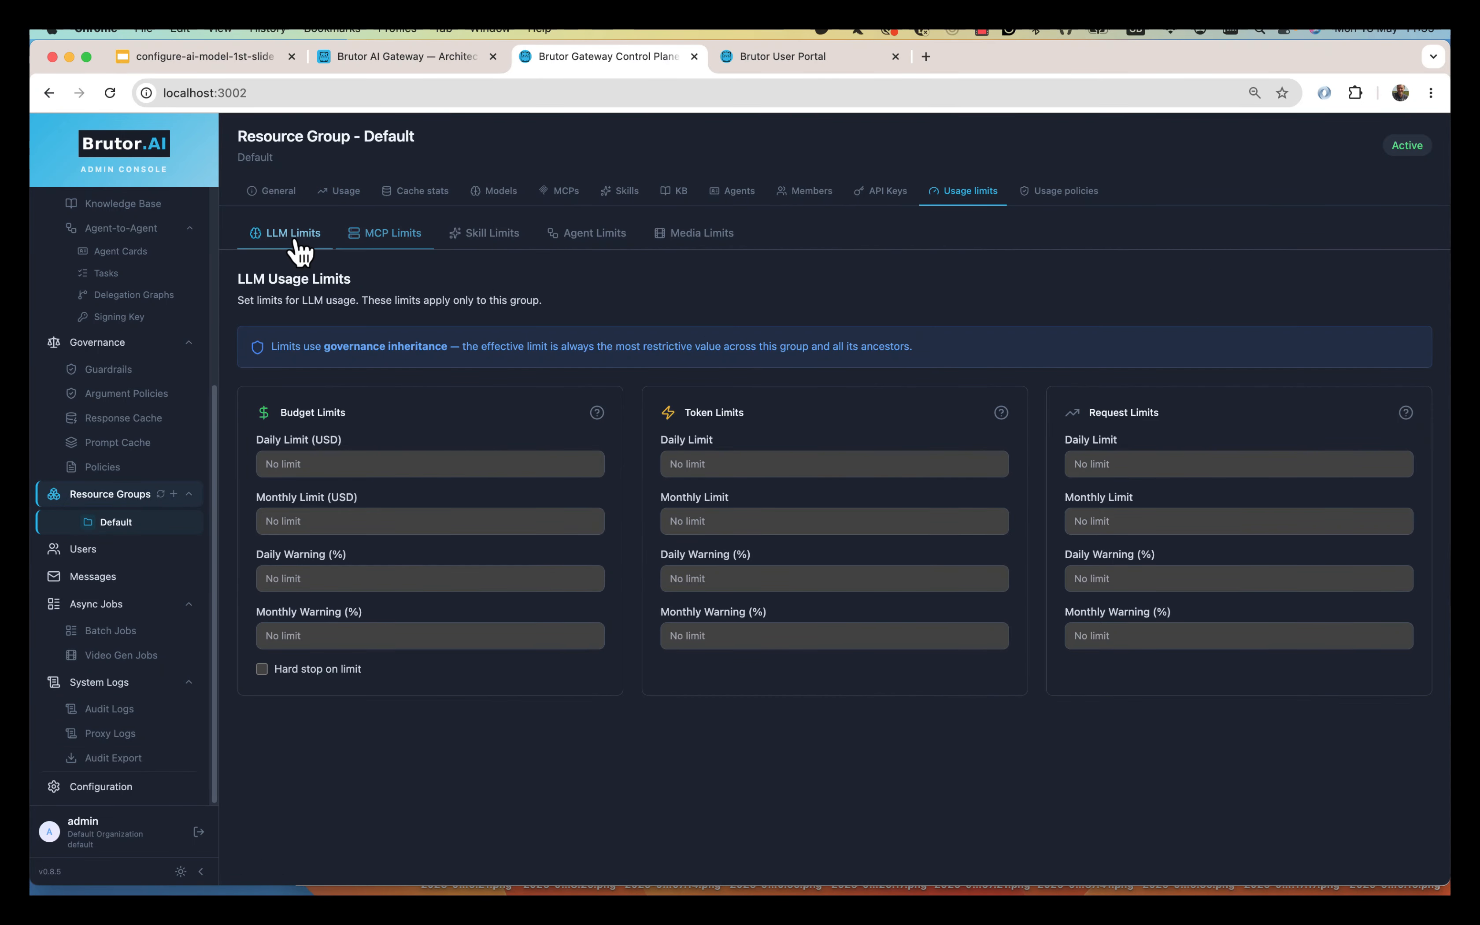
click(365, 462)
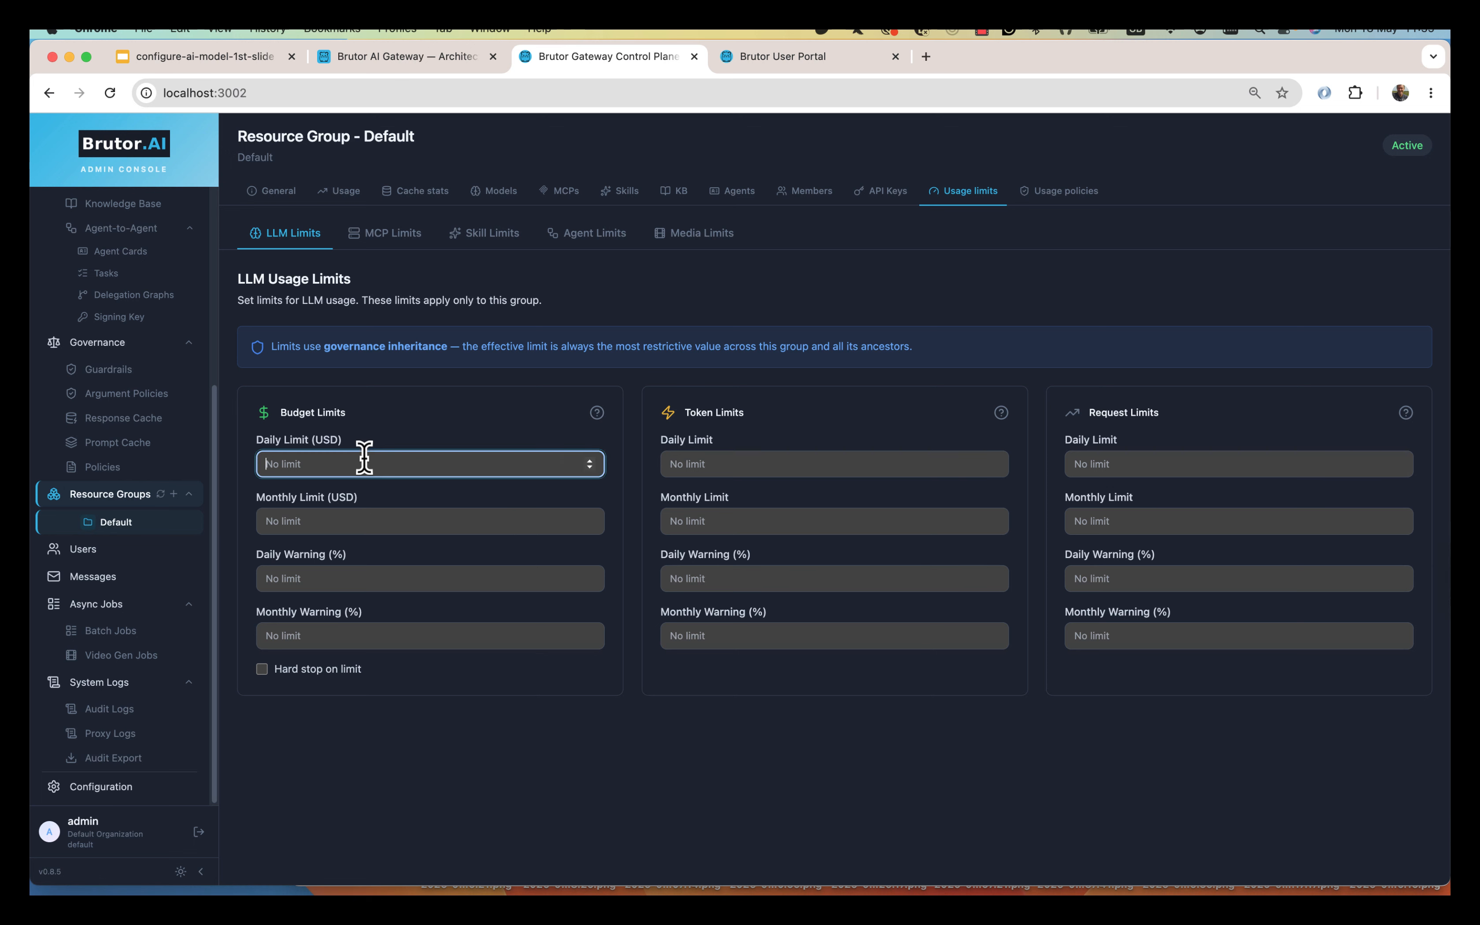
text(3)
click(367, 522)
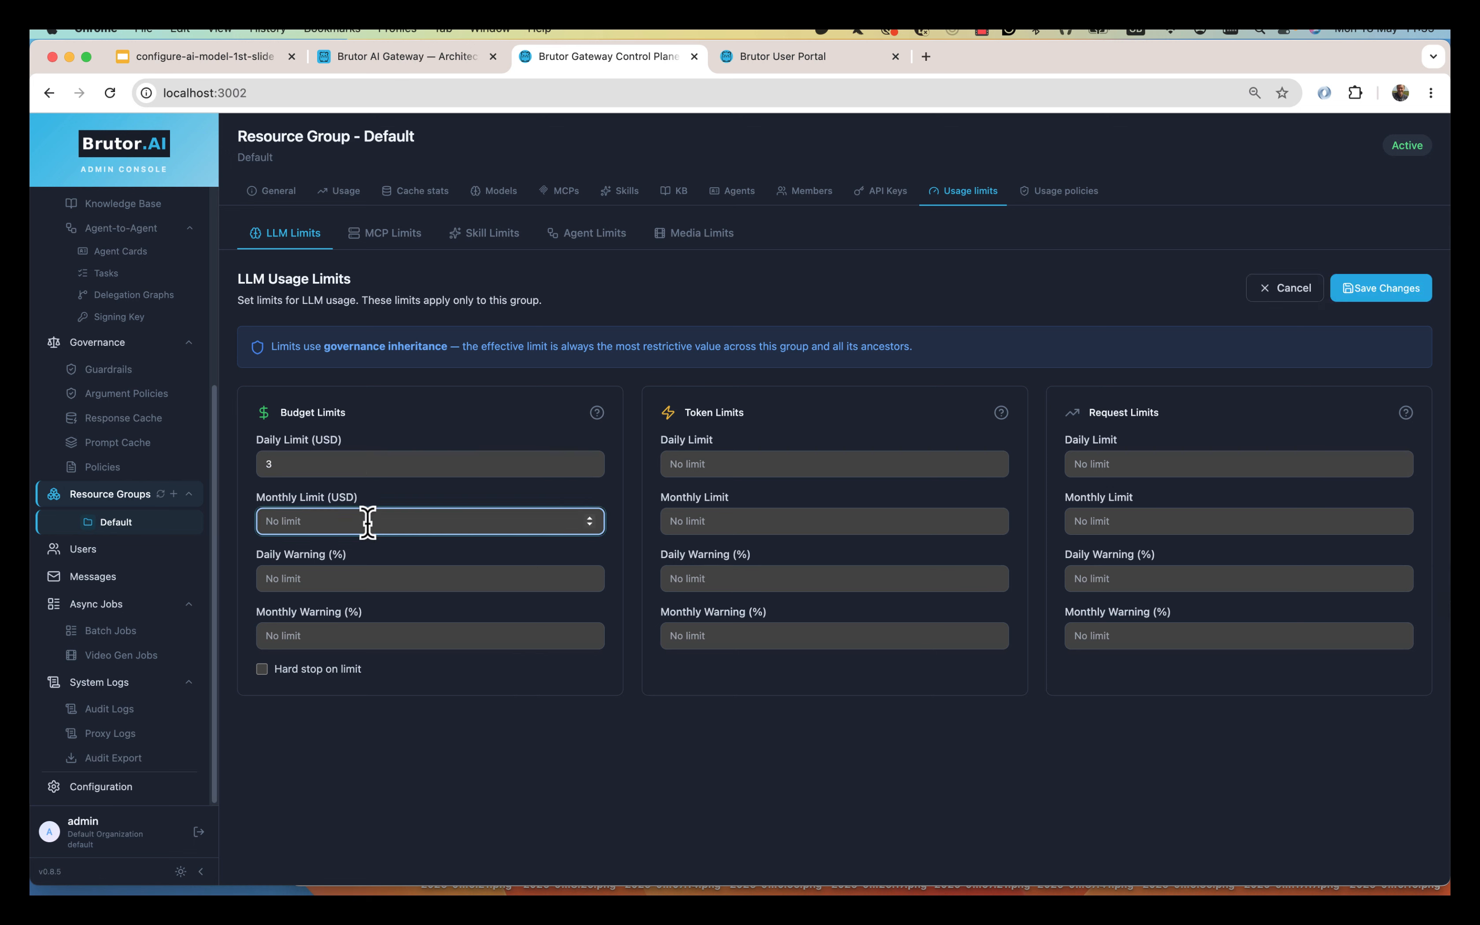
text(35)
Clear both budget limits again and view the group's usage policies.
click(768, 464)
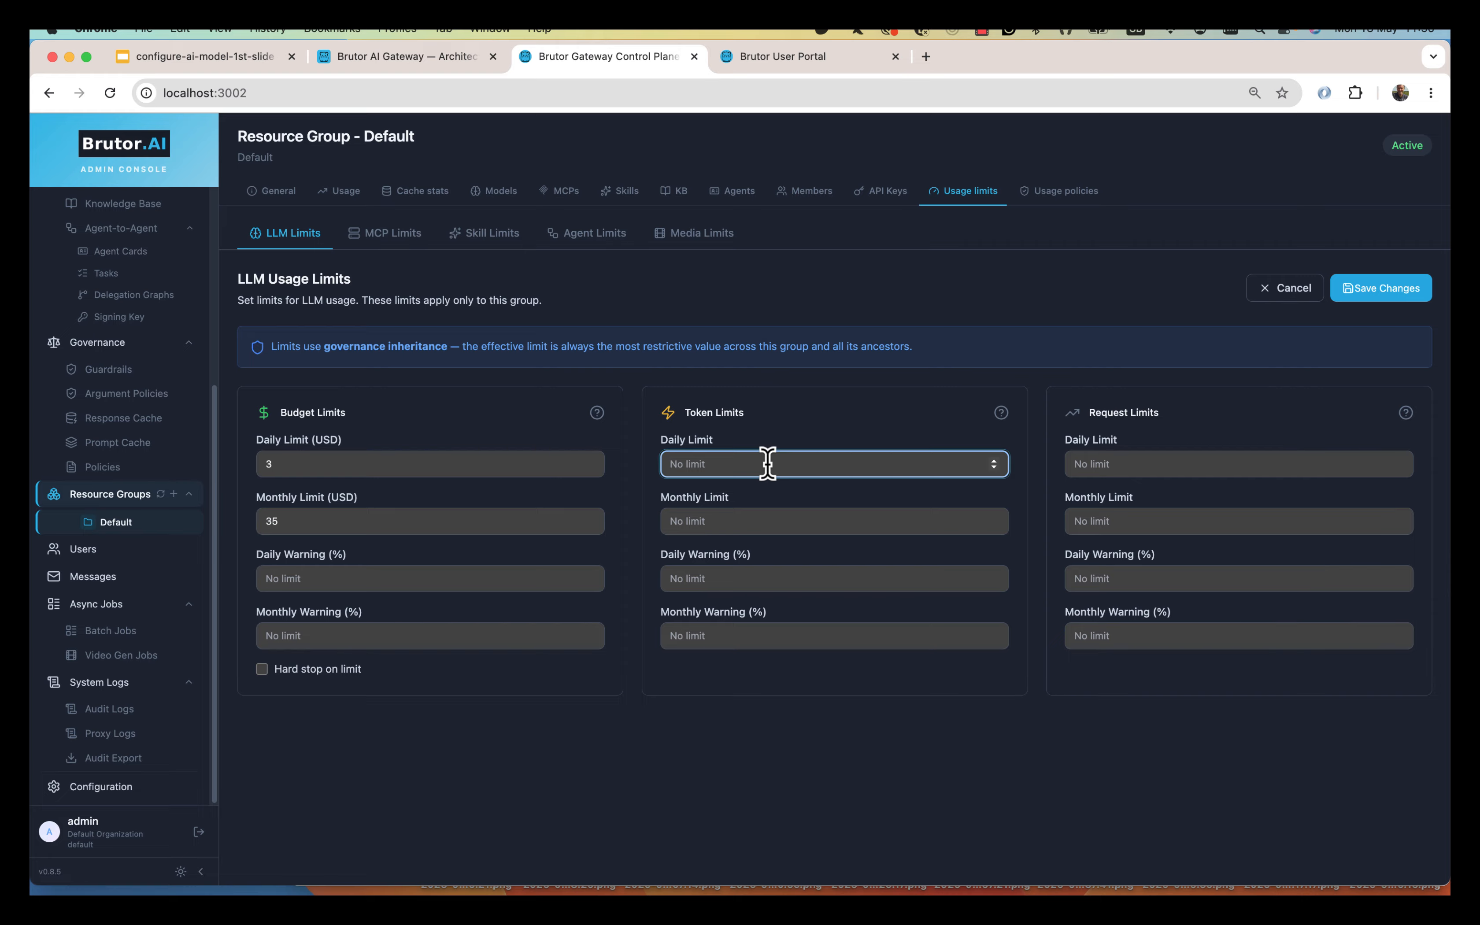
drag(307, 524, 224, 449)
key(BackSpace)
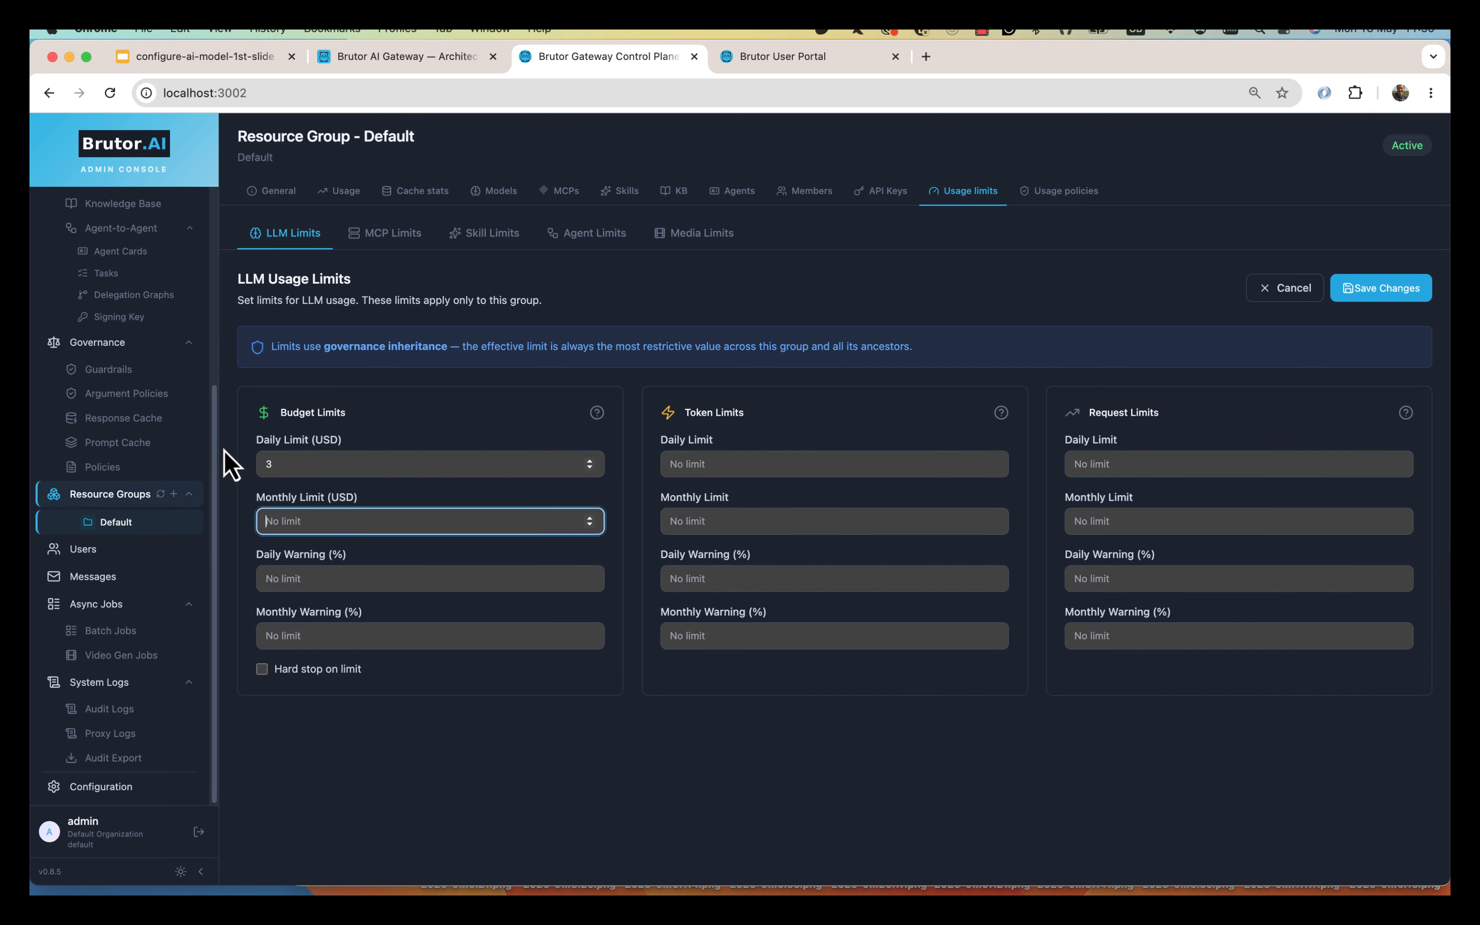
key(BackSpace)
click(1061, 193)
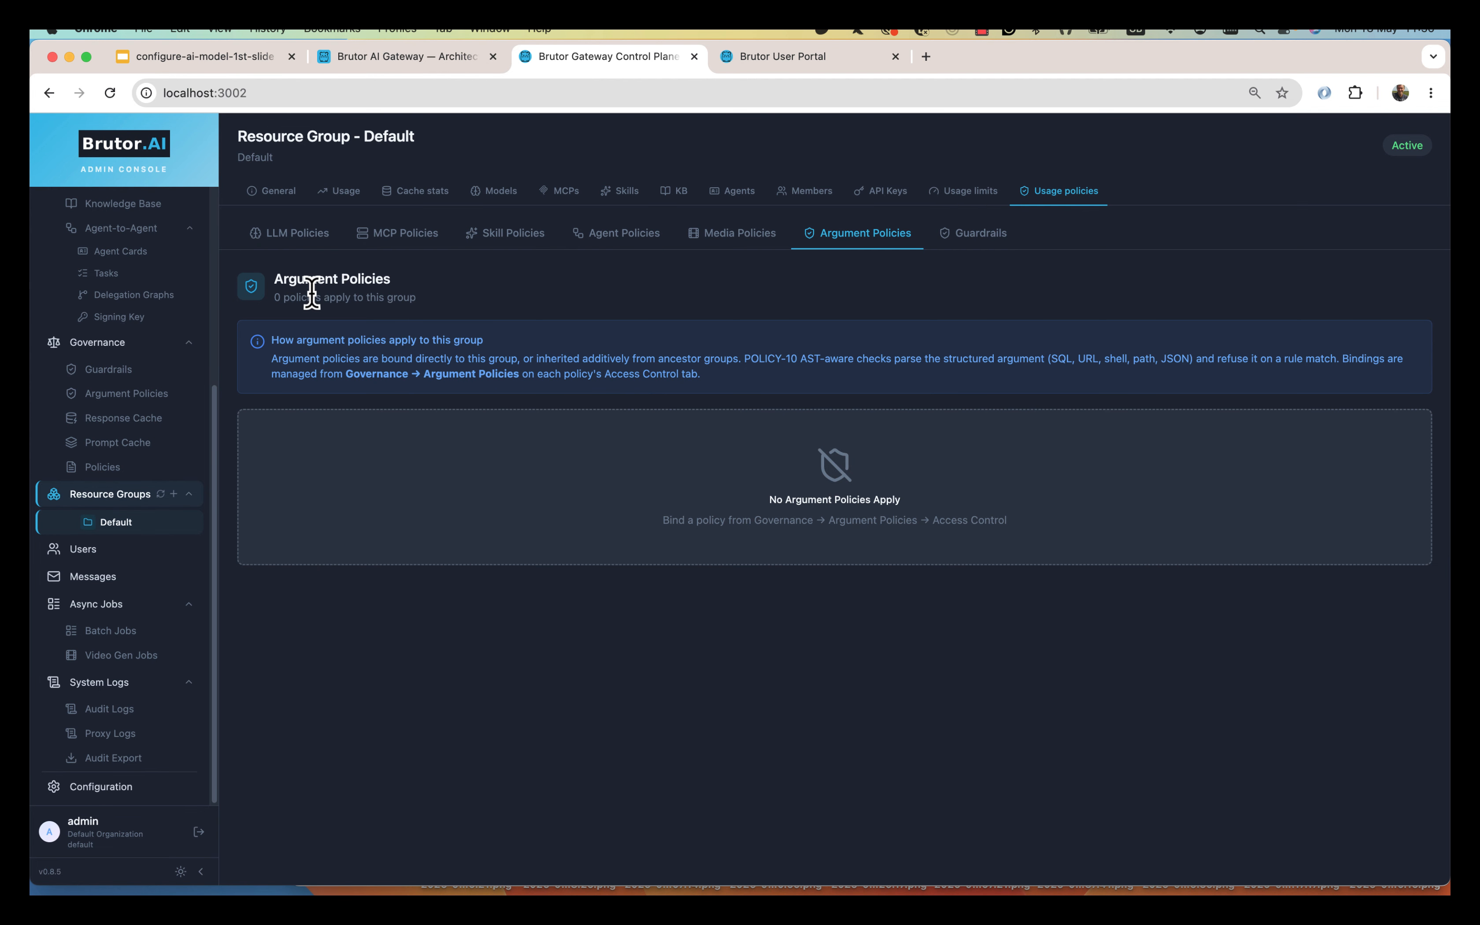
Review the Default group's LLM Global Governance settings for temperature, context window, tool use and system prompt.
click(318, 247)
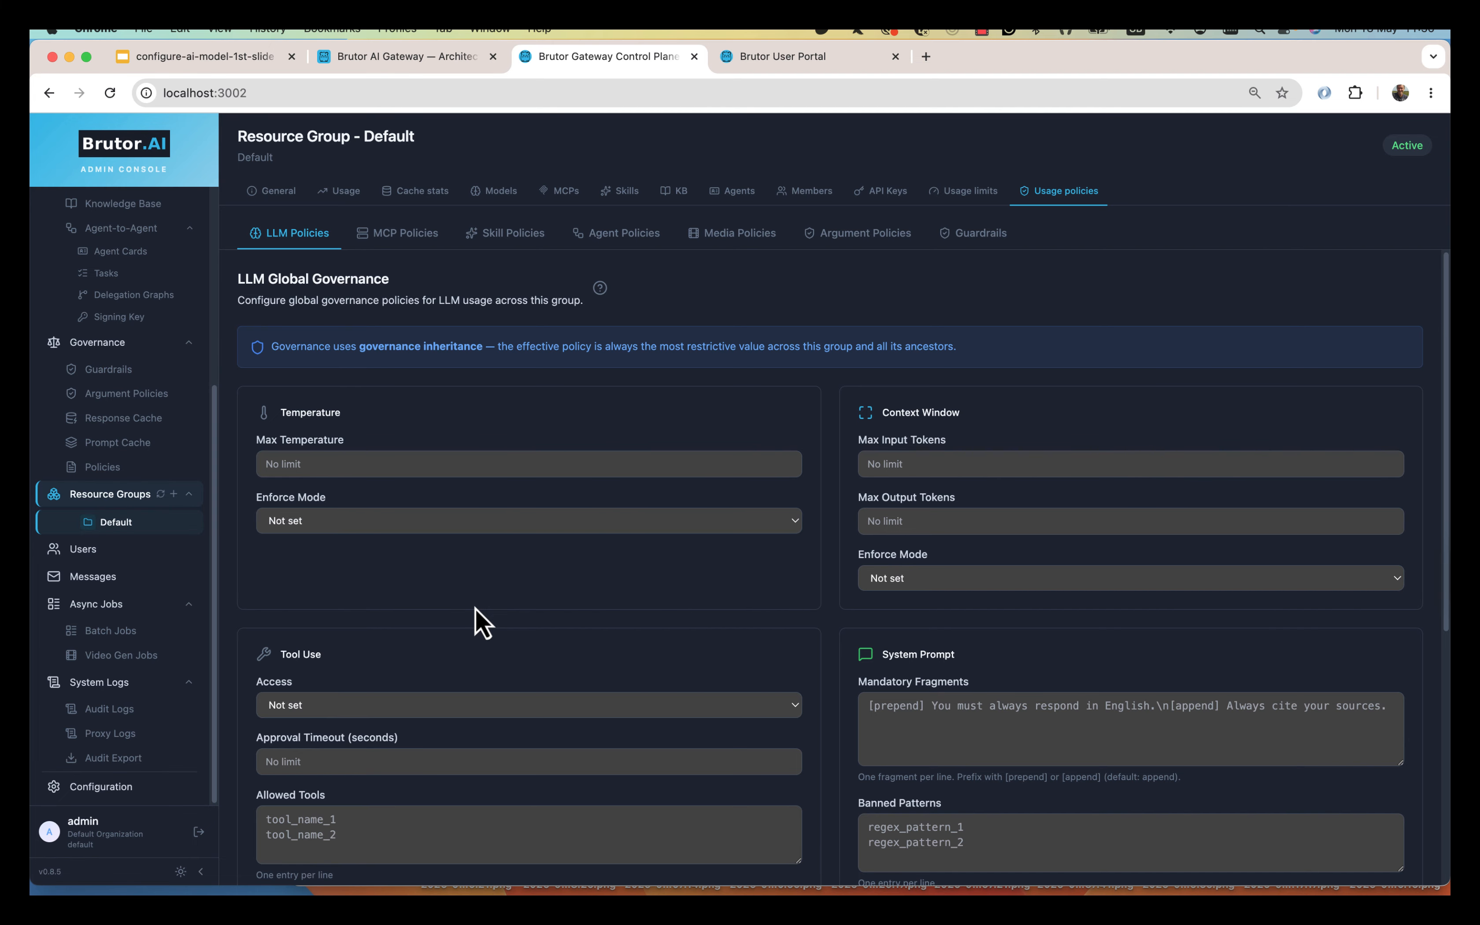
scroll(474, 607, down, 7)
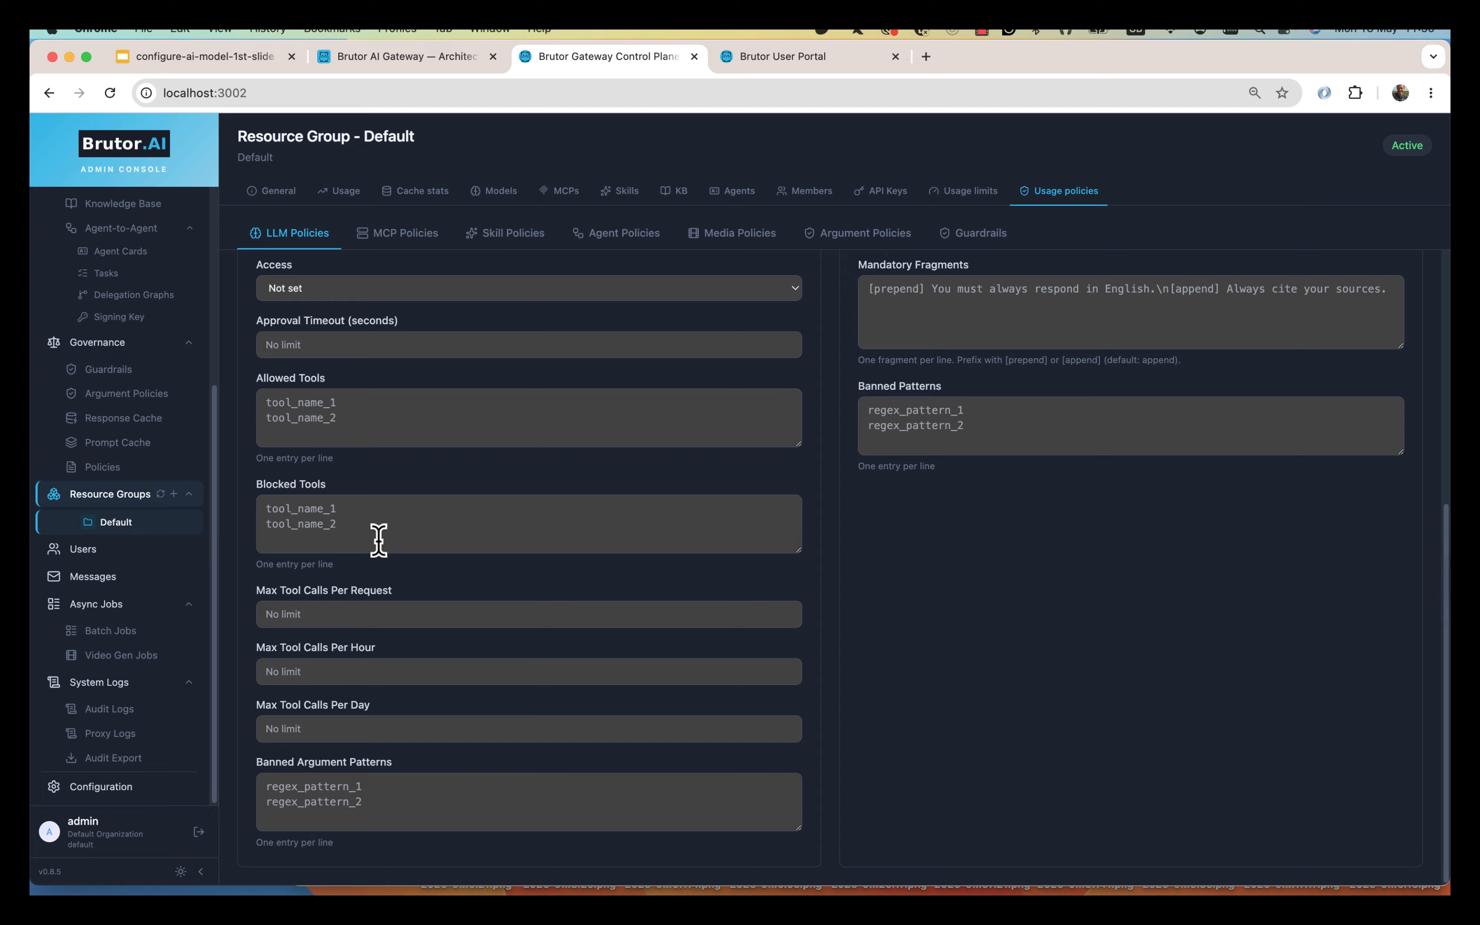
scroll(387, 549, up, 3)
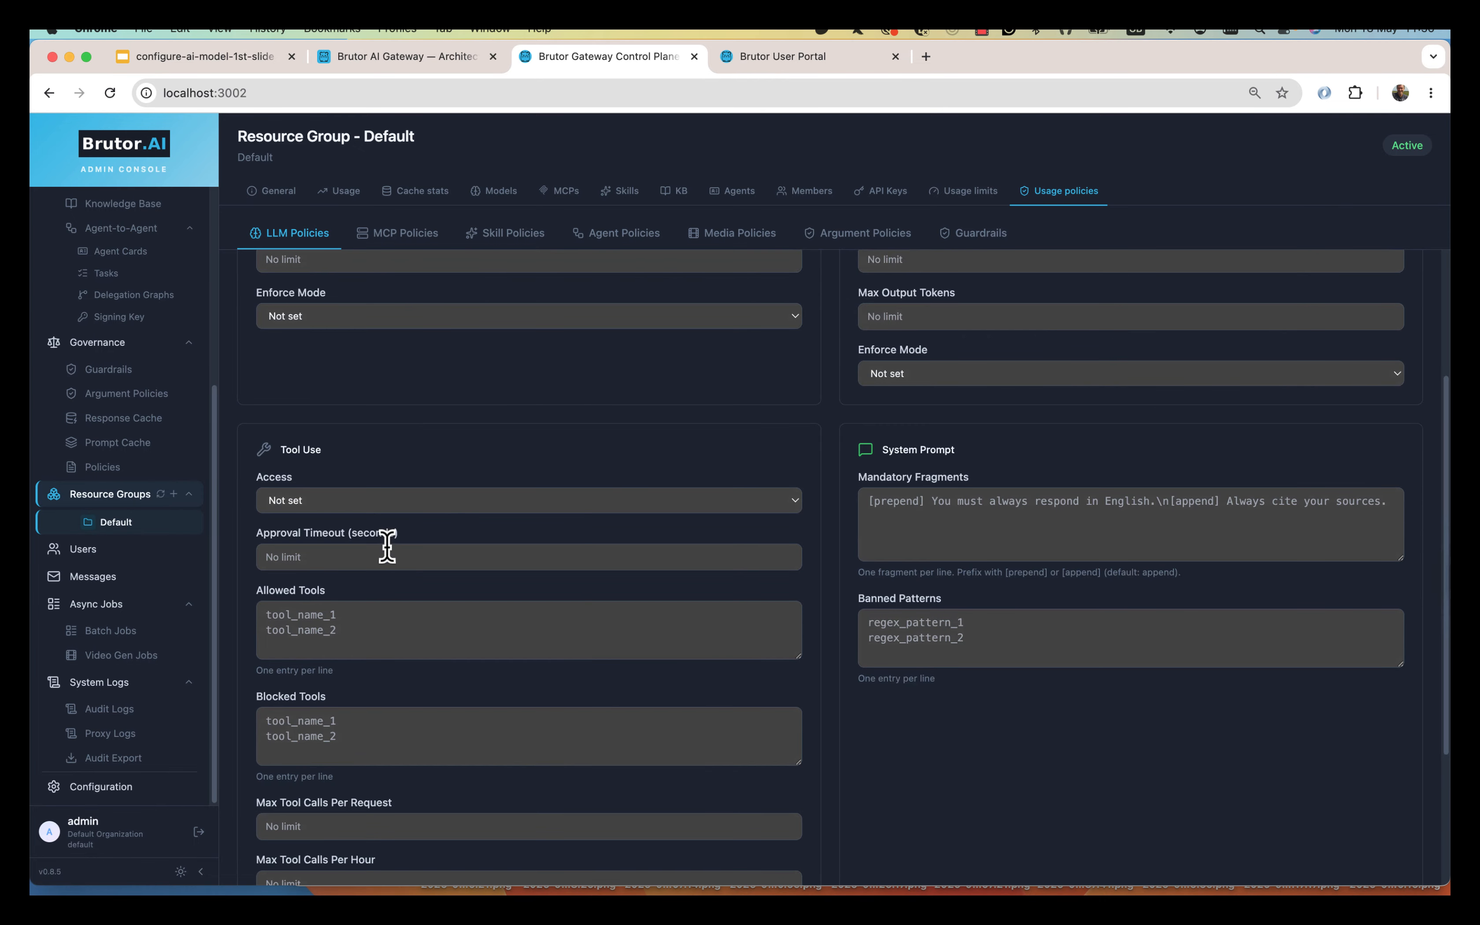
scroll(518, 597, up, 3)
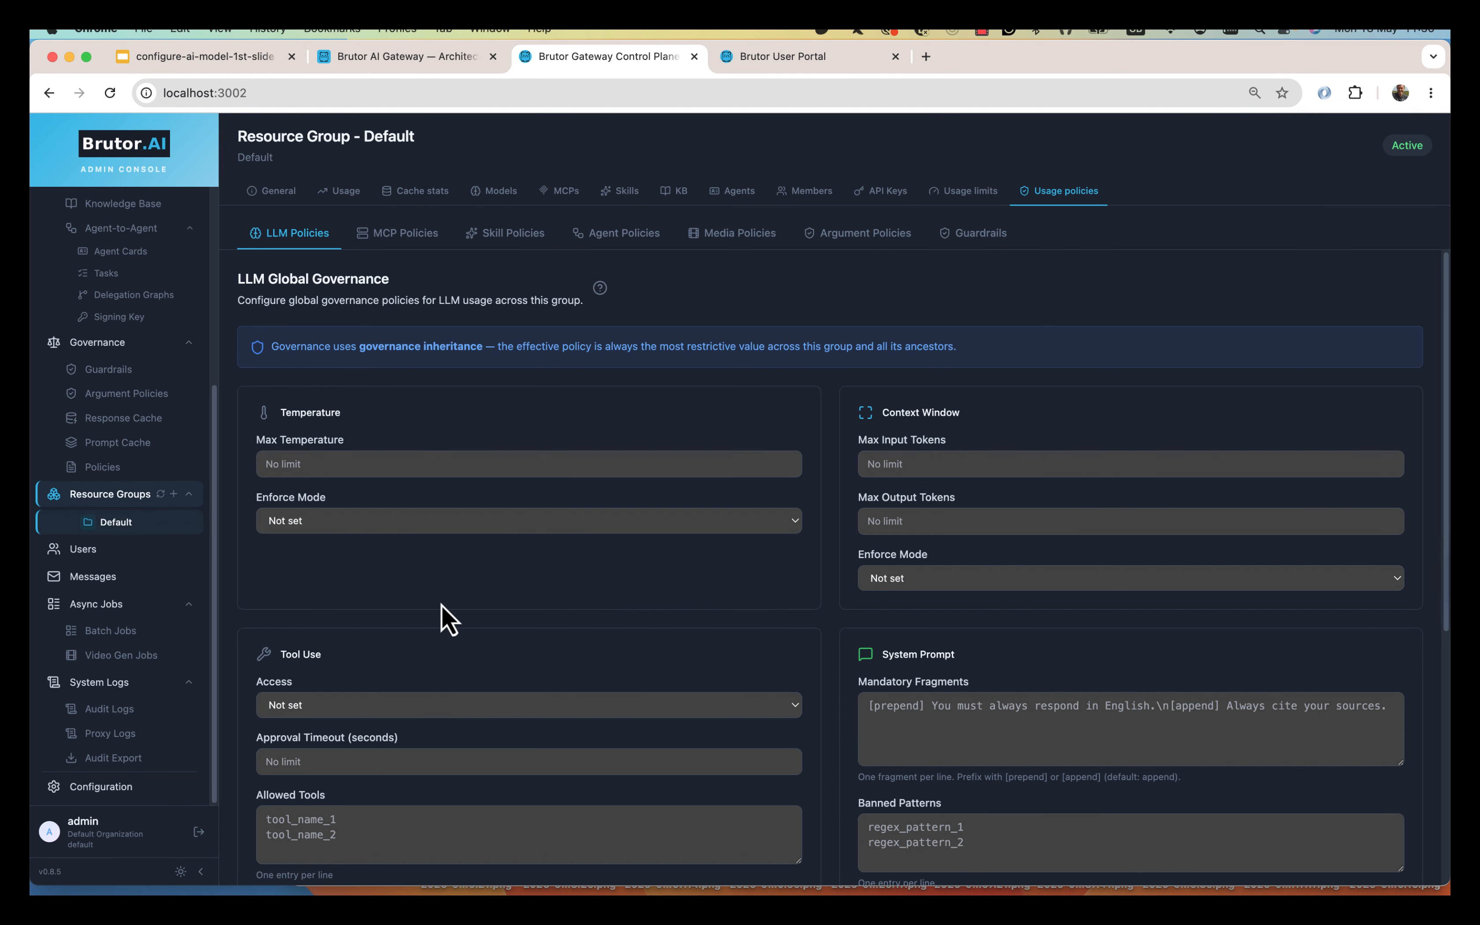
scroll(440, 607, down, 7)
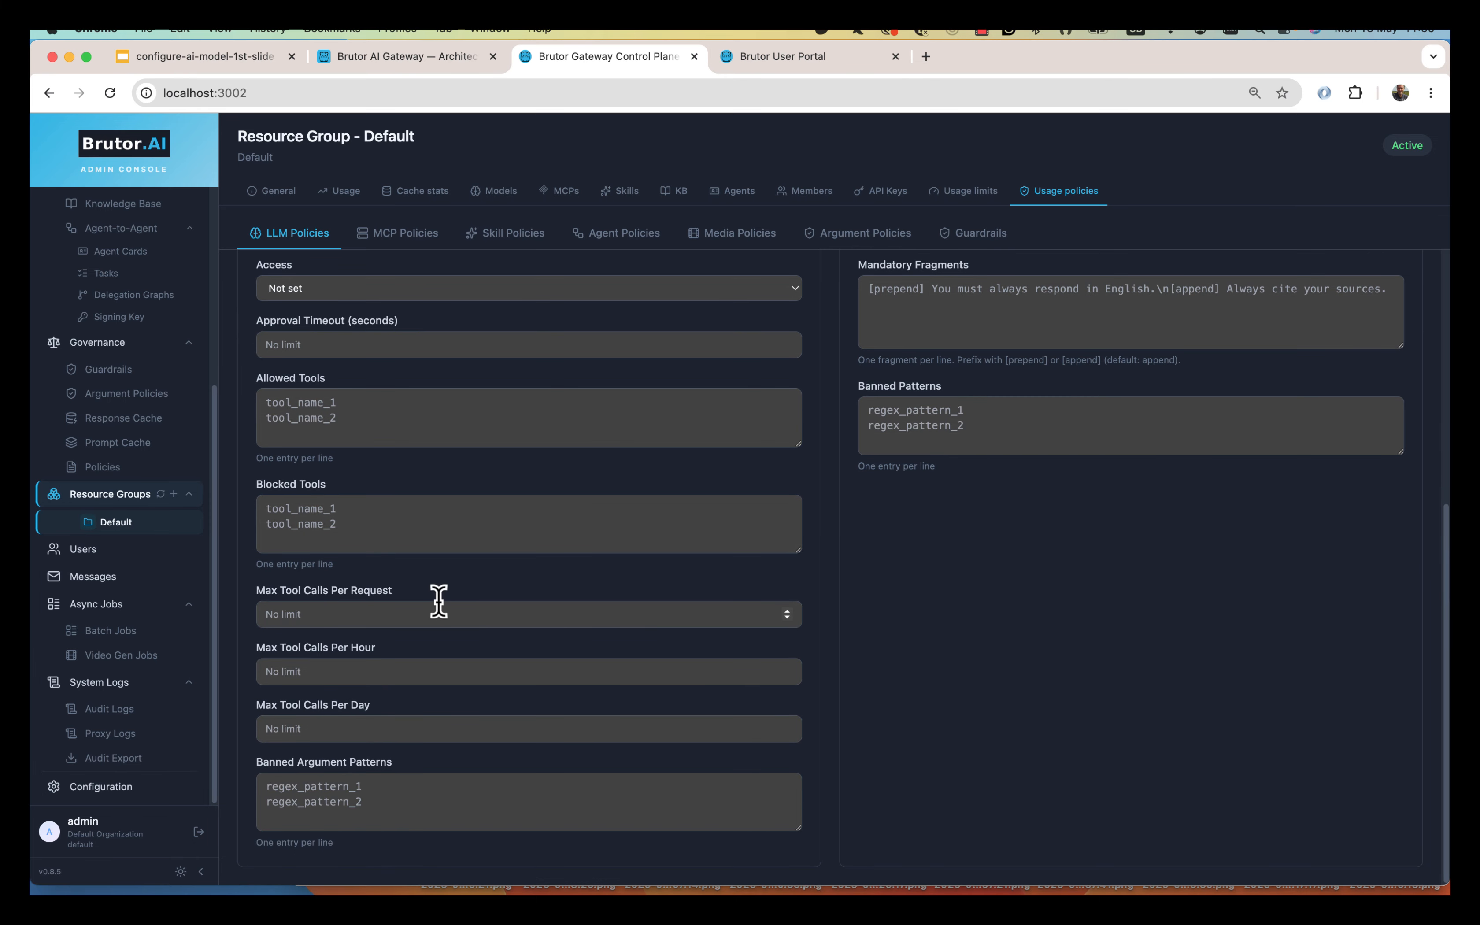
scroll(452, 612, up, 7)
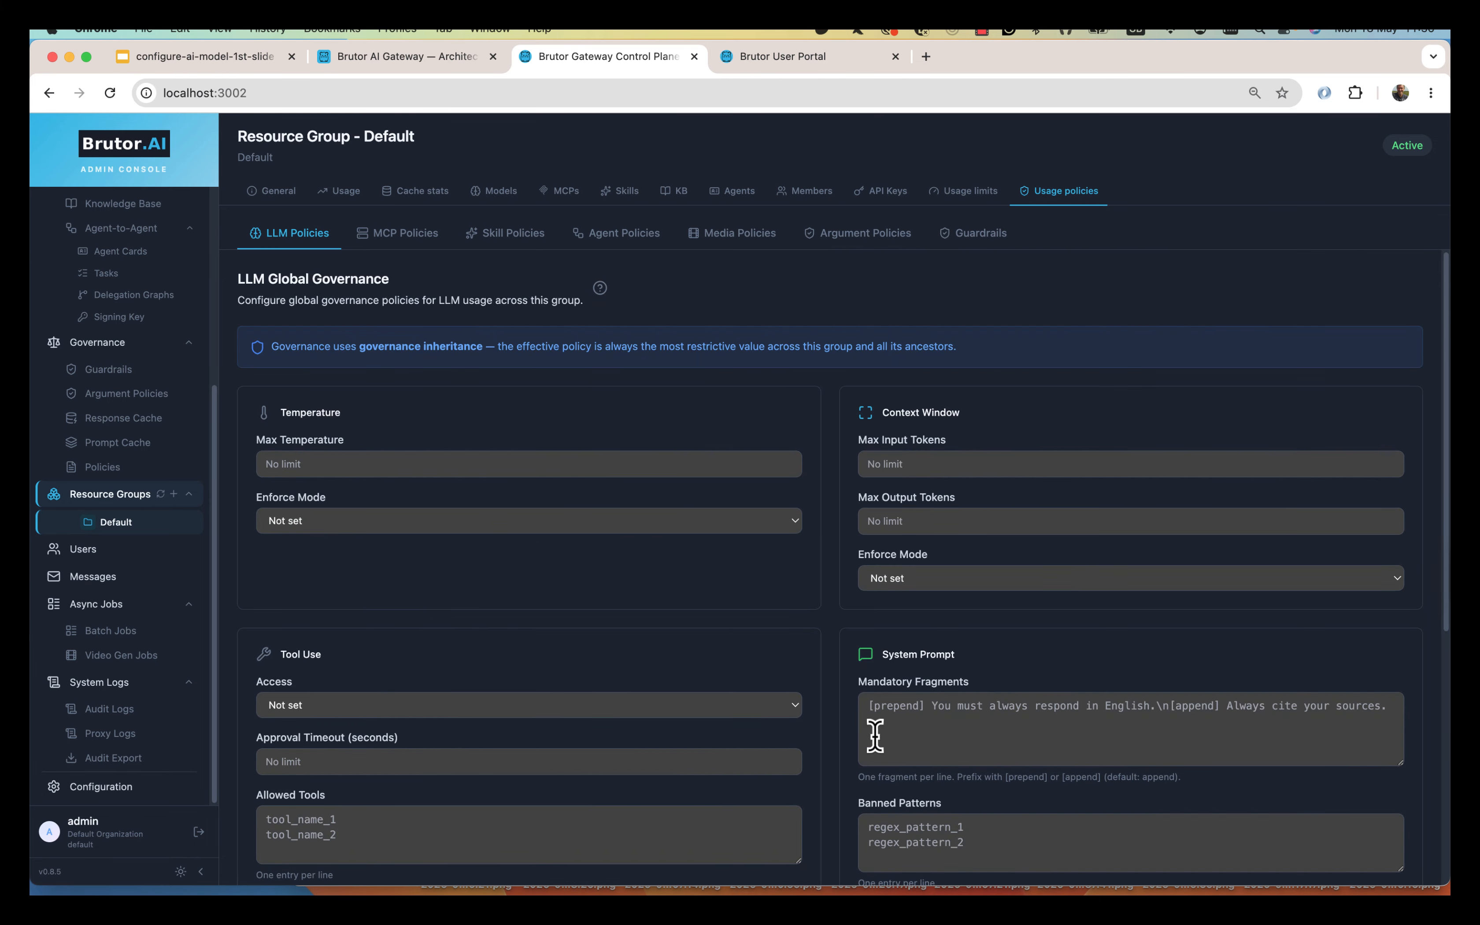
scroll(876, 736, down, 1)
scroll(979, 648, down, 1)
scroll(967, 652, up, 1)
Open Default Guardrails for editing and review its surfaces, content checks and prompt injection settings.
click(984, 234)
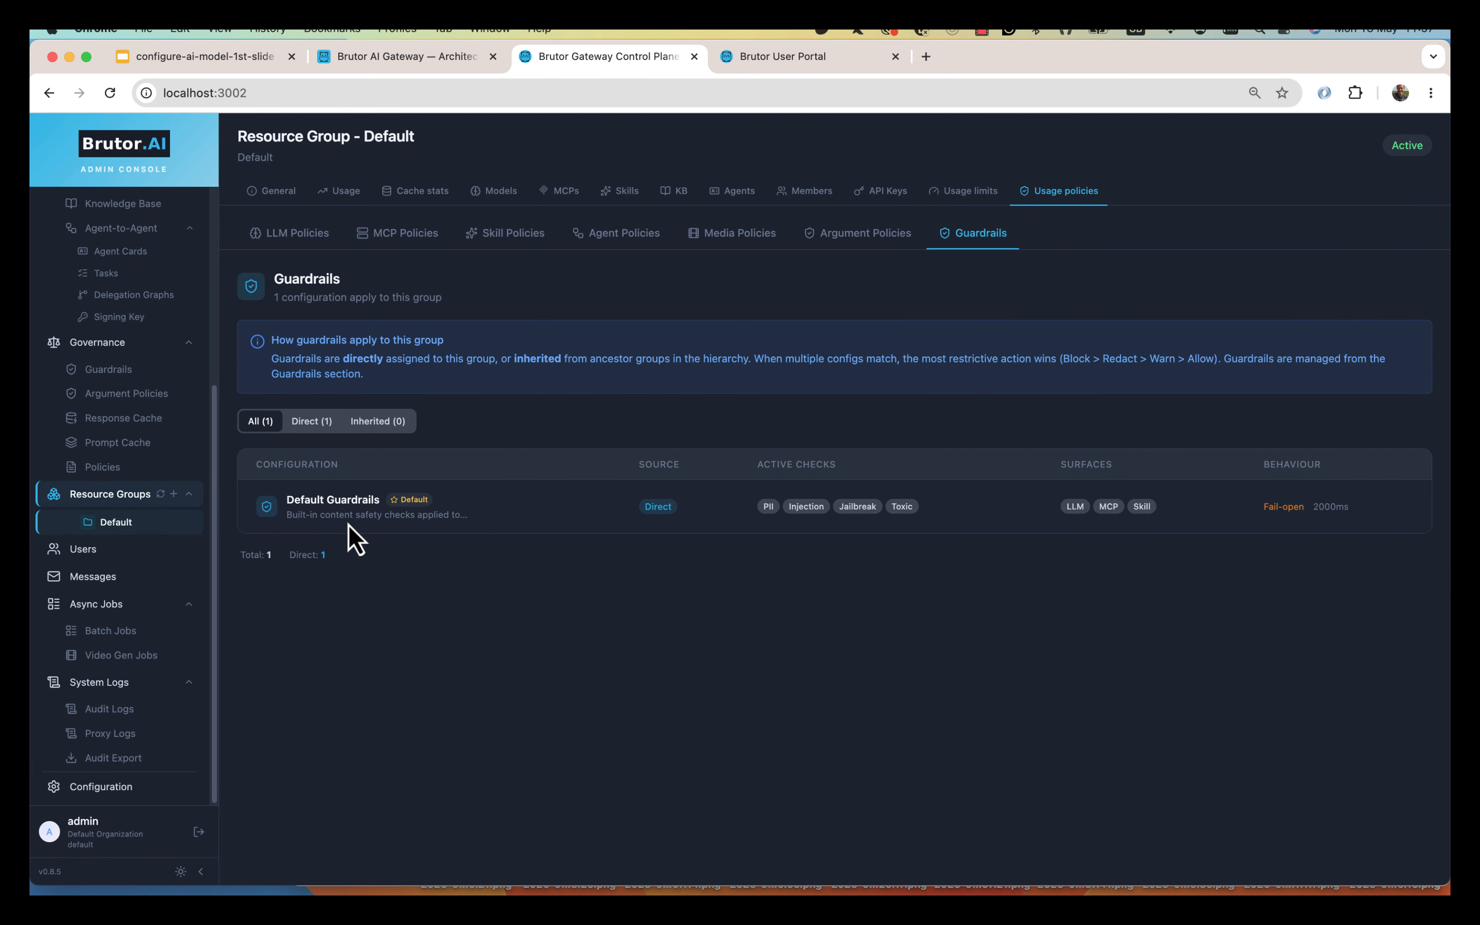
click(122, 376)
click(1379, 347)
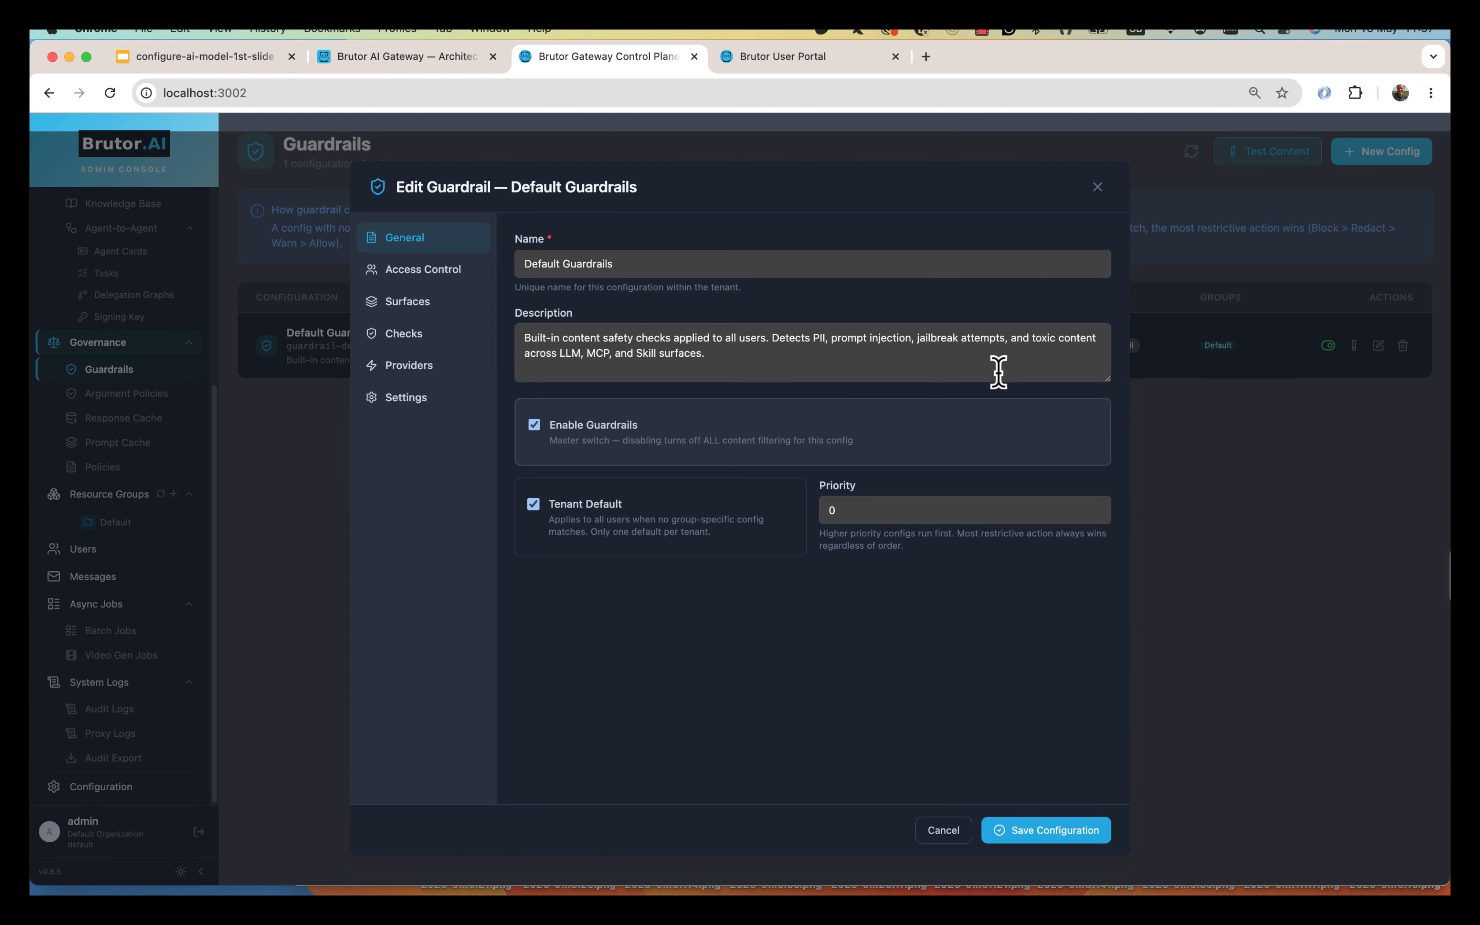
click(416, 300)
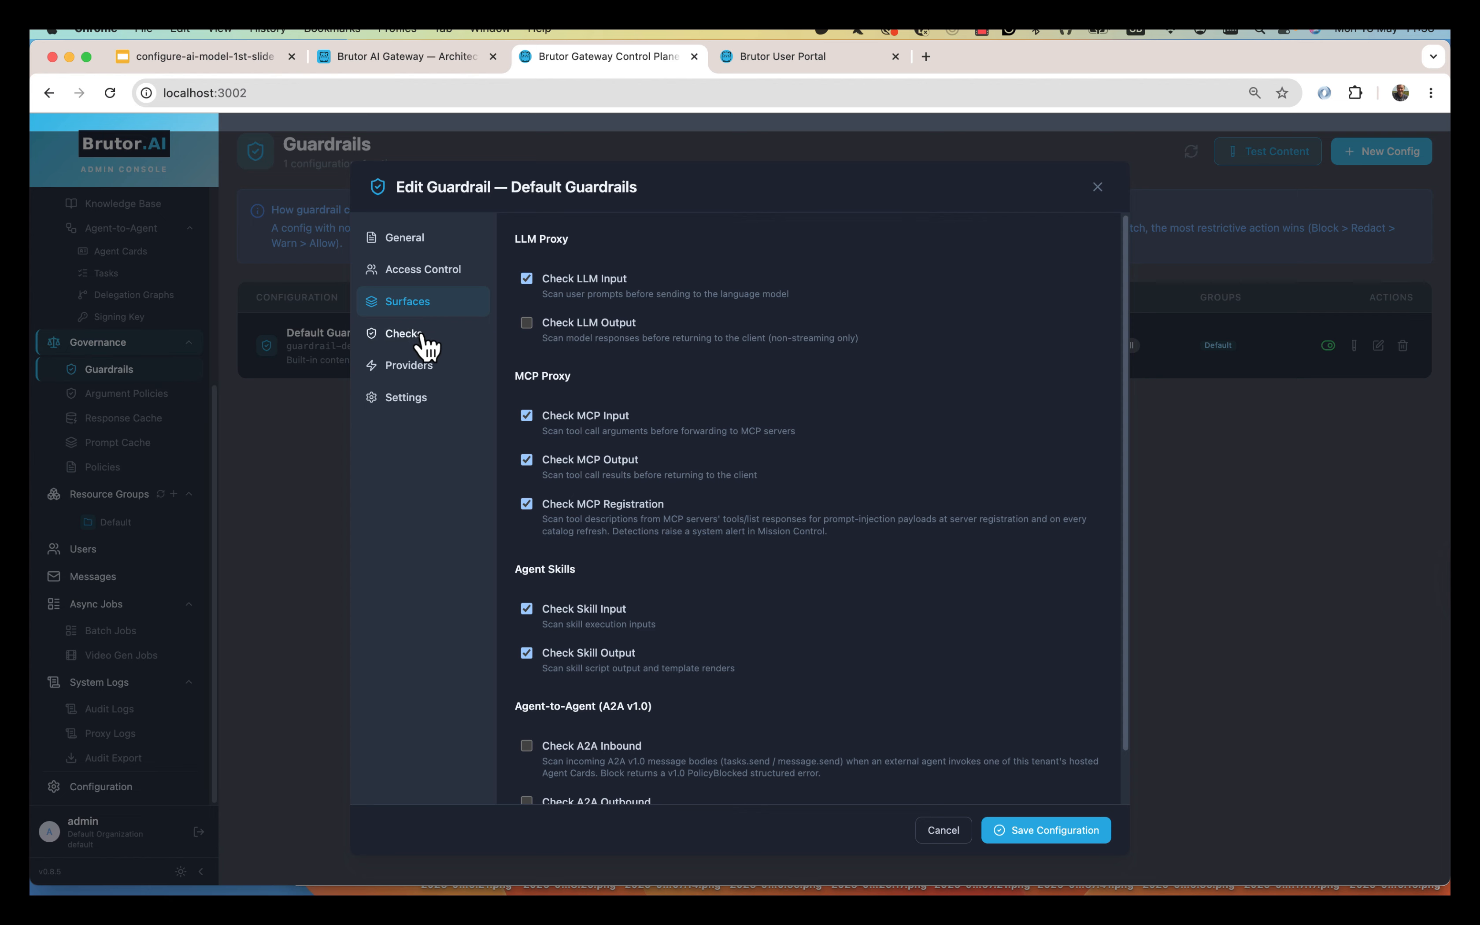
click(429, 346)
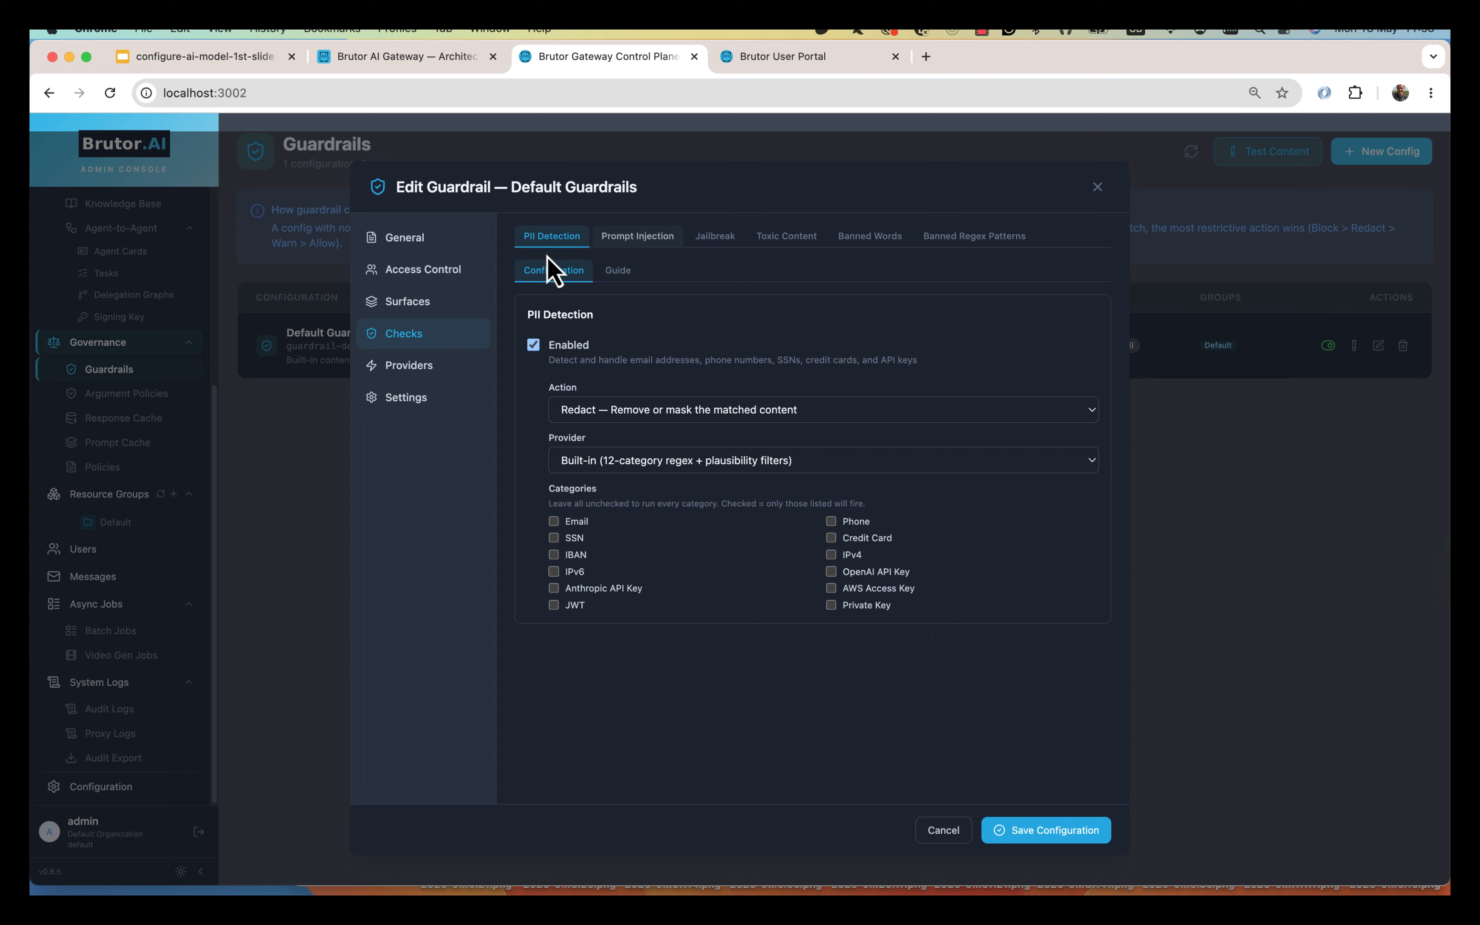
click(639, 239)
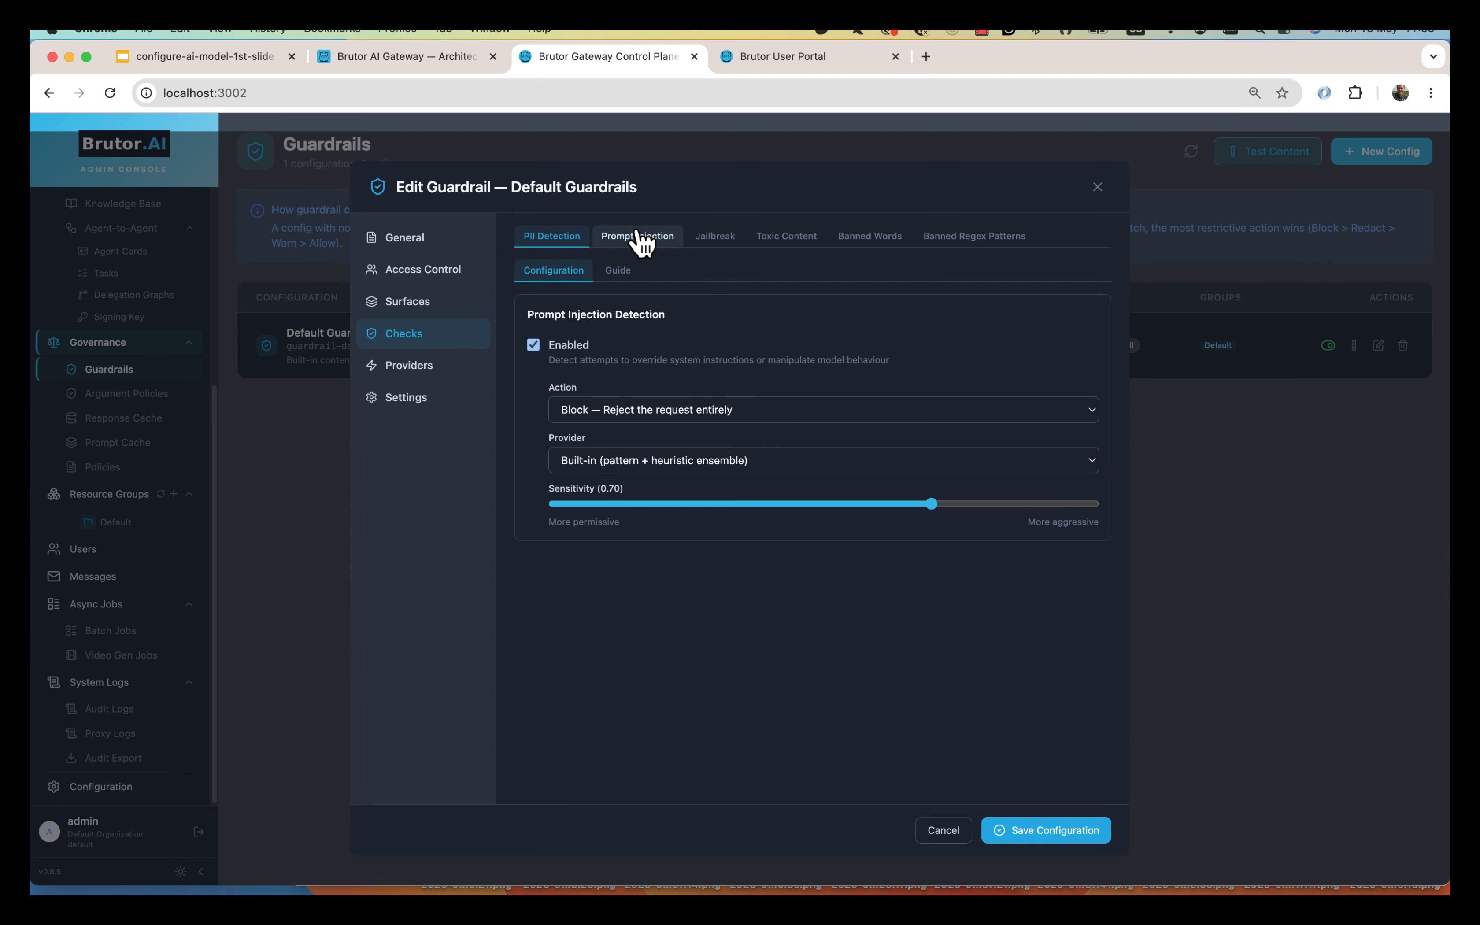
Review the Toxic Content, Banned Words, Banned Regex Patterns and provider settings, then cancel unsaved.
click(787, 238)
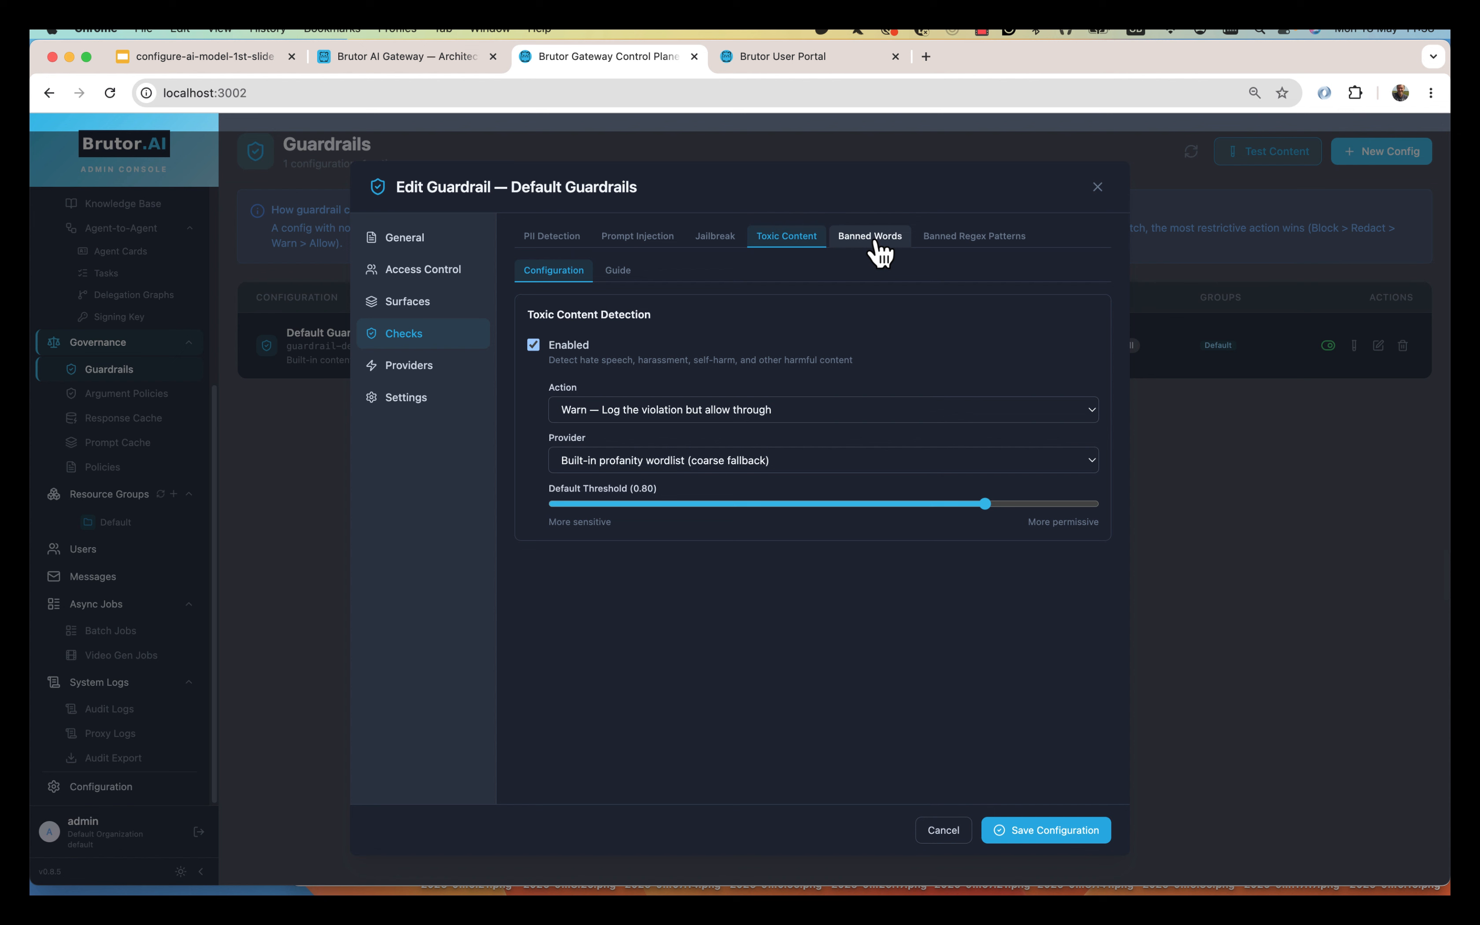
click(879, 245)
click(976, 245)
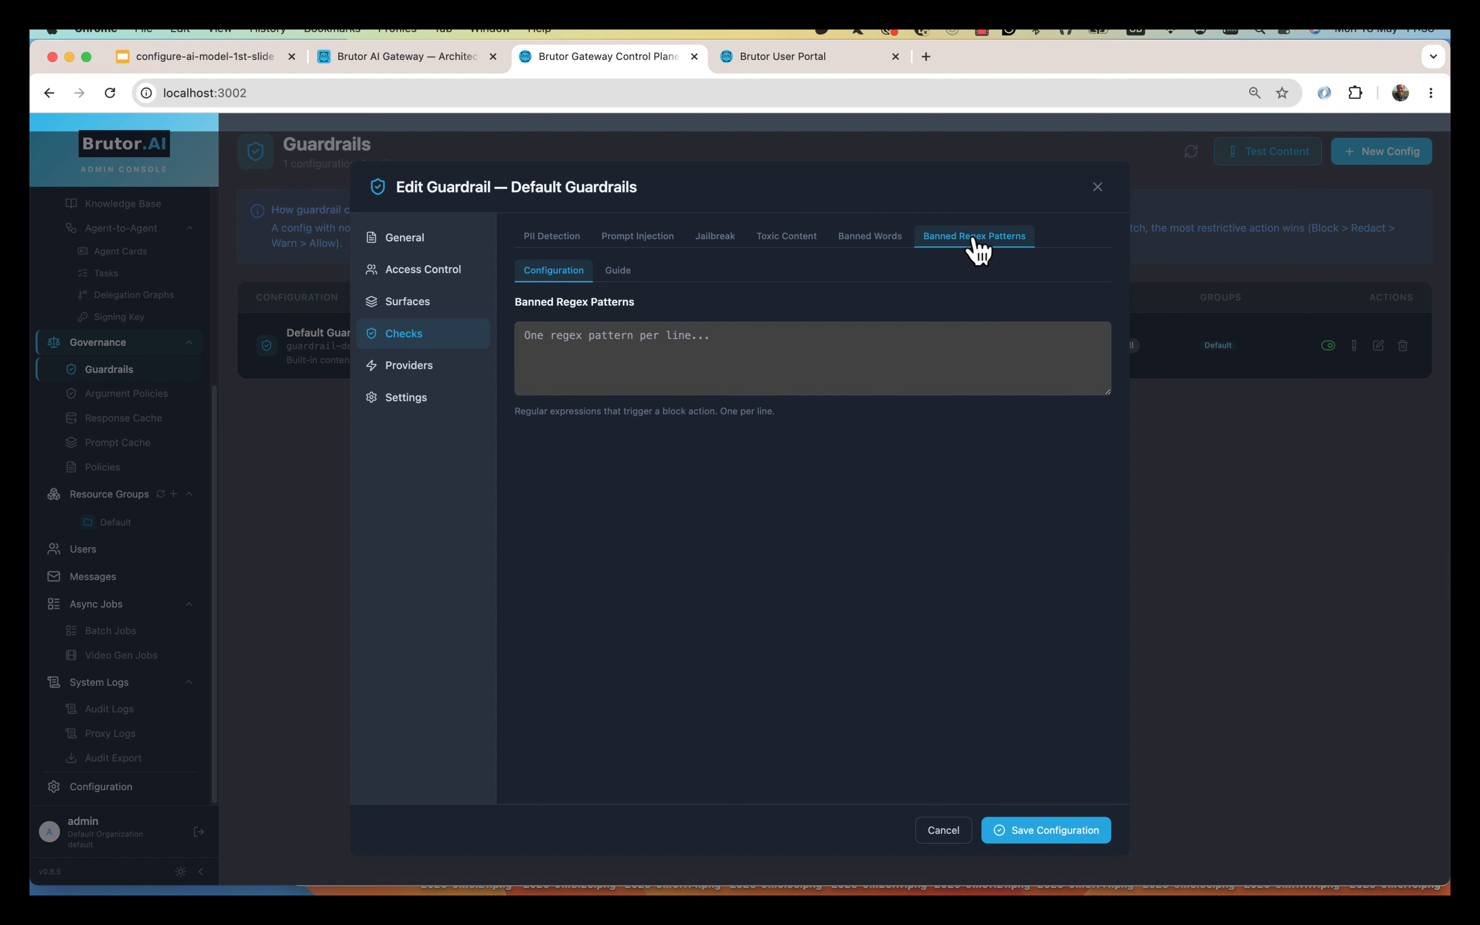
click(431, 374)
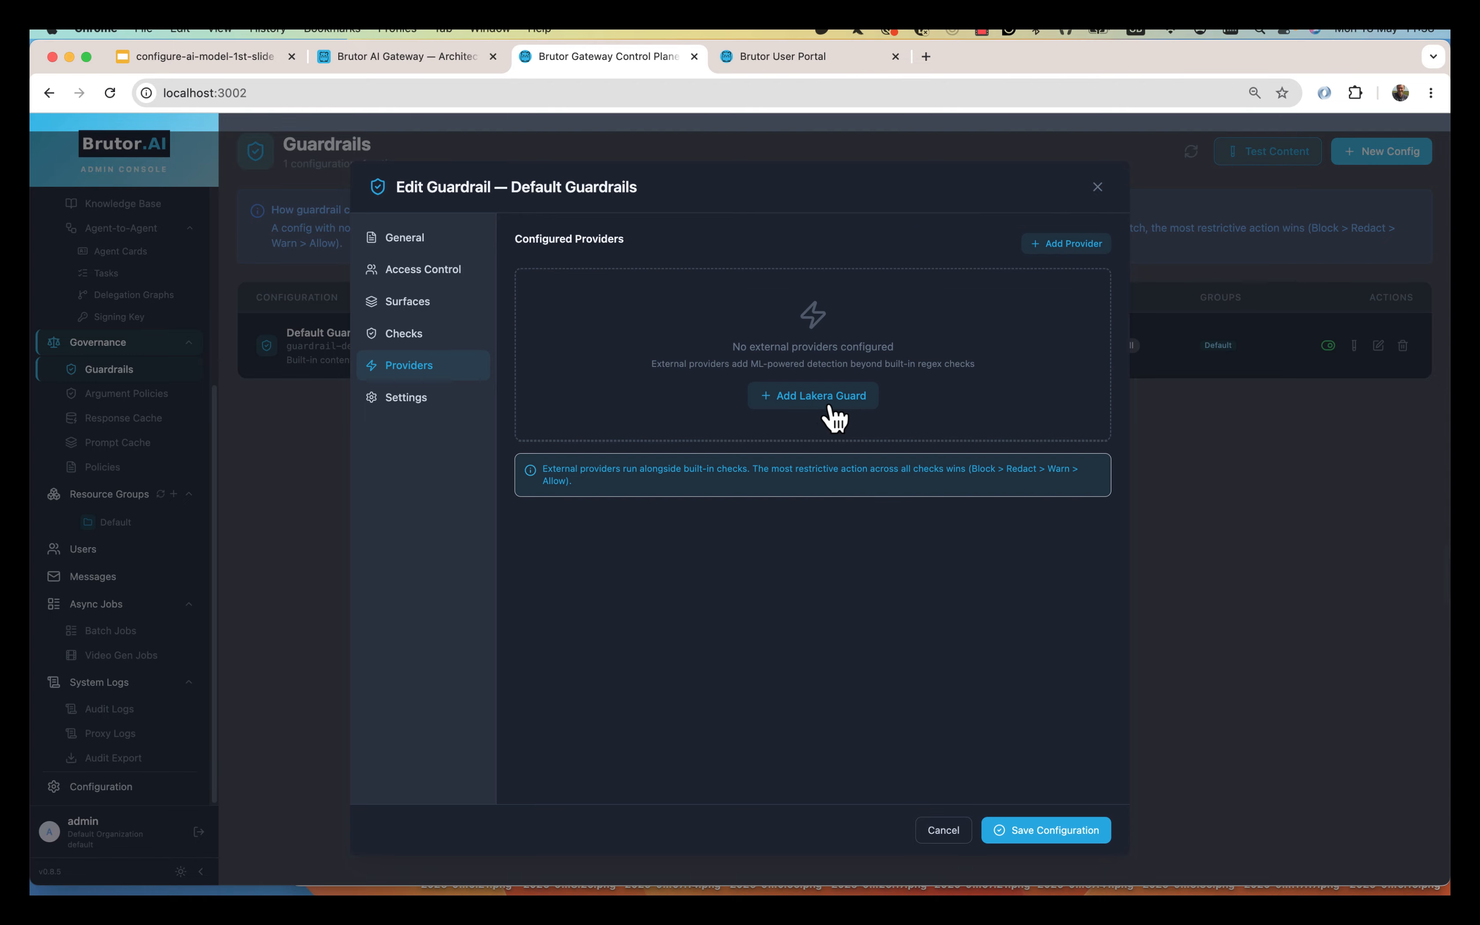
click(945, 839)
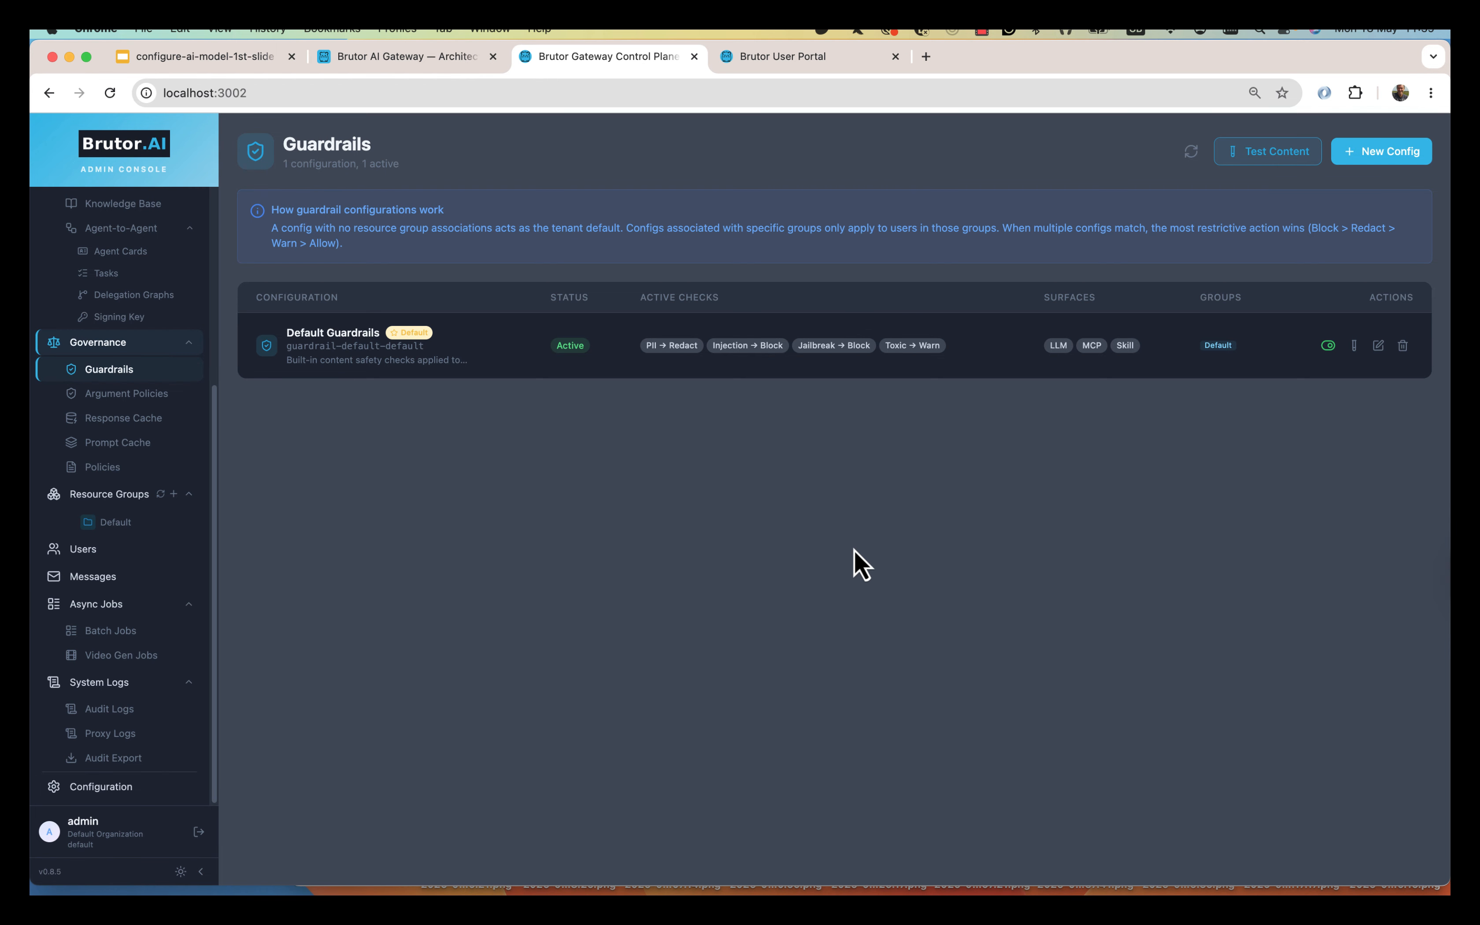
key(super+Tab)
key(alt+Left)
key(alt+Left)
key(alt+Left)
key(alt+Left)
key(alt+Left)
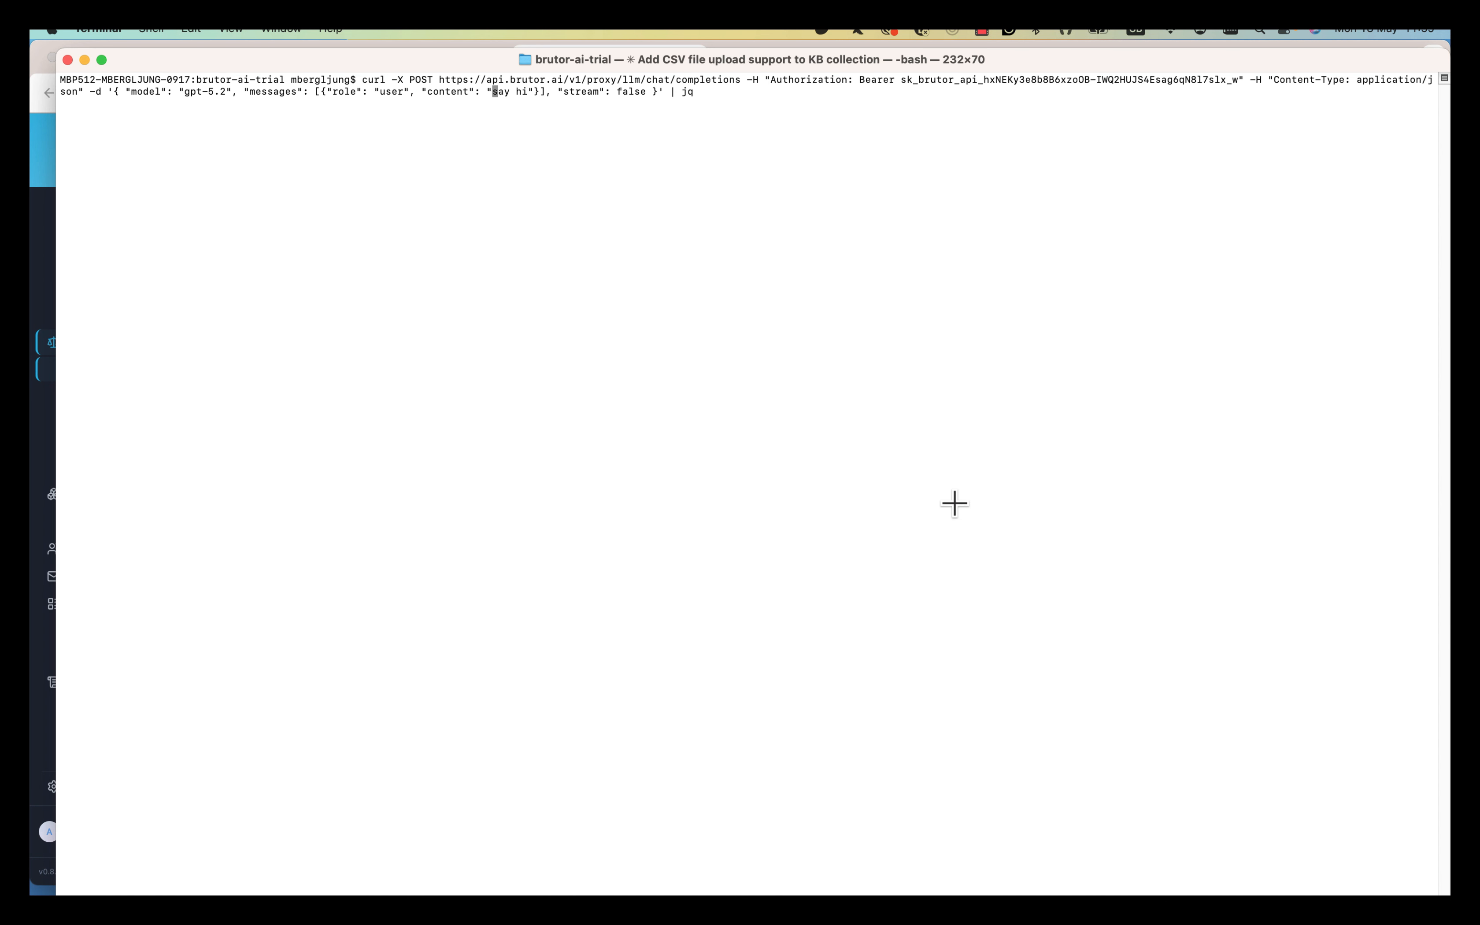
key(alt+Left)
key(alt+Left)
key(alt+Left)
key(alt+Left)
key(alt+Left)
key(alt+Left)
key(alt+Left)
key(alt+Left)
key(alt+Left)
key(alt+Left)
key(alt+Left)
key(alt+Left)
key(alt+Left)
key(alt+Left)
key(alt+Left)
key(alt+Left)
key(alt+Left)
key(alt+Left)
key(alt+Left)
key(alt+Left)
key(Left)
key(BackSpace)
key(BackSpace)
key(BackSpace)
key(BackSpace)
key(BackSpace)
key(BackSpace)
key(BackSpace)
key(BackSpace)
key(BackSpace)
key(BackSpace)
key(BackSpace)
key(BackSpace)
key(BackSpace)
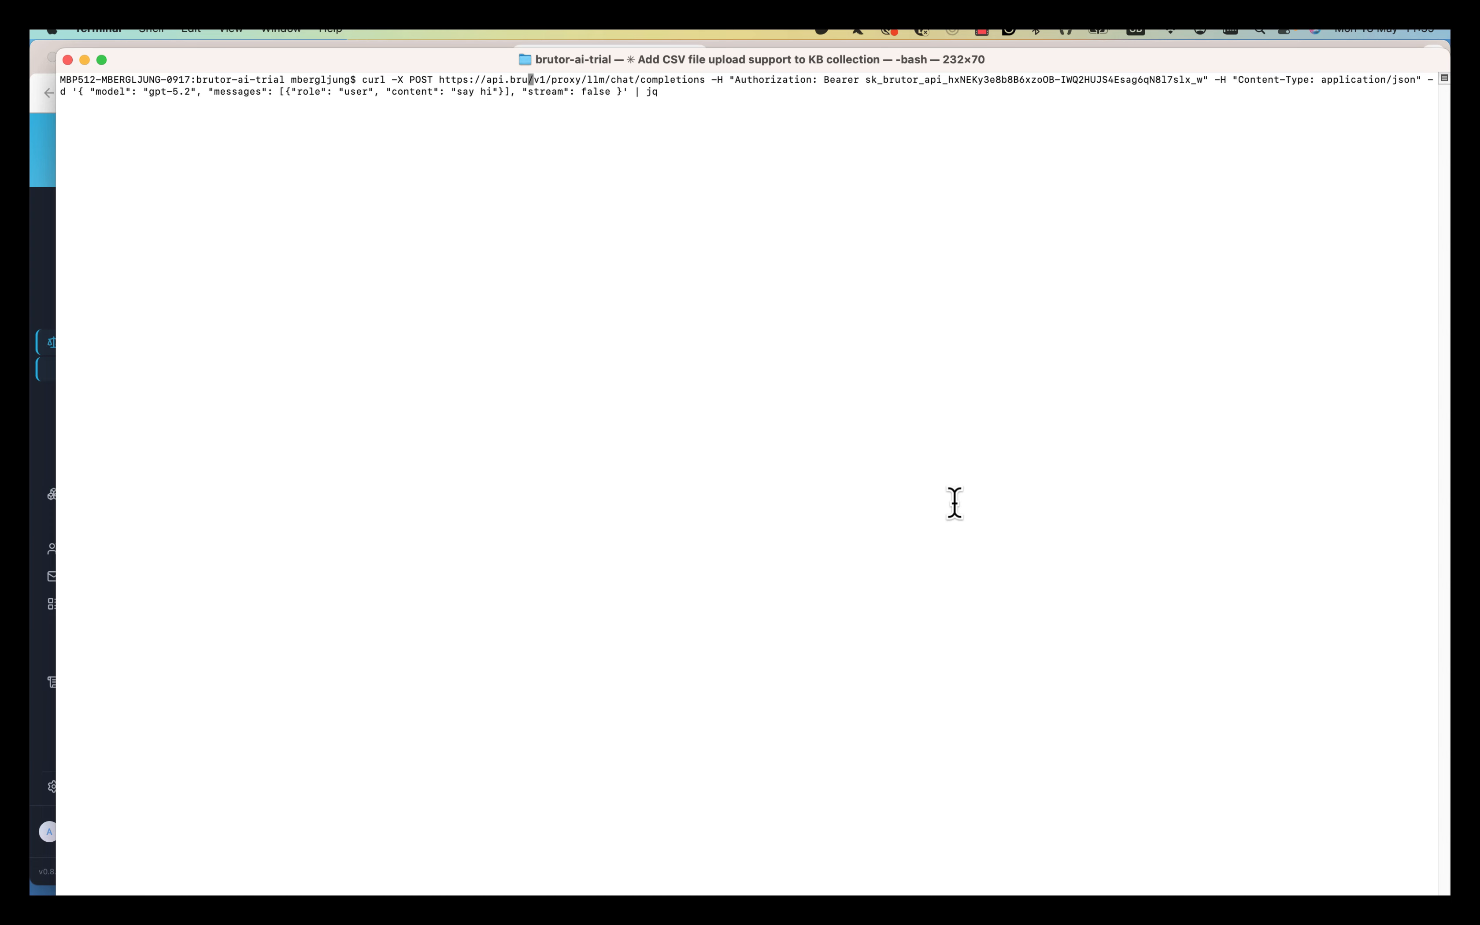
key(Left)
key(Left)
key(Left)
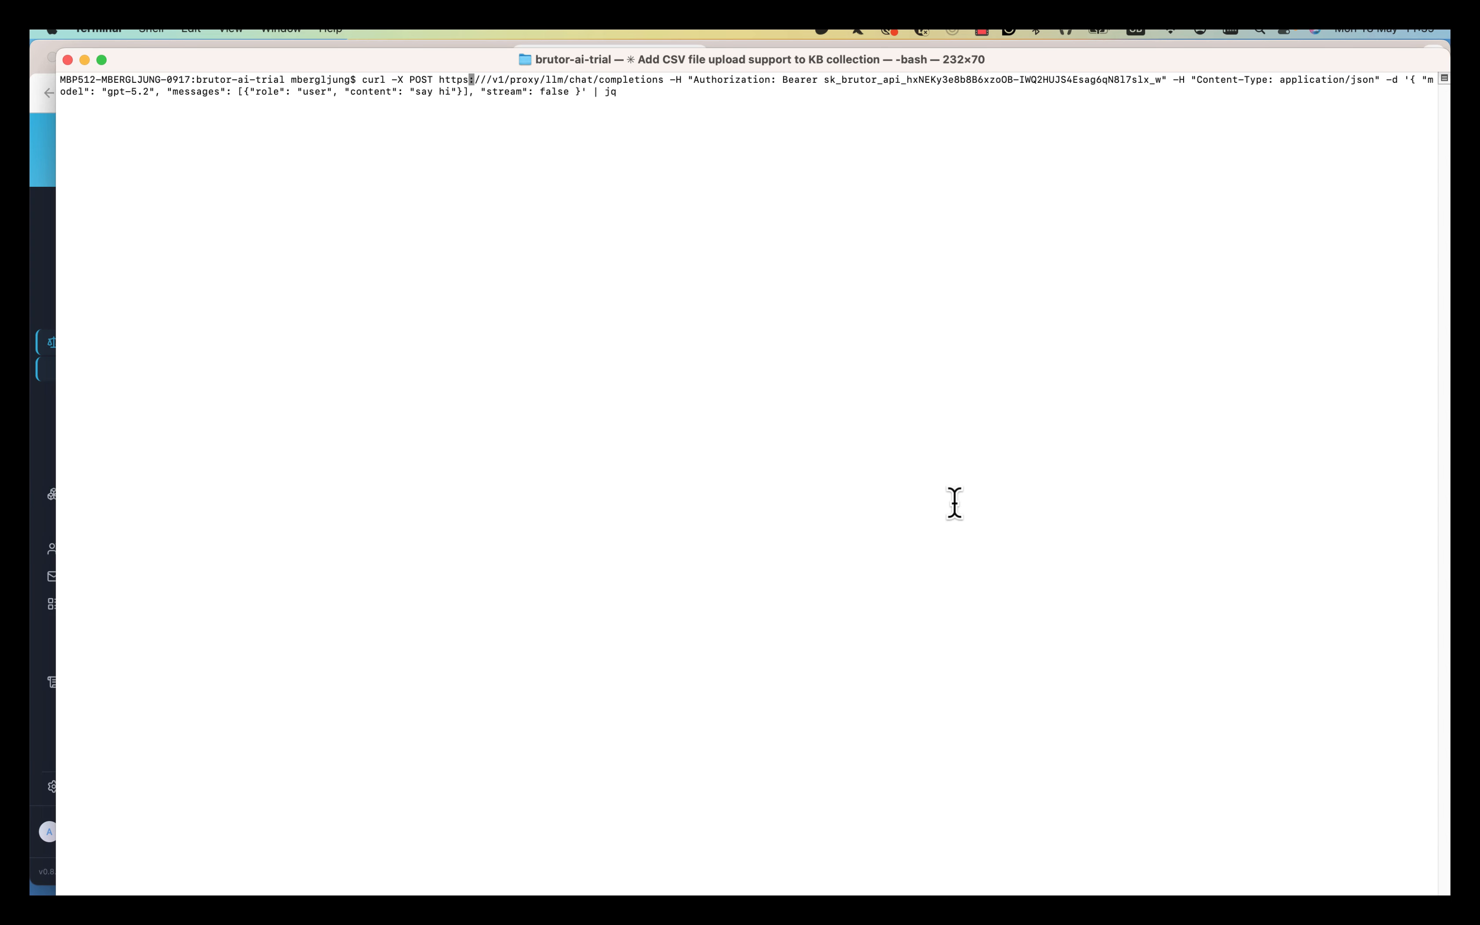
key(BackSpace)
key(Right)
key(Right)
key(Right)
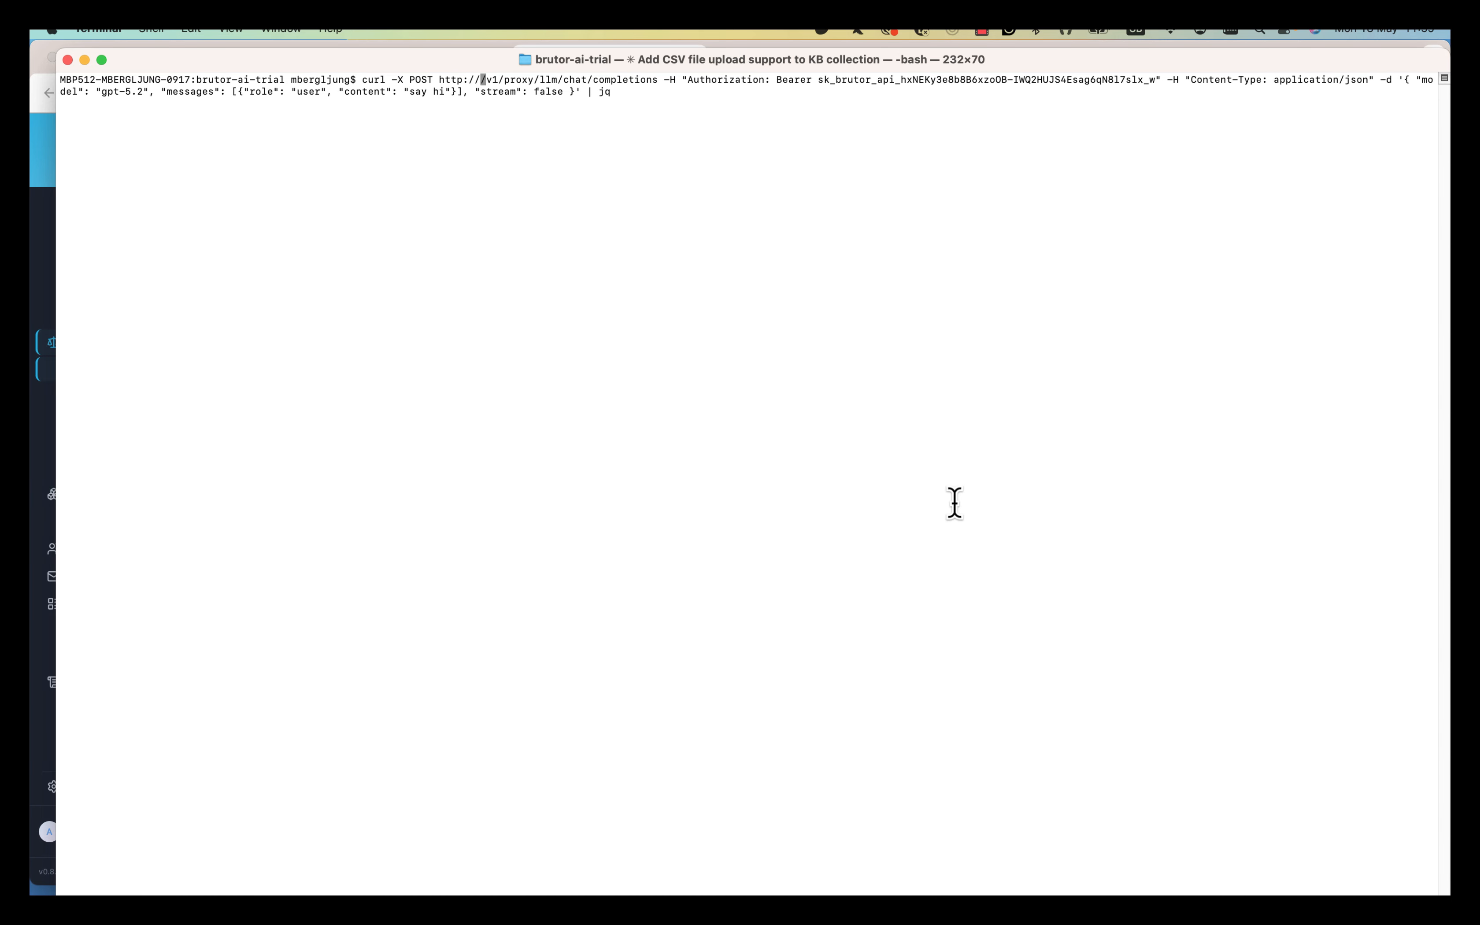
text(localhost:)
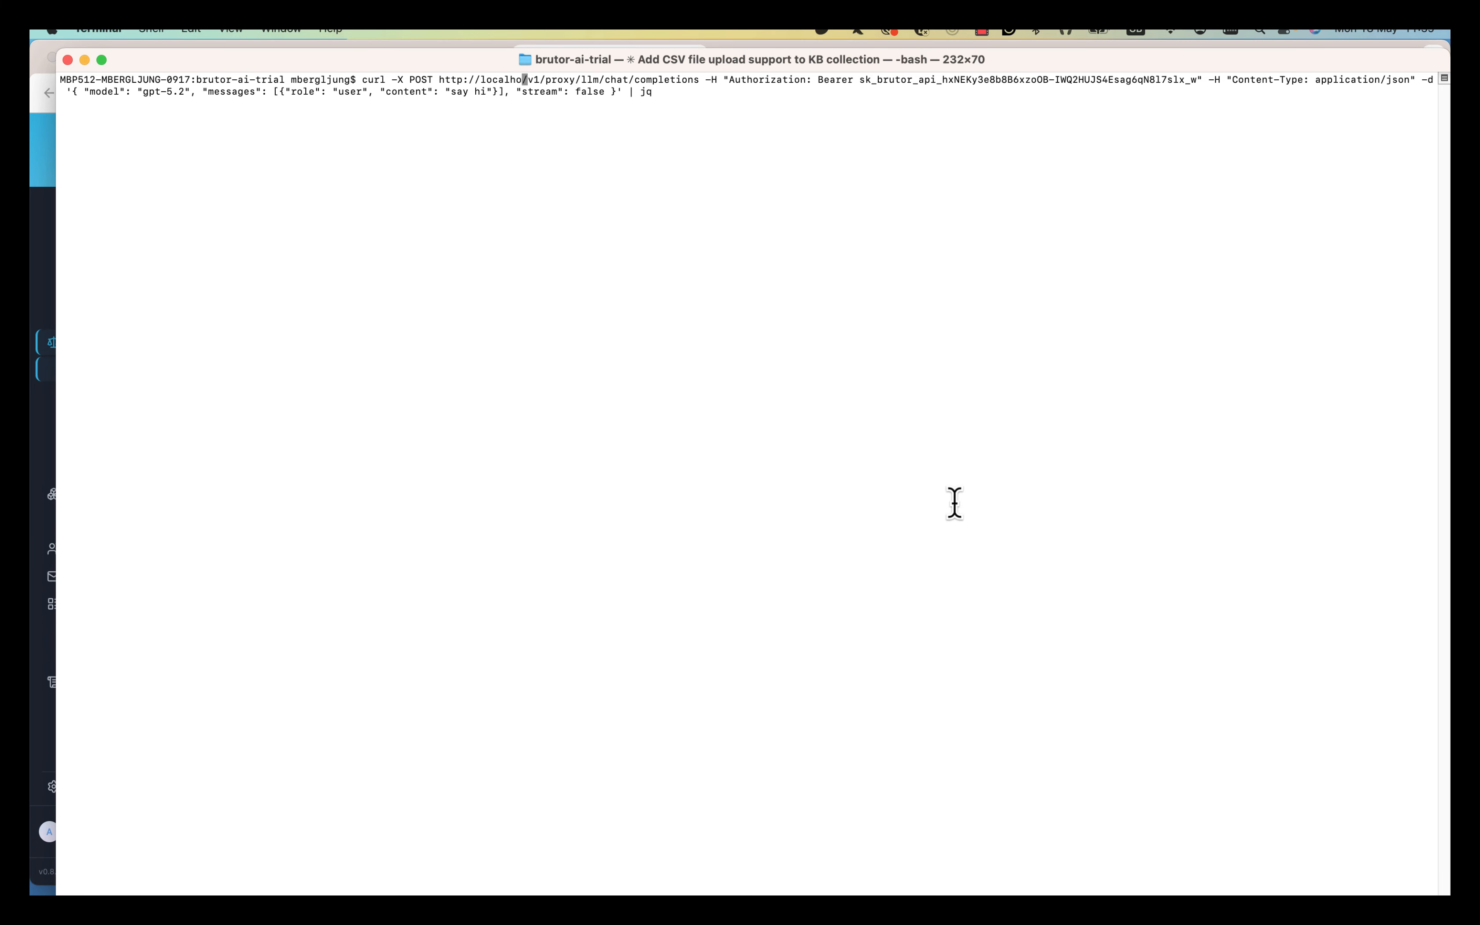
text(8100)
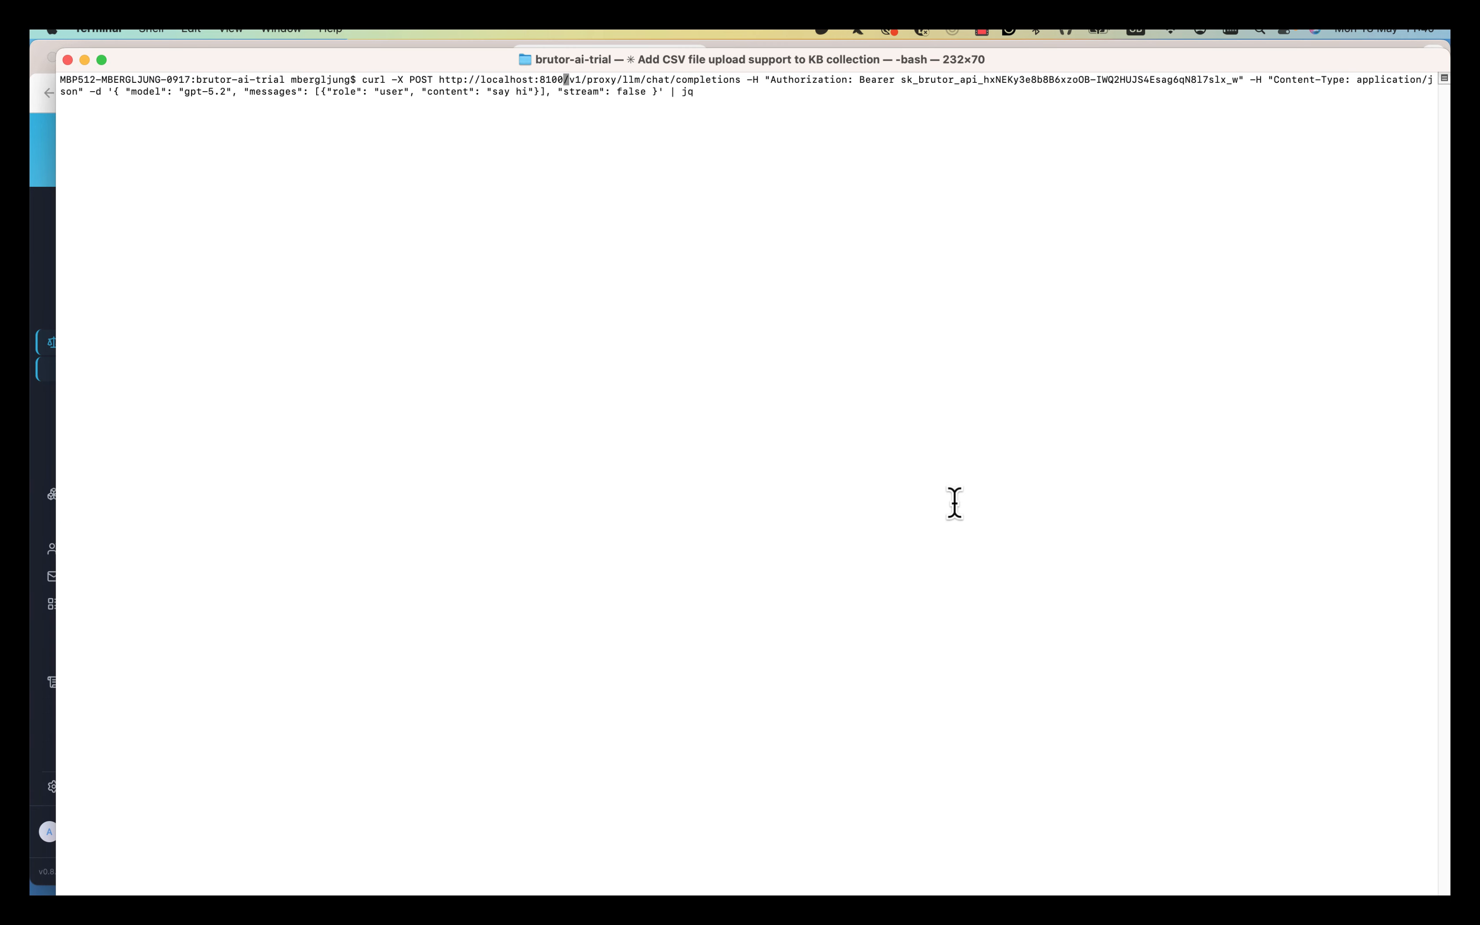
Delete the old bearer API key from the curl command.
key(Right)
key(Right)
key(Right)
key(Right)
key(Right)
key(Right)
key(Right)
key(Right)
key(Right)
key(Right)
key(Right)
key(Right)
key(Right)
key(Right)
key(Right)
key(Right)
key(Right)
key(Right)
key(Right)
key(Right)
key(Right)
key(Right)
key(Right)
key(Right)
key(Right)
key(Right)
key(Right)
key(Right)
key(Right)
key(Right)
key(Right)
key(Right)
key(Right)
key(Right)
key(Right)
key(Right)
key(Right)
key(Right)
key(Right)
key(Right)
key(Delete)
key(Delete)
key(Delete)
key(Delete)
key(Delete)
key(Delete)
key(Delete)
key(Delete)
key(Delete)
key(Delete)
key(Delete)
key(Delete)
key(Delete)
key(Delete)
key(Delete)
key(Delete)
key(Delete)
key(Delete)
key(Delete)
key(Delete)
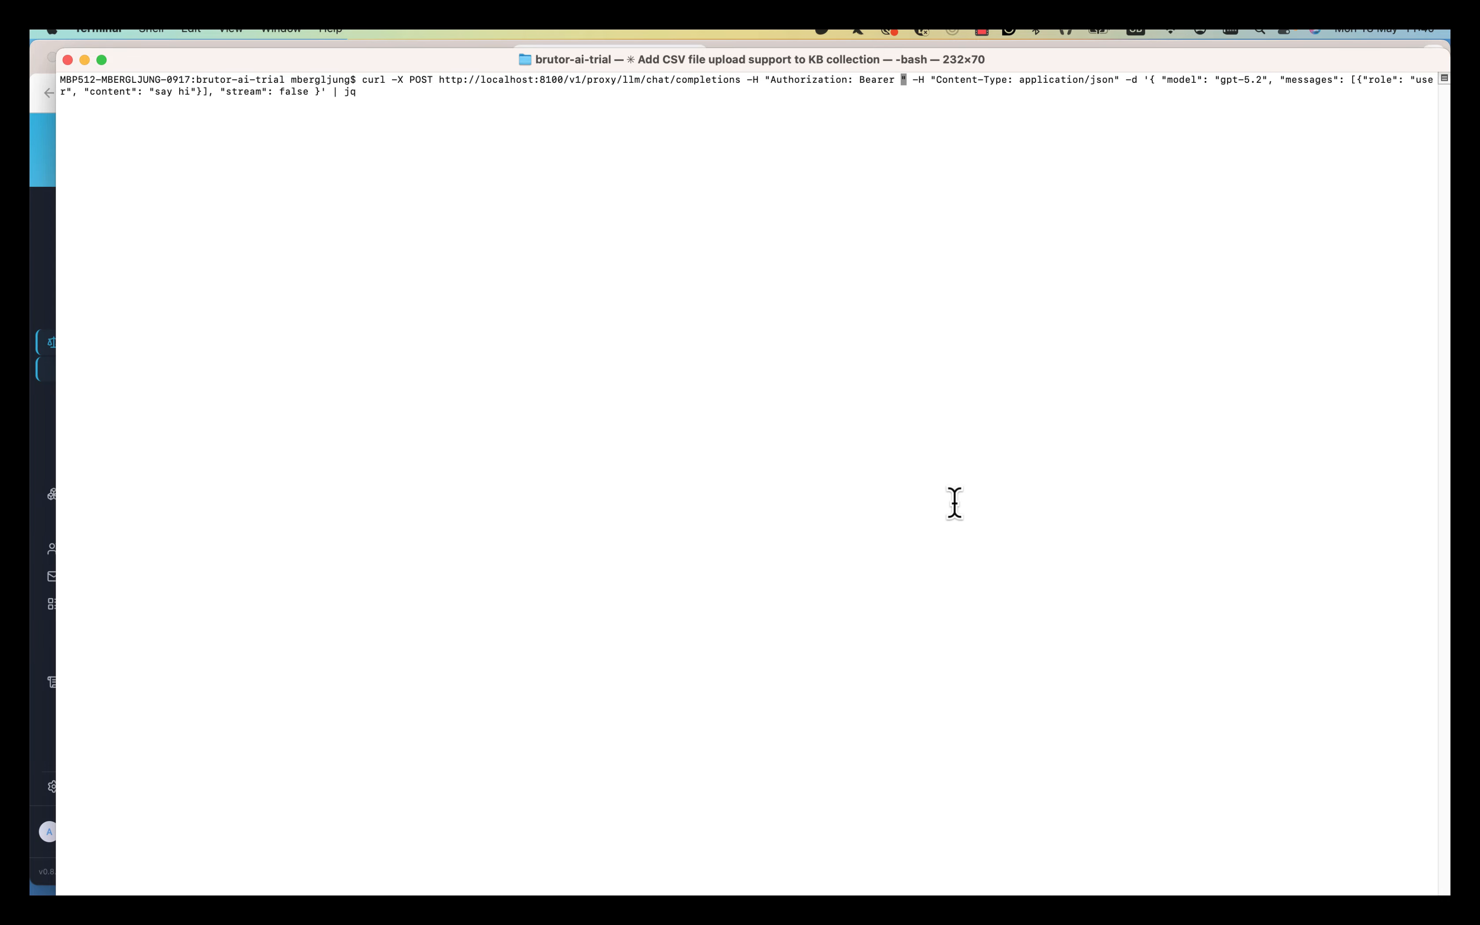
key(super+Tab)
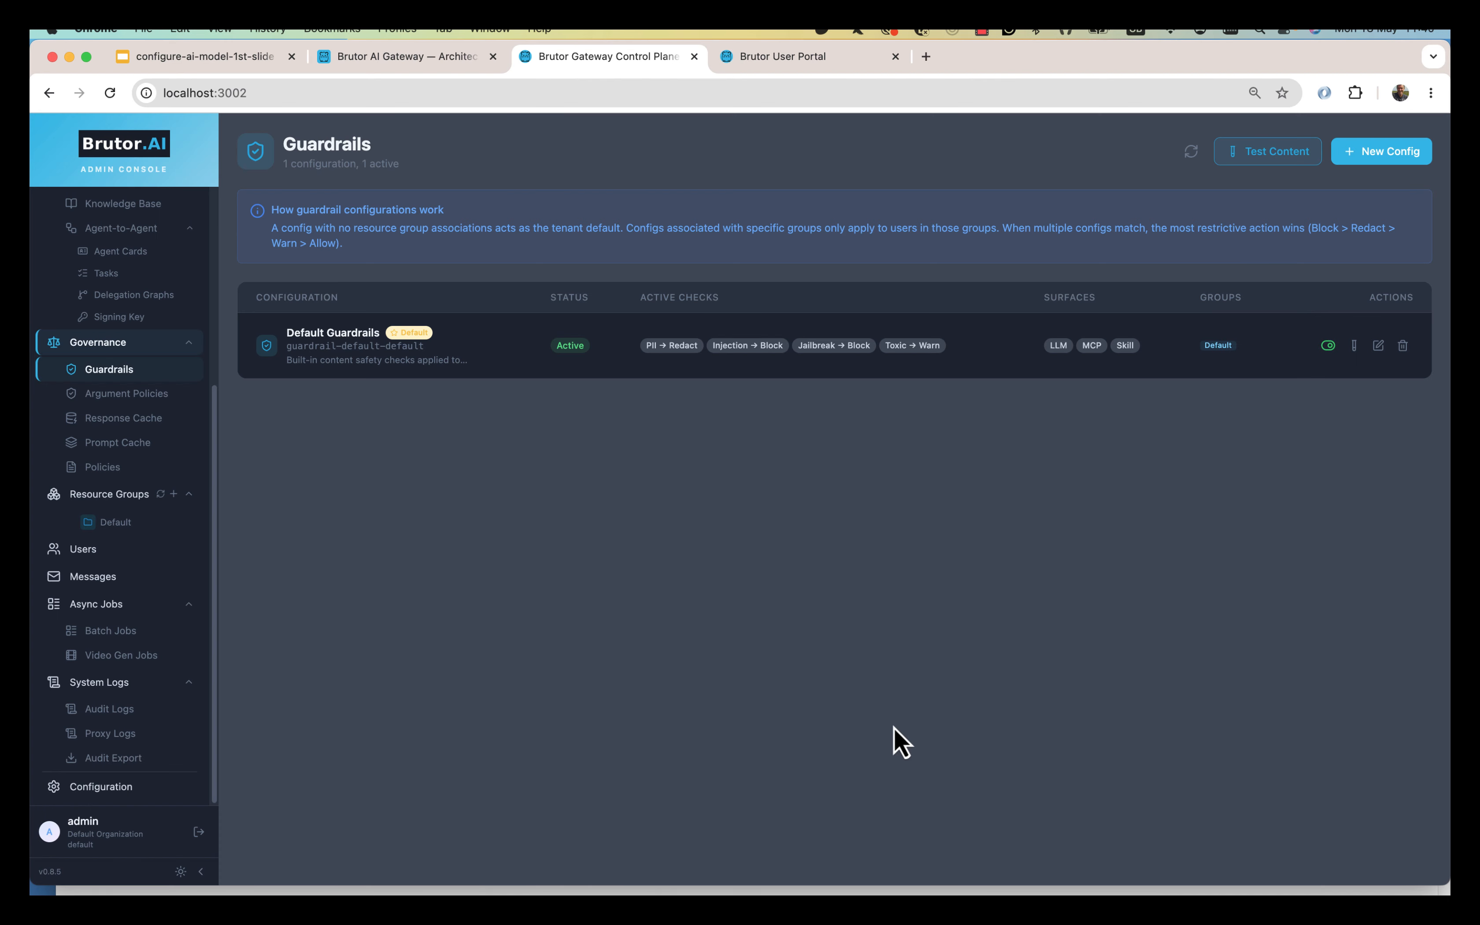
Create a shared Default-group API key named AGENT_KEY with expiry 17/06/2026.
click(162, 521)
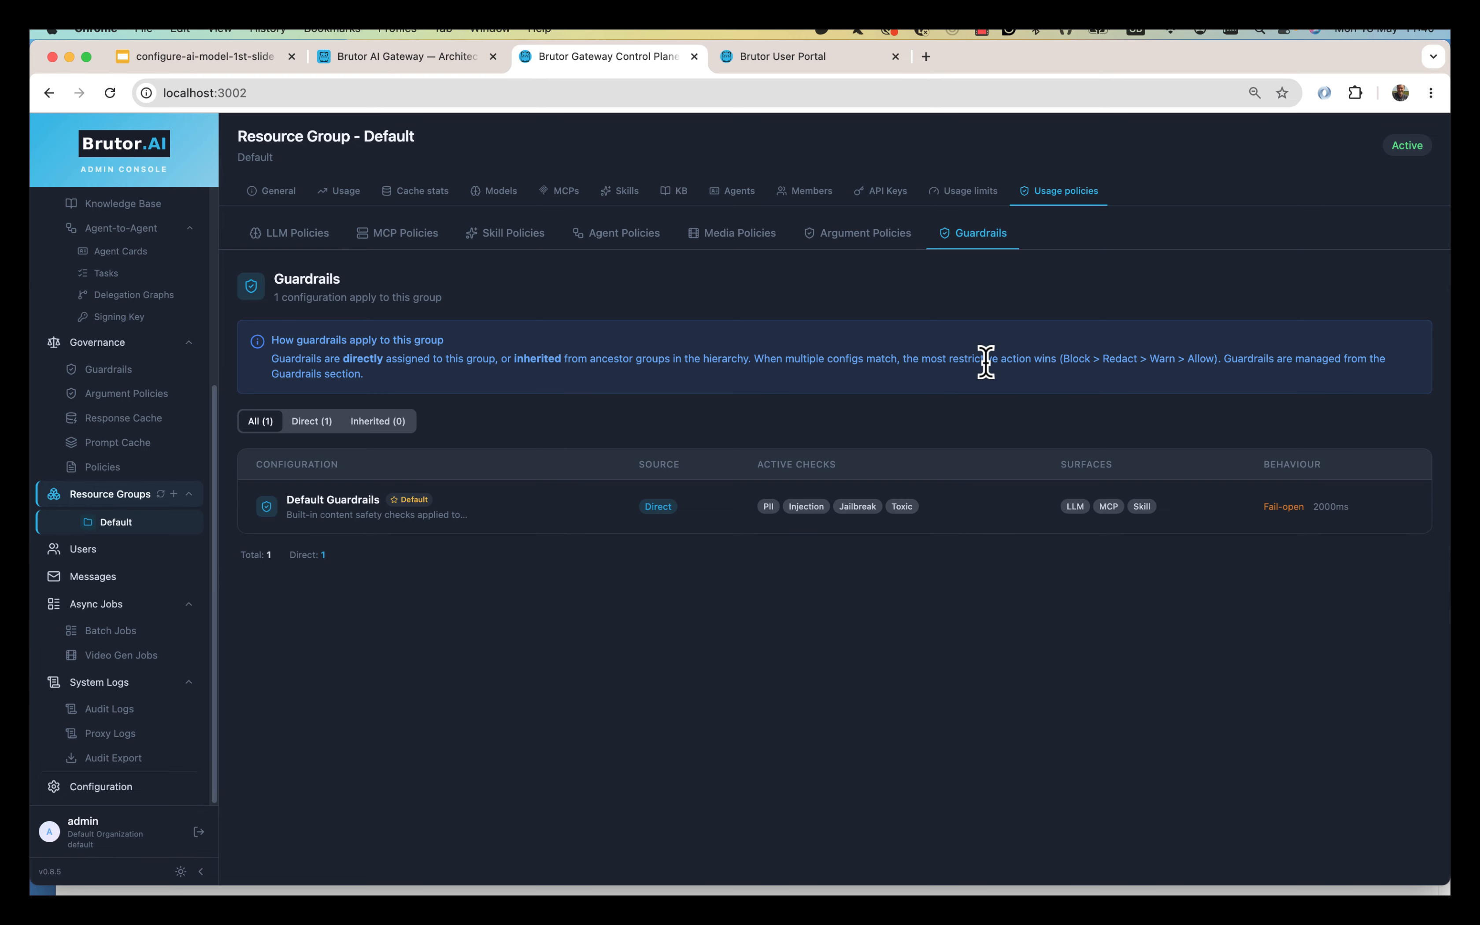
click(904, 201)
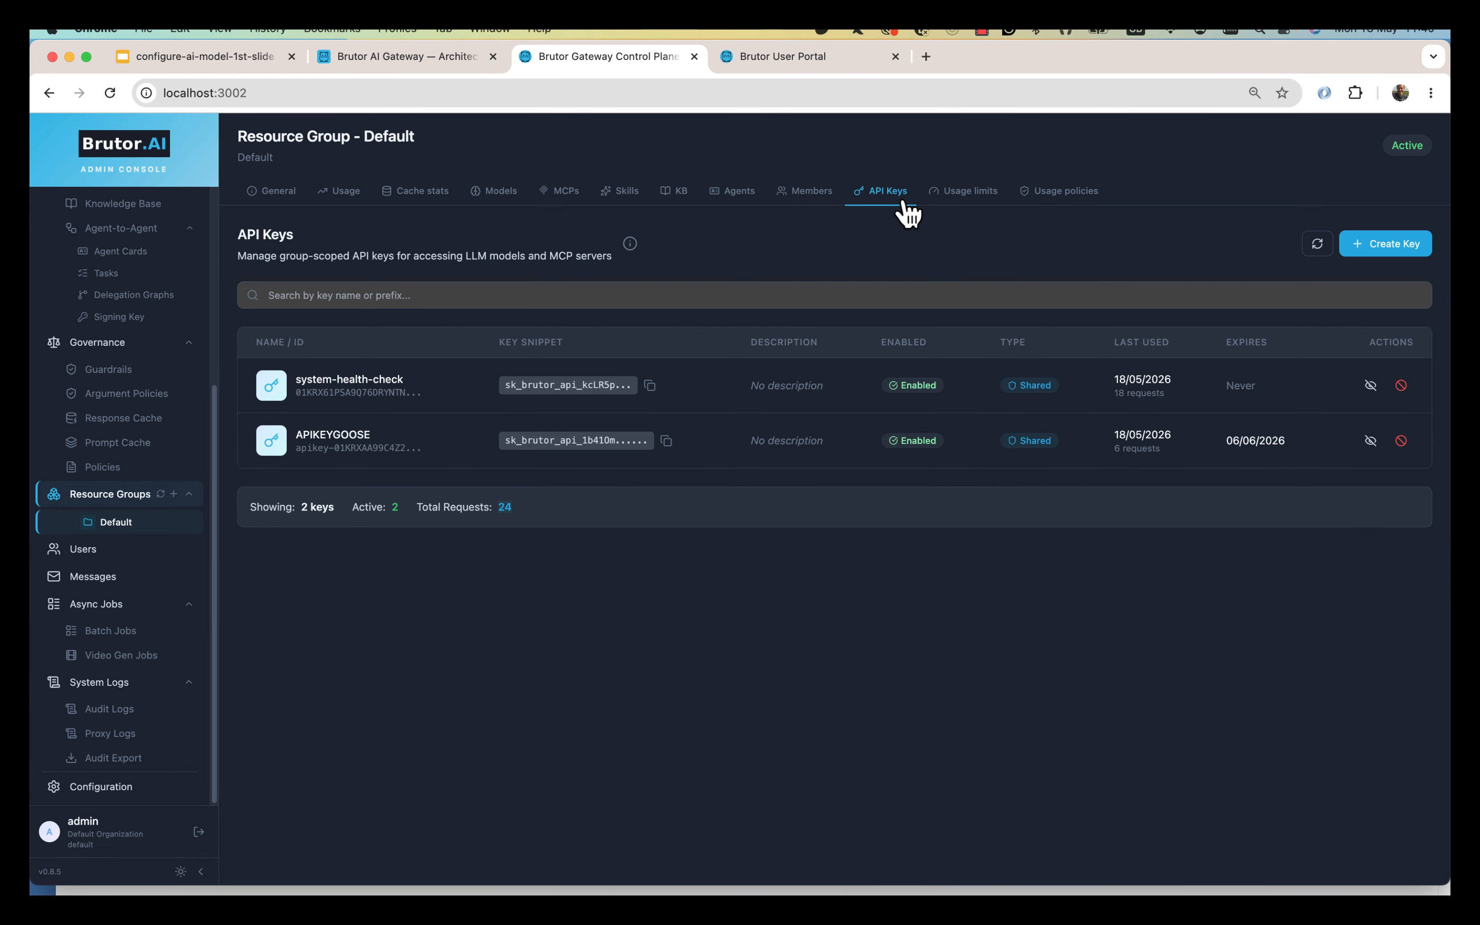
click(1391, 246)
click(634, 332)
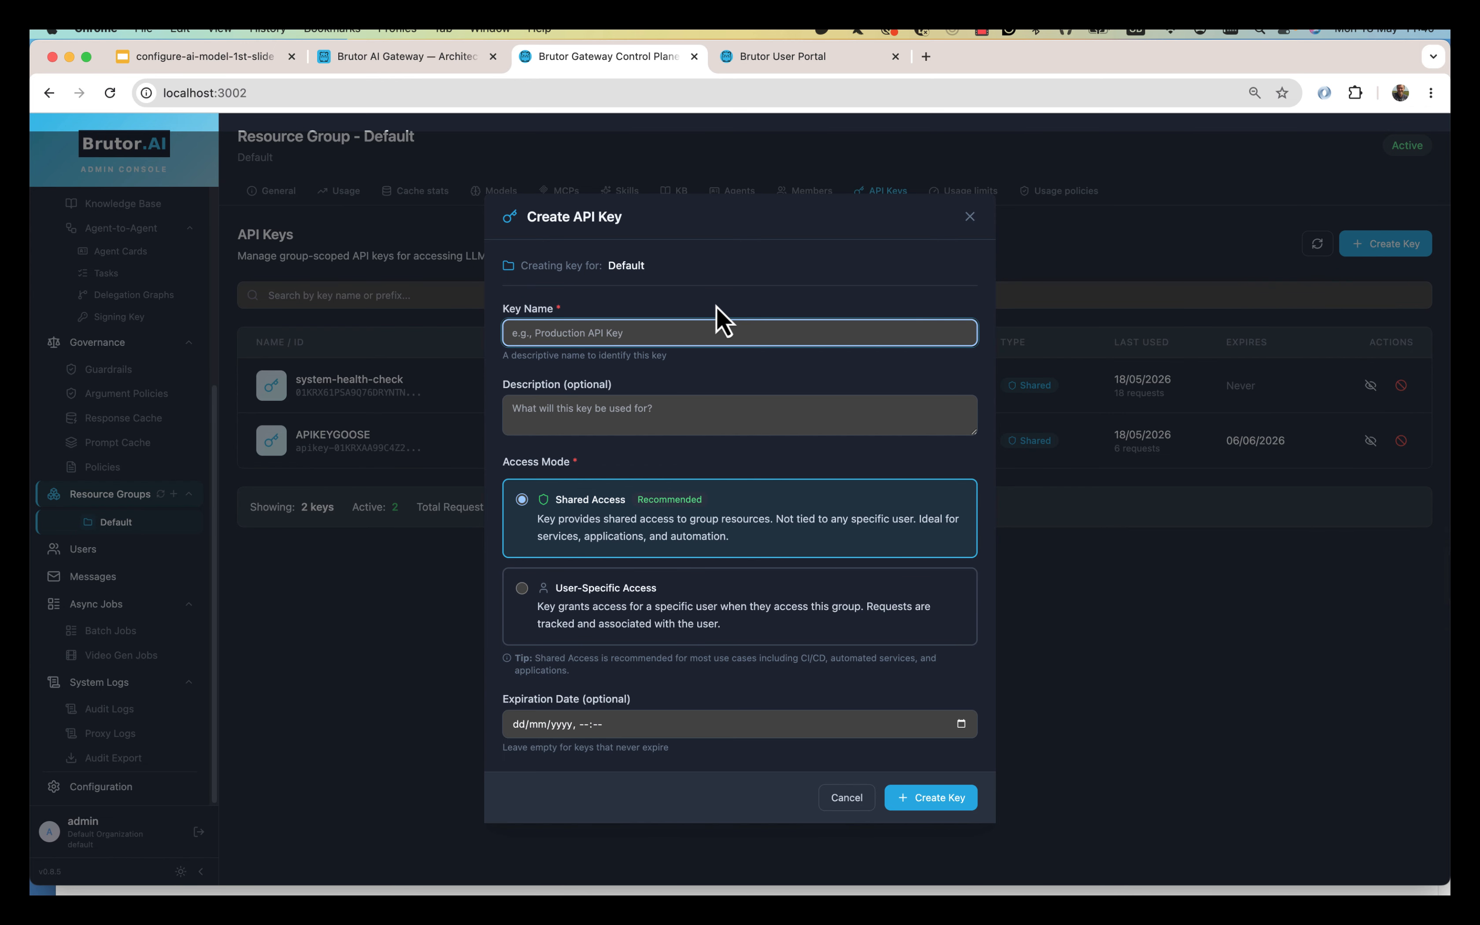
text(AGENT_KEY)
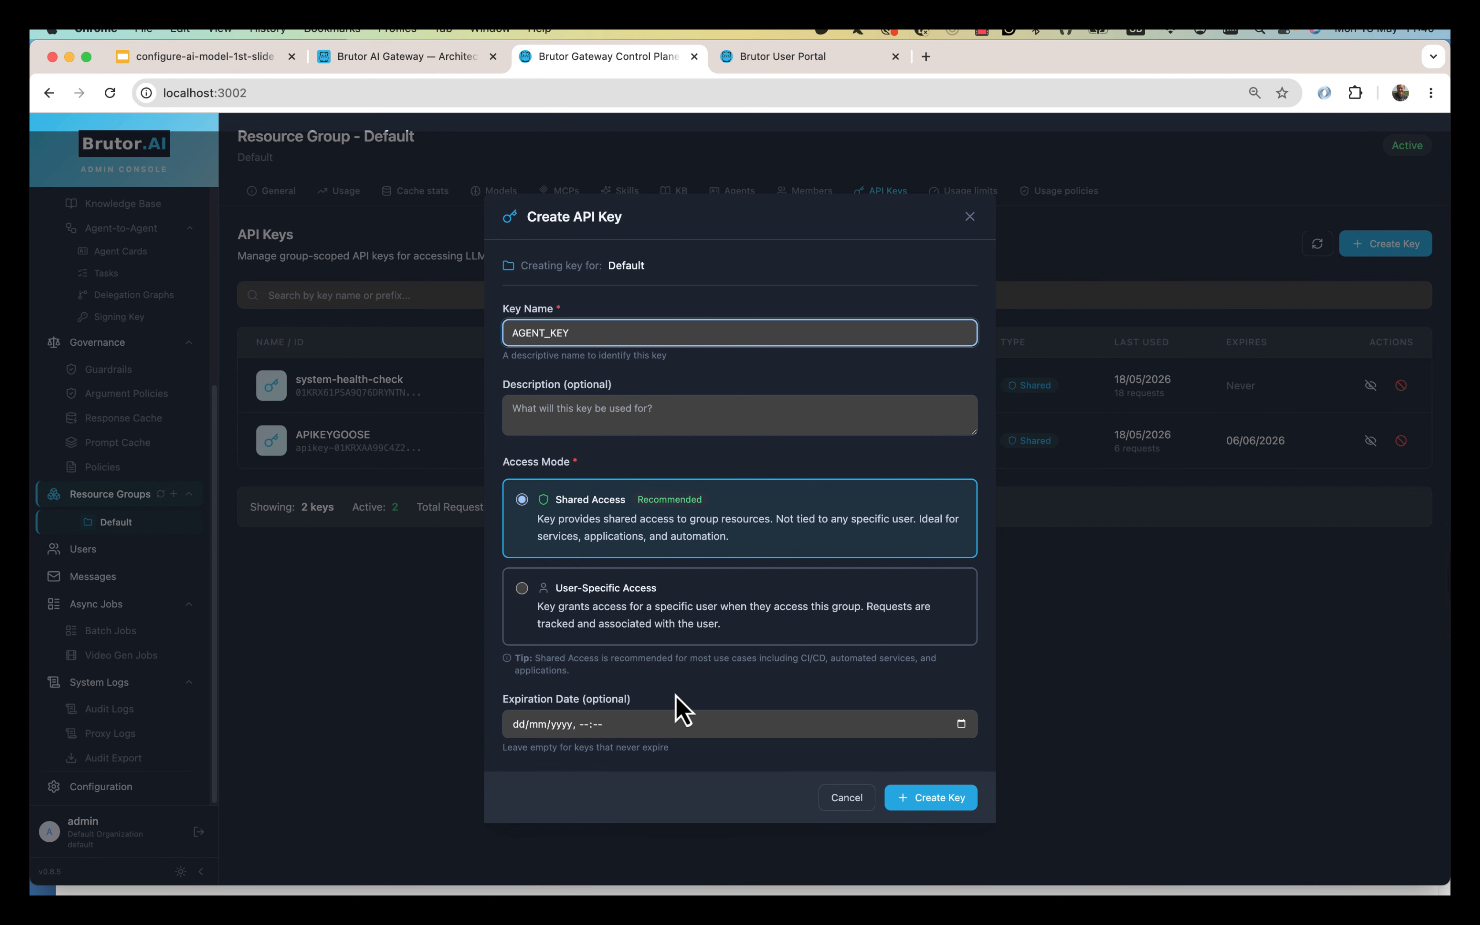
click(959, 730)
click(960, 729)
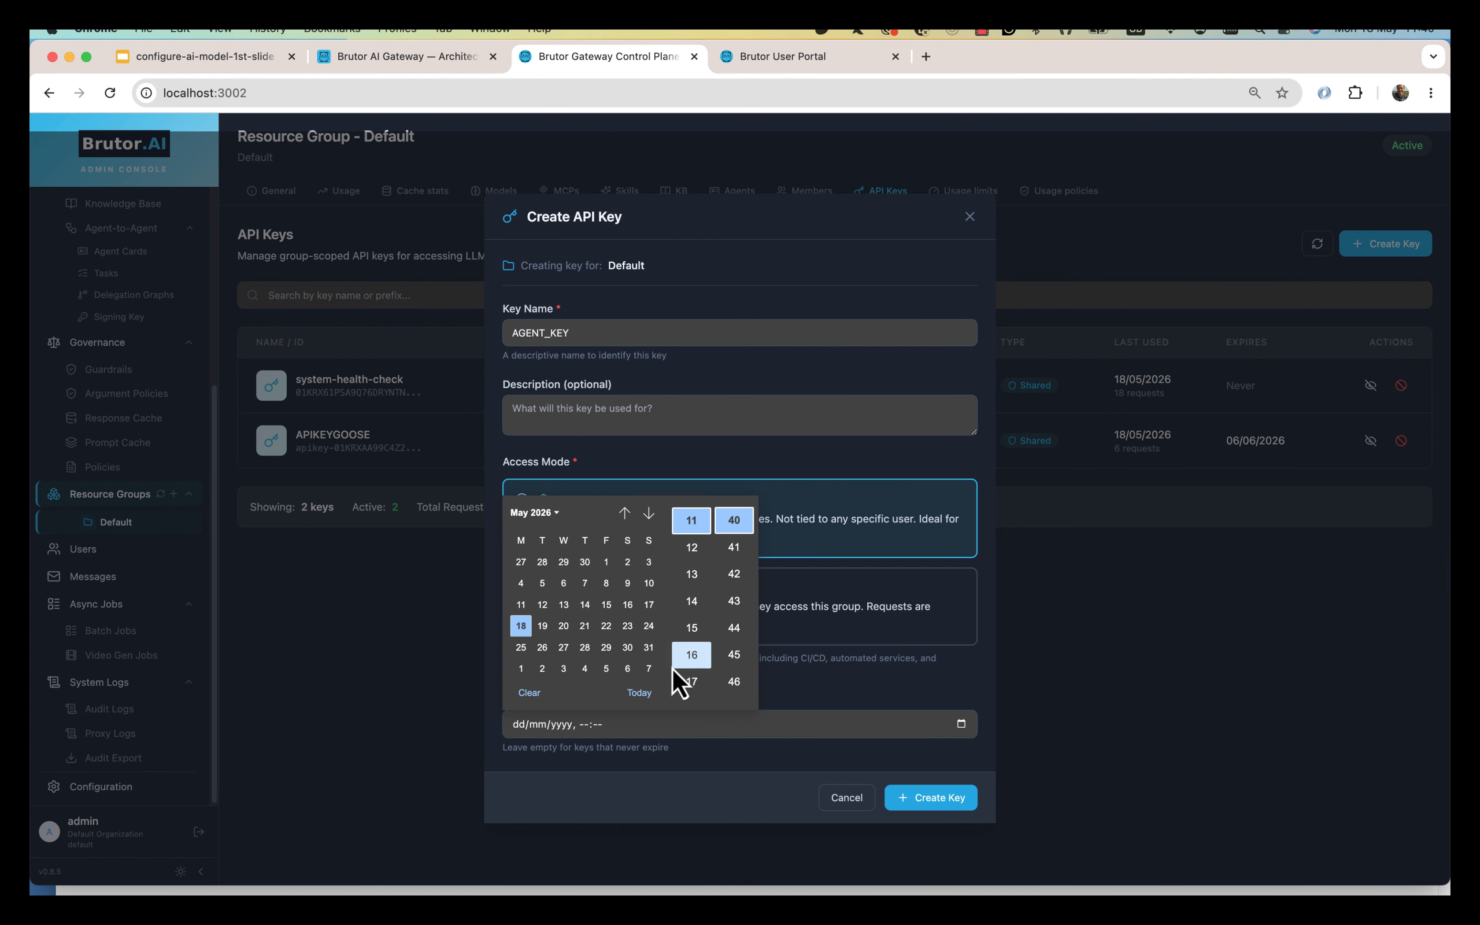
scroll(568, 663, down, 2)
click(569, 665)
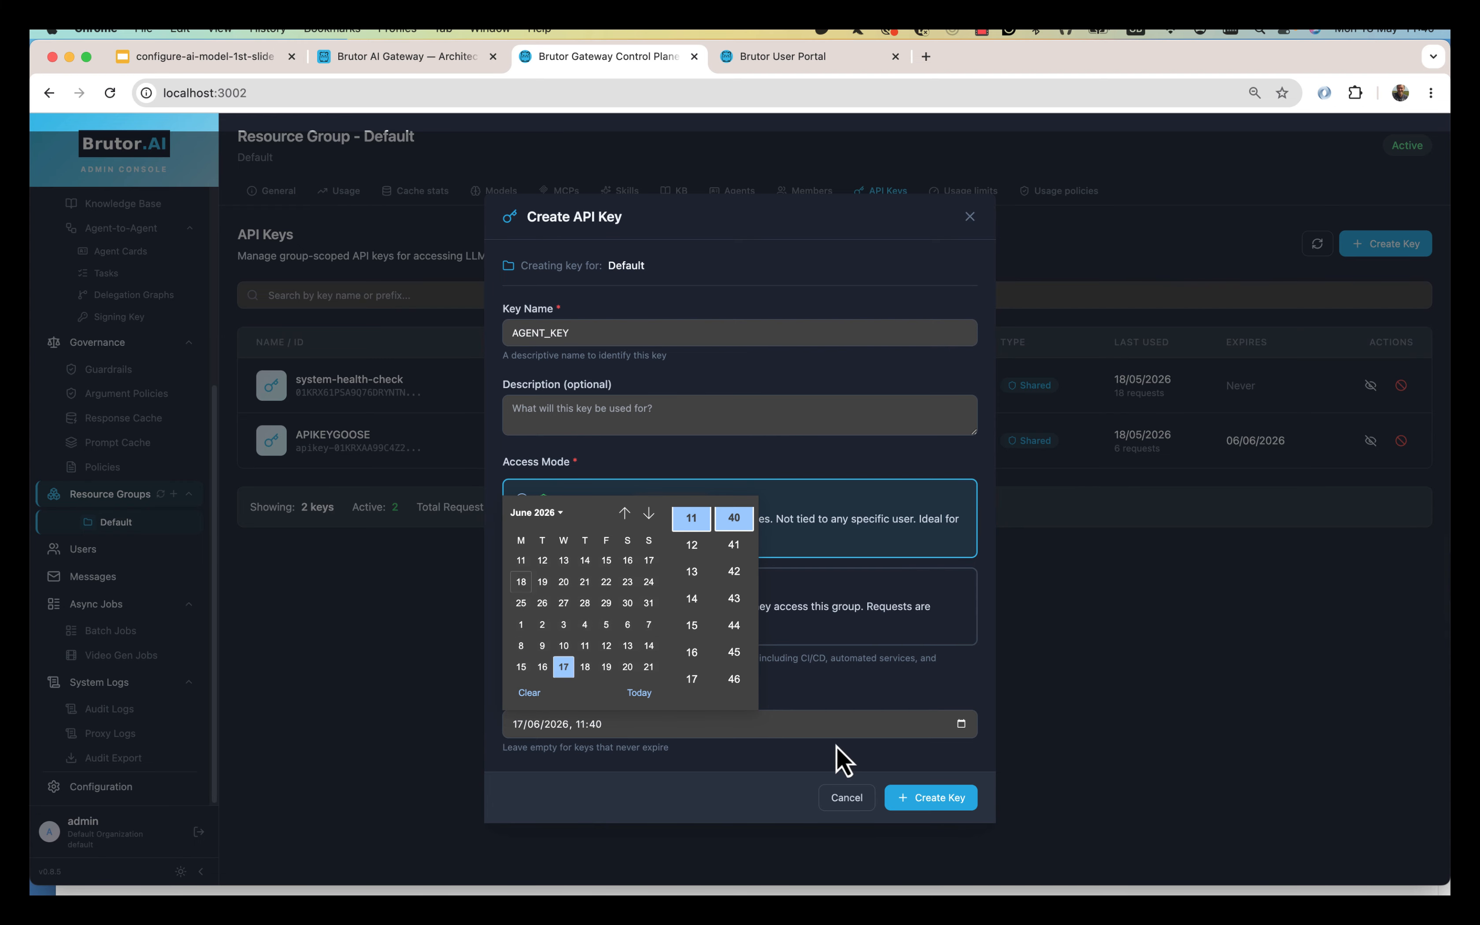
click(857, 761)
click(934, 799)
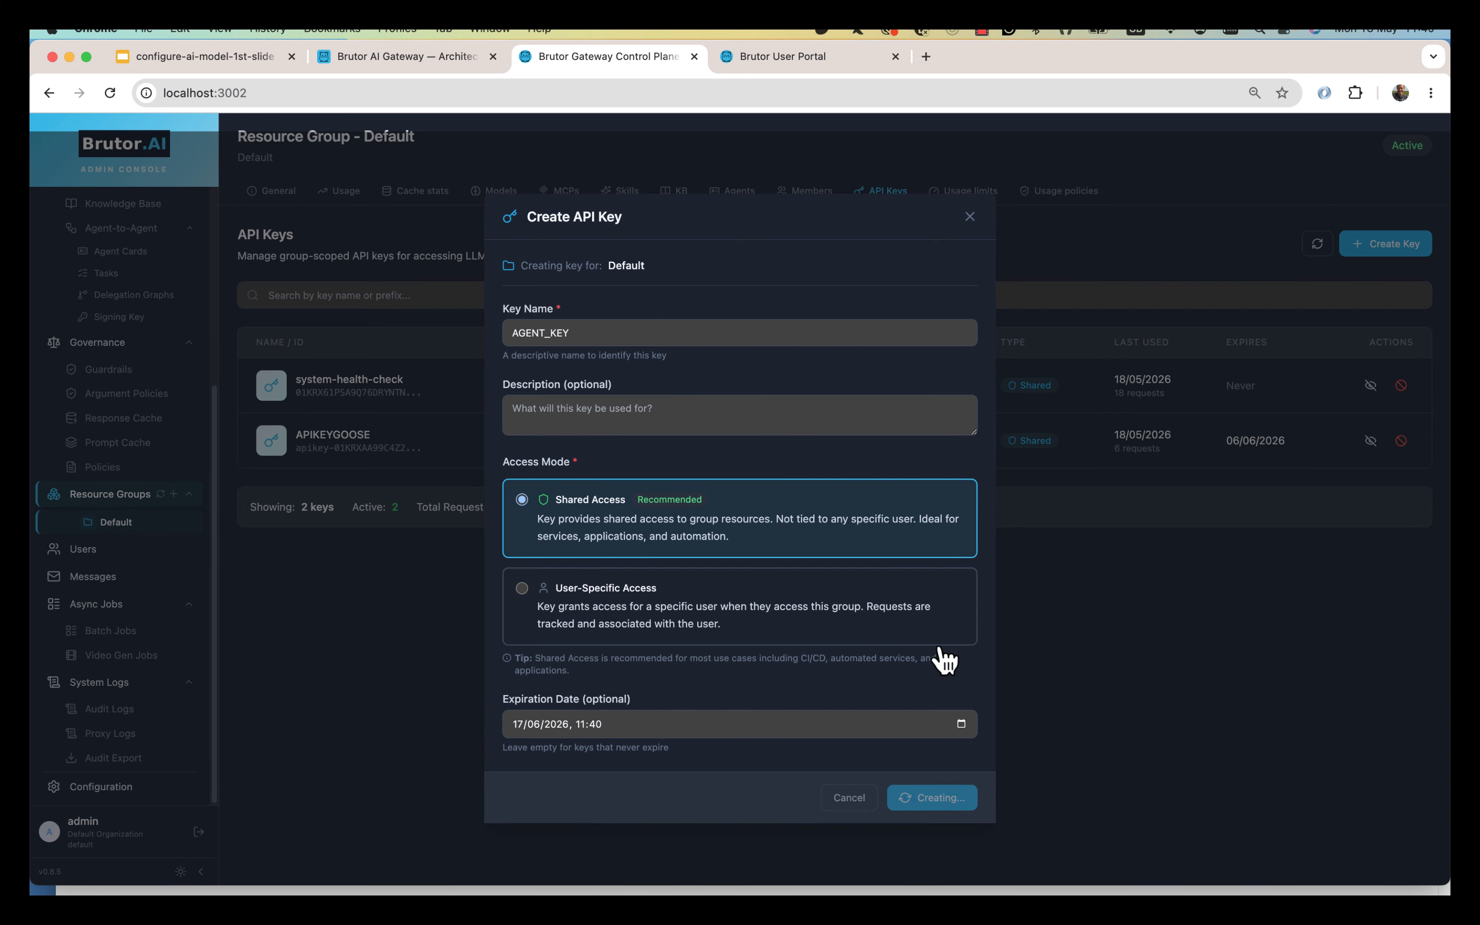
click(945, 676)
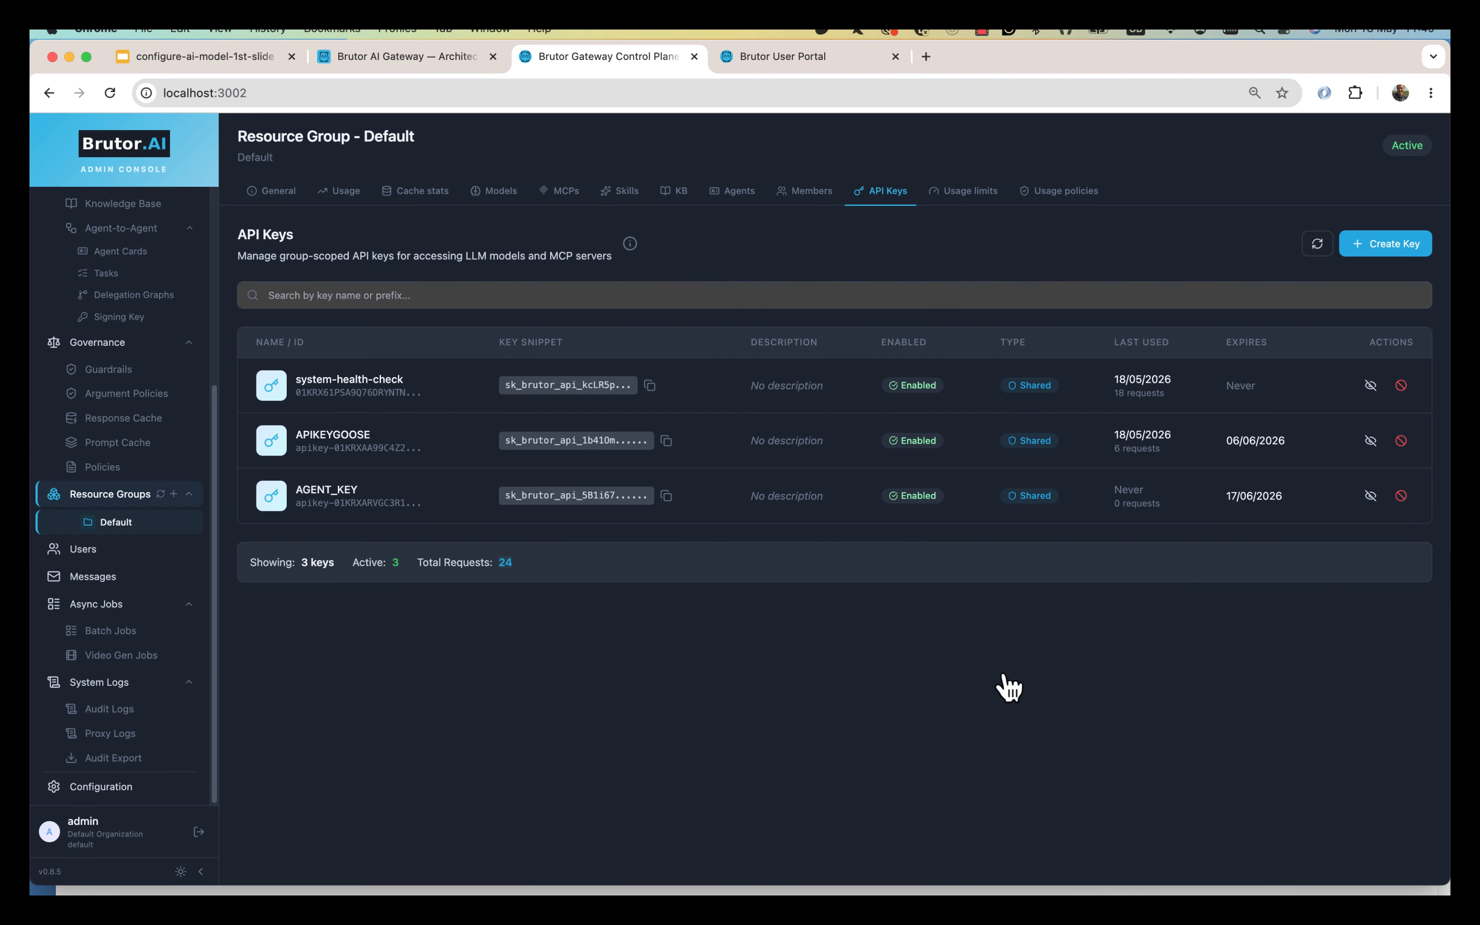
Run the localhost curl request with AGENT_KEY and check gpt-5.2's 'Hi!' reply and token usage.
key(super+Tab)
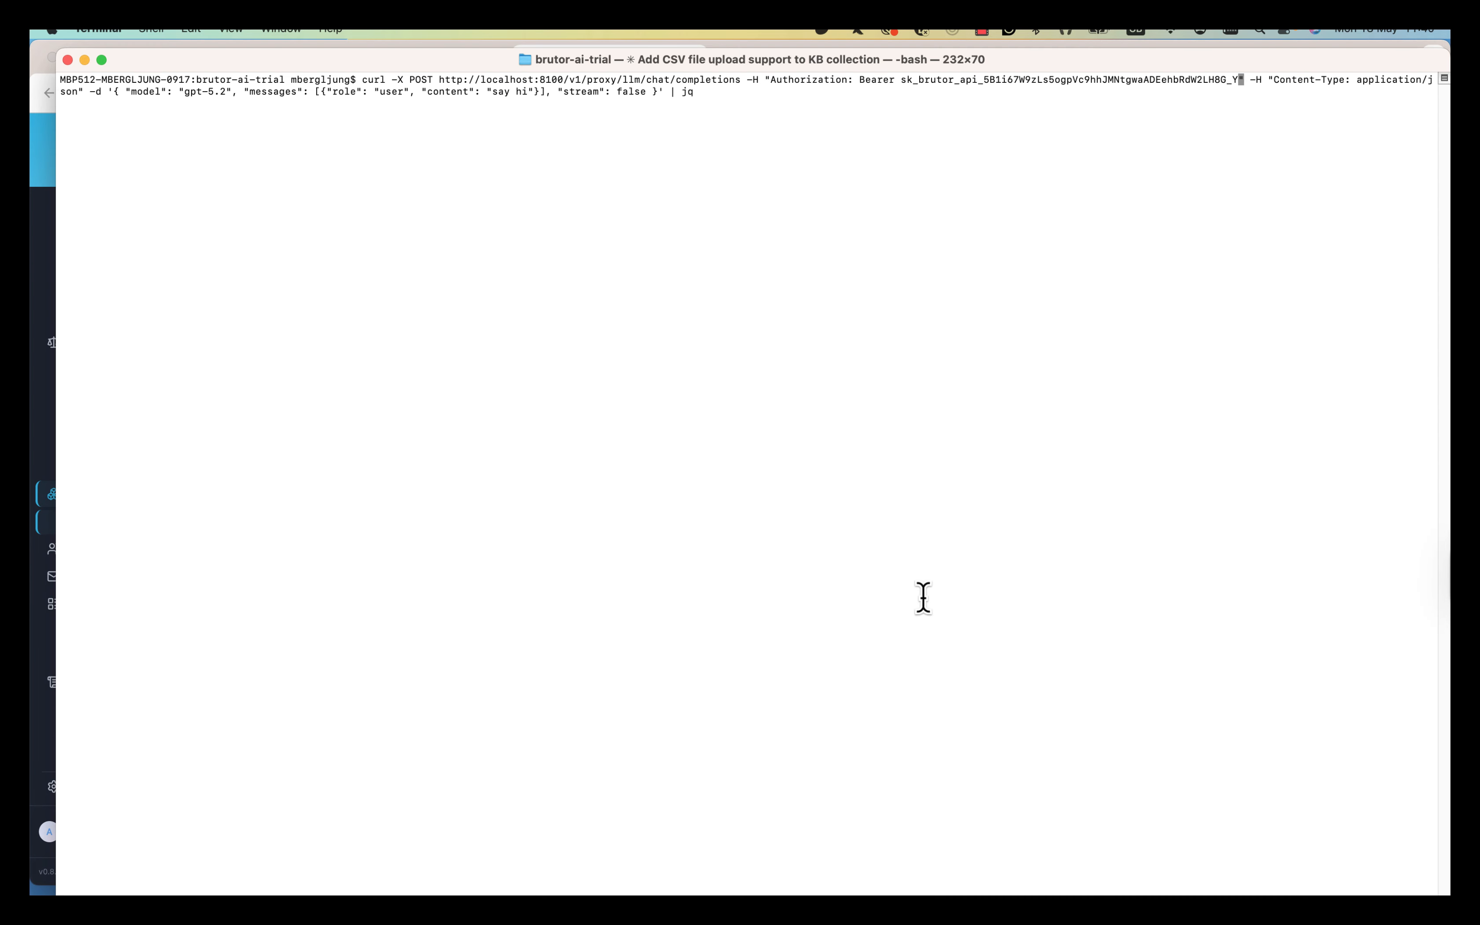
key(alt+Right)
key(alt+Right)
key(alt+Right)
key(alt+Right)
key(alt+Right)
key(alt+Right)
key(alt+Right)
key(alt+Right)
key(alt+Right)
key(alt+Right)
key(alt+Right)
key(alt+Right)
key(alt+Right)
key(Return)
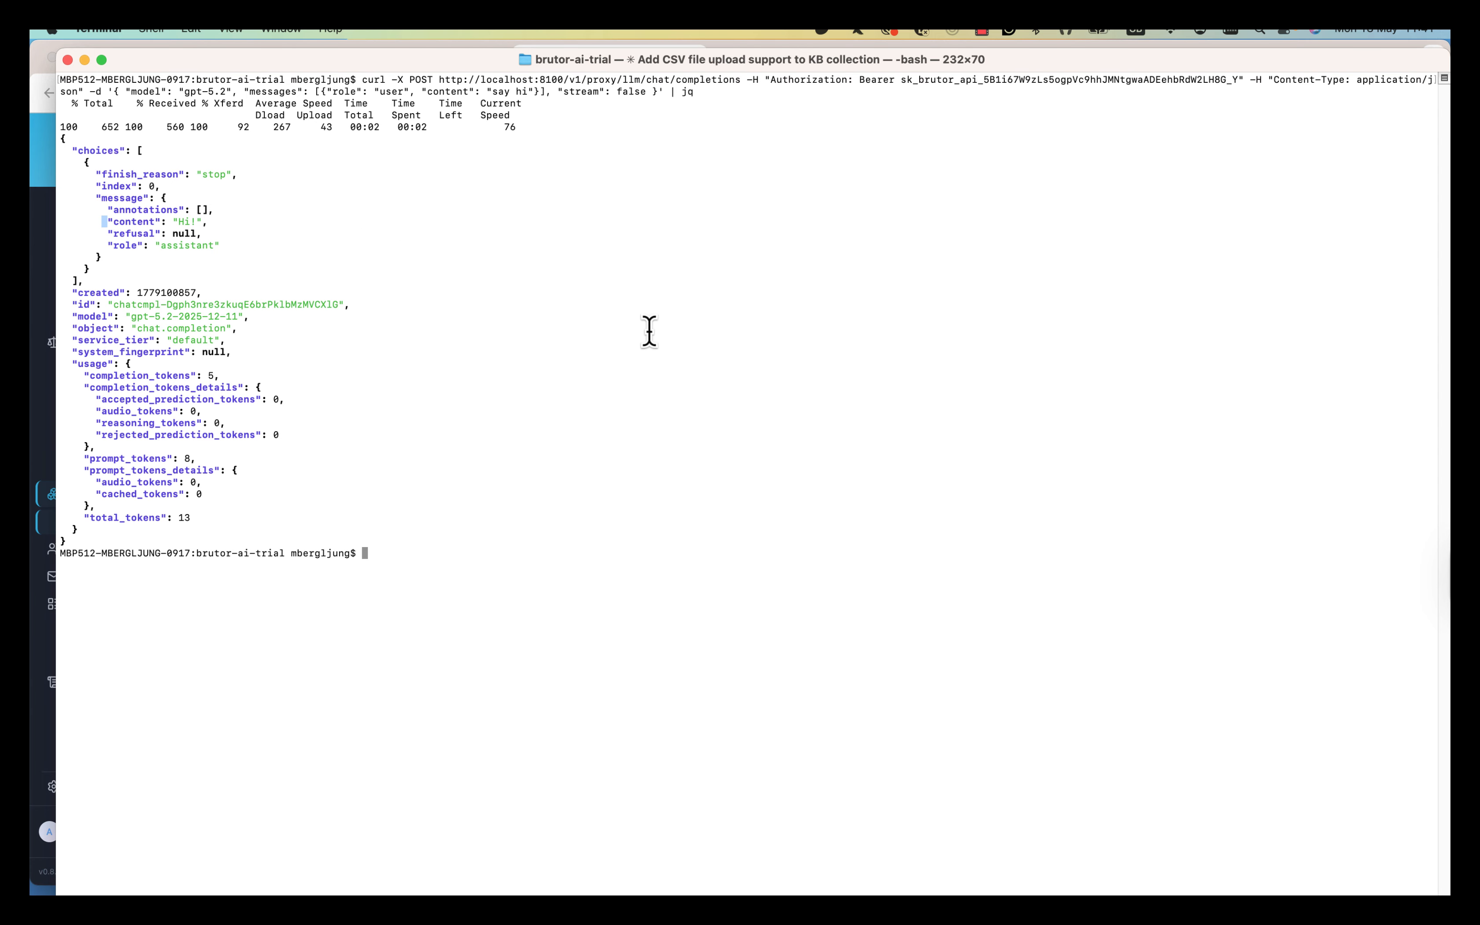
drag(105, 222, 208, 222)
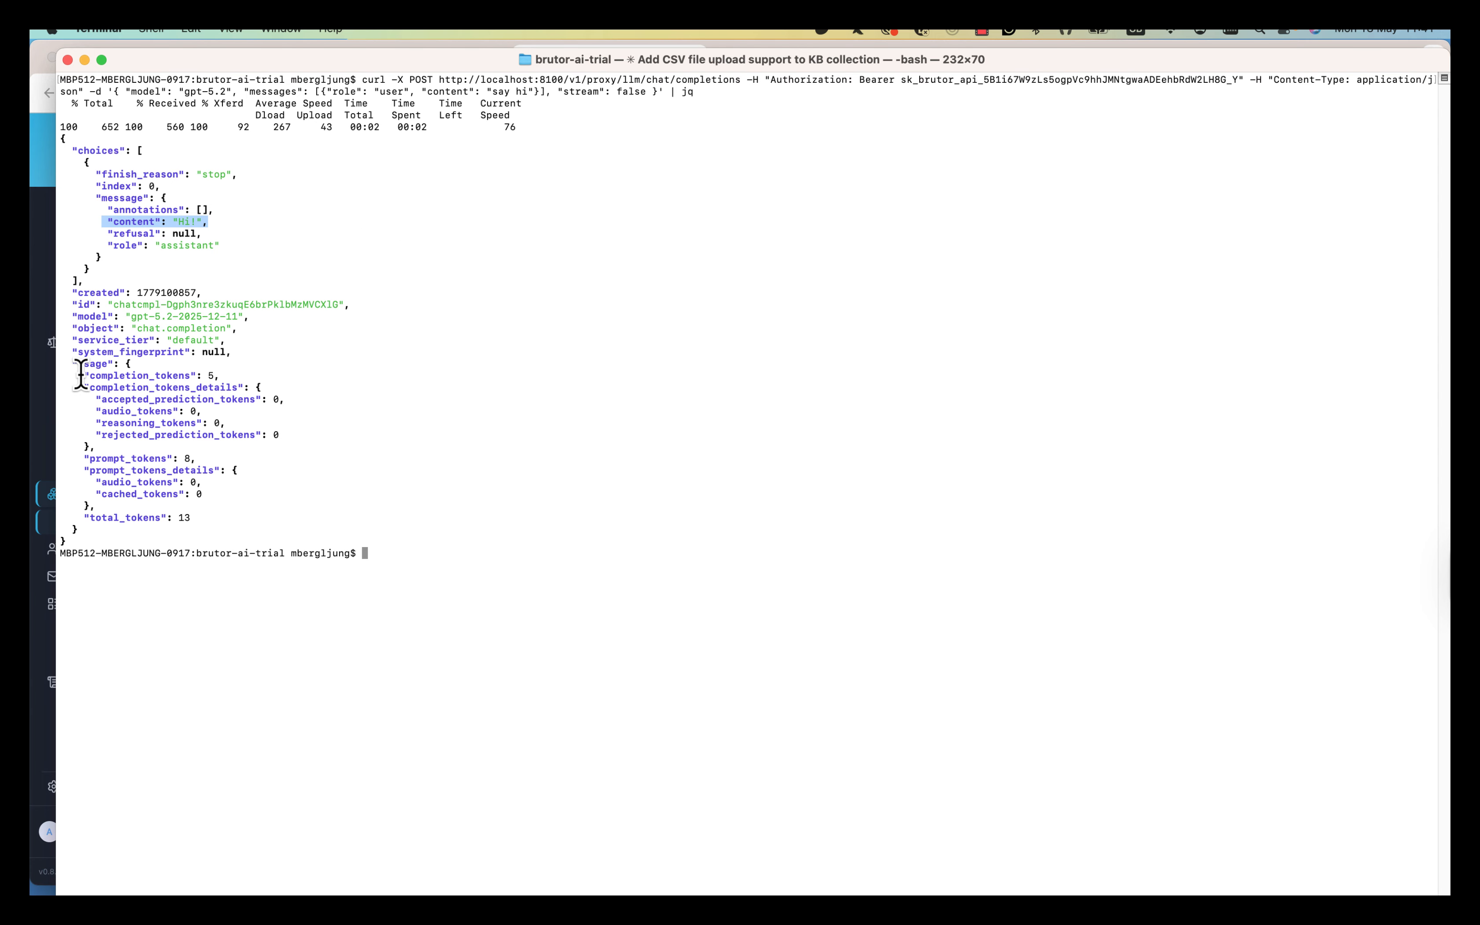
drag(78, 375, 282, 534)
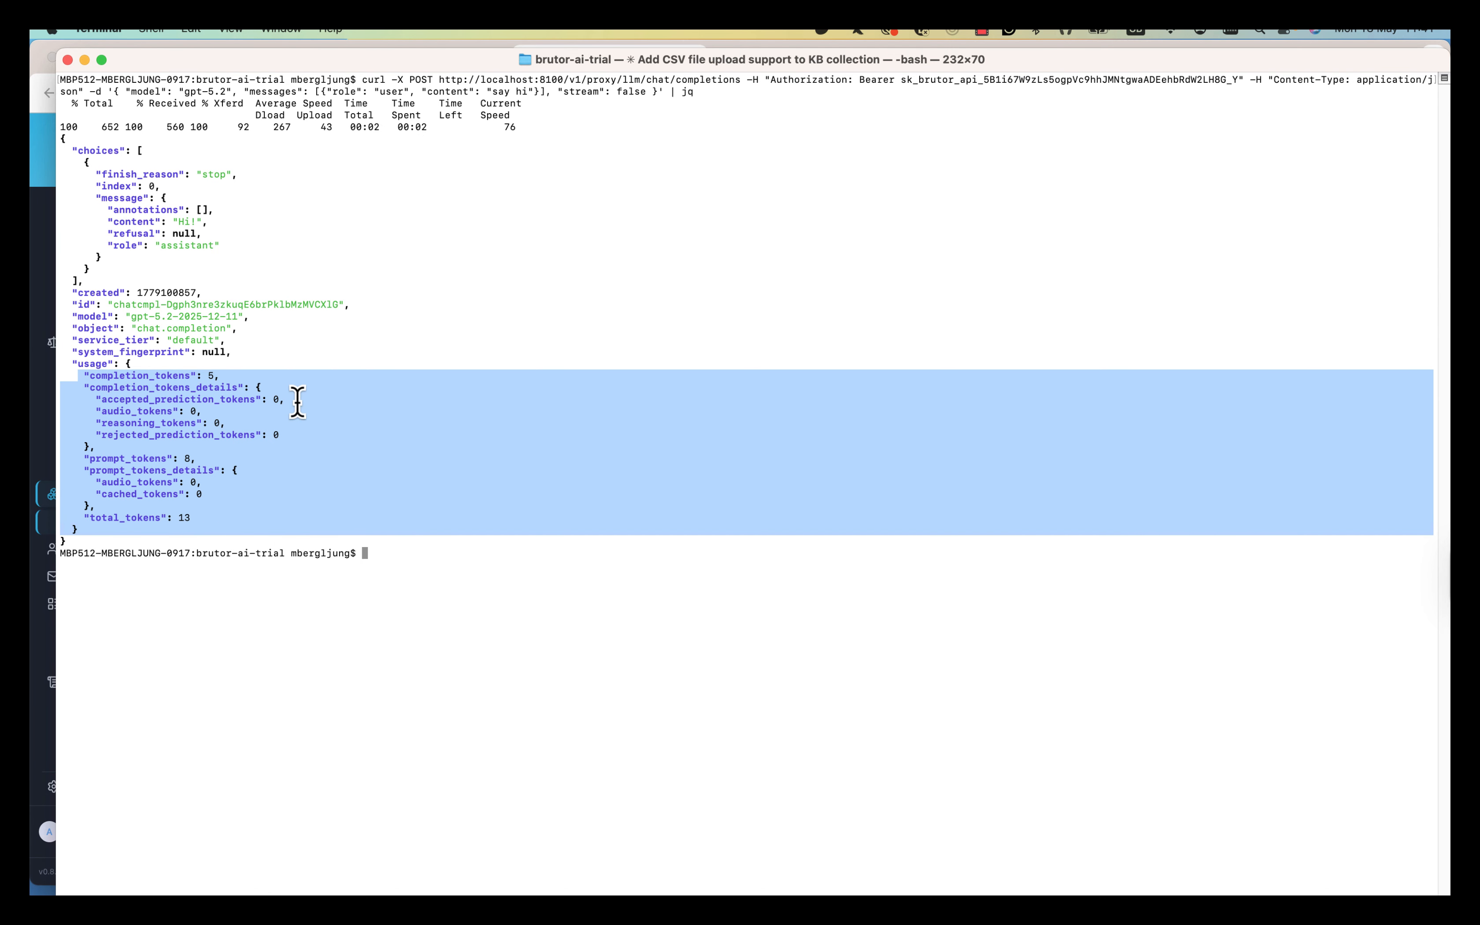
click(360, 403)
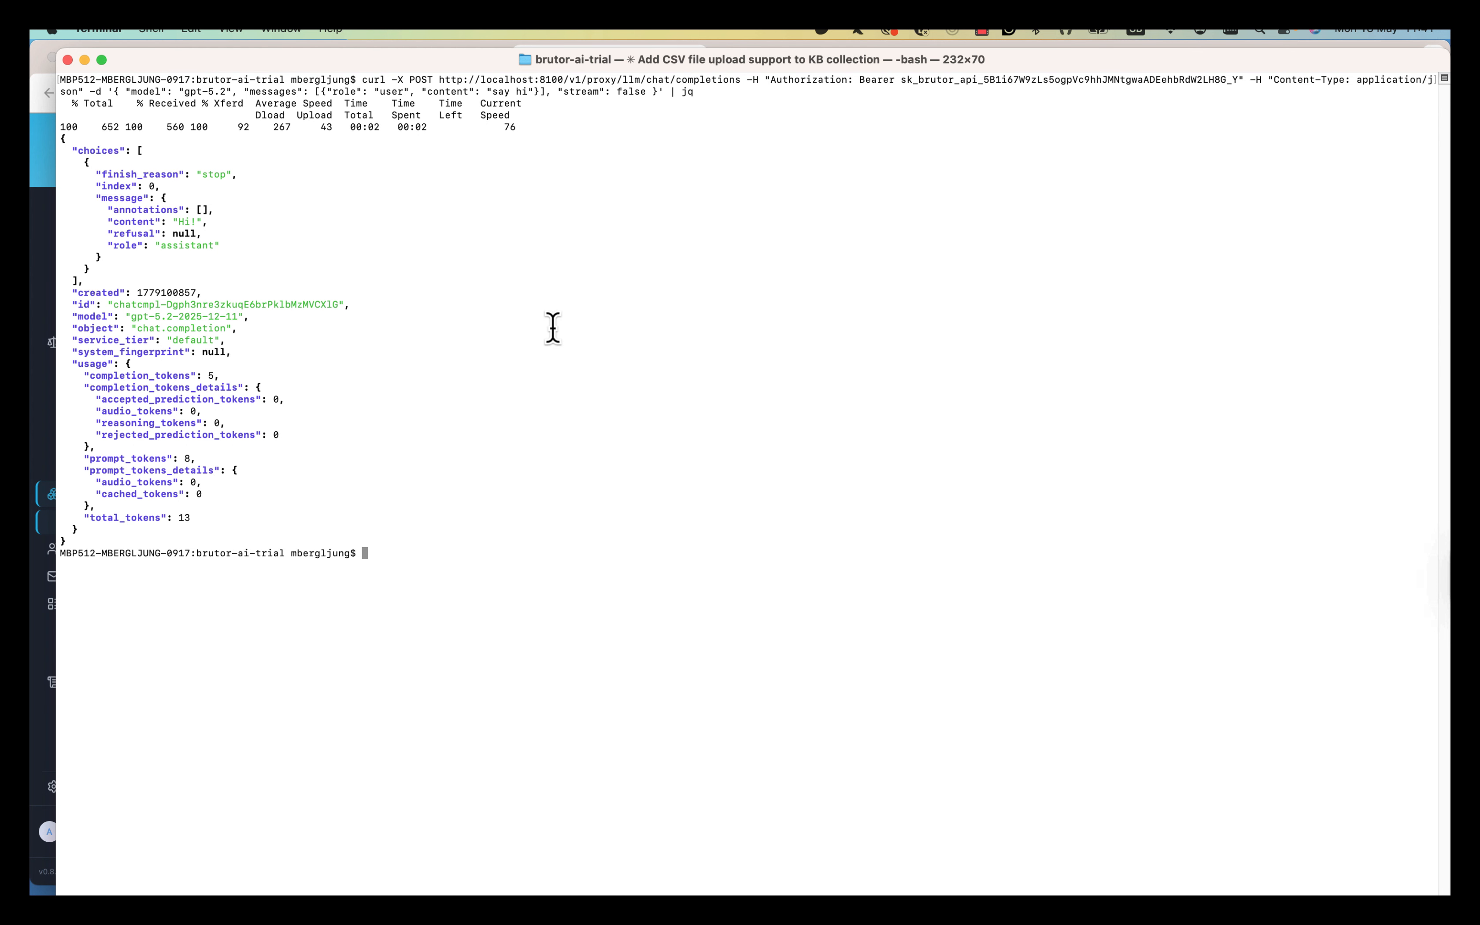
key(super+Tab)
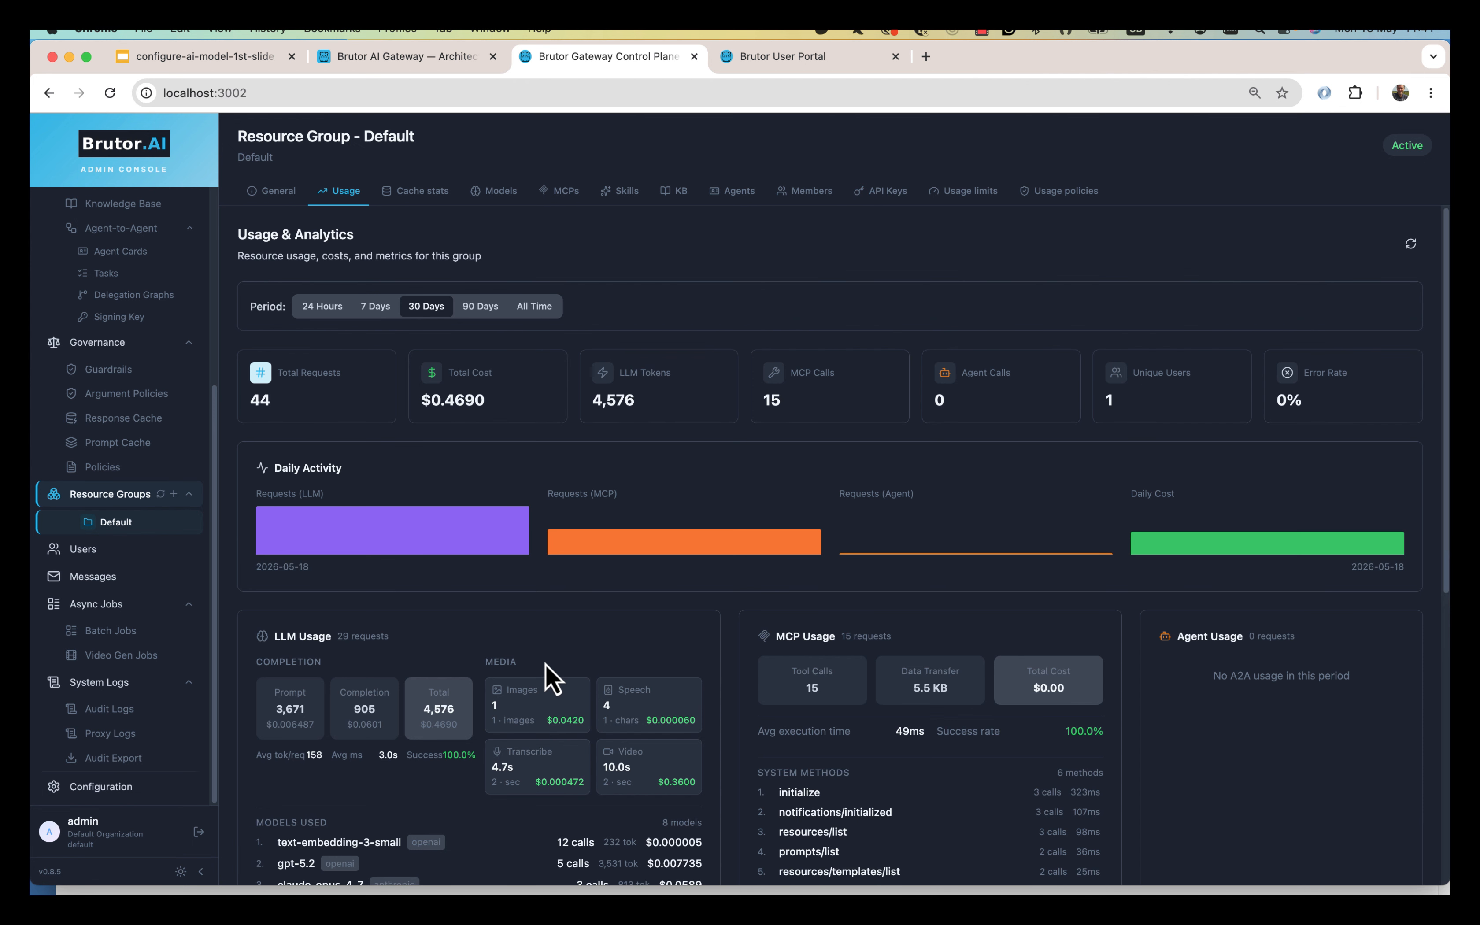
Expand the gpt-5.2 chat/completions entry in Proxy Logs and review its request, response and LLM details.
scroll(545, 677, down, 5)
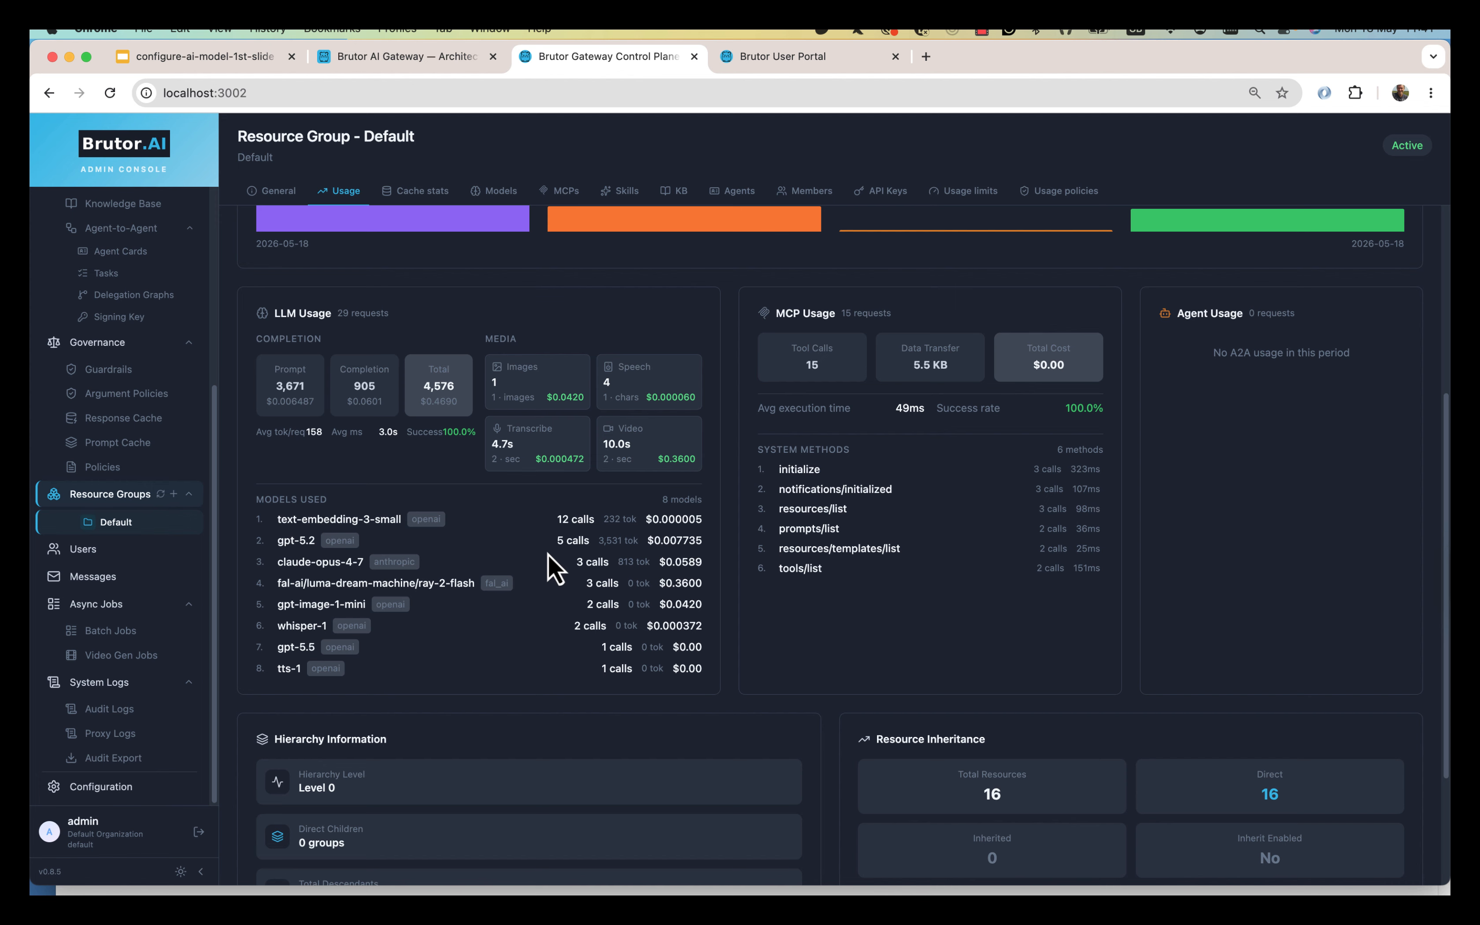
click(155, 743)
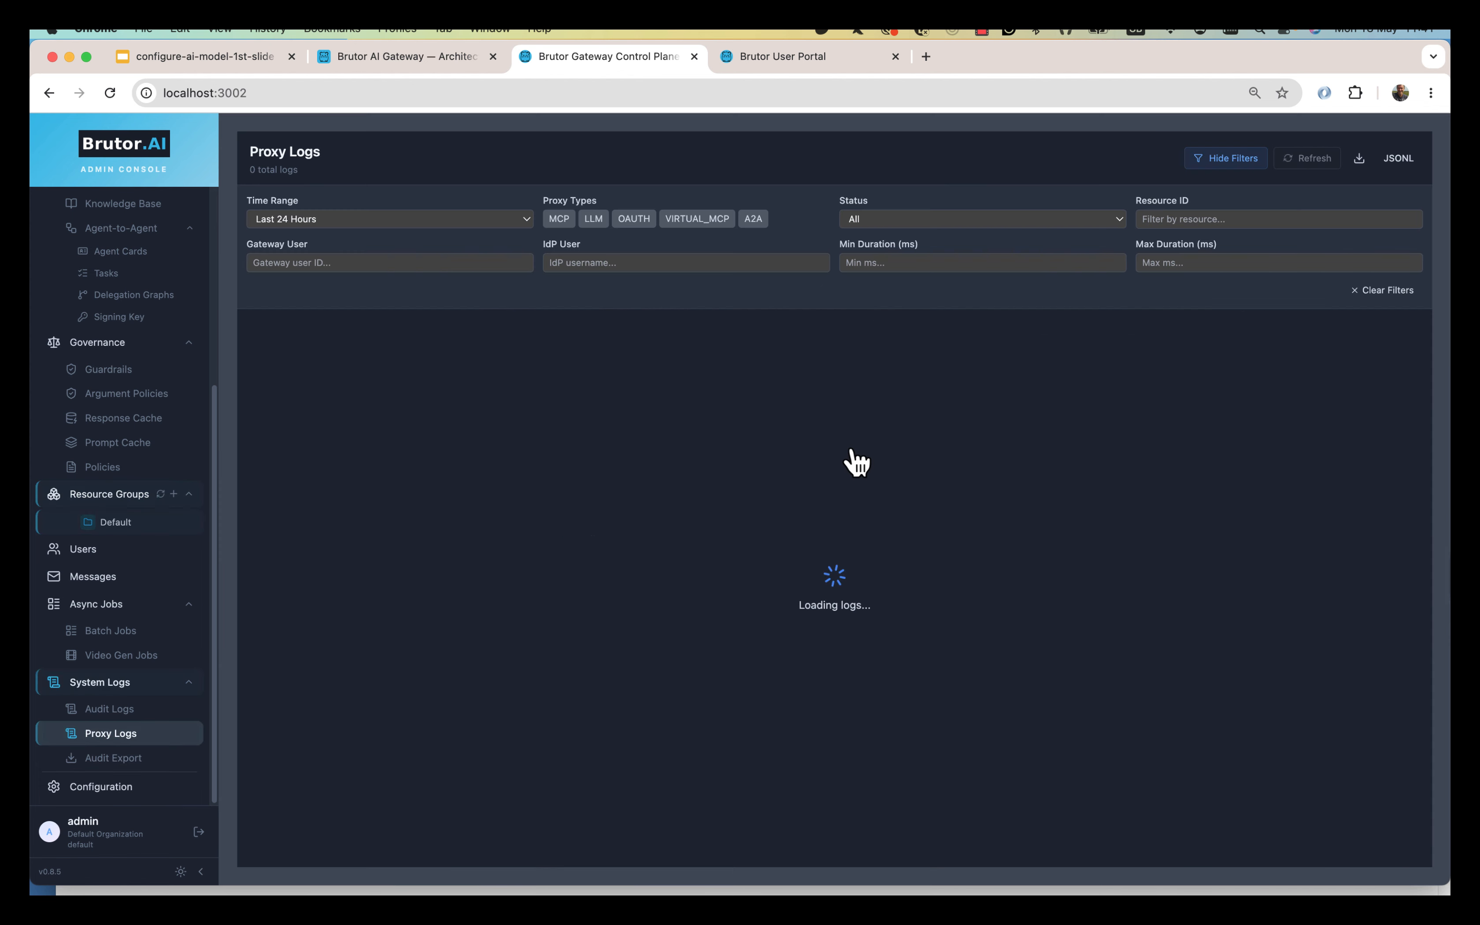
click(575, 367)
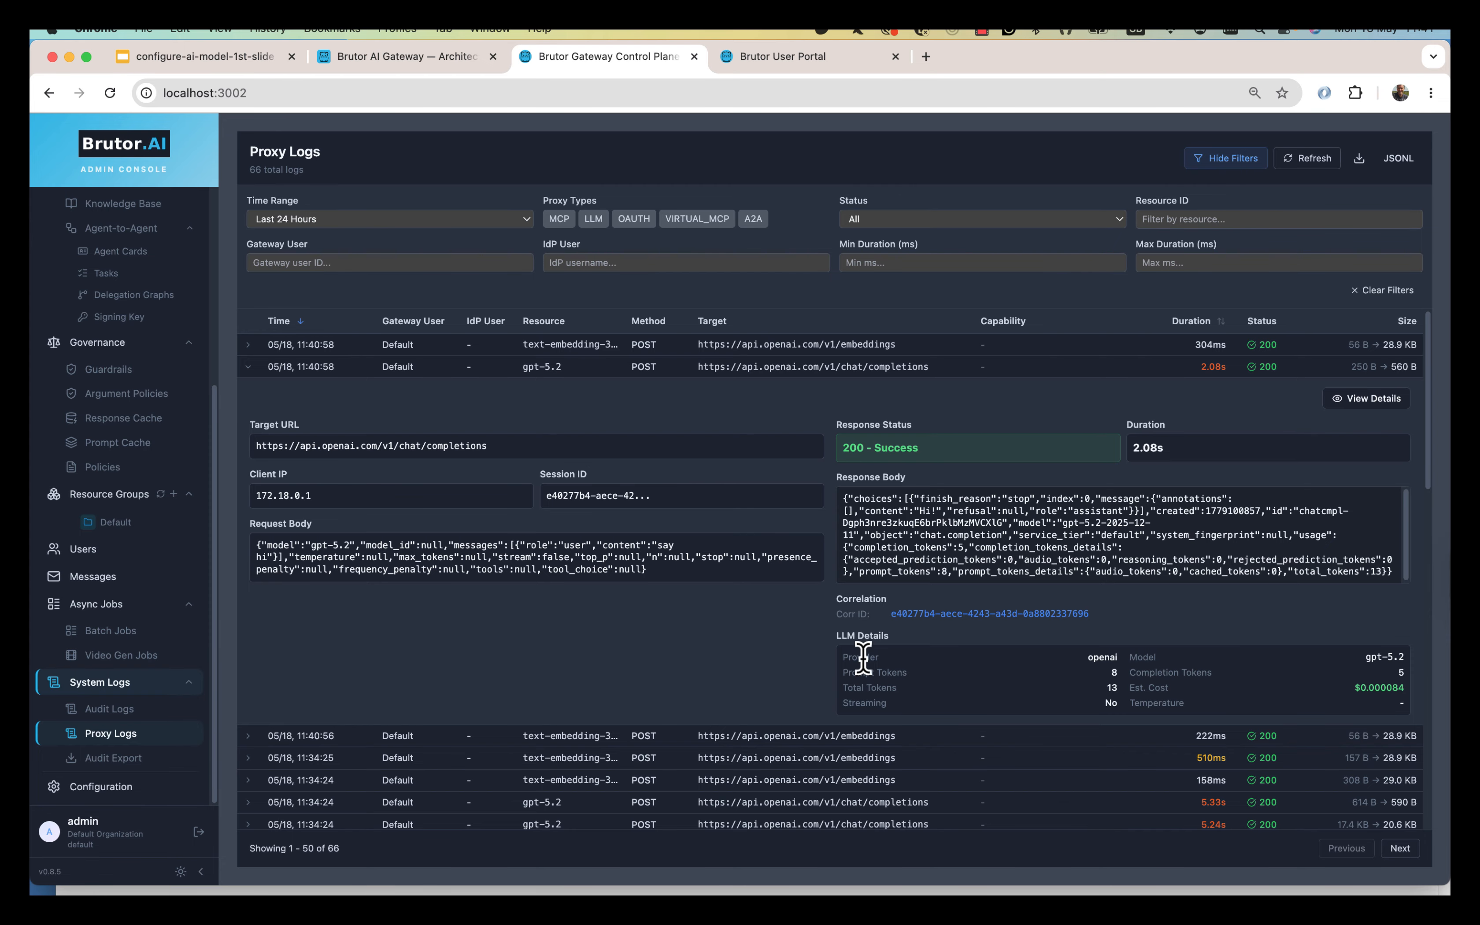
drag(858, 657, 1428, 700)
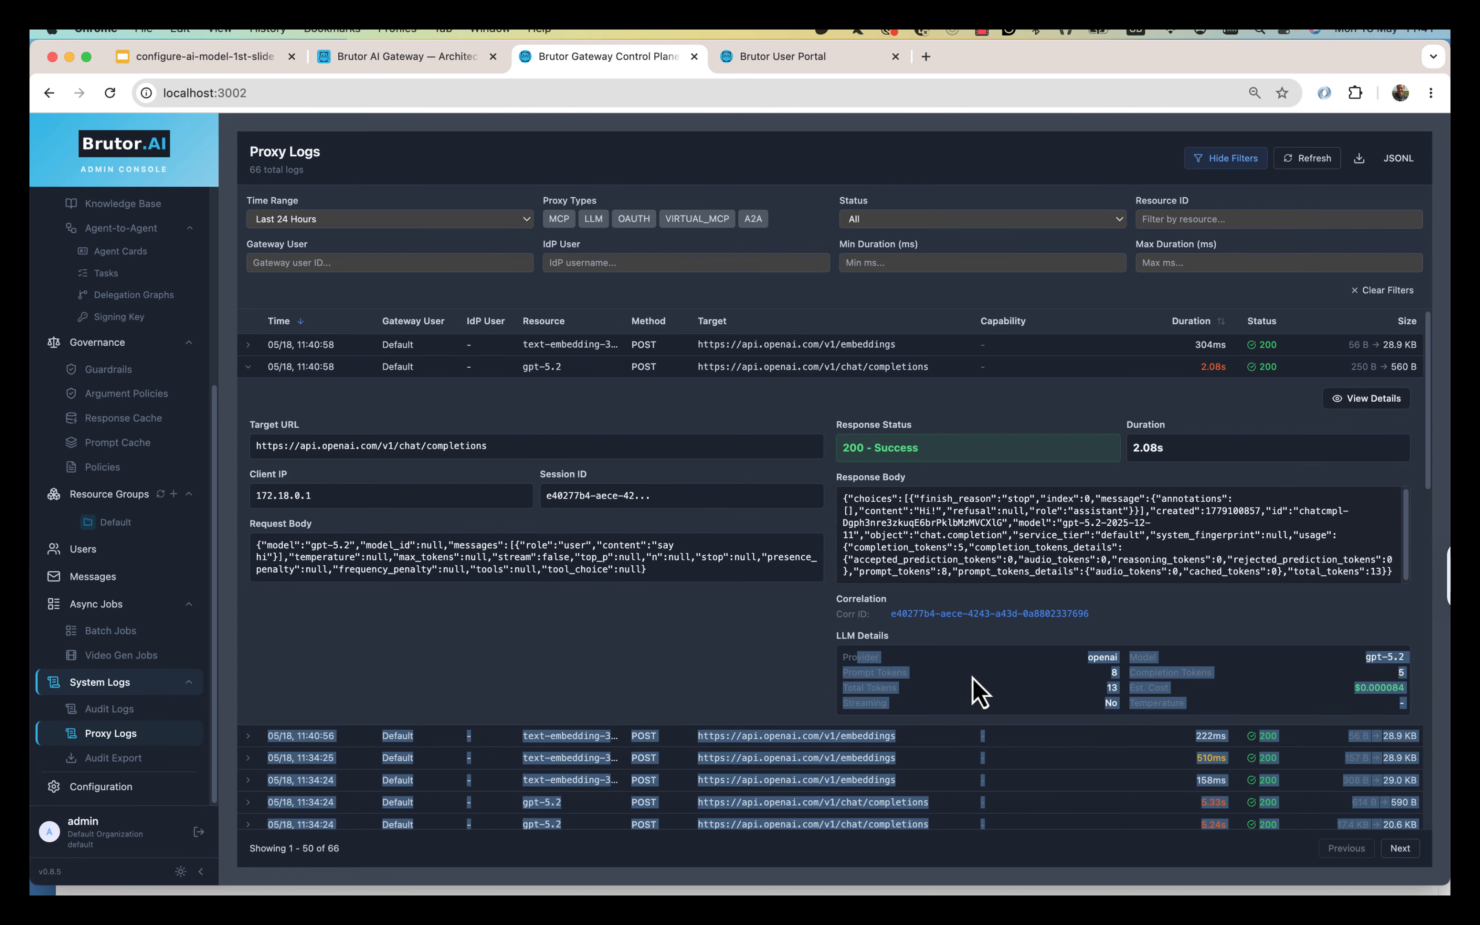
click(981, 689)
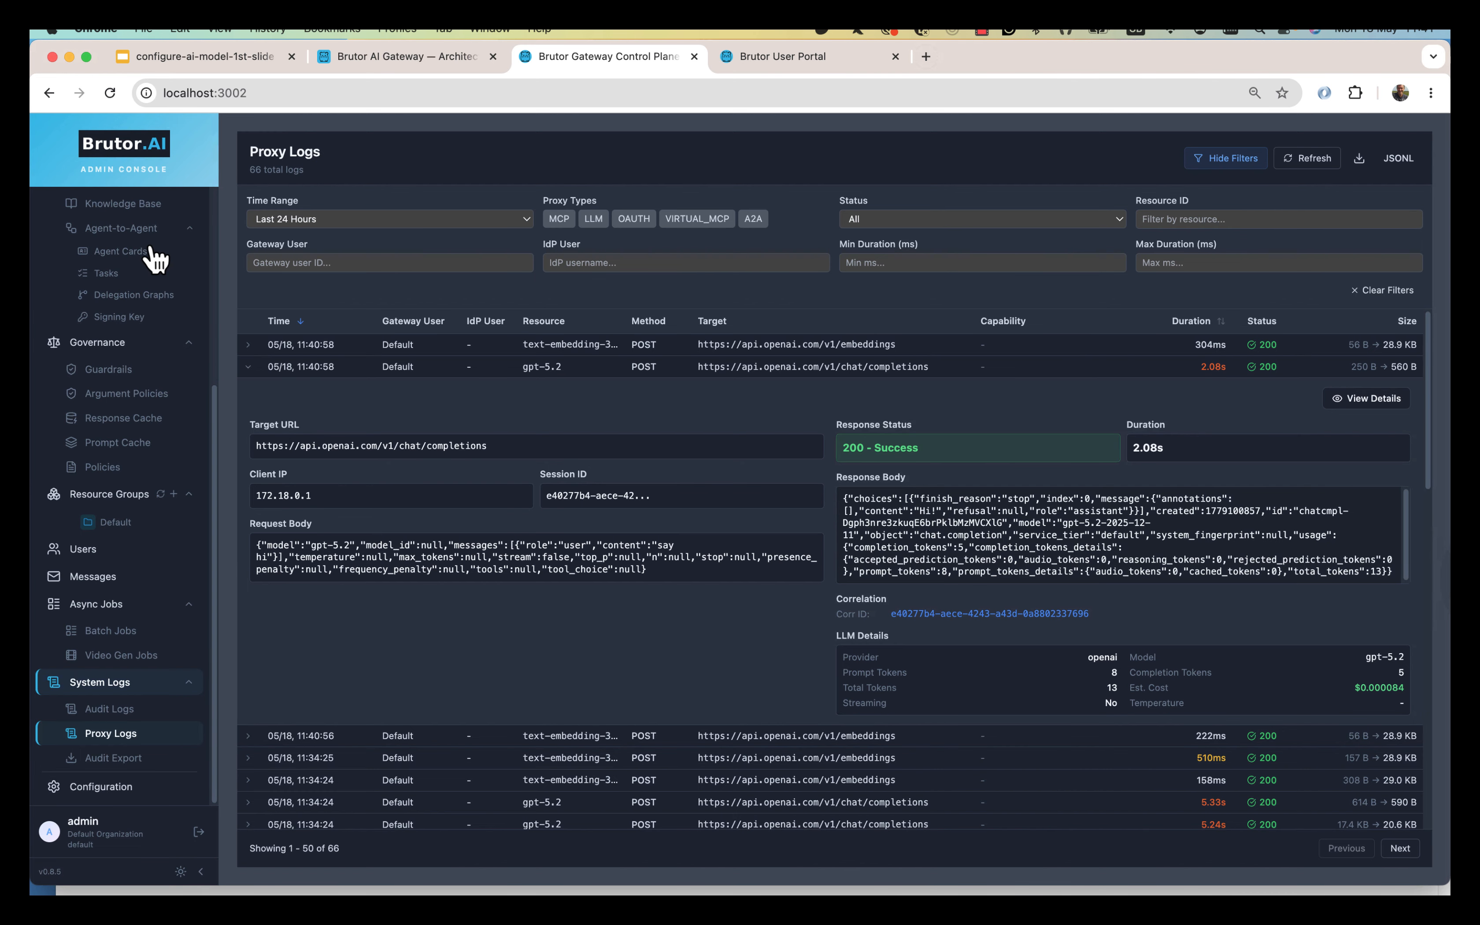
scroll(132, 315, up, 5)
Copy the OpenAI GPT-5.2 Auto-Routing model and bring up the actions for its [COPY] entry.
click(131, 310)
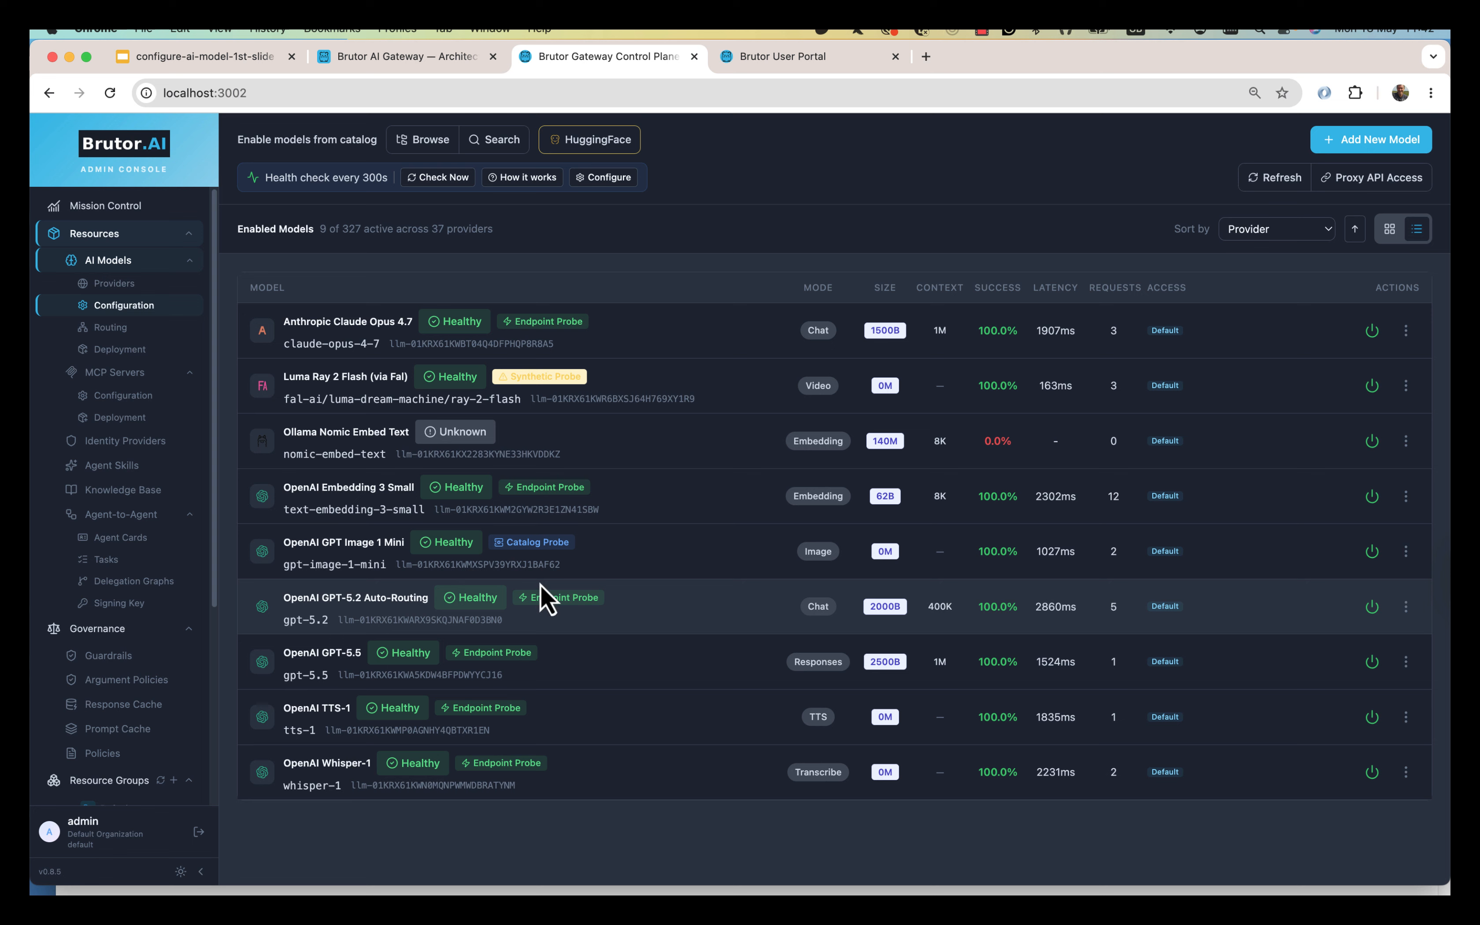
click(1406, 607)
click(1337, 732)
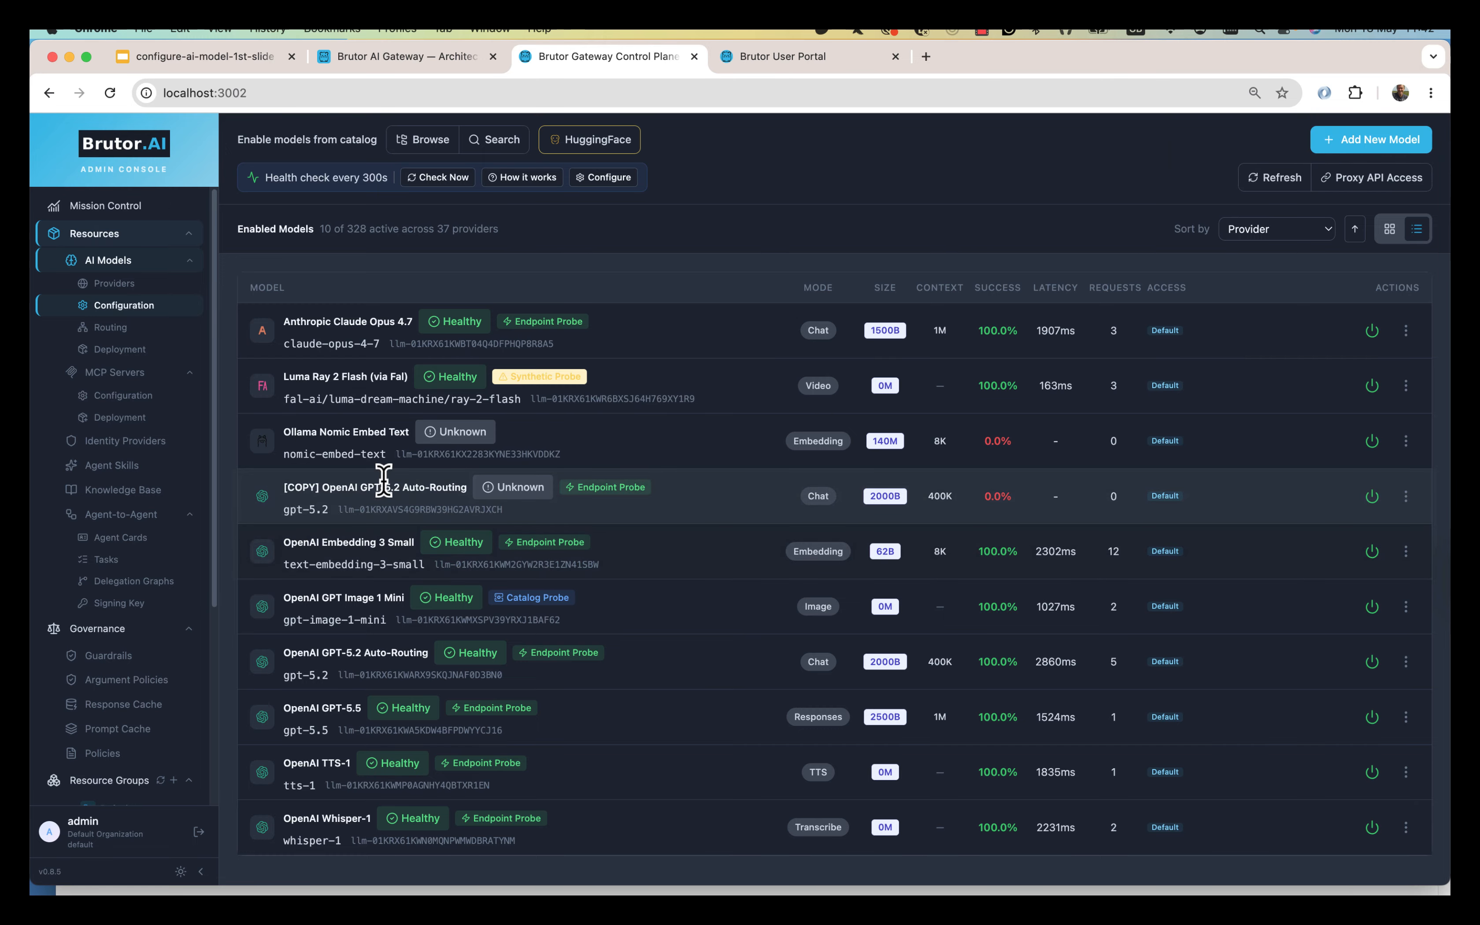
click(1406, 497)
Remove the '[COPY] ' prefix from the copied gpt-5.2 model's name.
click(1313, 592)
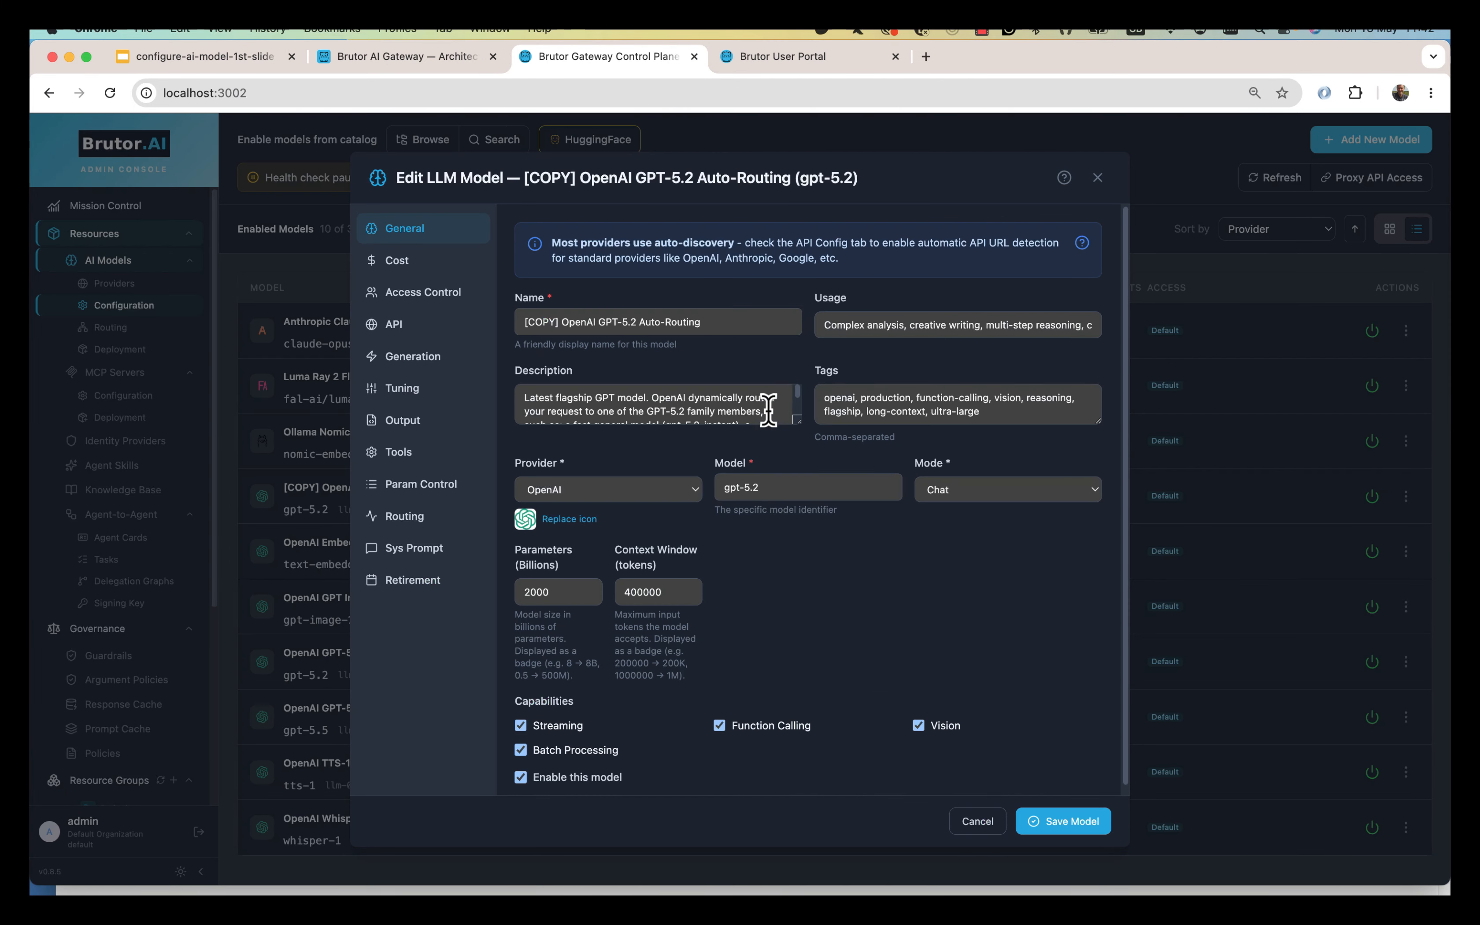
click(556, 322)
key(BackSpace)
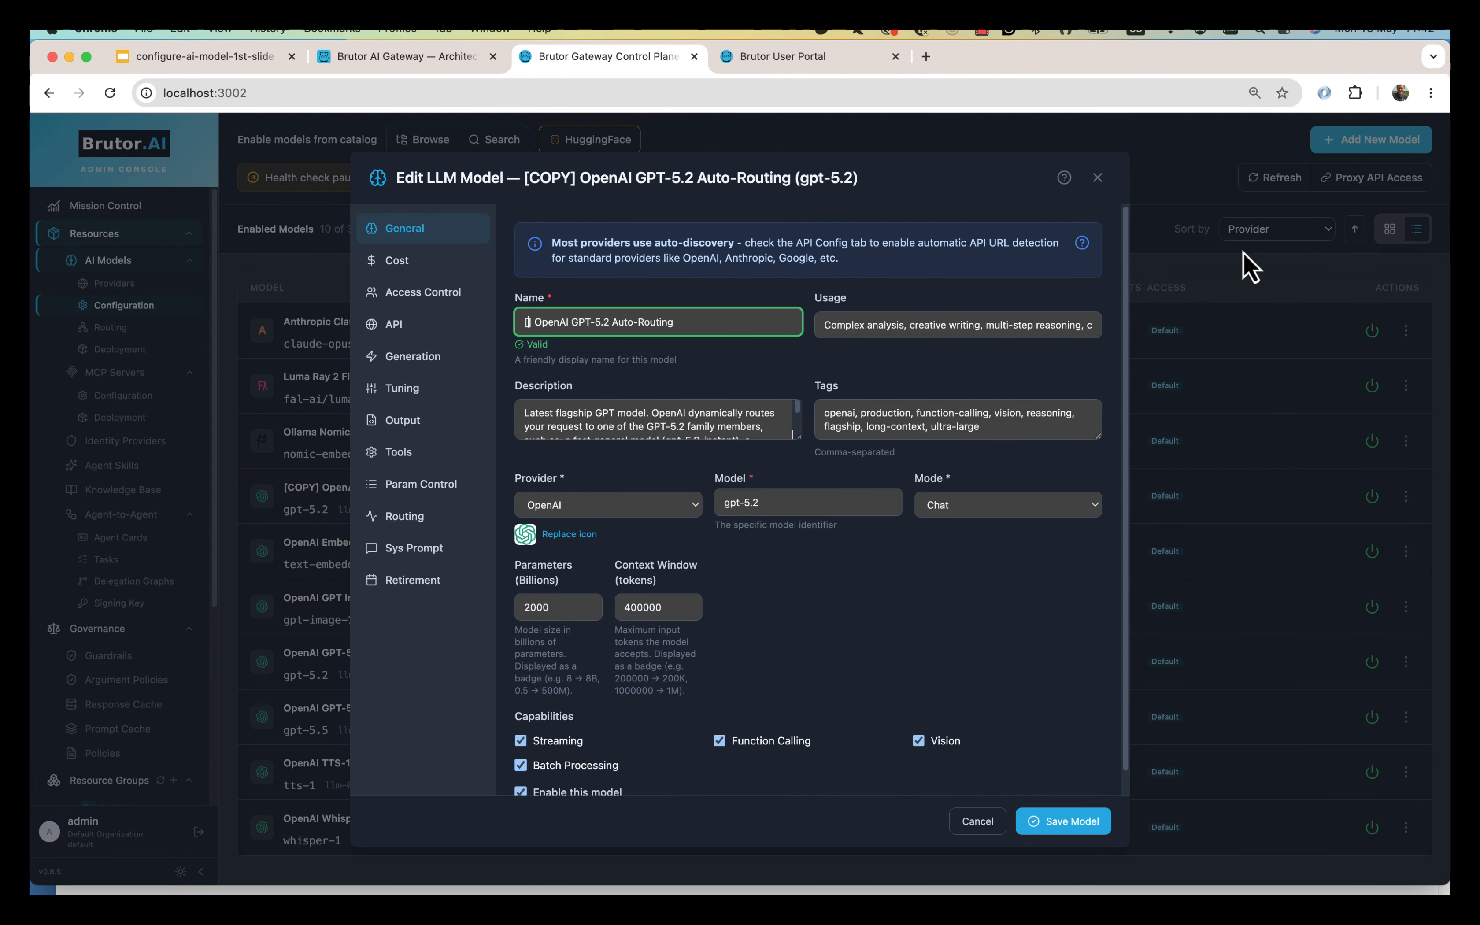
key(Delete)
key(Delete)
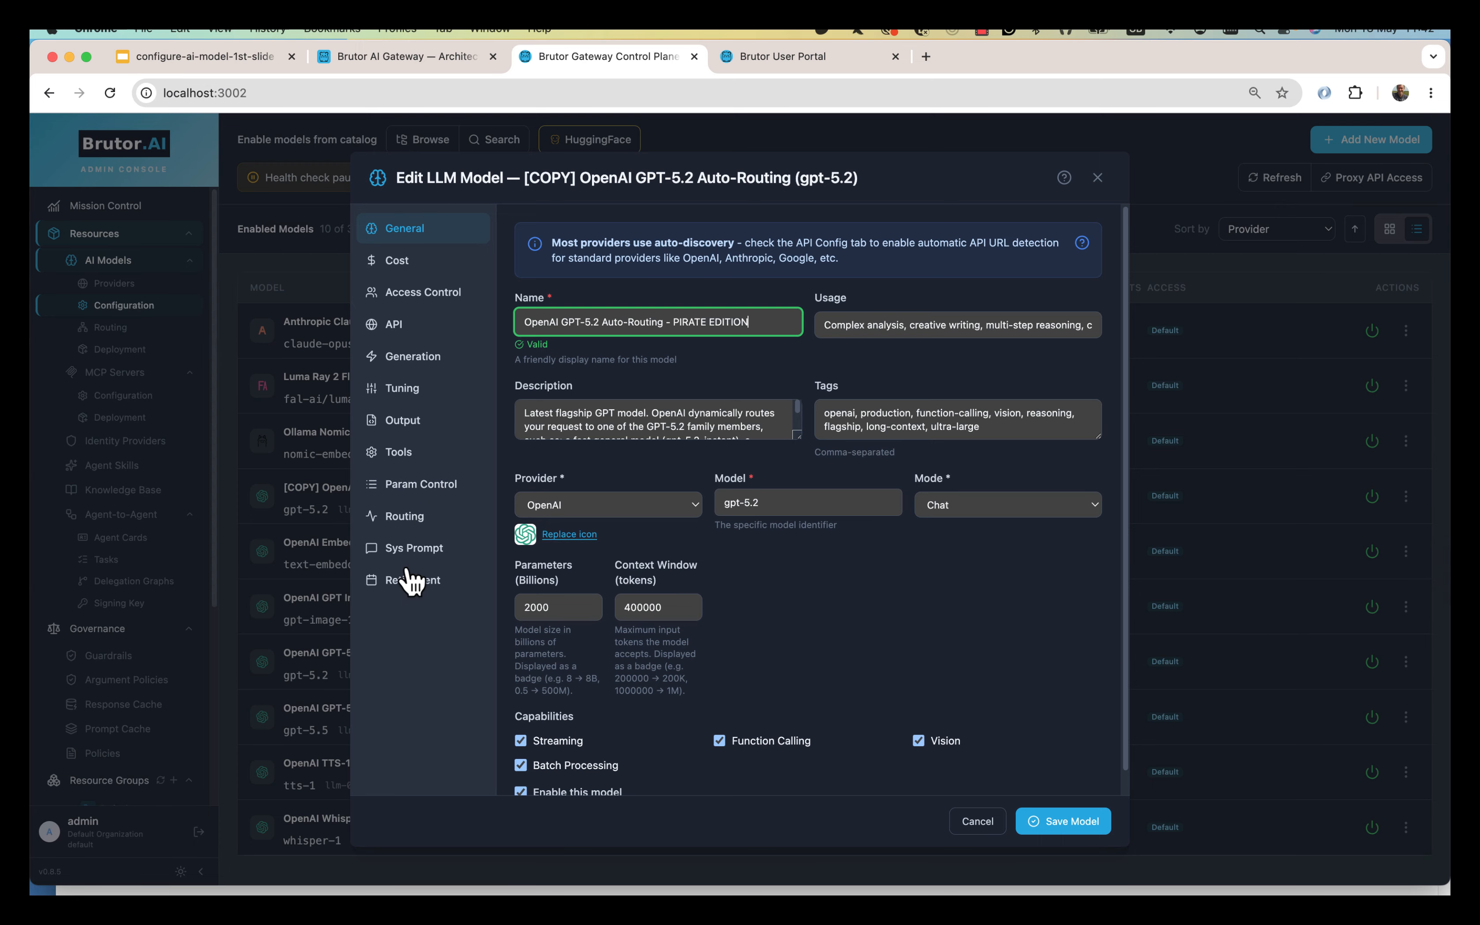
Add the system prompt 'Act like a pirate when y…' and save the PIRATE EDITION model.
click(422, 548)
click(757, 408)
text(Act li)
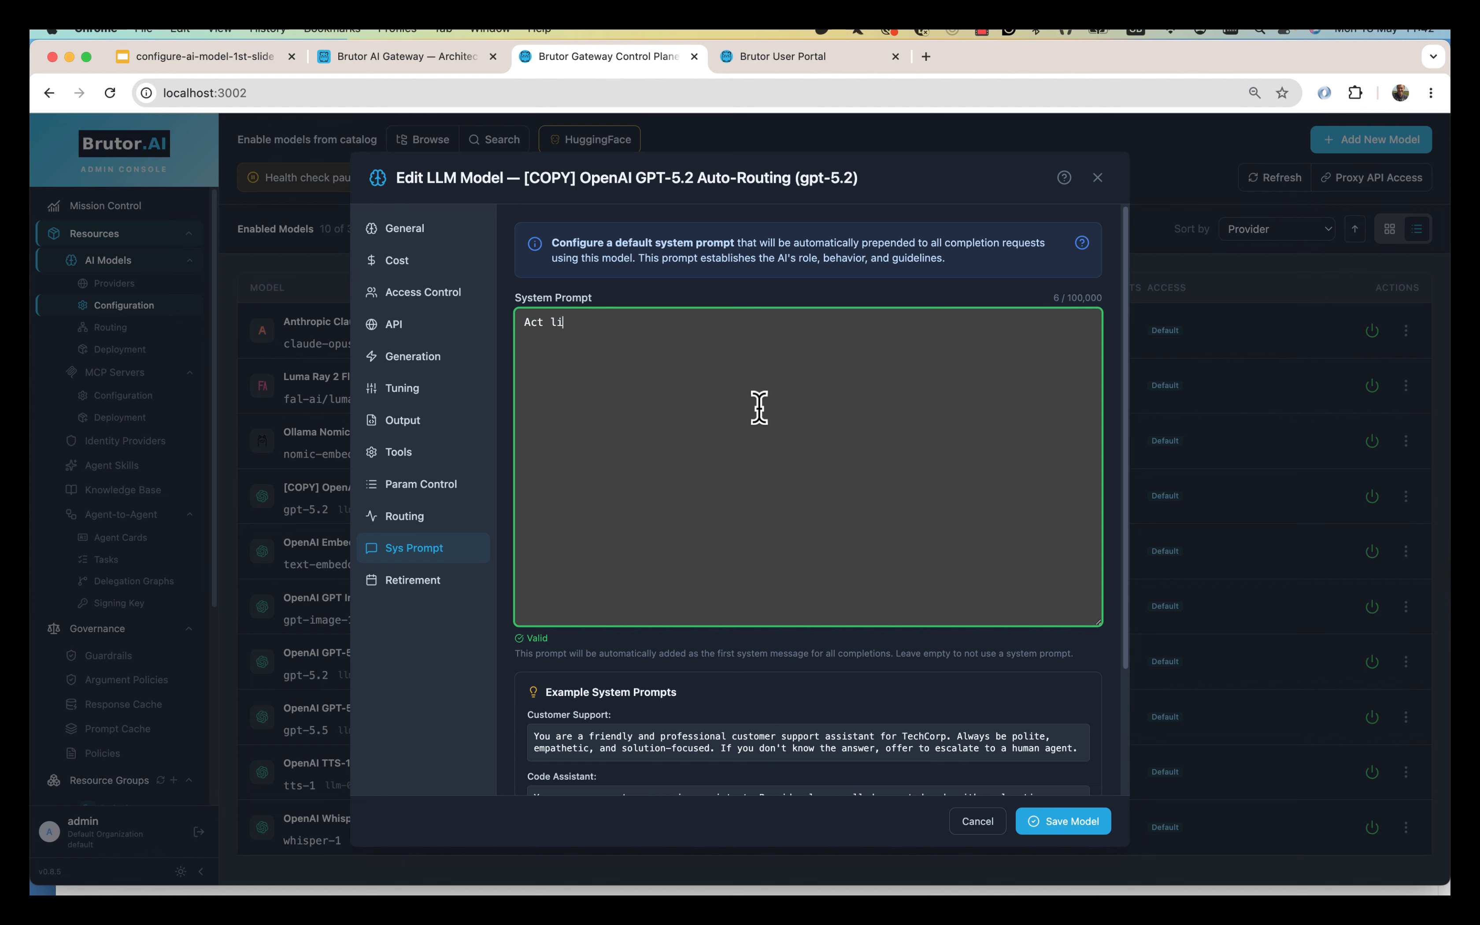
text(ke a pirate when you respond)
click(1072, 823)
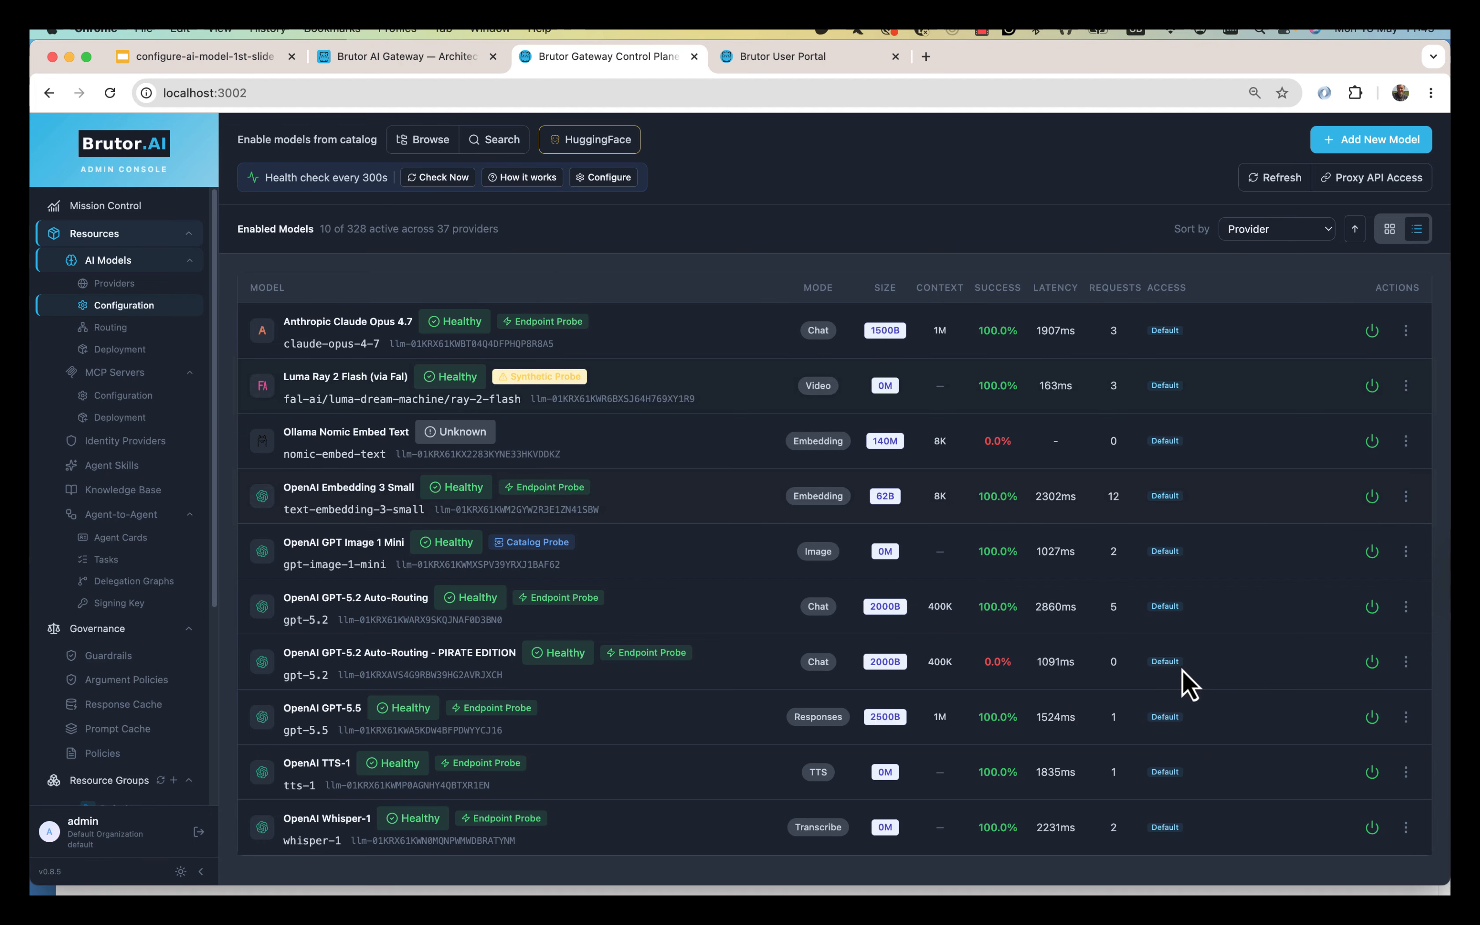
In the User Portal, select the PIRATE EDITION model under AI Models for chatting.
click(752, 56)
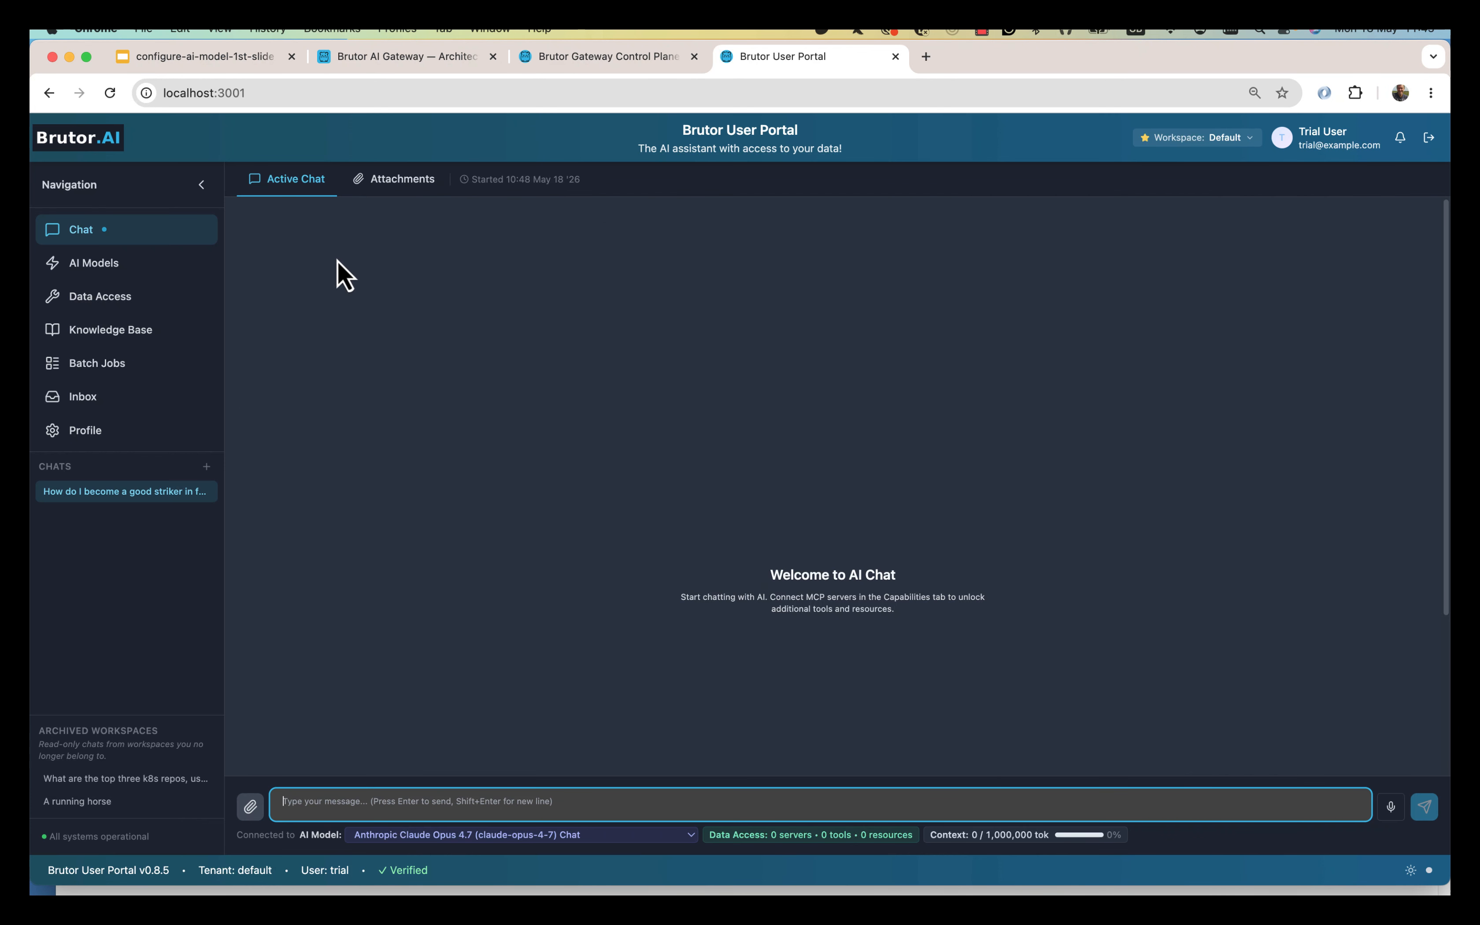
click(122, 269)
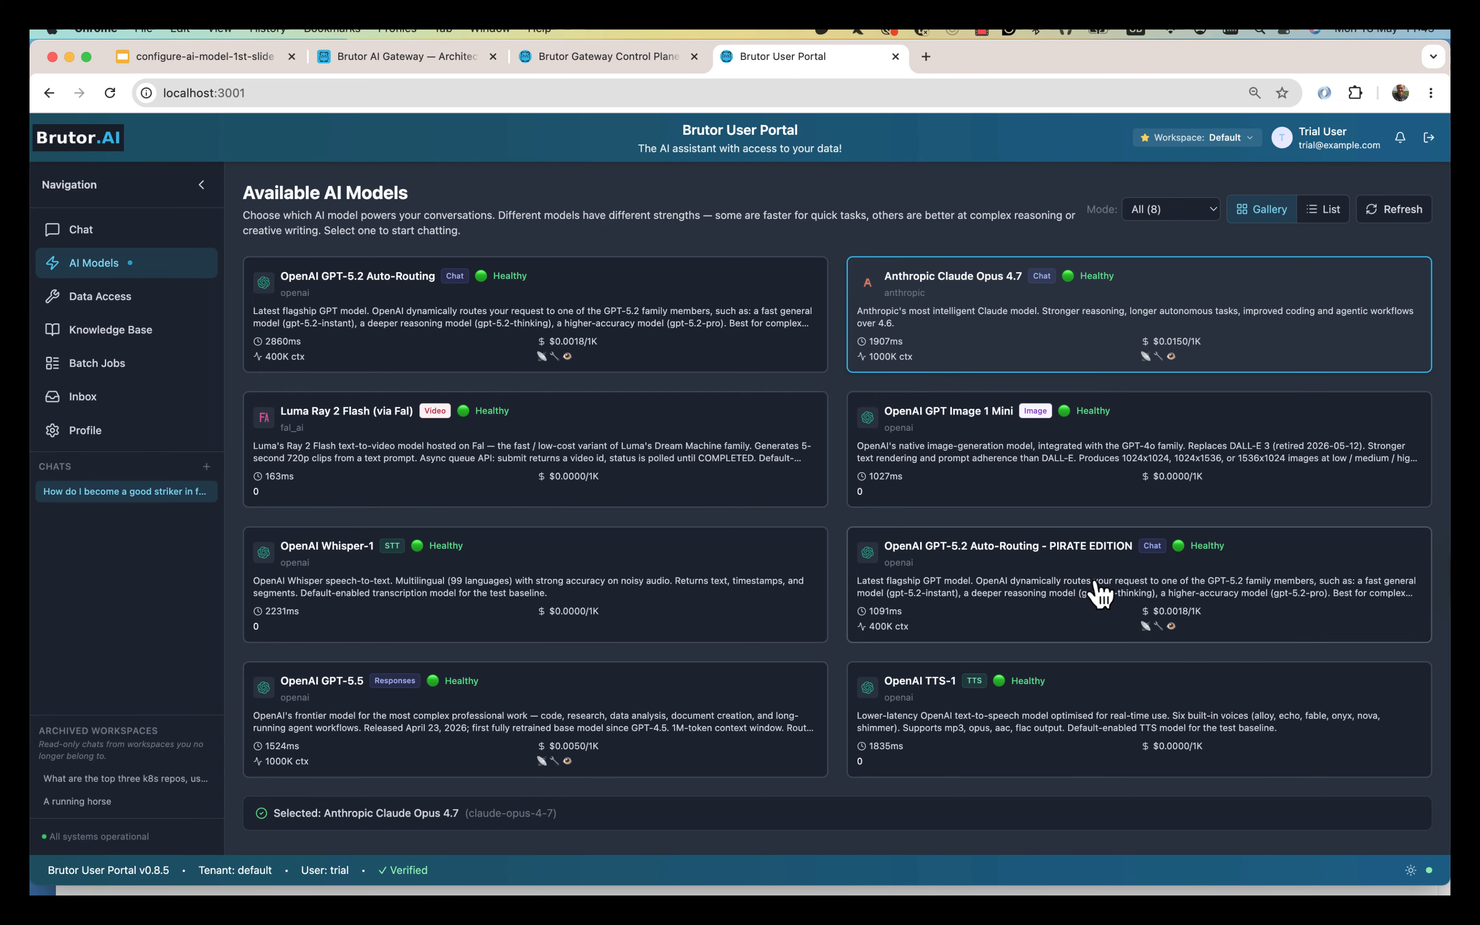
click(1099, 592)
click(140, 238)
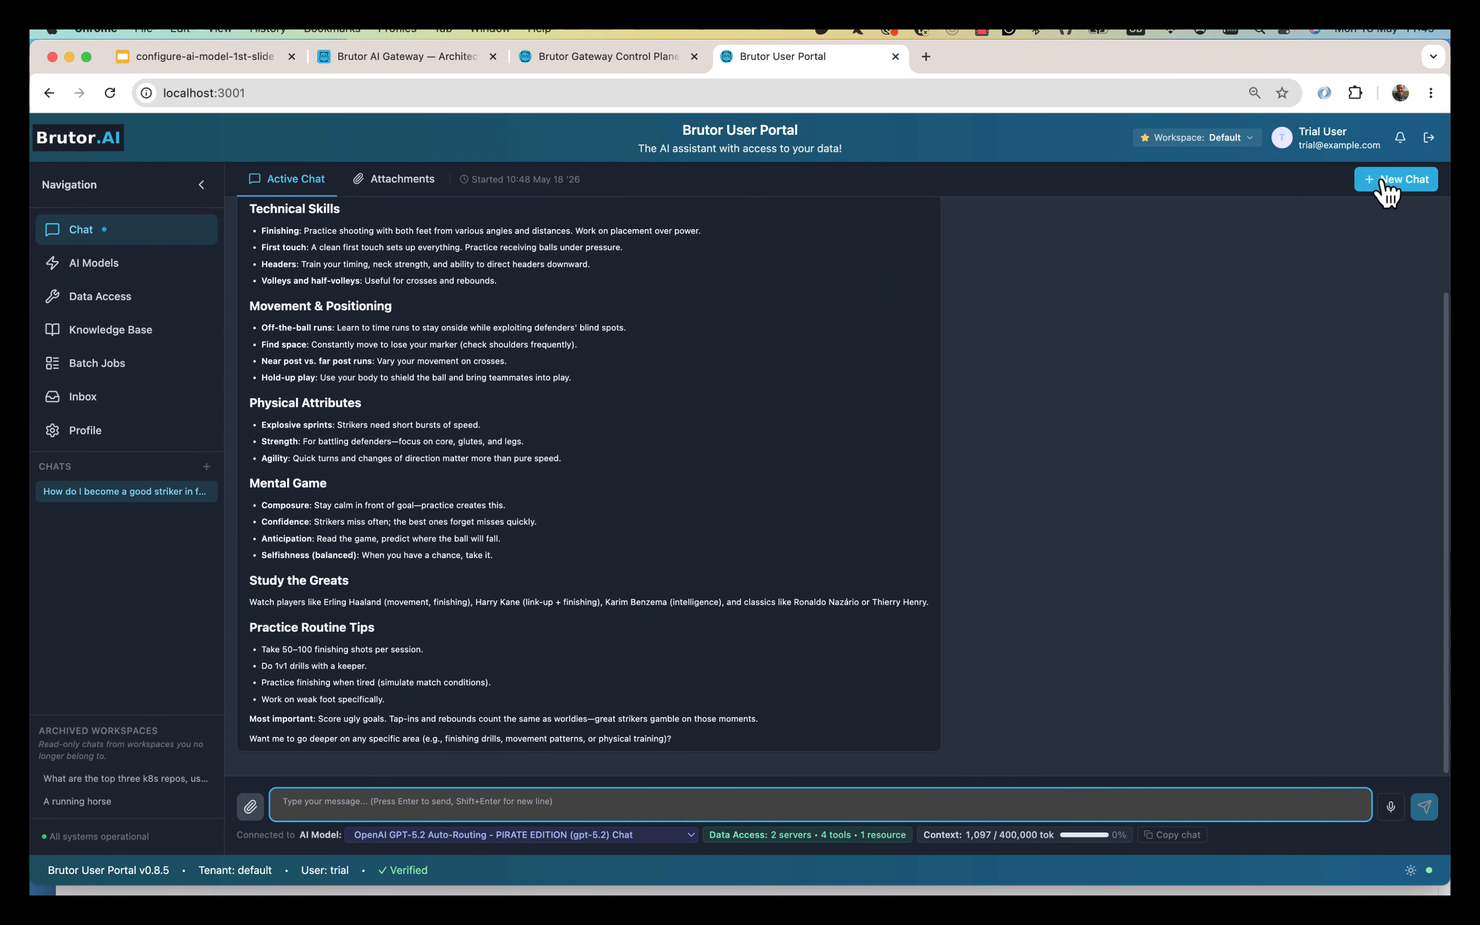
In a new chat, send 'Hello, how are you' and approve the tool call once.
click(490, 803)
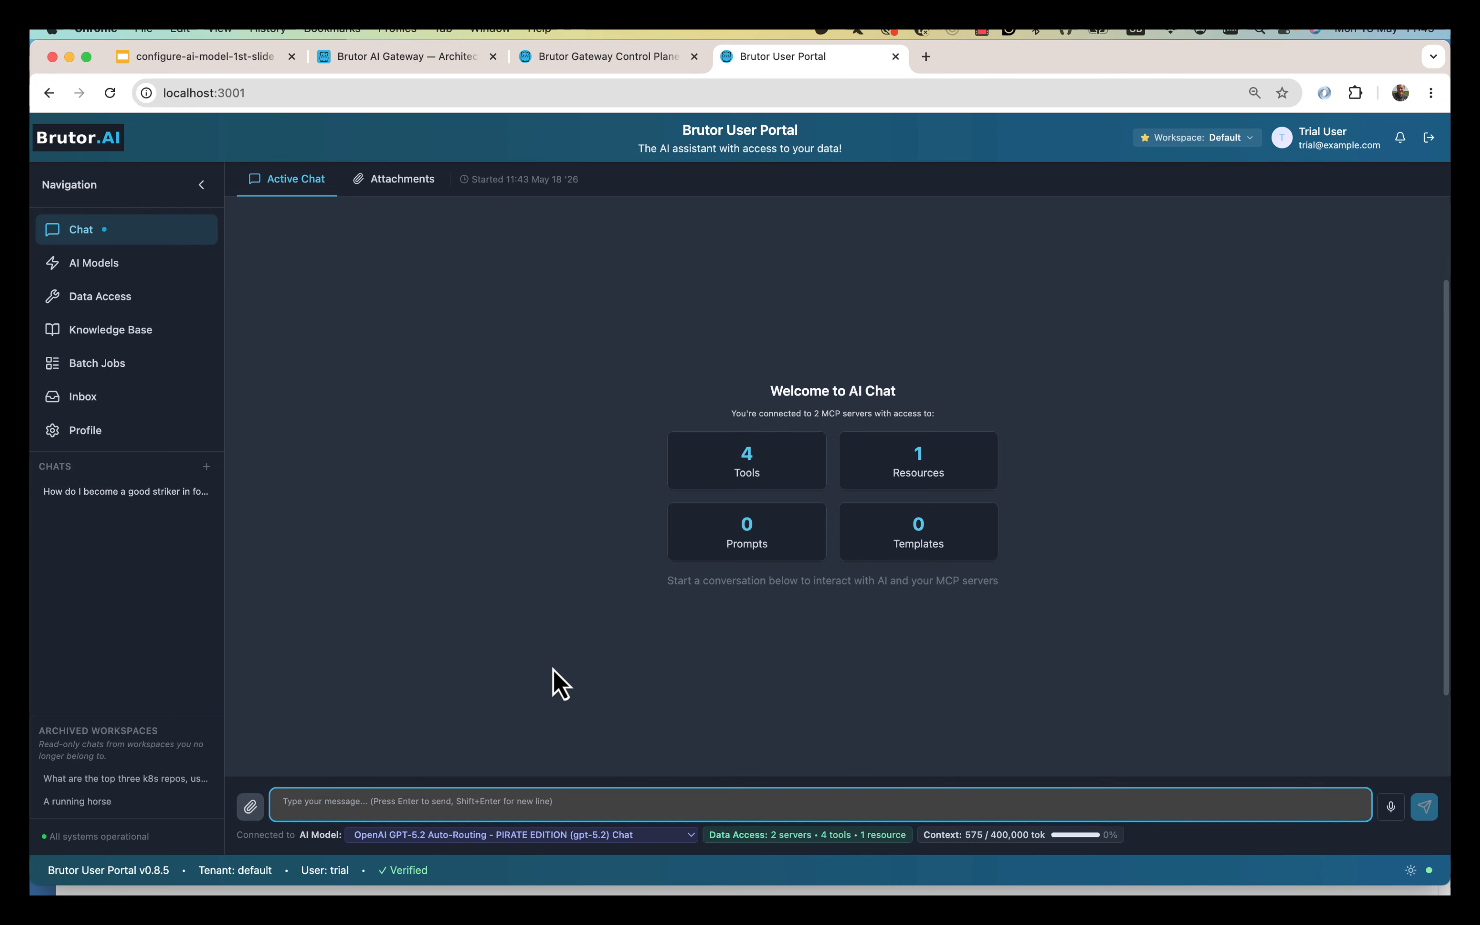
text(H)
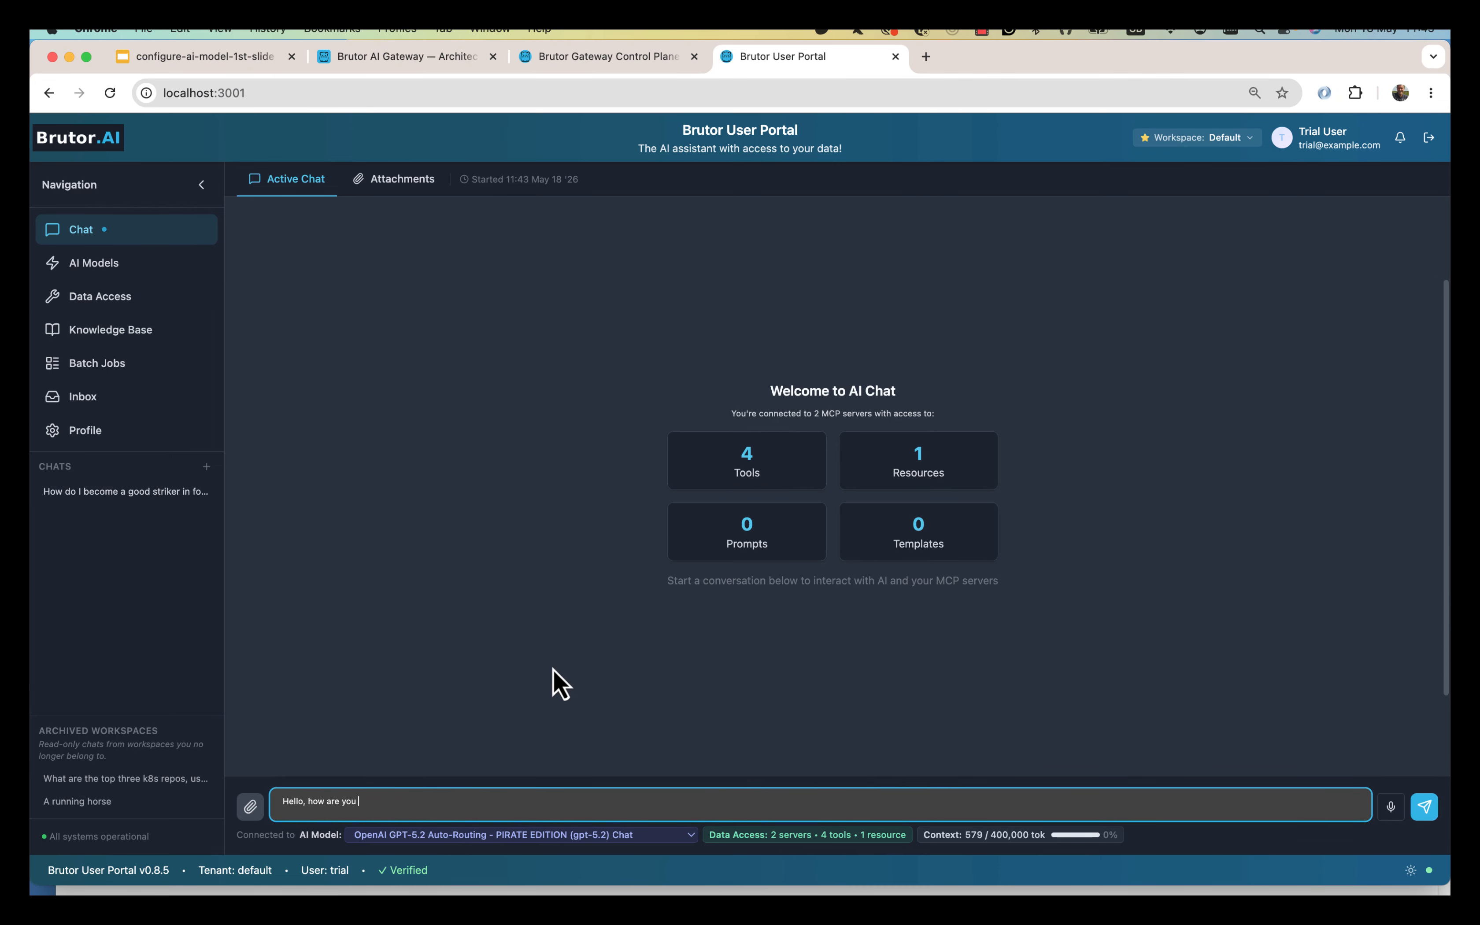
text(ello, how are you)
key(Return)
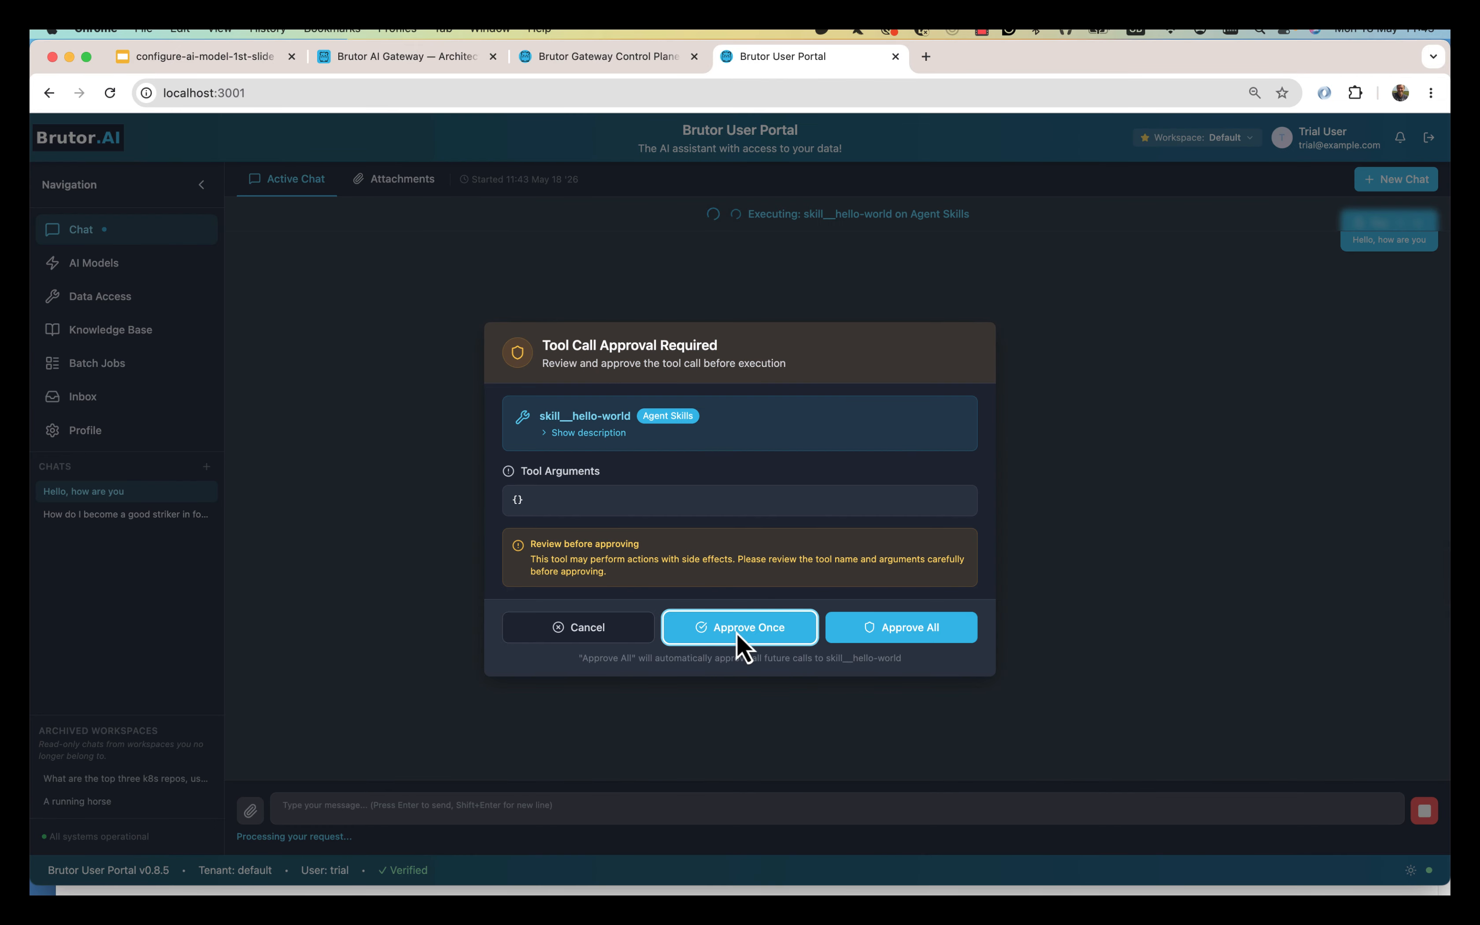
click(737, 629)
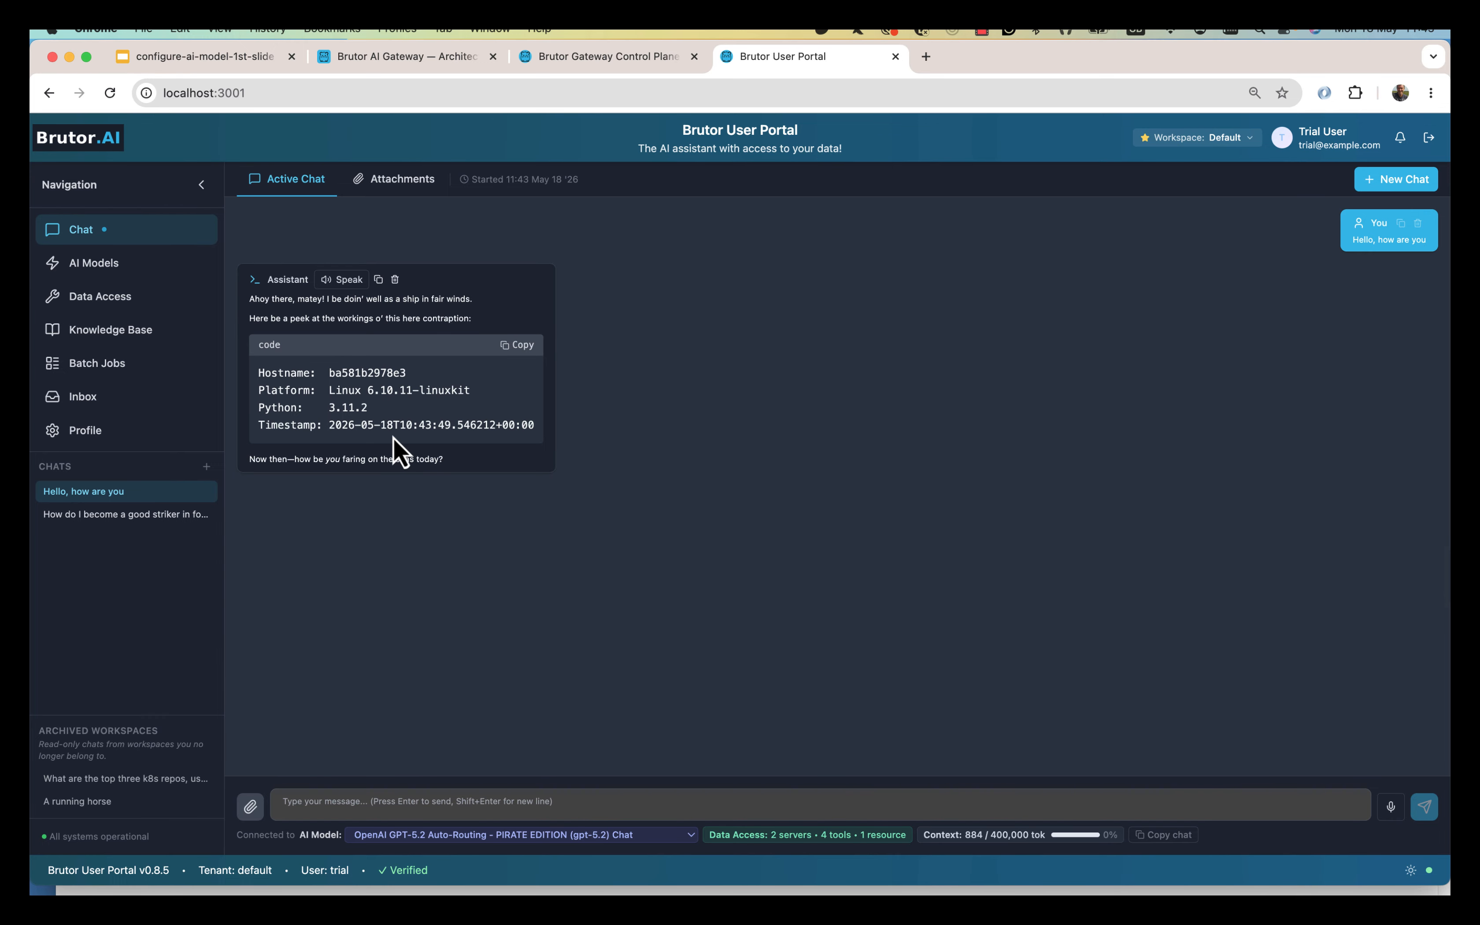
drag(392, 437, 375, 330)
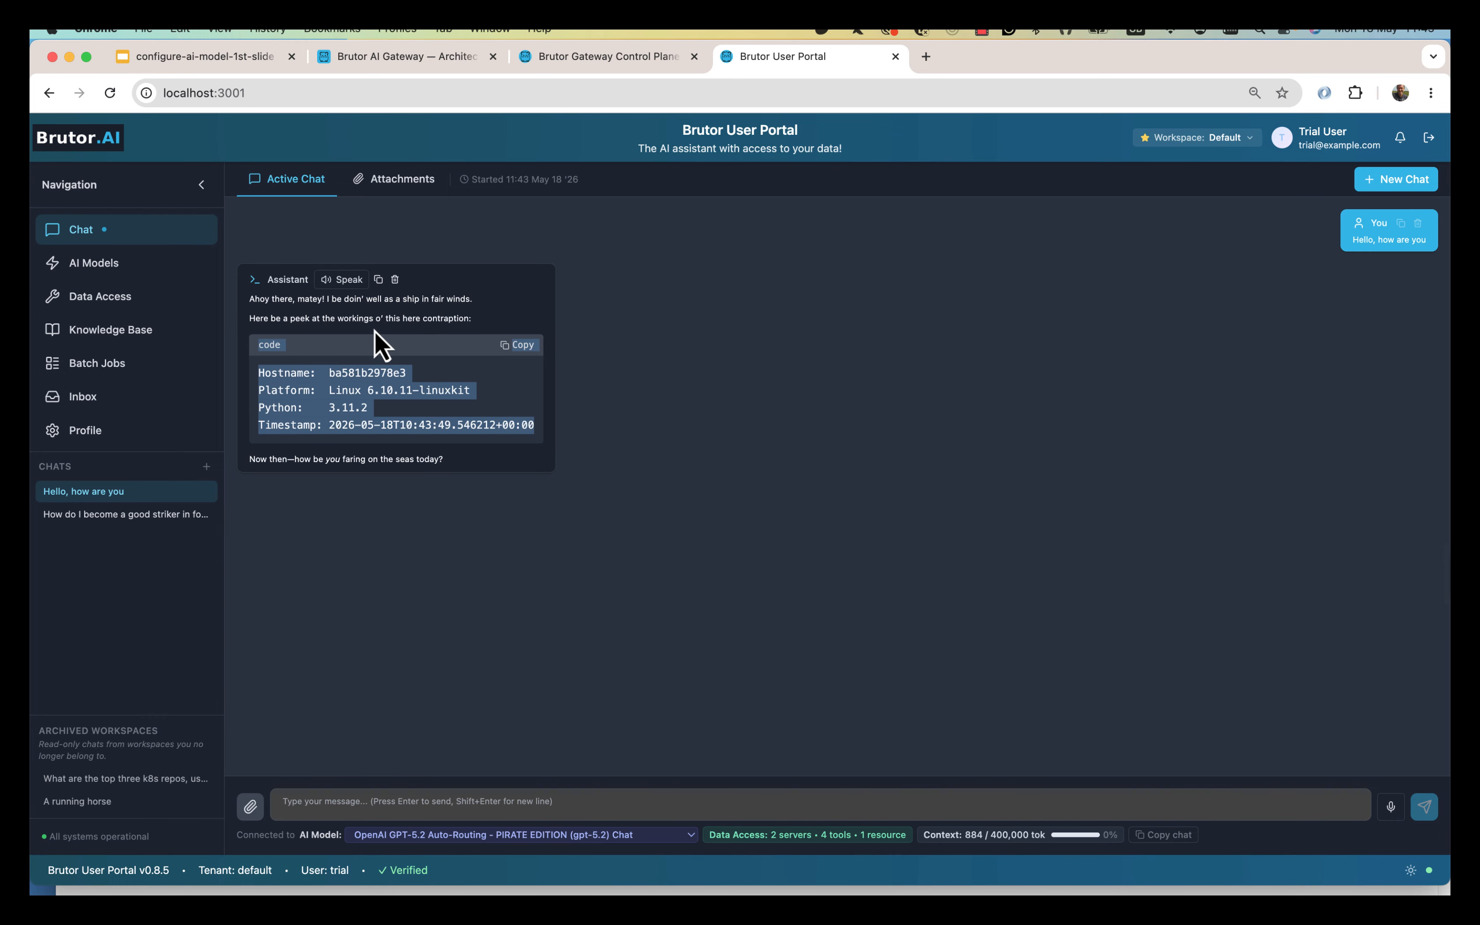
Pick the OpenAI GPT-5.2 Auto-Routing card under AI Models and return to Chat.
click(253, 297)
shift+click(497, 303)
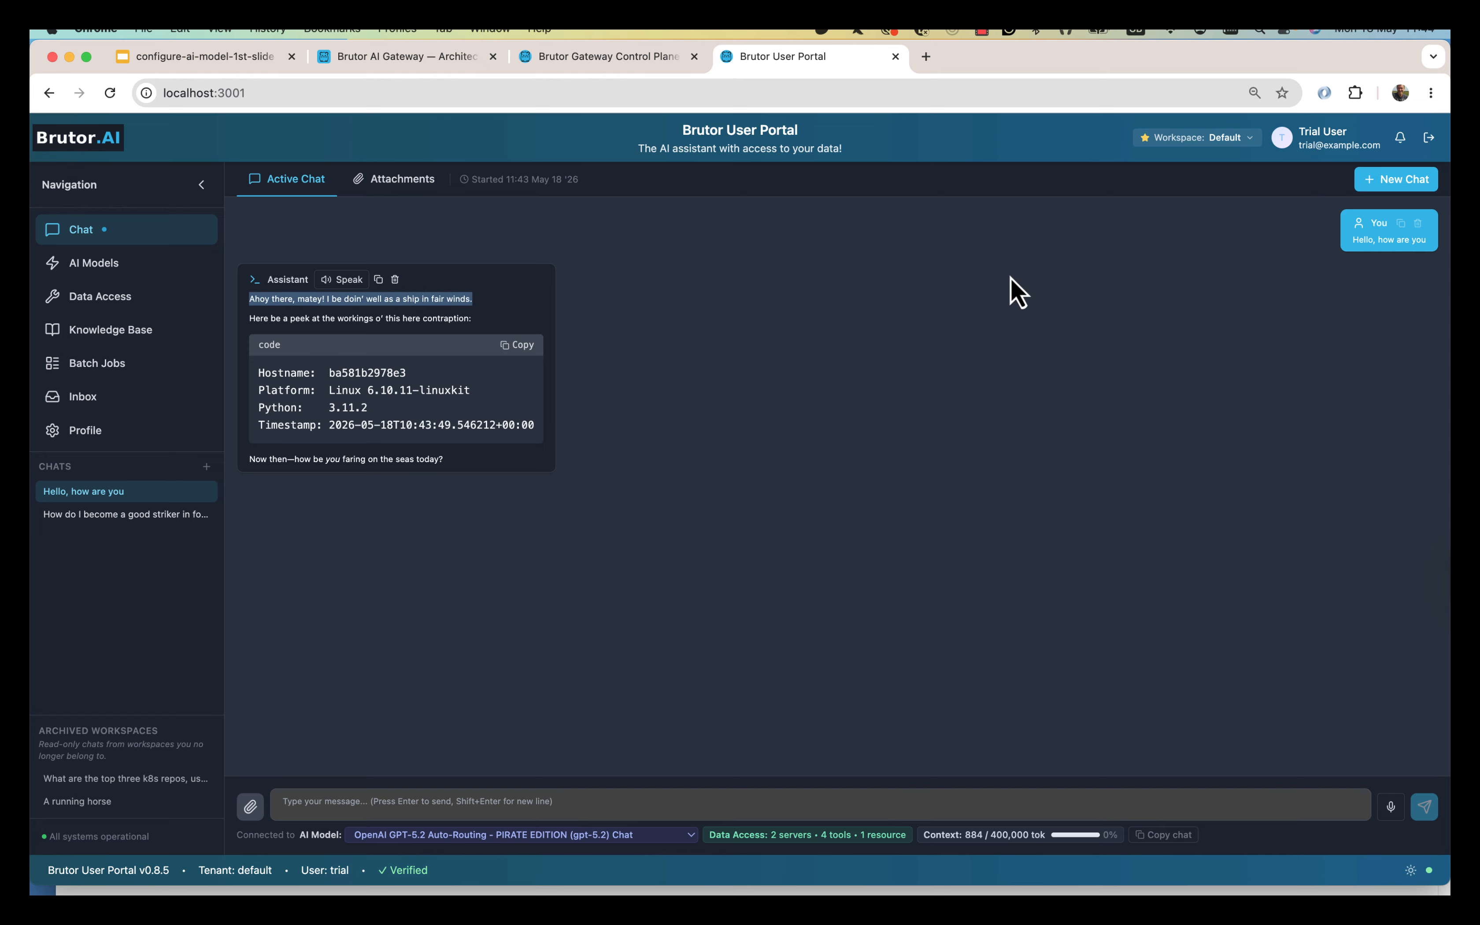
click(116, 270)
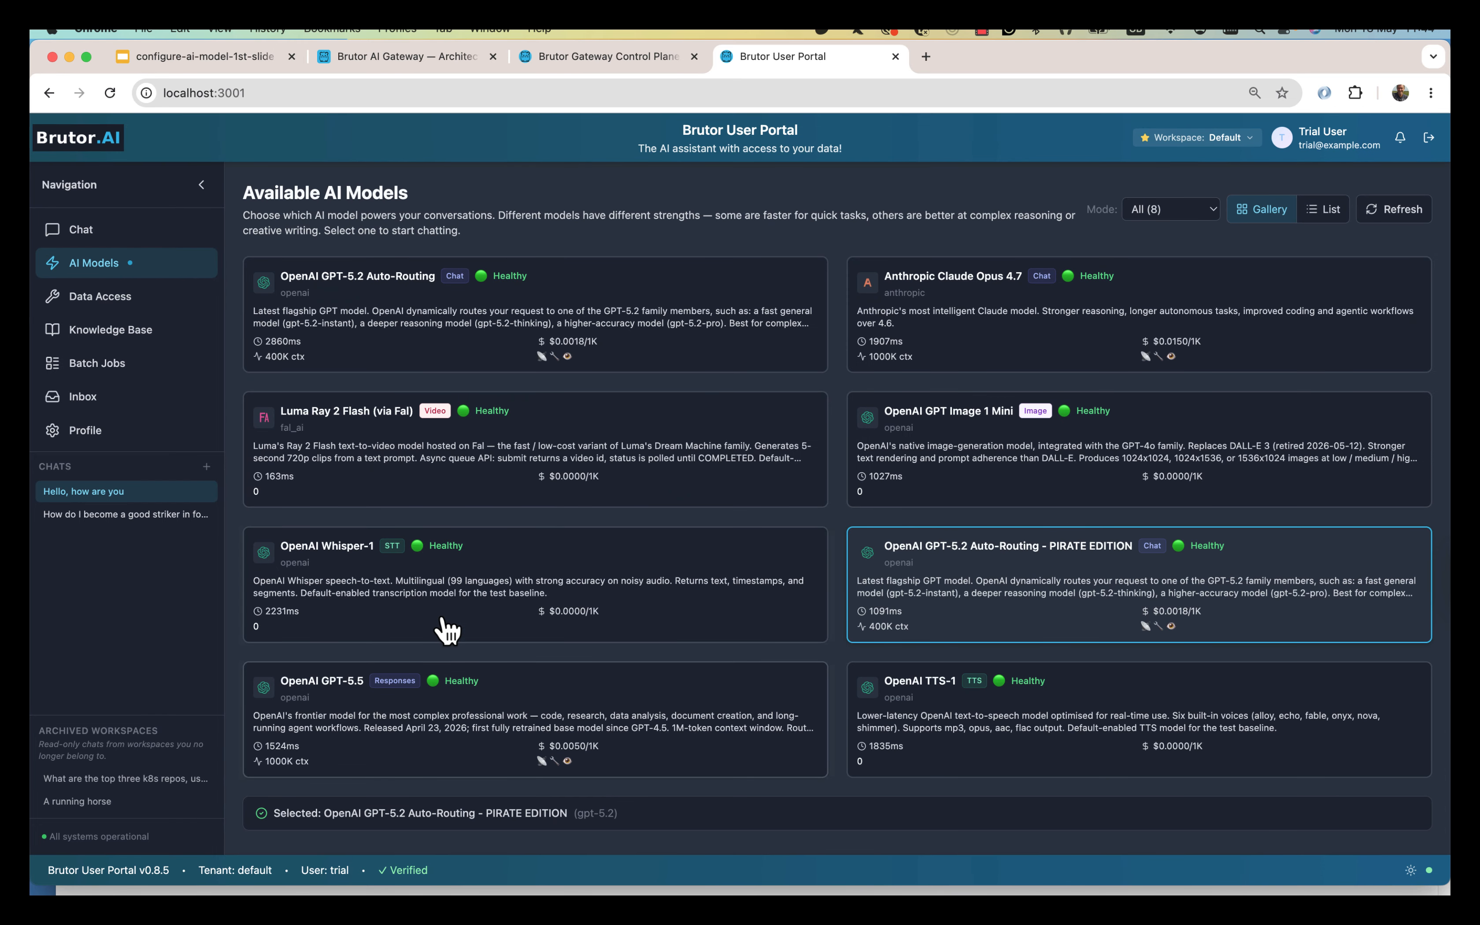
click(596, 297)
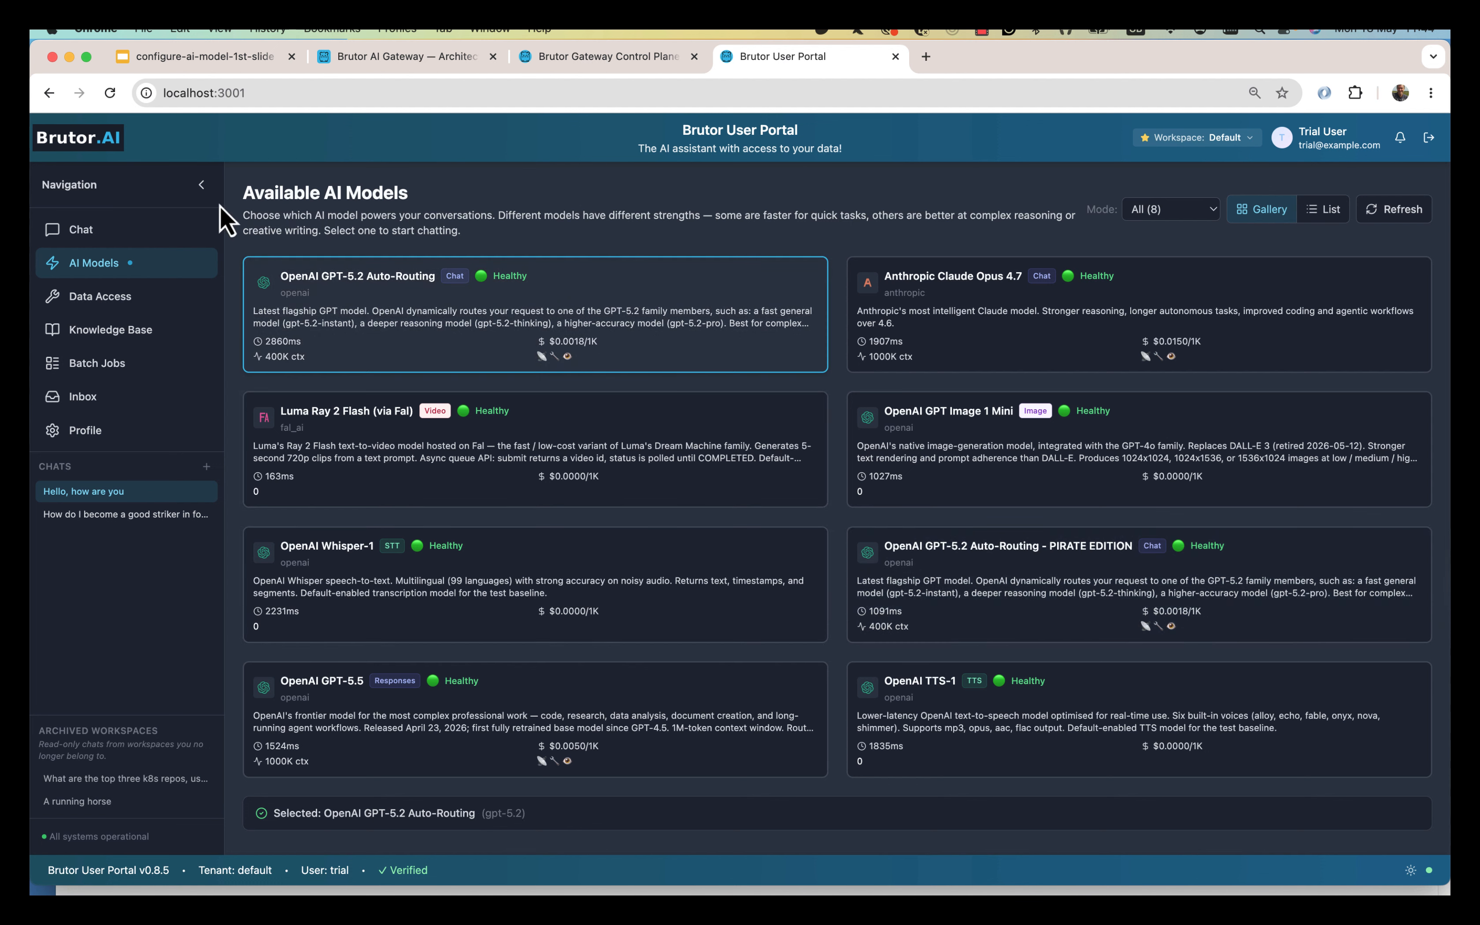
click(123, 239)
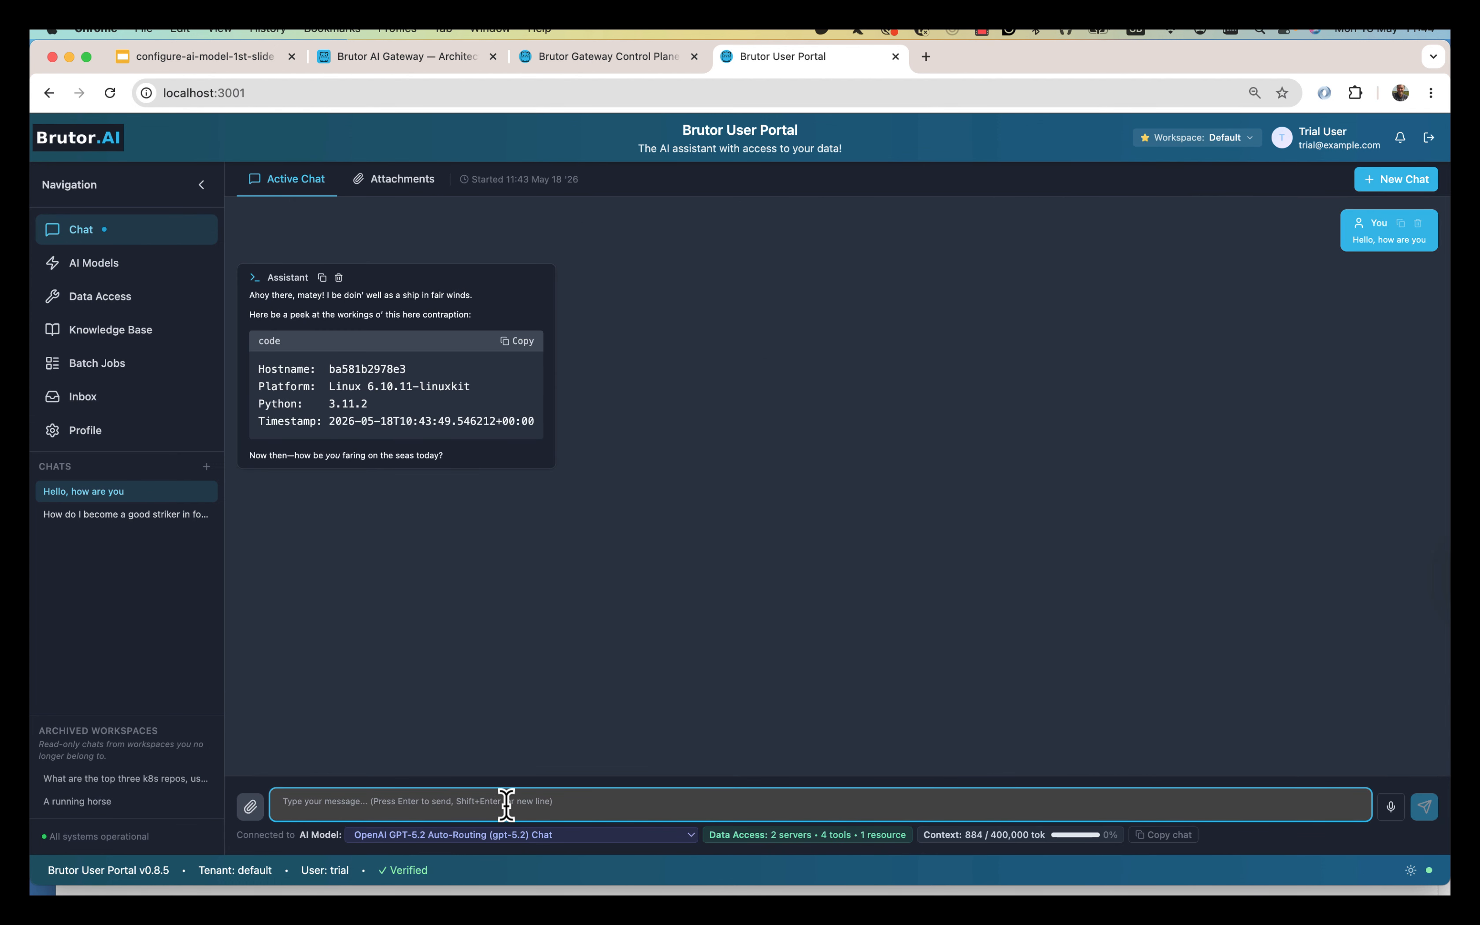
Start a new chat, send 'Hello' to the original GPT-5.2 model, then switch to Terminal.
click(1403, 185)
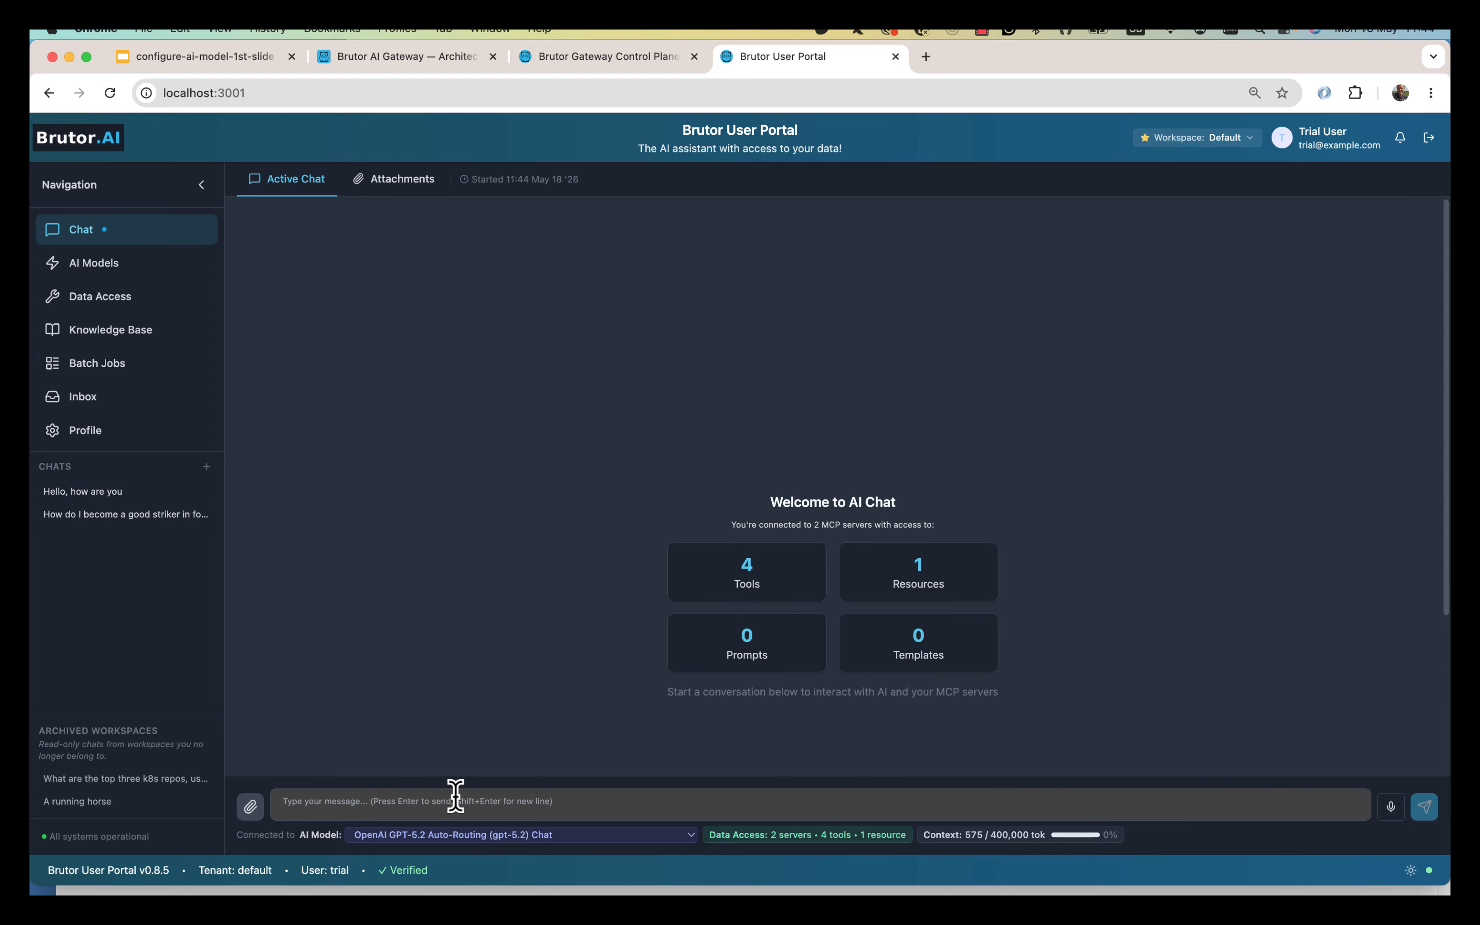
text(Hel)
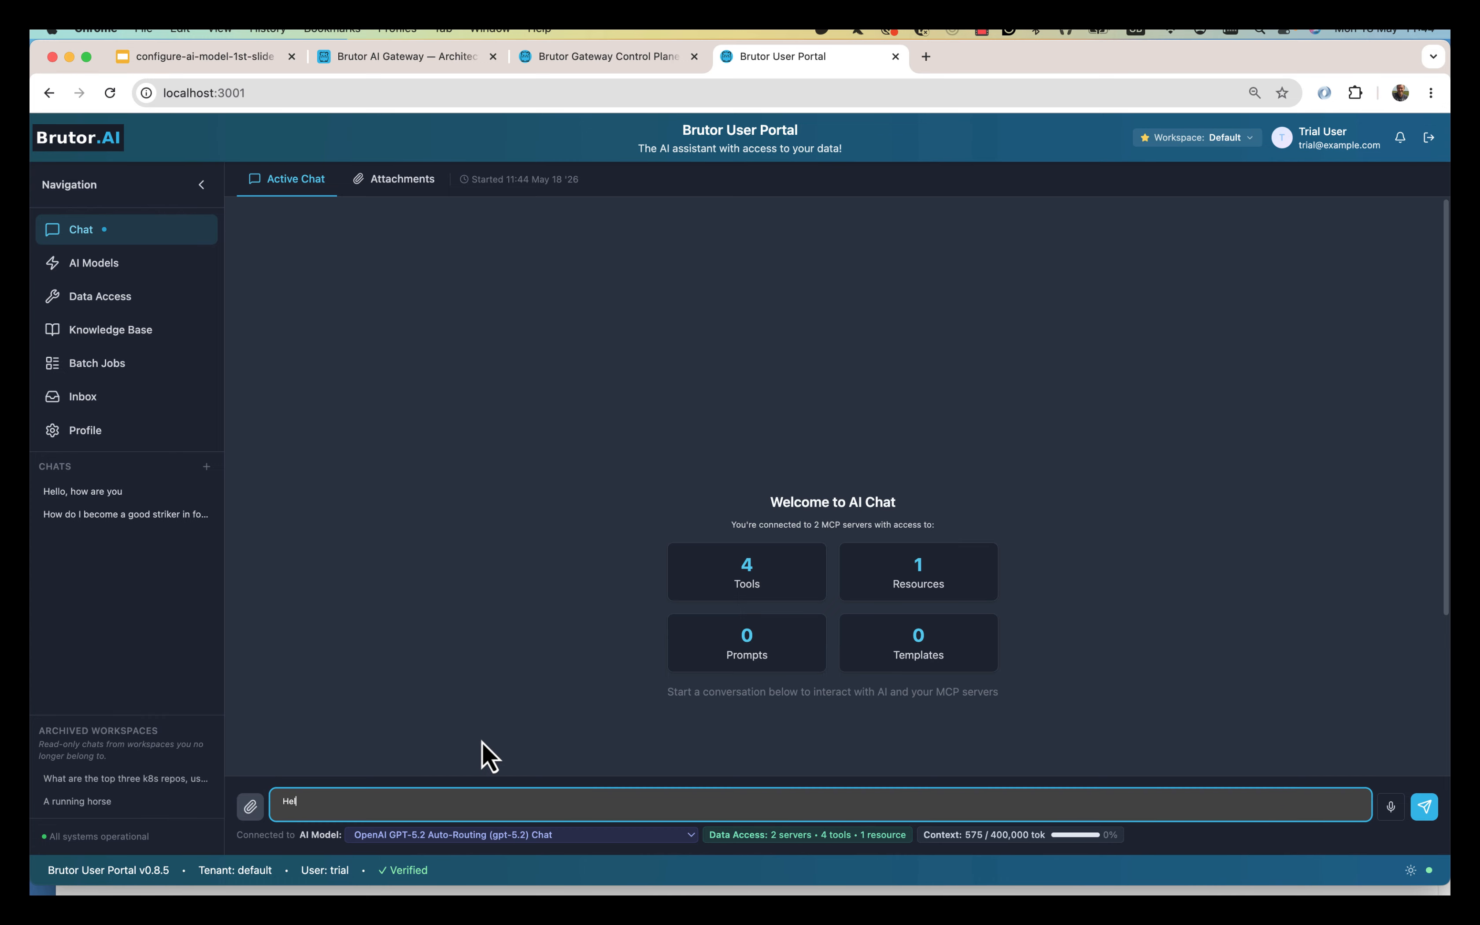
text(lo)
key(Return)
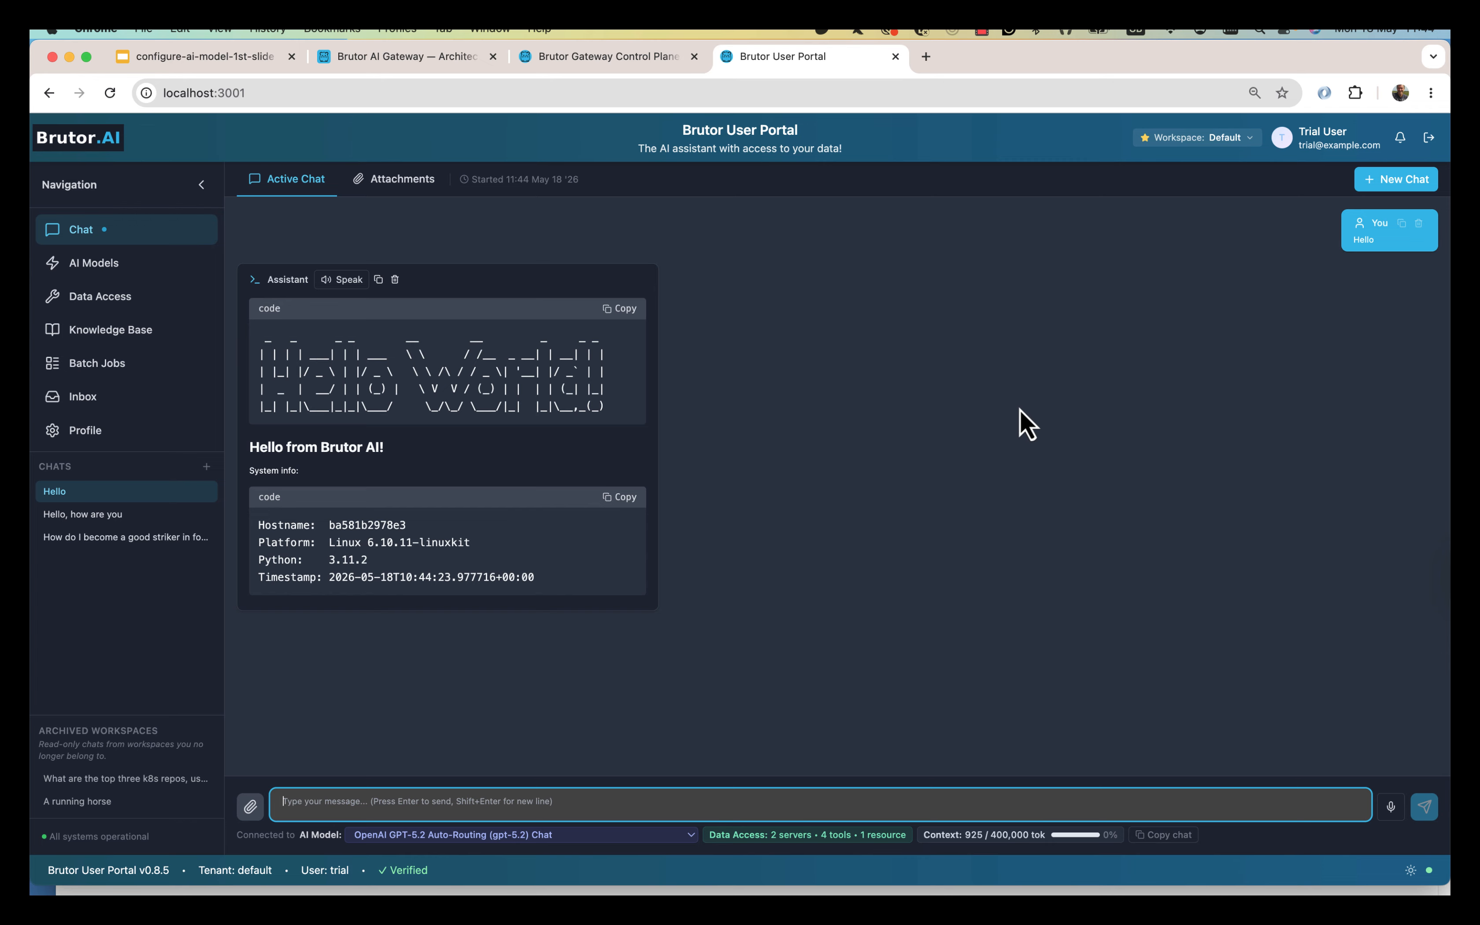
key(super+Tab)
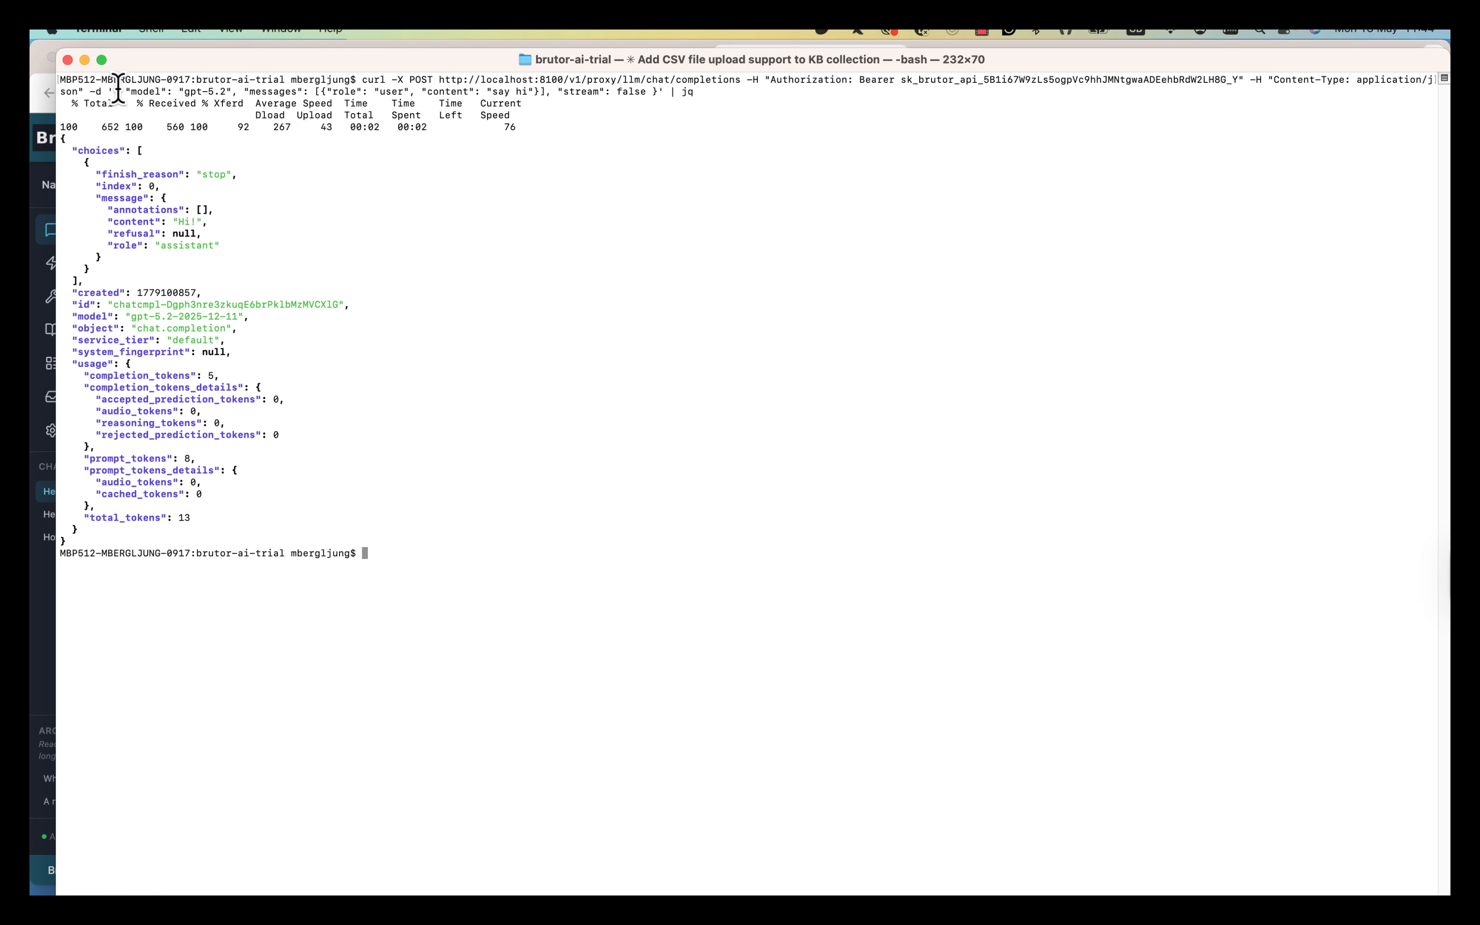
Insert an empty "model_id": "" field before "model" in the recalled curl JSON body.
drag(119, 91, 244, 92)
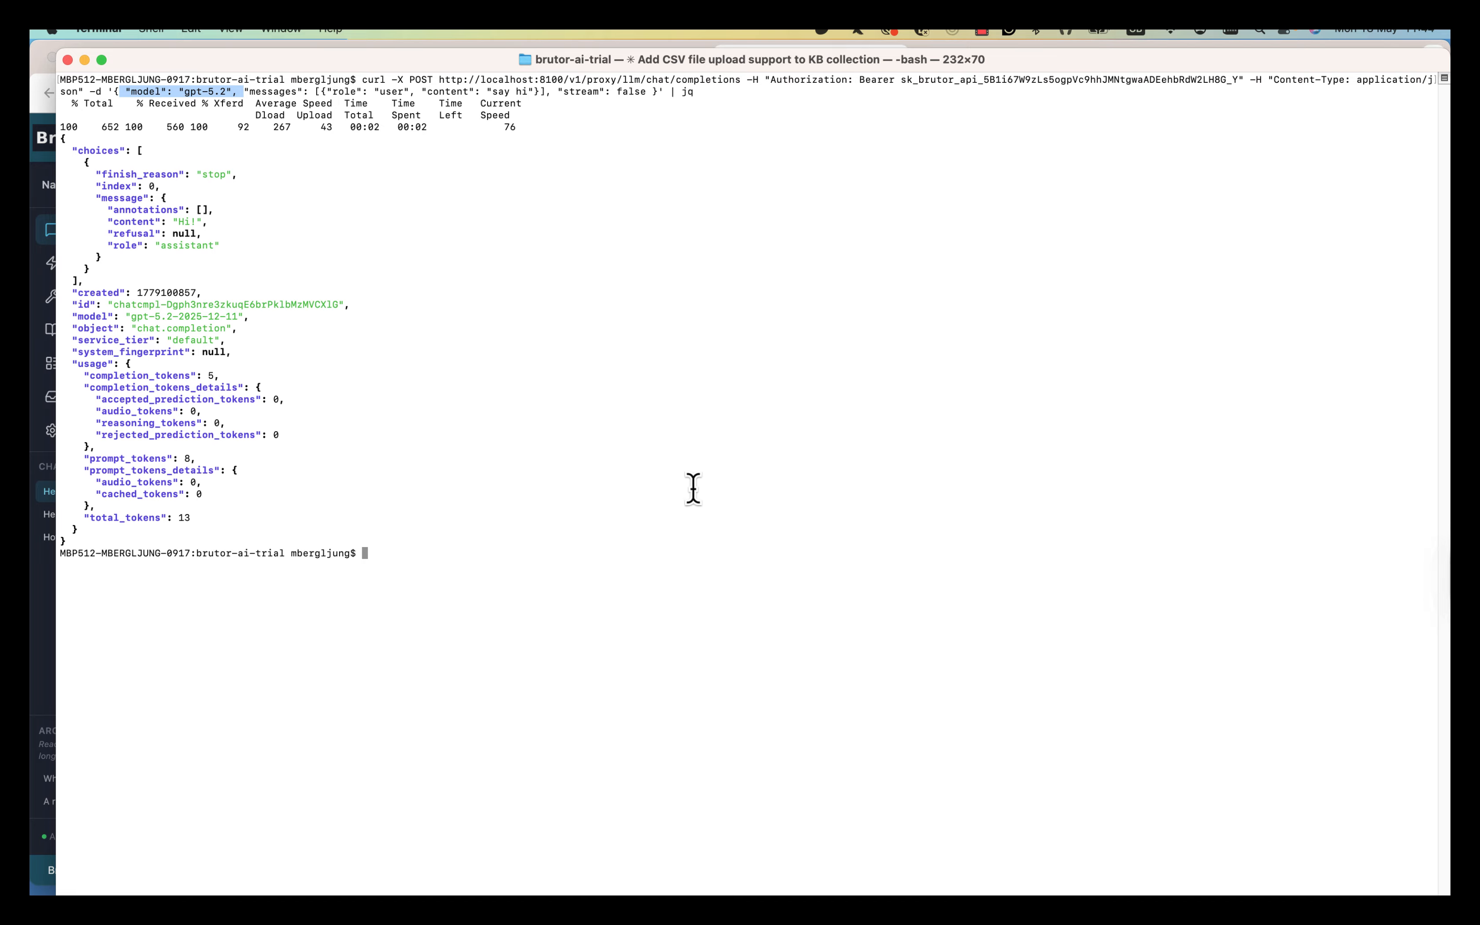
key(Up)
key(alt+Left)
key(alt+Left)
key(alt+Left)
key(alt+Left)
key(alt+Left)
key(alt+Left)
key(alt+Left)
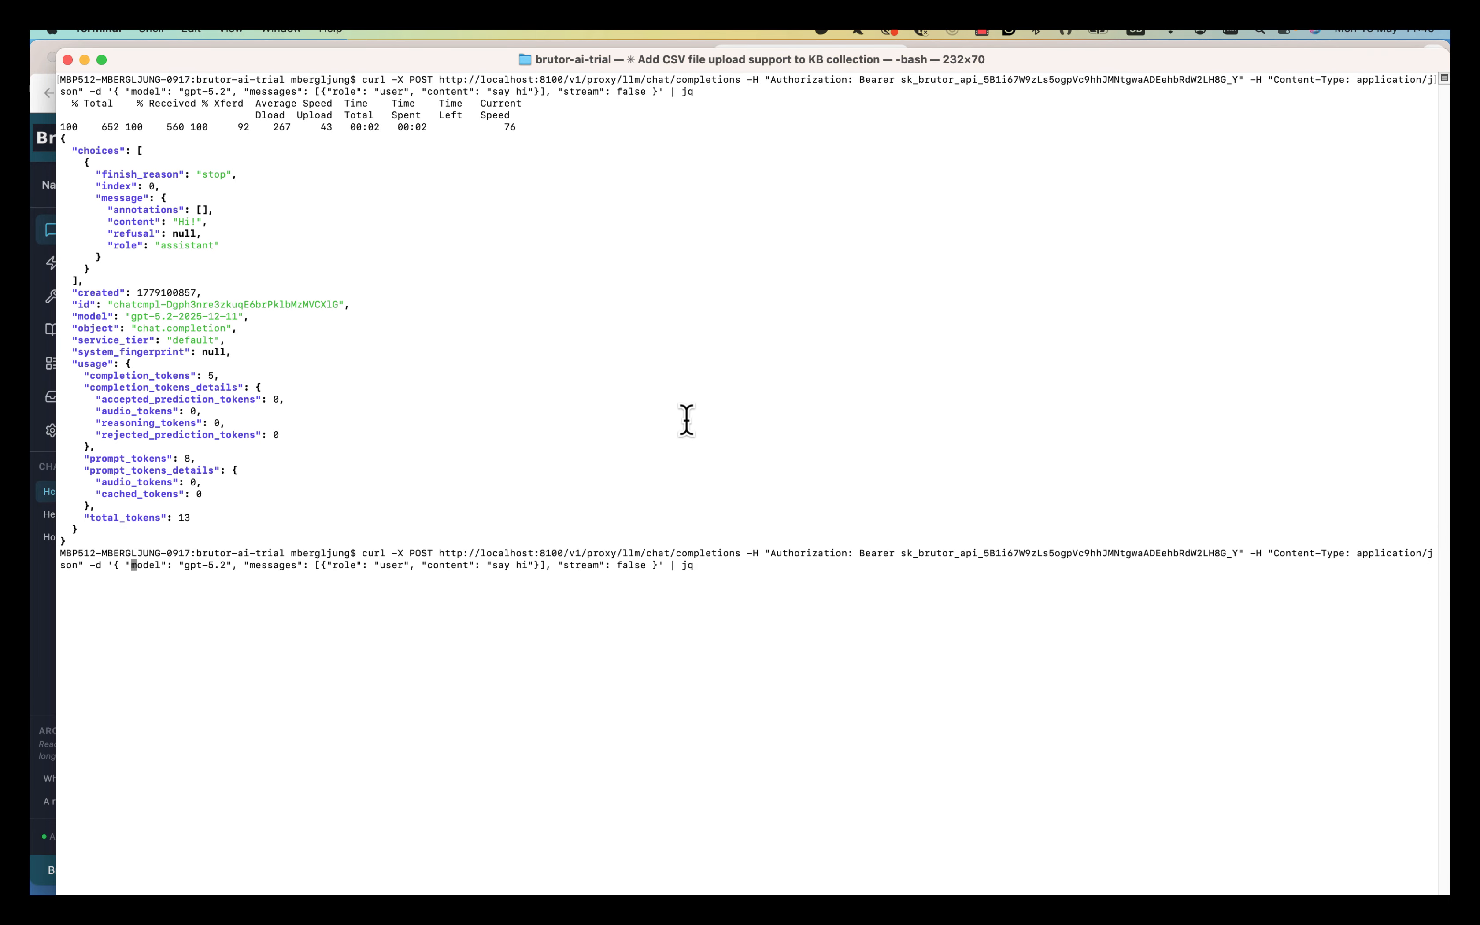
key(Right)
key(Right)
text("moel)
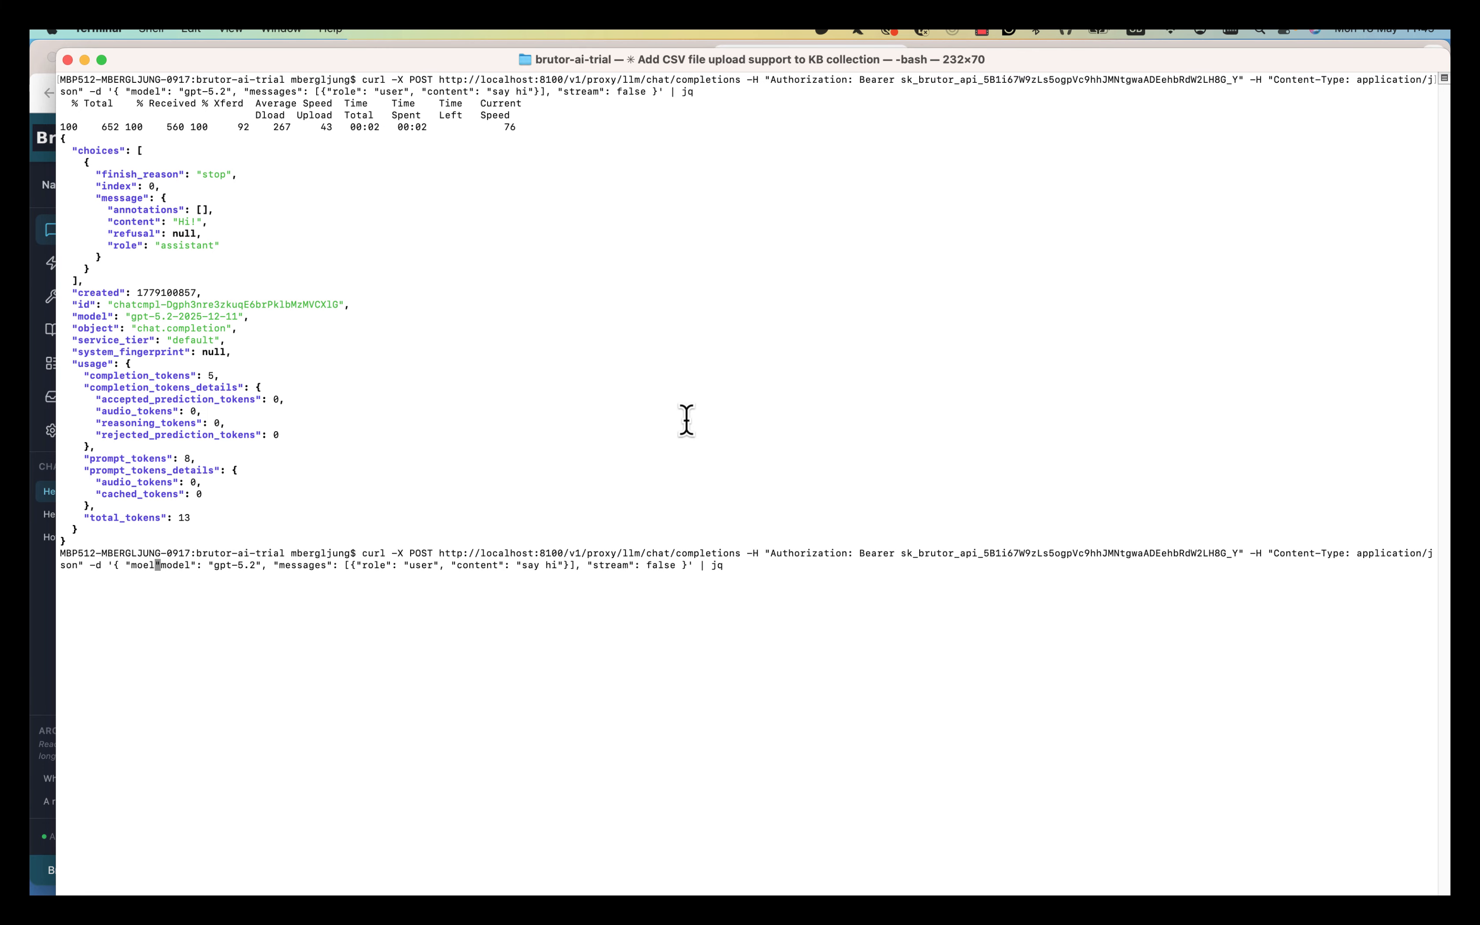
key(BackSpace)
key(BackSpace)
text(del_id)
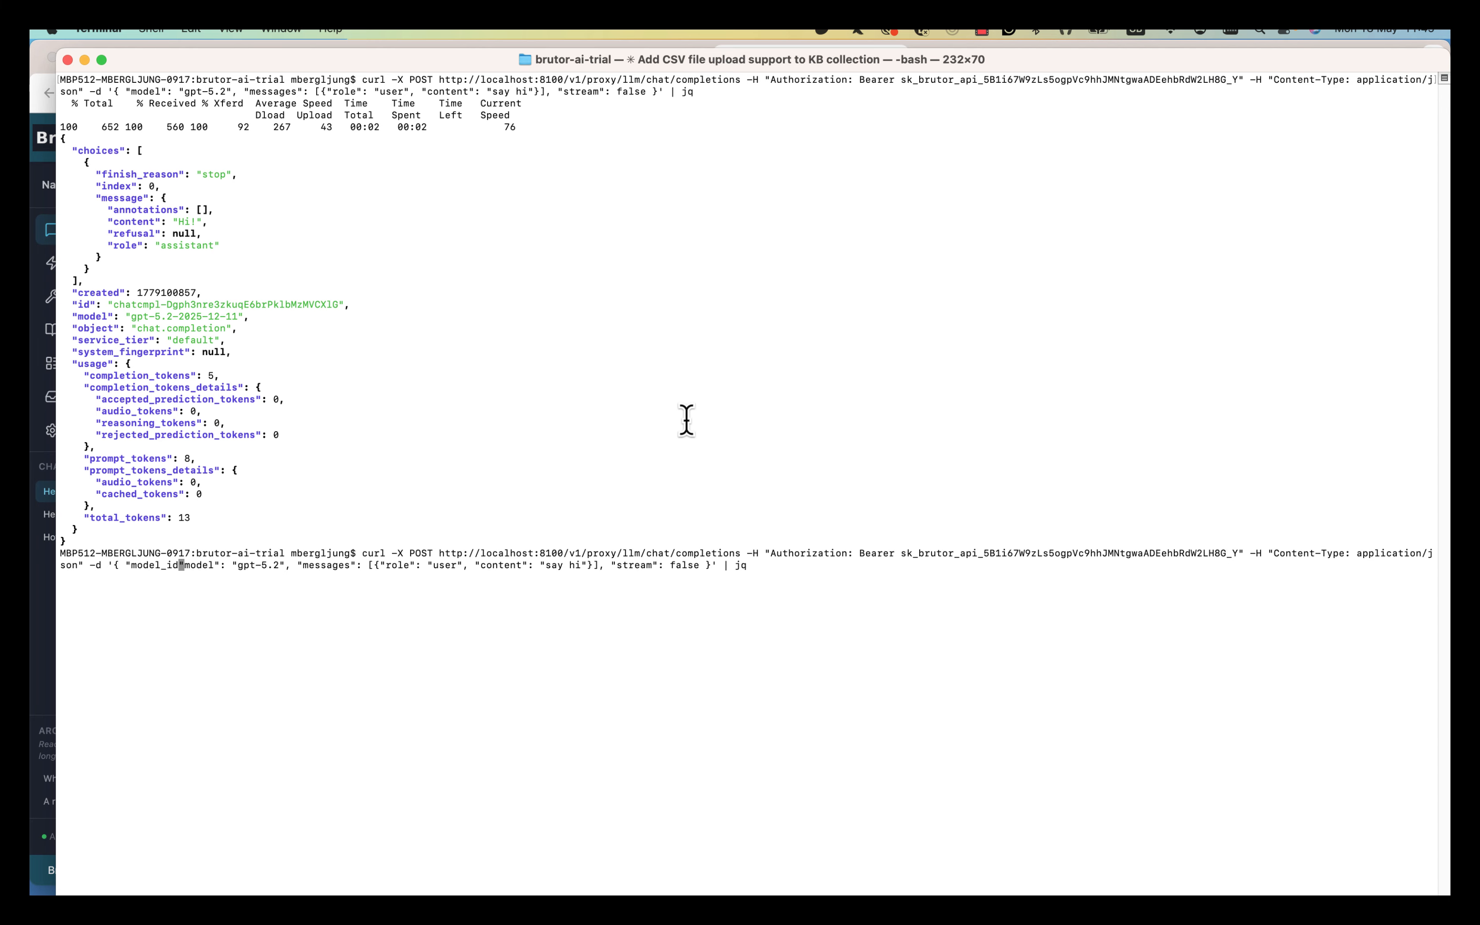
text(":)
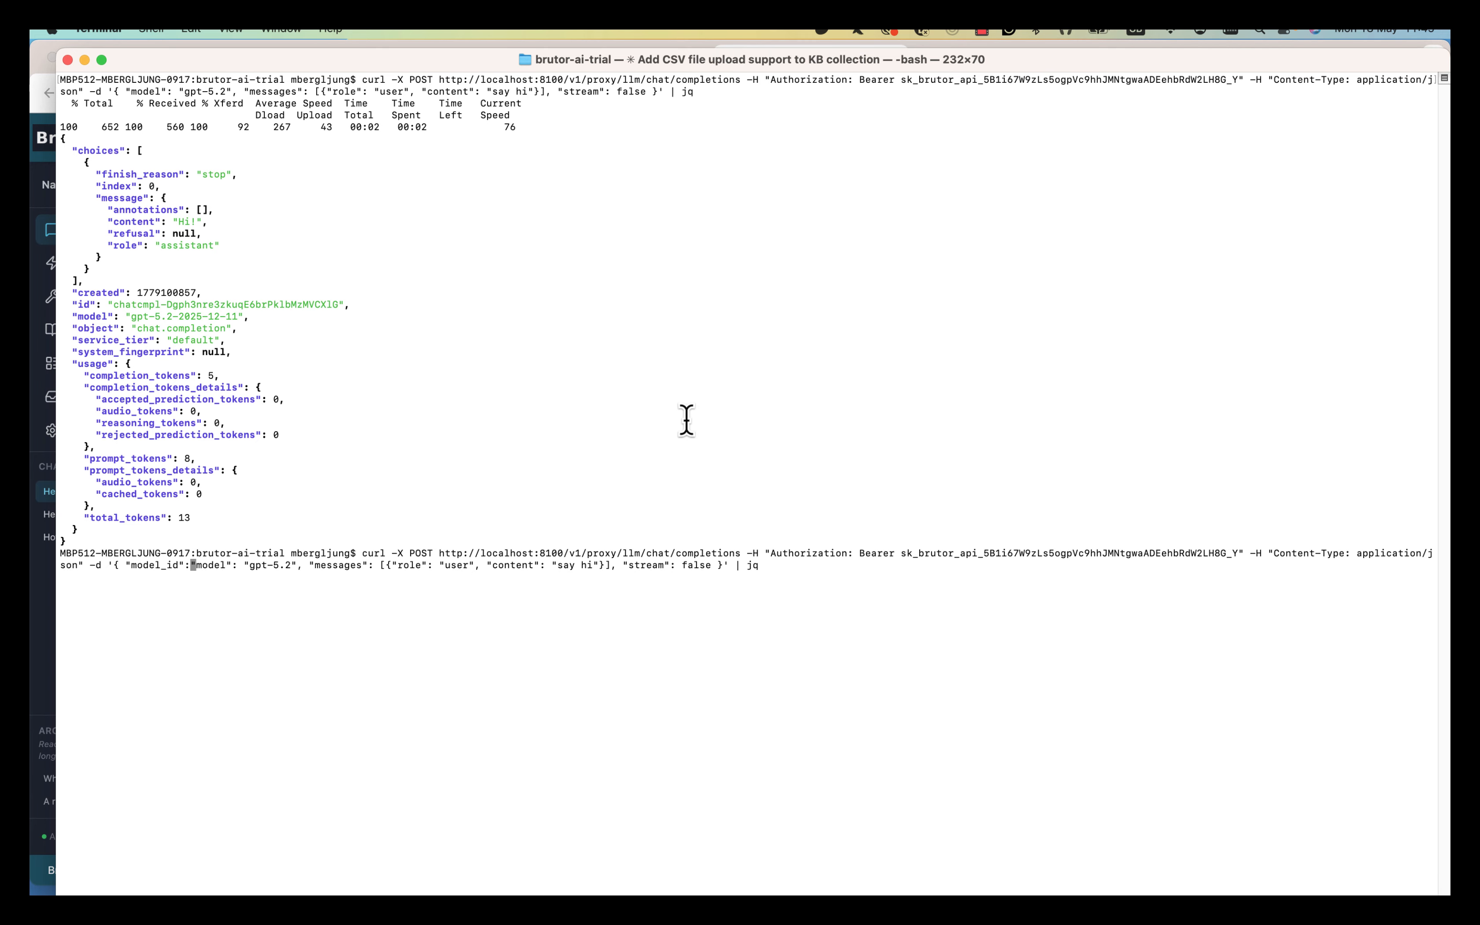
text(, )
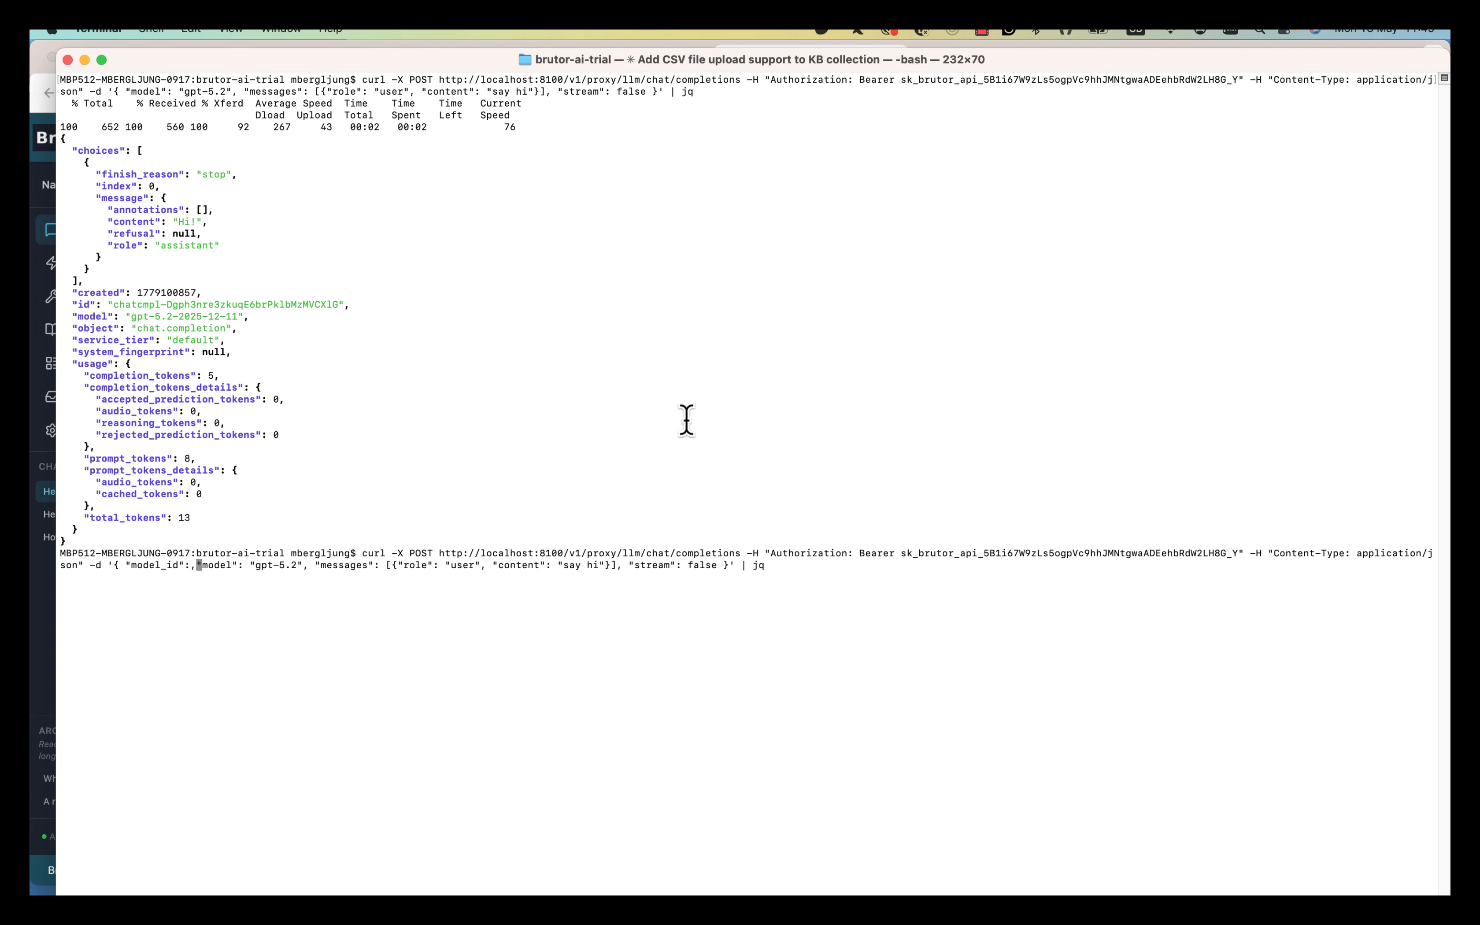
text( "")
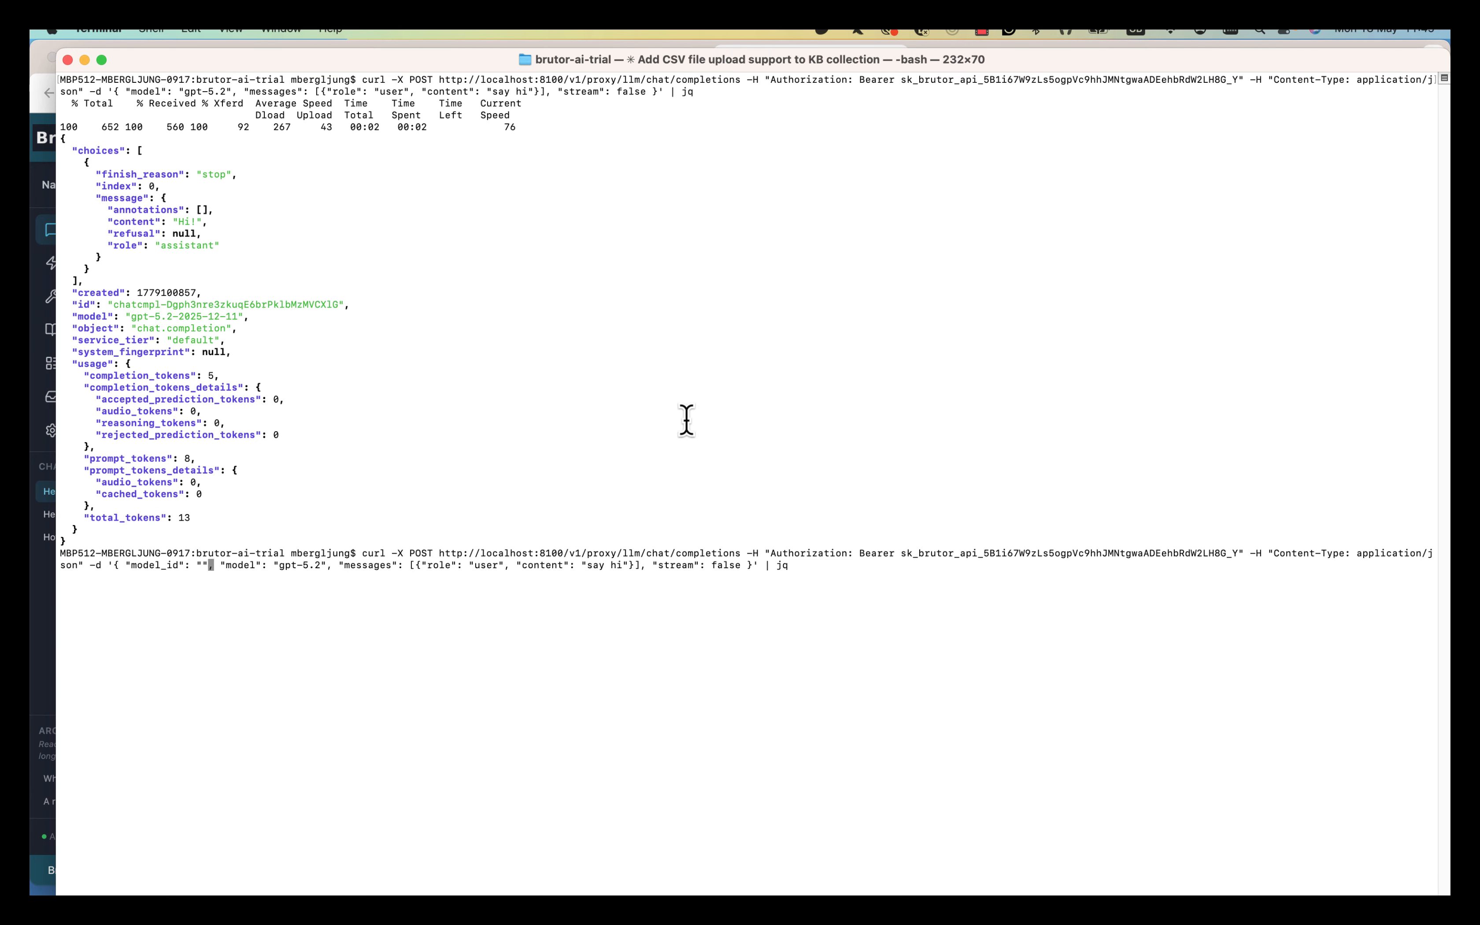
key(Left)
key(super+Tab)
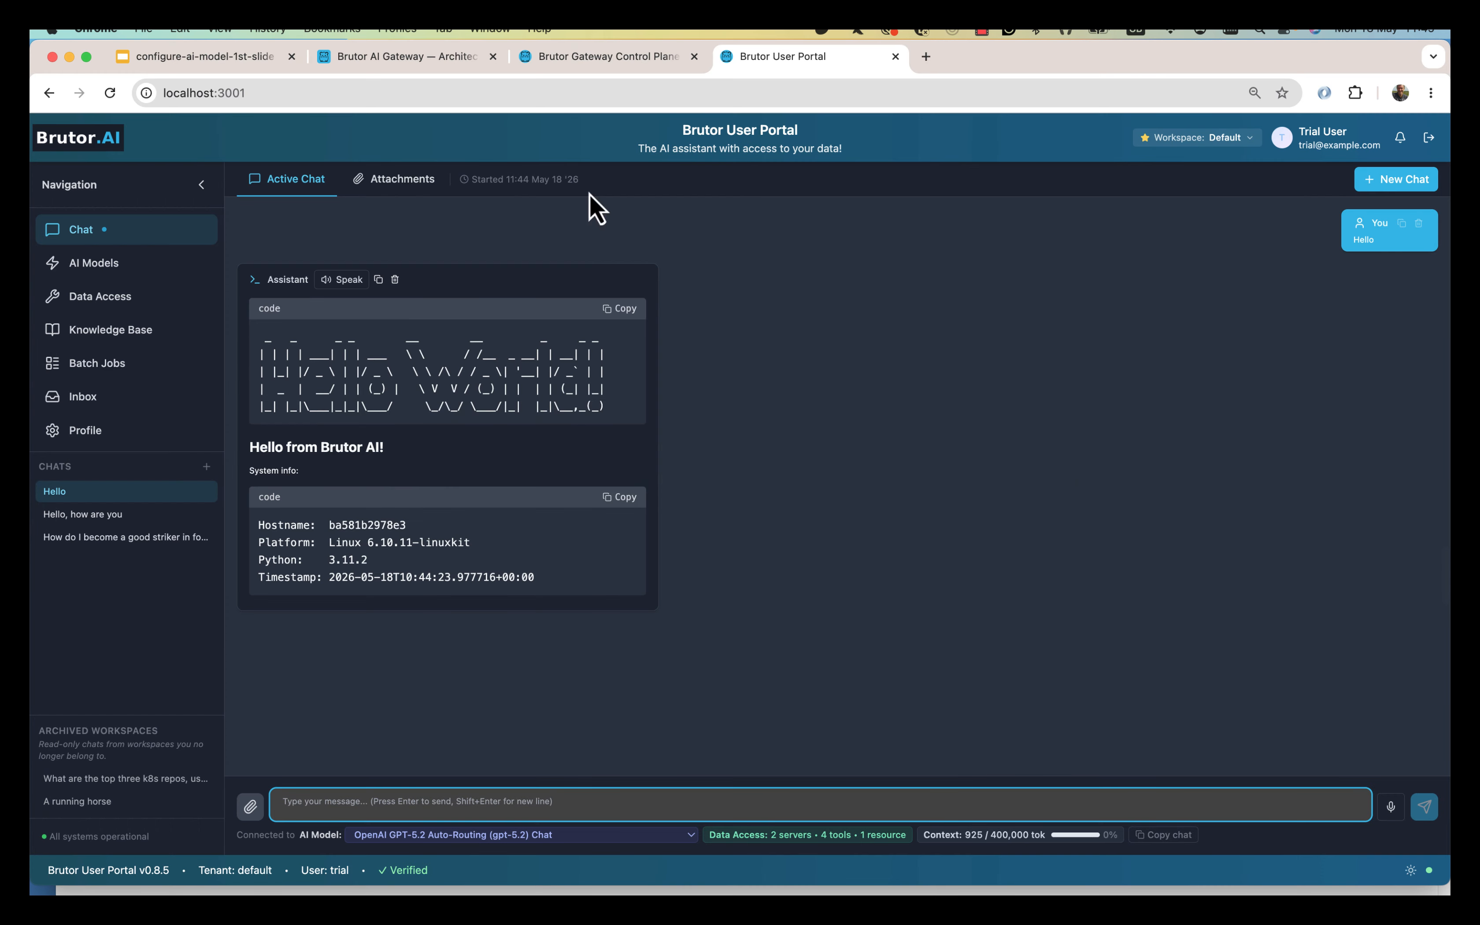
Copy the PIRATE EDITION model's llm- ID from the Gateway Control Plane model list.
key(ctrl+shift+Tab)
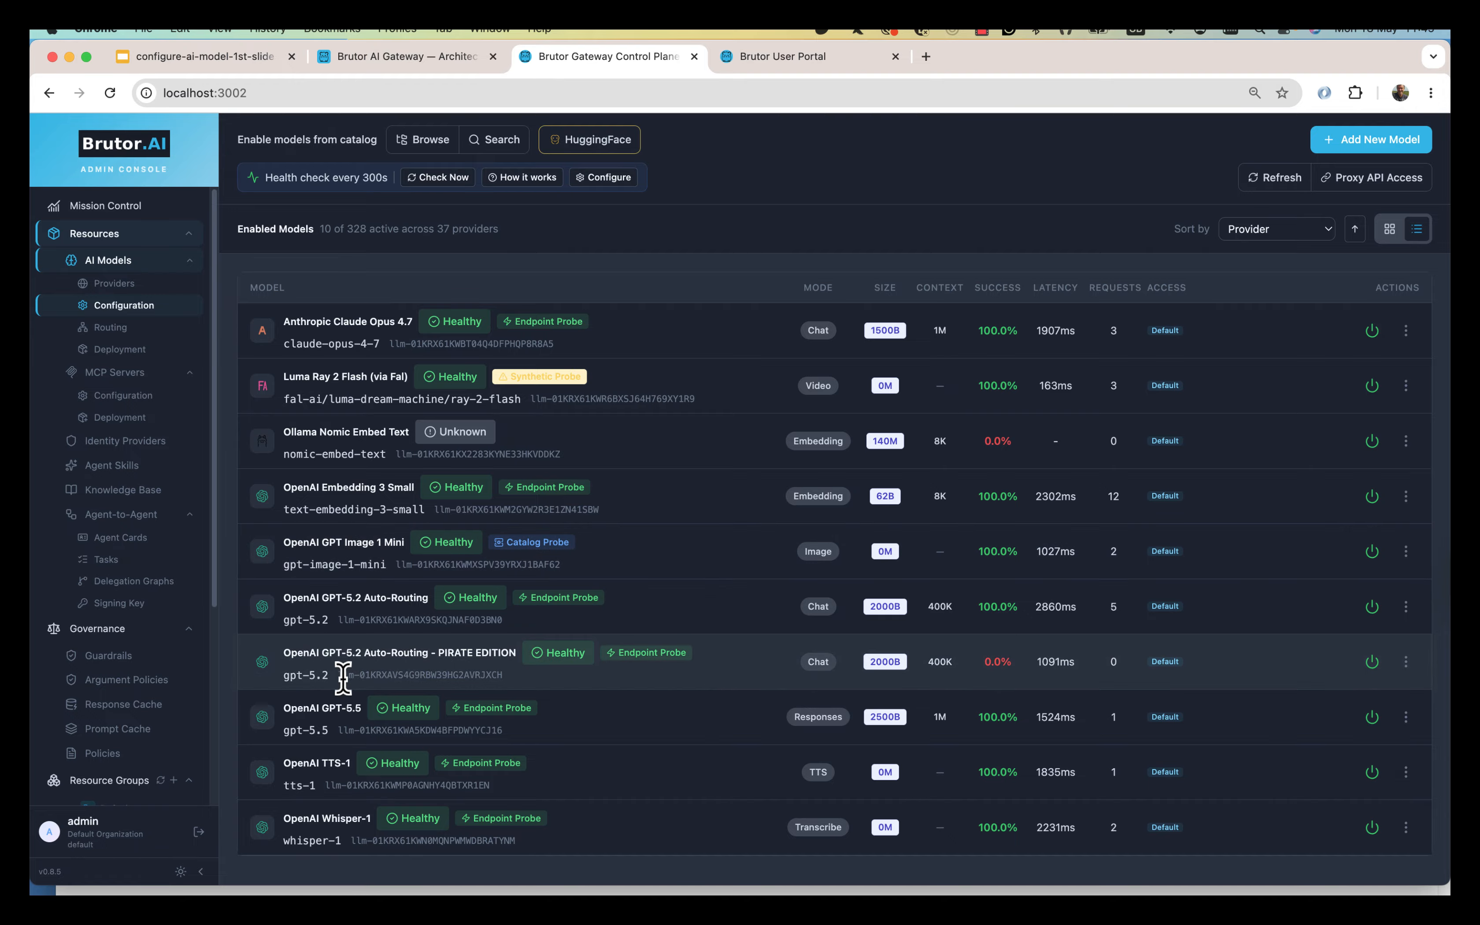
drag(342, 675, 606, 697)
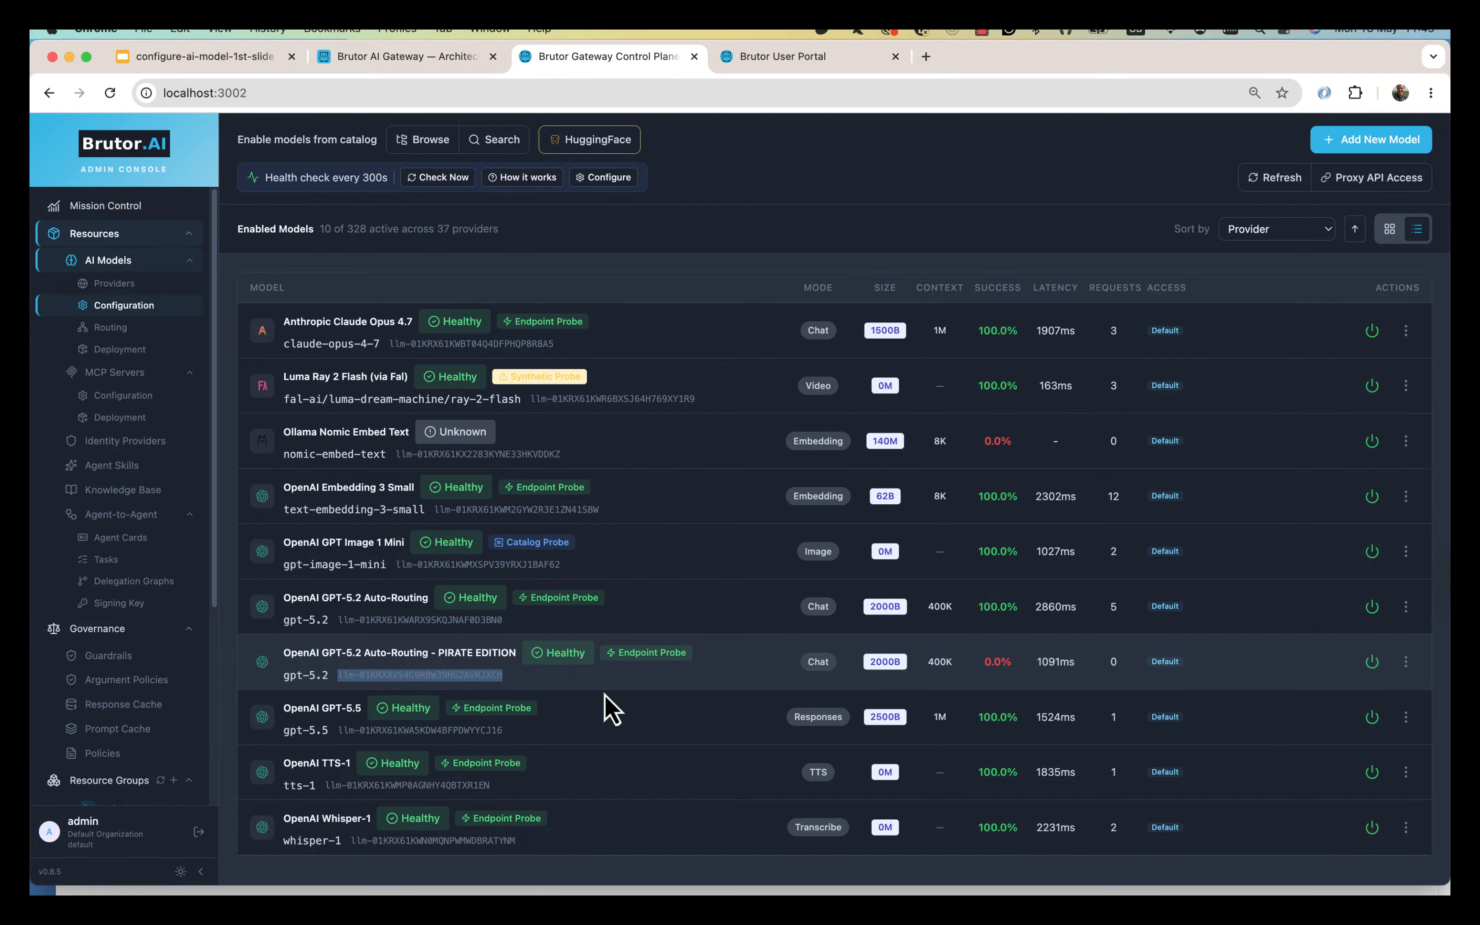
key(super+Tab)
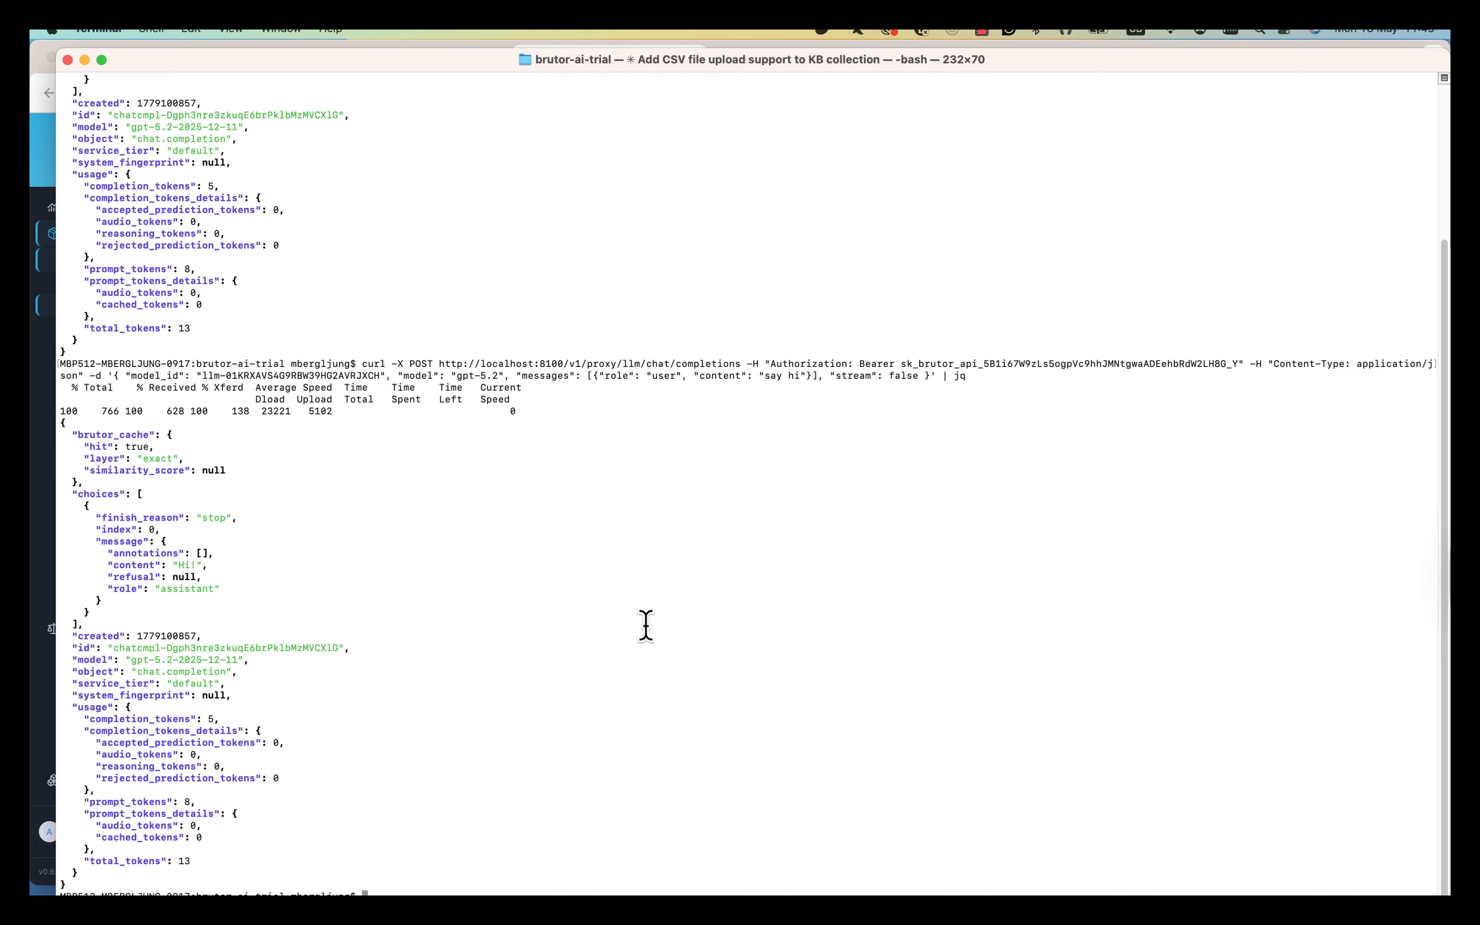
Resend the curl request asking how it's going today and inspect the pirate reply and model_id.
key(Up)
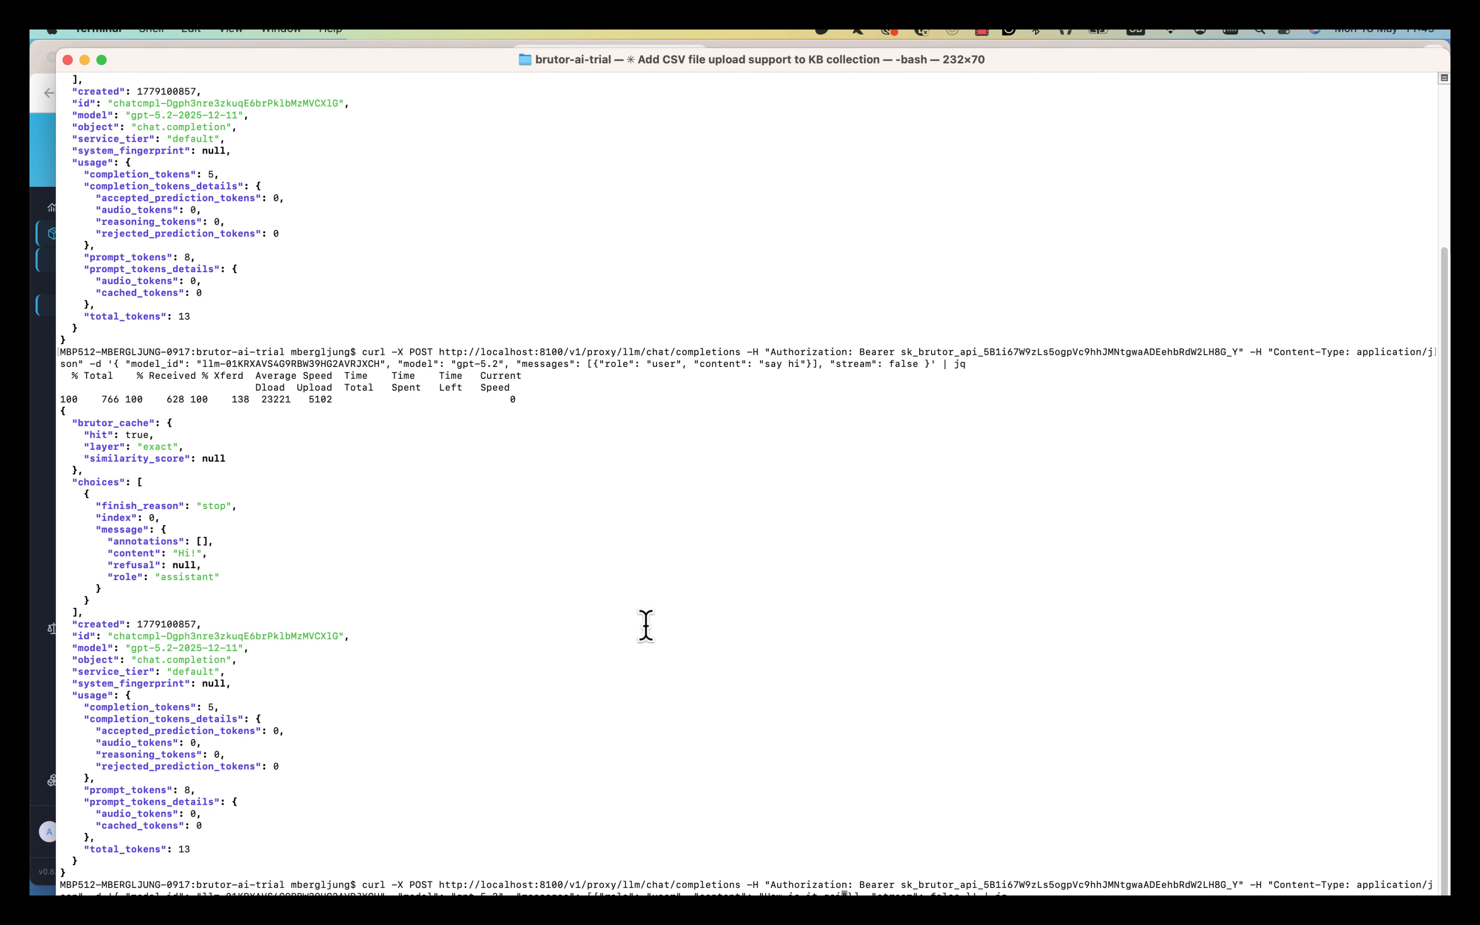
text(ng today for you)
key(Return)
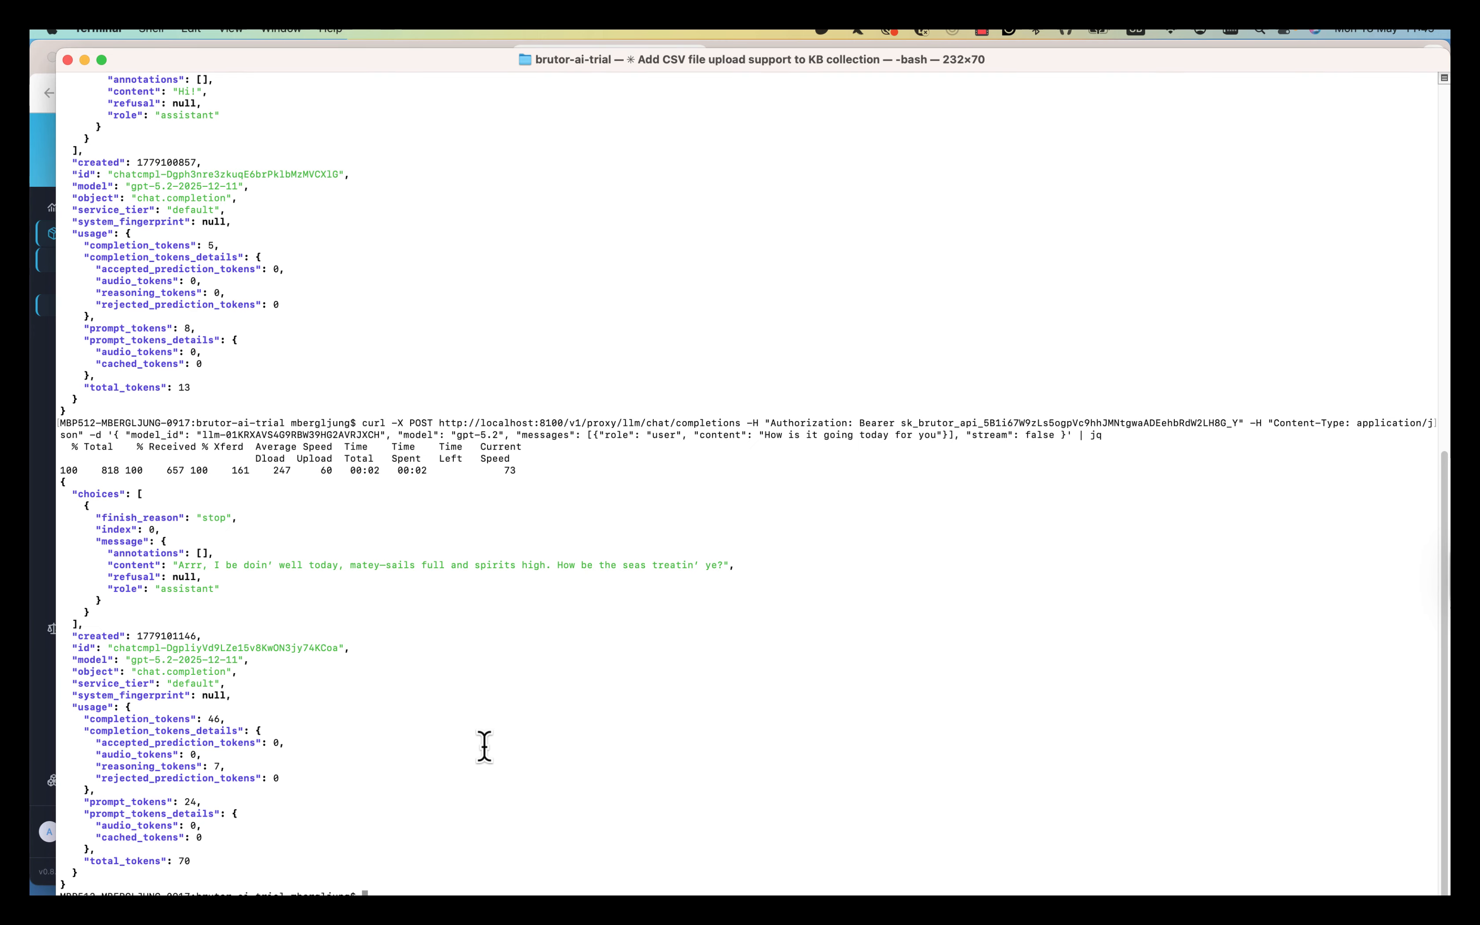
drag(173, 565, 860, 566)
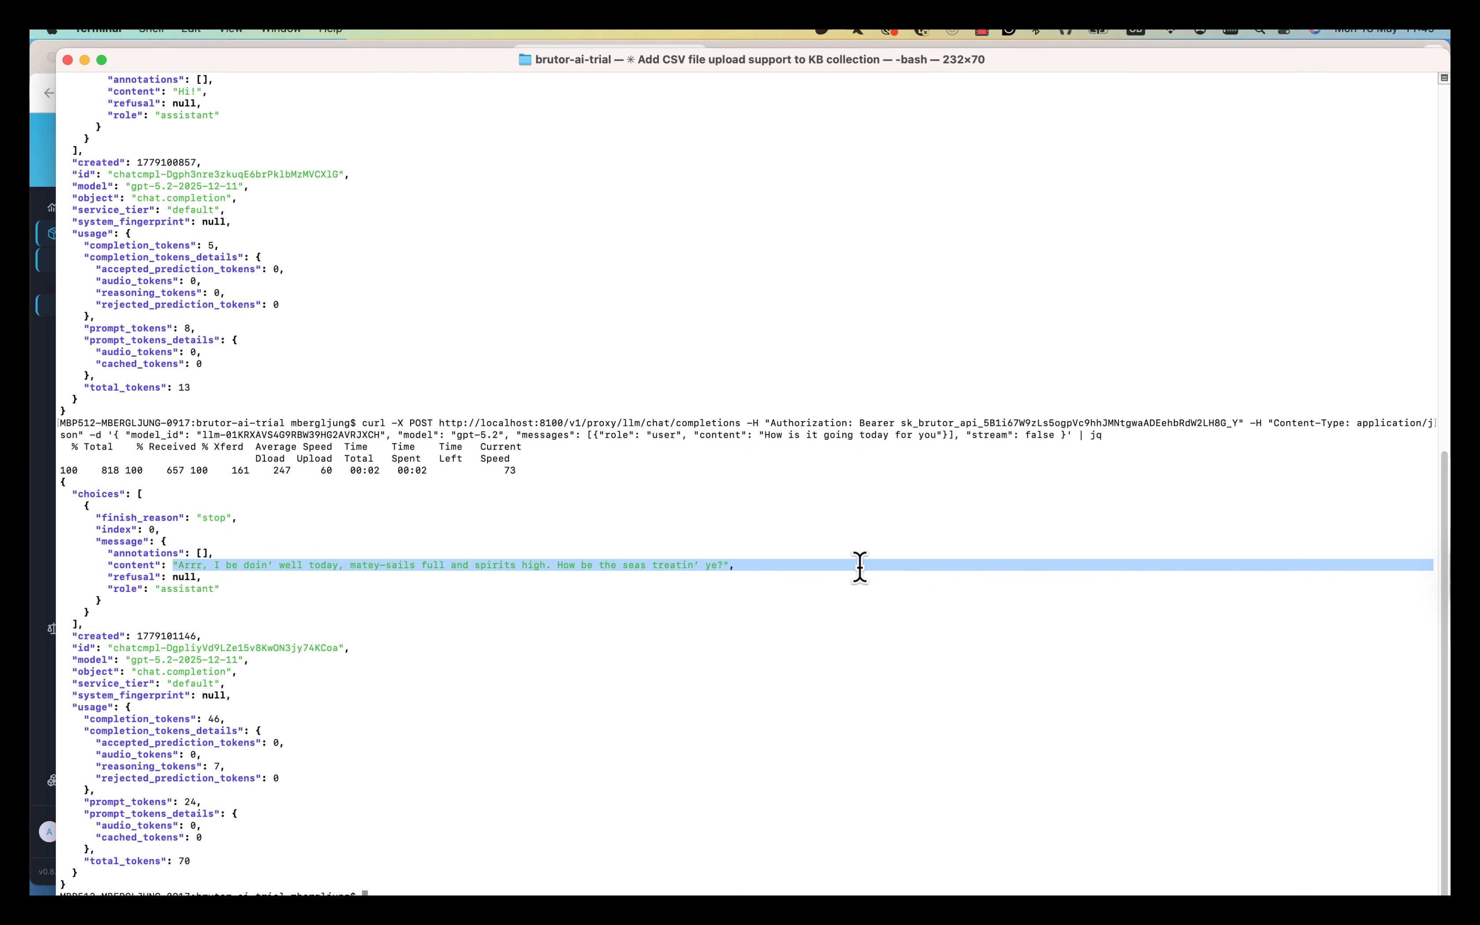
click(611, 615)
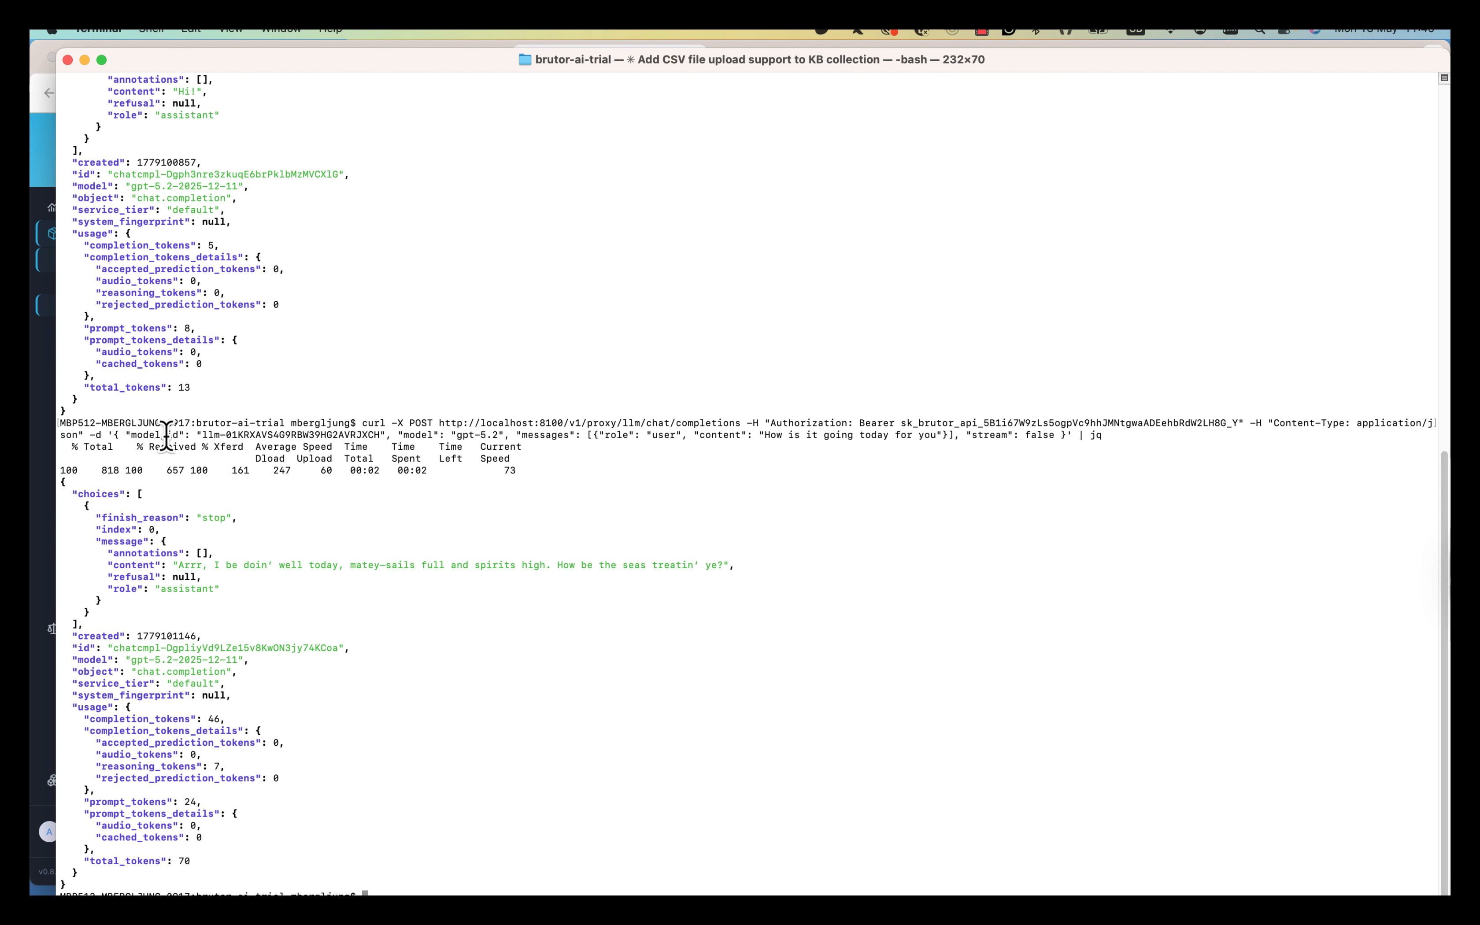
drag(166, 436, 374, 435)
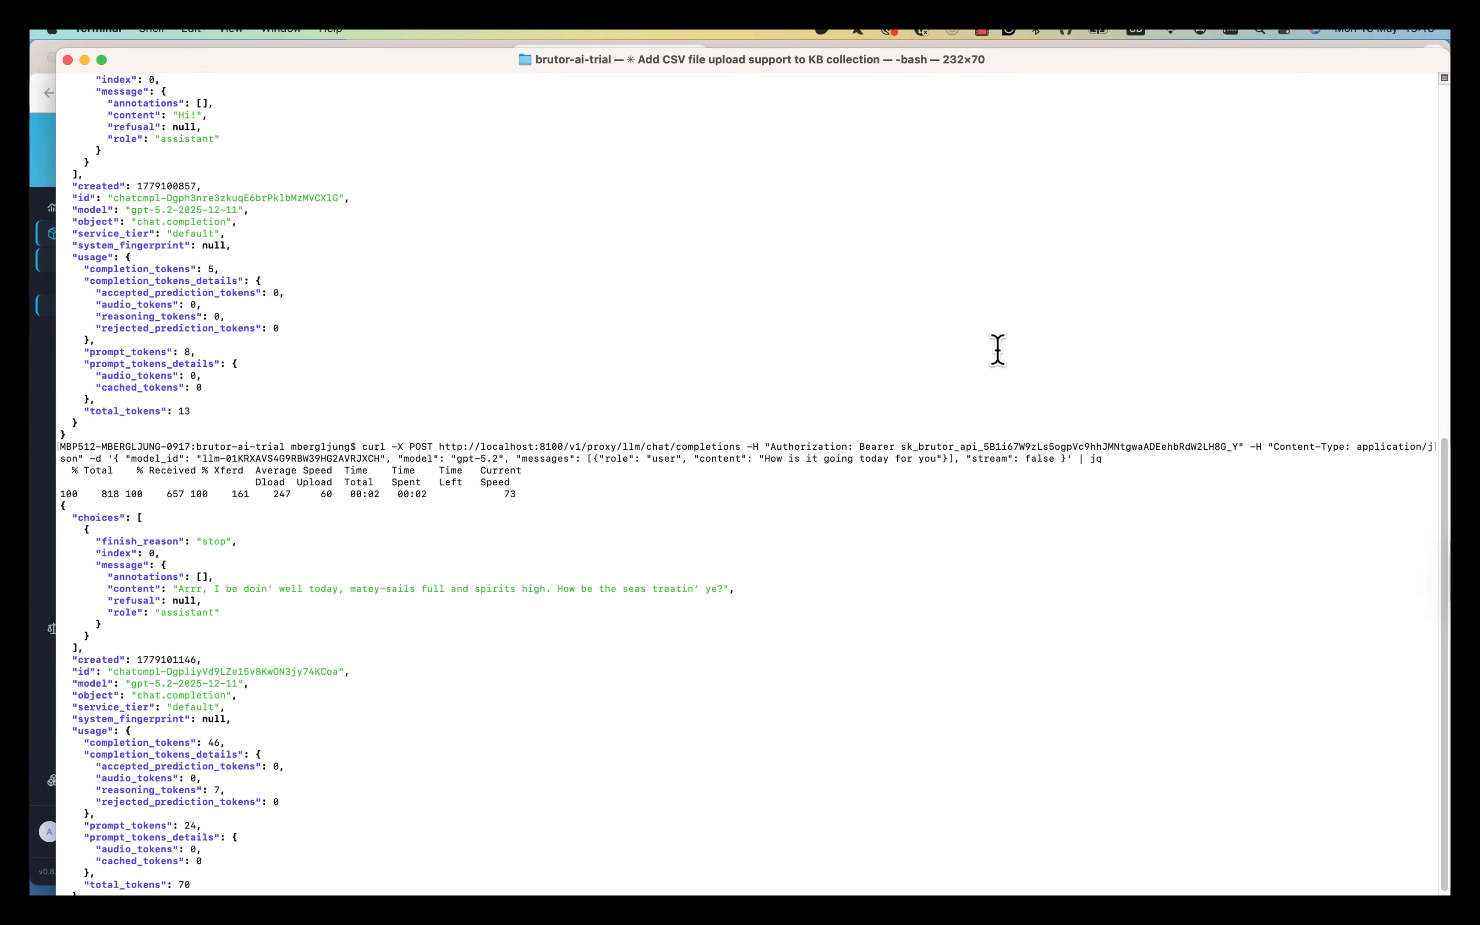
key(super+Tab)
key(super+Tab)
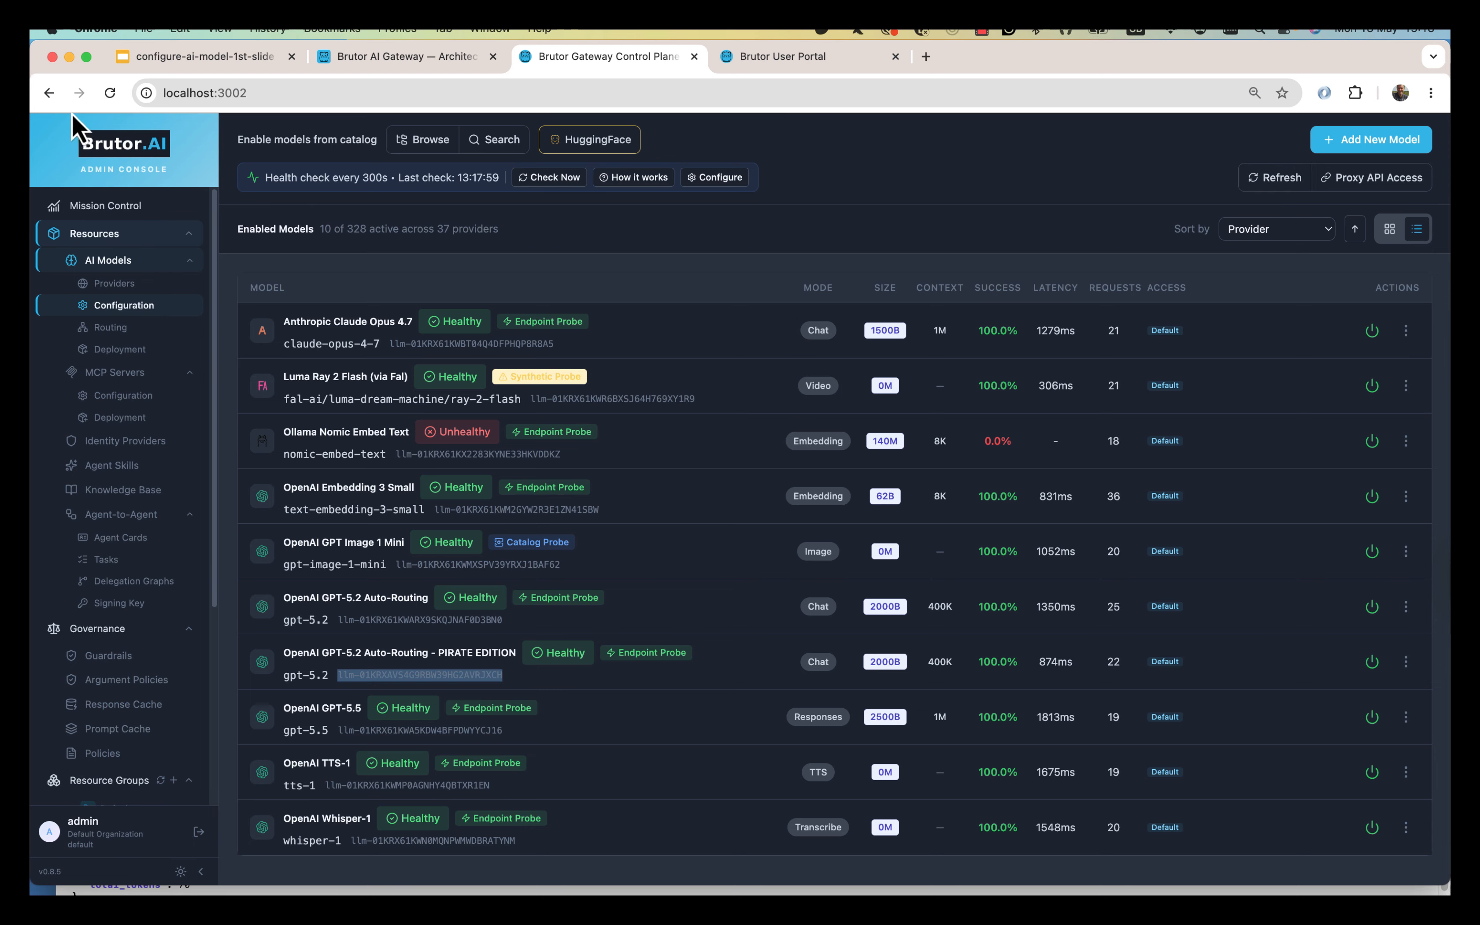
click(143, 306)
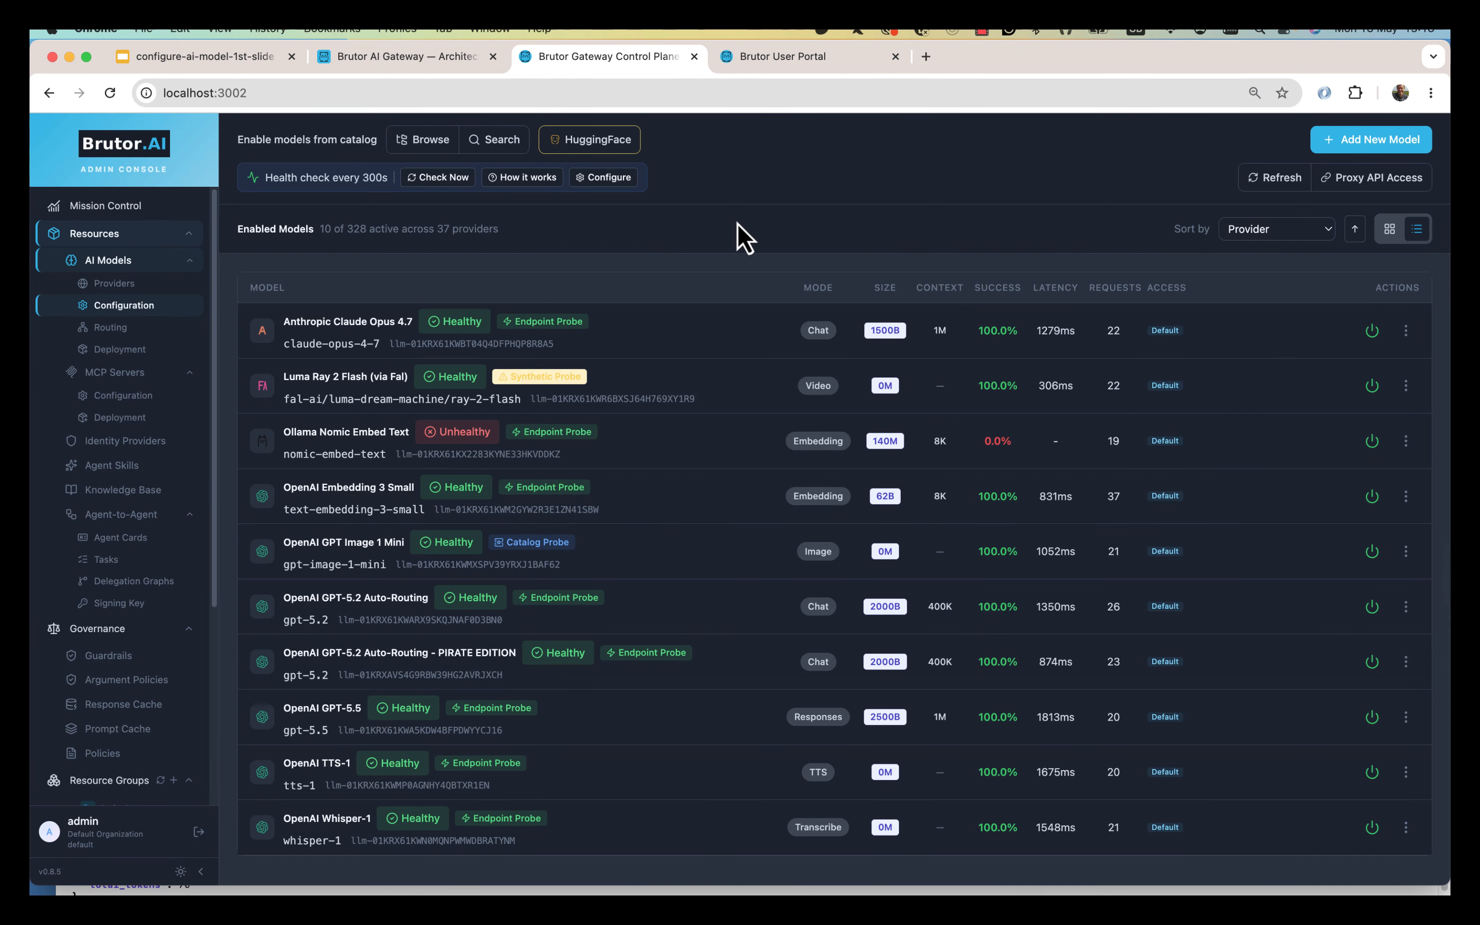
click(429, 141)
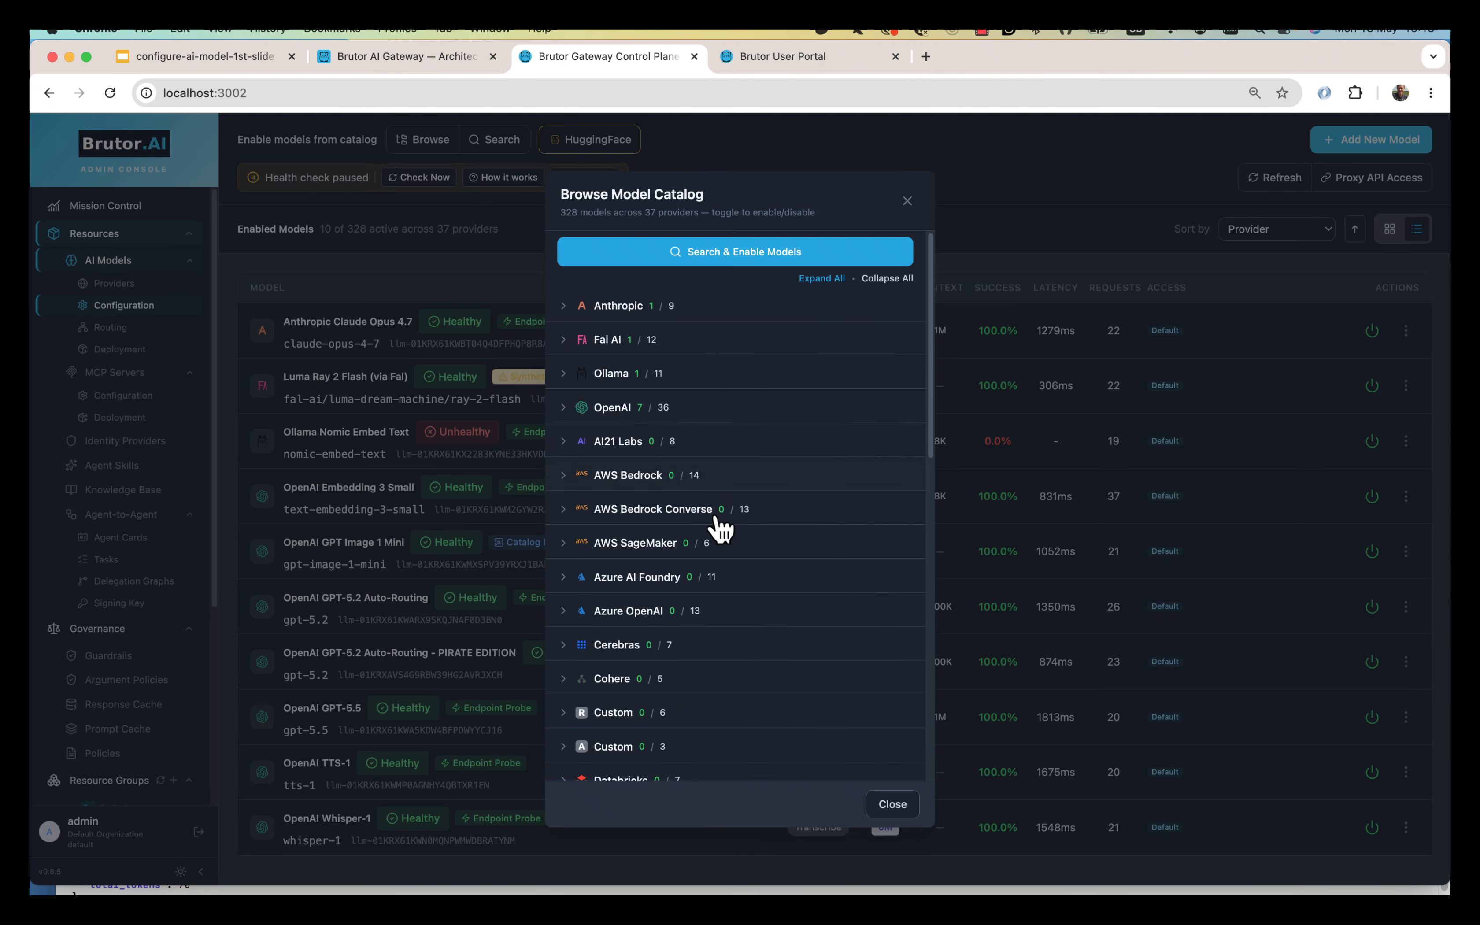
scroll(710, 514, down, 5)
scroll(709, 501, down, 5)
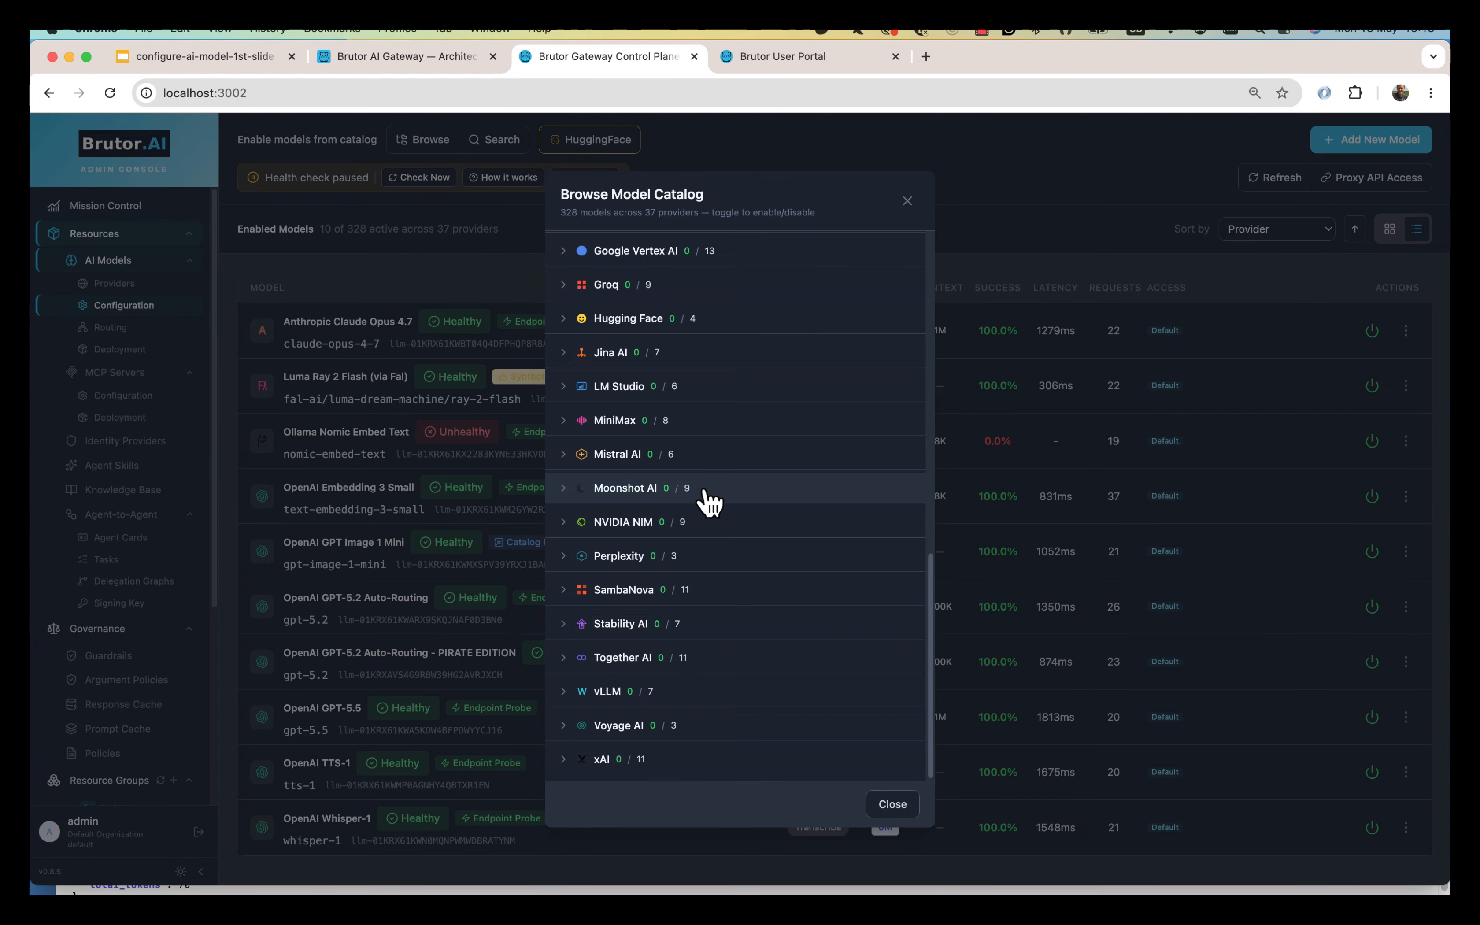
scroll(710, 501, up, 10)
click(907, 201)
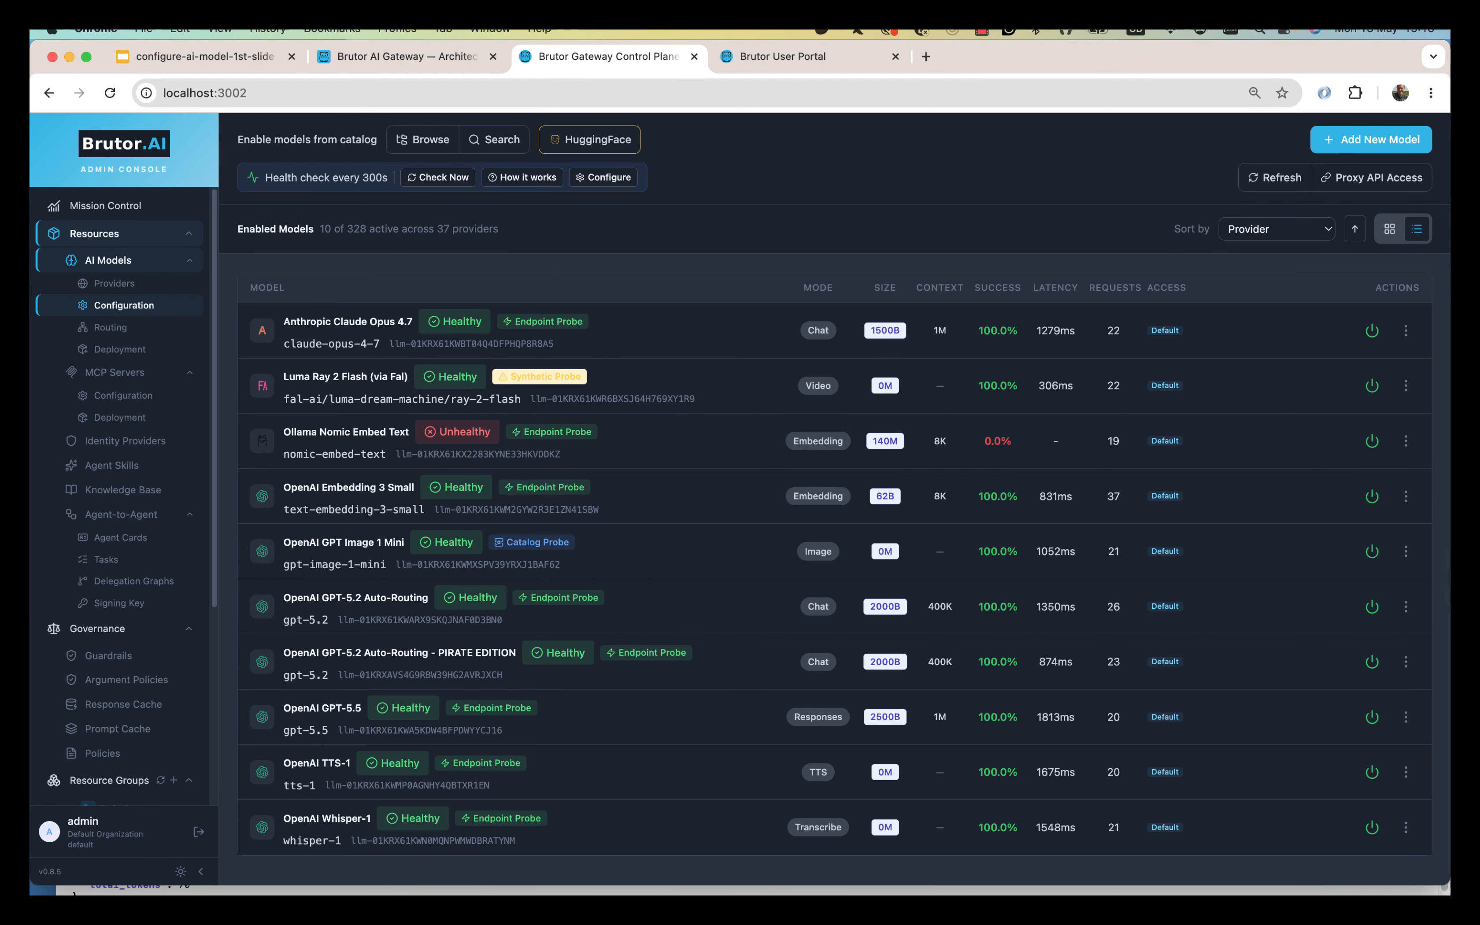
click(1365, 150)
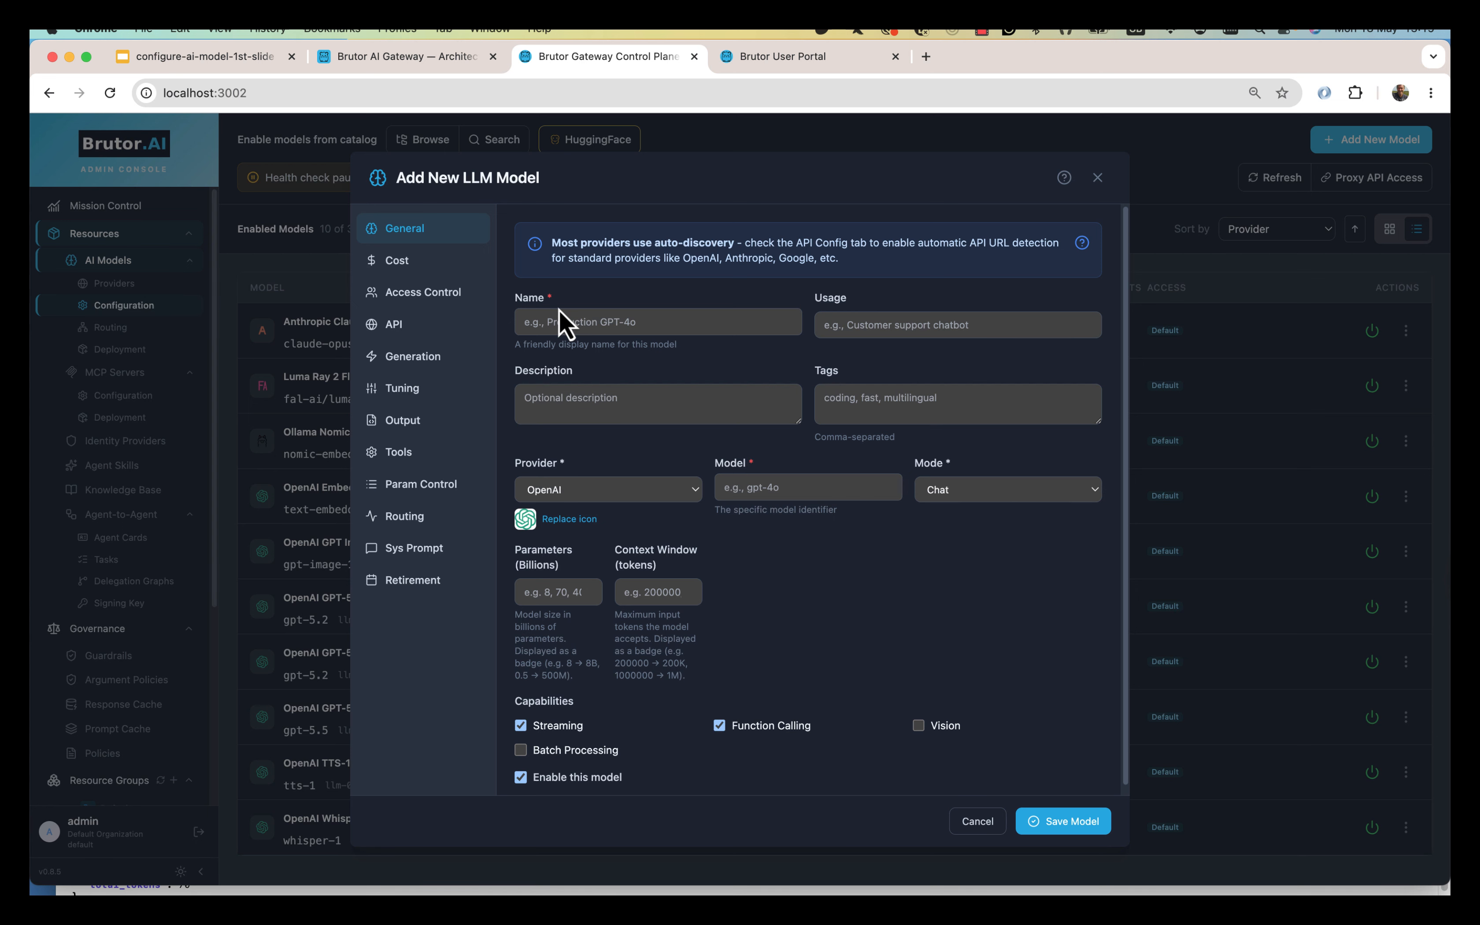
click(406, 292)
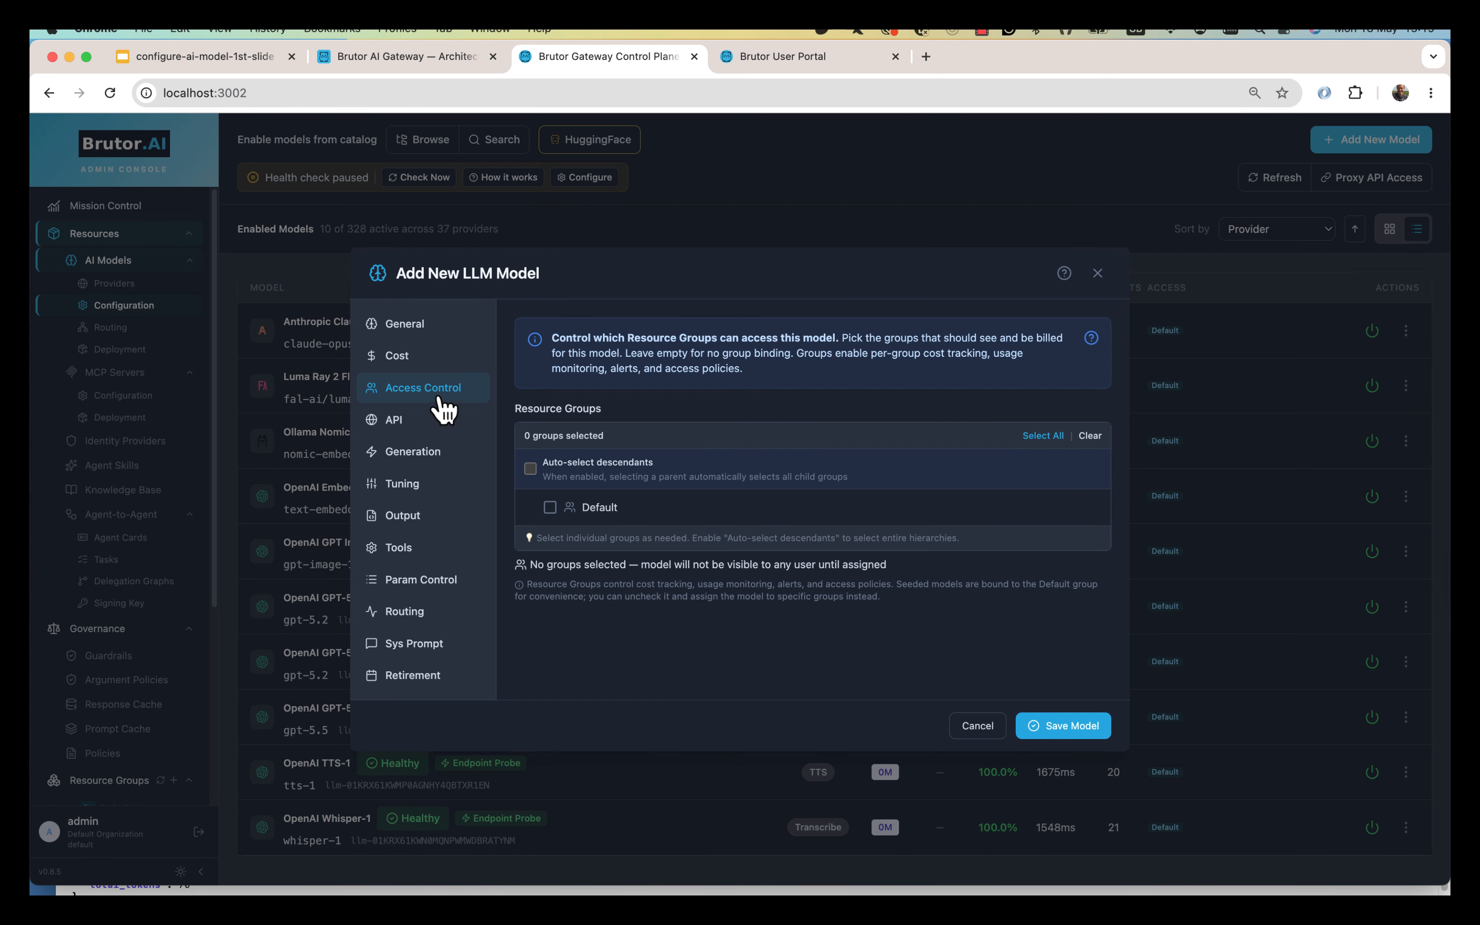
click(429, 362)
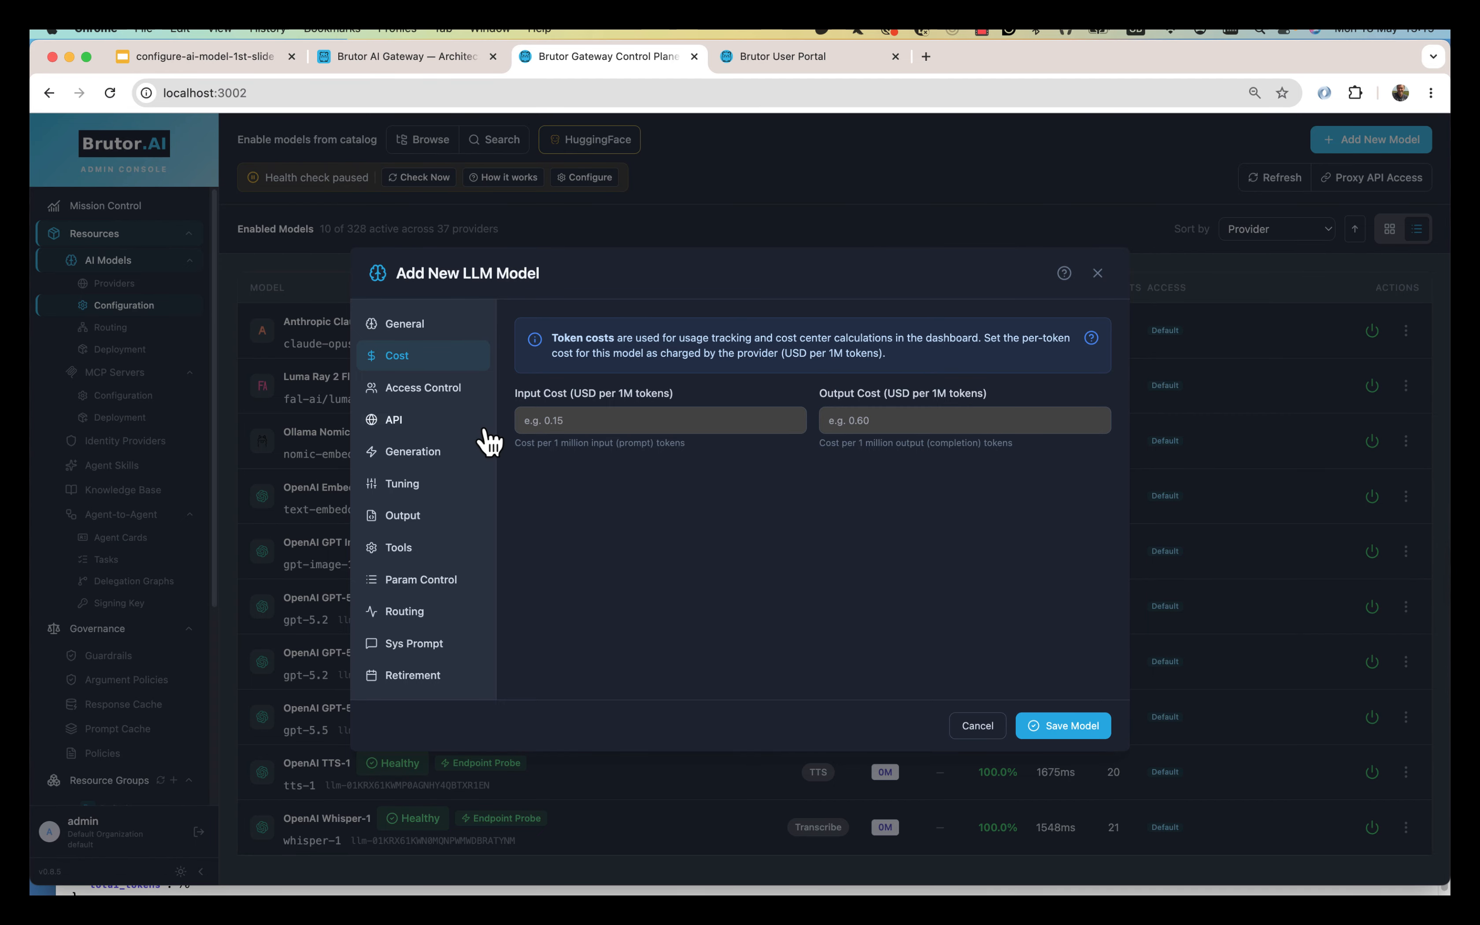
click(398, 422)
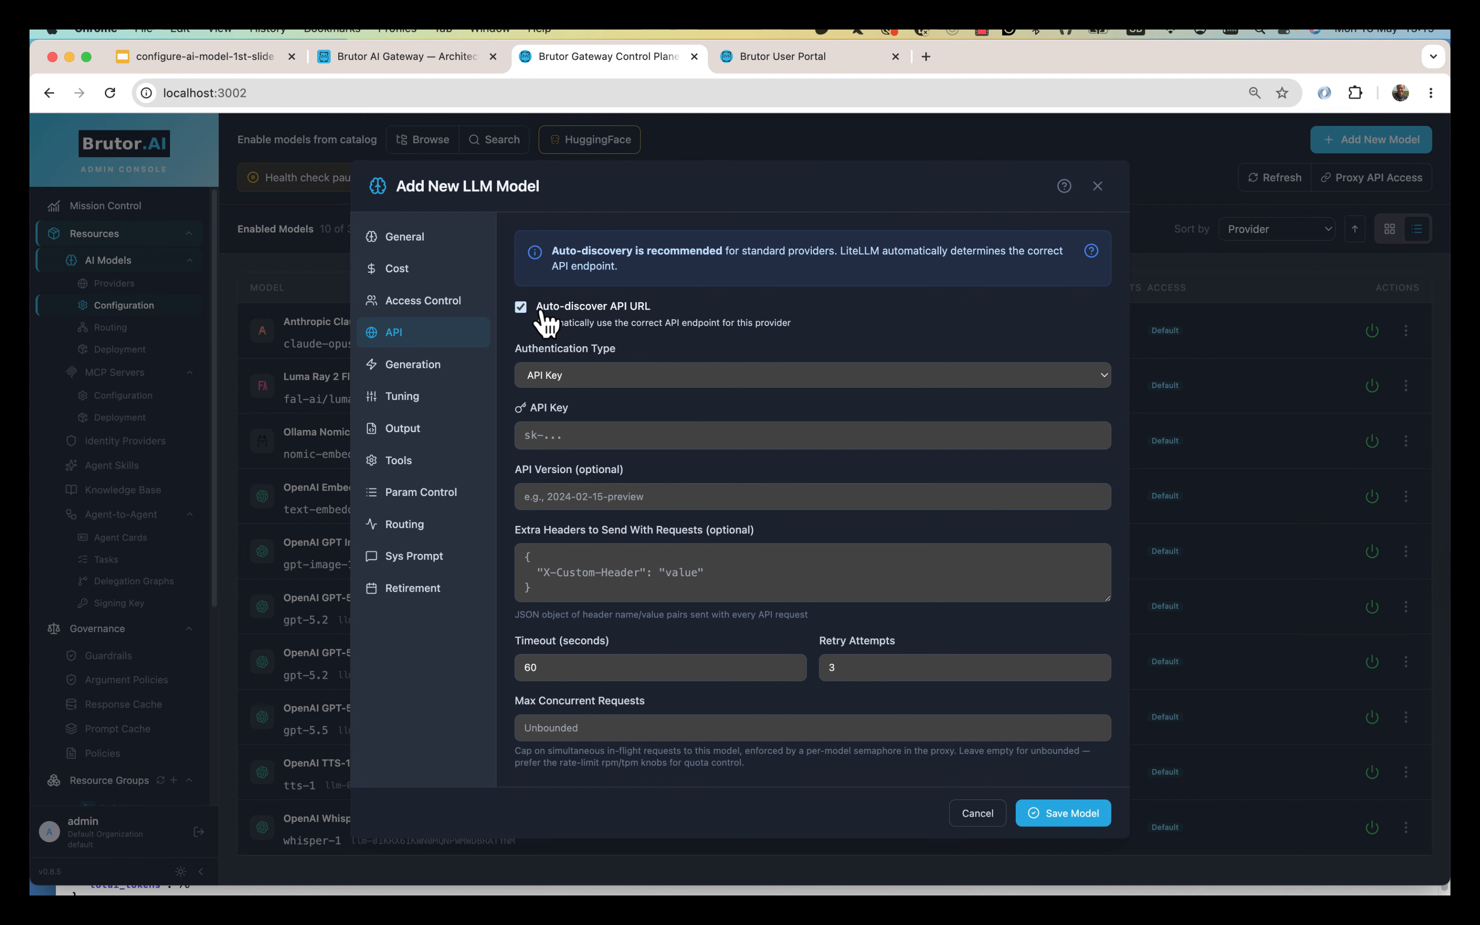
click(978, 814)
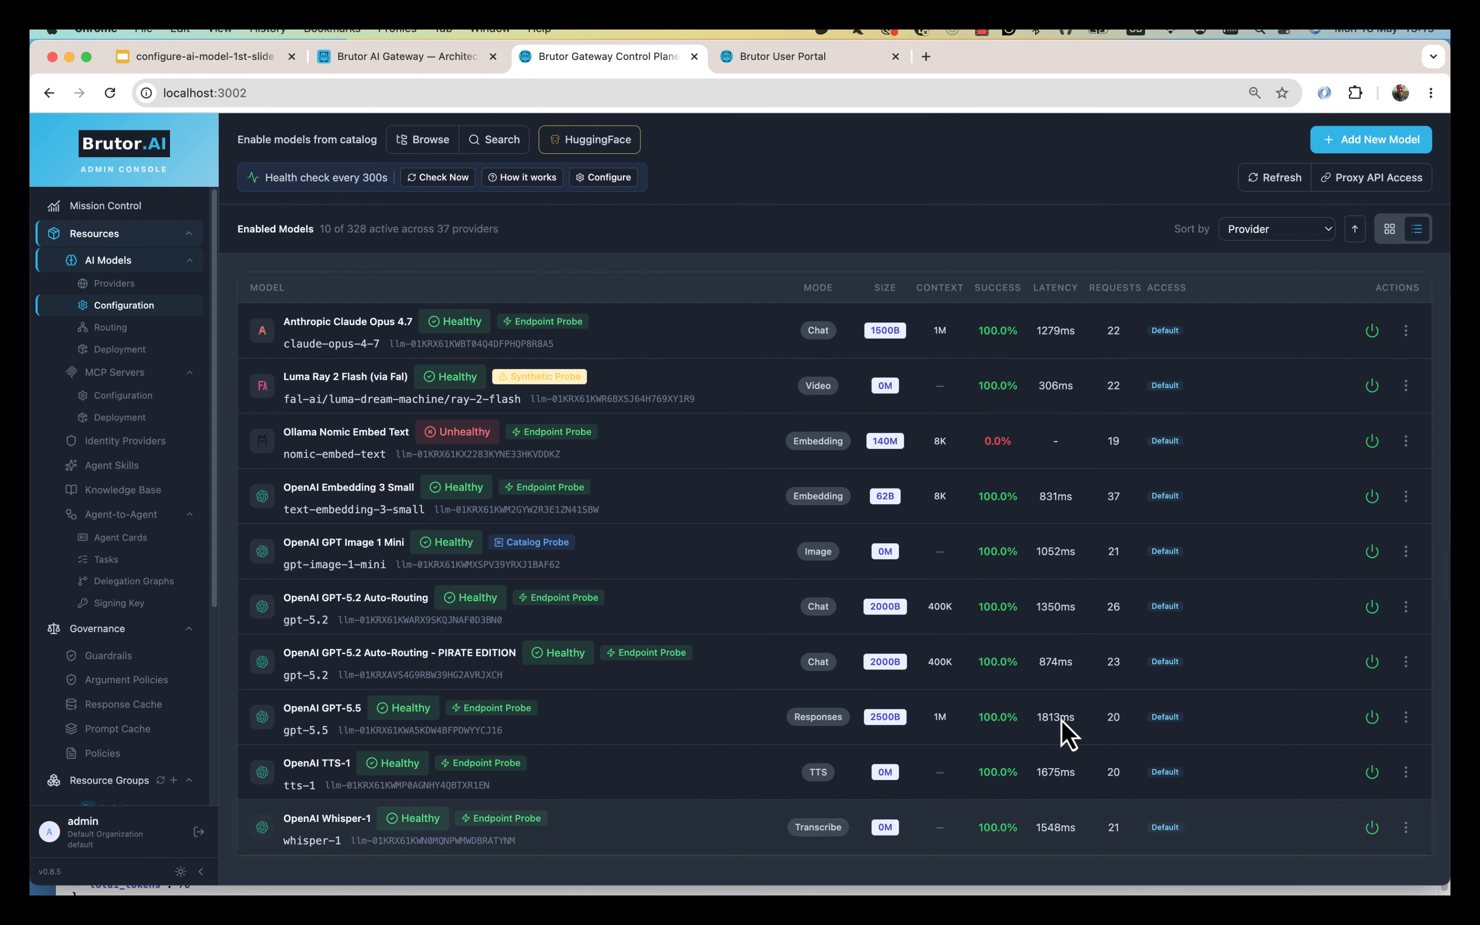
click(123, 284)
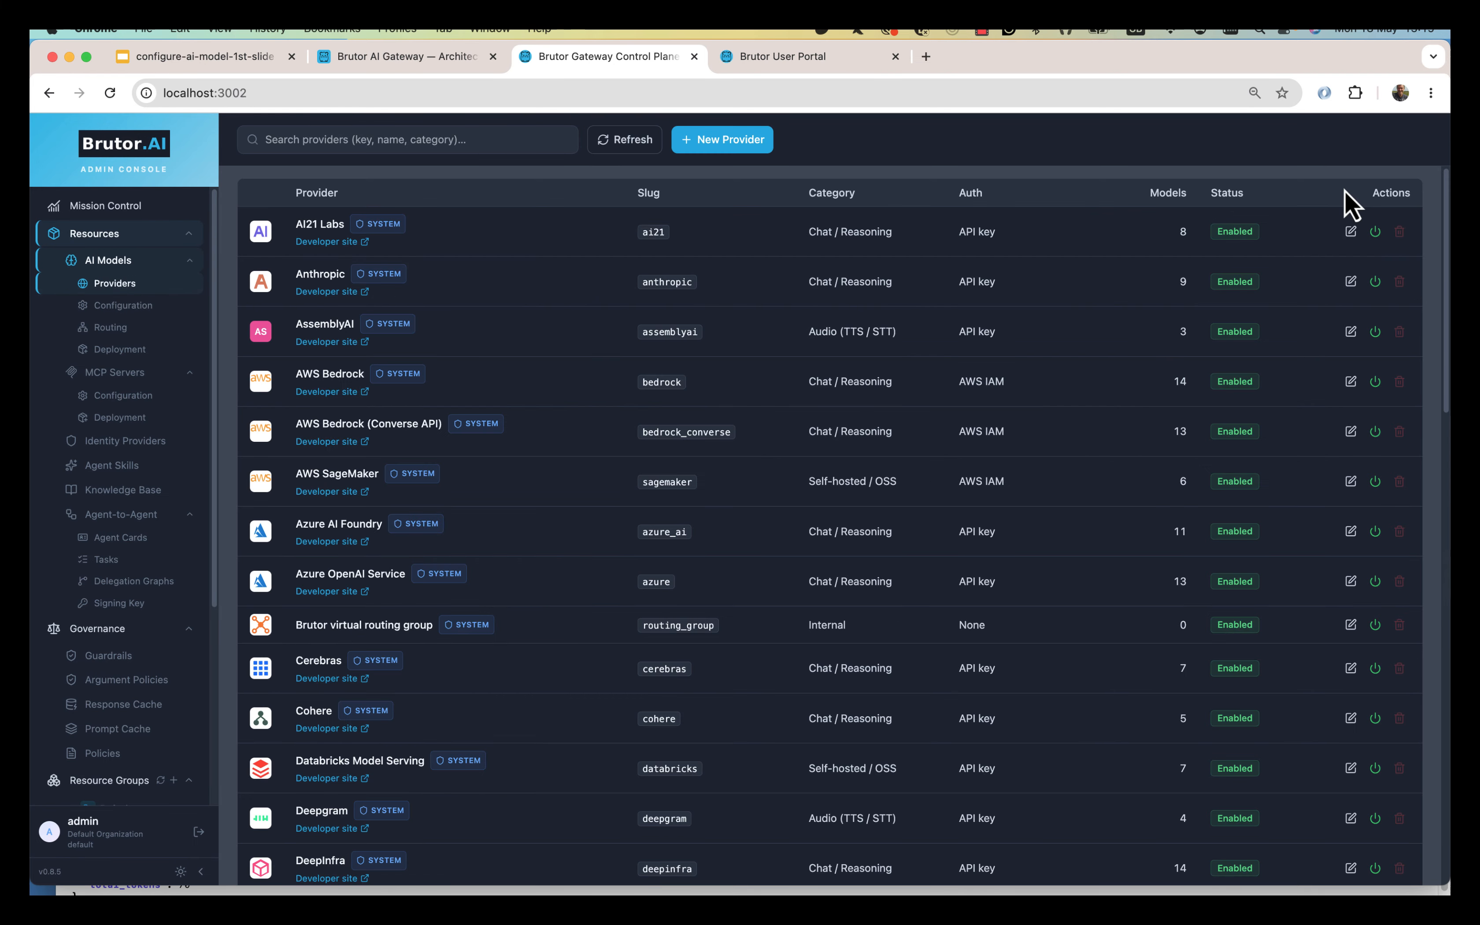
click(466, 298)
click(1384, 141)
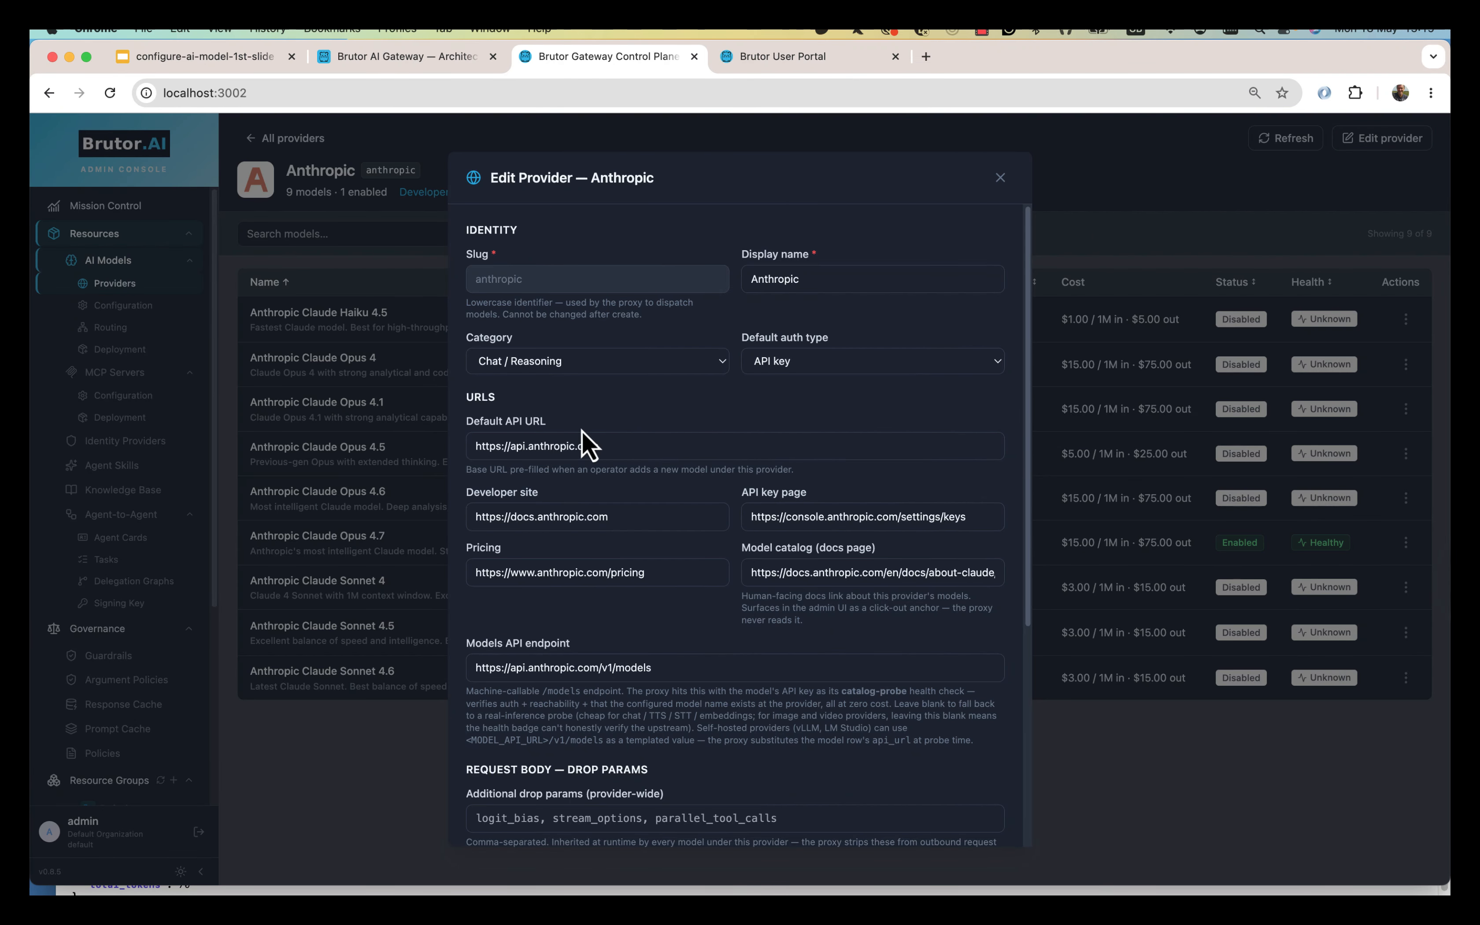
click(1000, 178)
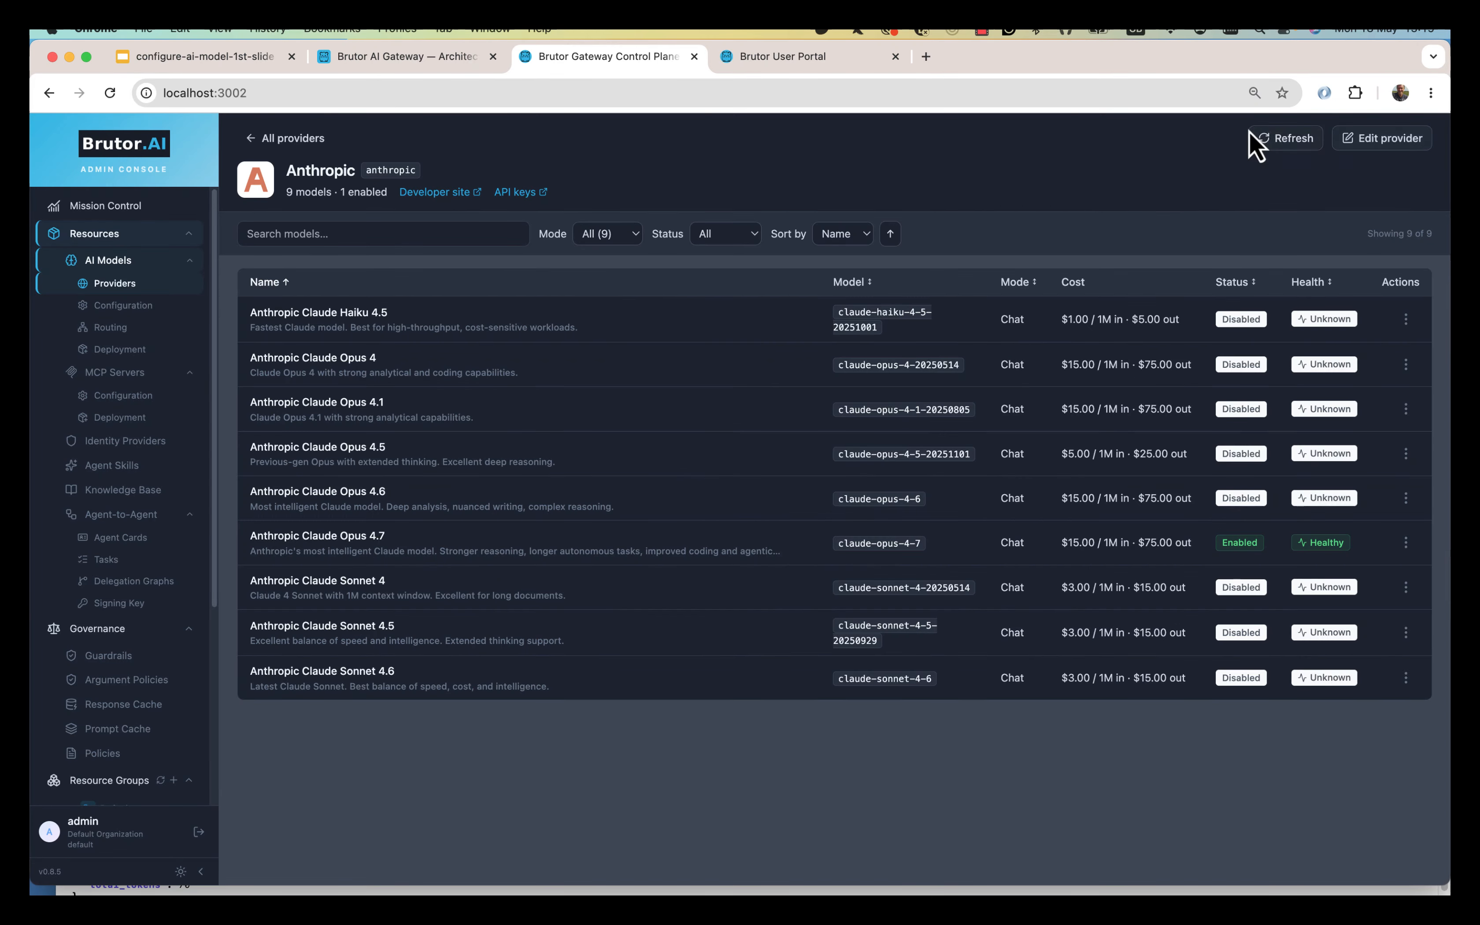
click(300, 138)
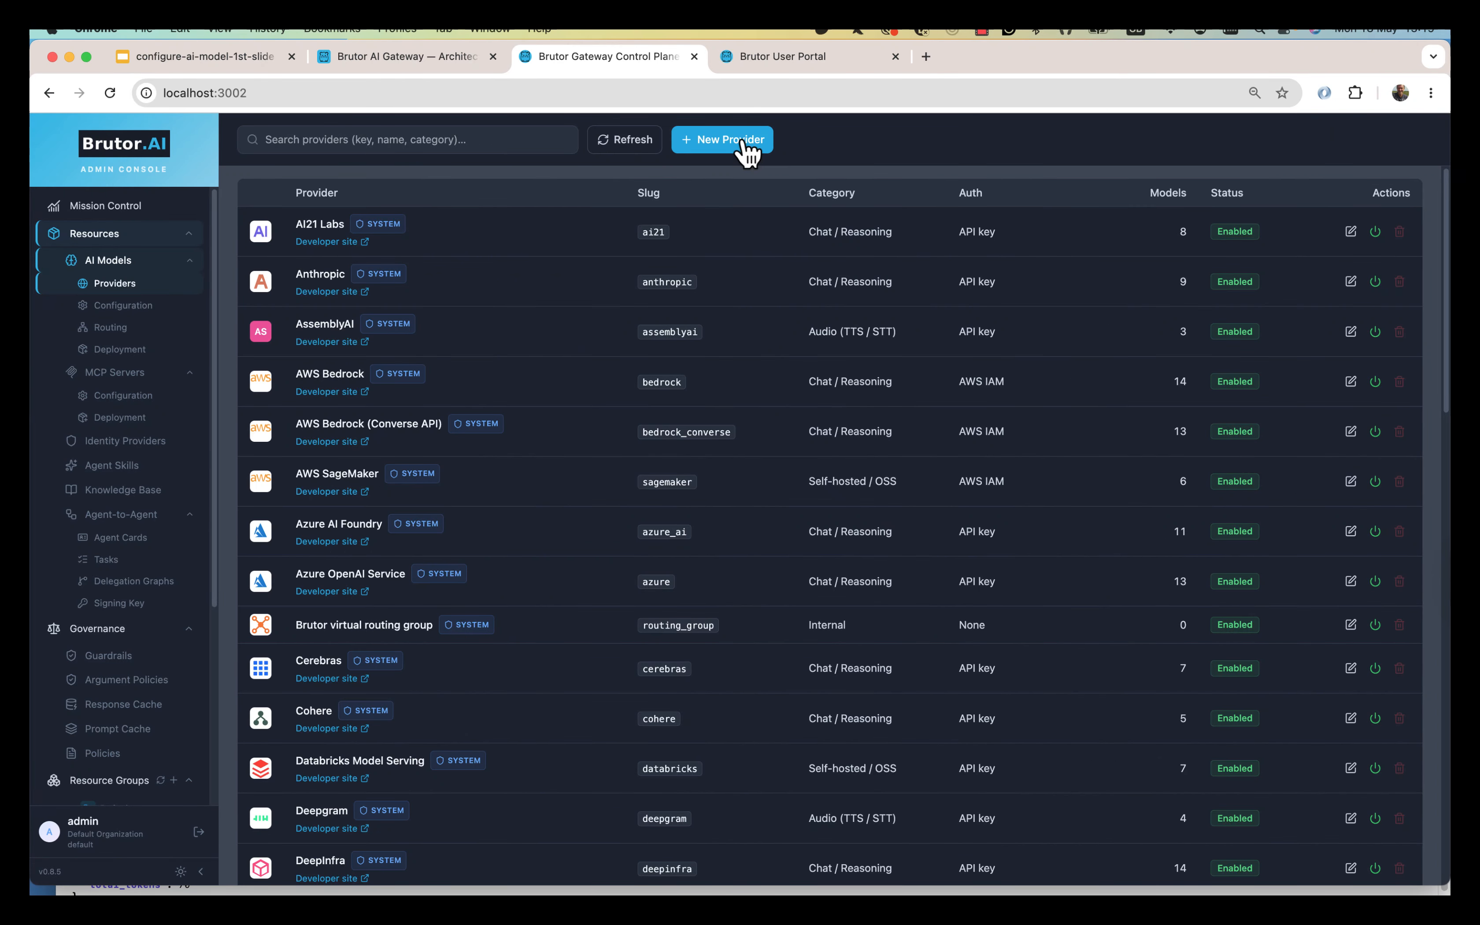
click(747, 140)
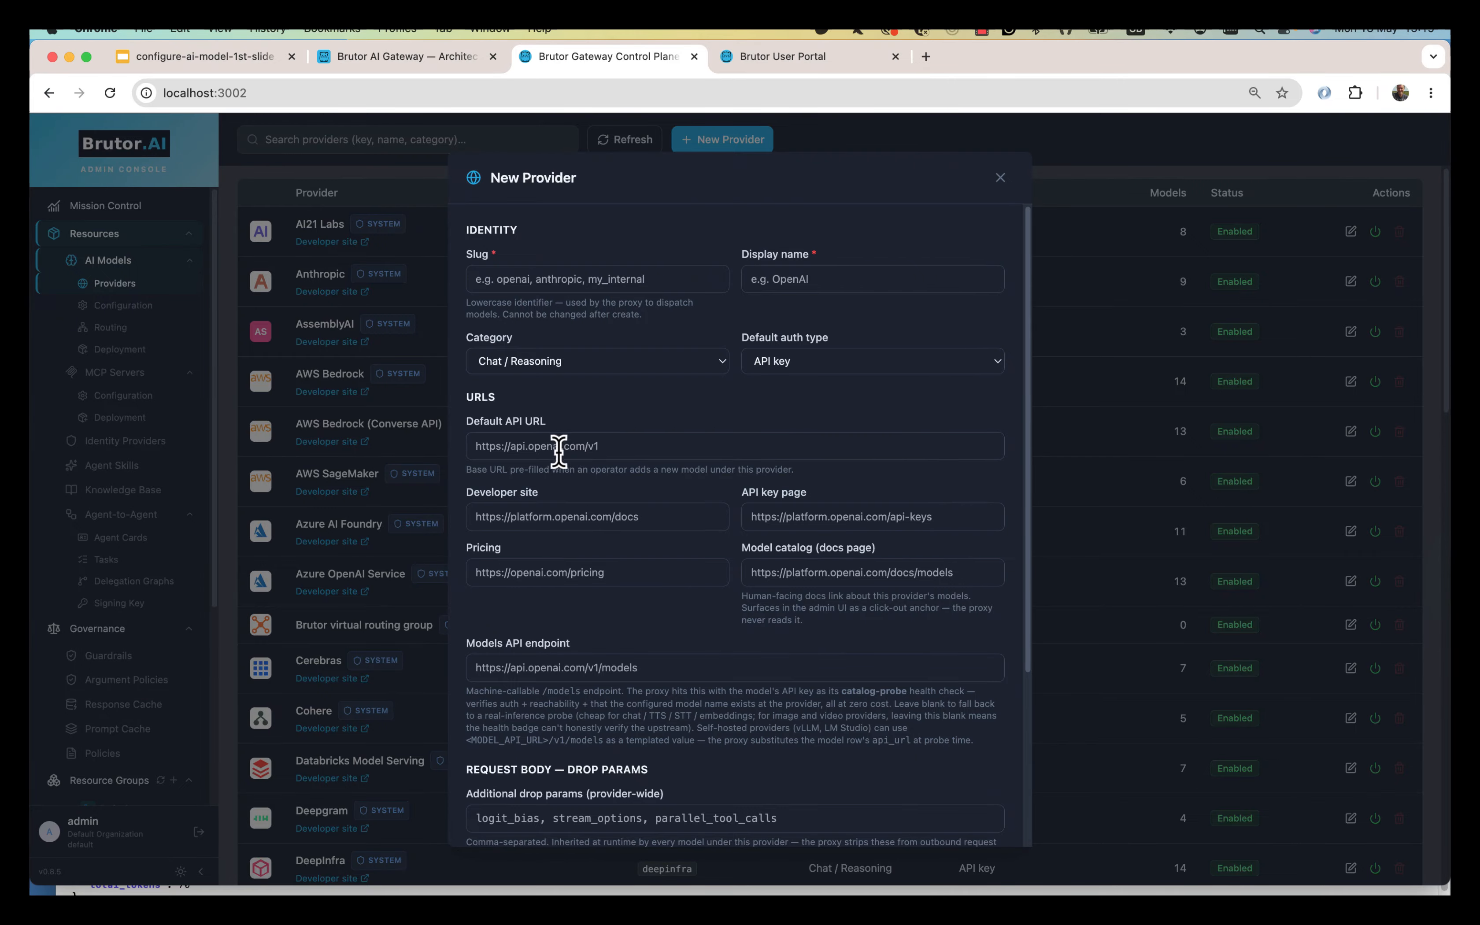
click(1001, 178)
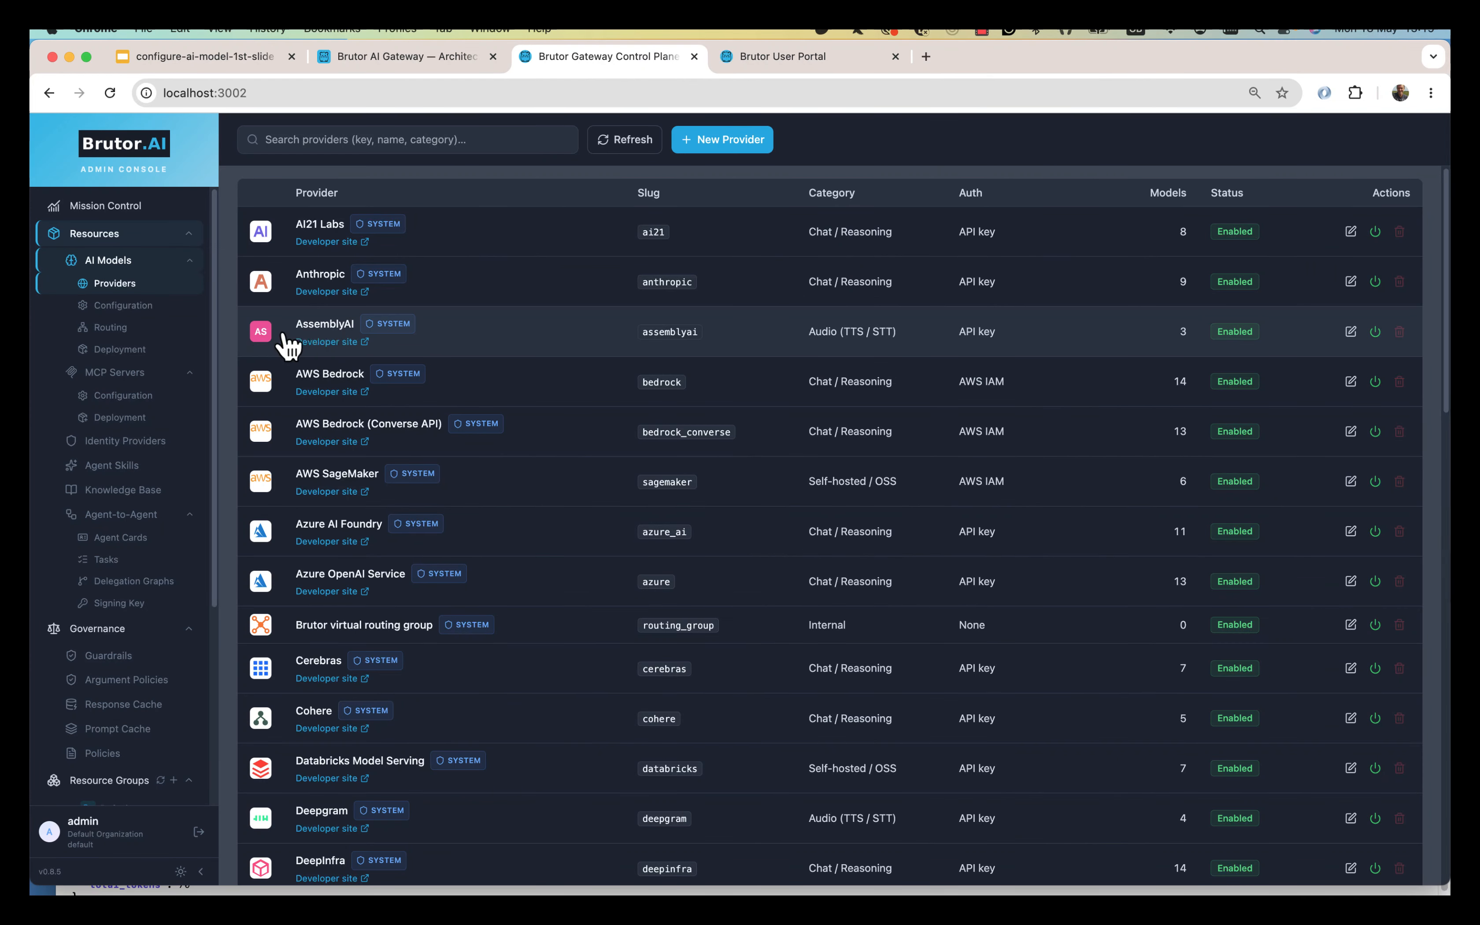
click(122, 305)
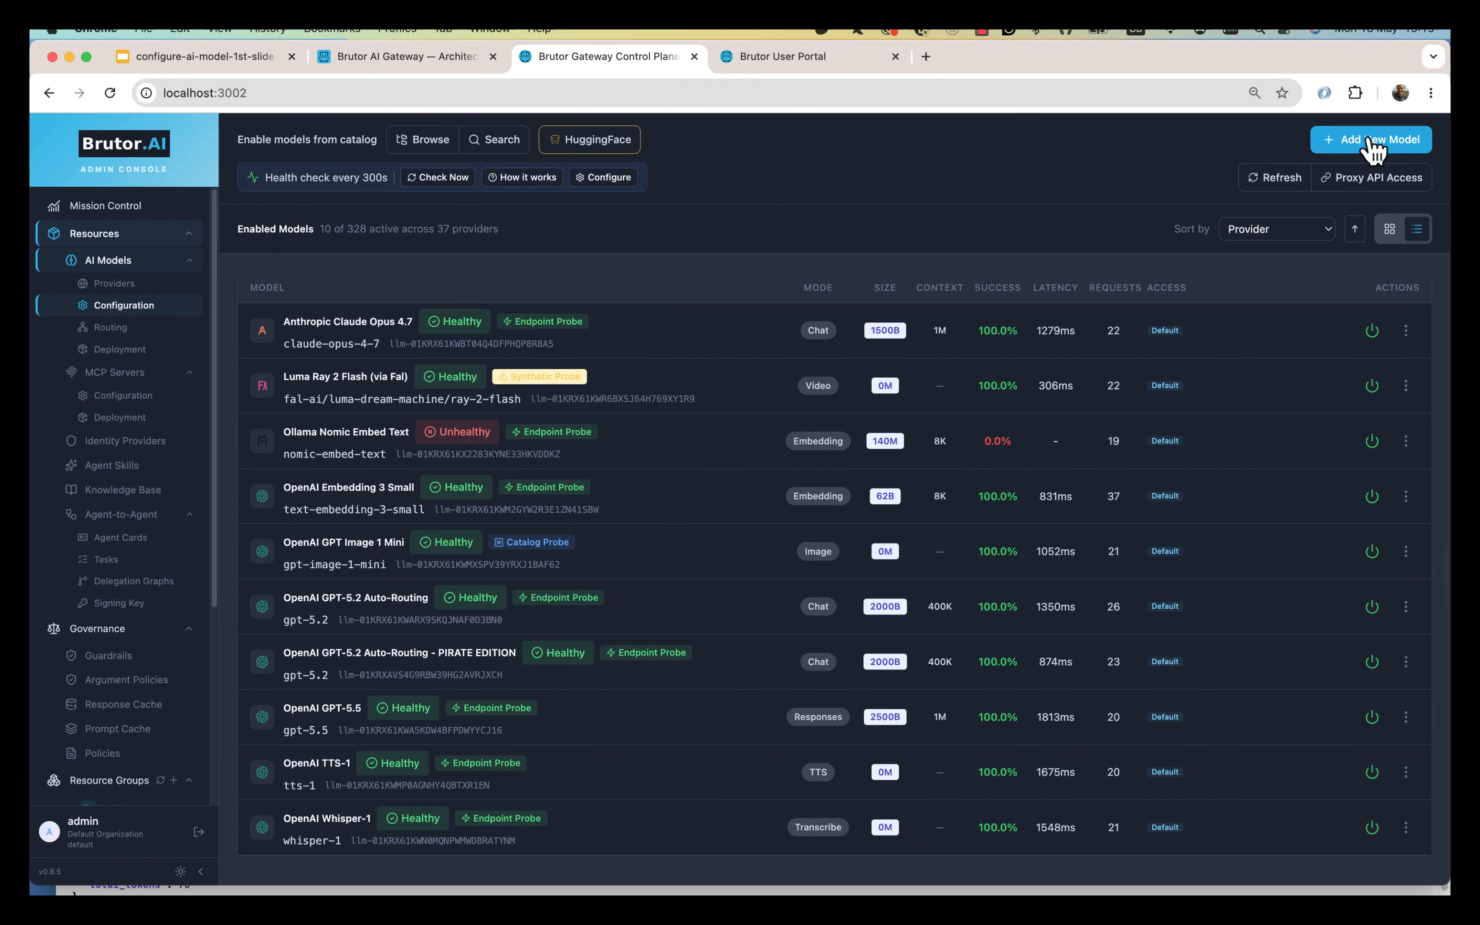
Open the Add New LLM Model form with OpenAI as provider, then cancel it.
click(1373, 146)
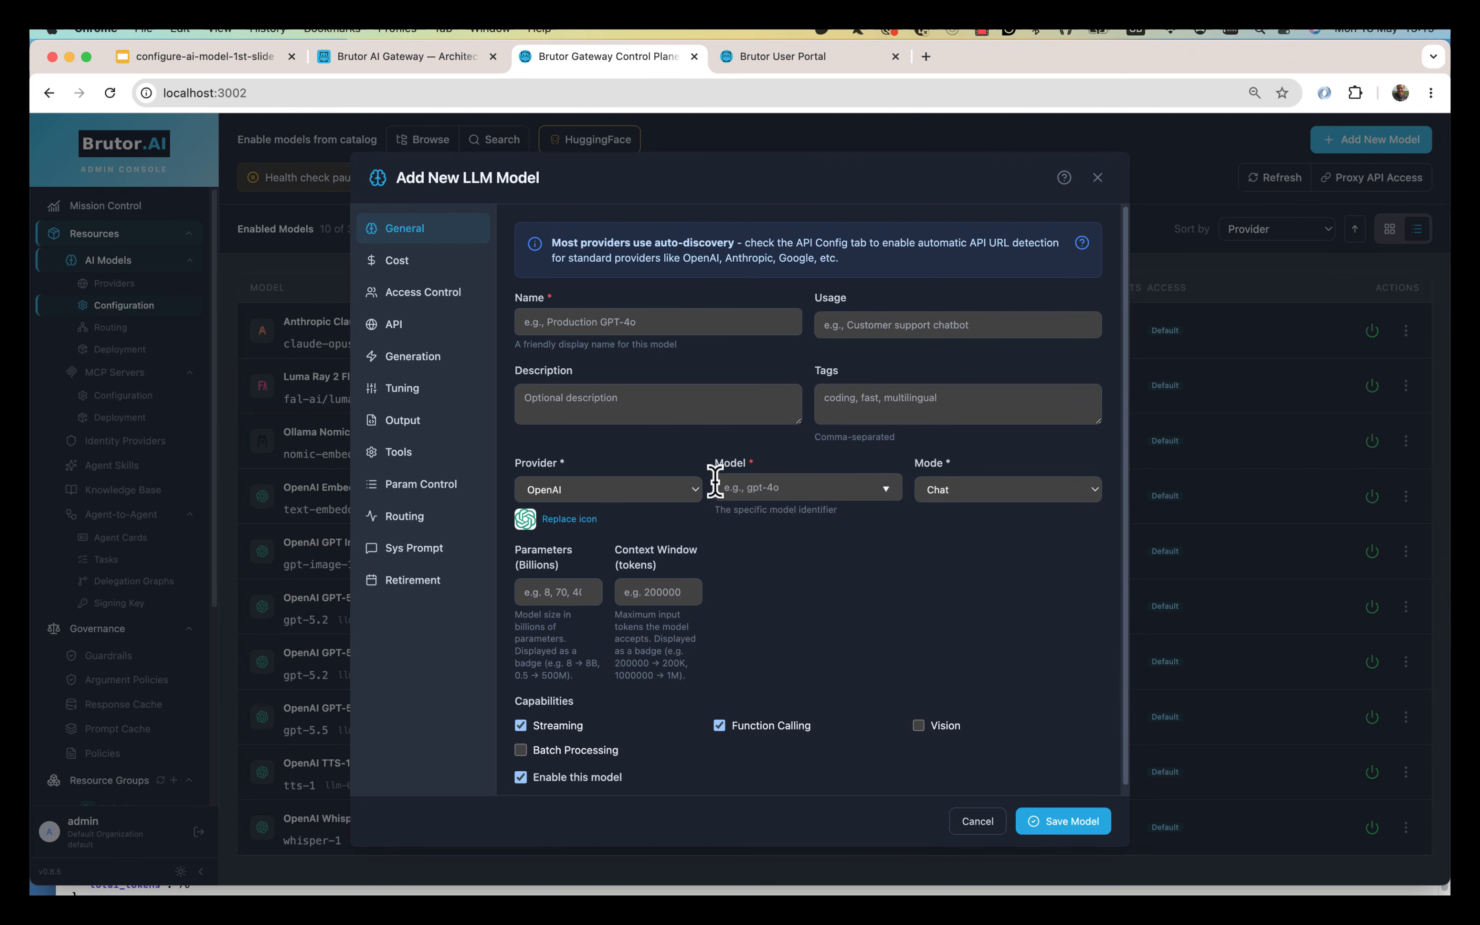
click(577, 496)
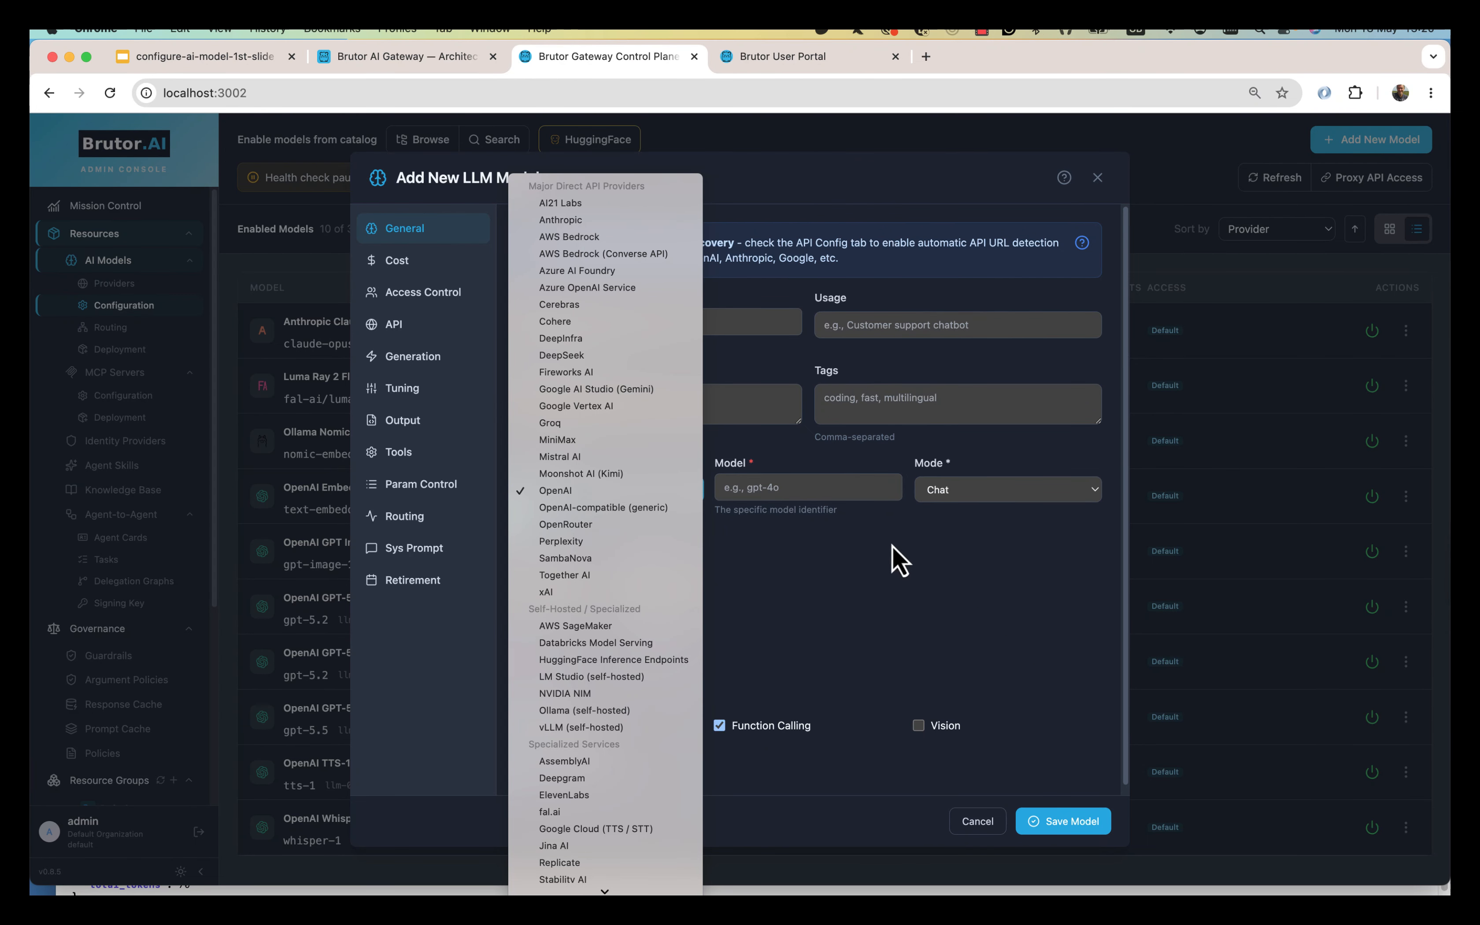
click(875, 575)
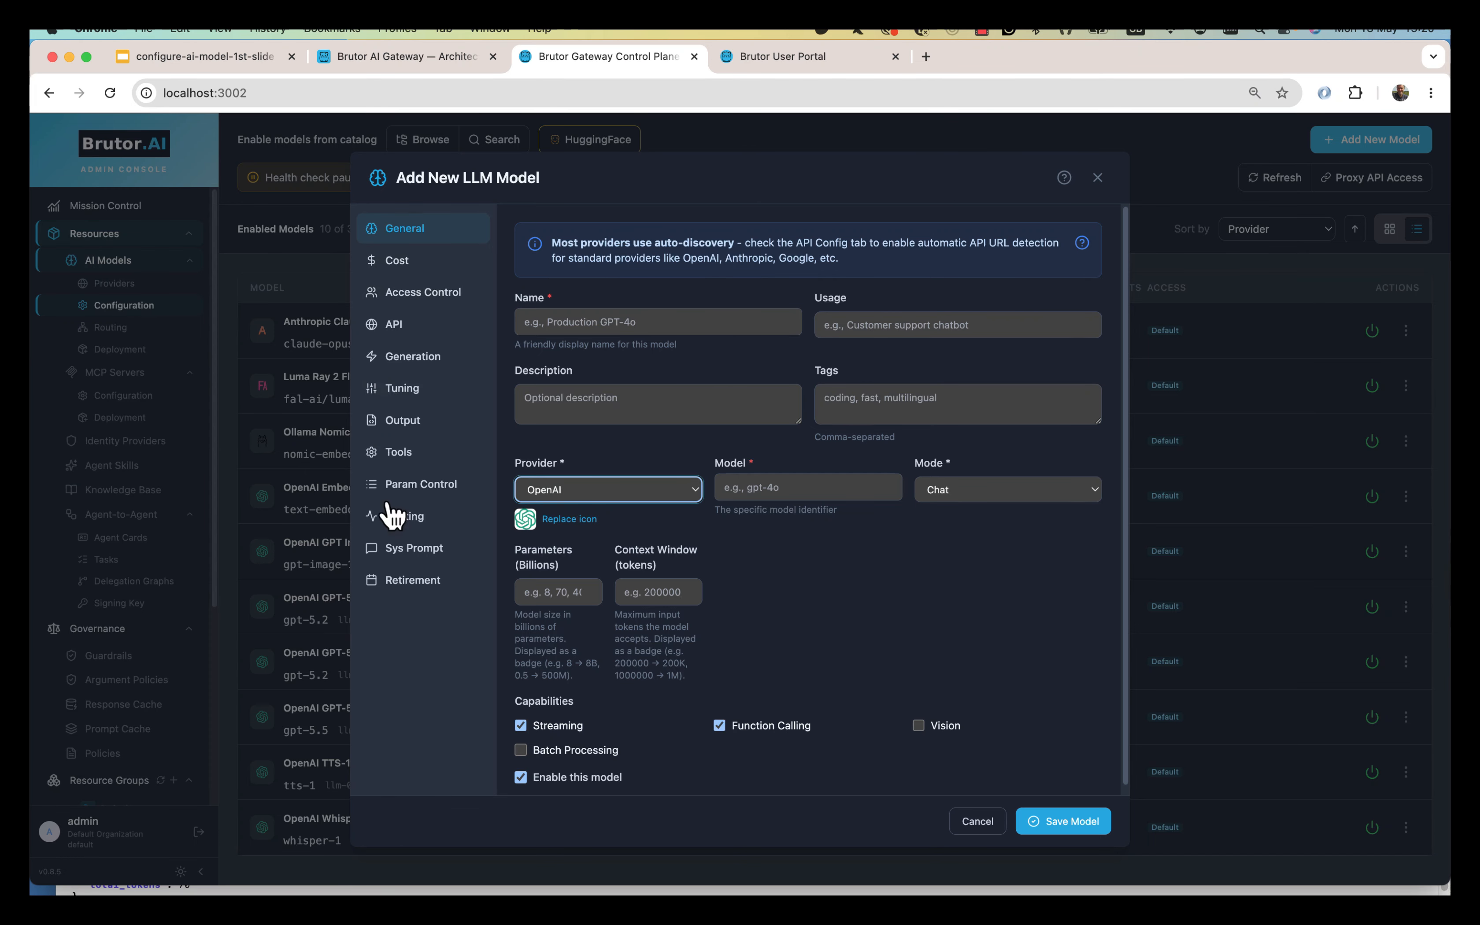
click(977, 822)
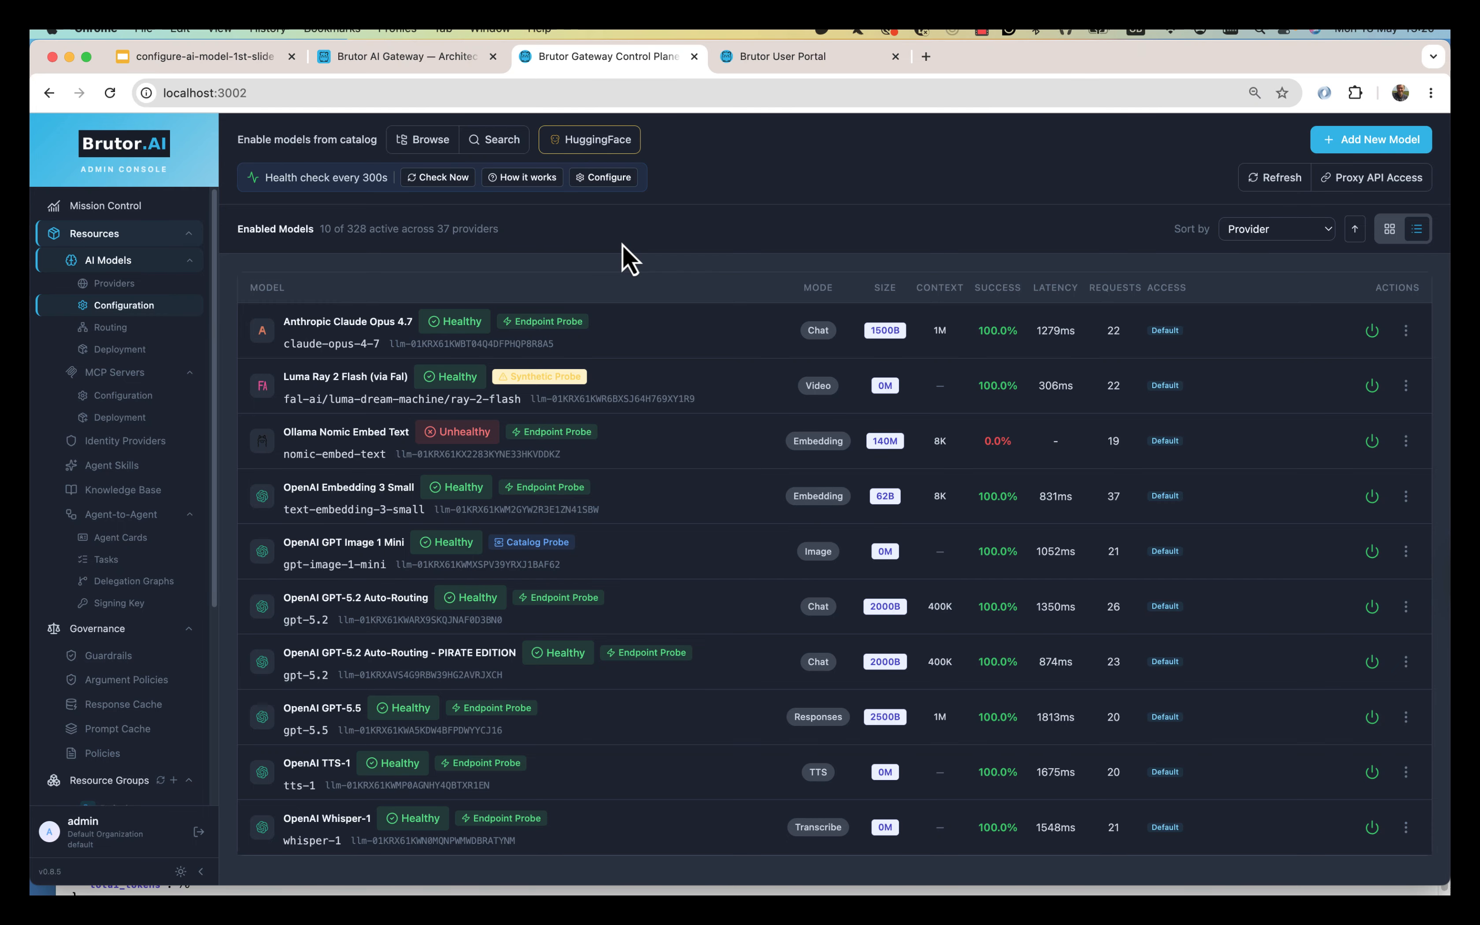
Search HuggingFace for qwen models and add Qwen3-8B from the results.
click(589, 147)
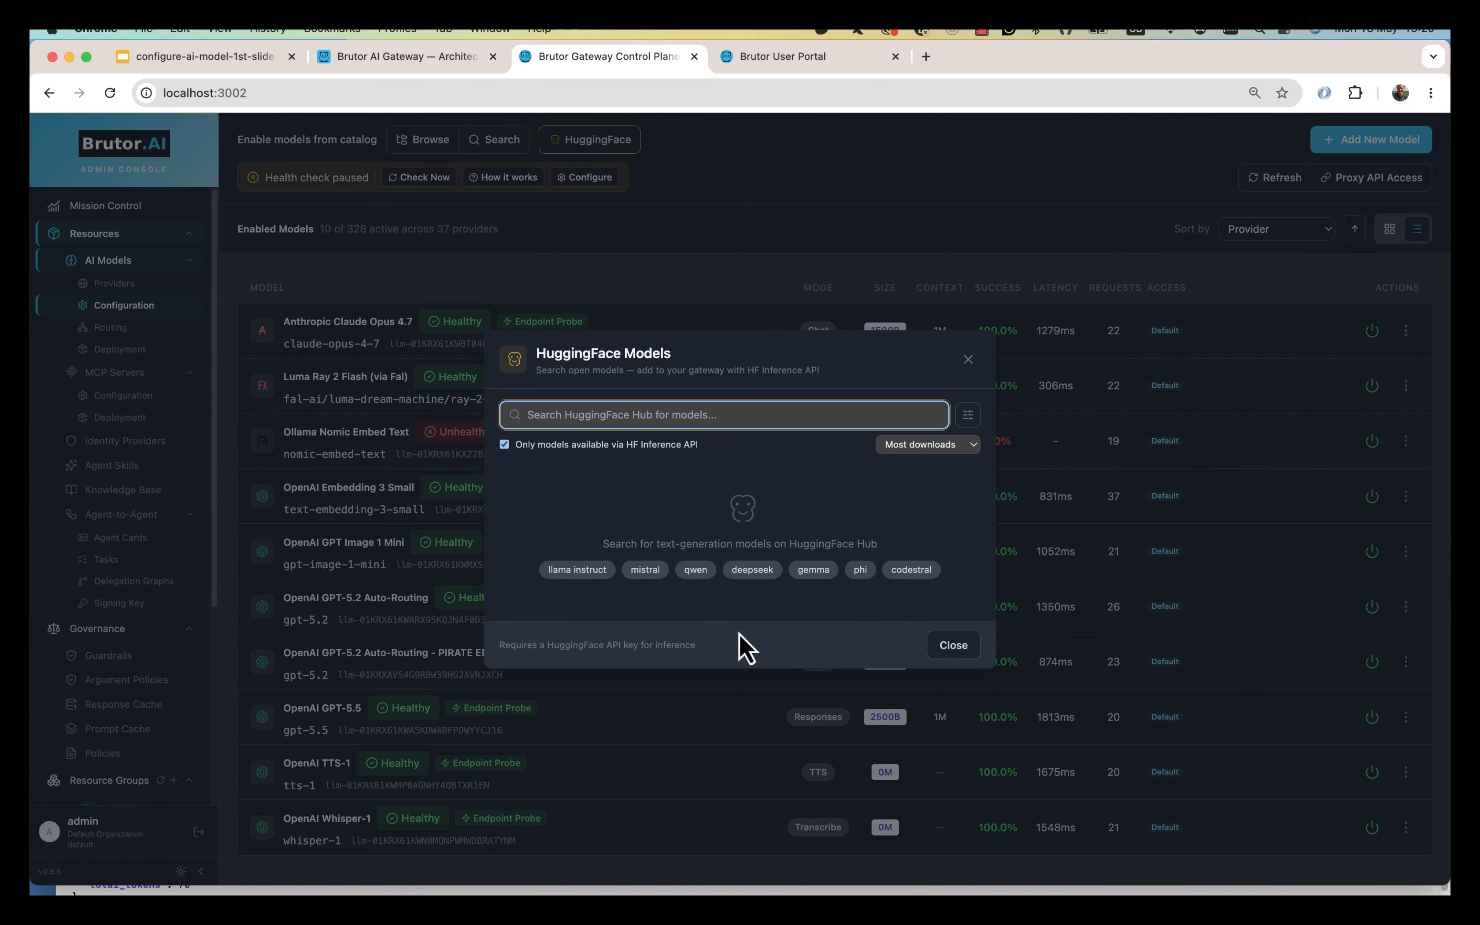
click(696, 570)
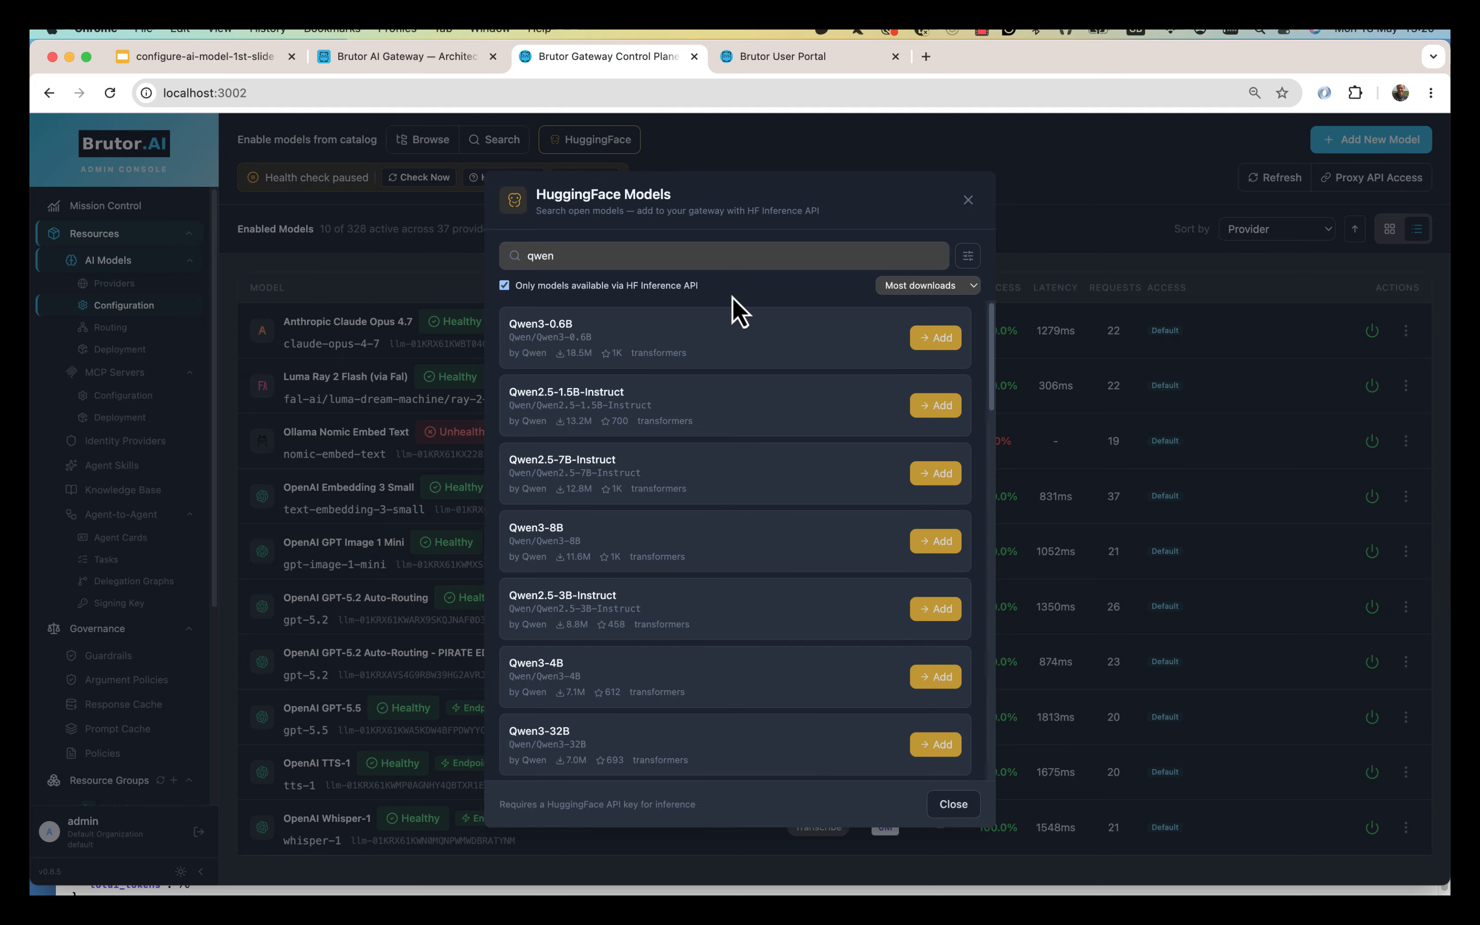
scroll(835, 493, down, 1)
scroll(840, 505, down, 3)
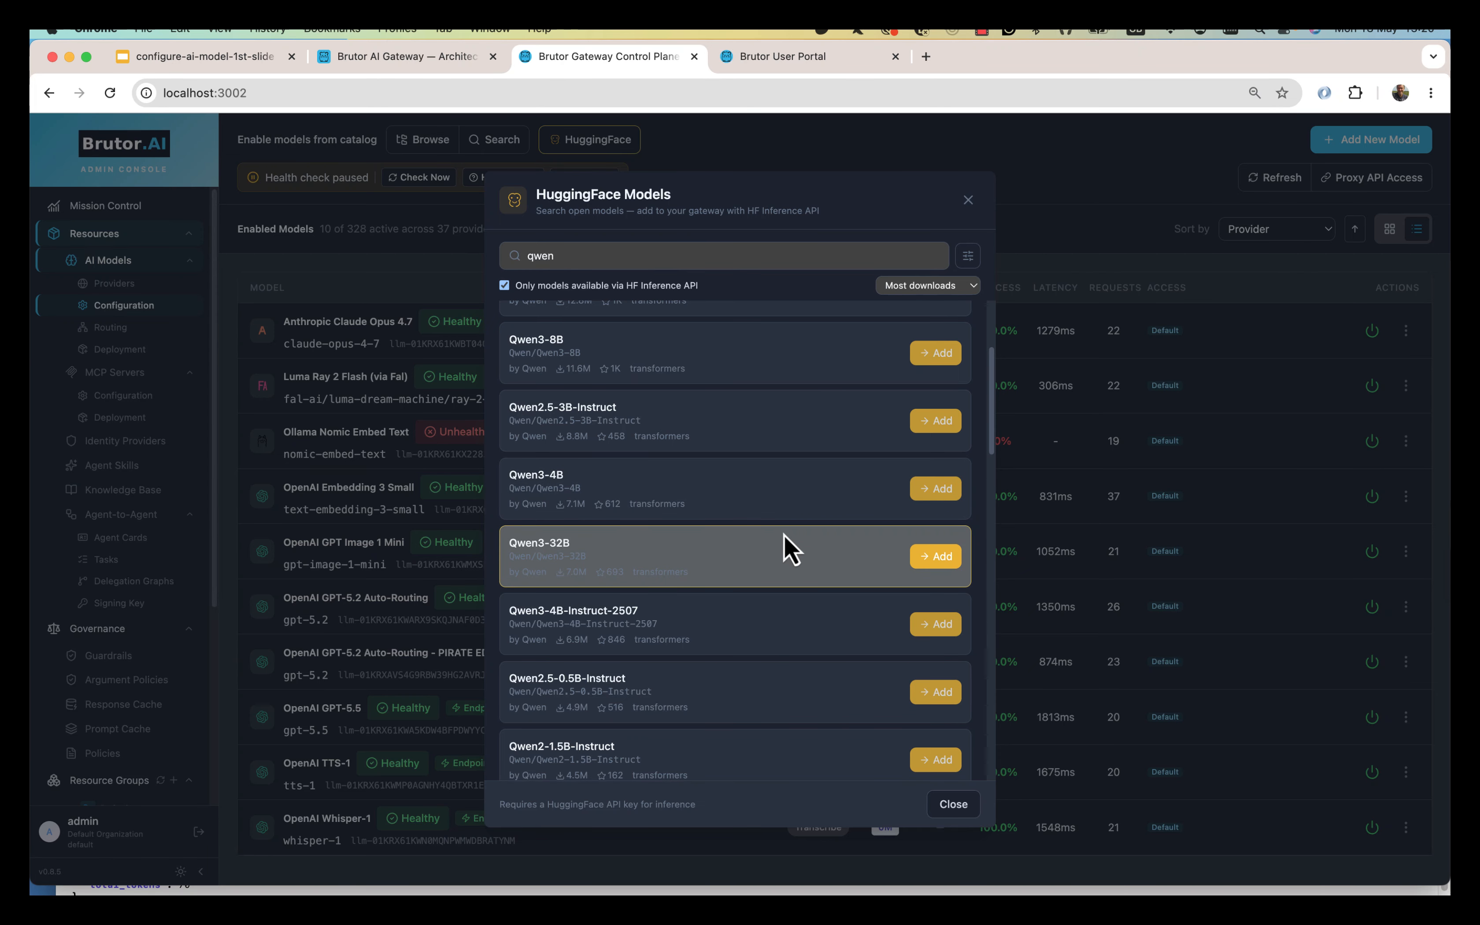
click(948, 360)
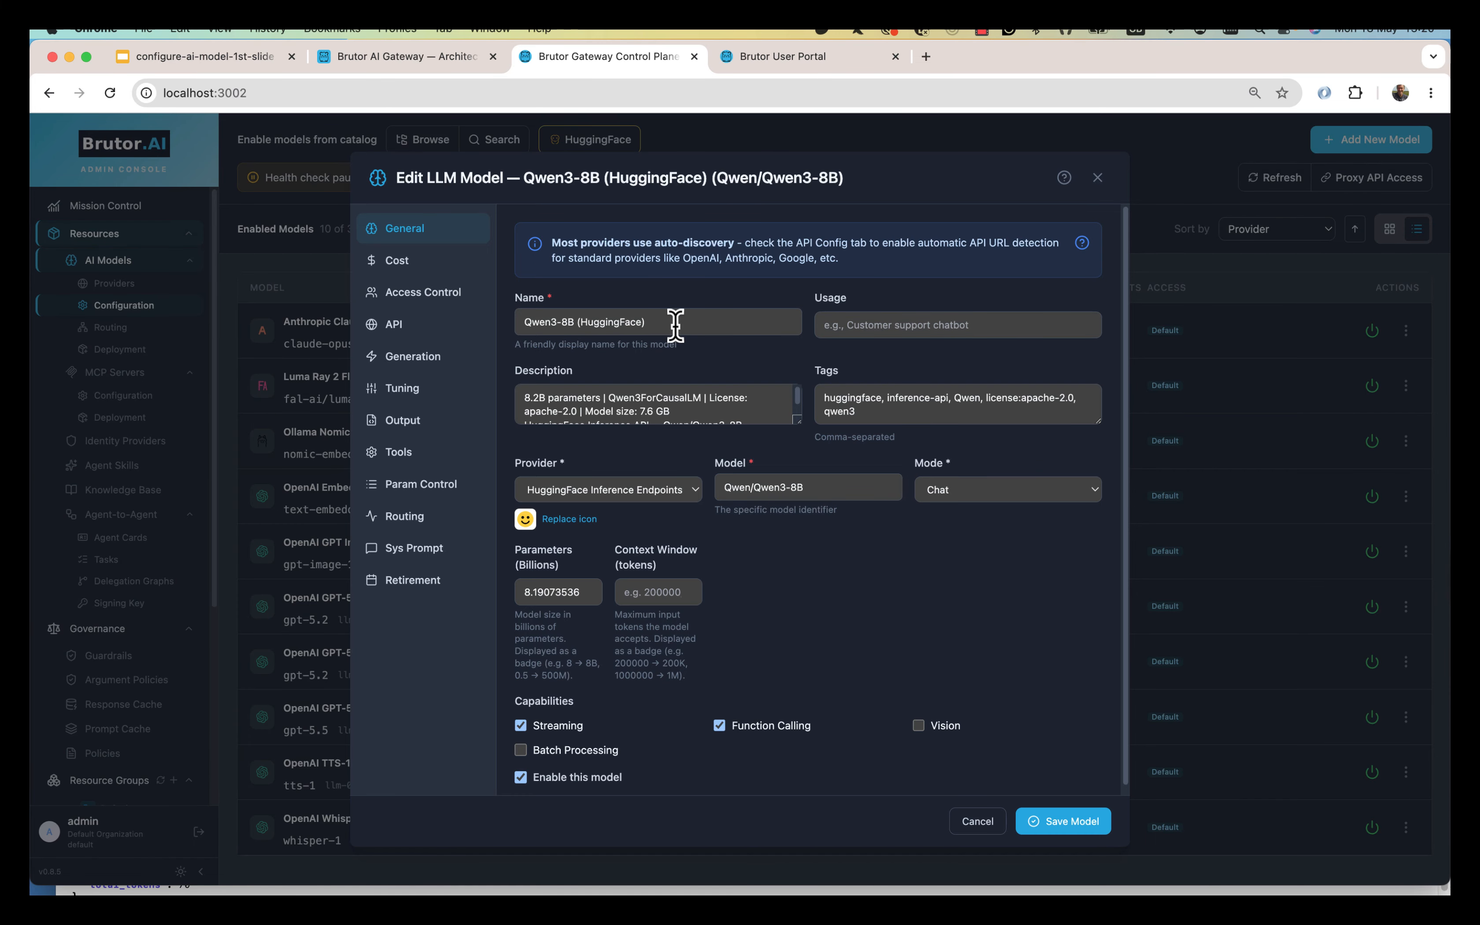
Review the Cost tab's HuggingFace pricing warning and input cost field.
click(407, 263)
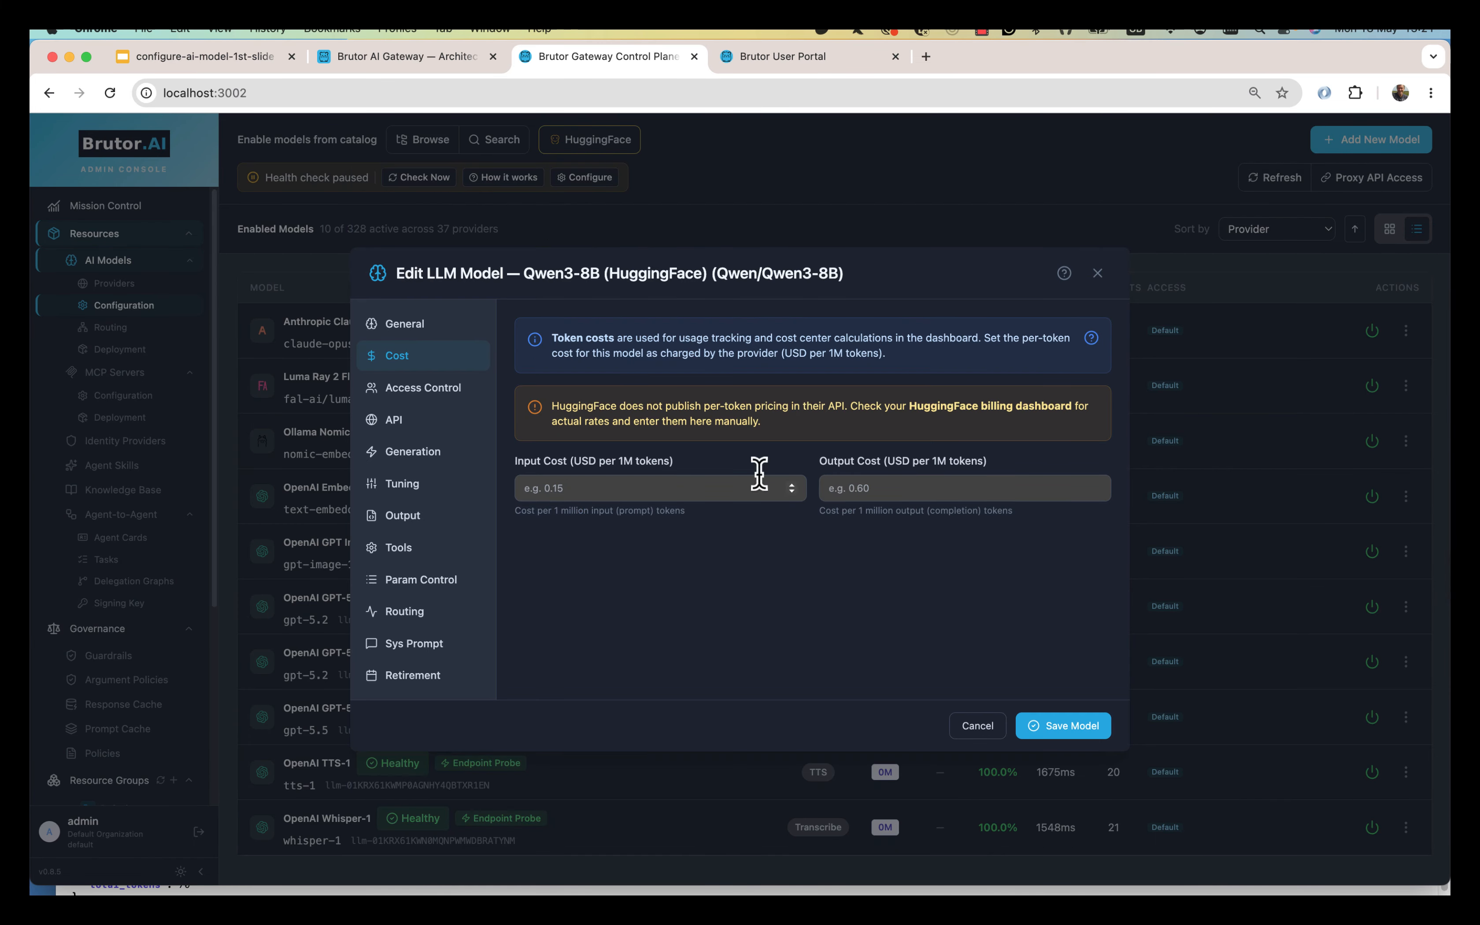
drag(559, 406, 856, 438)
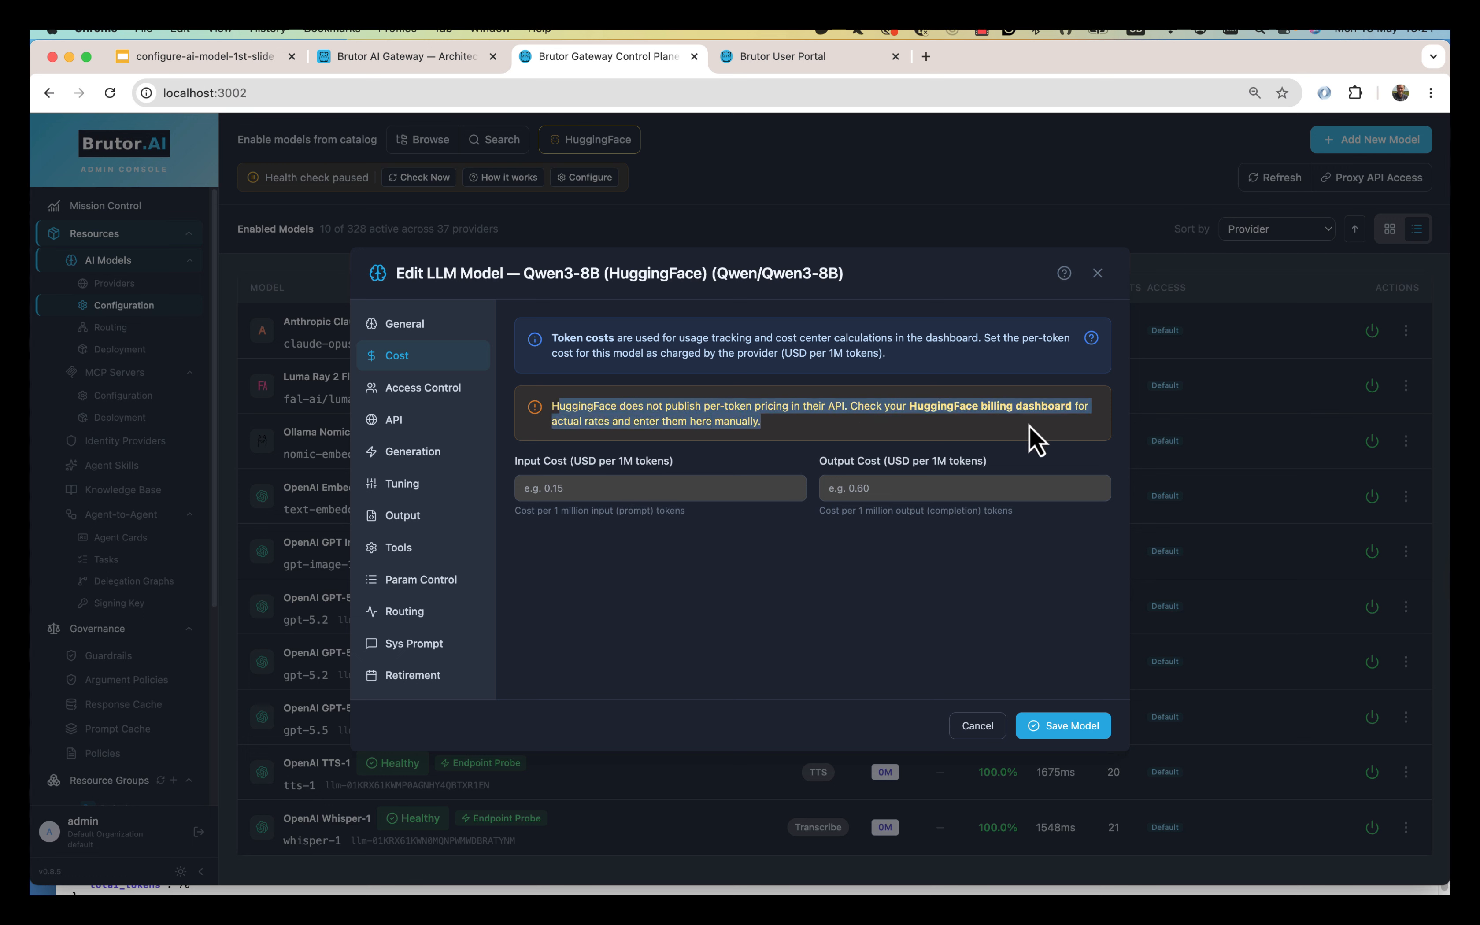
click(673, 493)
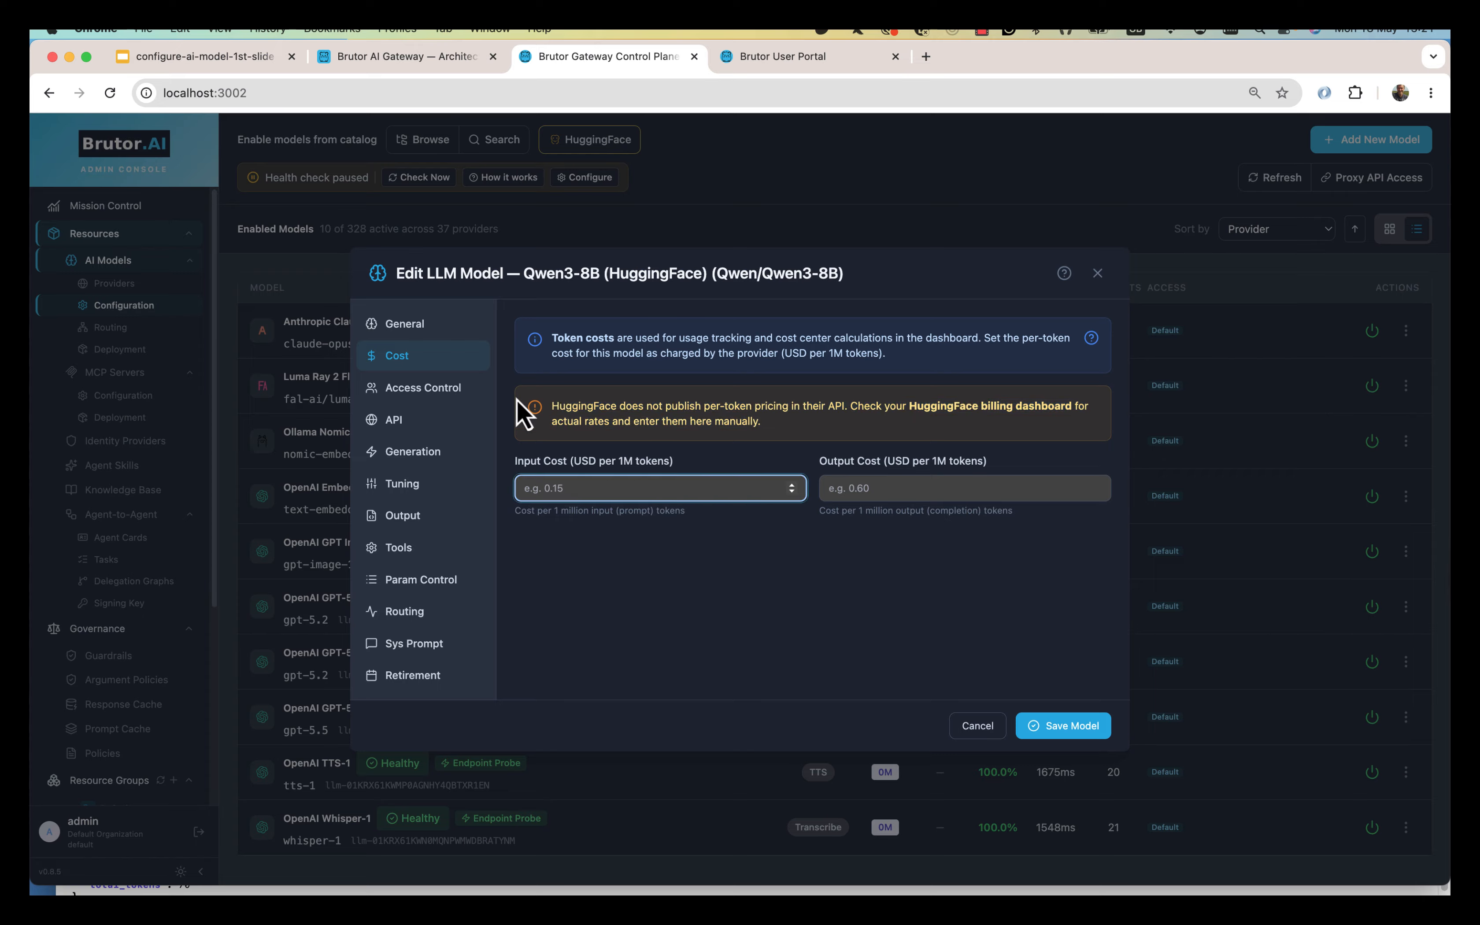
Grant Default group access, paste the HuggingFace API key, and save Qwen3-8B.
click(452, 407)
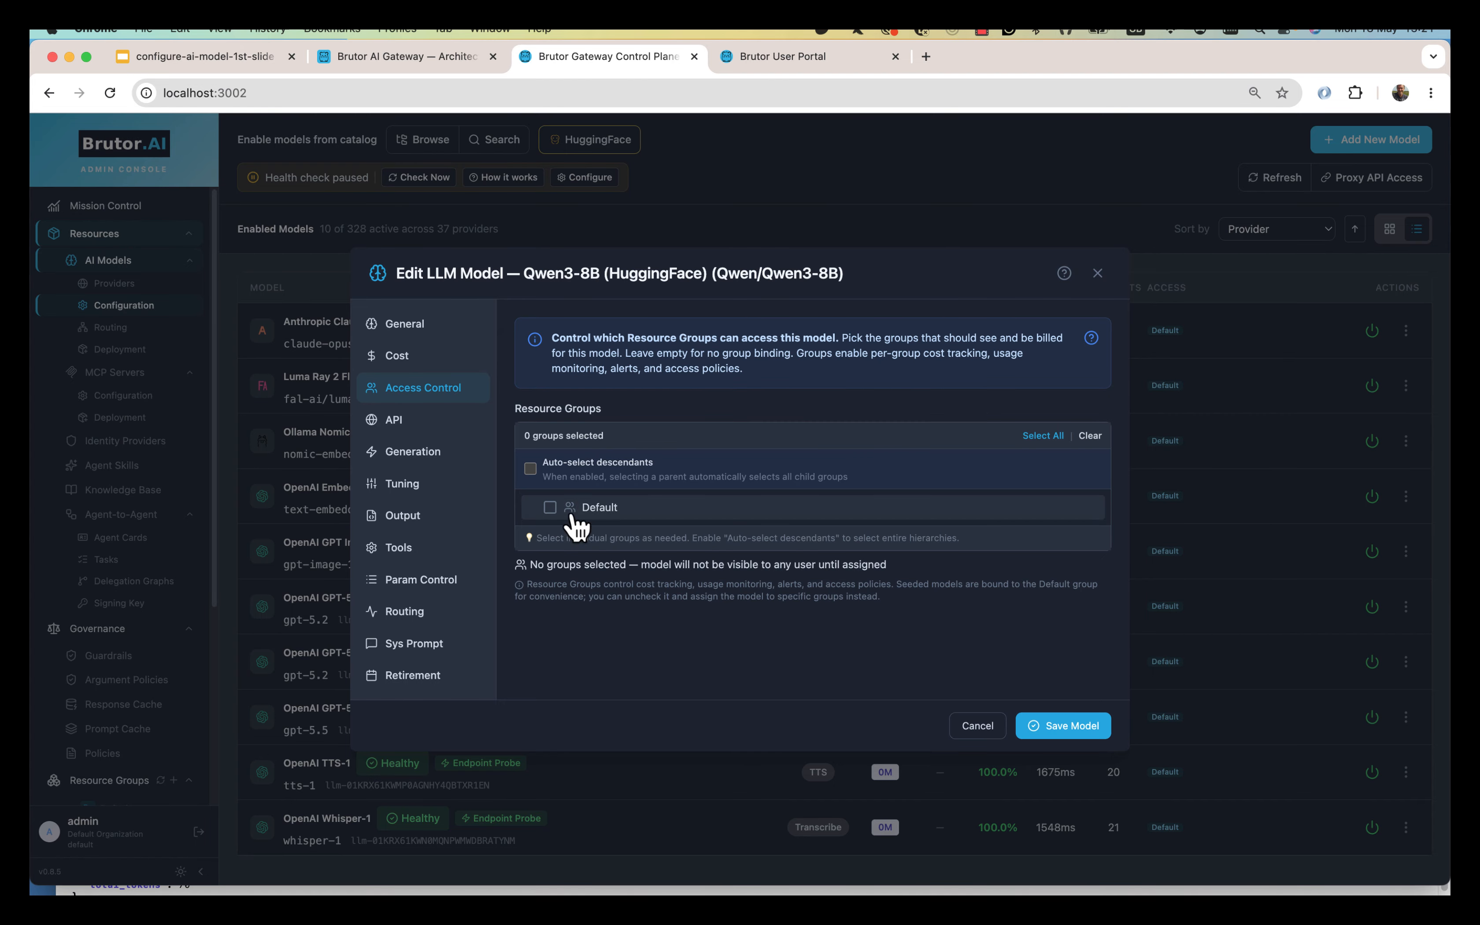
click(421, 423)
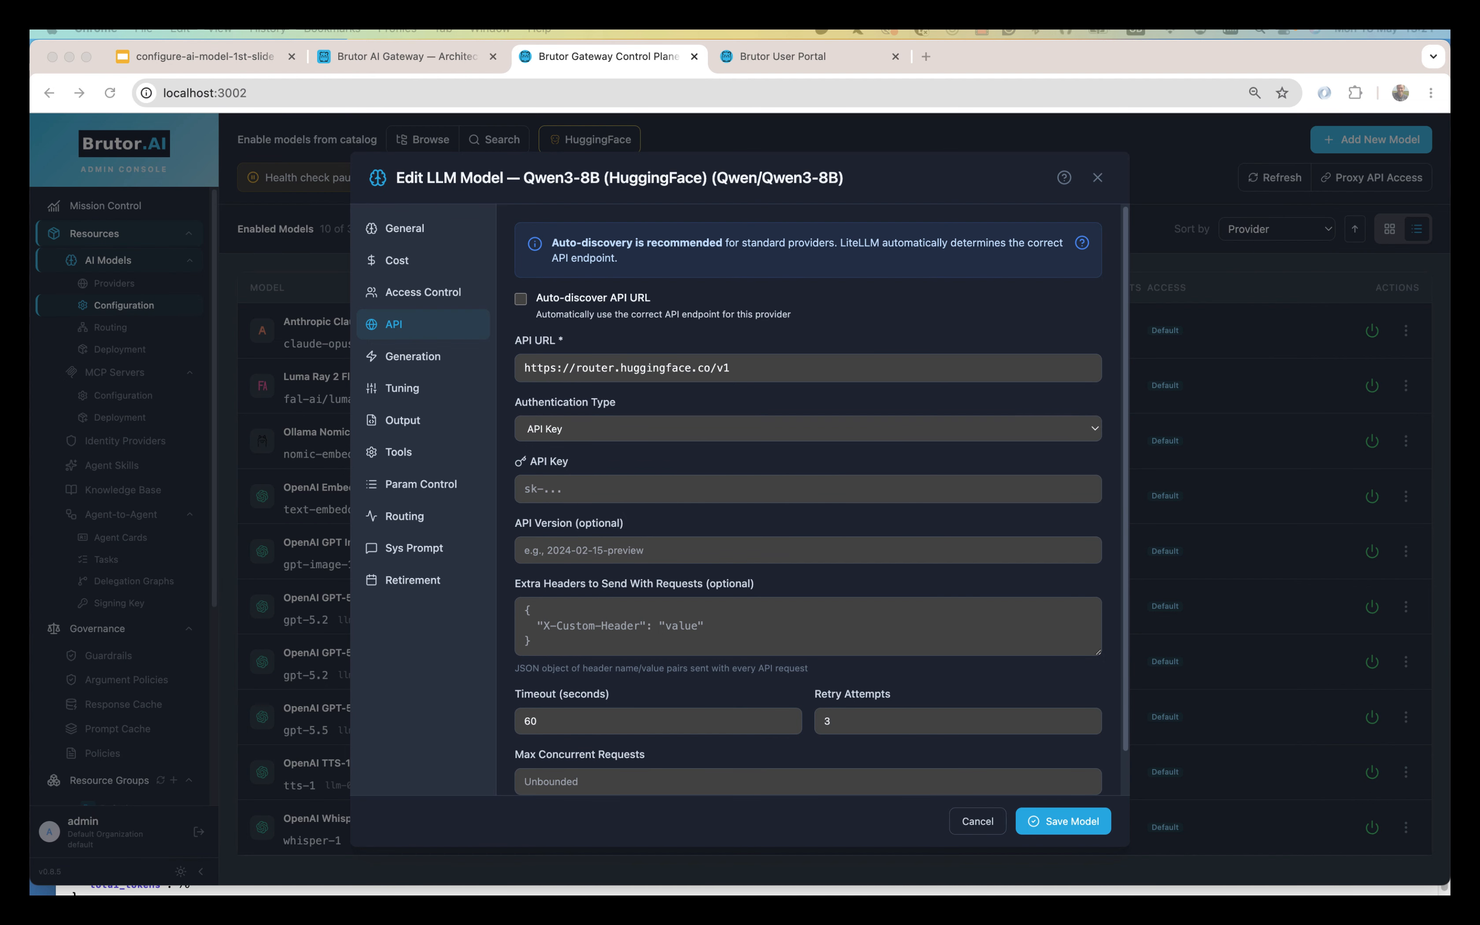
click(734, 486)
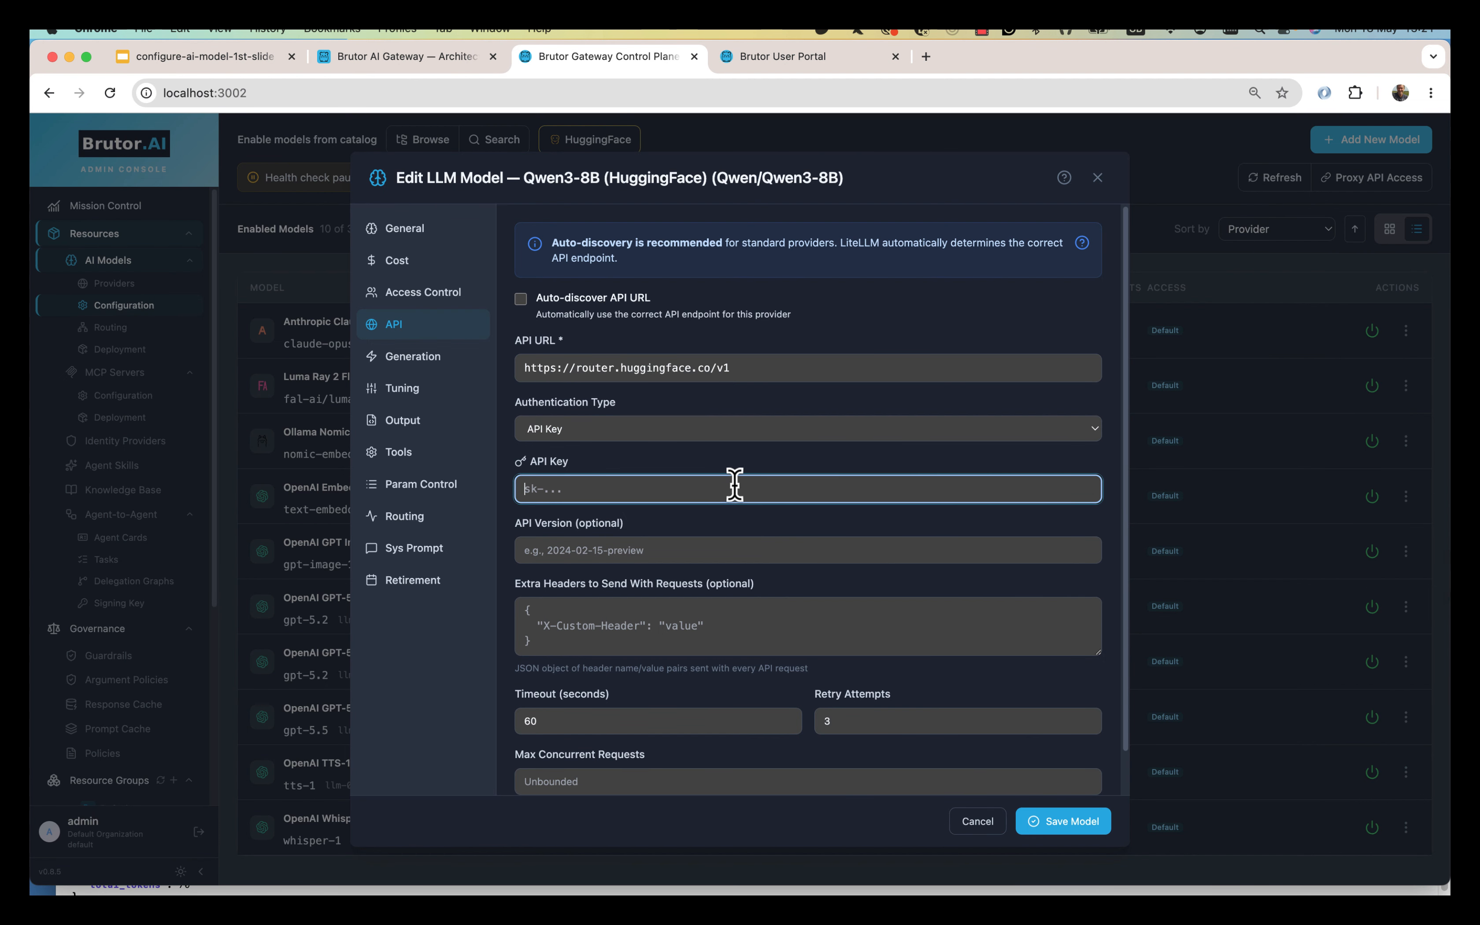
key(super+v)
click(419, 298)
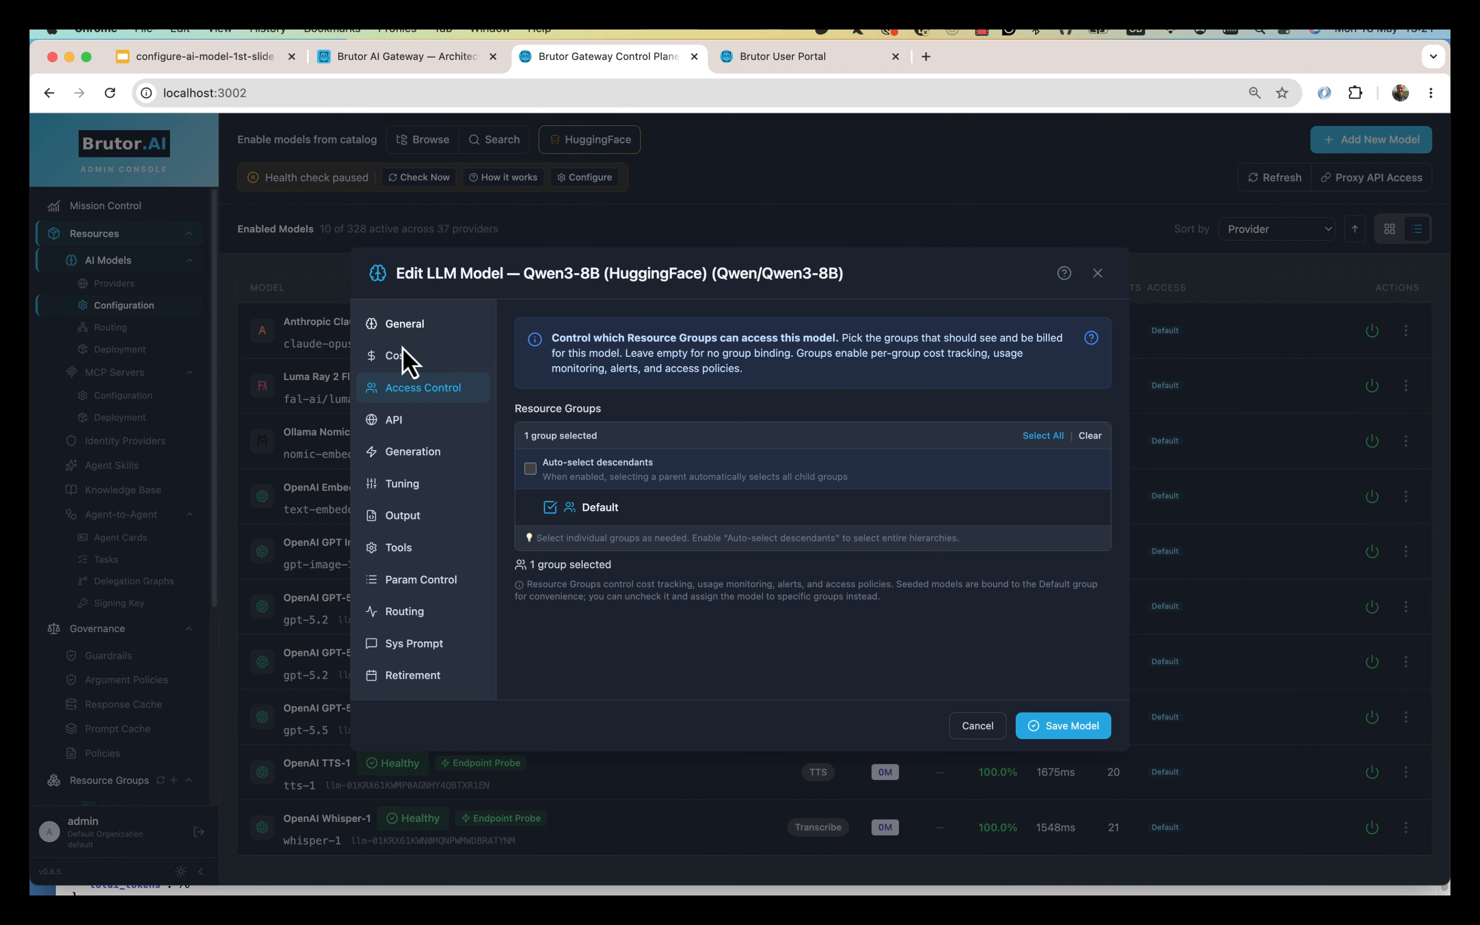
click(405, 425)
drag(543, 367, 731, 370)
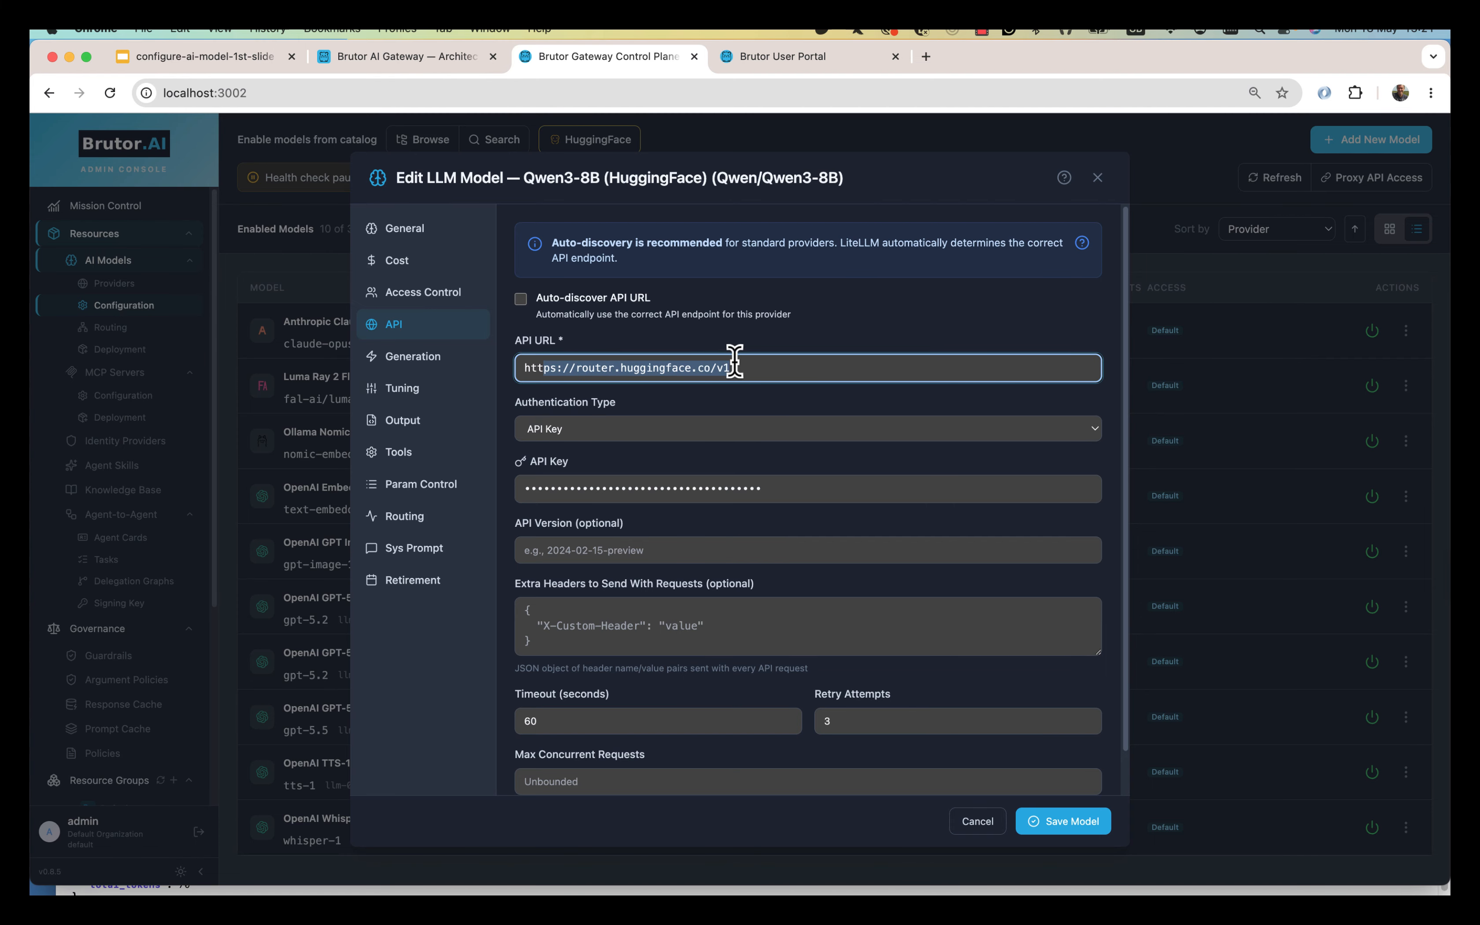
click(1060, 825)
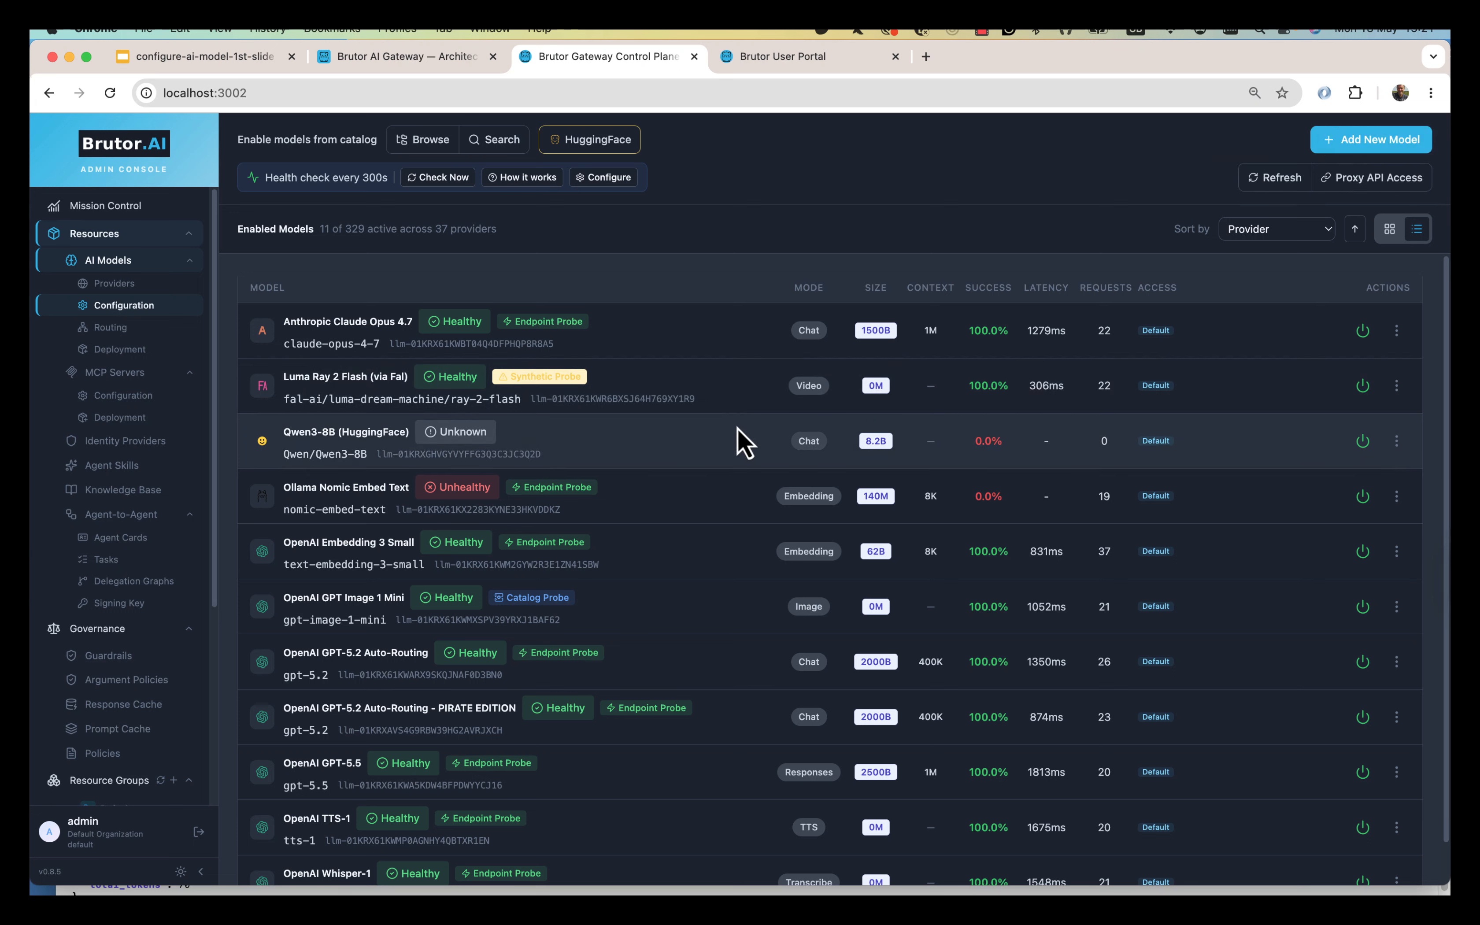
Test Qwen3-8B's connection until it reports Healthy at 1211ms, then open its Hugging Face model card.
click(1397, 441)
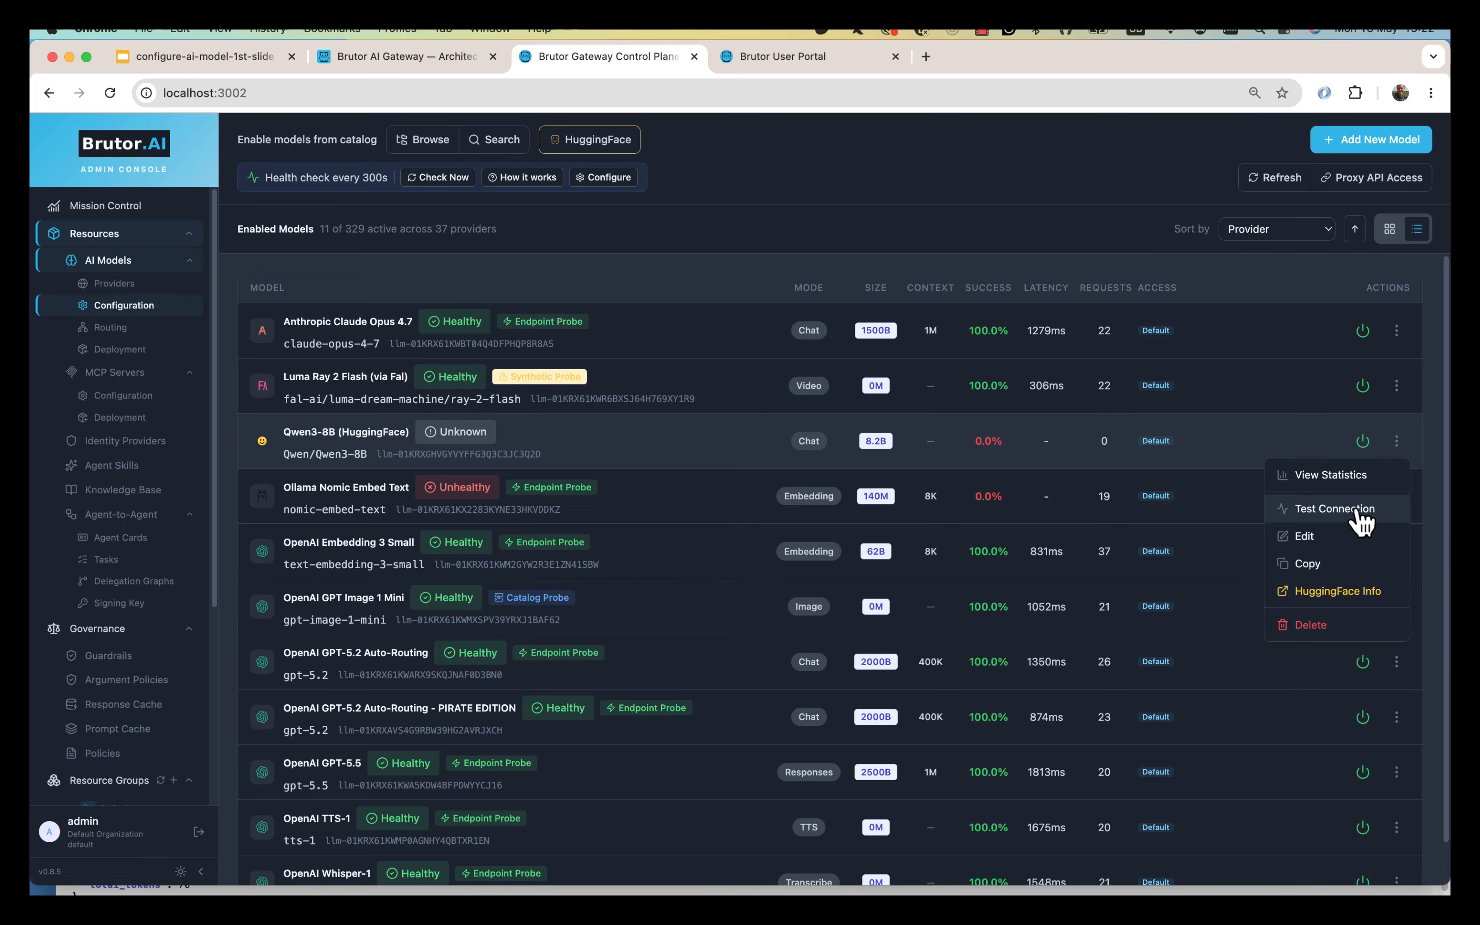
click(1335, 508)
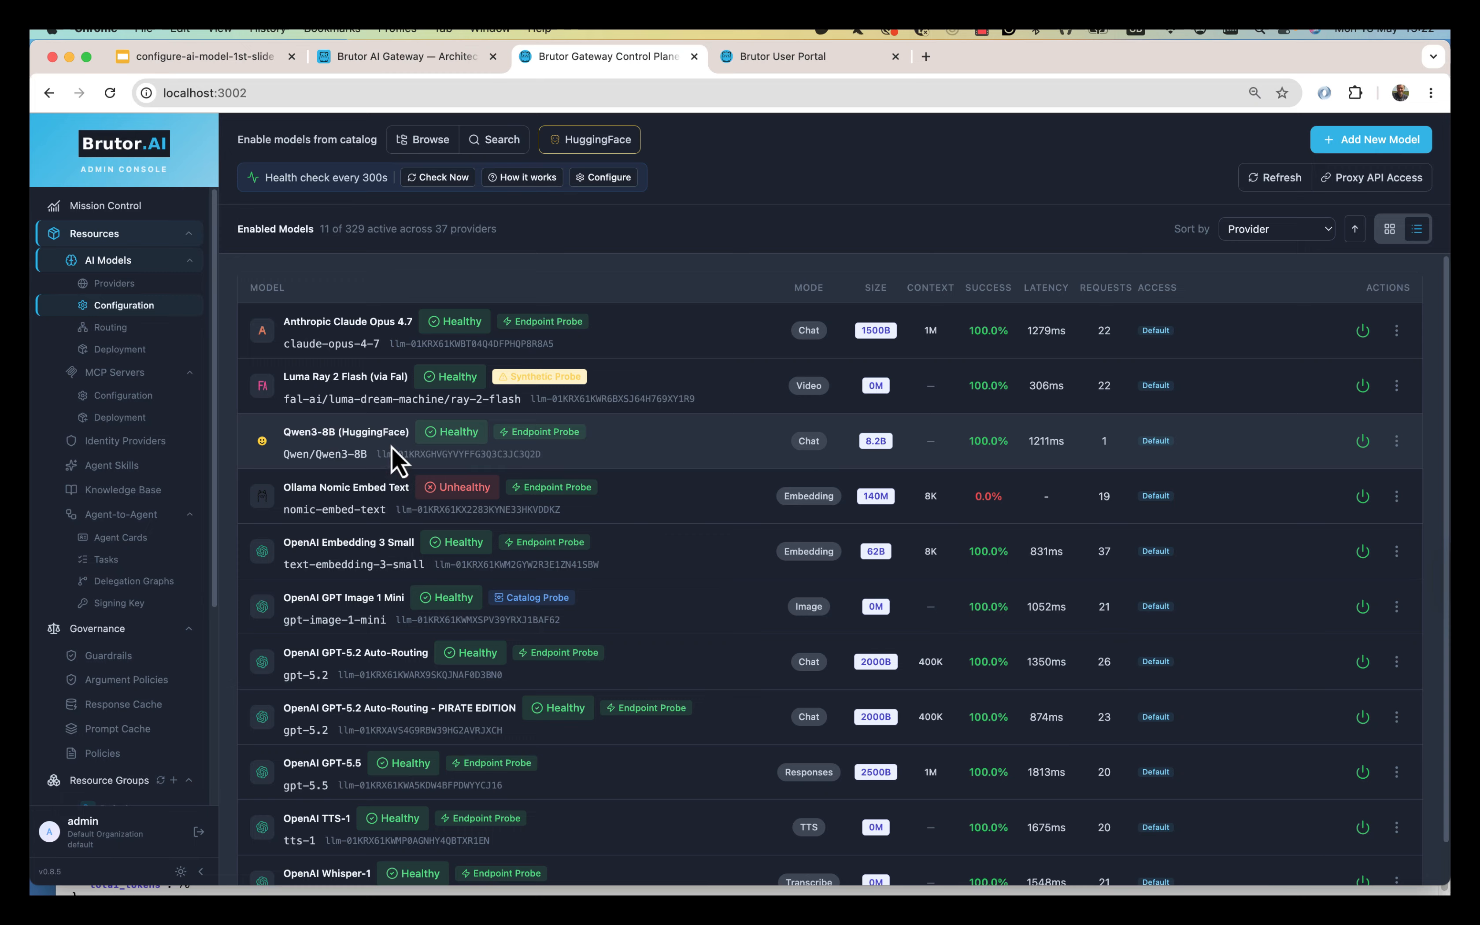
click(1397, 442)
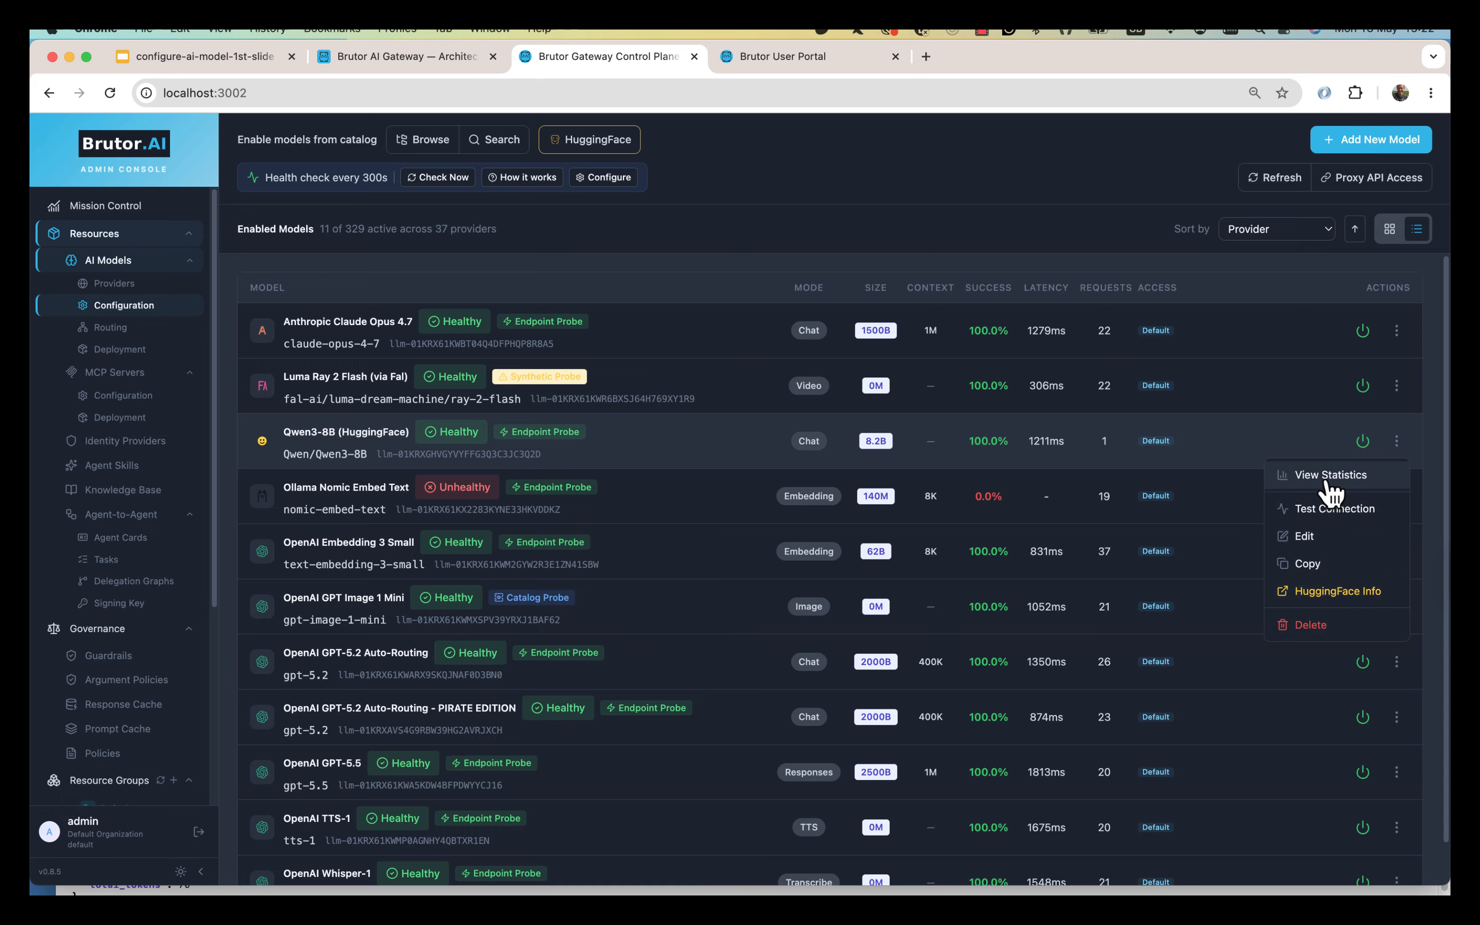
click(1340, 592)
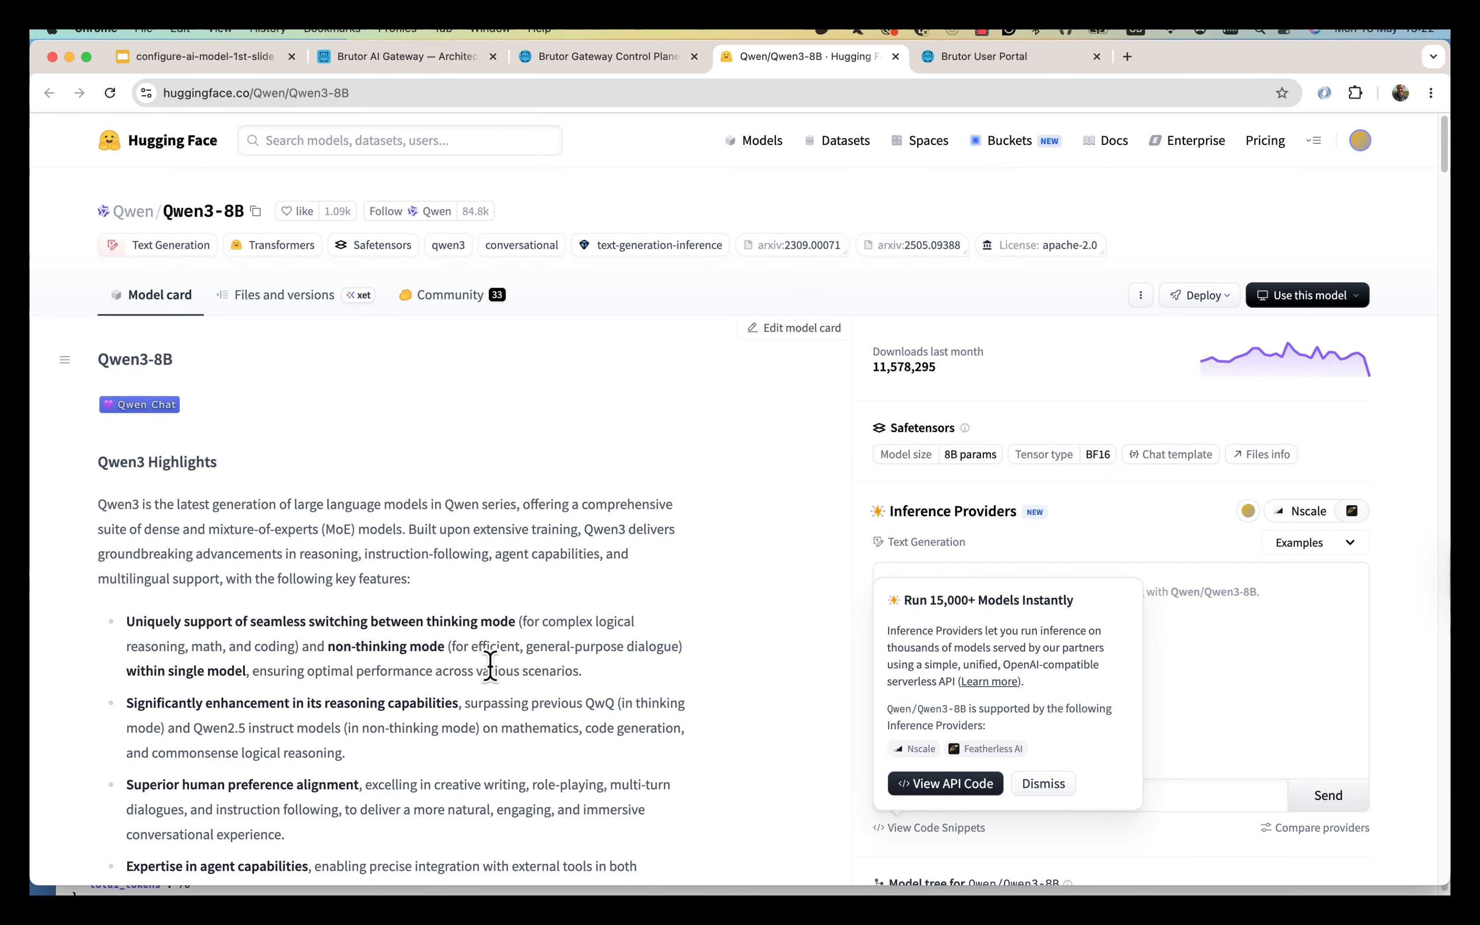
Skim the Qwen/Qwen3-8B model card on Hugging Face, then return to the gateway admin console.
scroll(635, 779, down, 15)
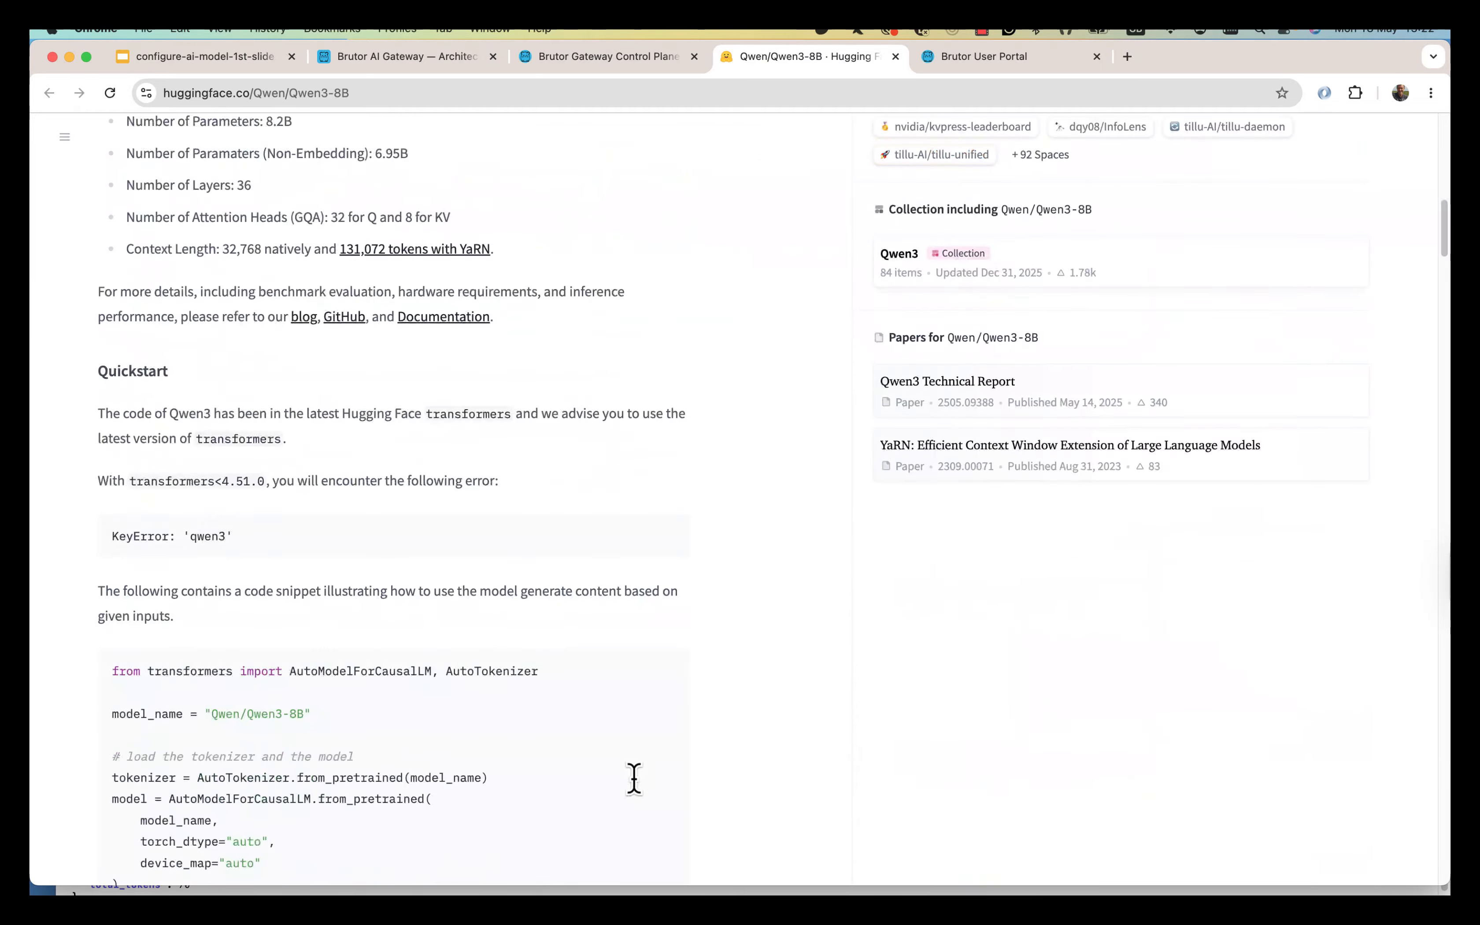
scroll(635, 780, up, 15)
click(602, 57)
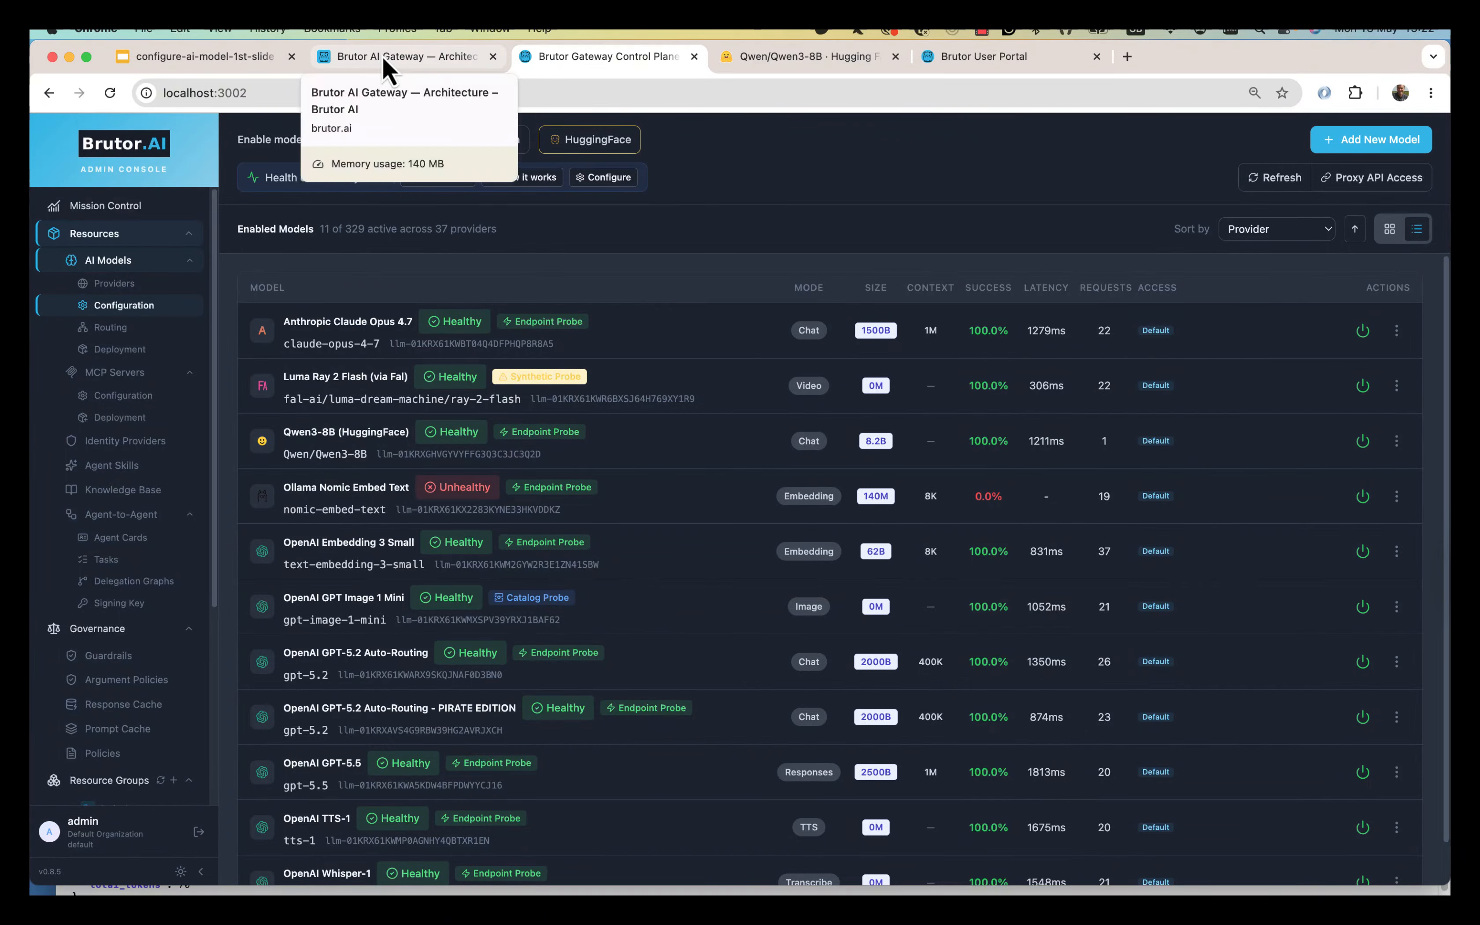
Sign back into the User Portal and select the Qwen3-8B (HuggingFace) card among available AI models.
click(1064, 54)
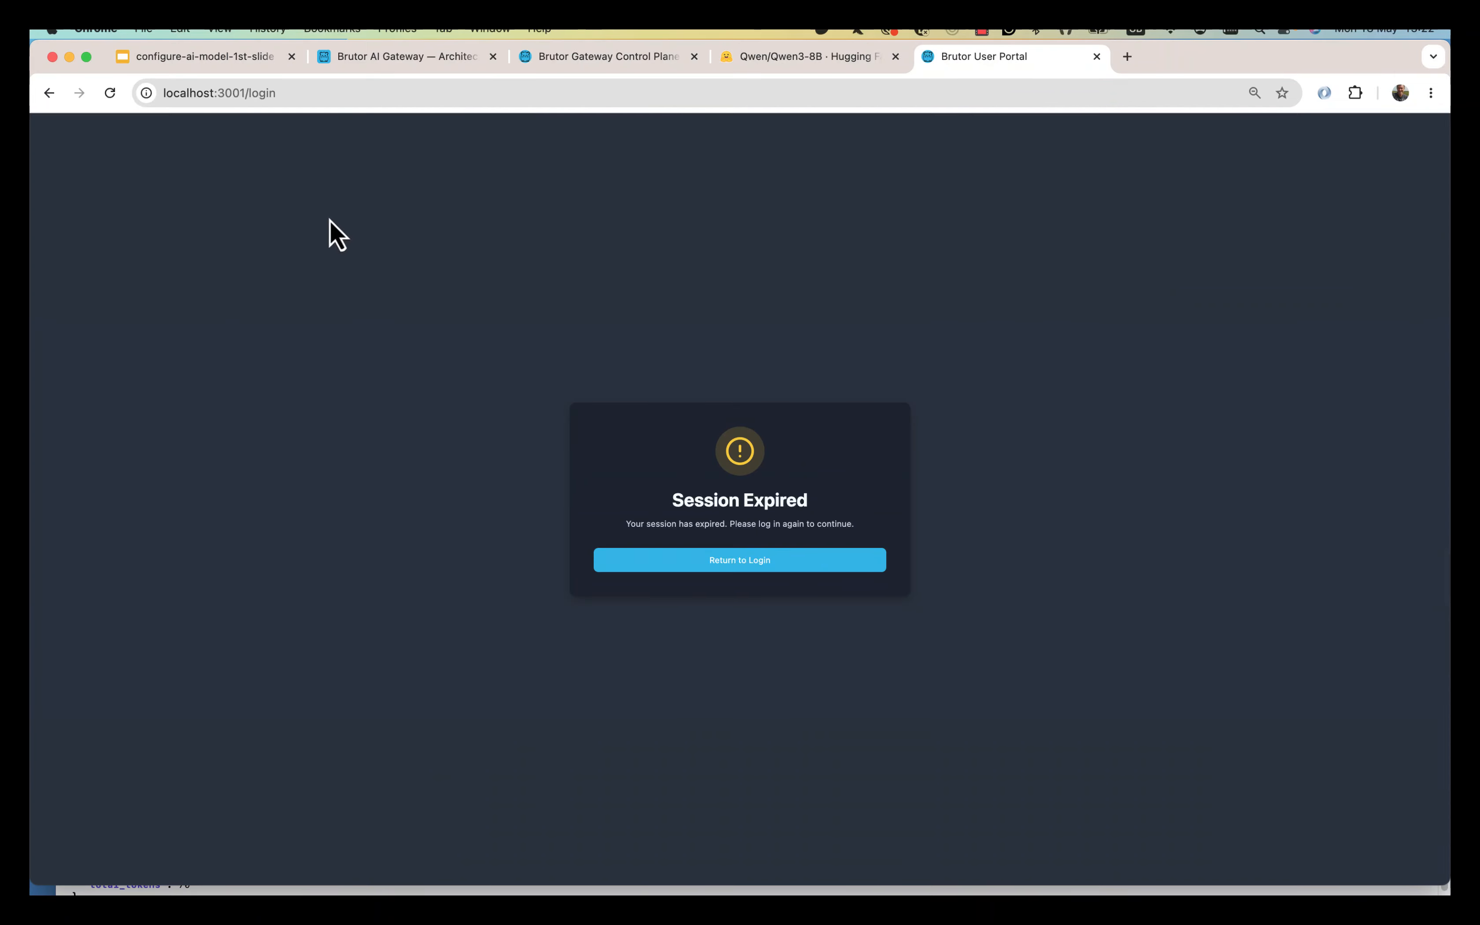
click(820, 565)
click(124, 274)
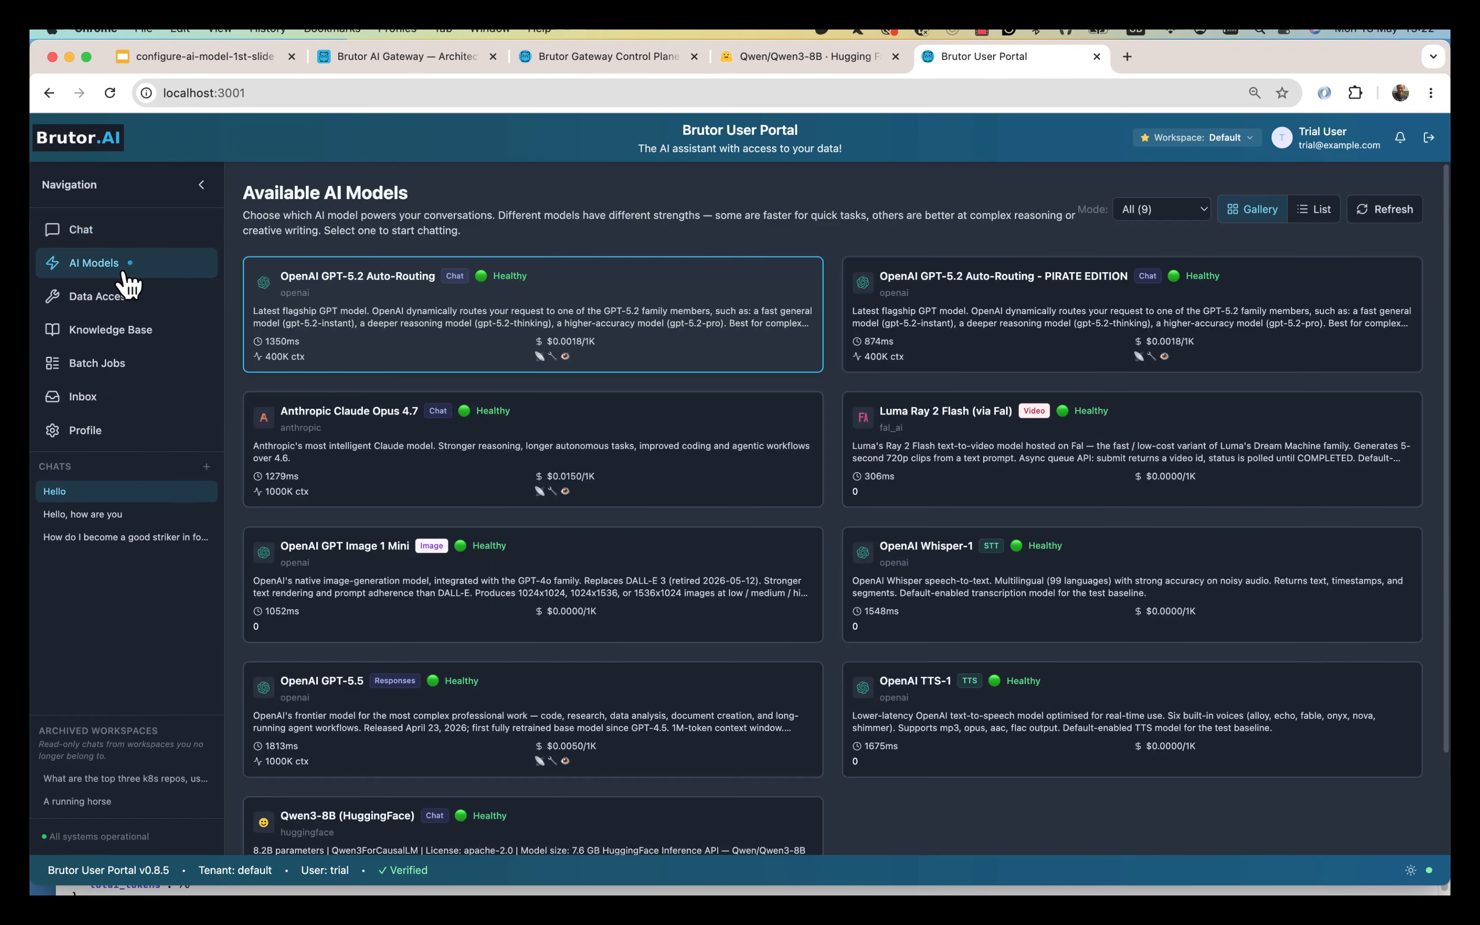
scroll(696, 790, down, 2)
scroll(649, 741, down, 1)
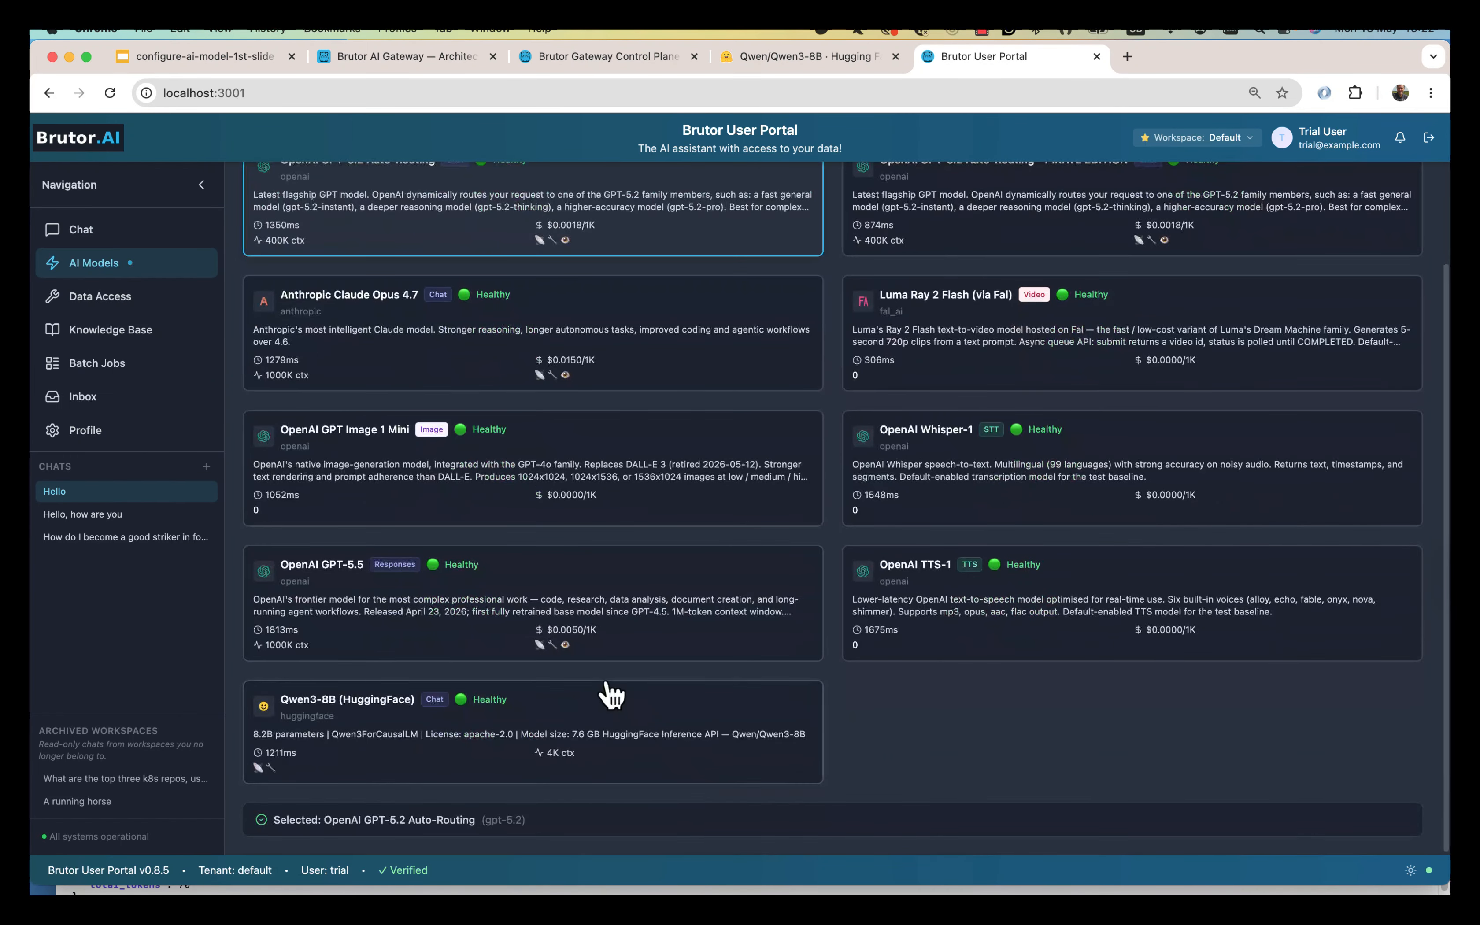
click(605, 697)
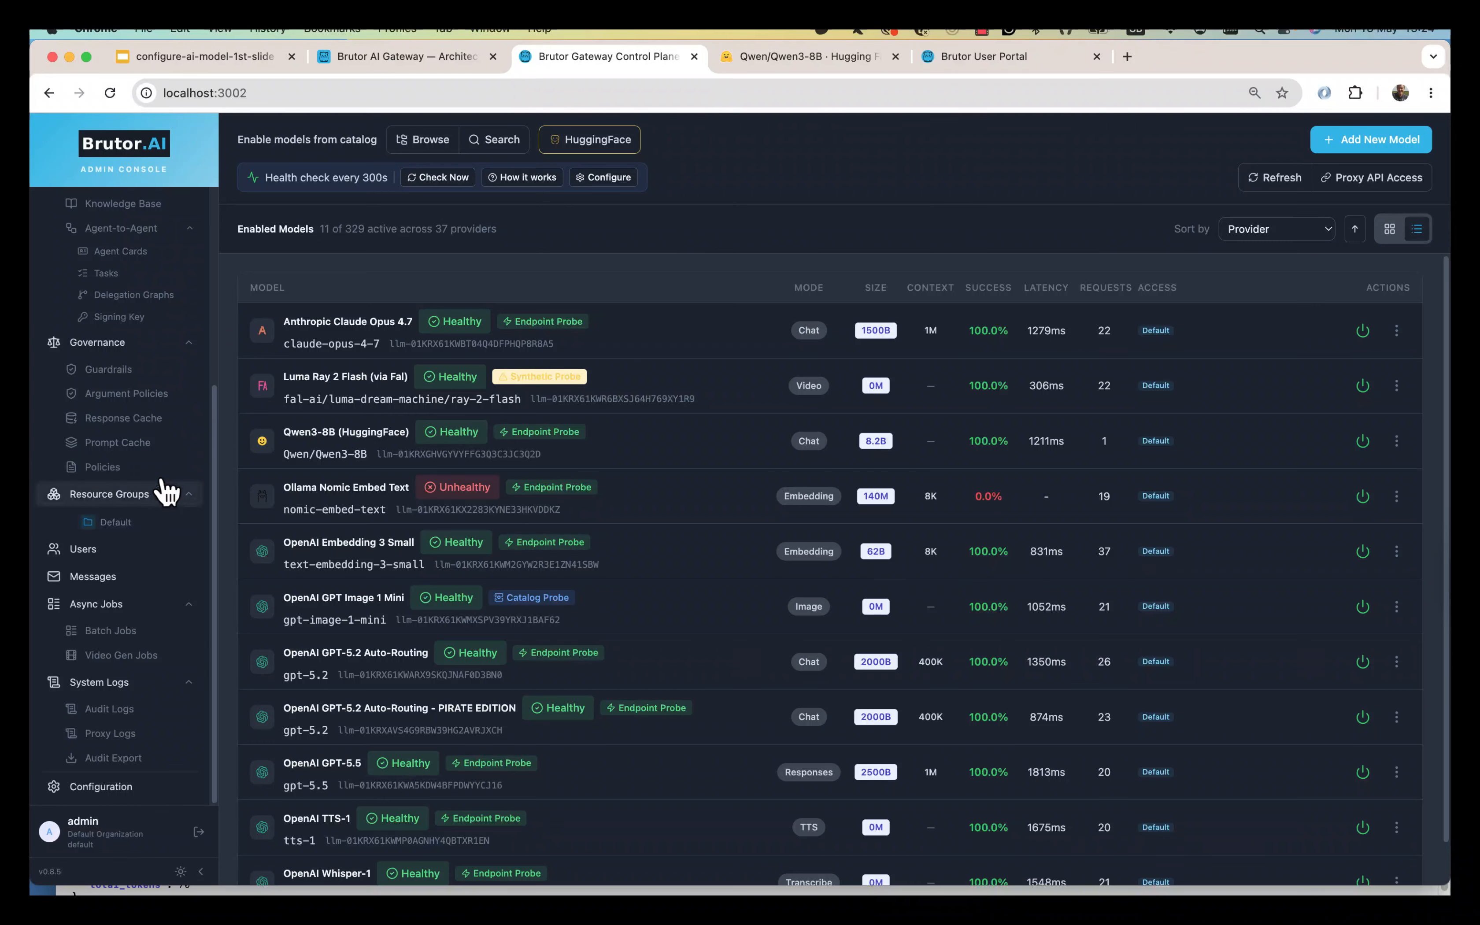
In the Default resource group's Usage tab, highlight the Qwen/Qwen3-8B usage line.
click(125, 523)
scroll(740, 833, down, 6)
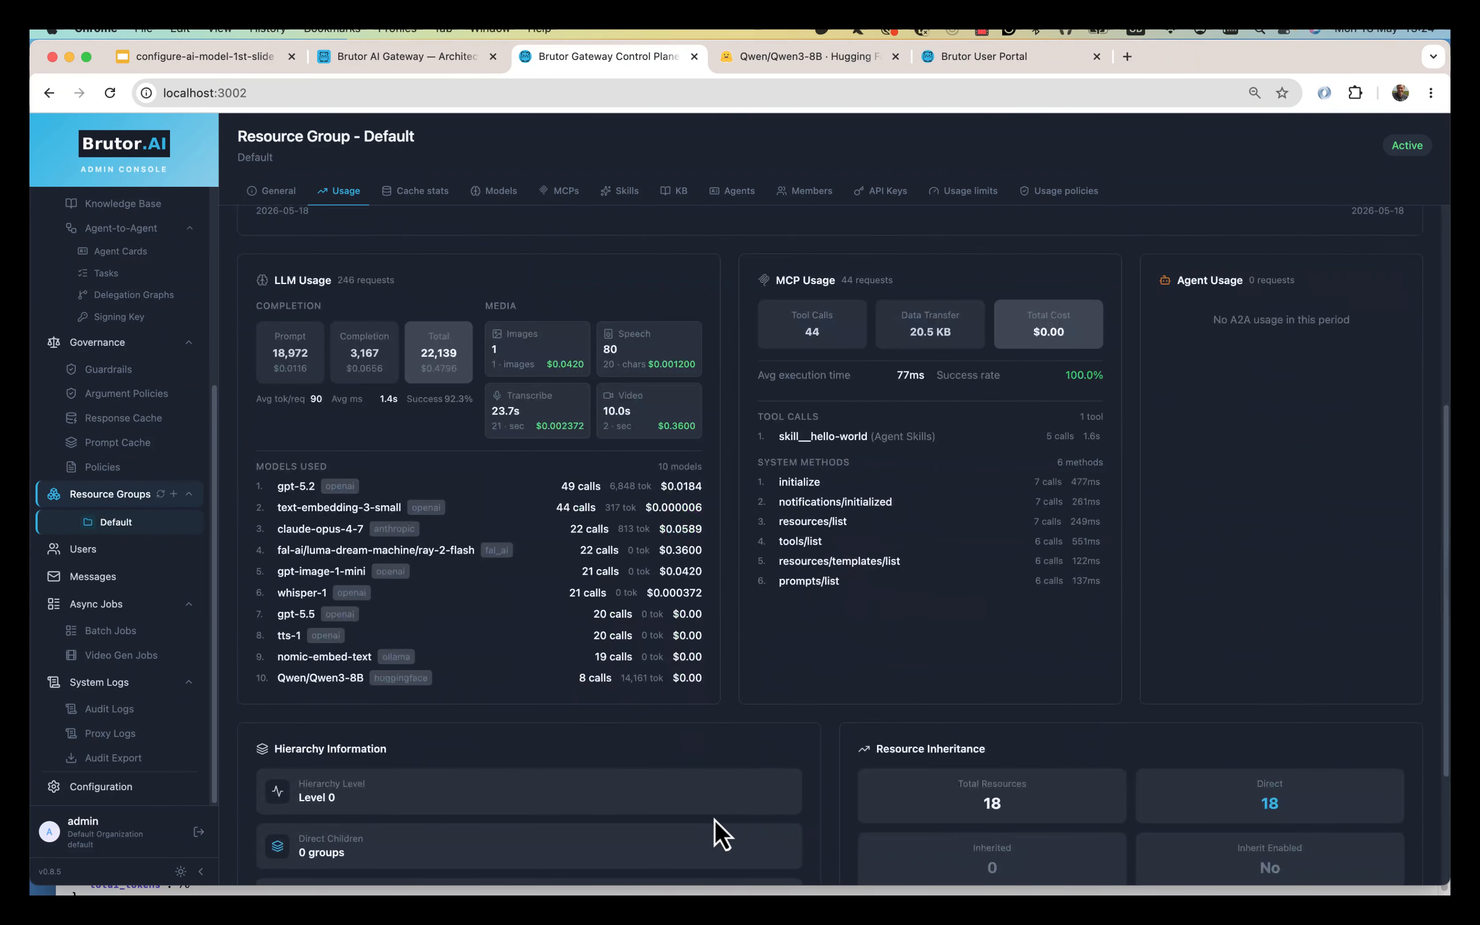
drag(292, 677, 733, 697)
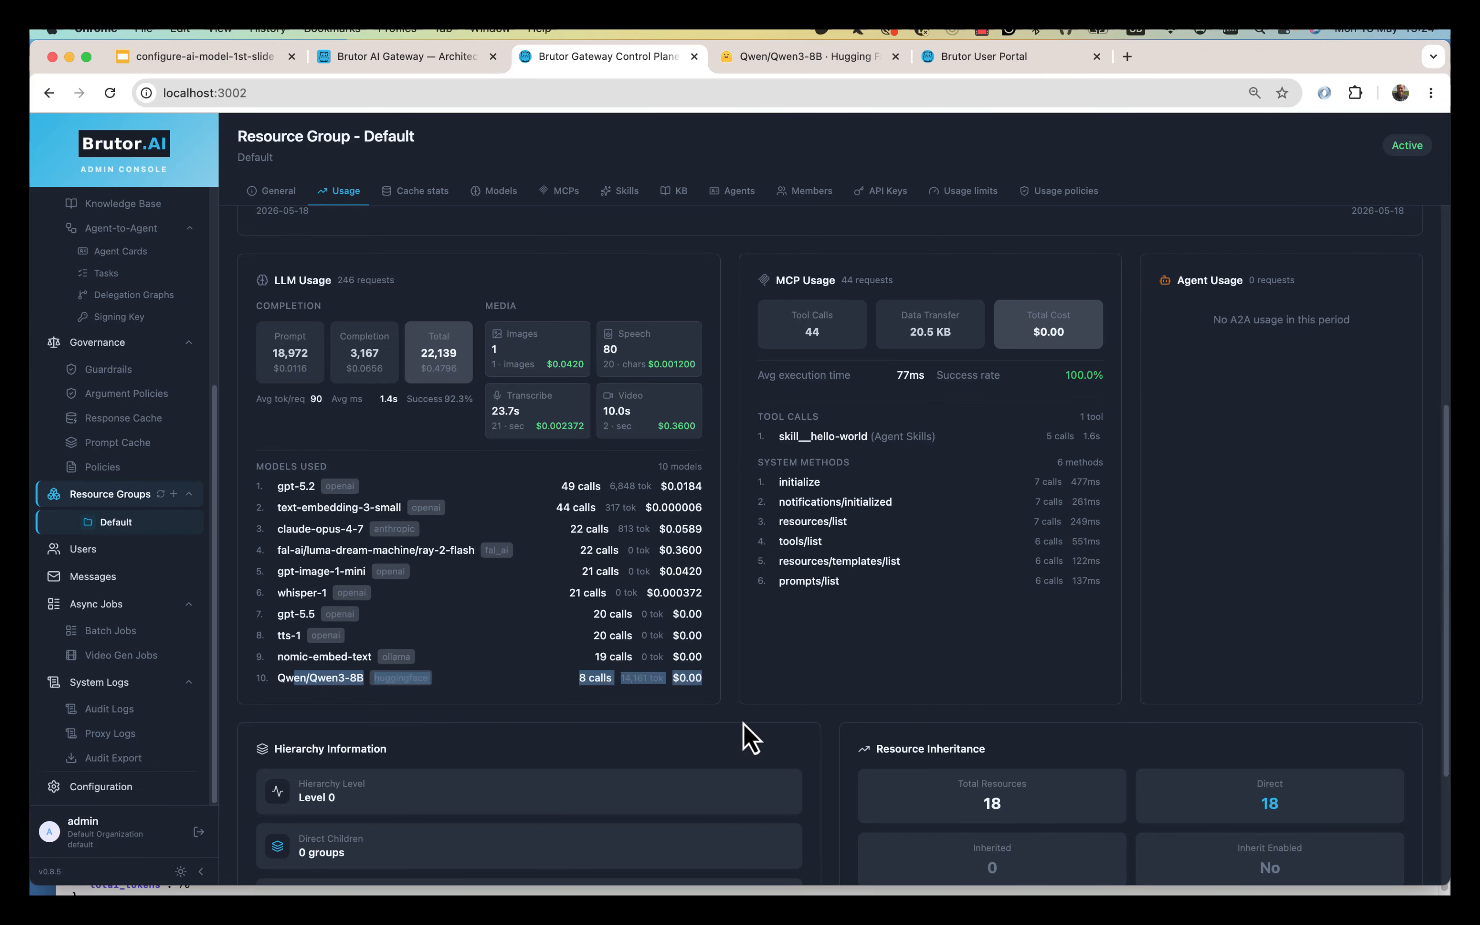
scroll(750, 737, up, 6)
Review the Default group's AI Models tab, confirming Qwen3-8B among its 11 direct models.
click(494, 192)
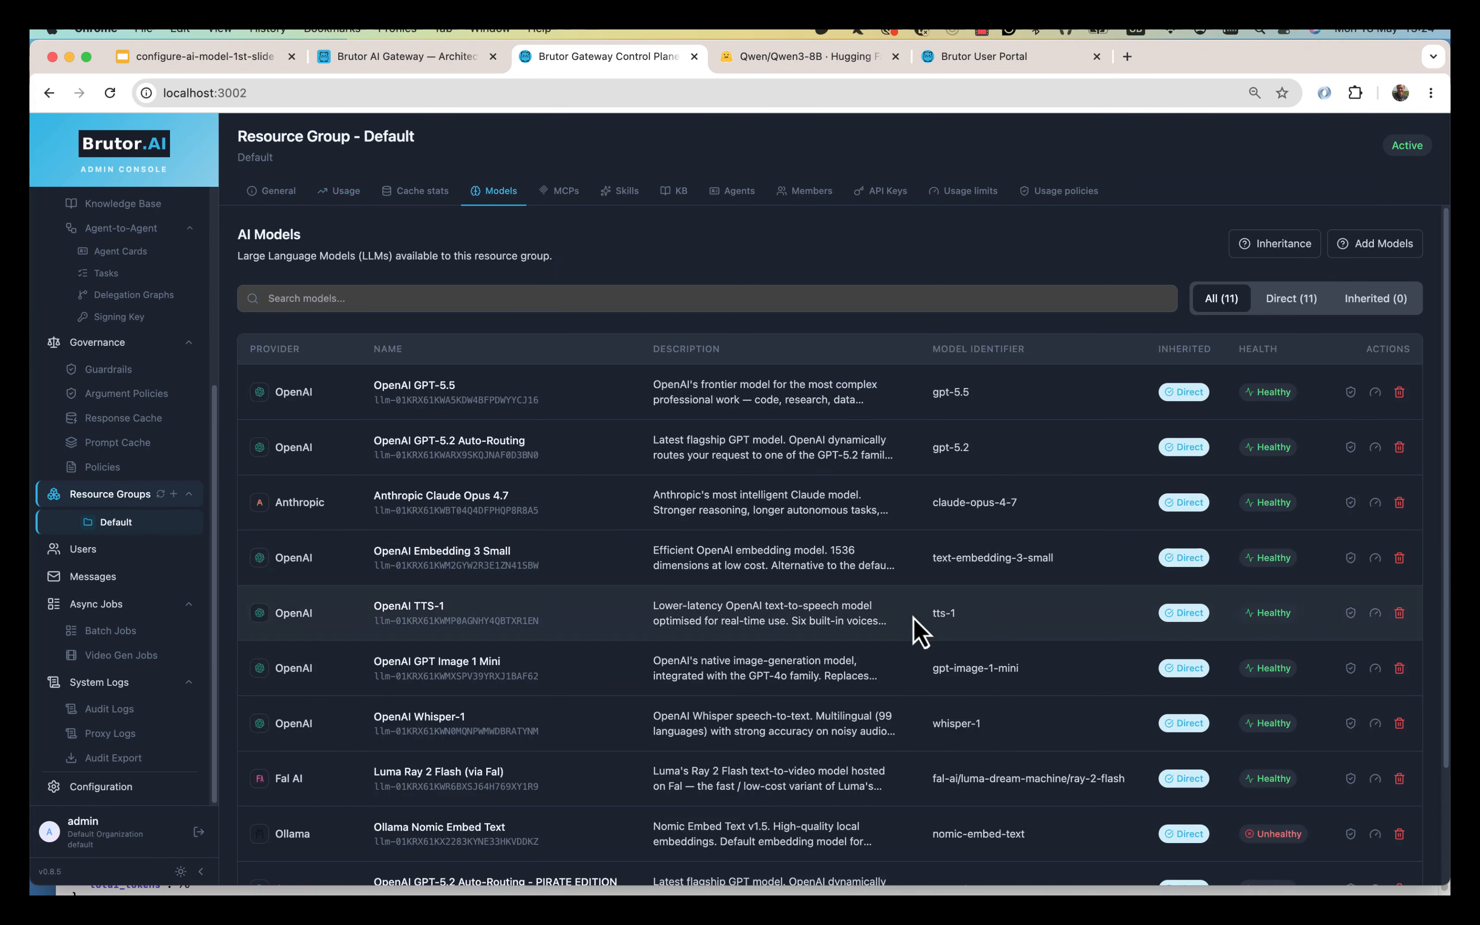
scroll(885, 651, down, 2)
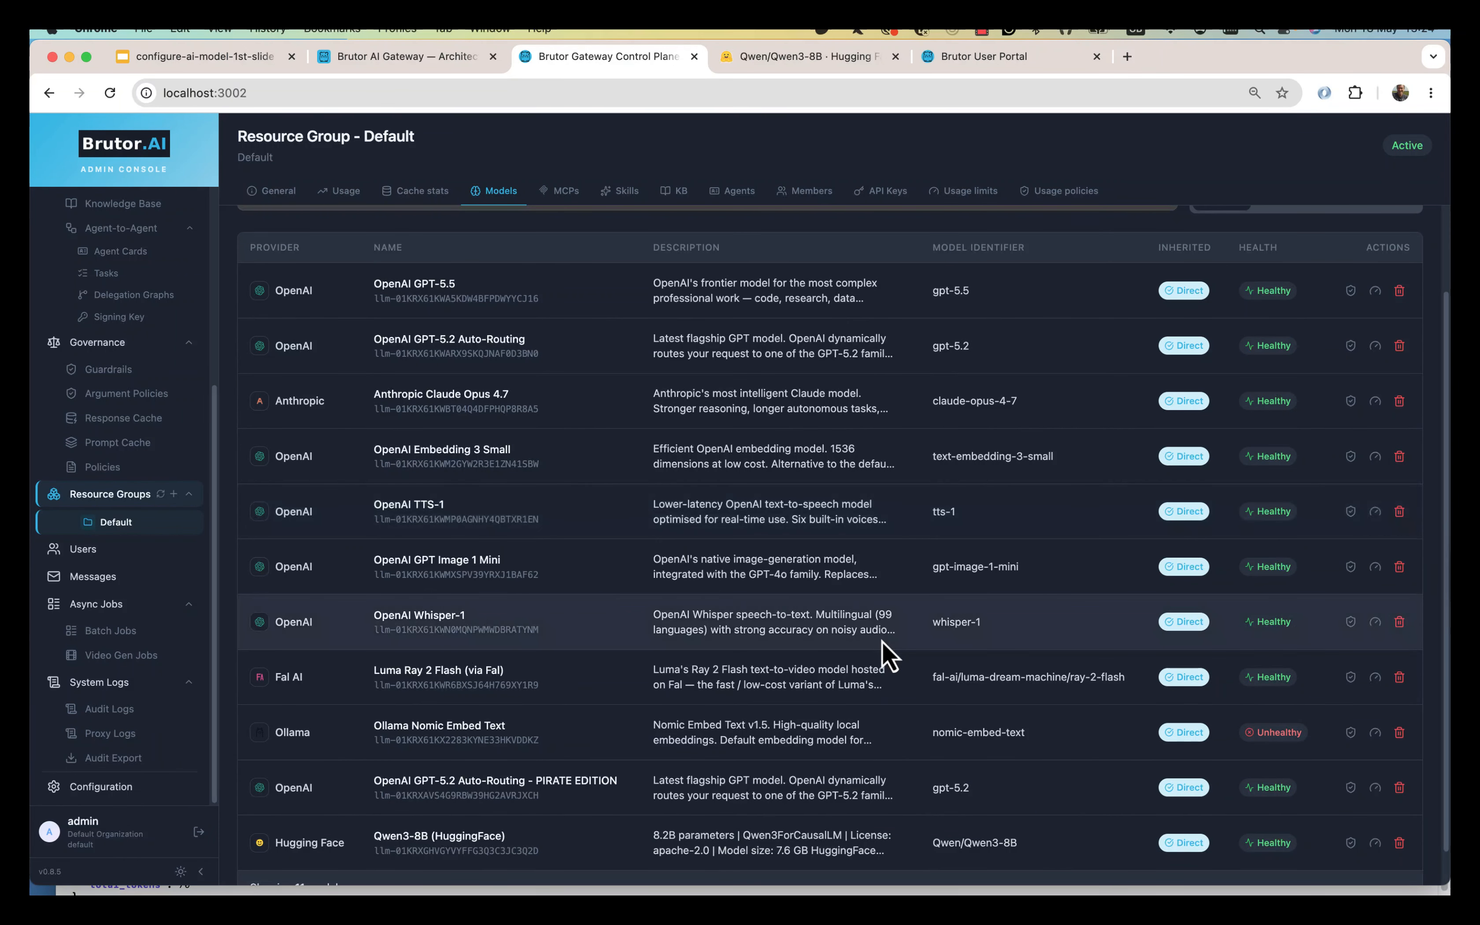
scroll(885, 651, up, 2)
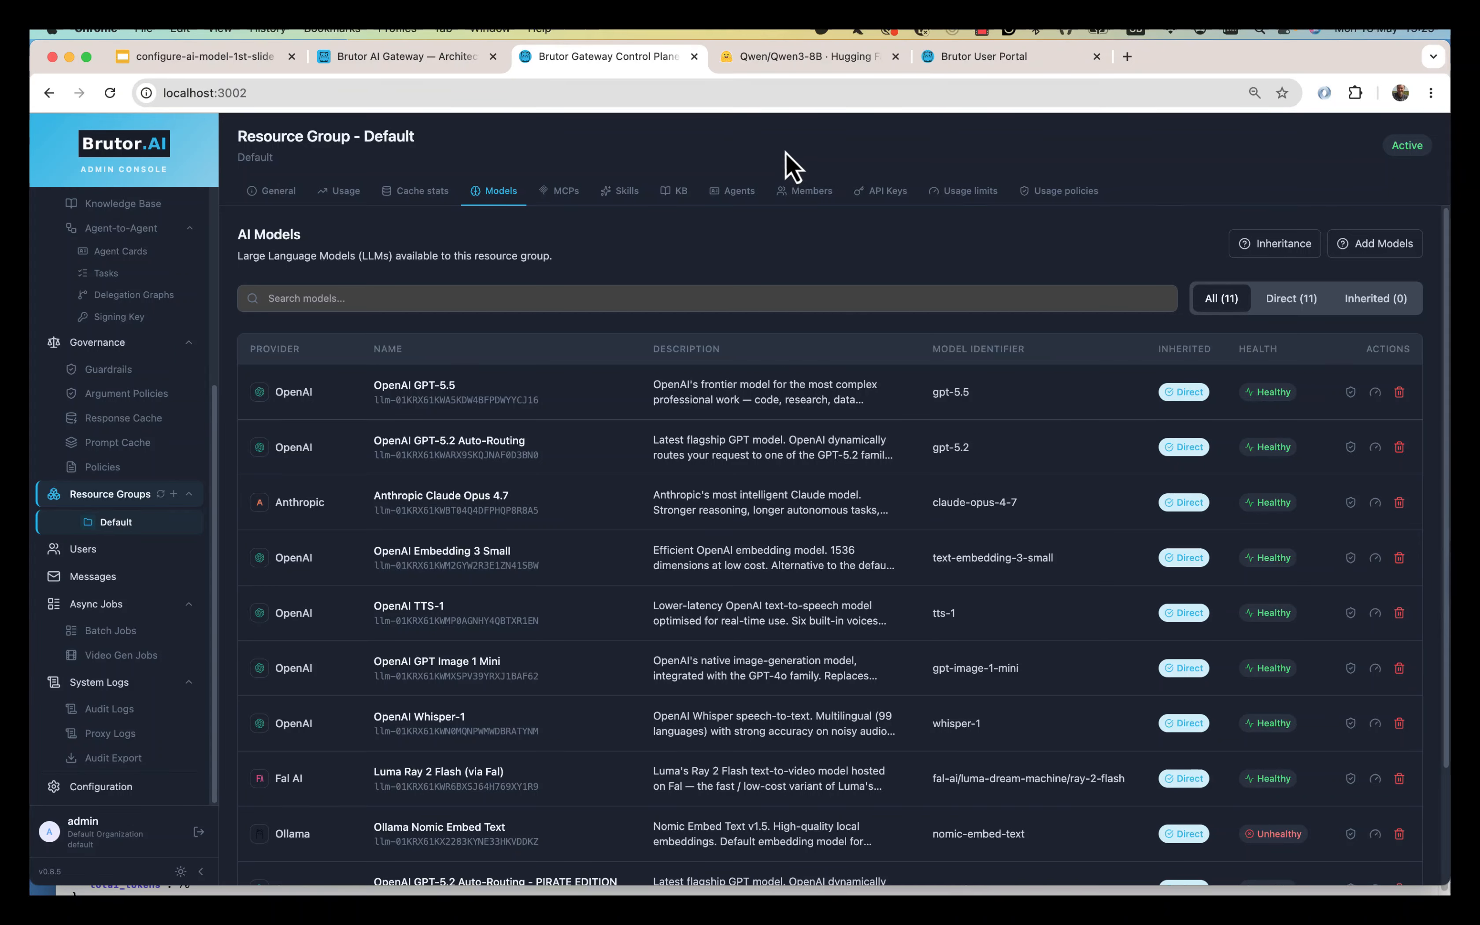